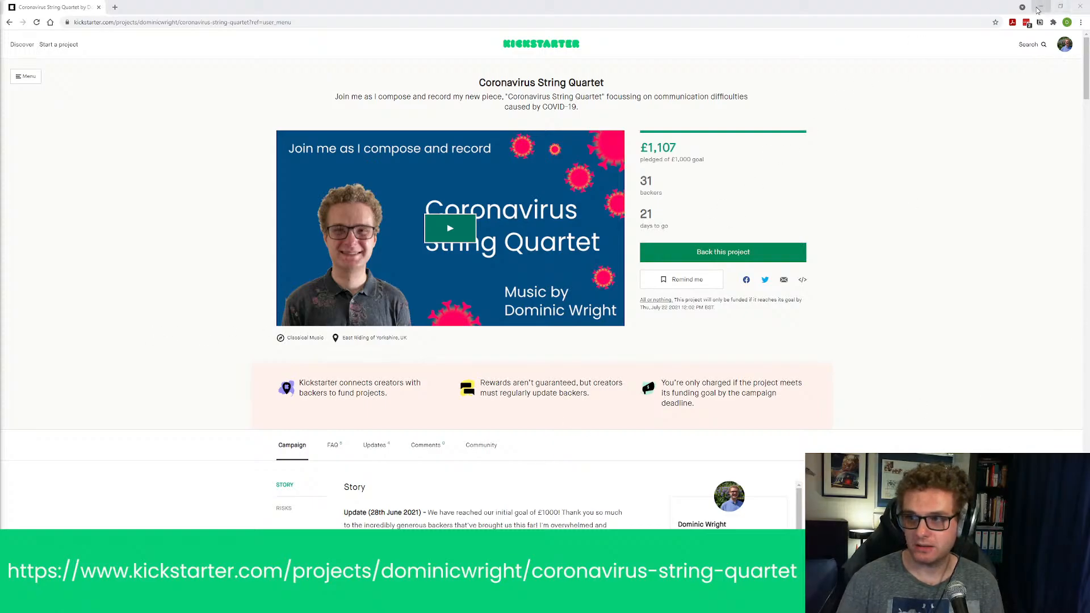
Step: Switch to Sibelius and play back the Hands Draft score from the beginning, stopping once the written music has ended
key(alt+Tab)
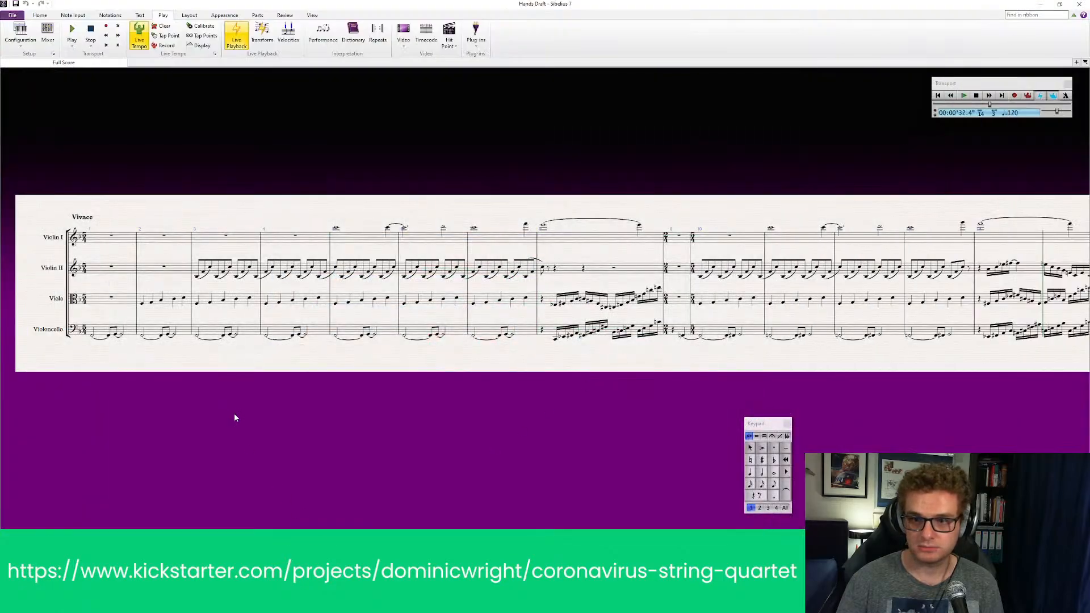
drag(235, 415, 304, 418)
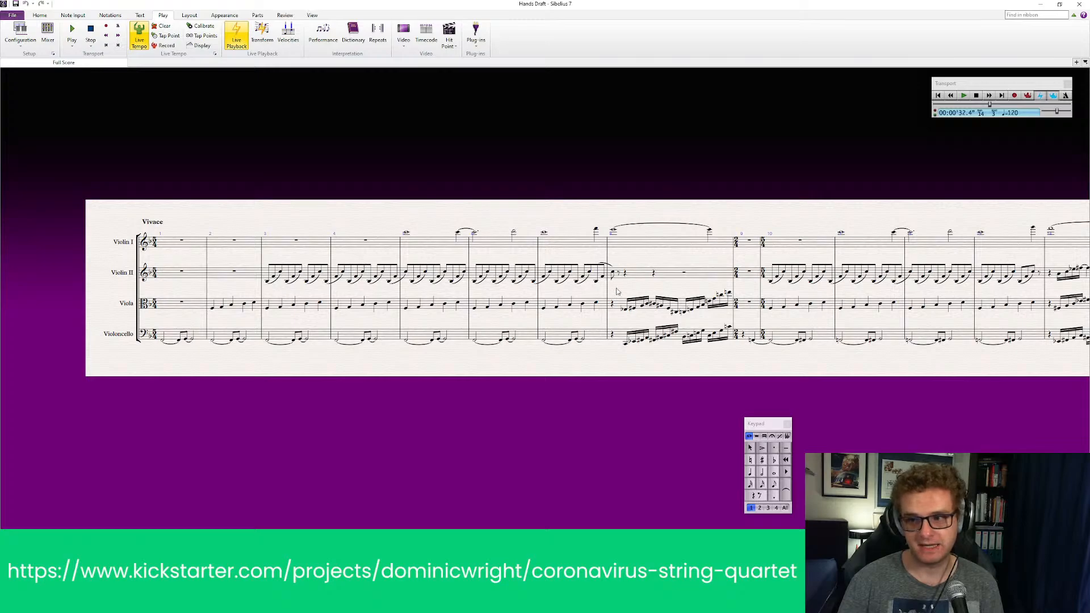
click(938, 96)
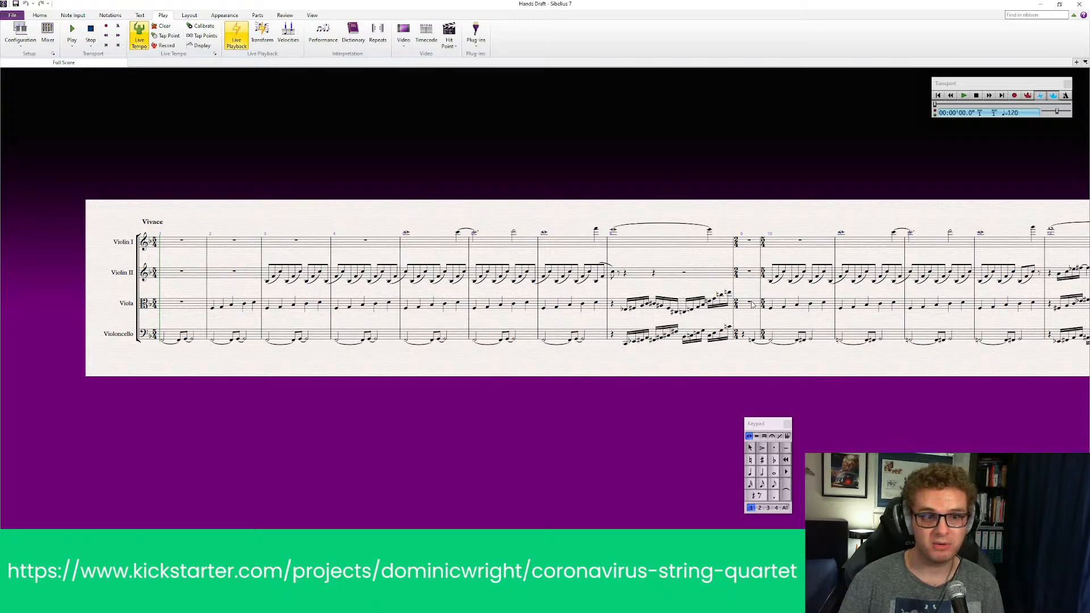
click(964, 97)
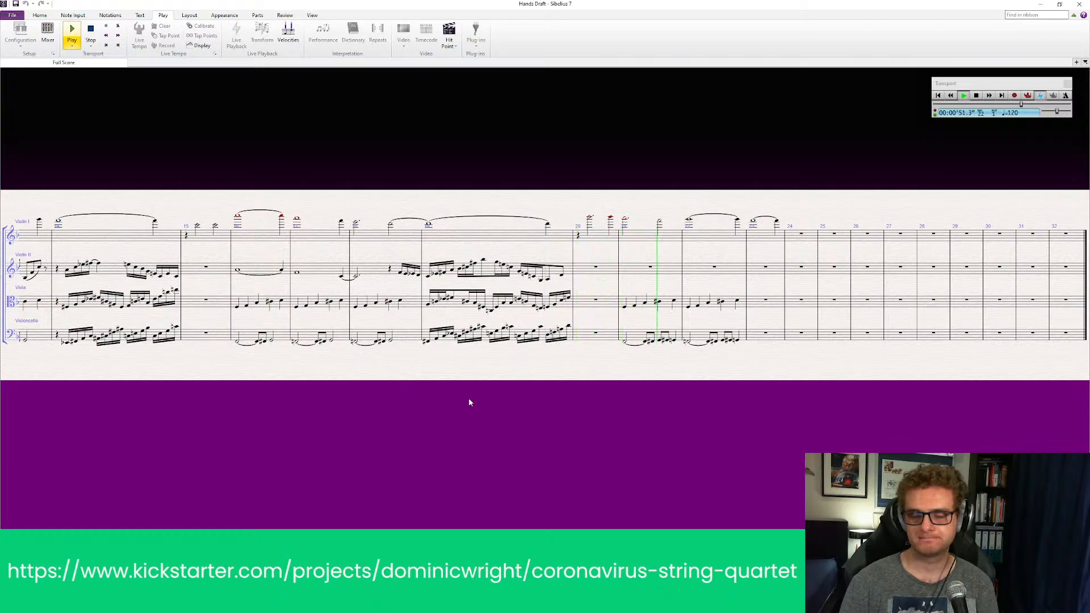
click(977, 100)
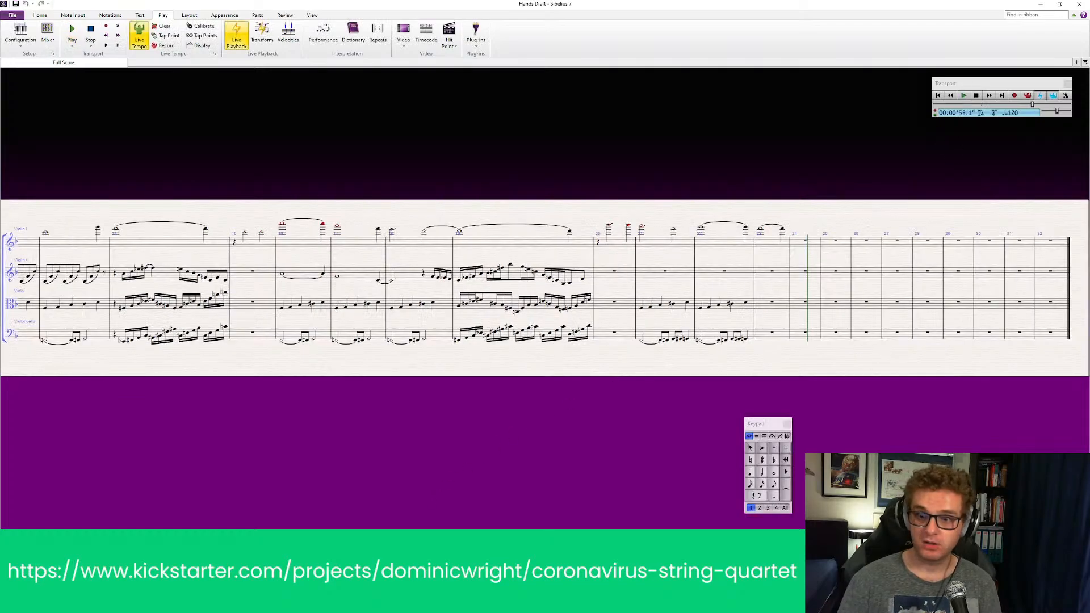
Step: Copy bars 1 to 23 of all four string parts and paste them starting at bar 24
scroll(183, 413, left, 15)
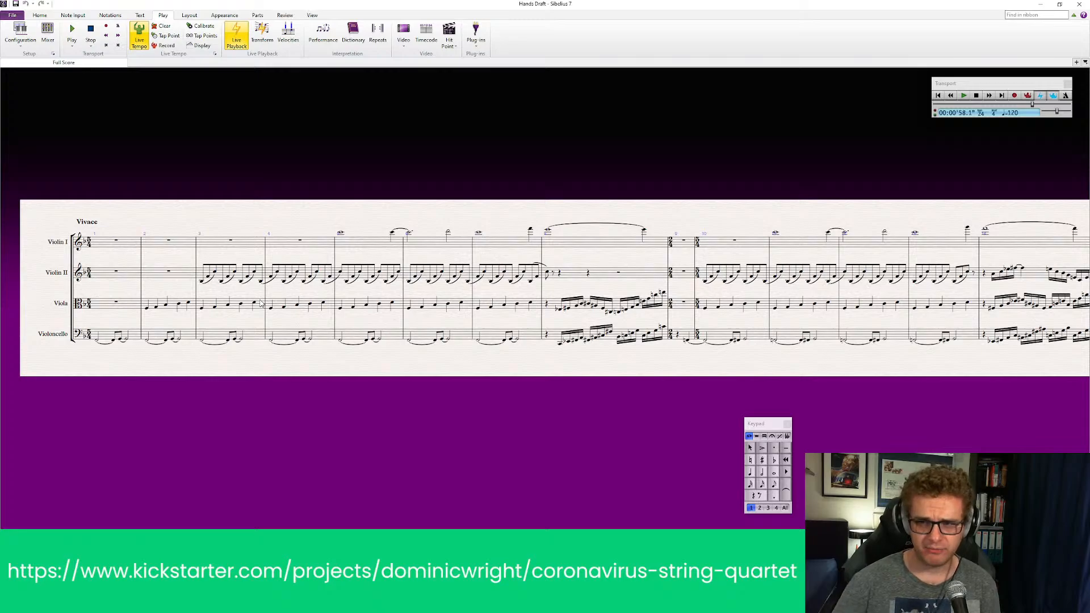
scroll(640, 370, right, 3)
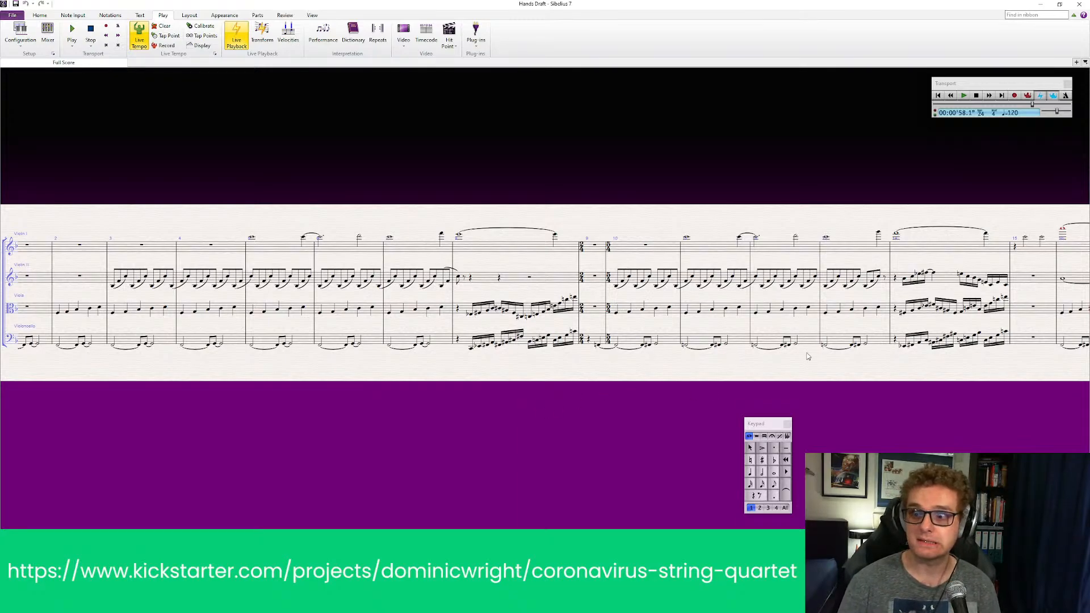
drag(810, 377, 409, 370)
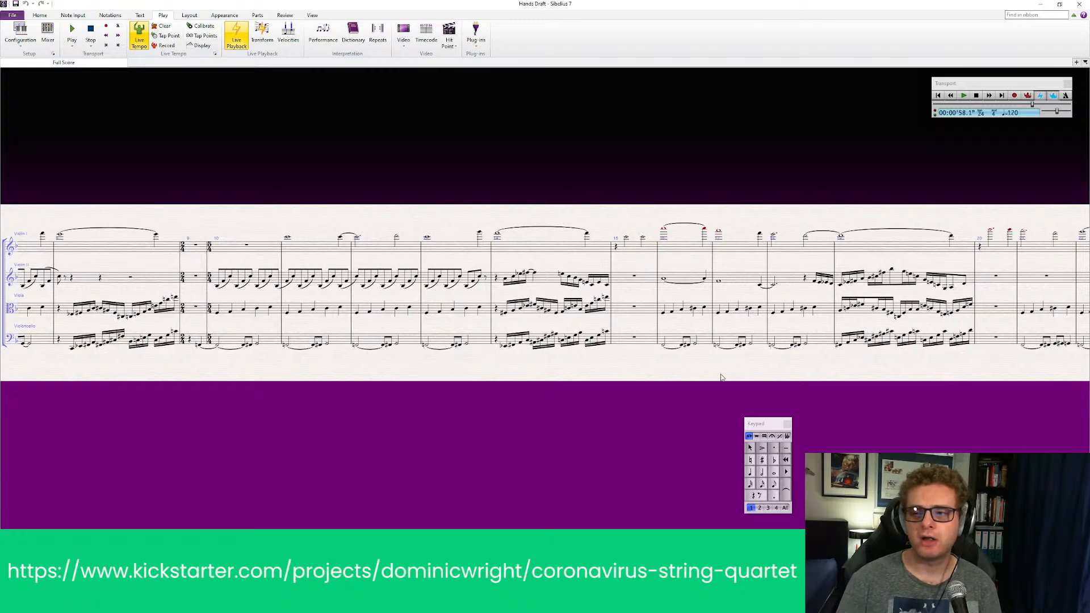
drag(722, 378, 268, 379)
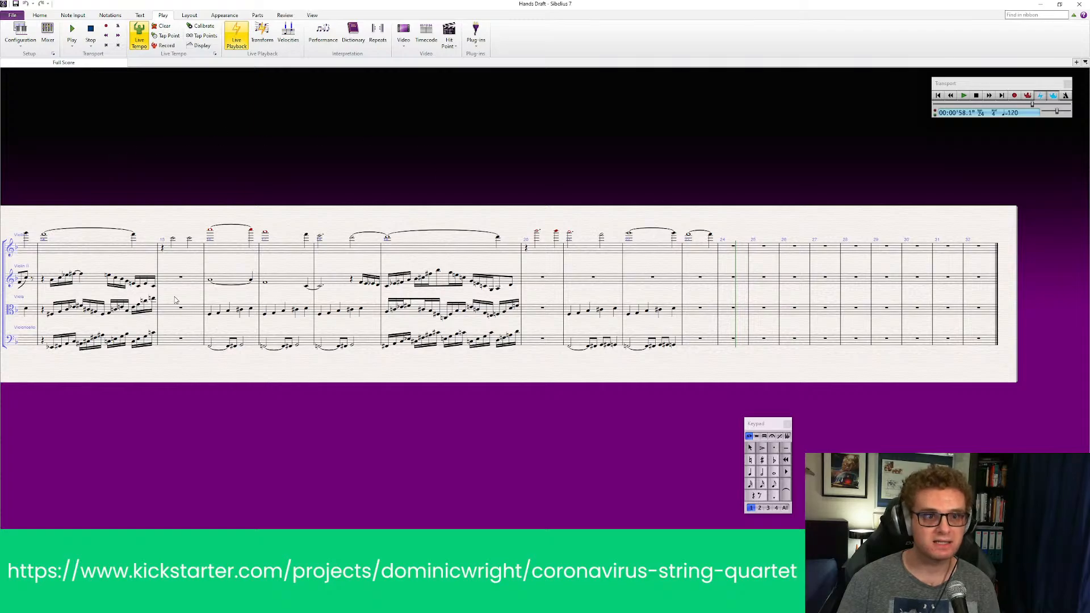
key(ctrl+Home)
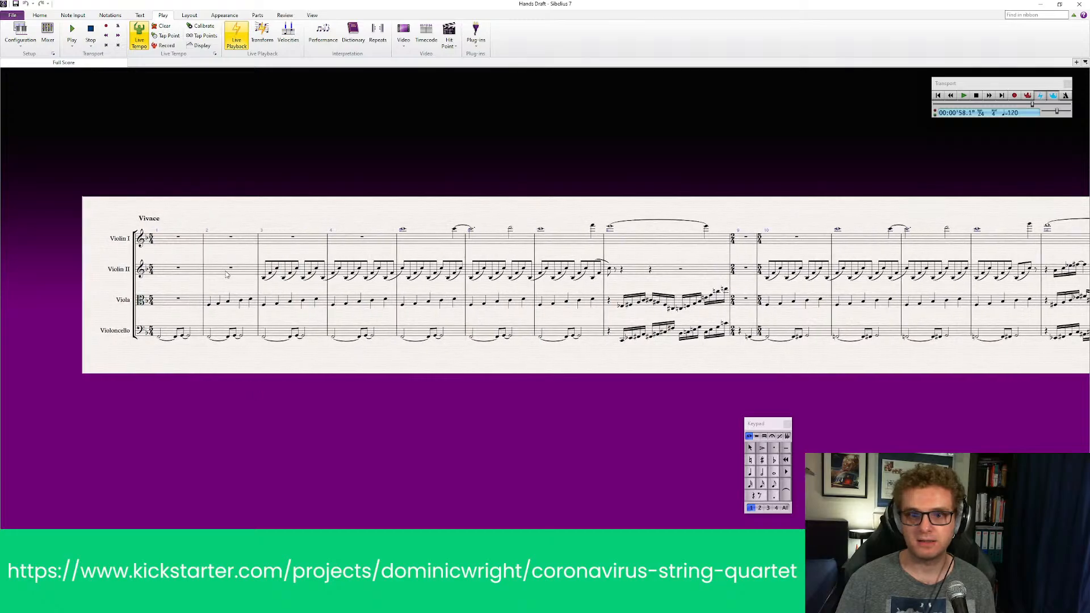
click(192, 242)
drag(605, 361, 136, 355)
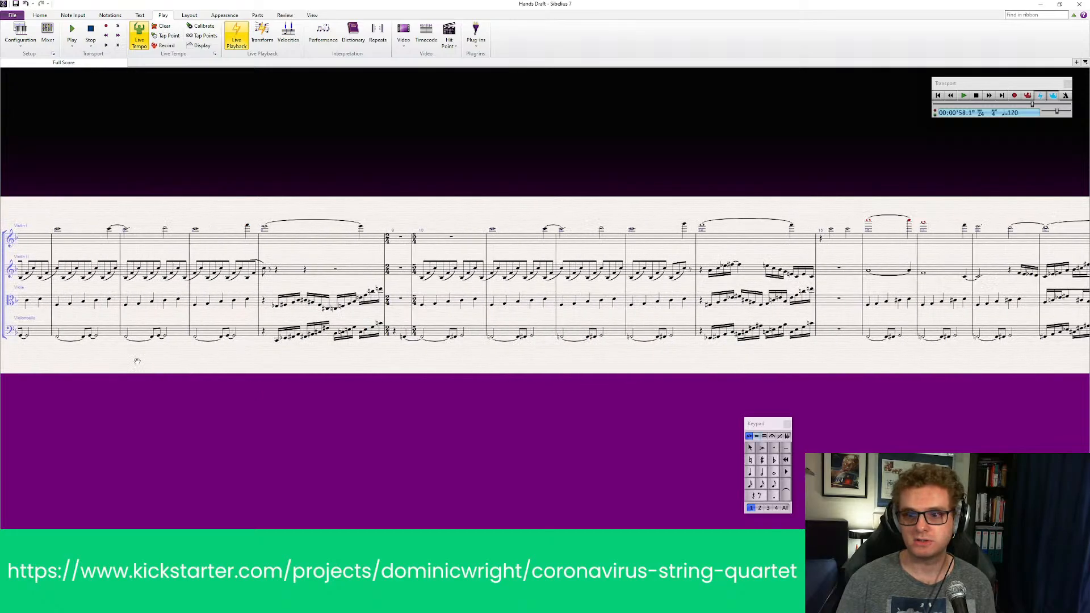
drag(627, 363, 389, 348)
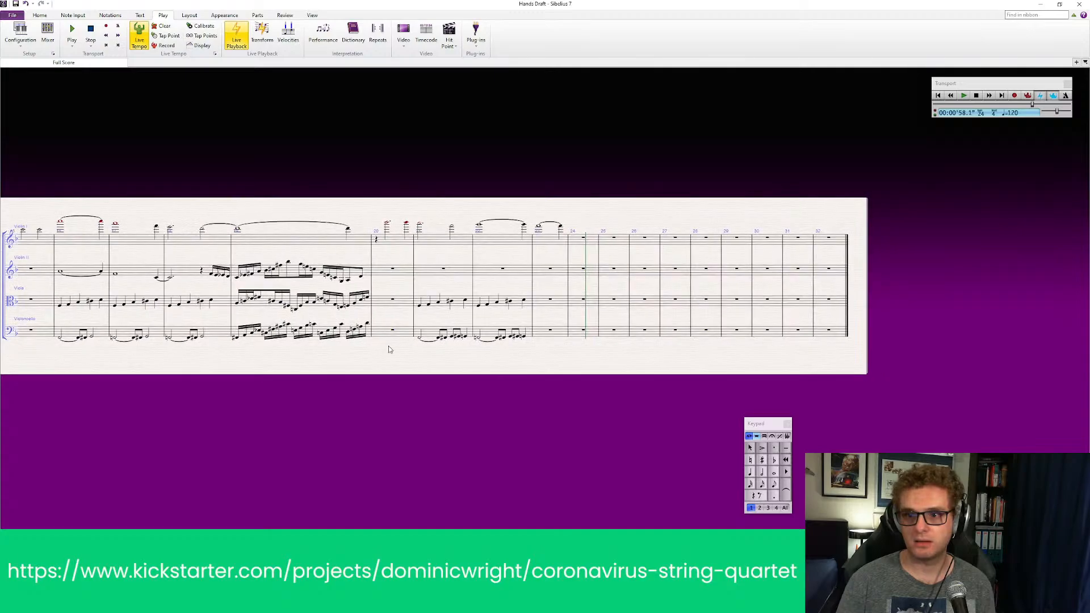
shift+click(559, 337)
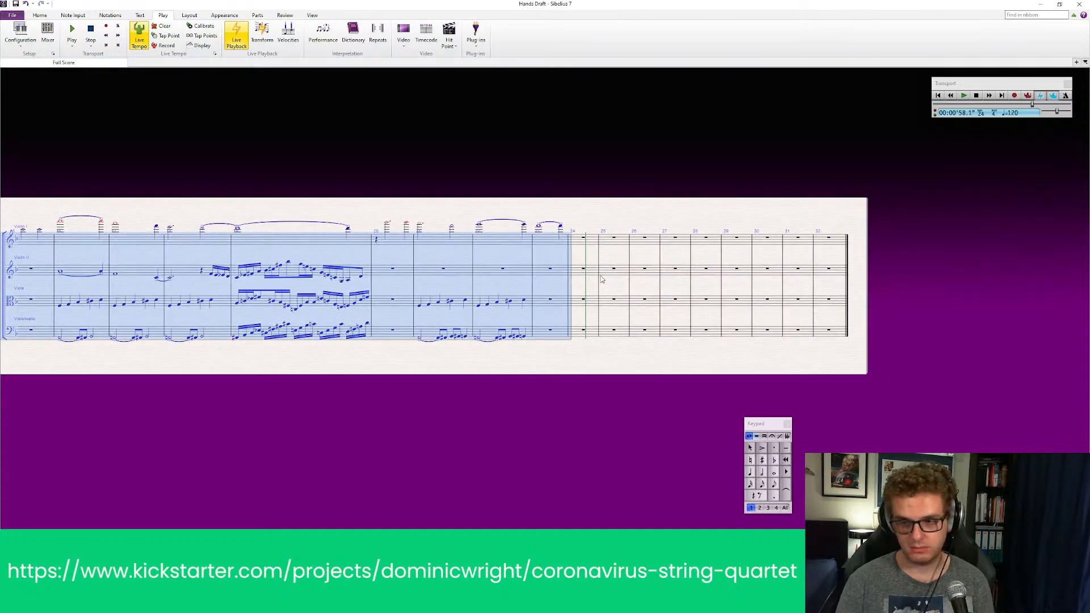
click(596, 239)
key(ctrl+v)
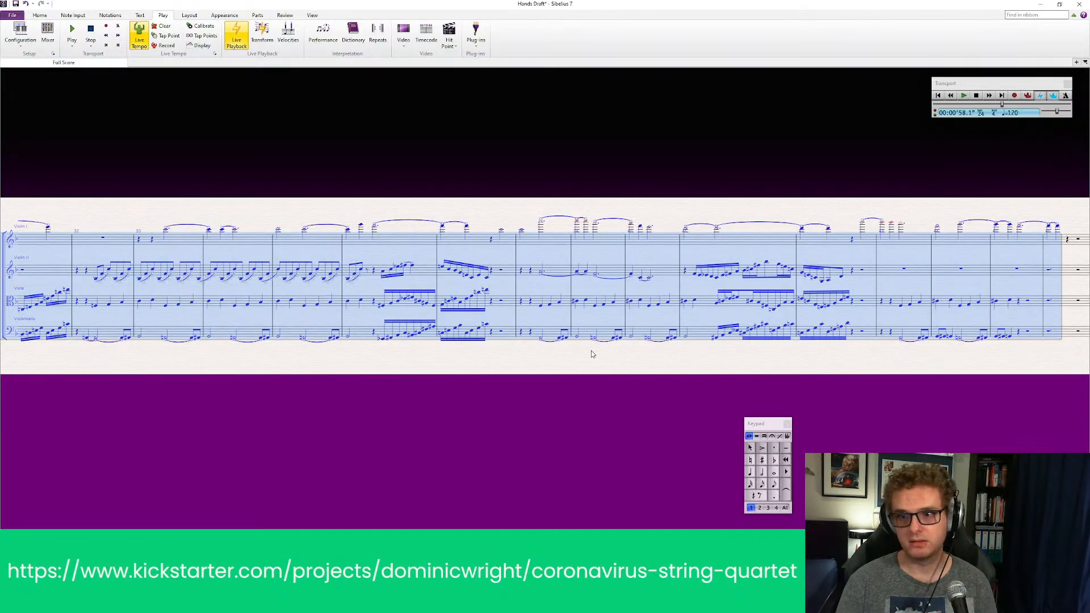
Step: Clear the cello part in bars 24 to 30 of the pasted passage
drag(375, 410, 750, 398)
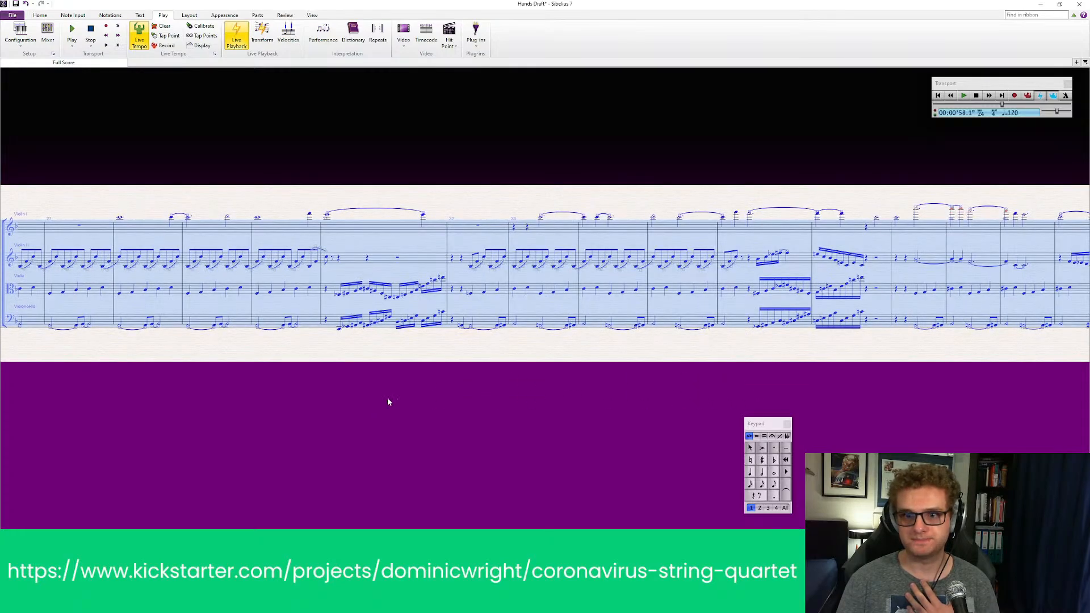
drag(387, 402, 924, 396)
drag(432, 395, 389, 424)
key(Escape)
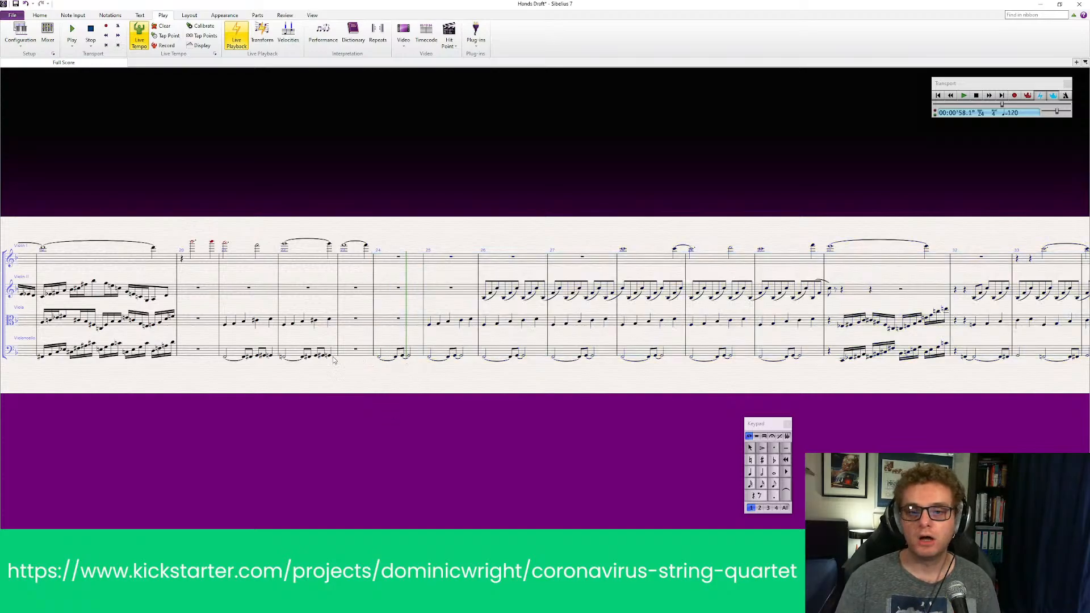
click(399, 356)
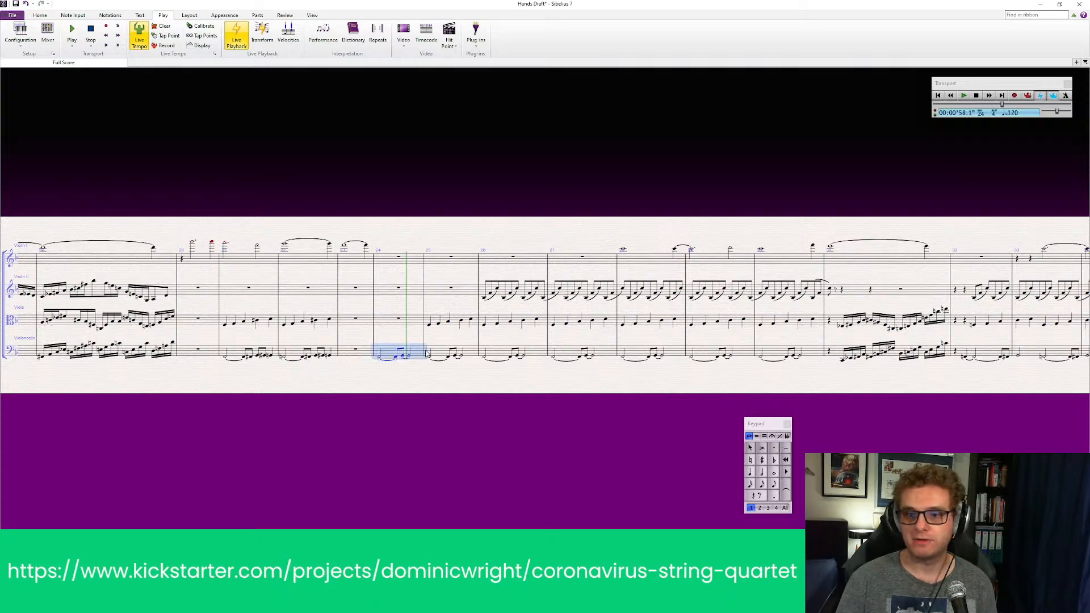
shift+click(813, 353)
key(Delete)
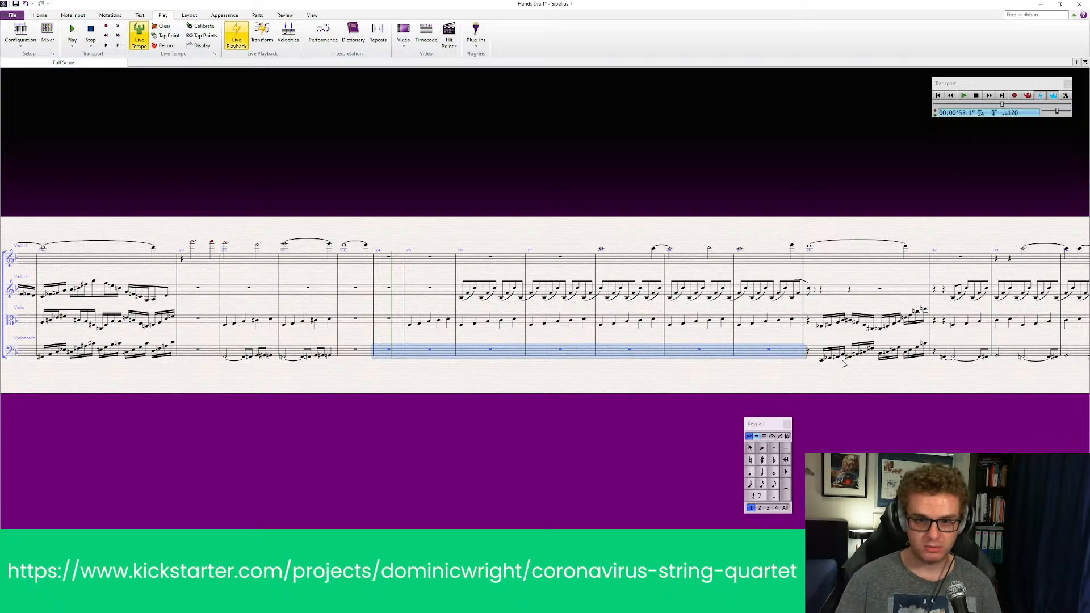
click(327, 364)
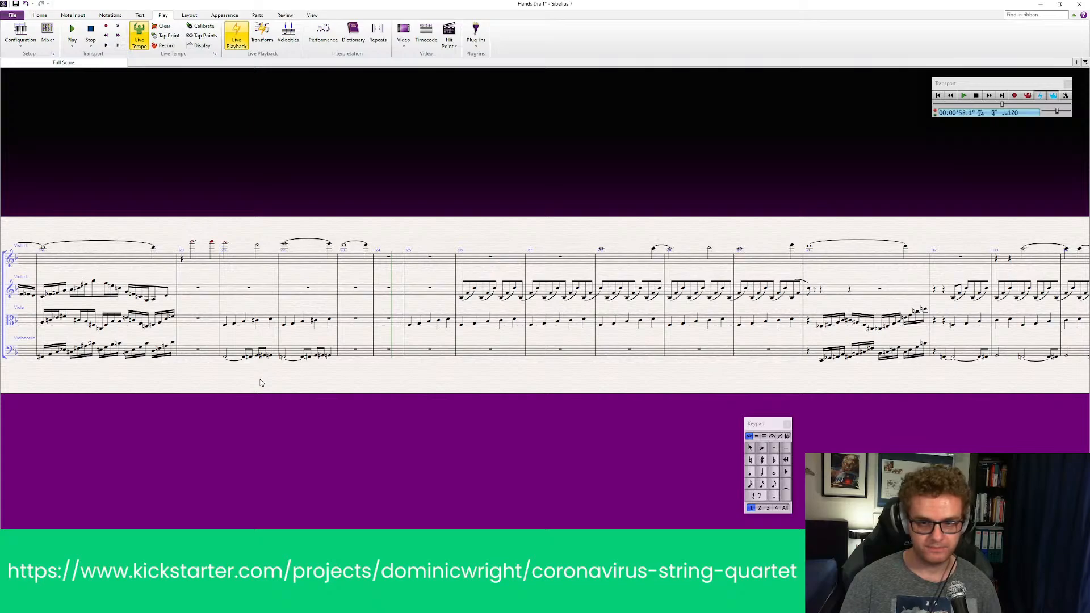
click(225, 361)
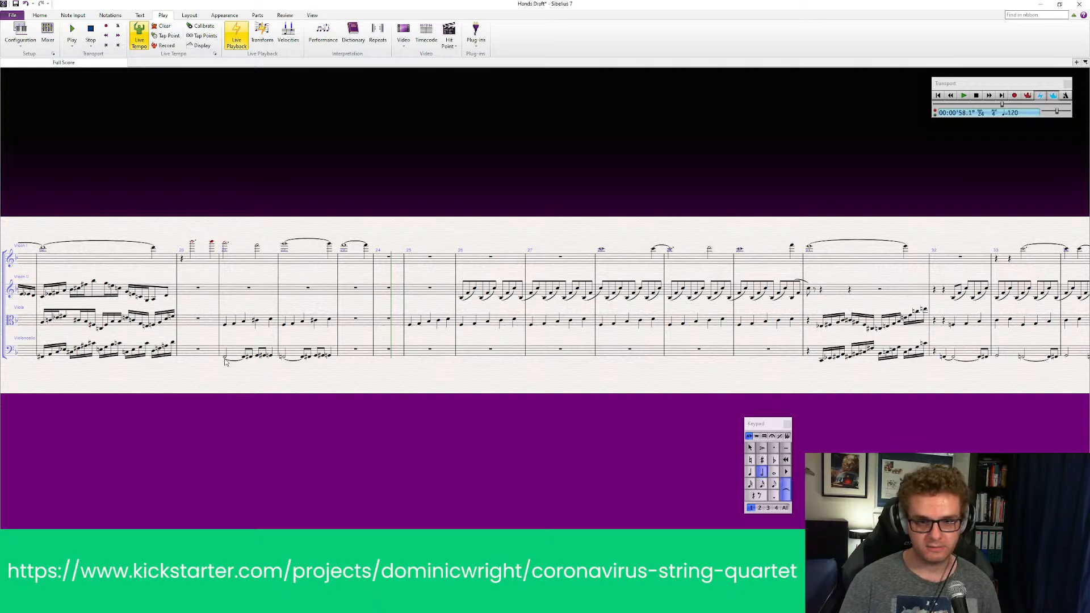
click(271, 356)
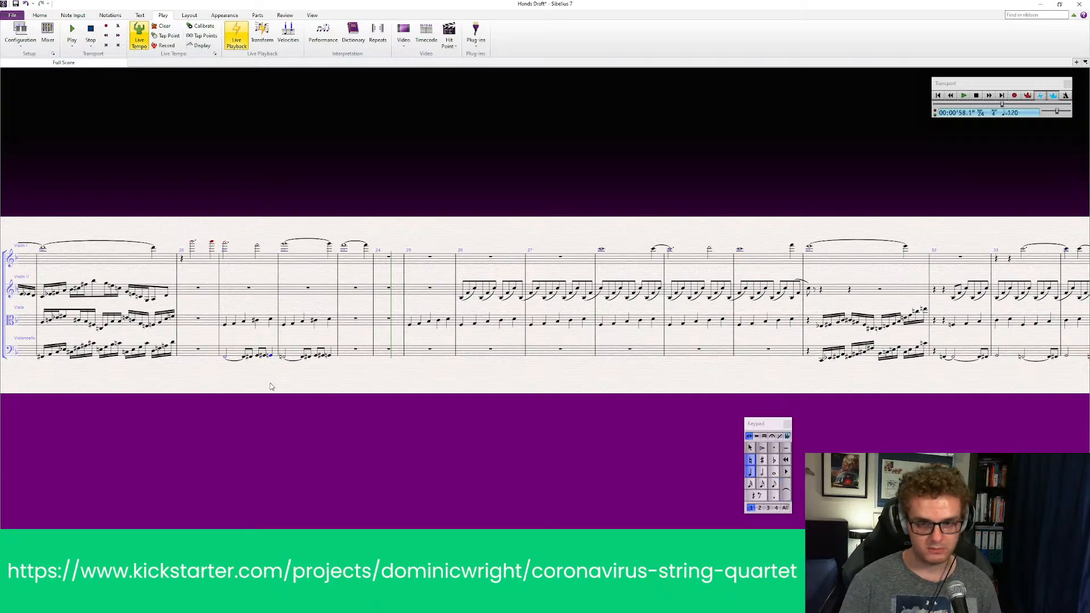
key(Up)
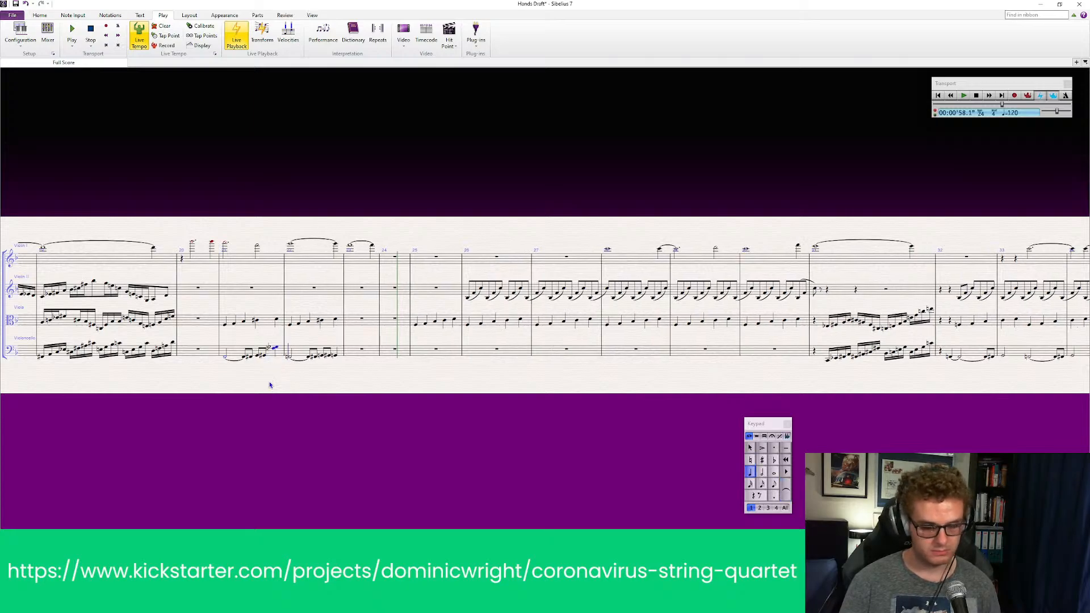
key(Down)
key(Down)
key(Down)
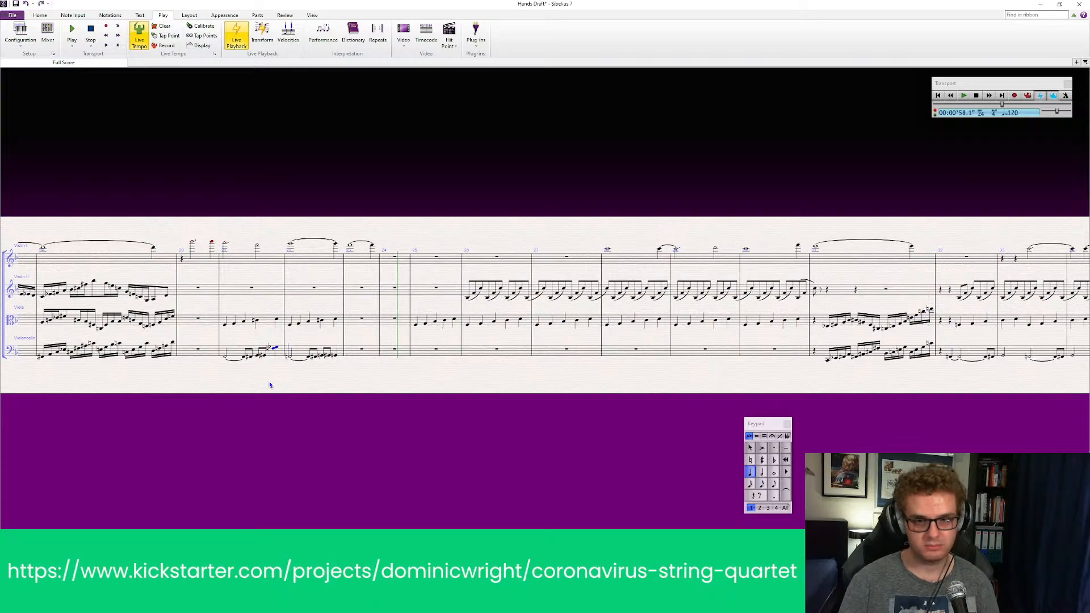
key(Escape)
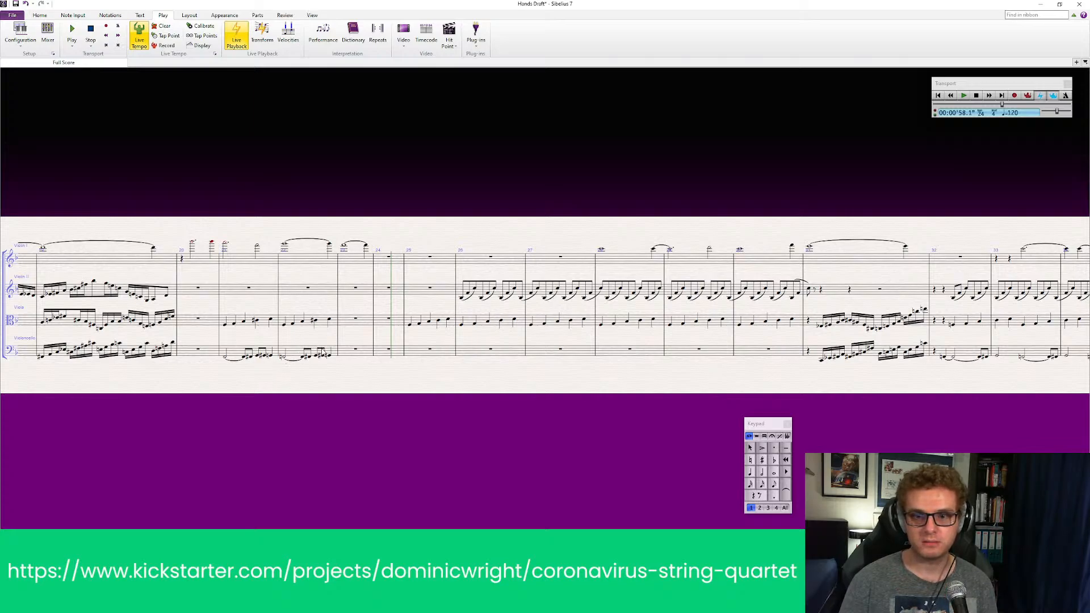
Step: Enter a low half note on the first beat of the cello's bar 23
click(321, 354)
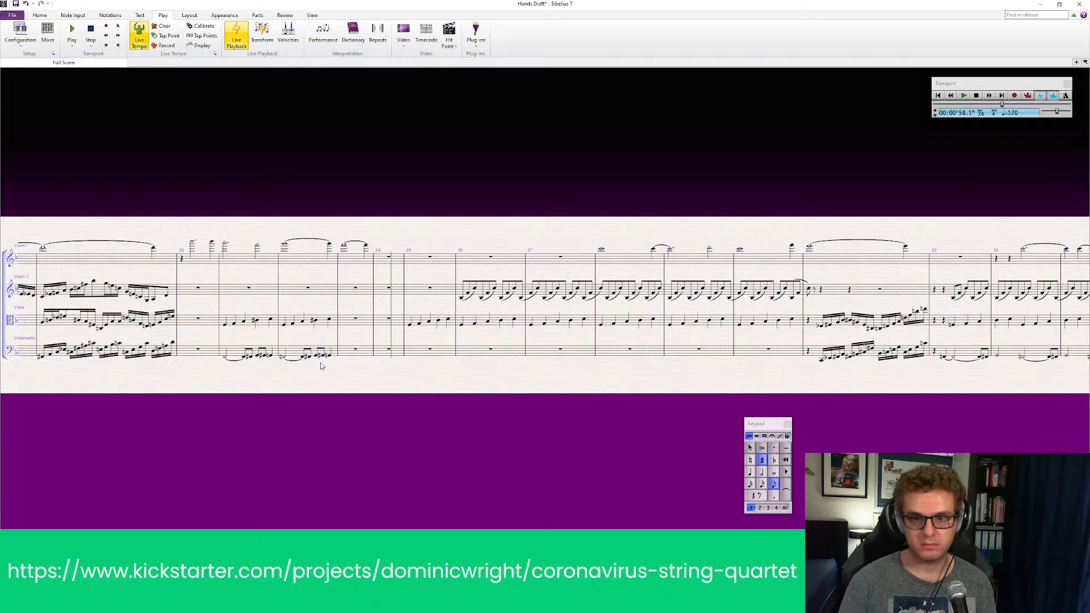
ctrl+scroll(398, 428, up, 2)
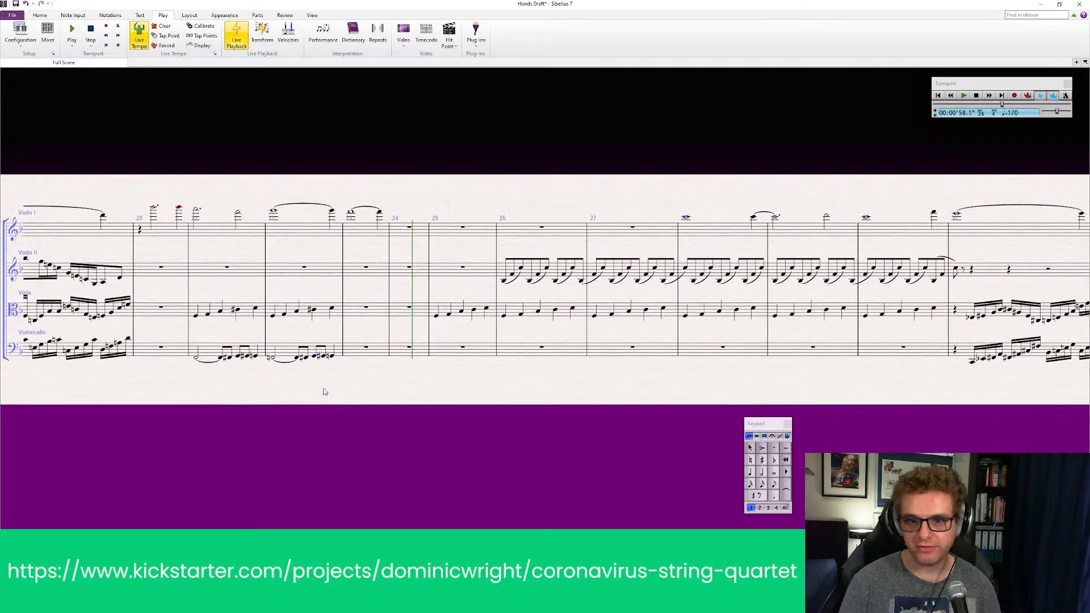
click(761, 472)
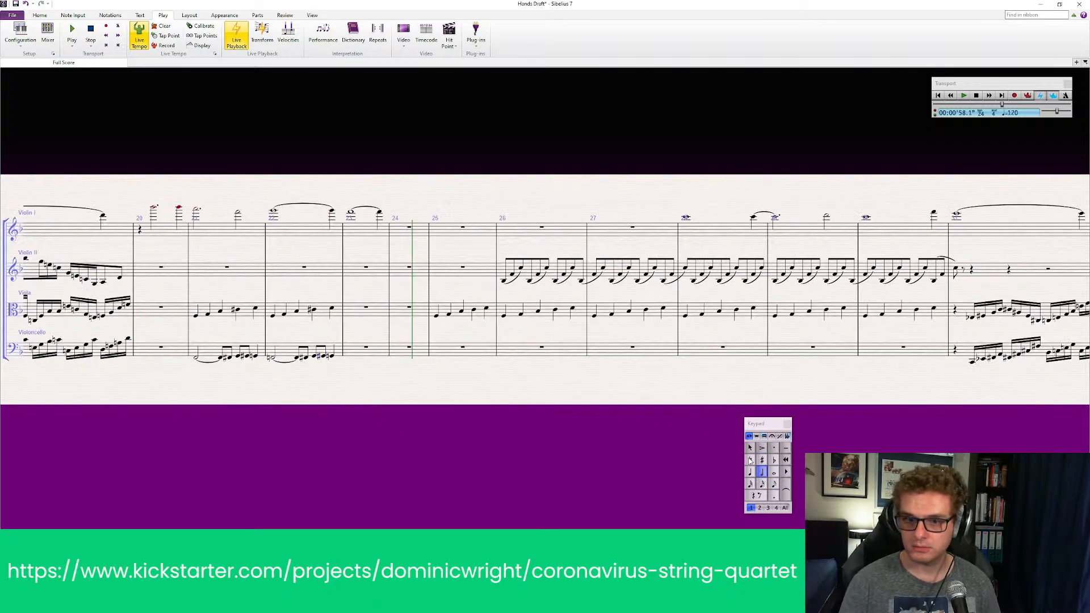
click(352, 360)
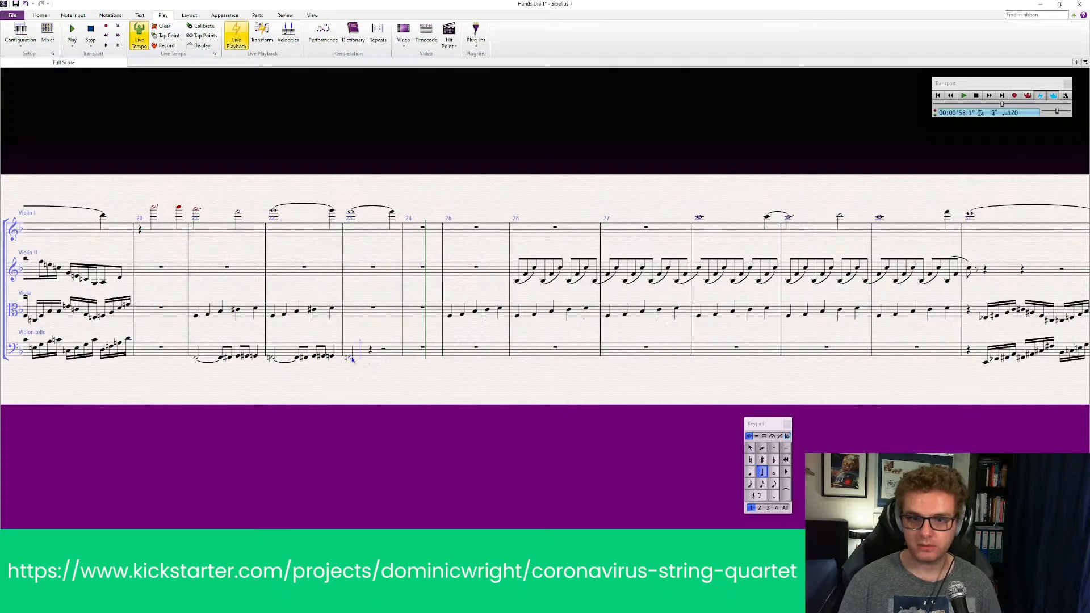
key(Escape)
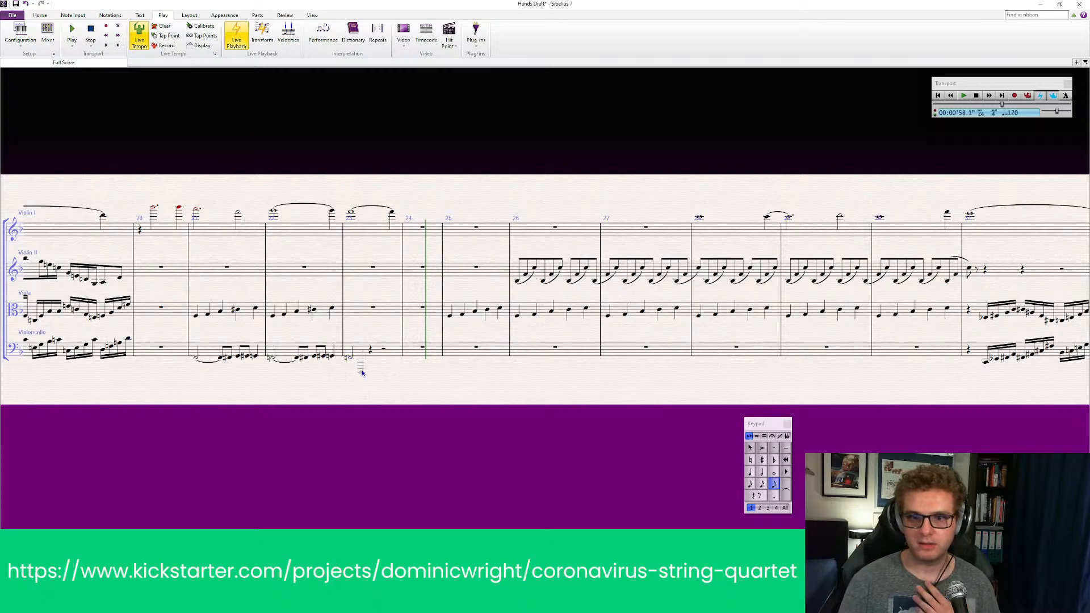
key(Escape)
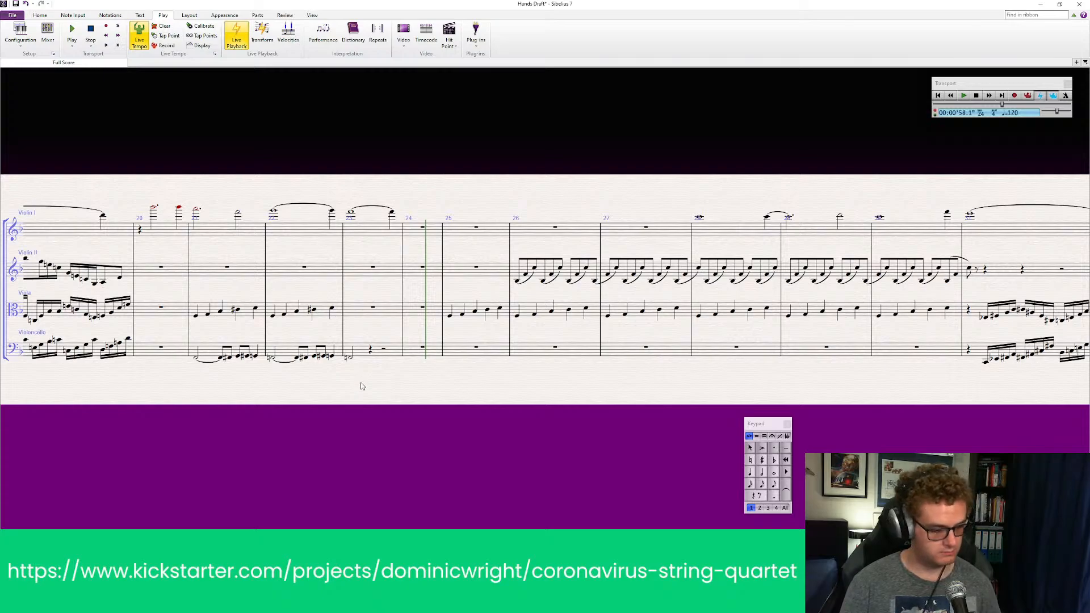
Step: Enter a quarter note with a natural sign on the last beat of the cello's bar 23
click(256, 357)
key(Escape)
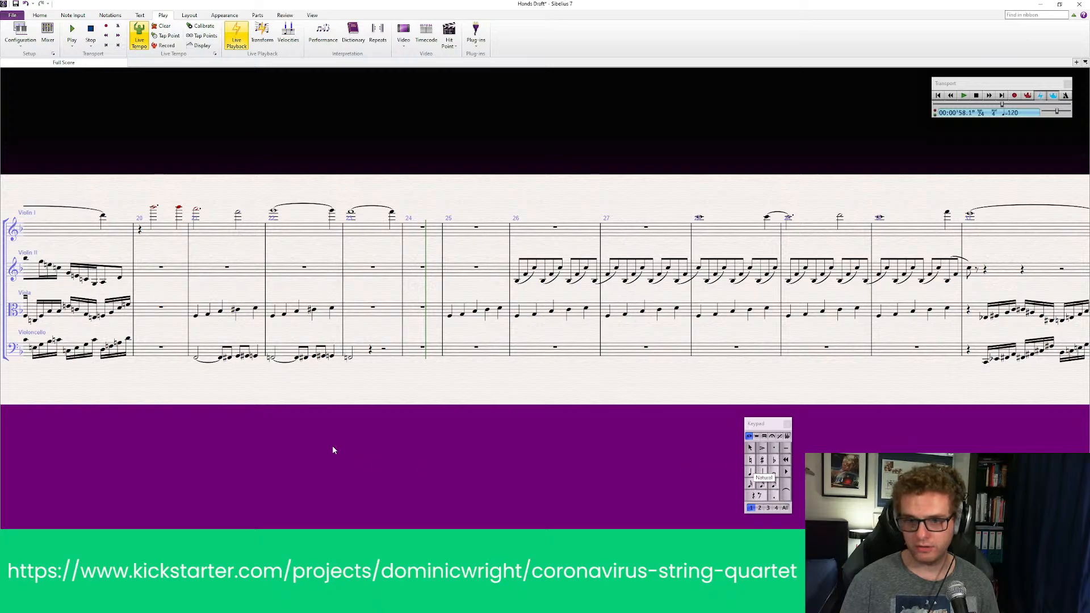
click(332, 356)
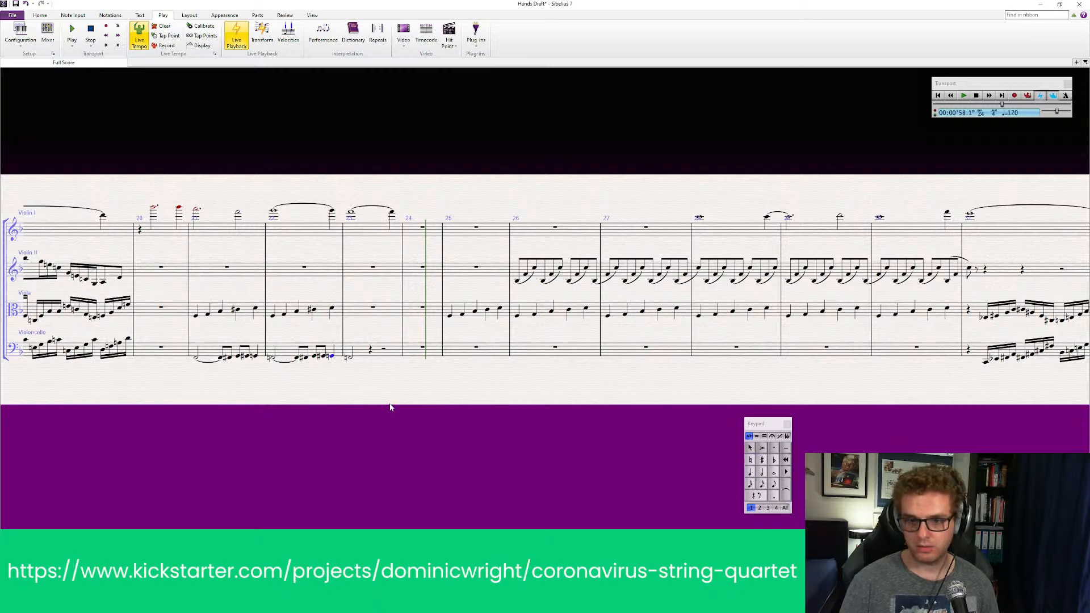
key(Escape)
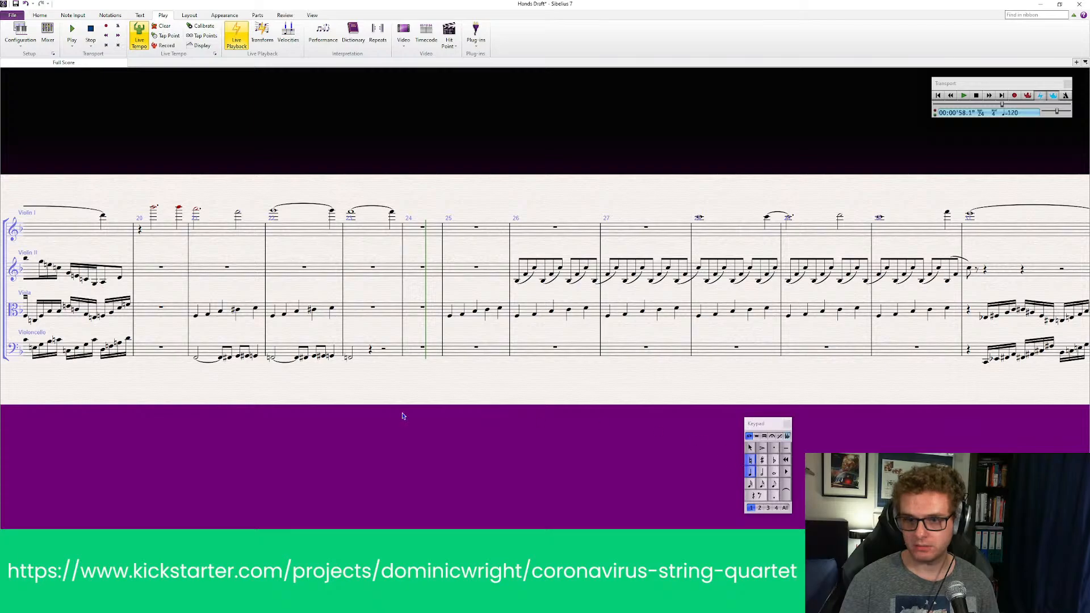
click(395, 358)
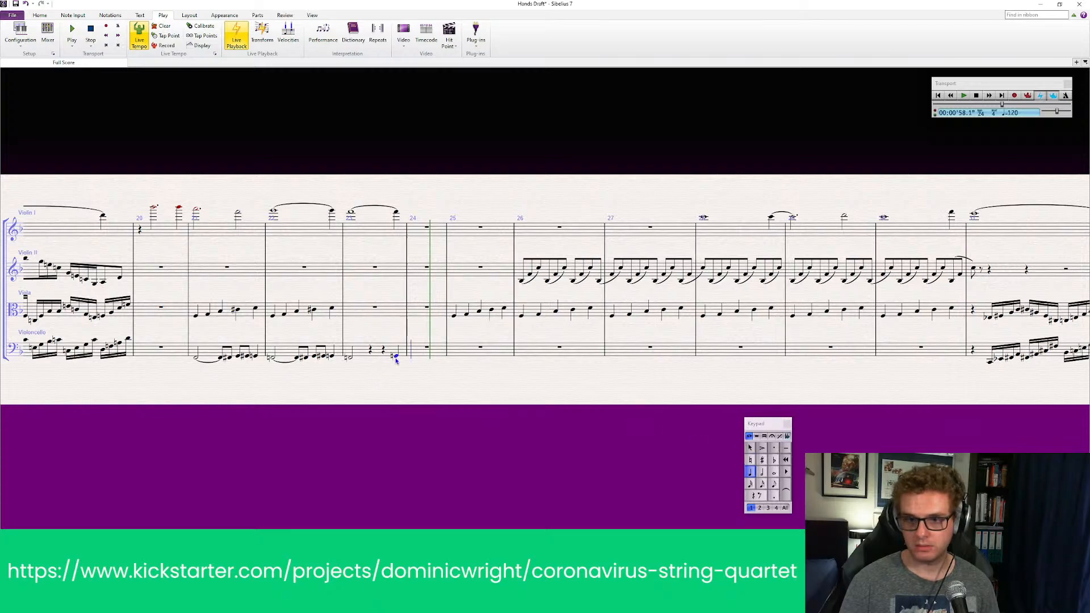
key(Escape)
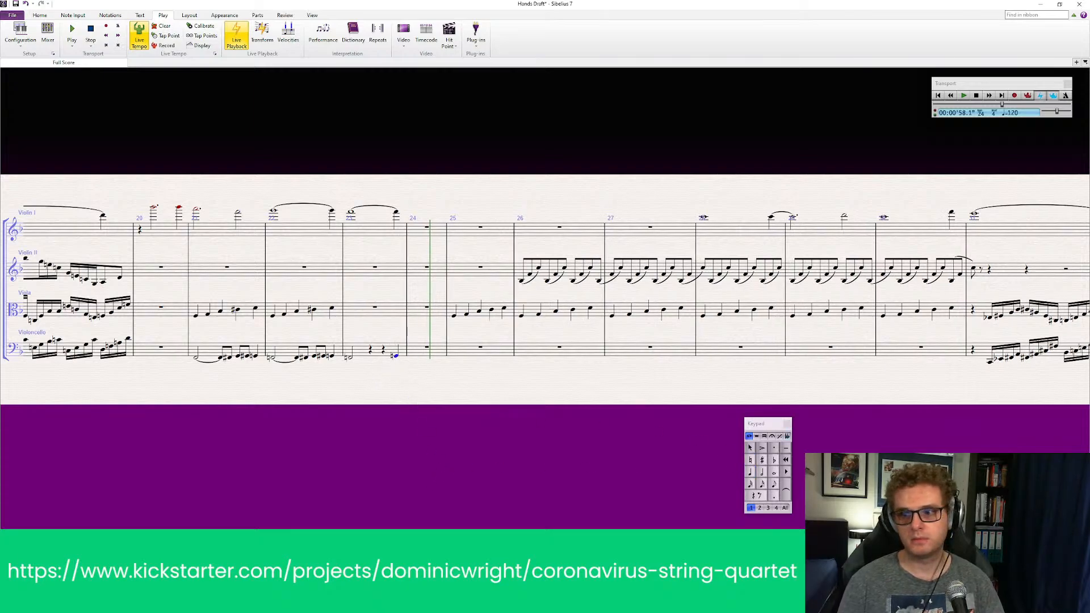
Step: Enter a low eighth-note triplet of sharp, natural and sharp notes on the third beat of the cello's bar 23
key(3)
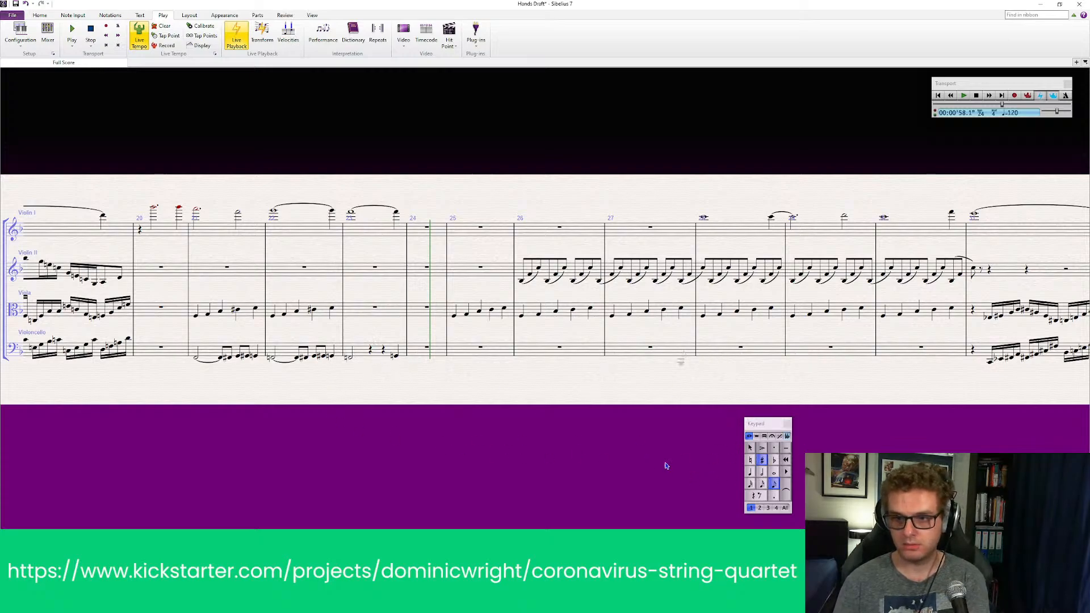
click(372, 357)
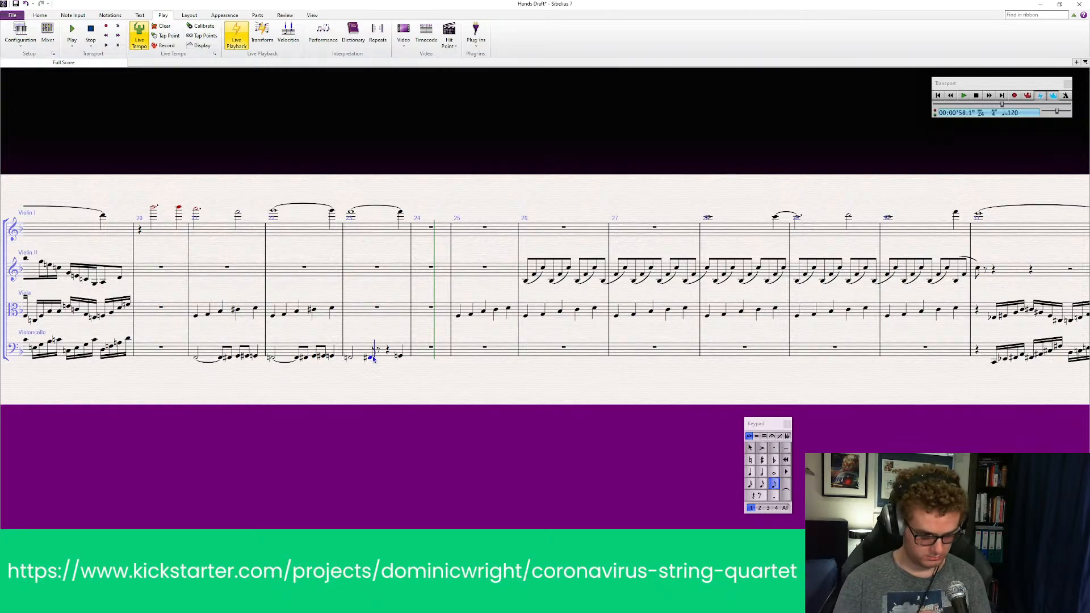
key(ctrl+3)
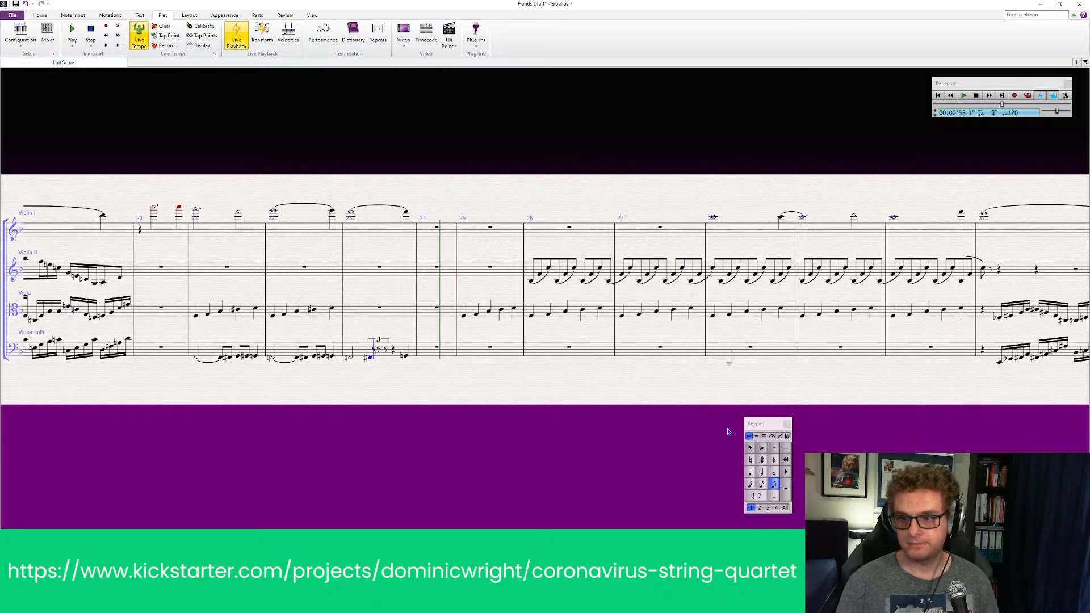
key(KP_8)
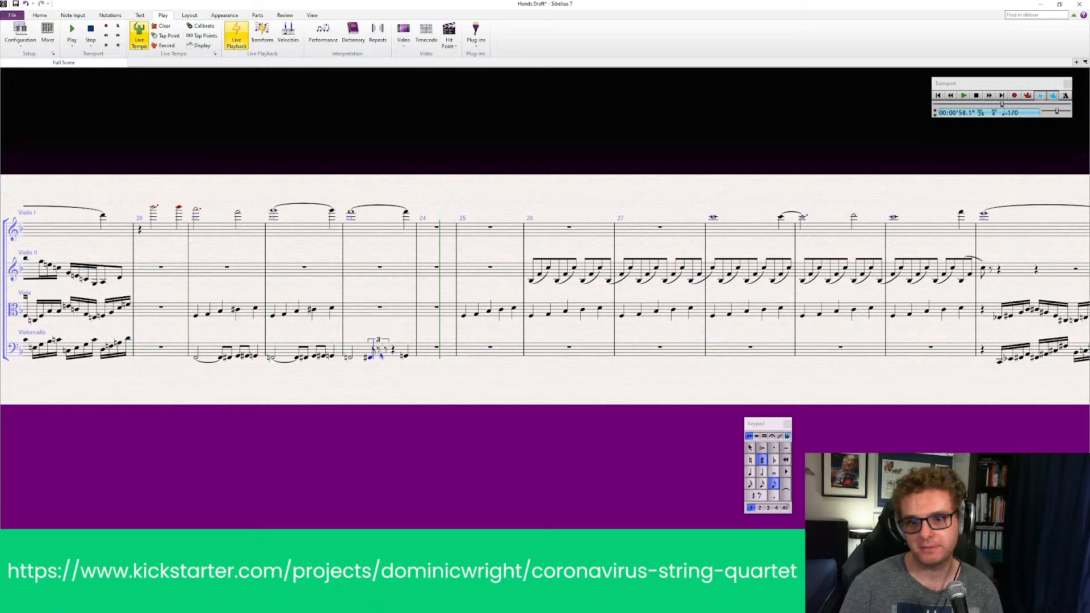
click(751, 461)
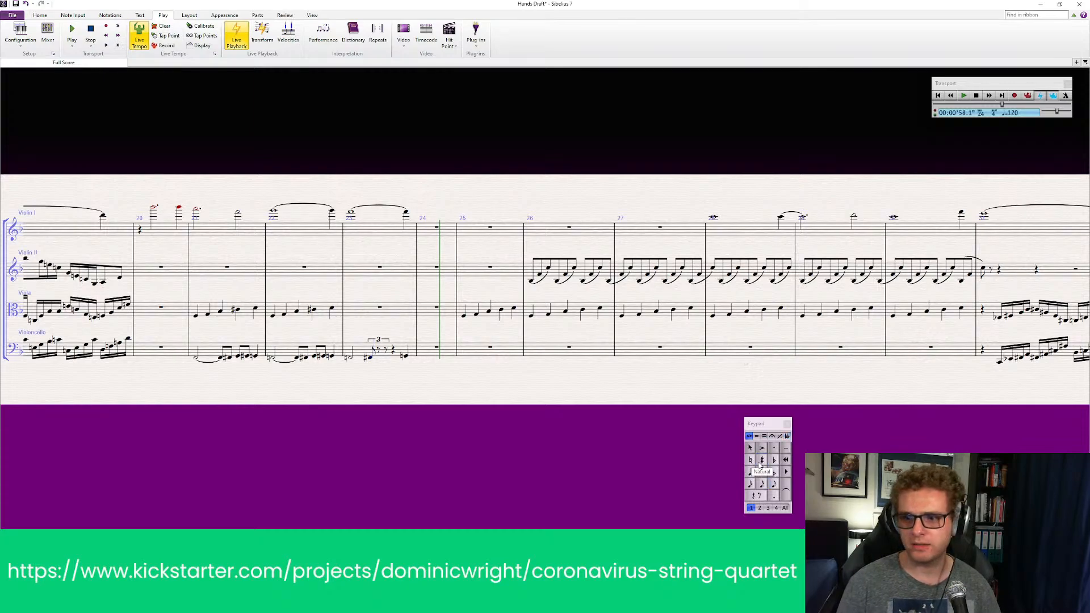
click(775, 484)
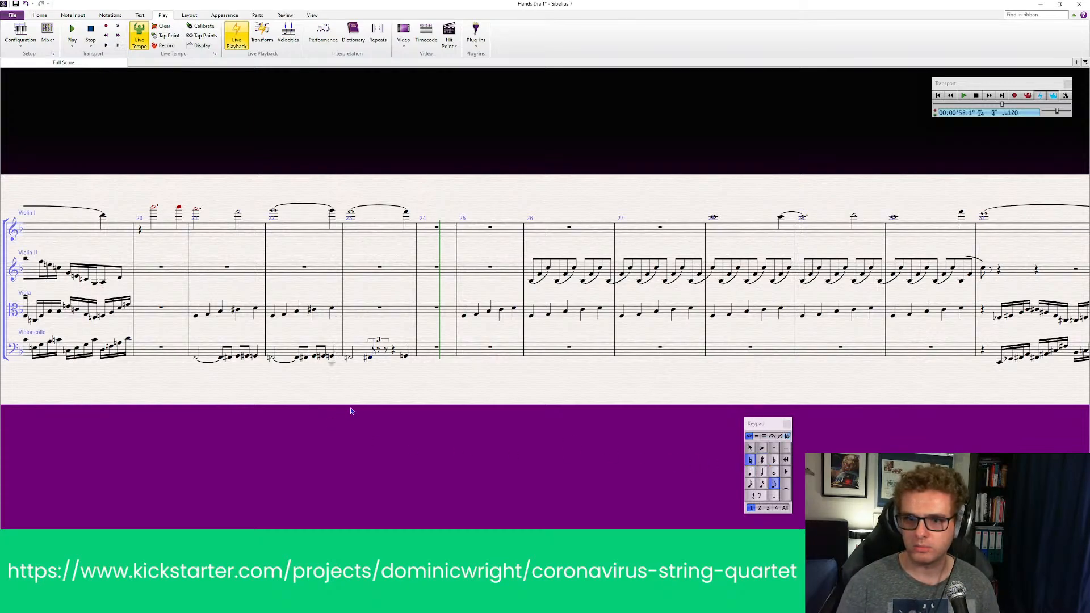
click(379, 358)
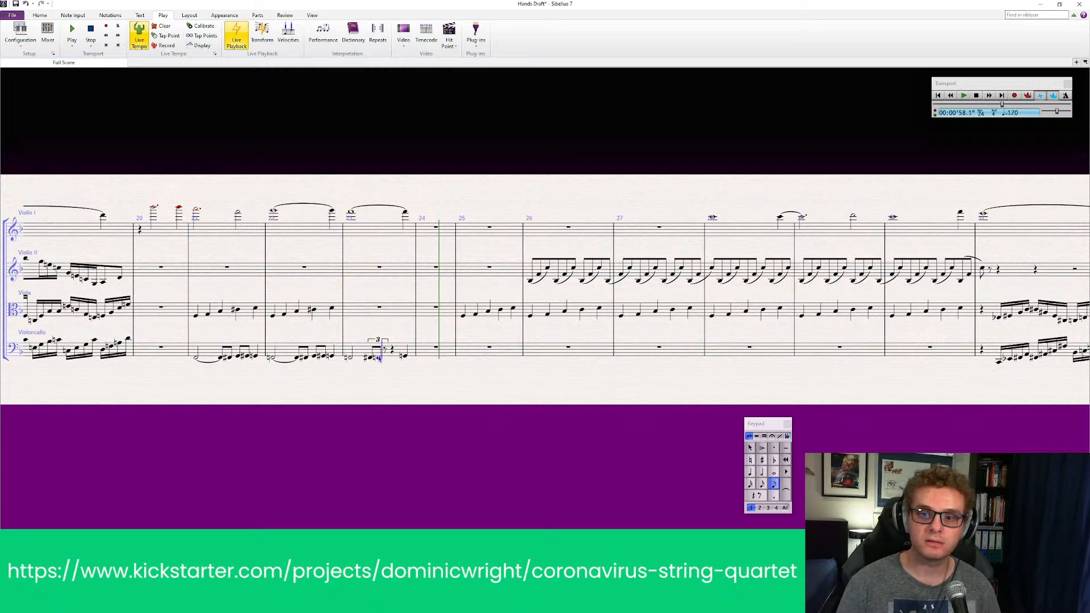
key(4)
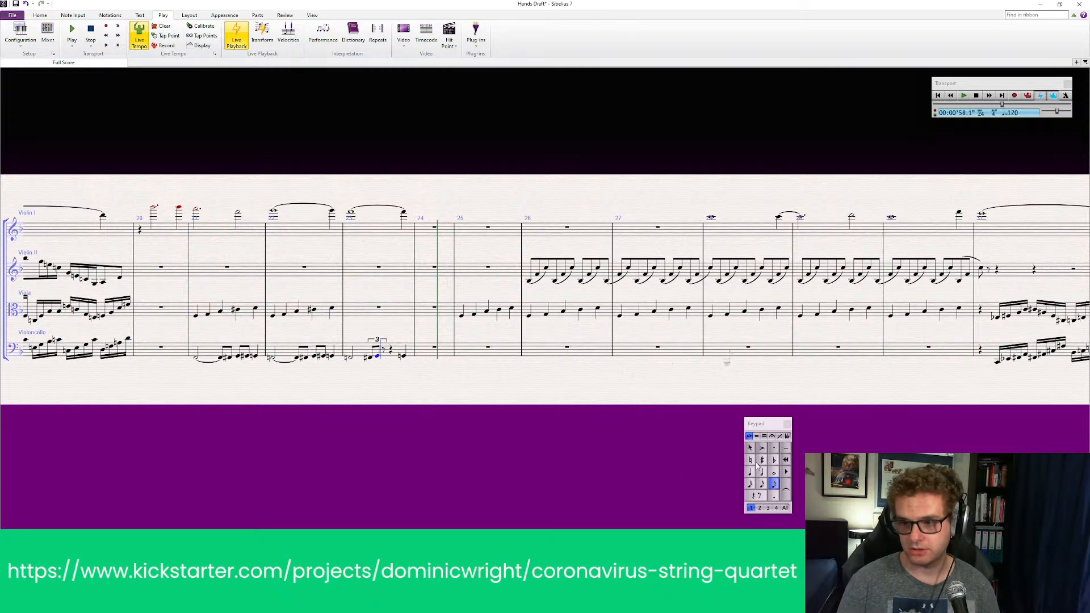
key(8)
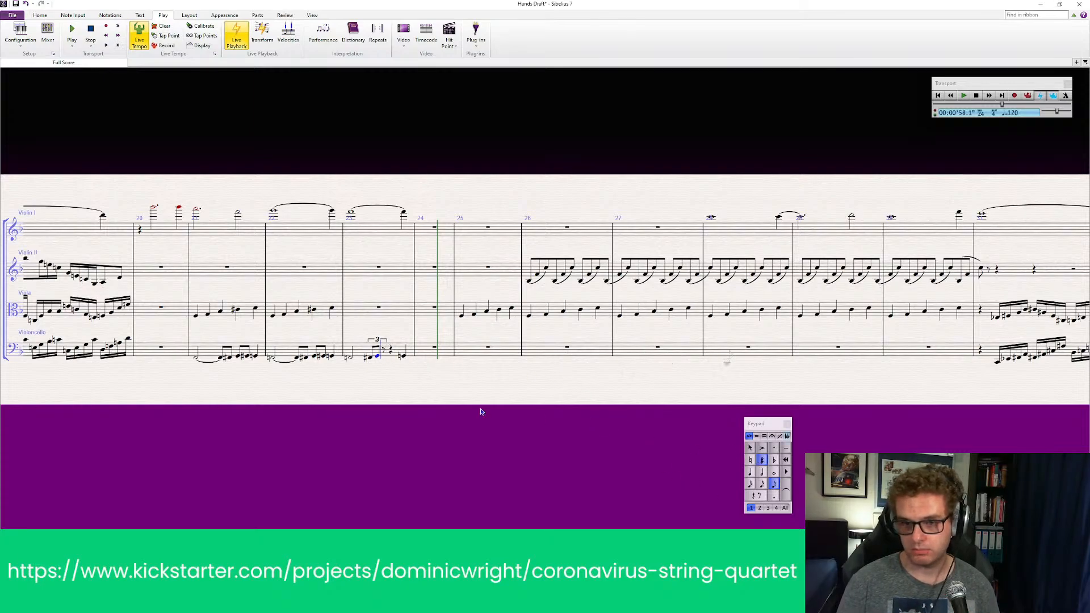
click(386, 357)
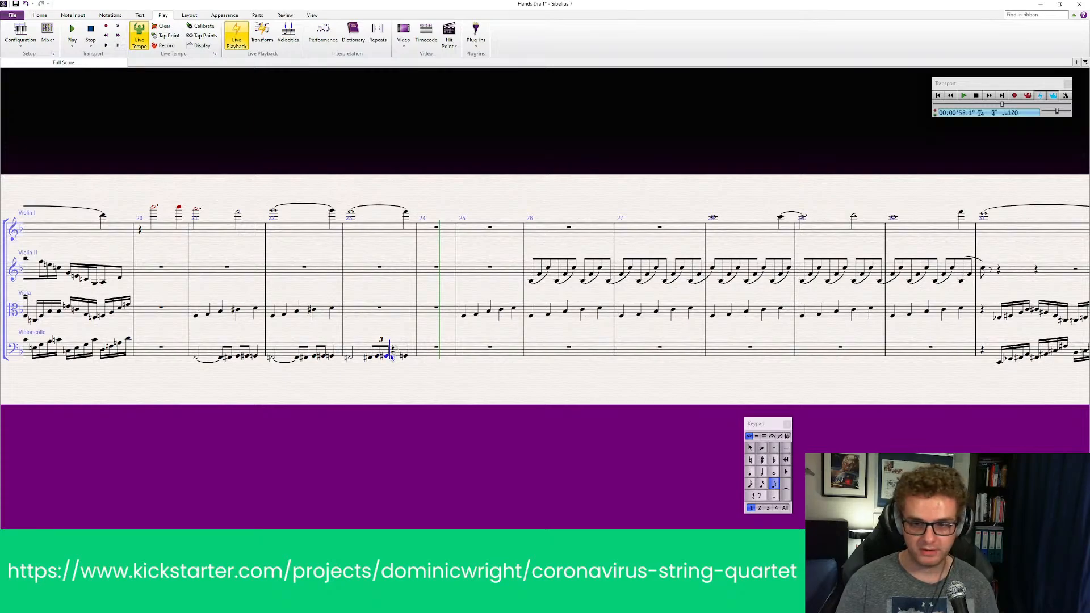
Step: Start a second eighth-note triplet on the fourth beat of the cello's bar 23, giving its second note a sharp
click(397, 356)
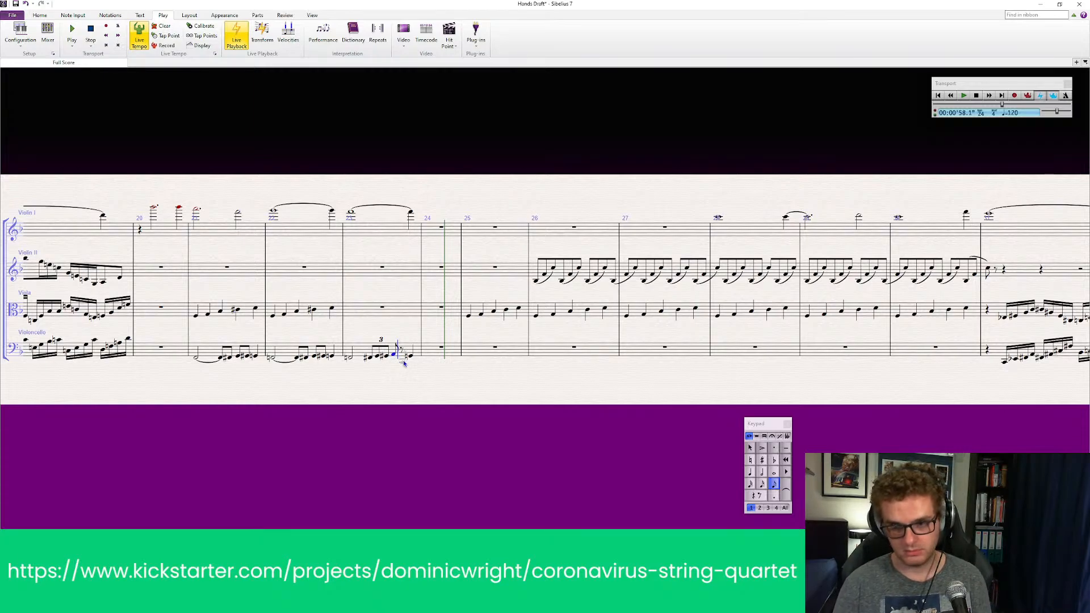
key(ctrl+3)
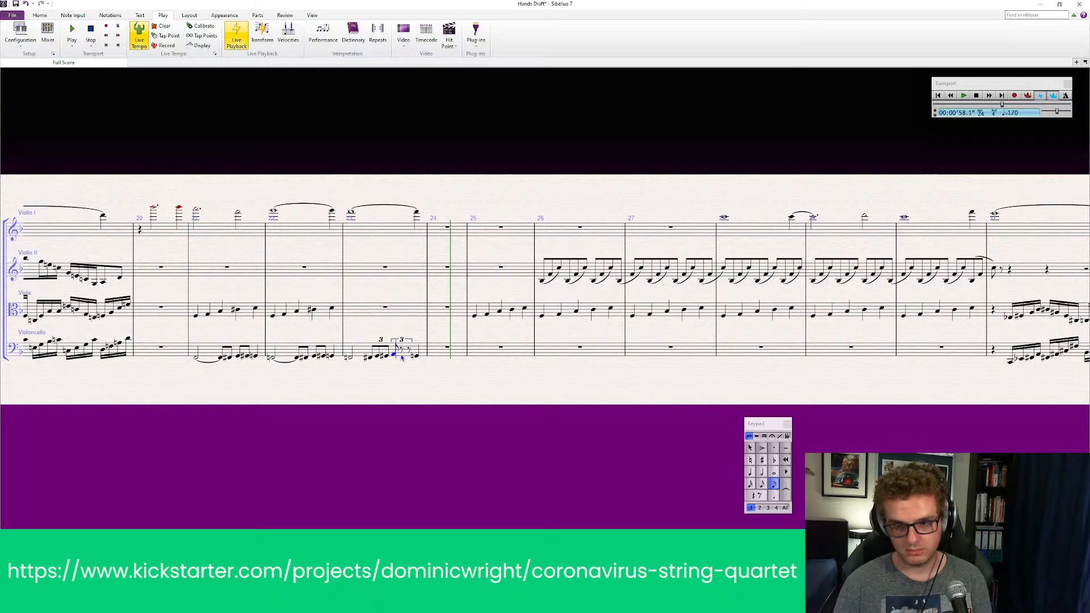
click(764, 461)
click(763, 459)
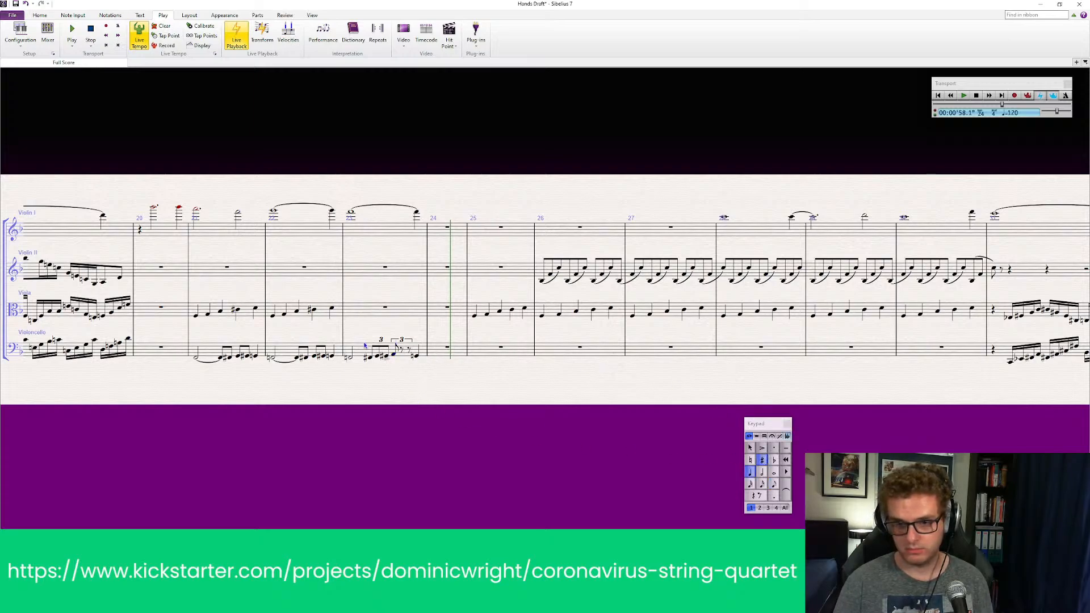
click(404, 358)
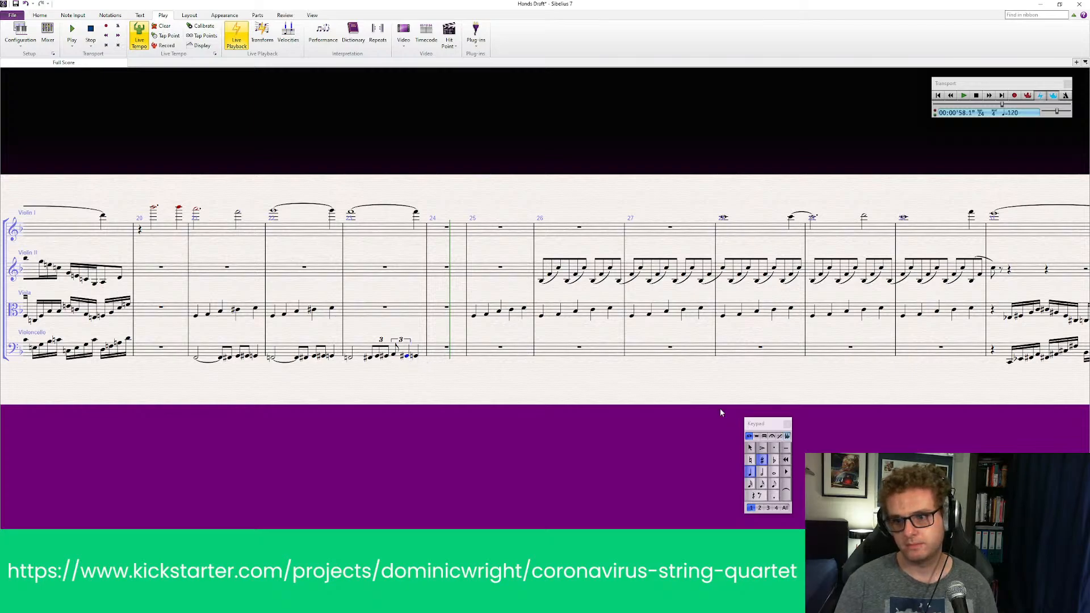
click(775, 486)
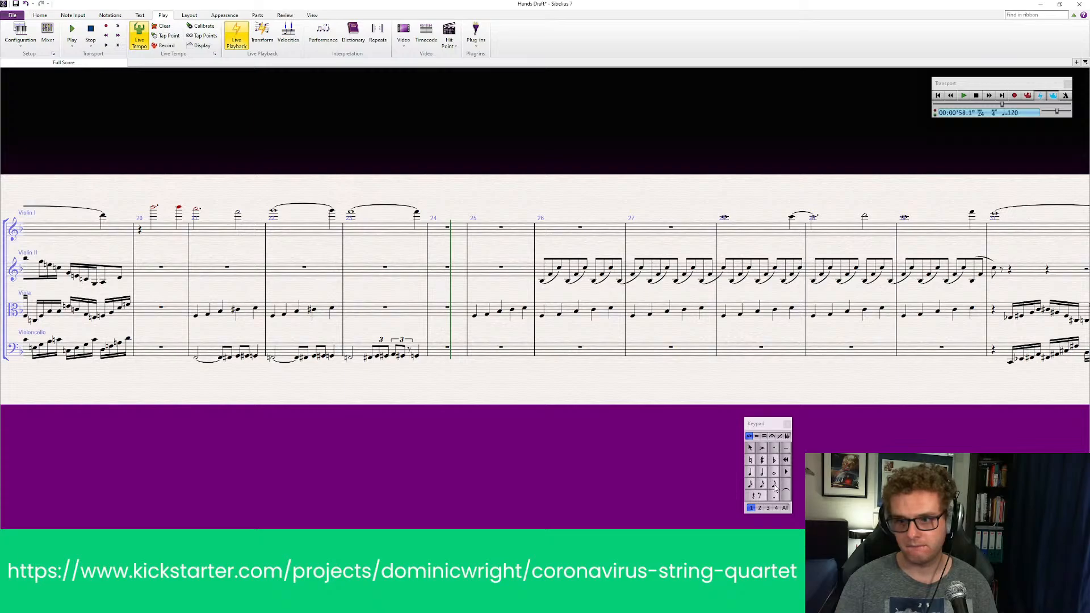
Step: Step through the cello notes in bar 23 one by one to hear both triplet figures
click(369, 358)
key(Right)
key(Right)
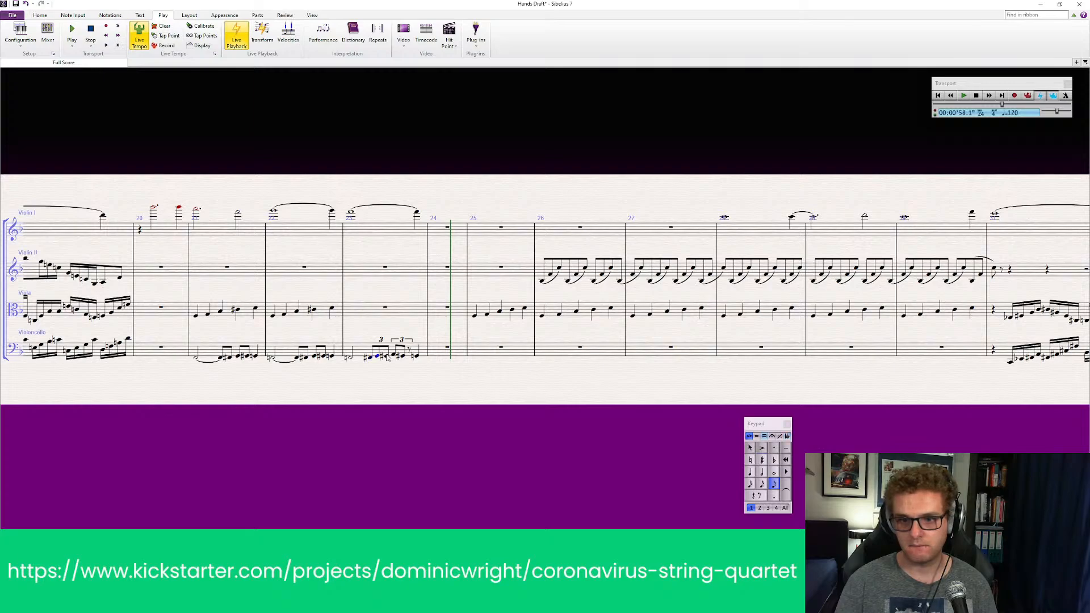
key(Right)
key(Right)
key(Right)
key(Right)
key(Escape)
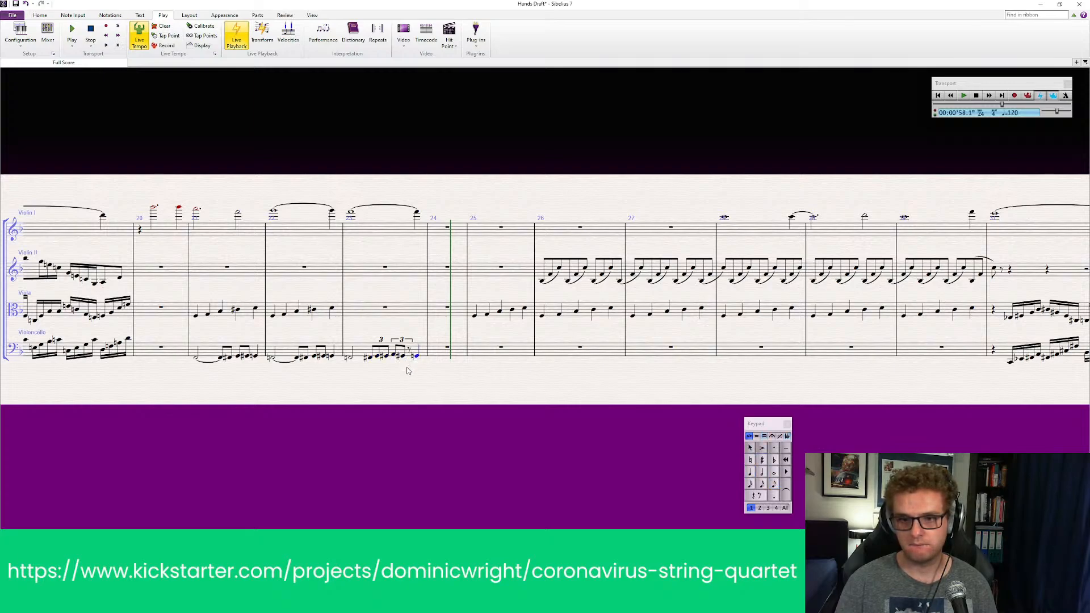
click(395, 355)
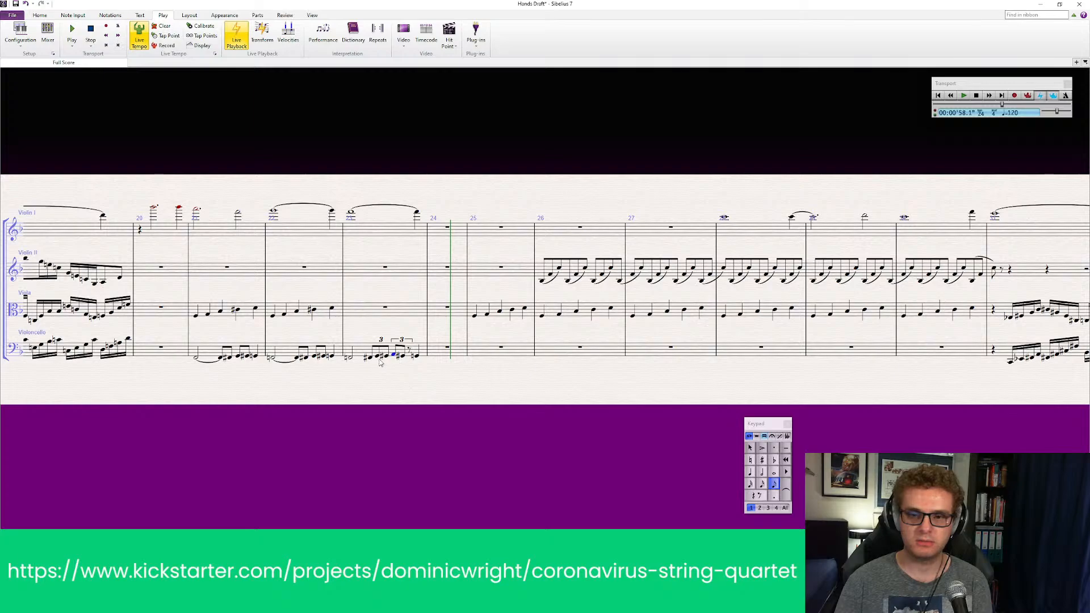
click(363, 388)
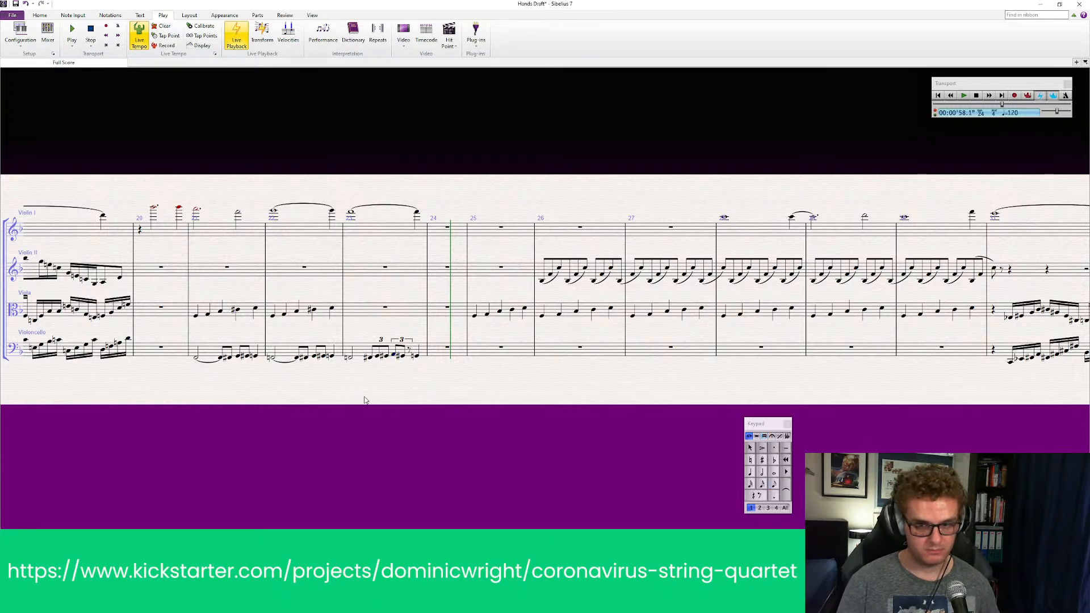
Step: Change the cello's second triplet in bar 23 to a quarter note followed by a sharp eighth note
click(394, 356)
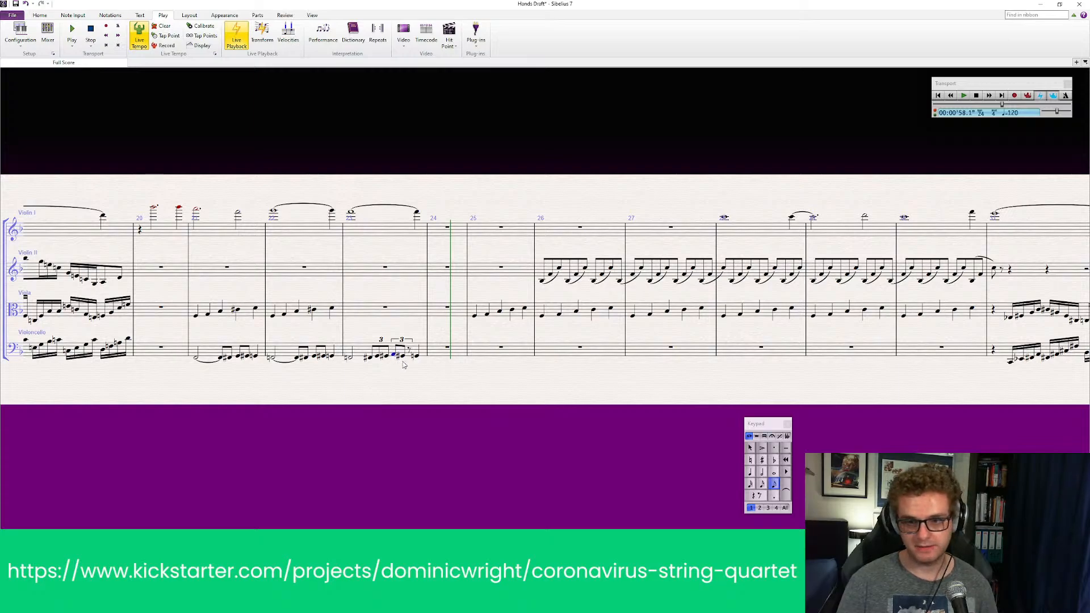
click(748, 475)
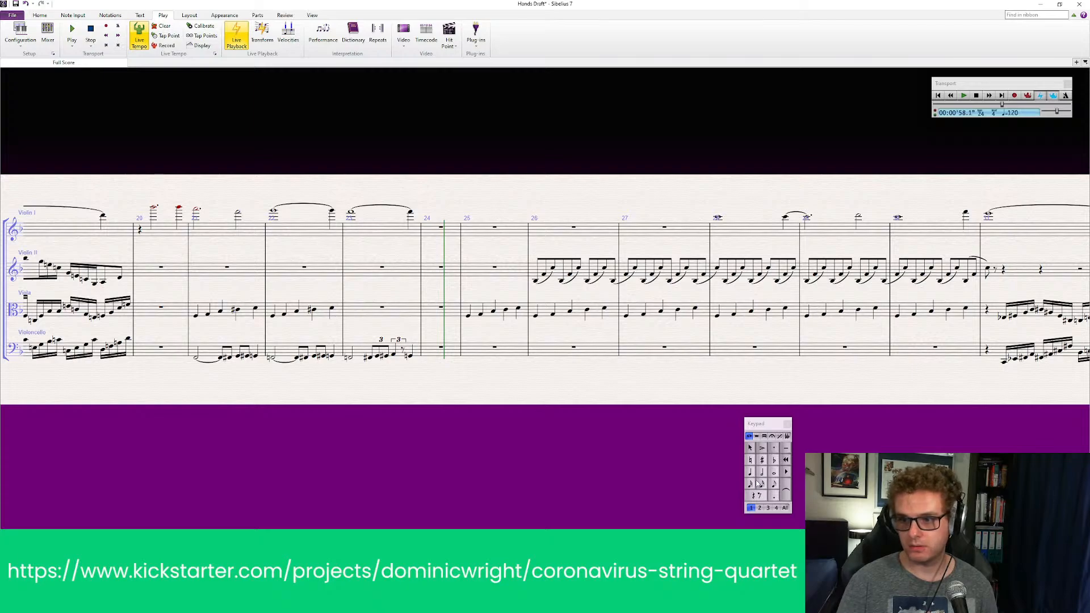
click(776, 485)
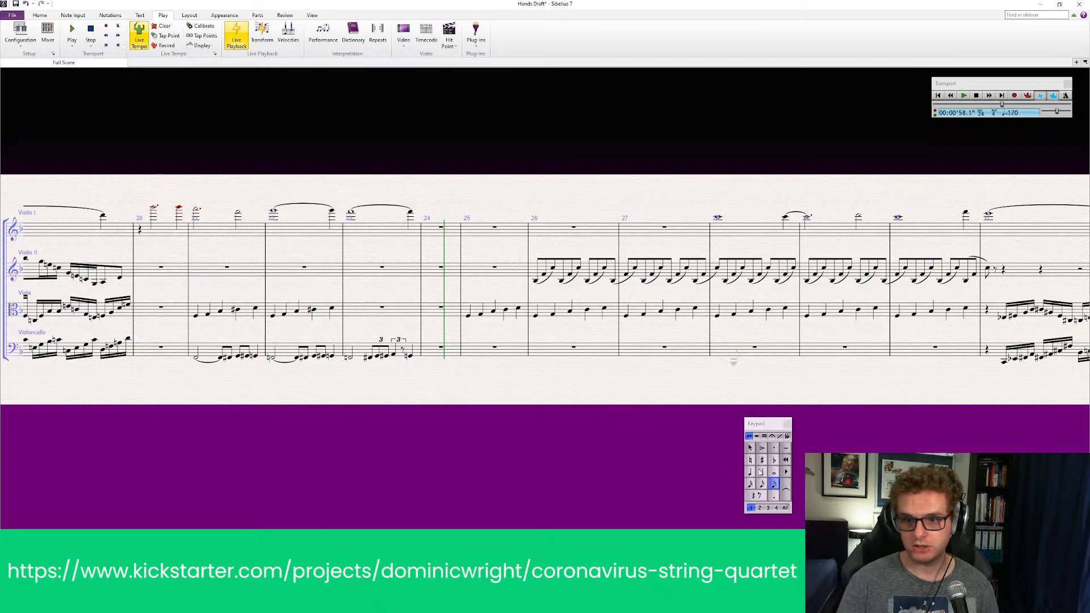
click(762, 460)
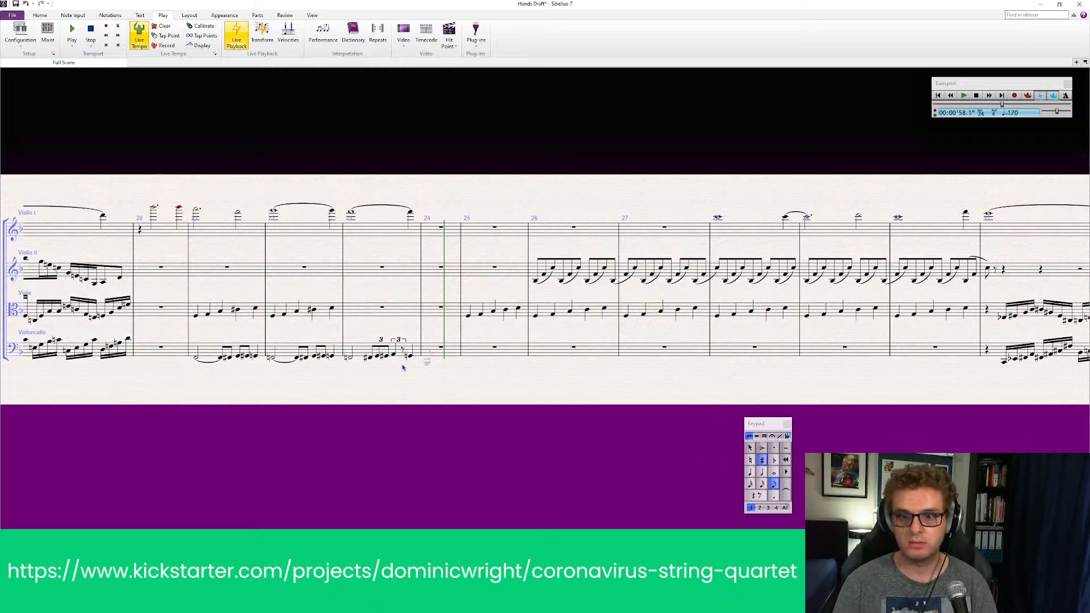
key(Escape)
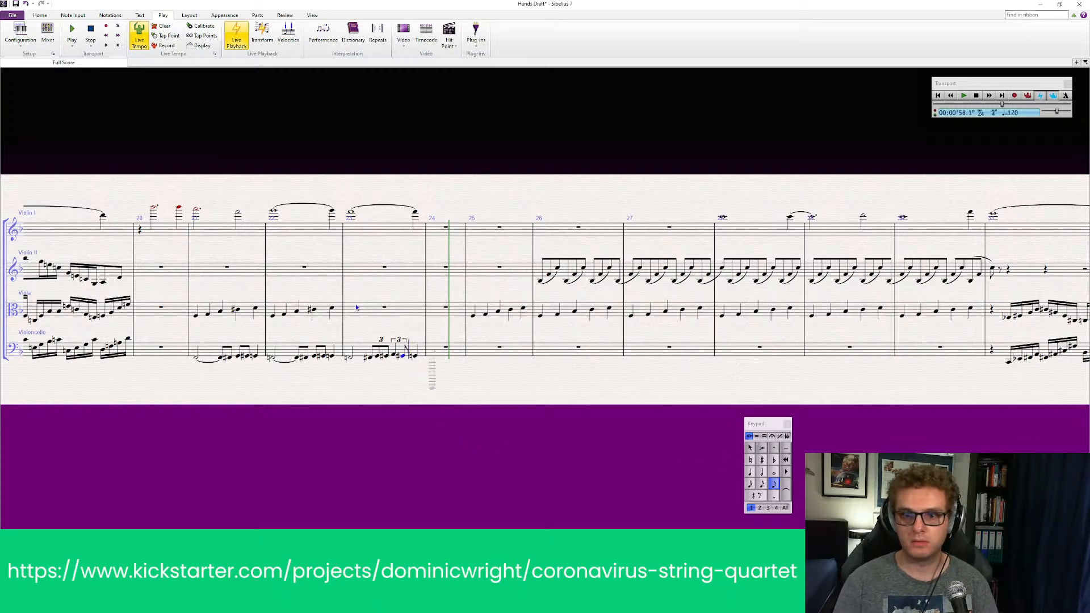
Step: Play back the score from the last Violin I note of bar 22 through the cello's bar 23
click(332, 211)
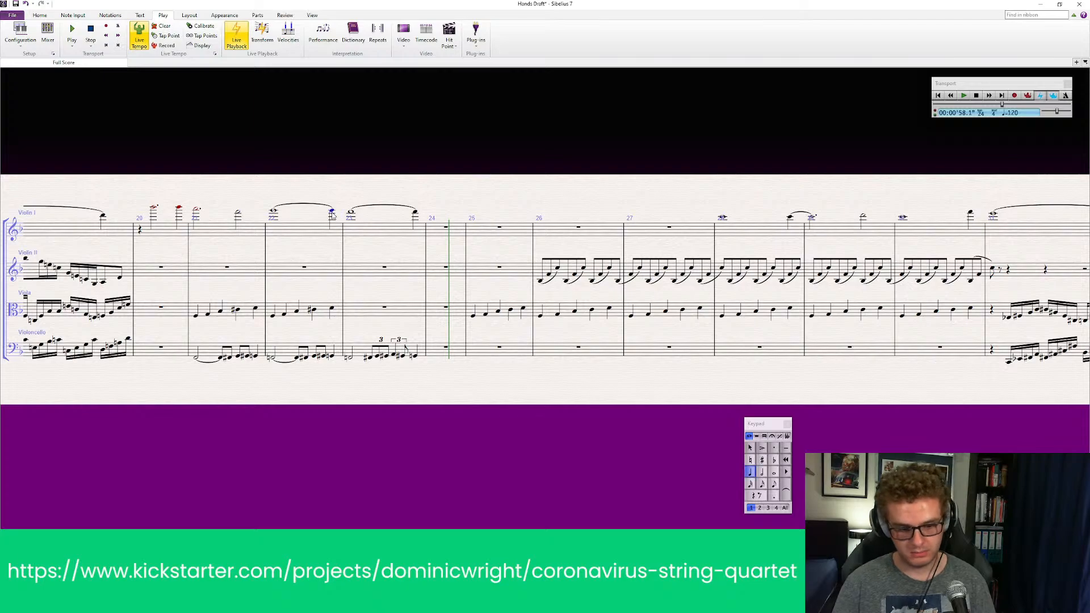
key(space)
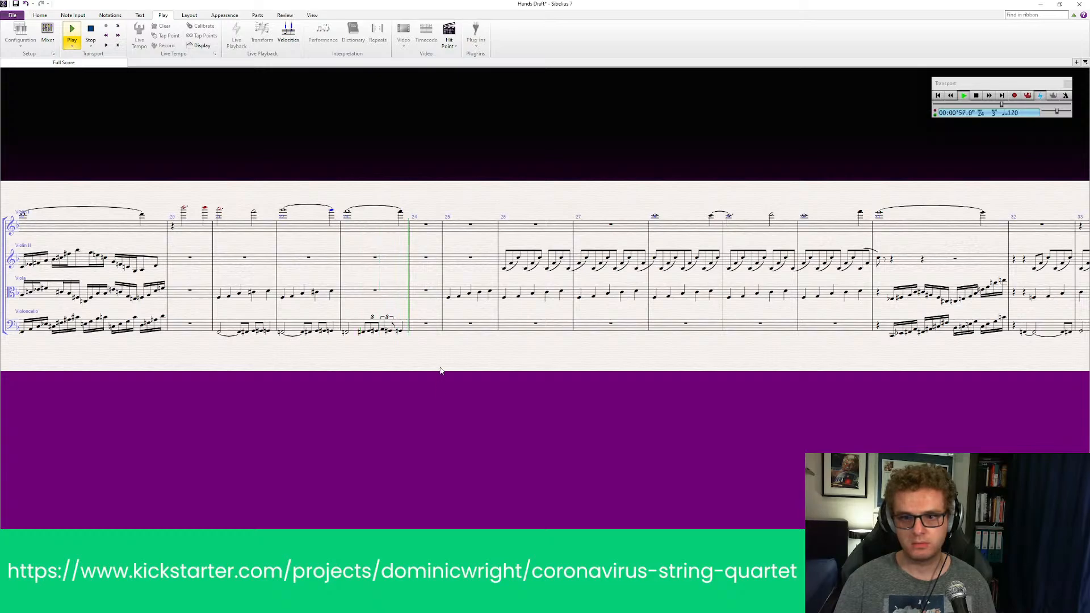
key(space)
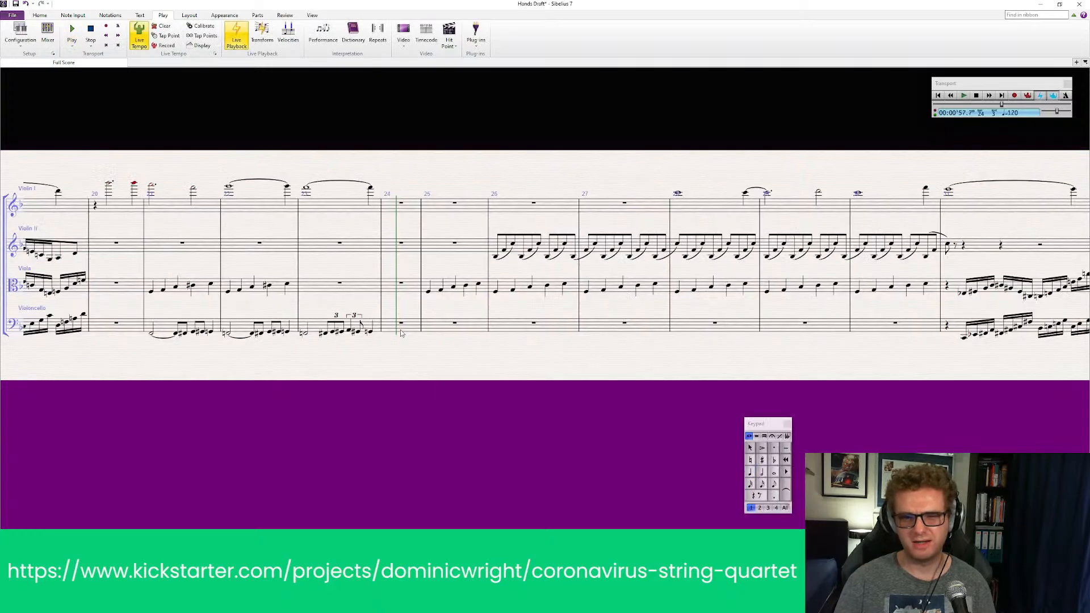
Step: Clear the cello's bar 23, deleting both triplets, the final quarter note and the opening half note
click(324, 335)
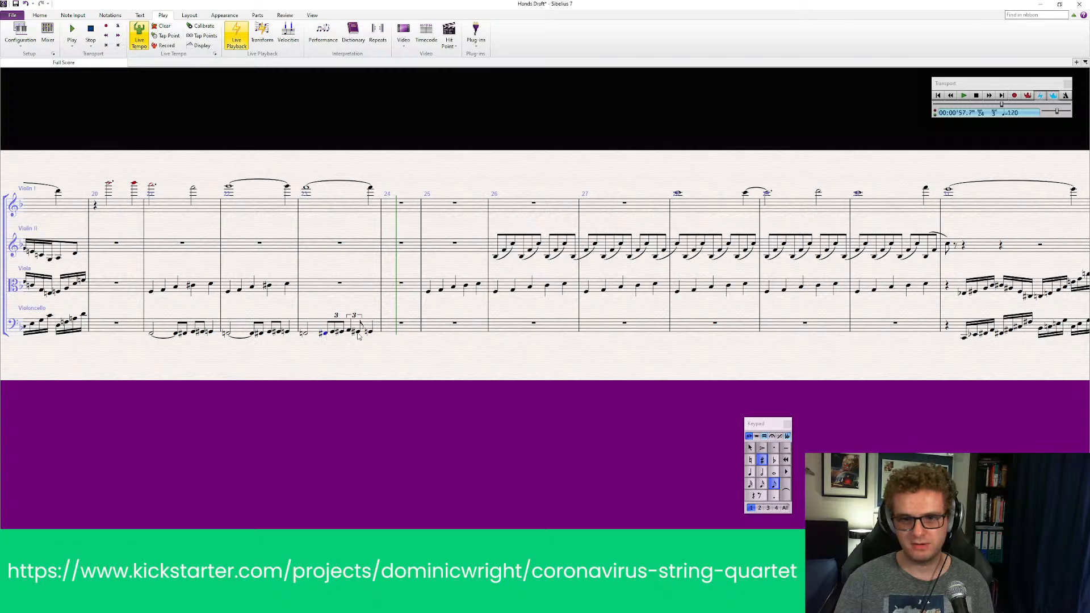
shift+click(358, 336)
key(Delete)
click(321, 369)
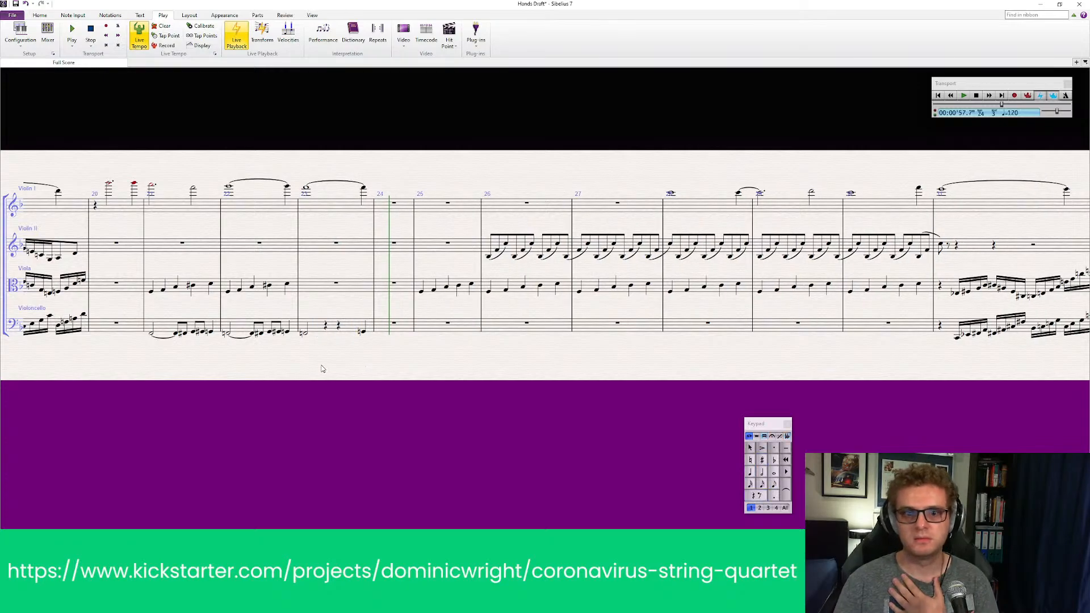
drag(322, 369, 366, 365)
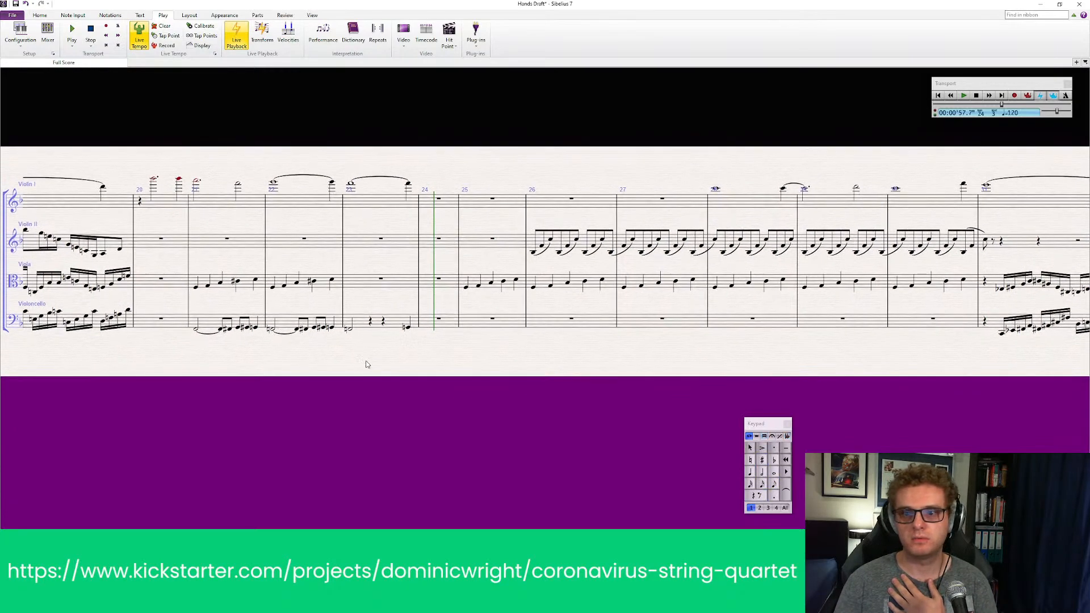
click(408, 328)
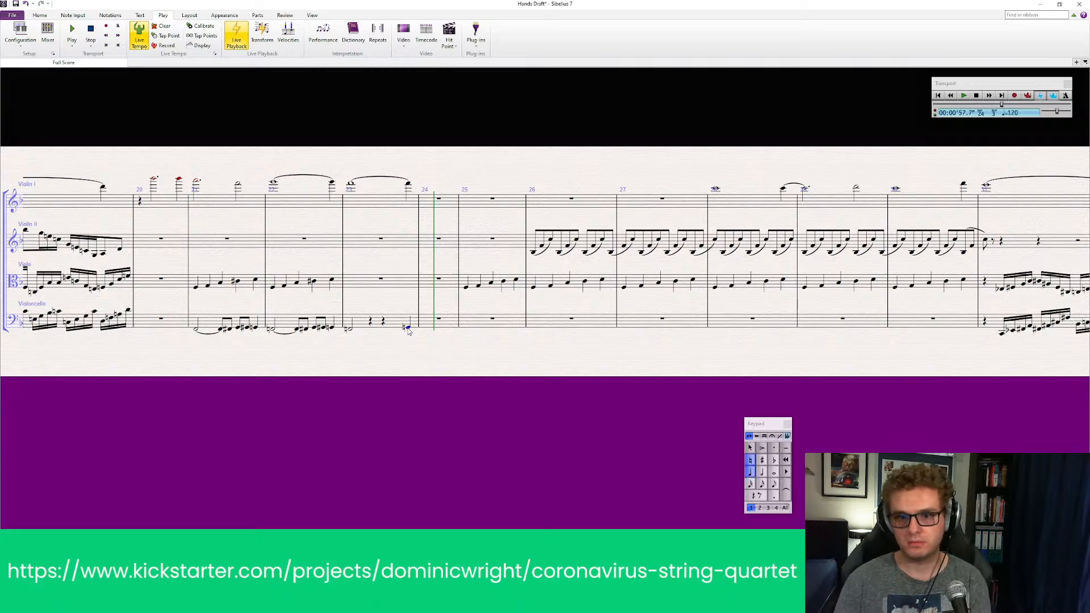
key(Delete)
click(390, 321)
key(Delete)
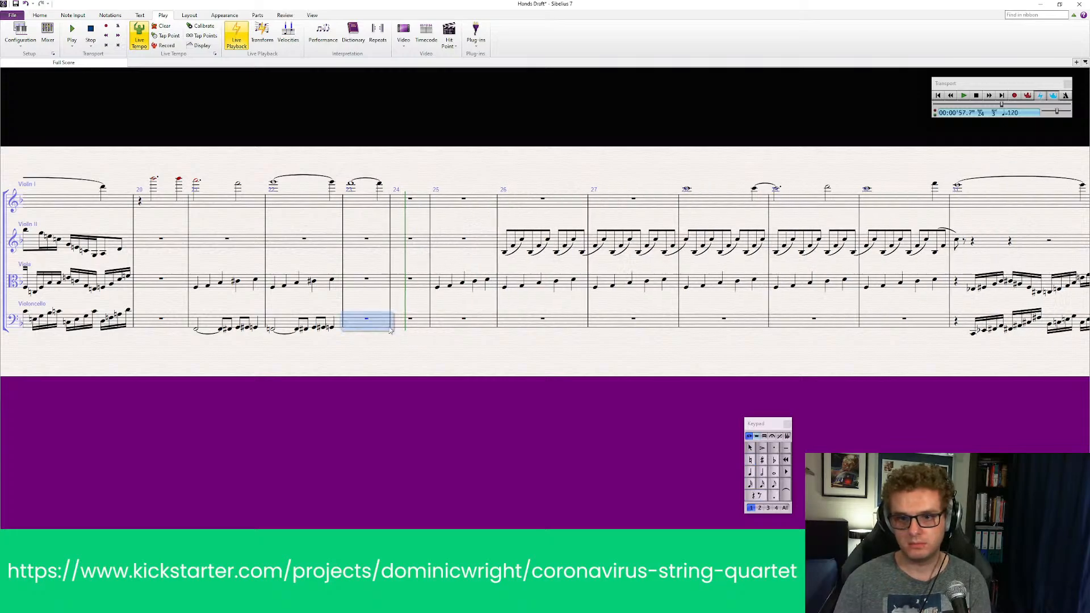
click(359, 361)
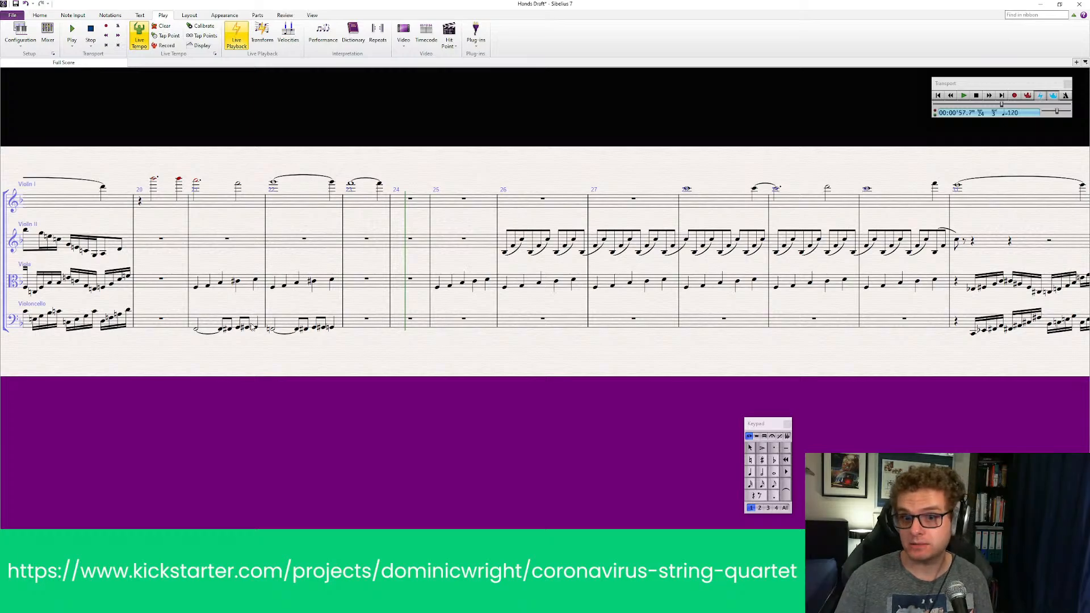
Step: Repeat the cello's bar 22 into bar 23
click(261, 322)
click(297, 319)
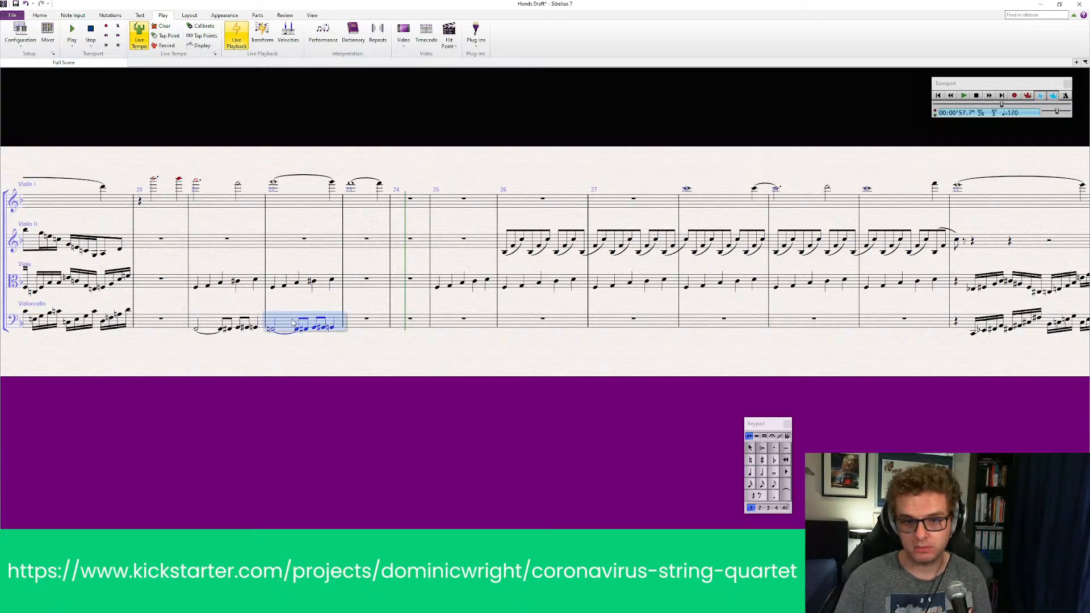
key(r)
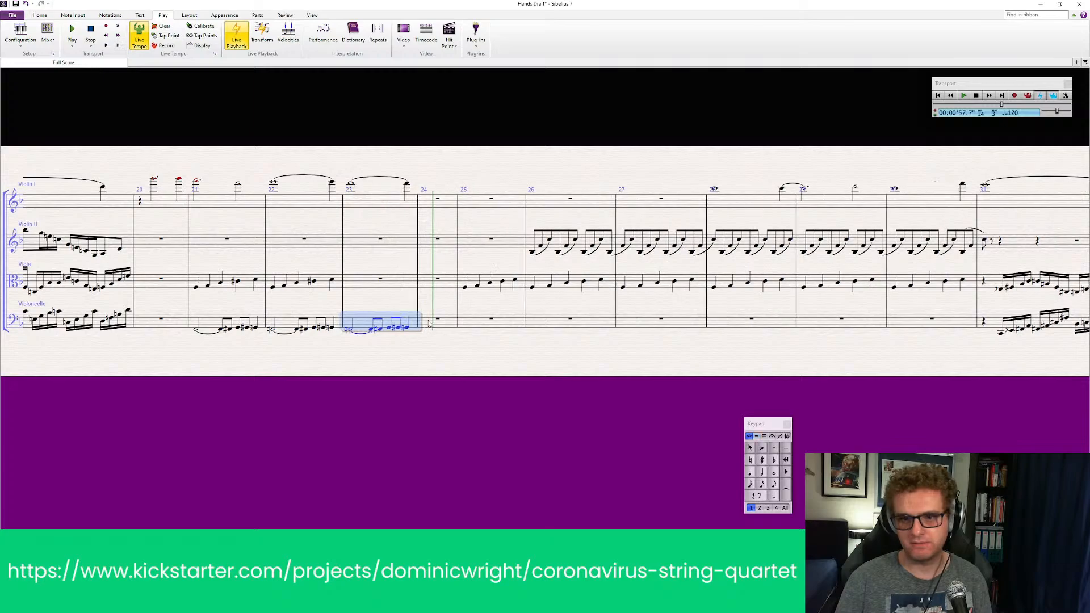
Step: Repeat the cello's bar 23 figure through bars 24 to 30
key(r)
key(r)
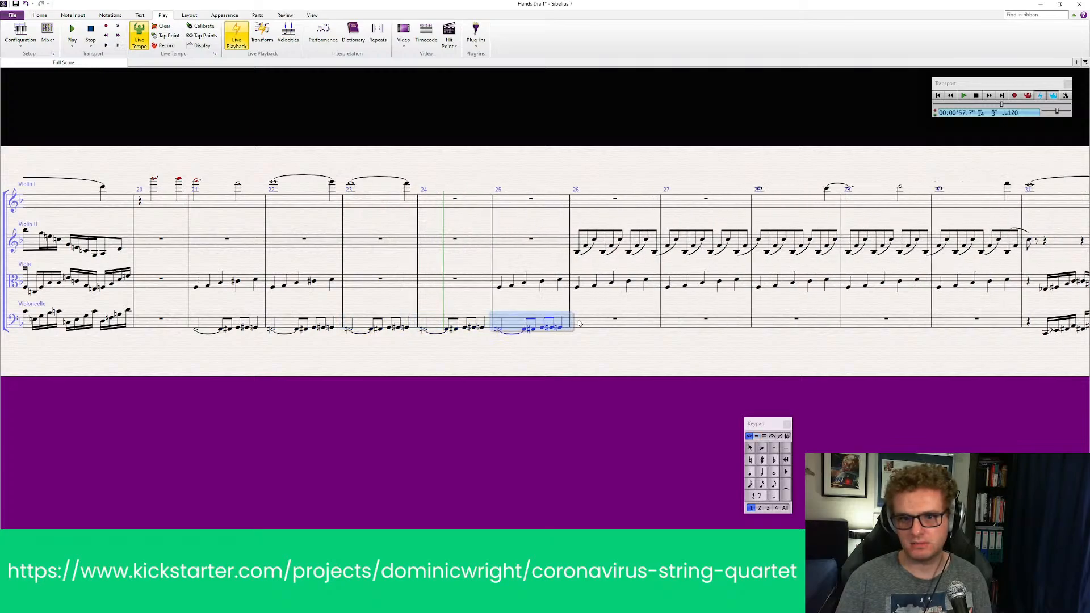
key(r)
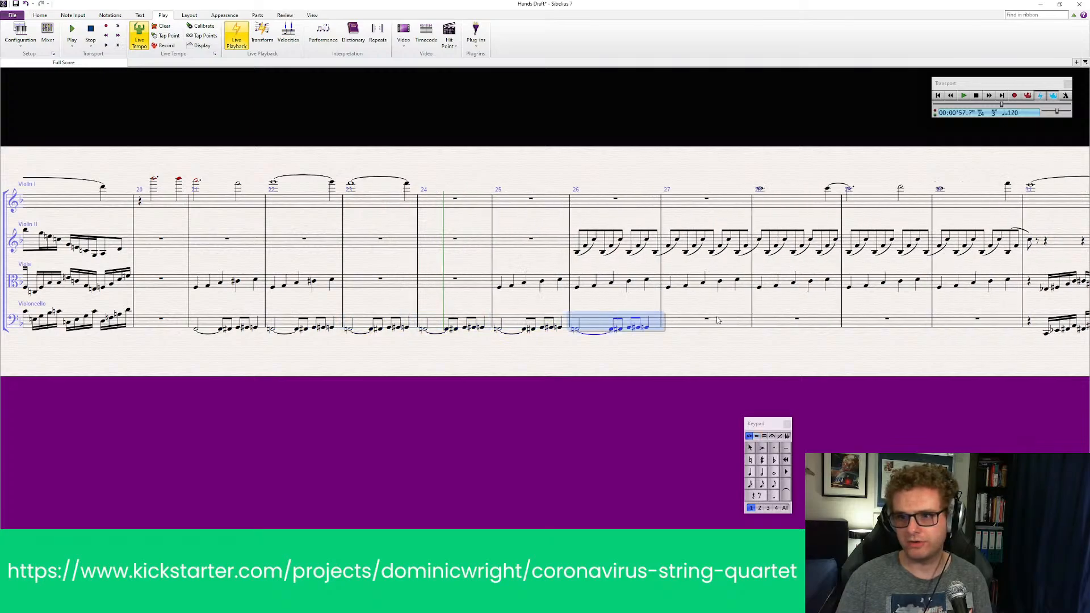
click(715, 323)
key(r)
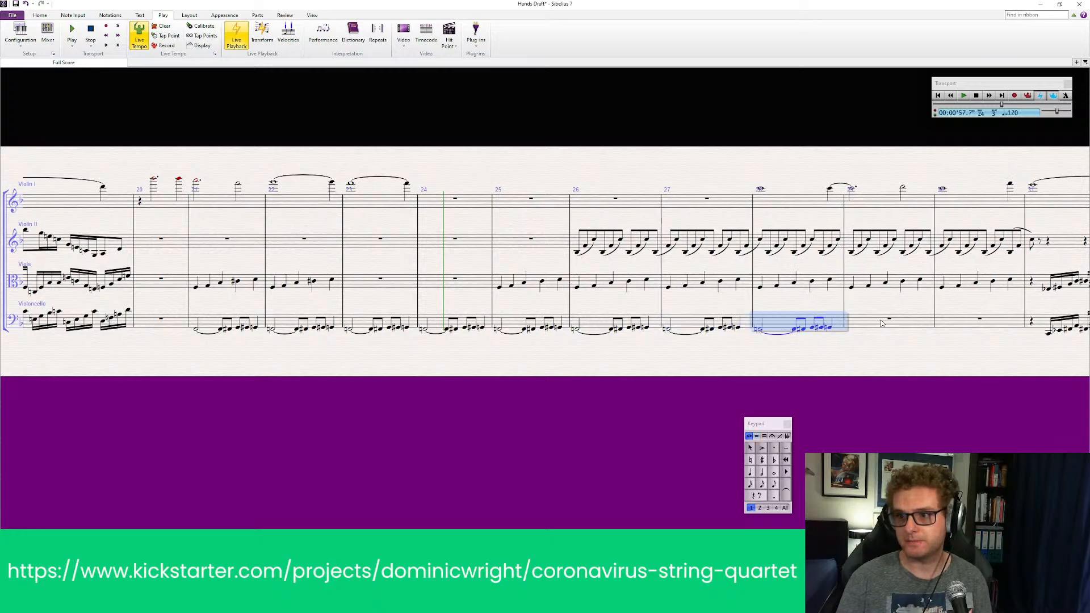
key(r)
key(r)
key(Escape)
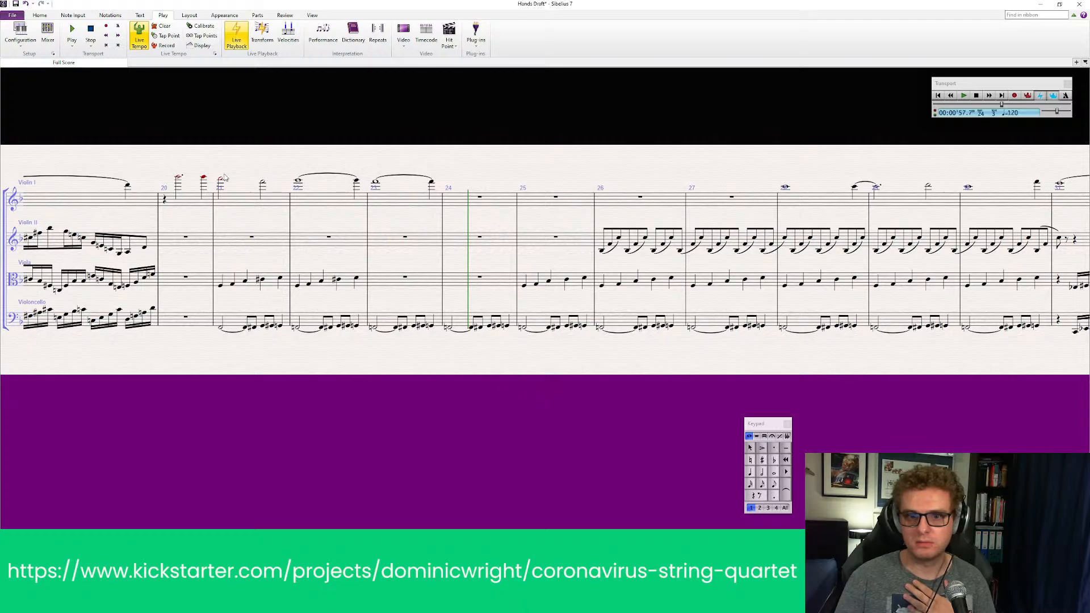
Step: Play back the score from the first Violin I note of bar 20 into bar 27
click(178, 179)
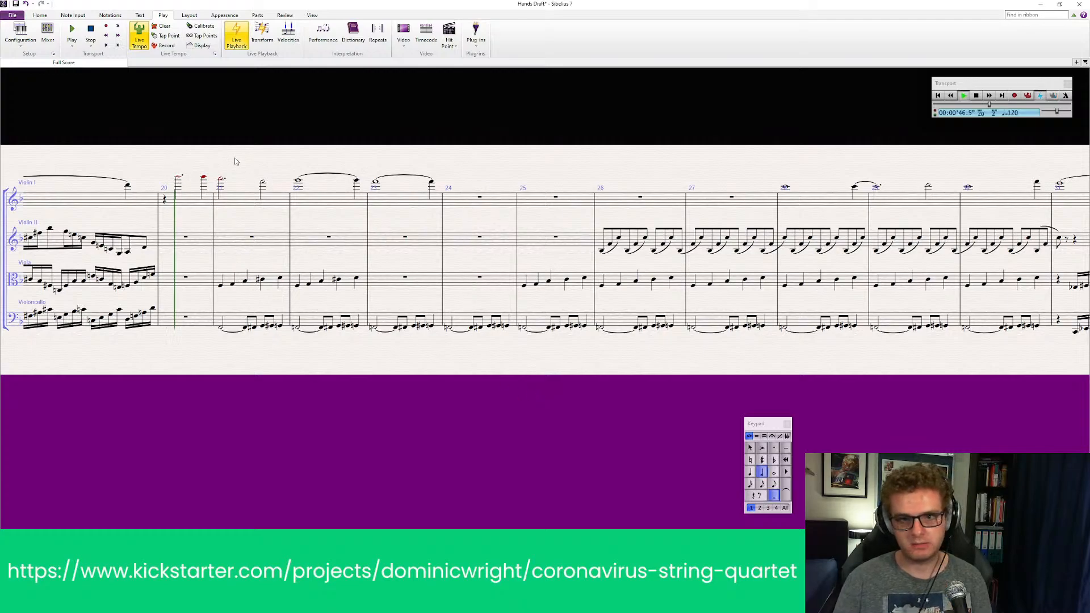
key(p)
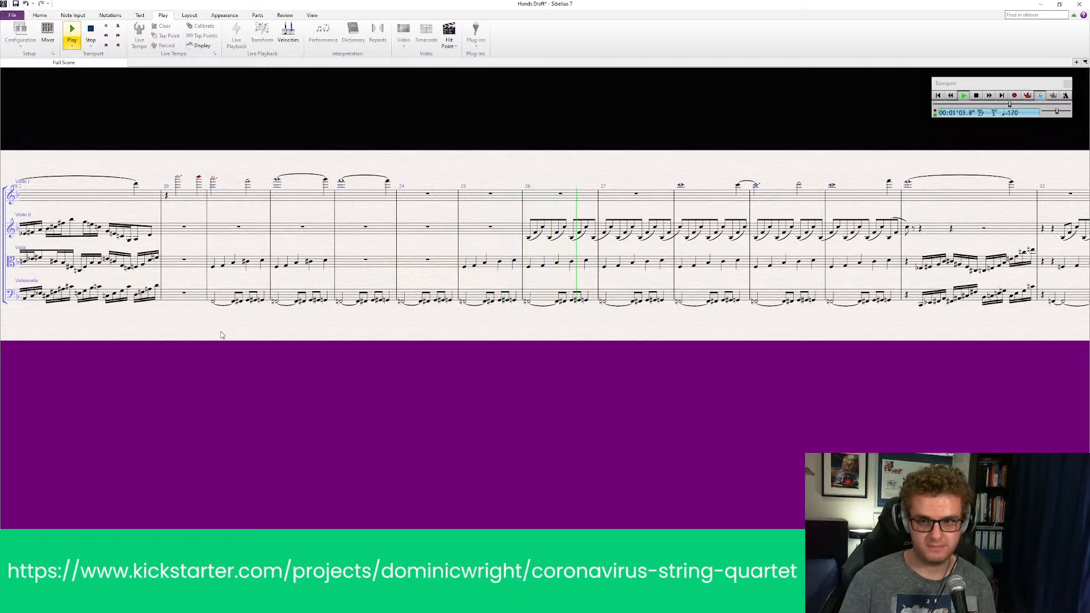
key(Escape)
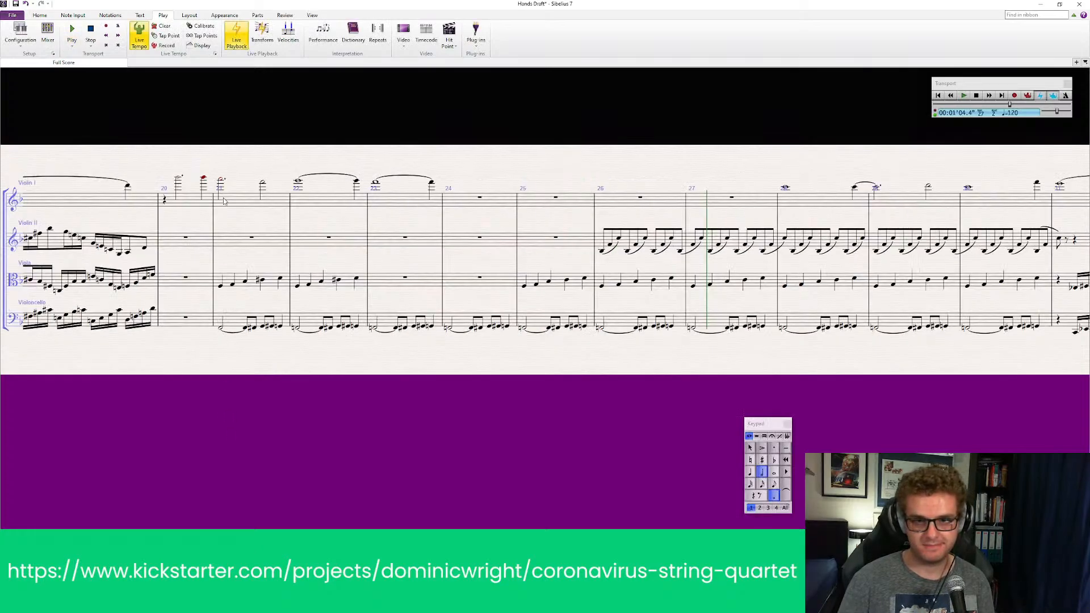
click(258, 363)
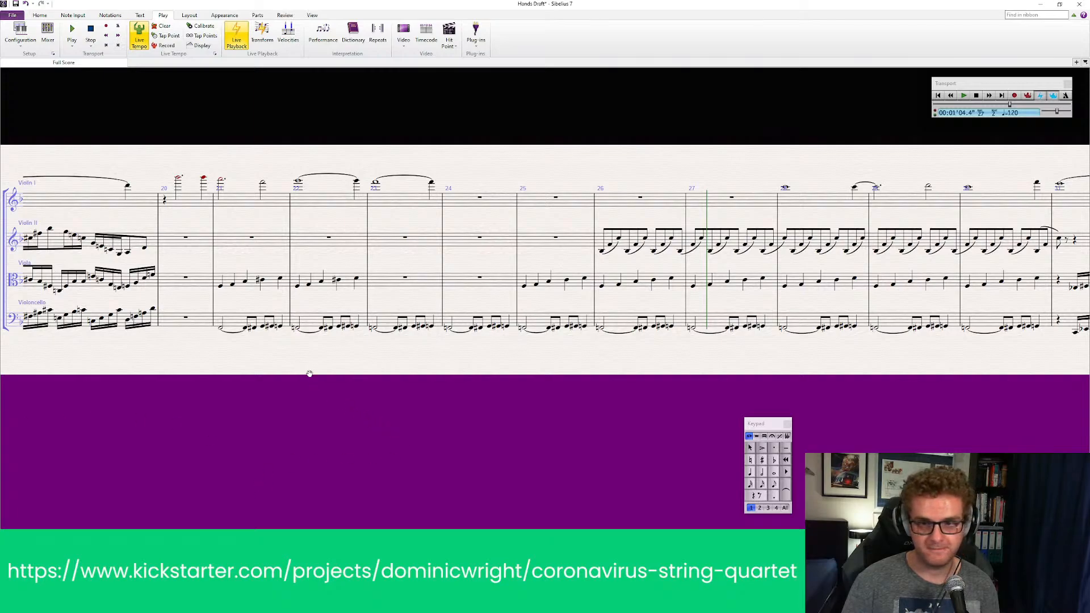
Step: Audition the viola's individual quarter notes in bar 21, including the sharp note and the last note
drag(306, 370, 363, 403)
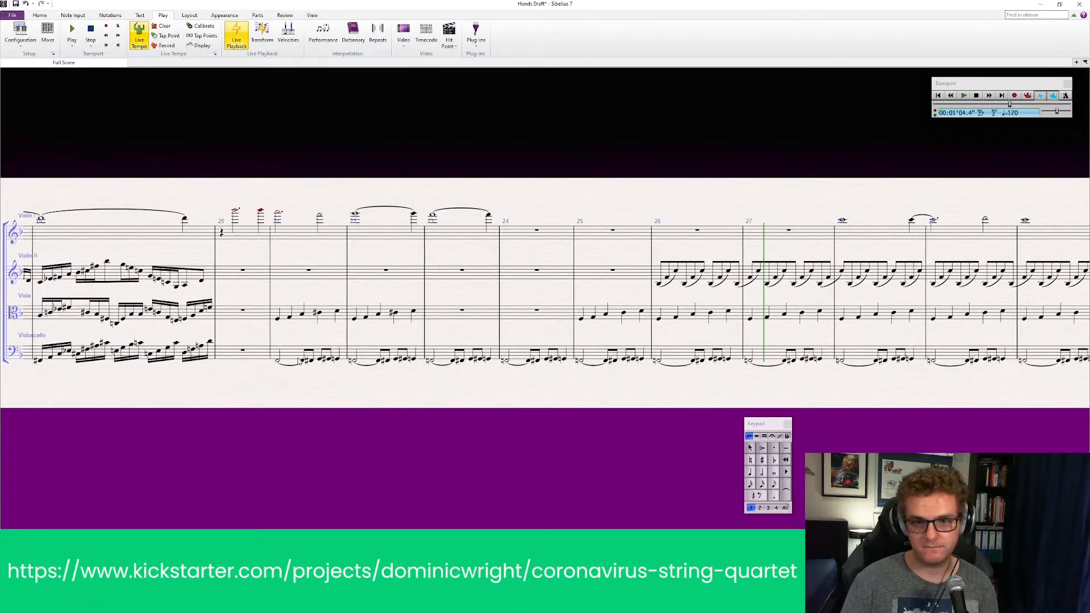
click(279, 320)
click(290, 318)
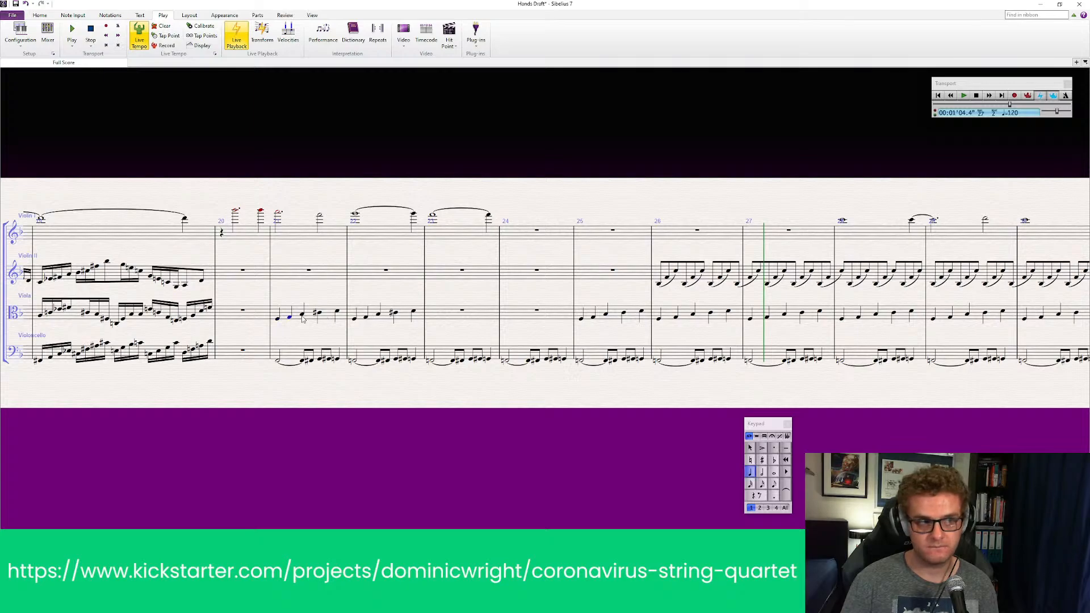
click(318, 313)
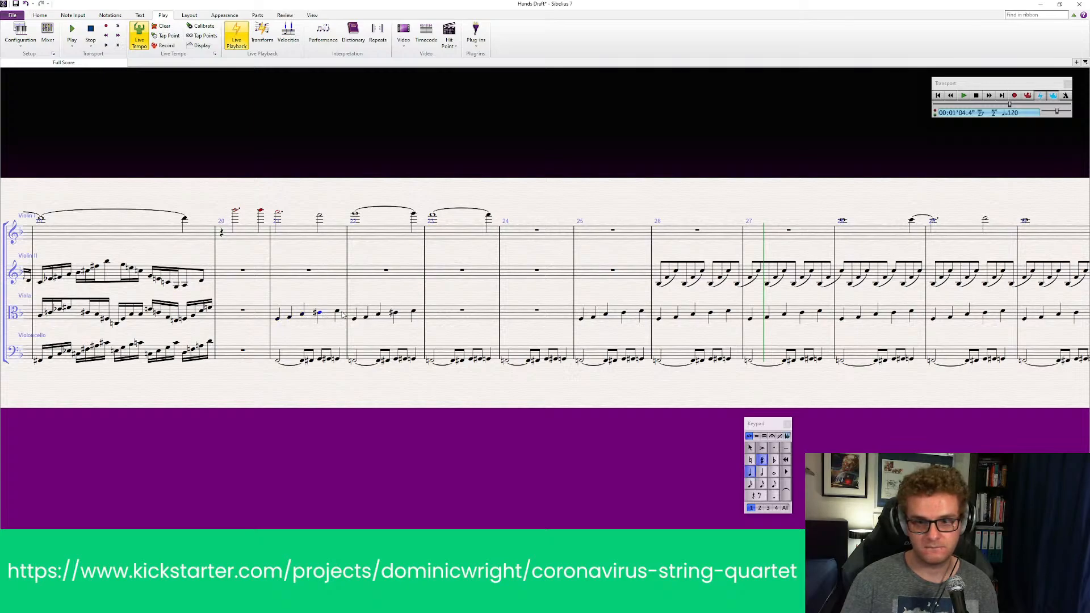
click(343, 317)
click(338, 313)
click(401, 396)
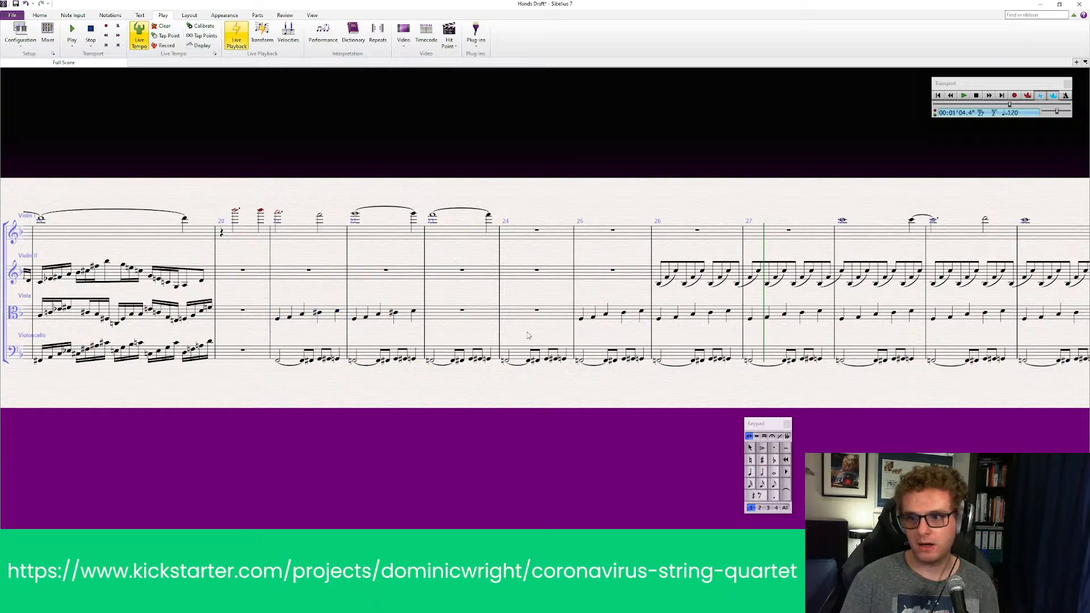
Step: Copy the viola's bar 22 into the empty viola bars 23 and 24
click(406, 315)
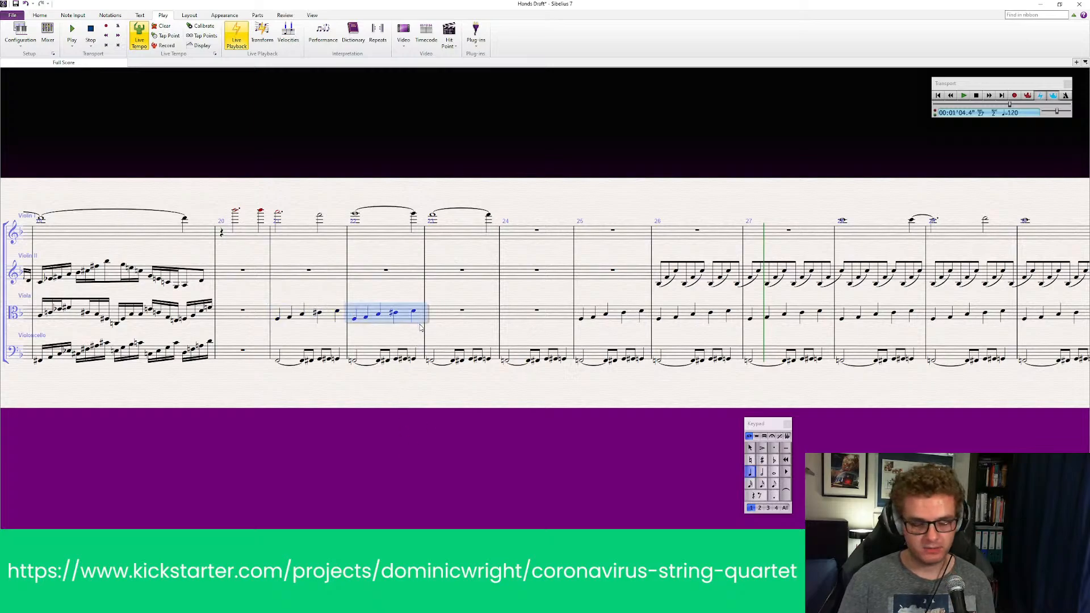
click(473, 317)
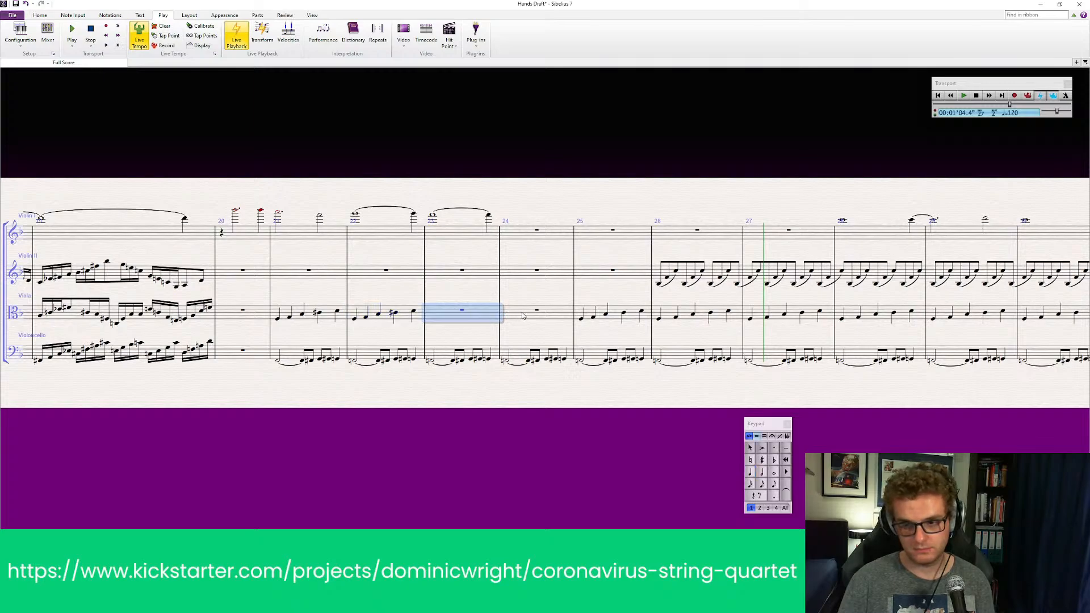
click(409, 316)
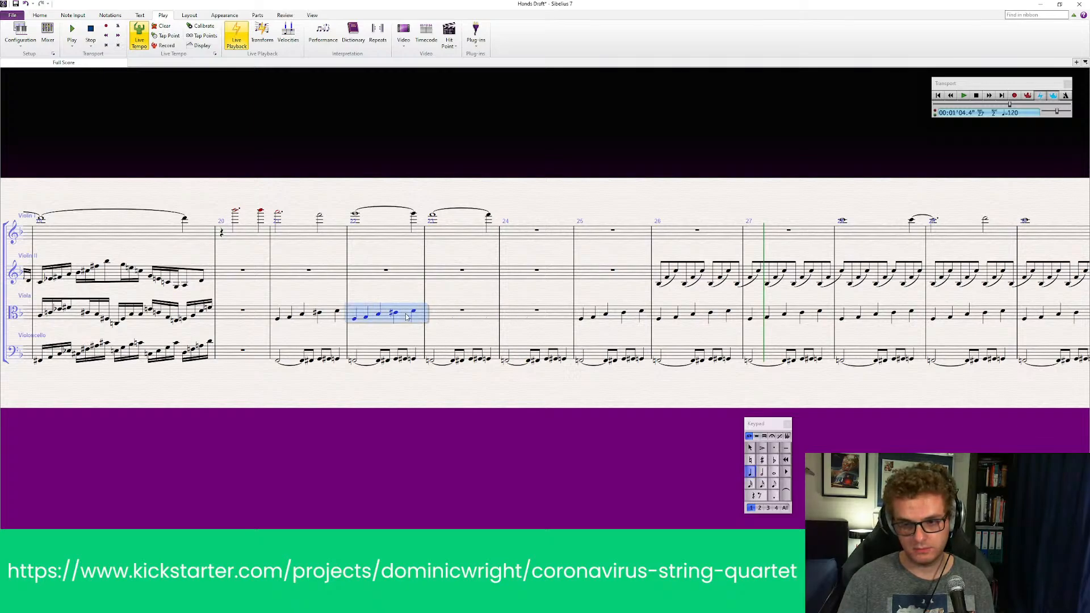
alt+click(457, 314)
alt+click(533, 316)
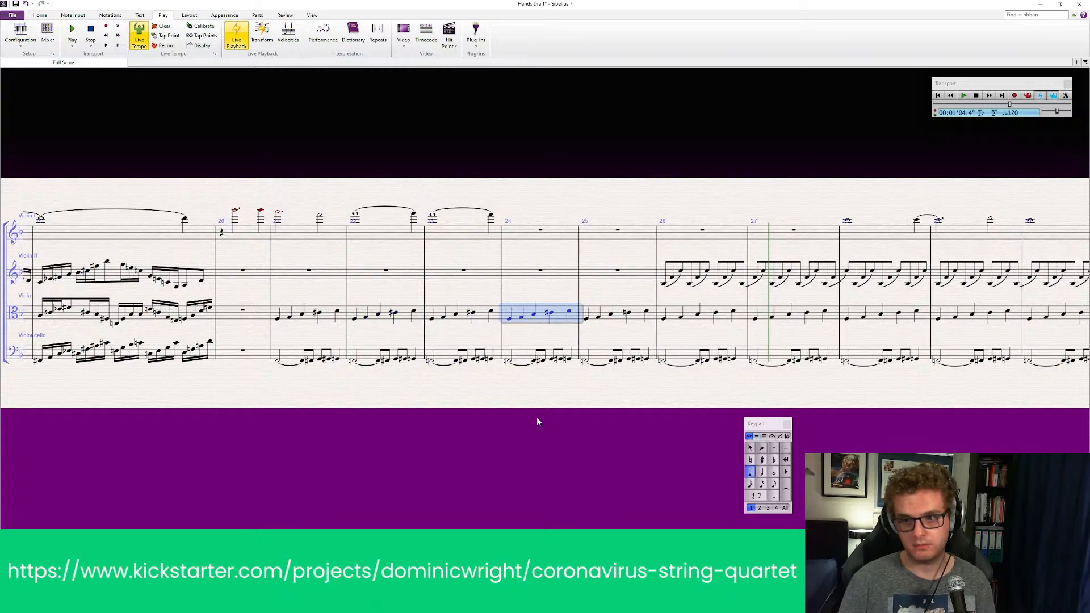
click(536, 417)
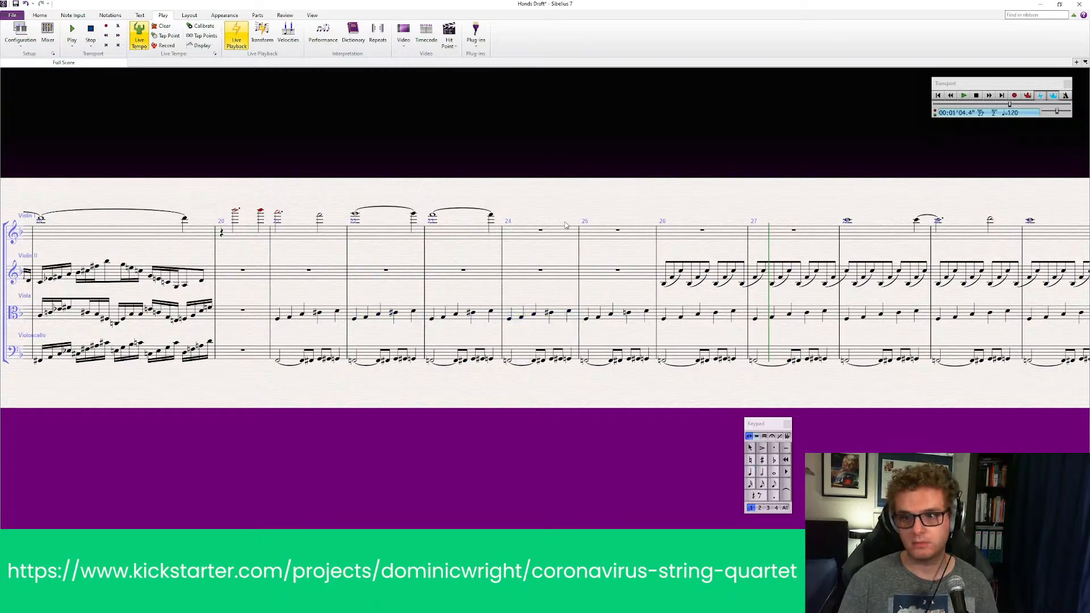
Step: Play back the score from bar 20's first Violin I note to the start of bar 28, checking the new viola bars
click(237, 211)
key(p)
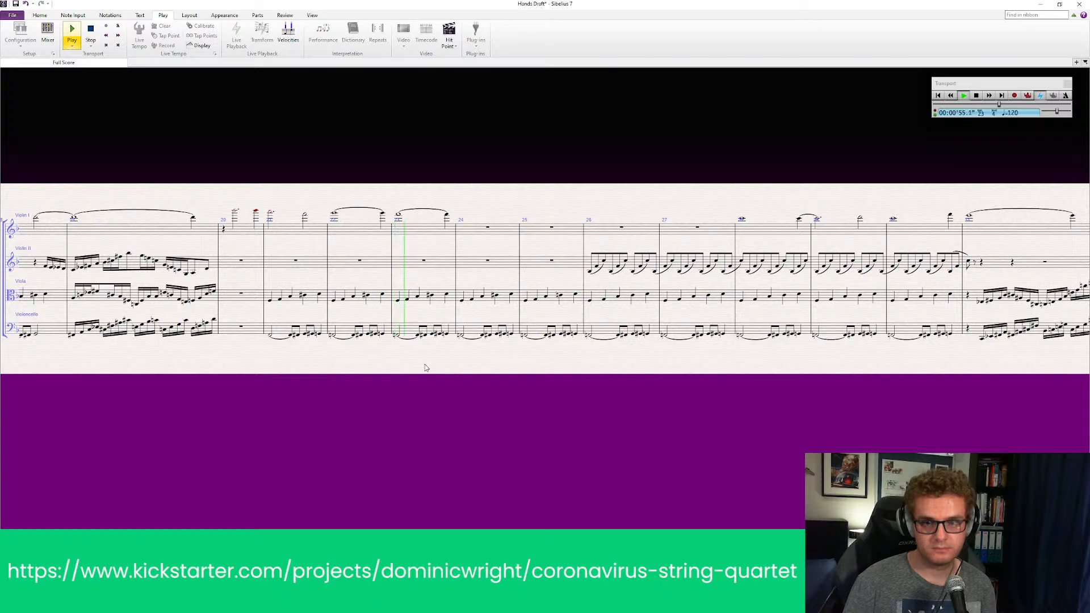
drag(431, 363, 356, 363)
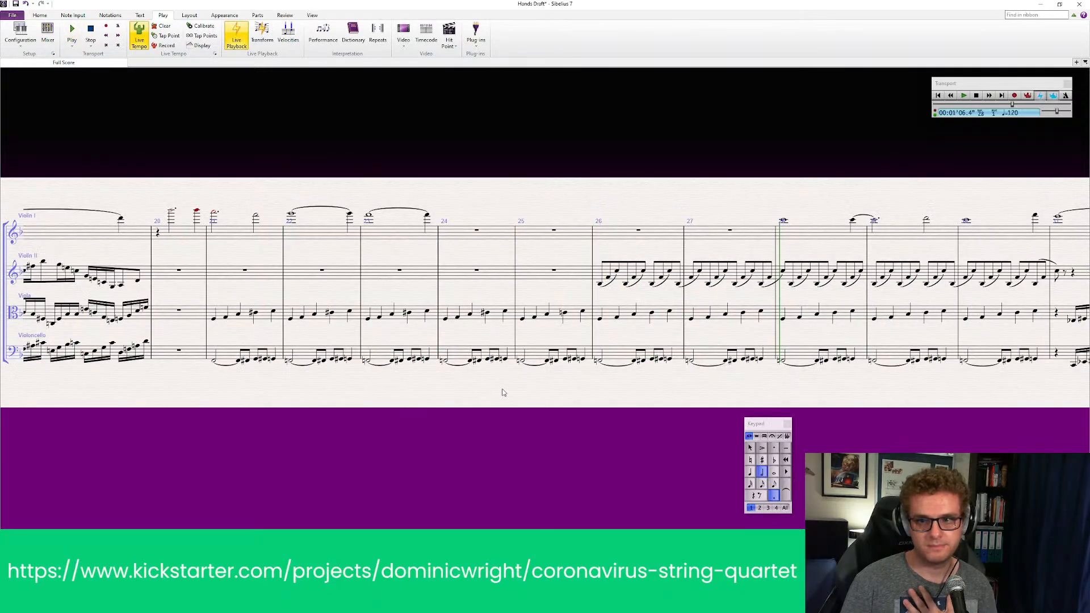
drag(512, 385, 520, 385)
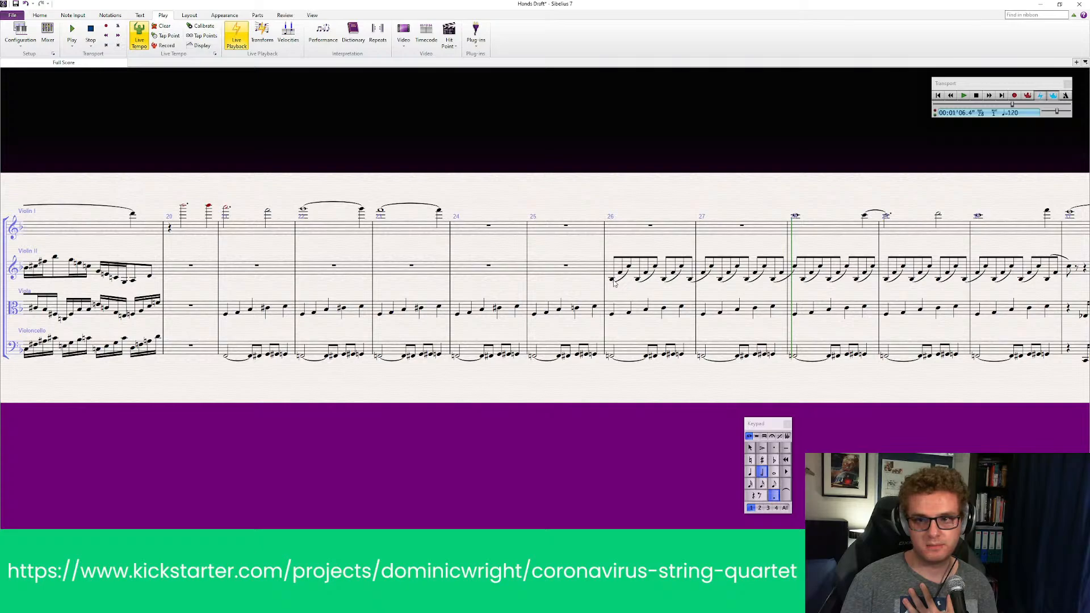
drag(497, 247, 481, 259)
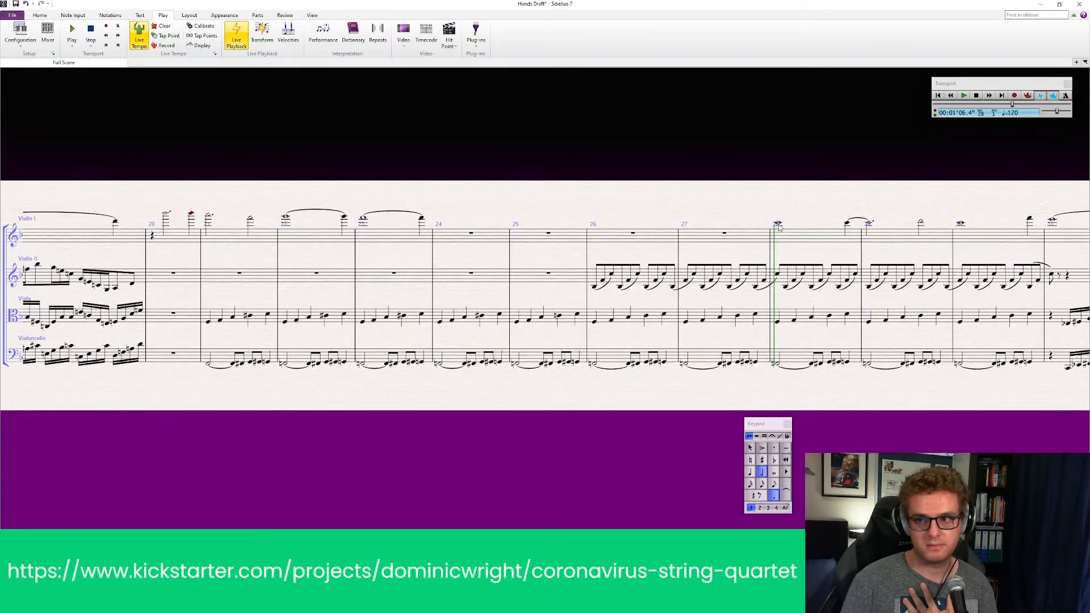
drag(782, 234, 780, 231)
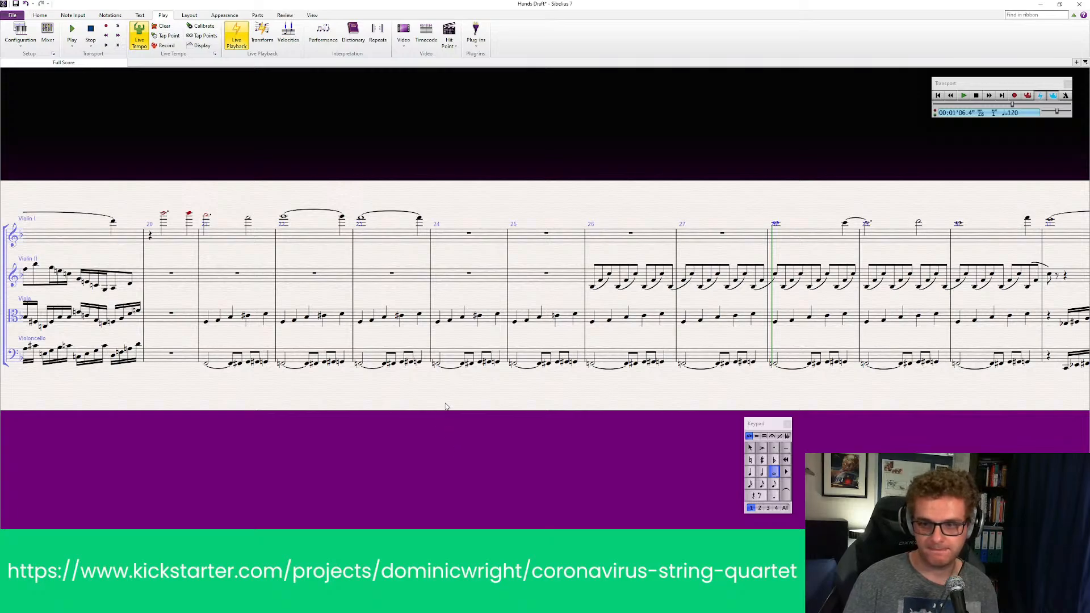
drag(536, 394, 514, 396)
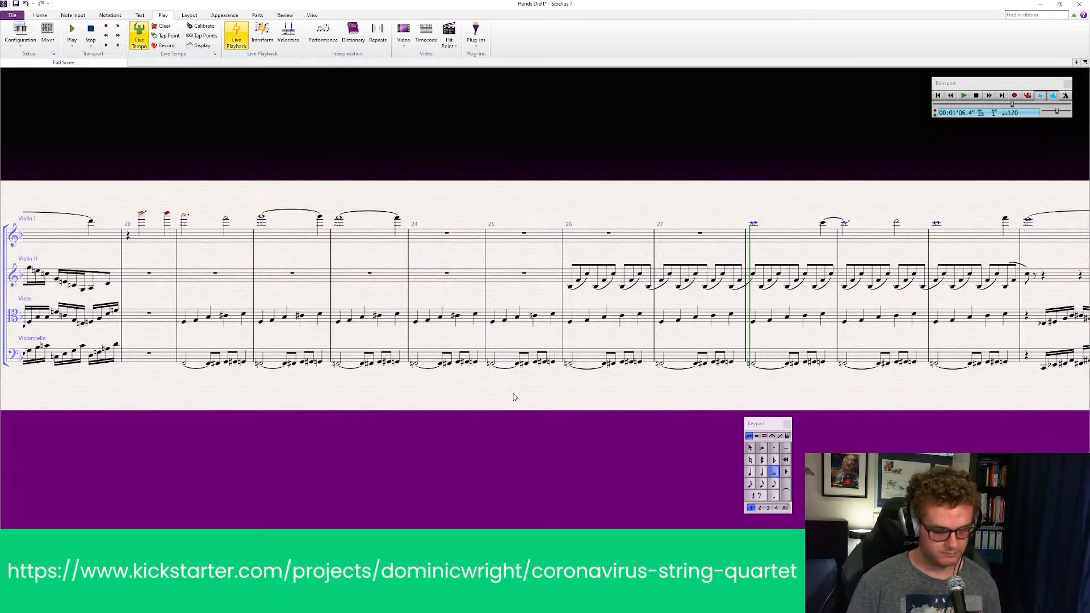
key(f)
key(g)
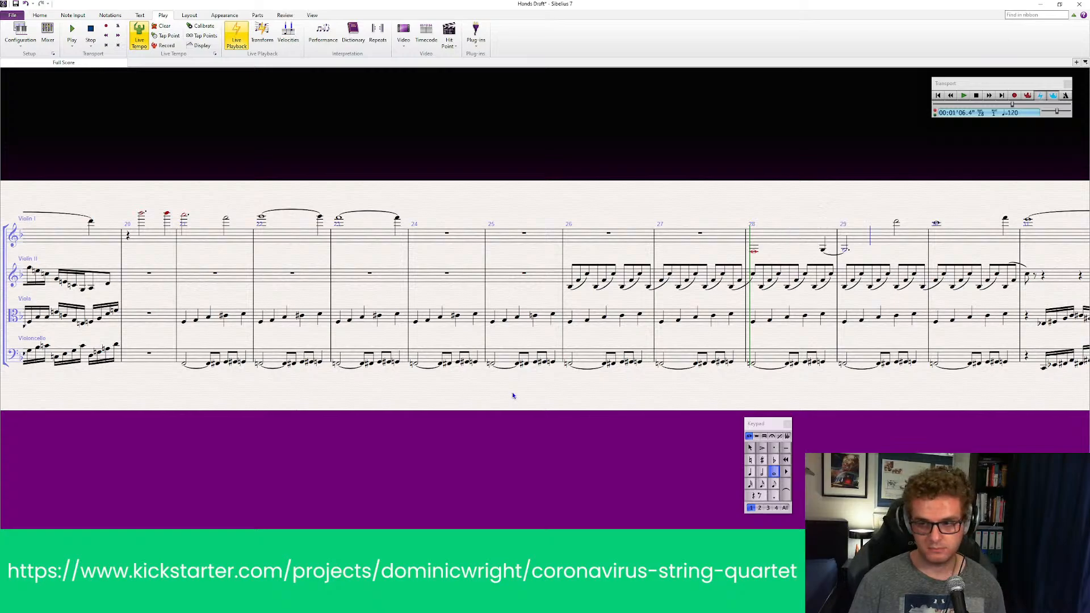
key(ctrl+z)
key(ctrl+z)
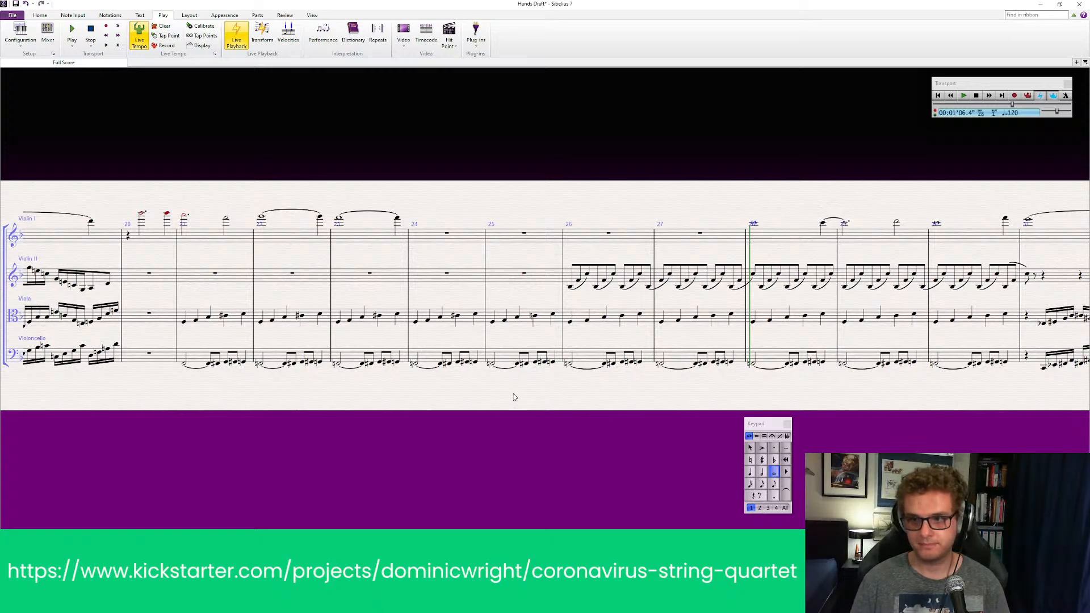
key(Escape)
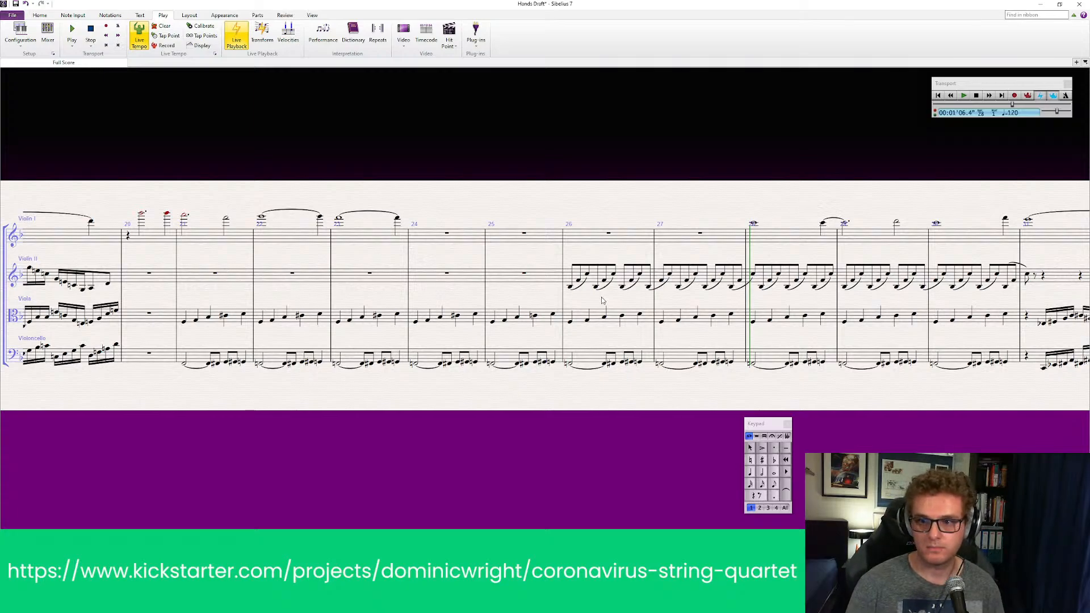
Step: Clear the viola's notes from bar 25 through bar 30
drag(615, 307, 432, 301)
scroll(433, 307, left, 5)
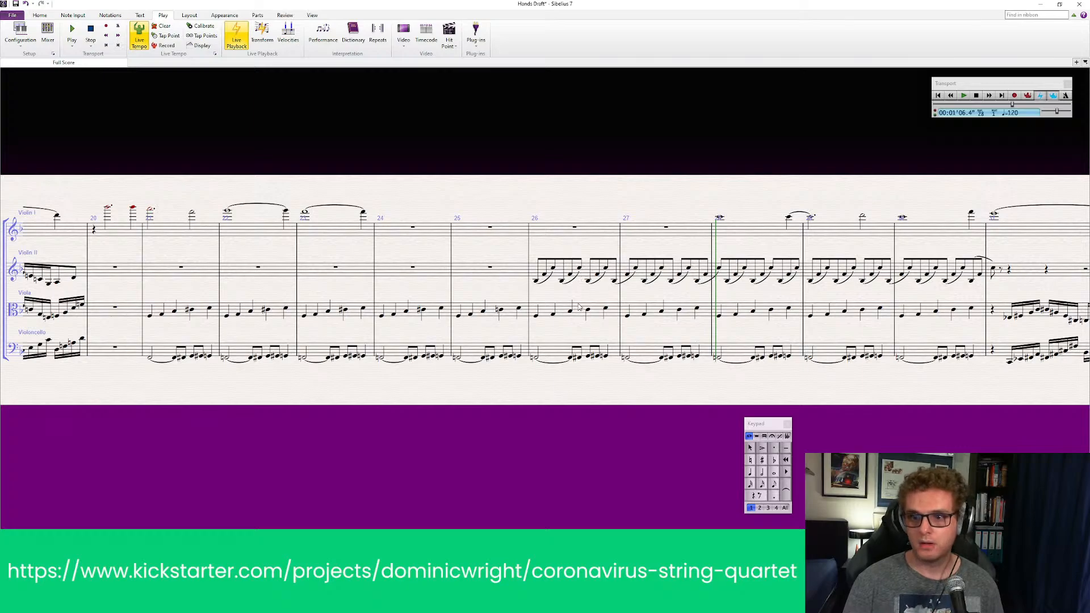
click(523, 311)
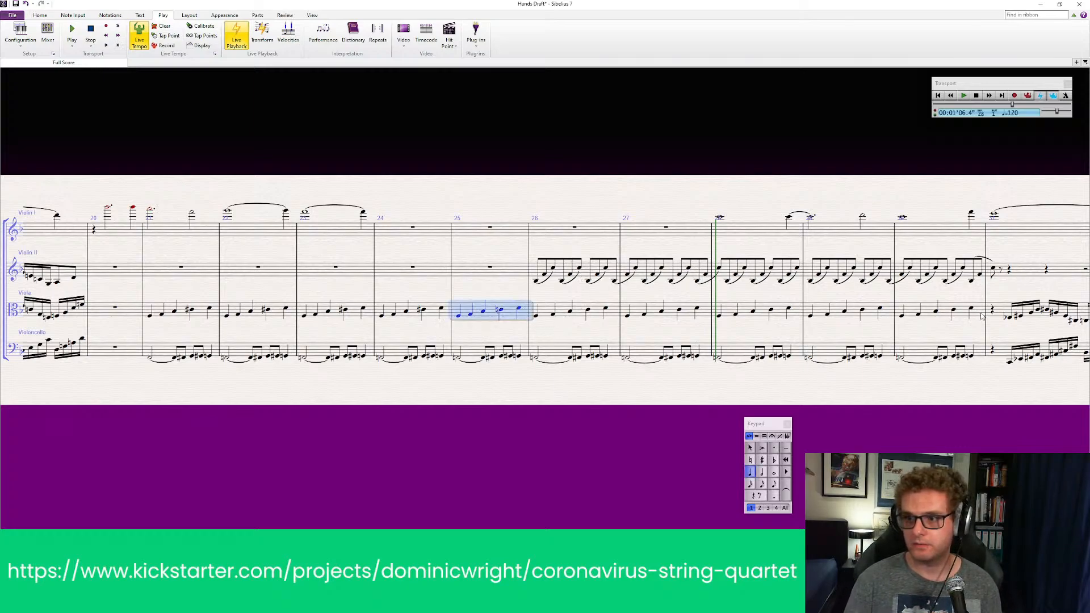
key(Escape)
key(ctrl+a)
key(Escape)
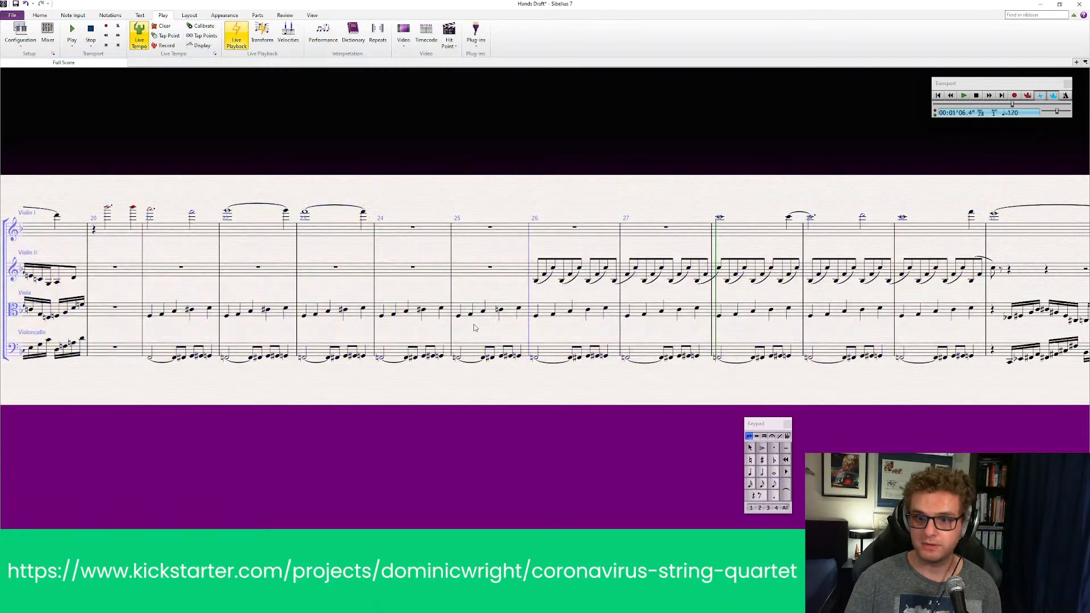
click(492, 313)
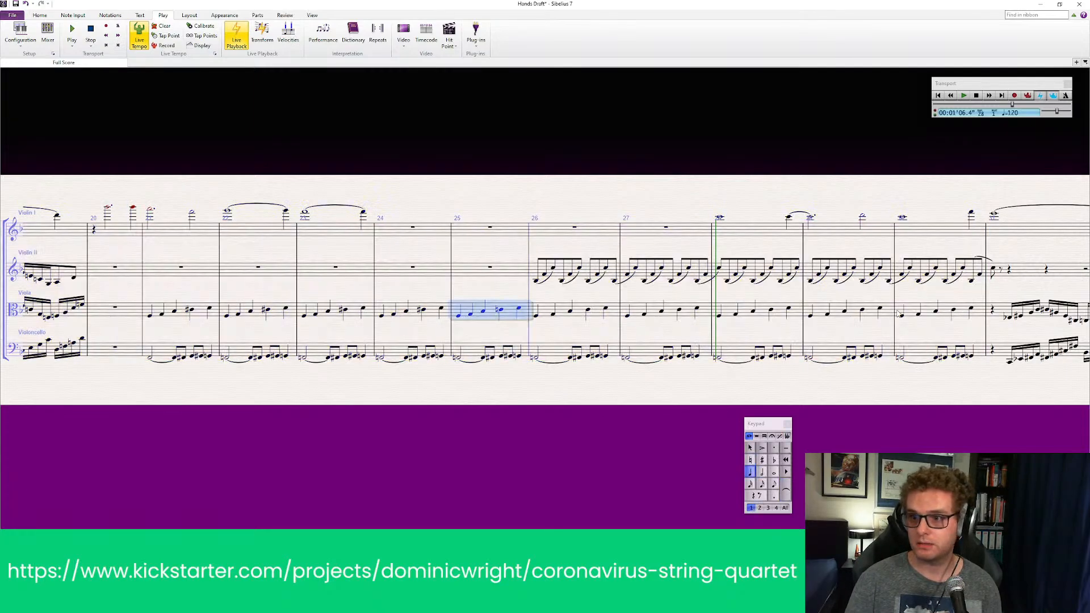
shift+click(969, 314)
key(Delete)
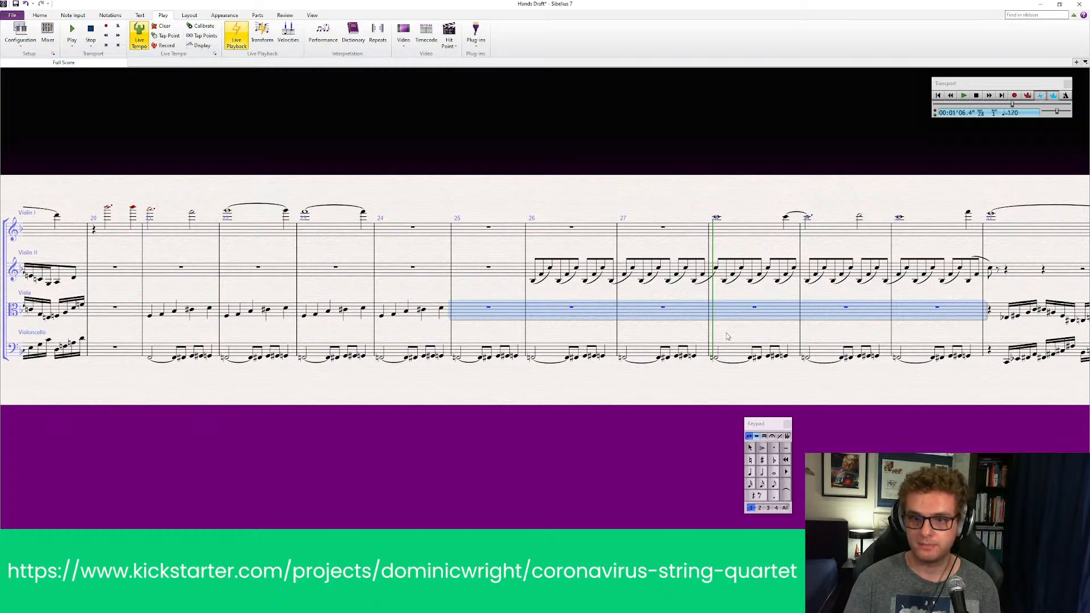
Step: Repeat the viola's bar 24 through bars 25 to 30
click(436, 315)
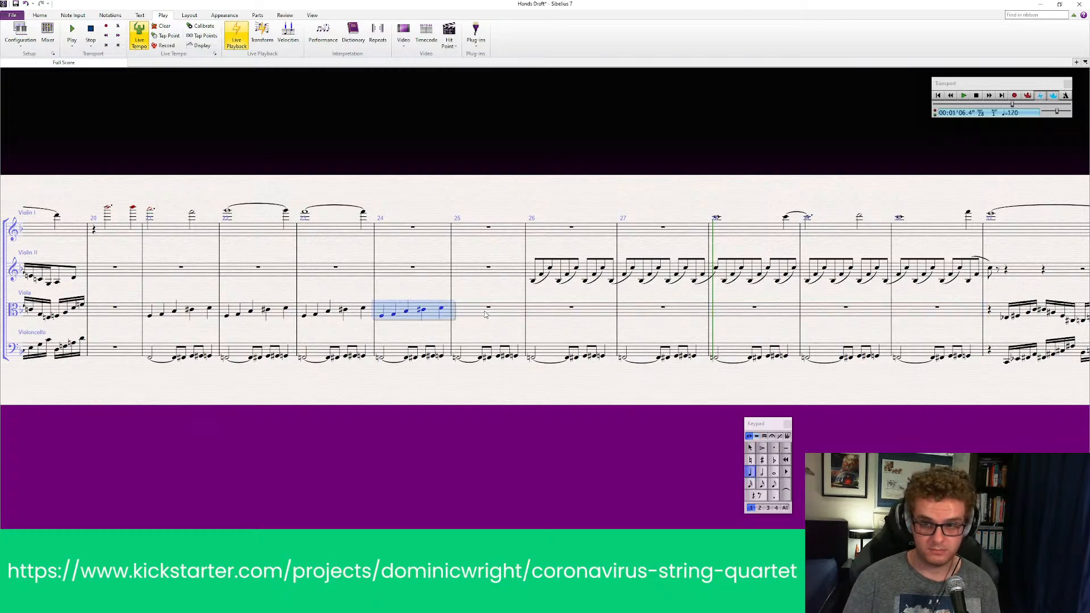
key(r)
key(r)
key(r)
key(r)
key(r)
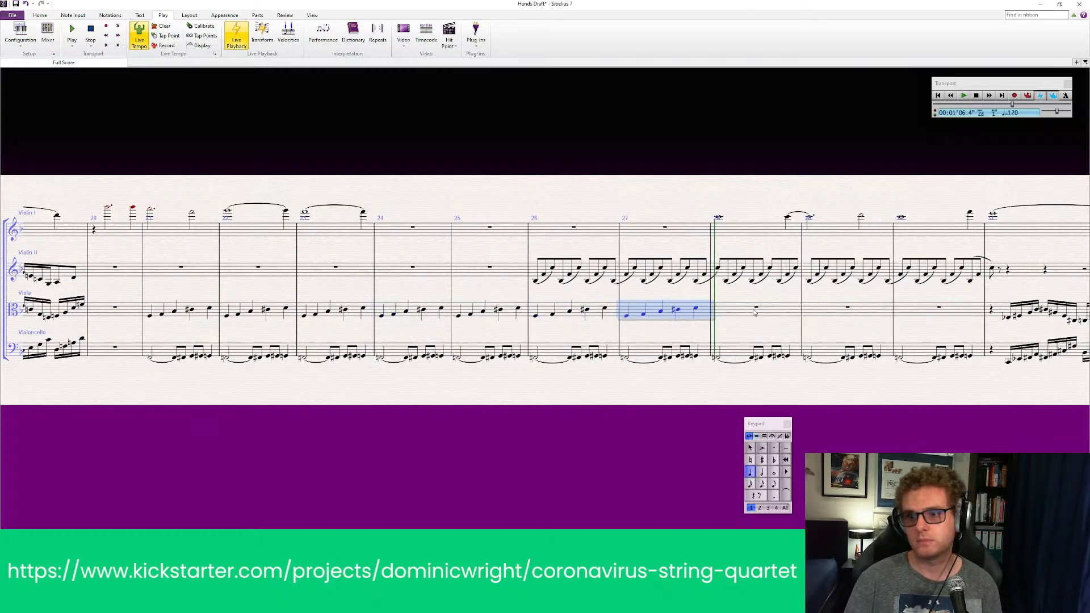
key(r)
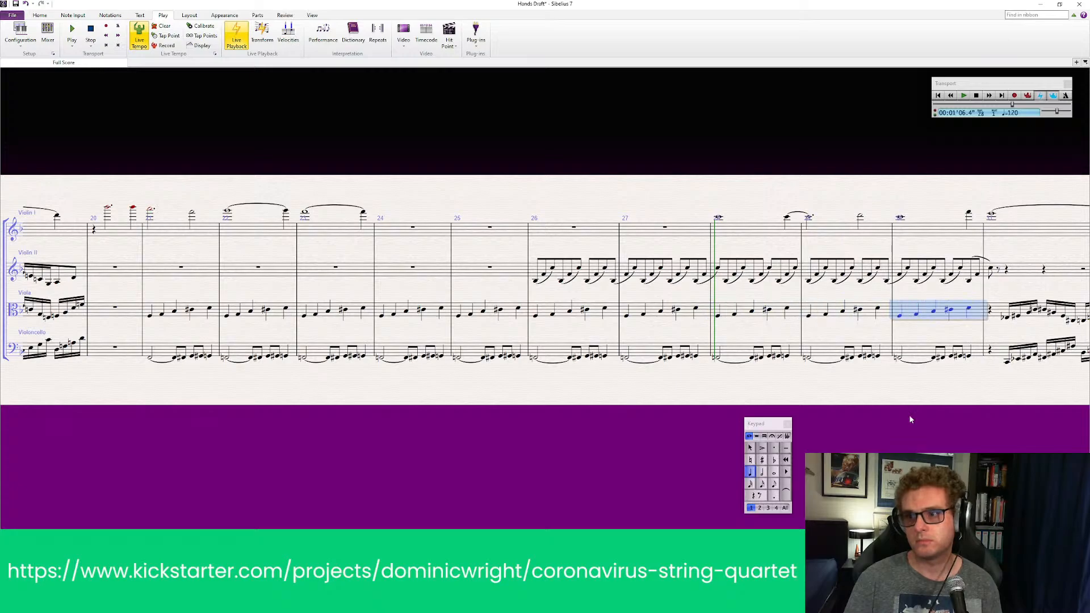
key(Escape)
scroll(920, 425, right, 3)
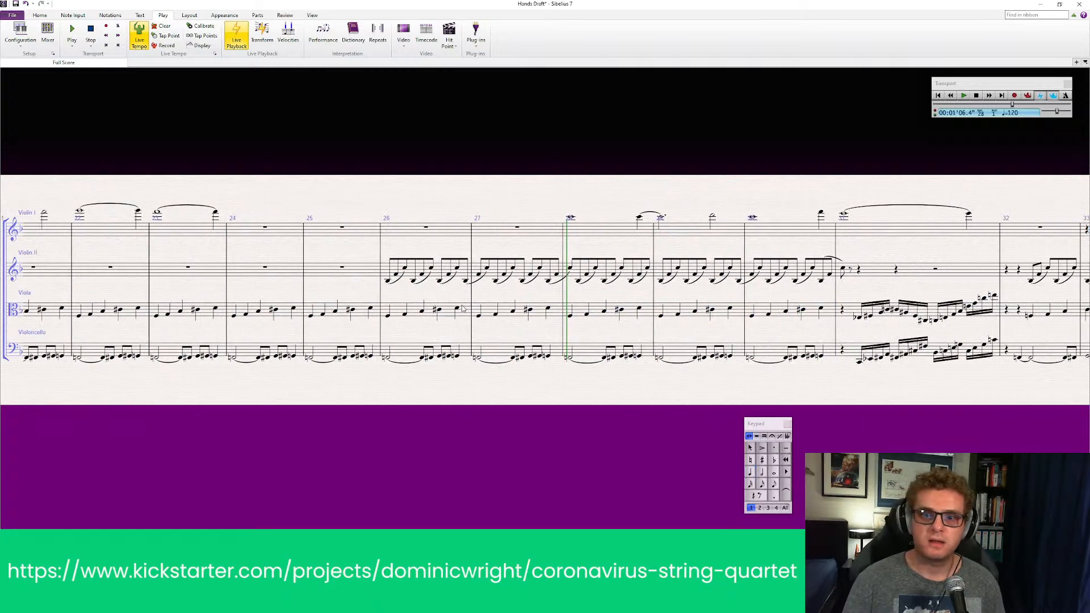
Step: Sharpen the third eighth note of Violin II in bar 26, checking it against the viola and cello notes below
click(447, 271)
click(384, 394)
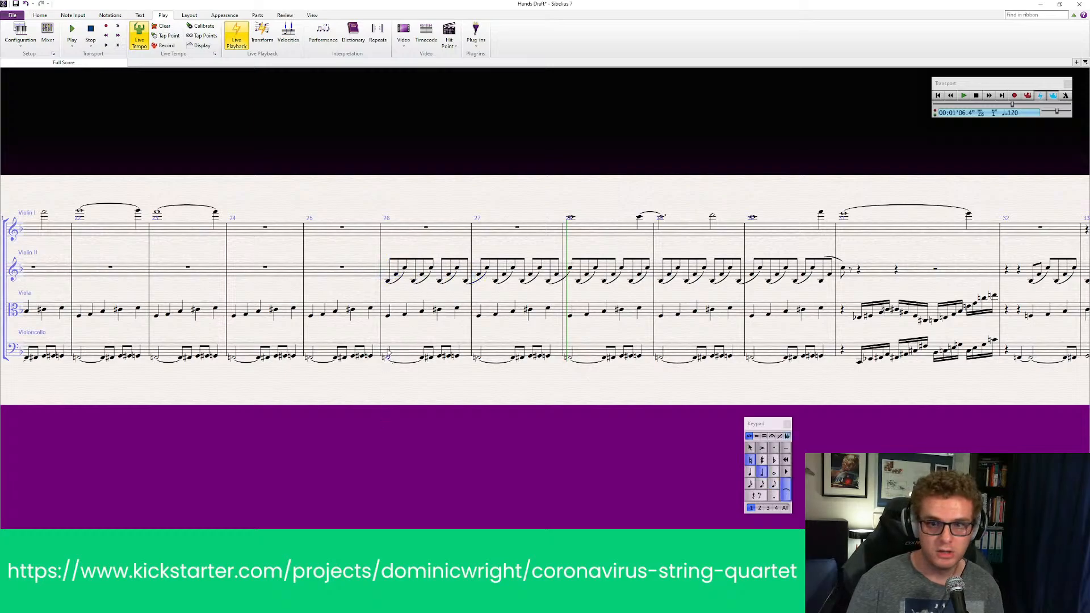
click(388, 318)
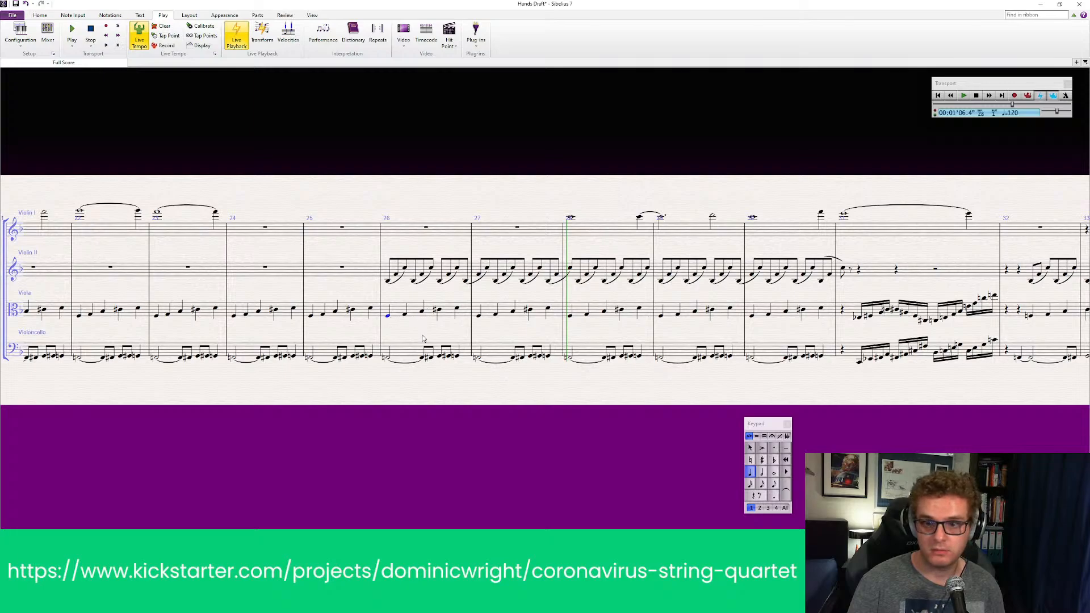
key(Escape)
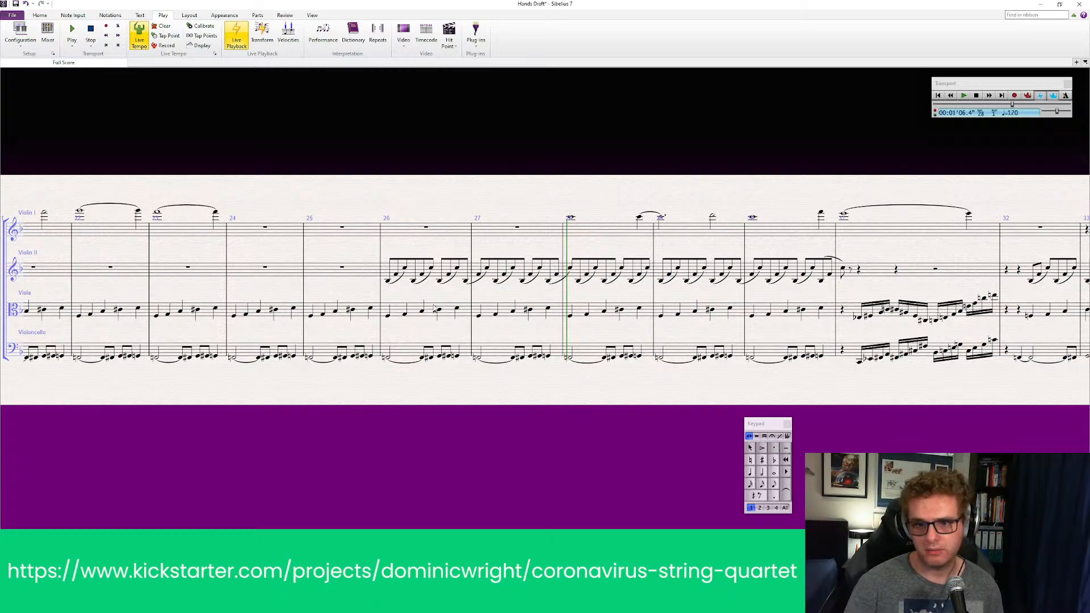
click(387, 283)
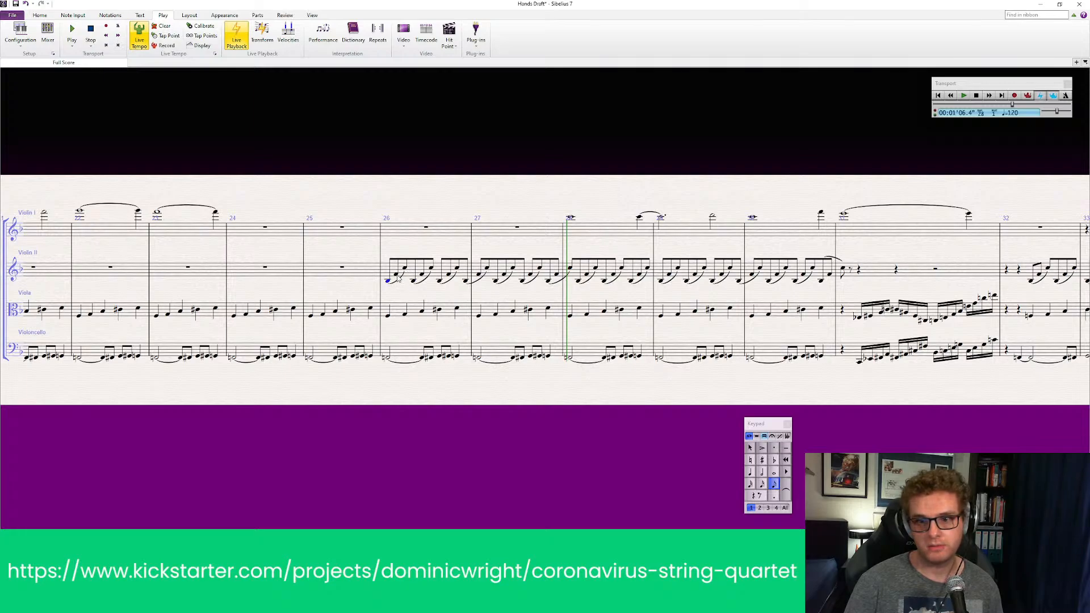
click(441, 311)
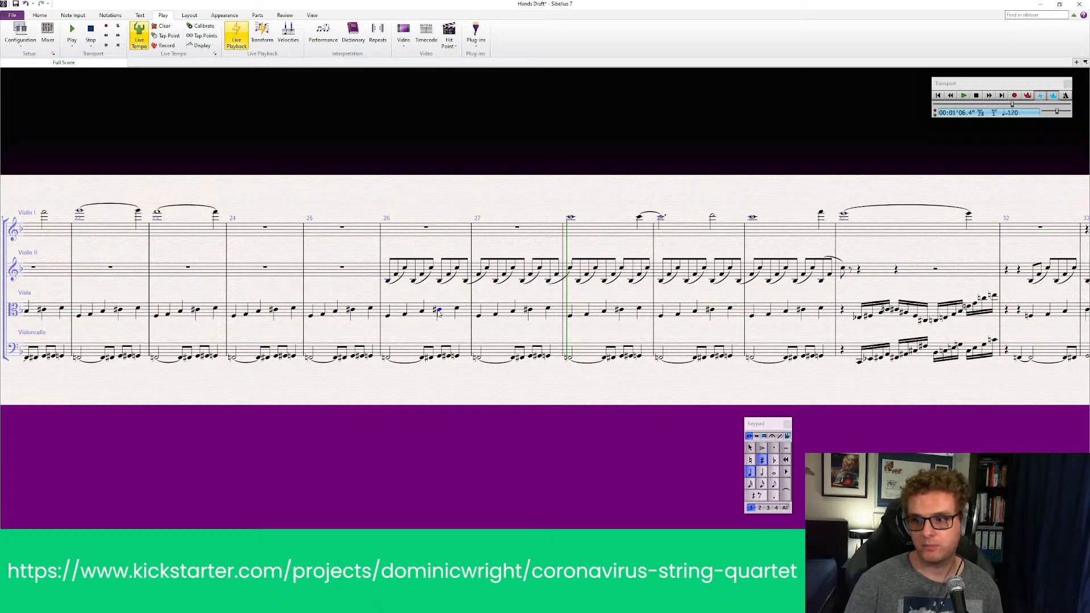
click(388, 285)
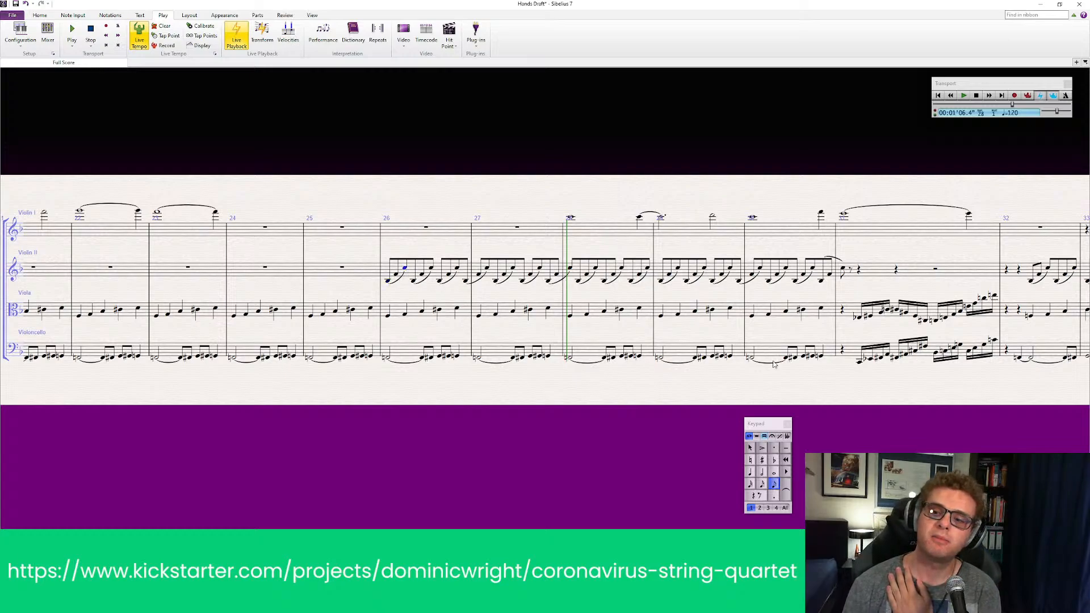
click(763, 460)
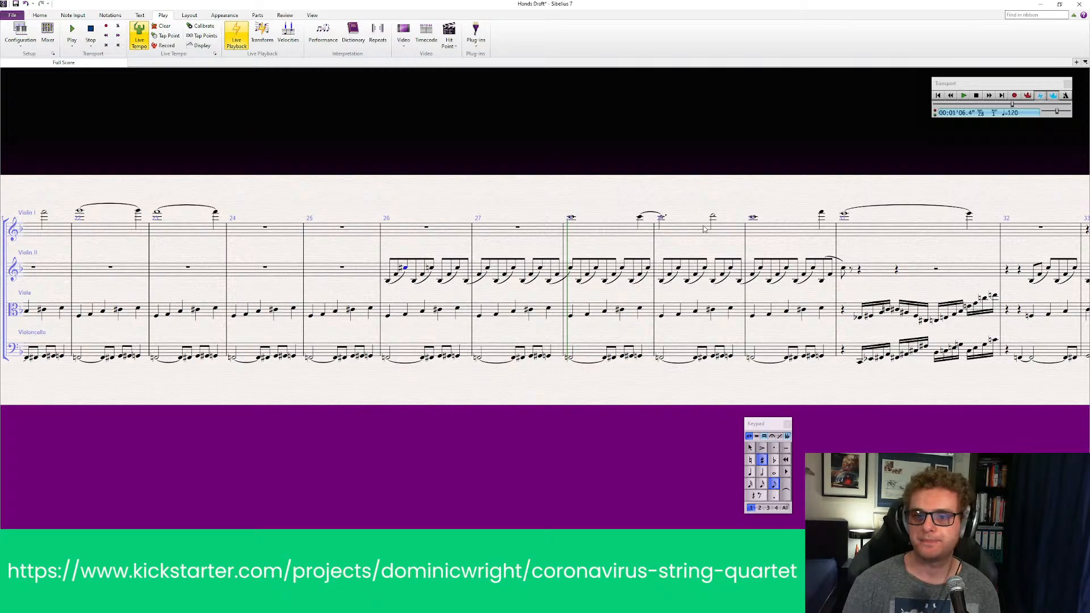
Step: Play back the score from the viola's first note in bar 25 into bar 27 to check the sharpened Violin II note
click(304, 317)
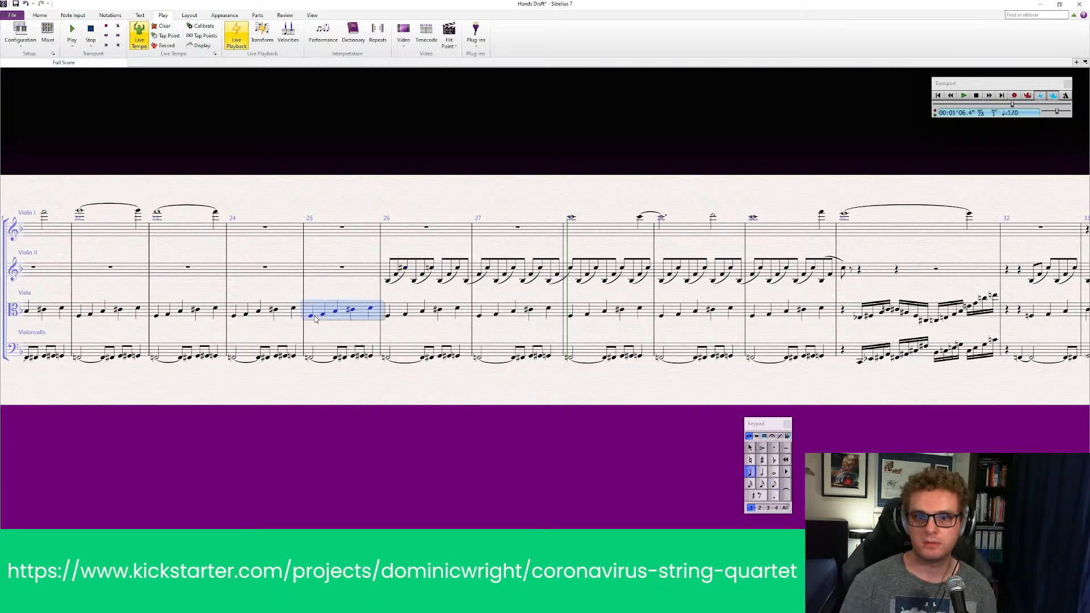
click(312, 318)
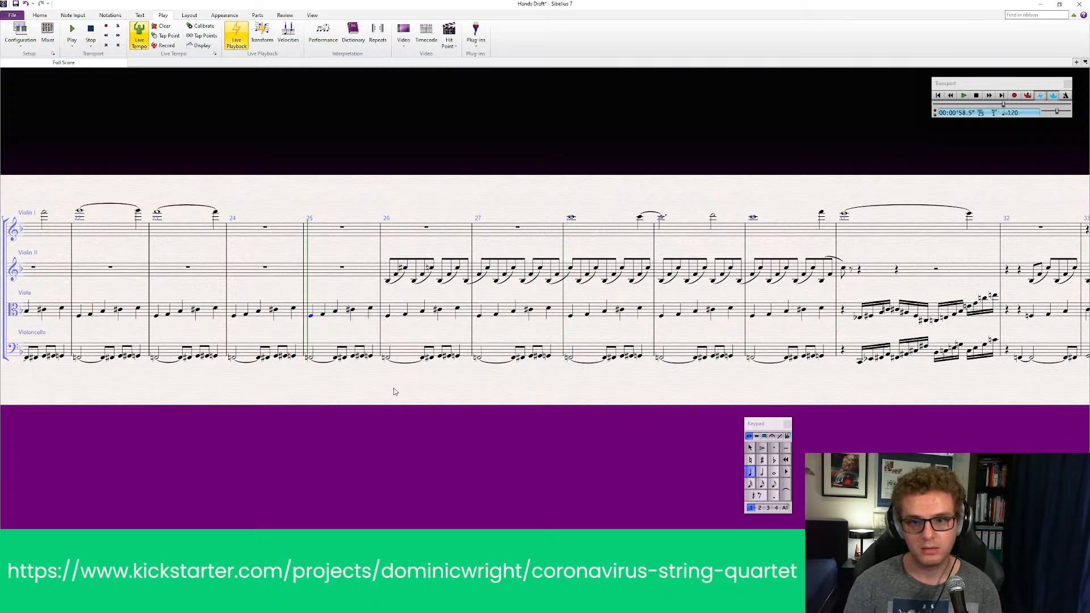
key(p)
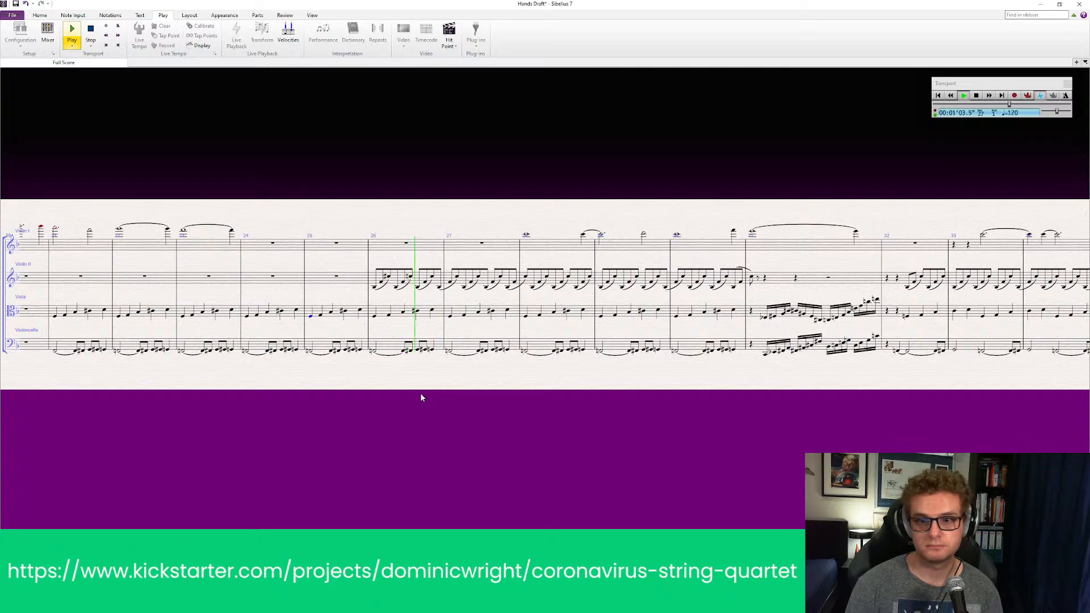
key(Escape)
key(ctrl+equal)
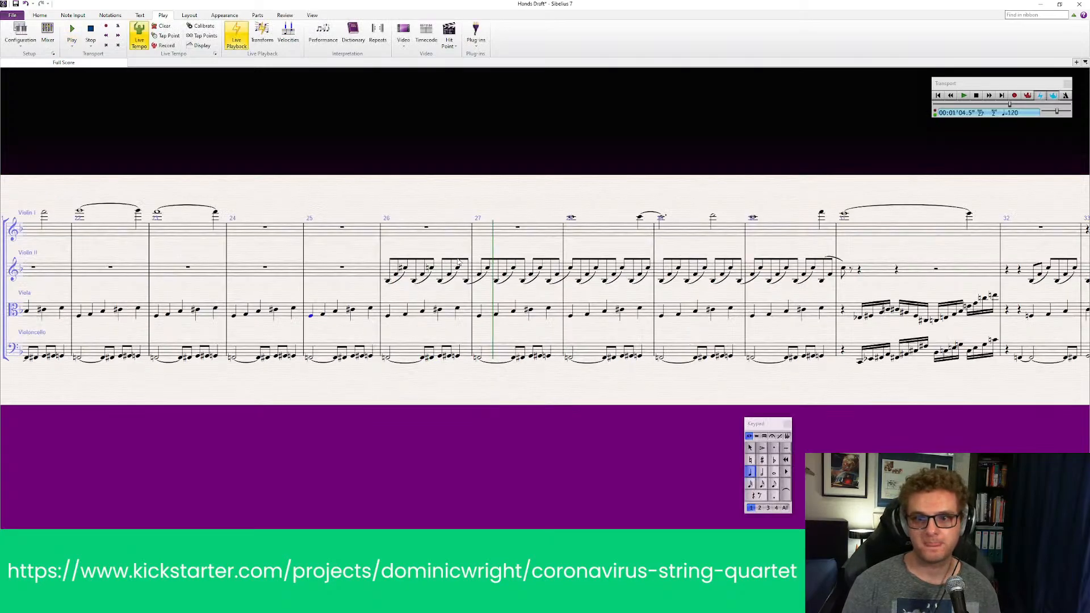
Step: Add sharps to the remaining top notes of the Violin II pattern from the end of bar 26 through bar 28
click(458, 268)
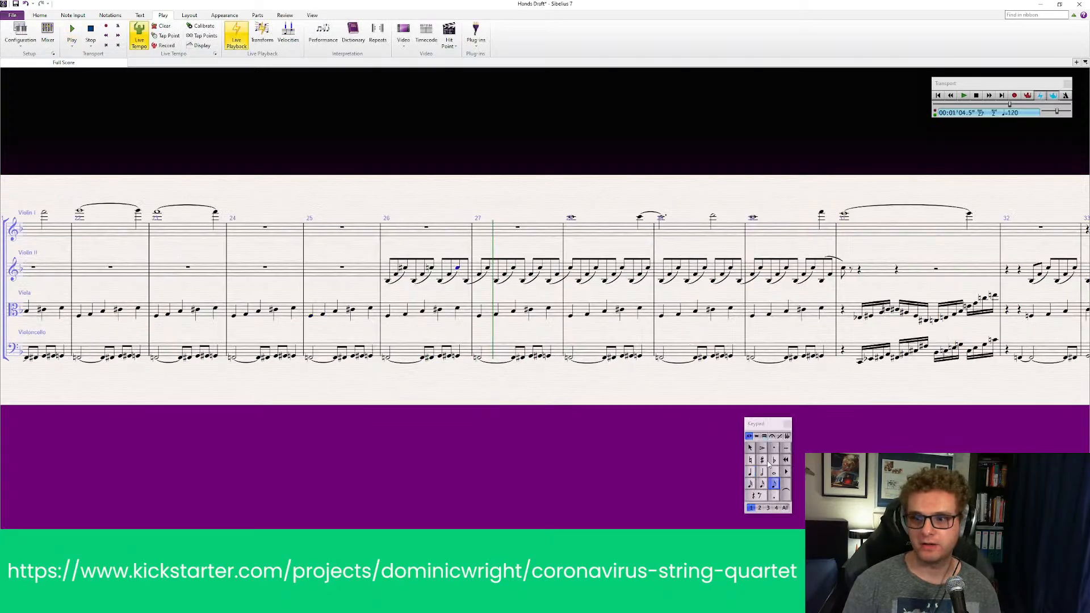
click(762, 460)
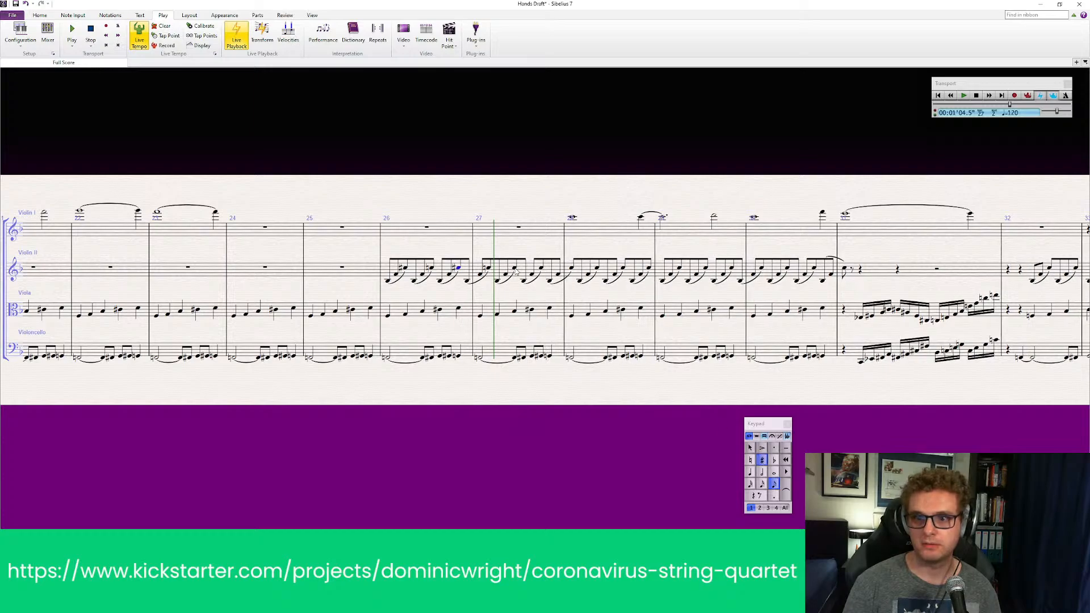
click(515, 269)
click(762, 460)
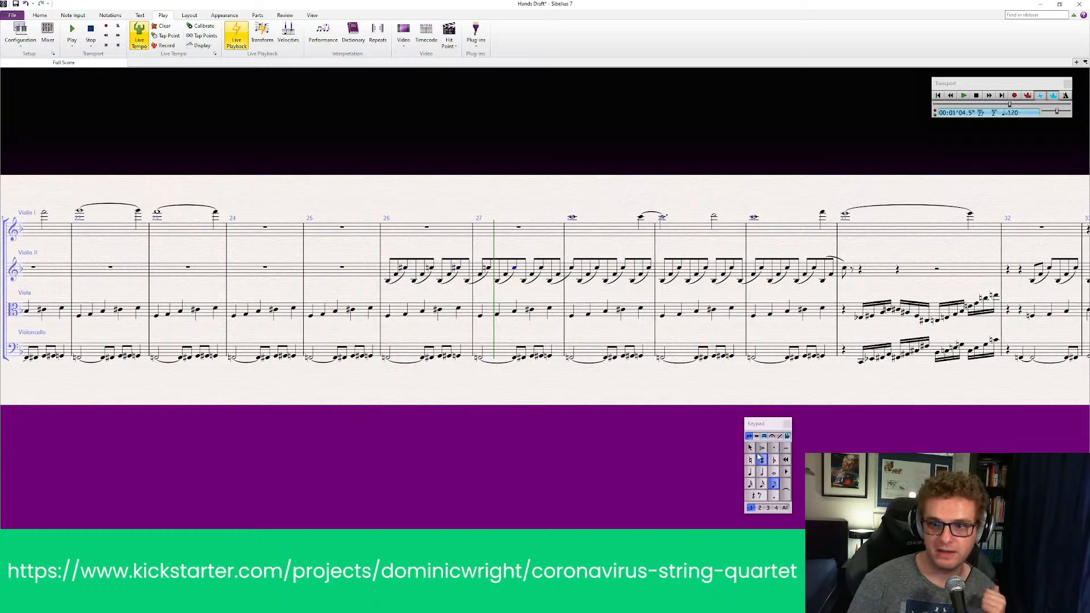
click(572, 270)
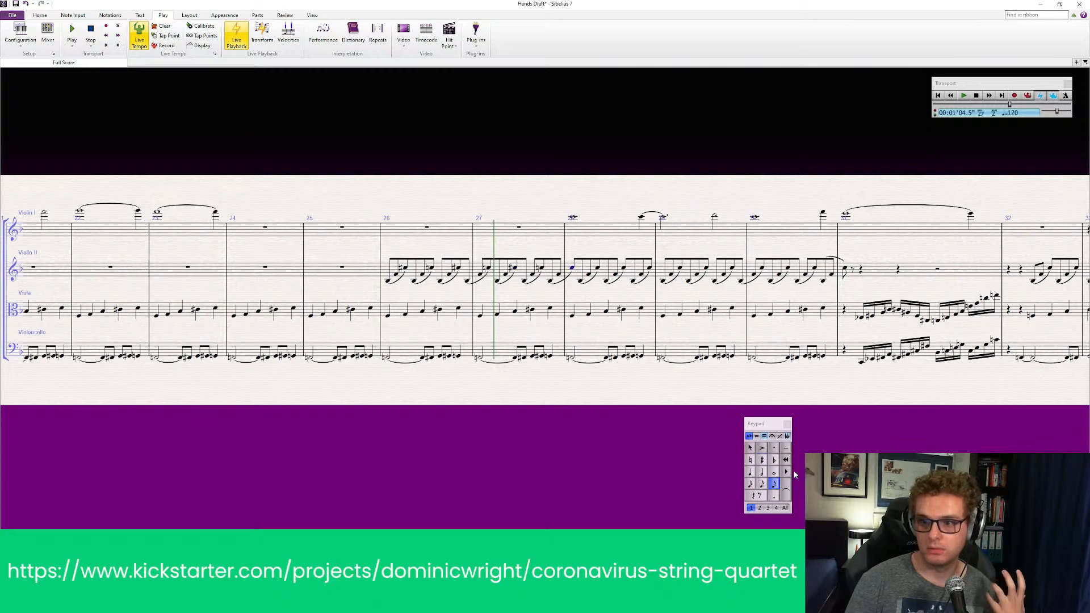
click(762, 460)
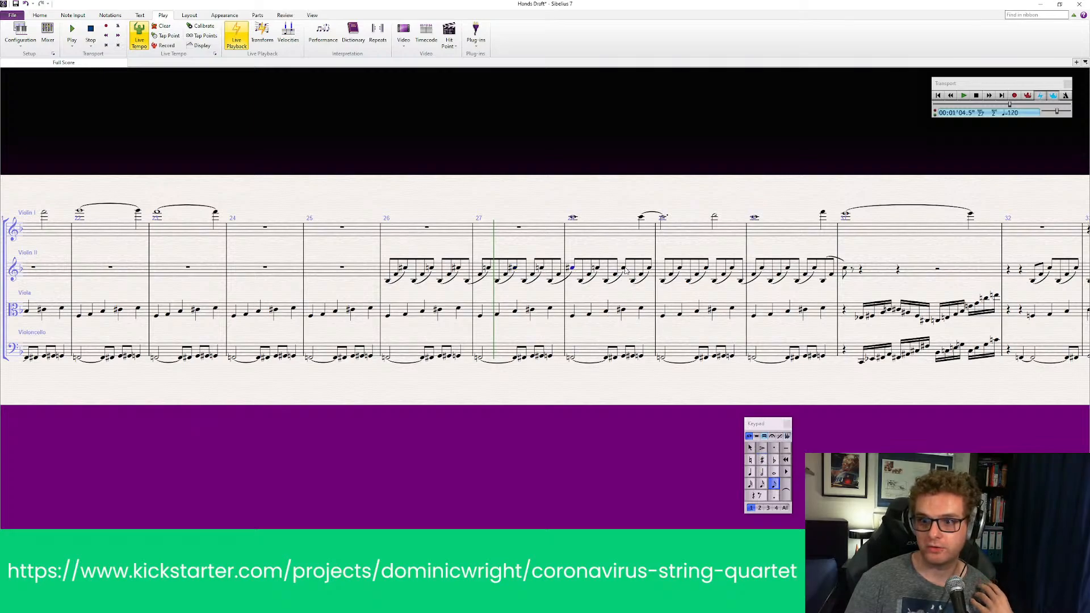
click(763, 460)
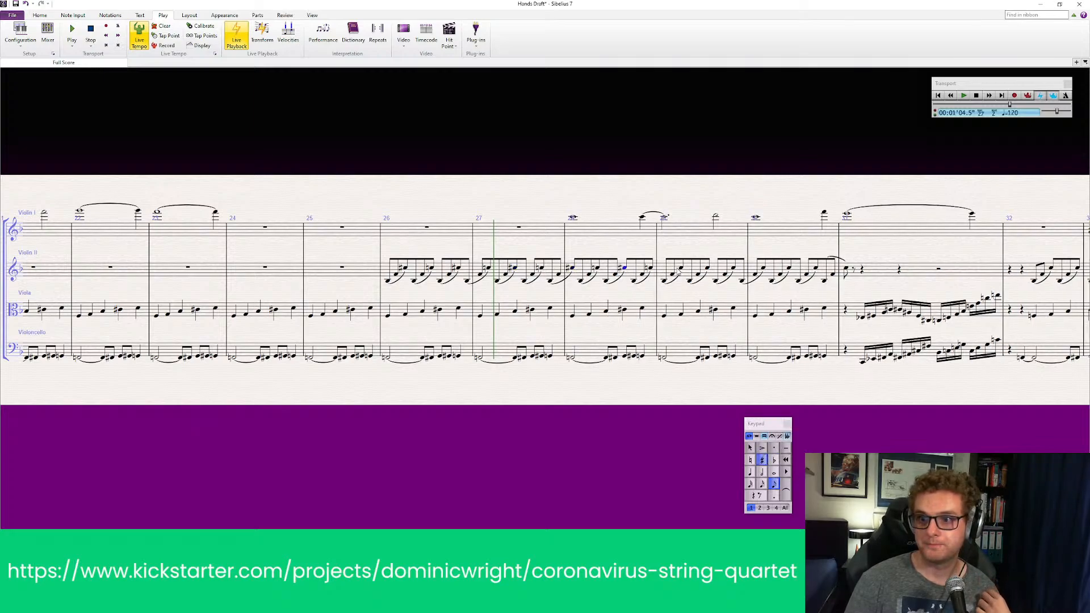
Step: Add sharps to the top notes of the Violin II pattern in bars 29 and 30 and to its first note in bar 31
click(681, 268)
click(762, 460)
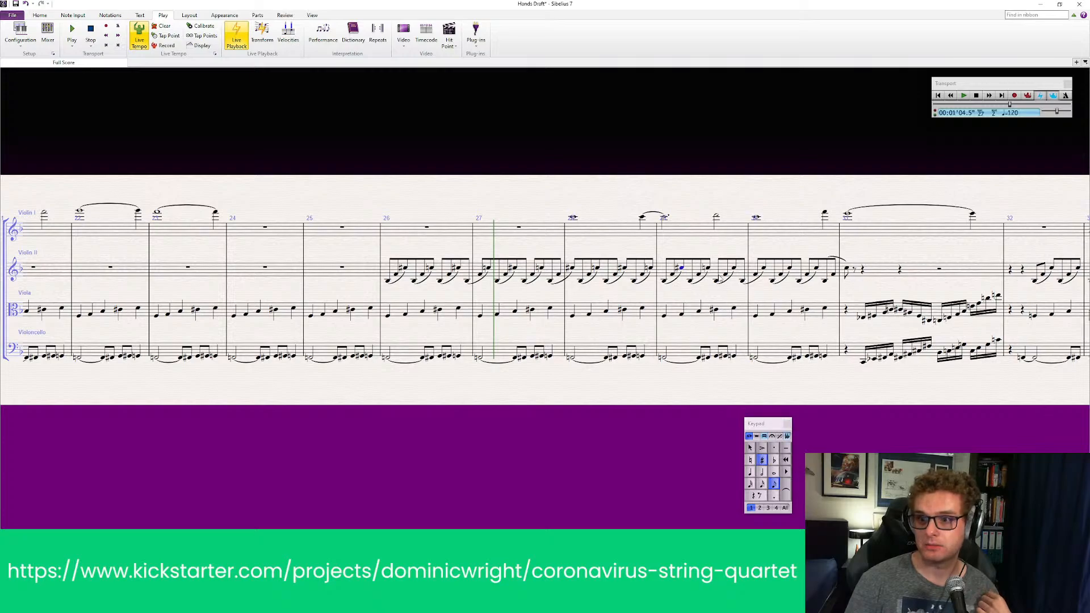
click(731, 273)
click(734, 269)
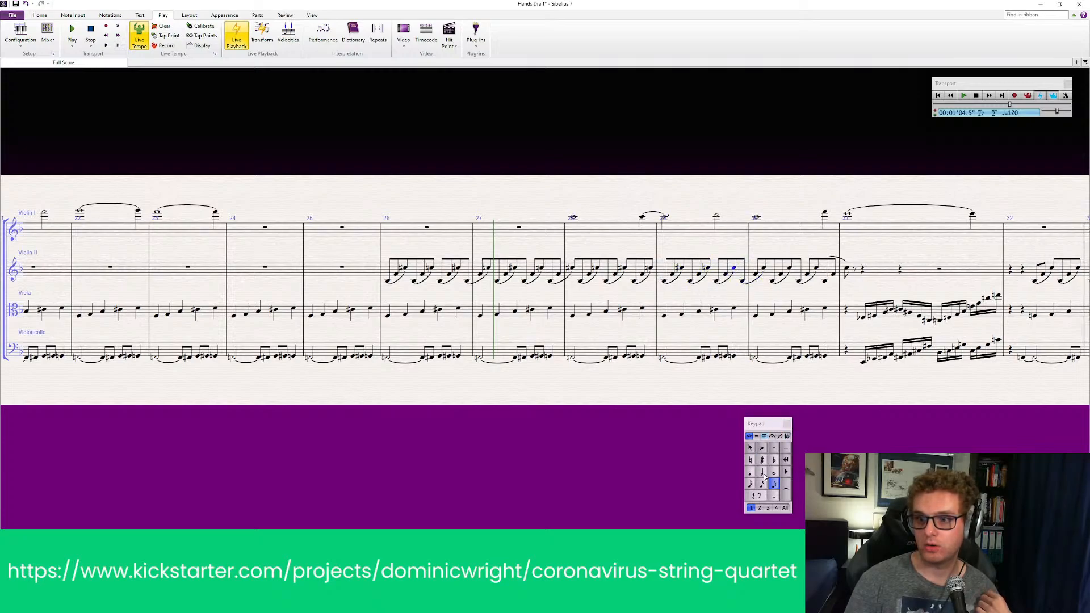
click(763, 461)
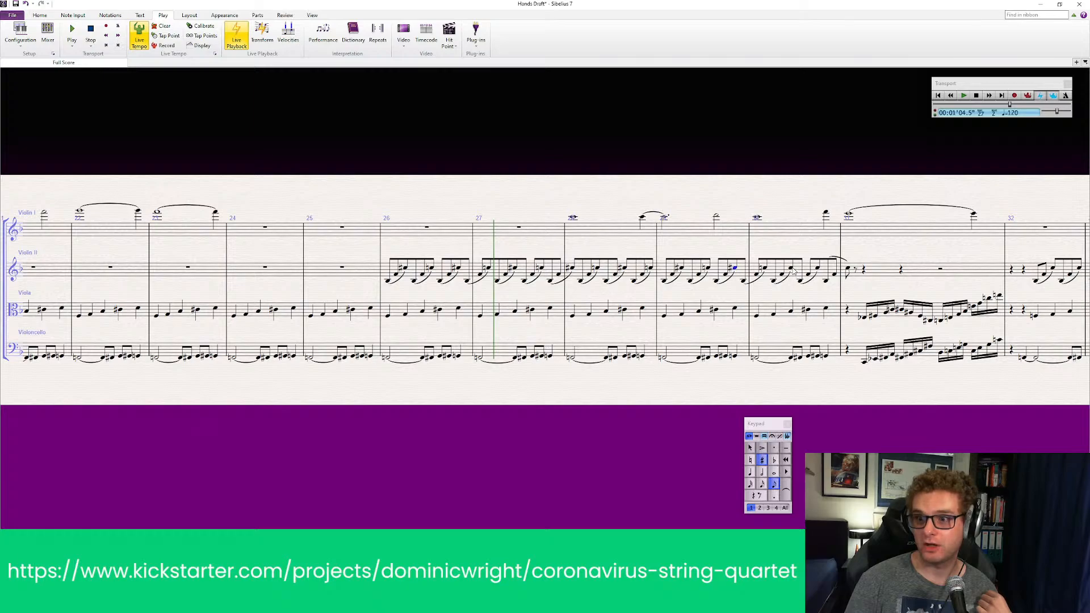
click(792, 269)
click(761, 461)
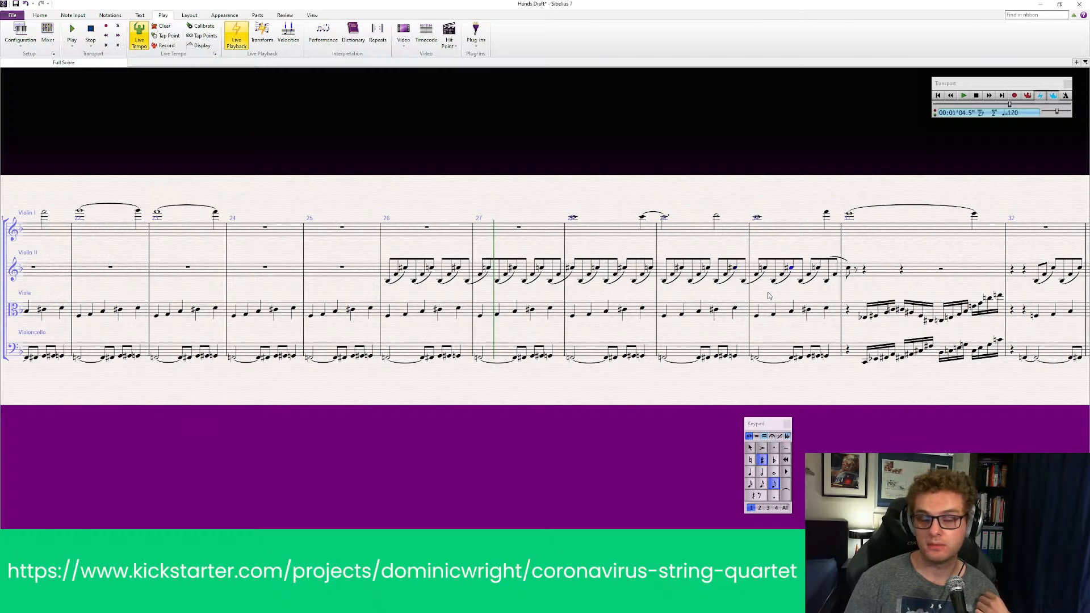
click(852, 270)
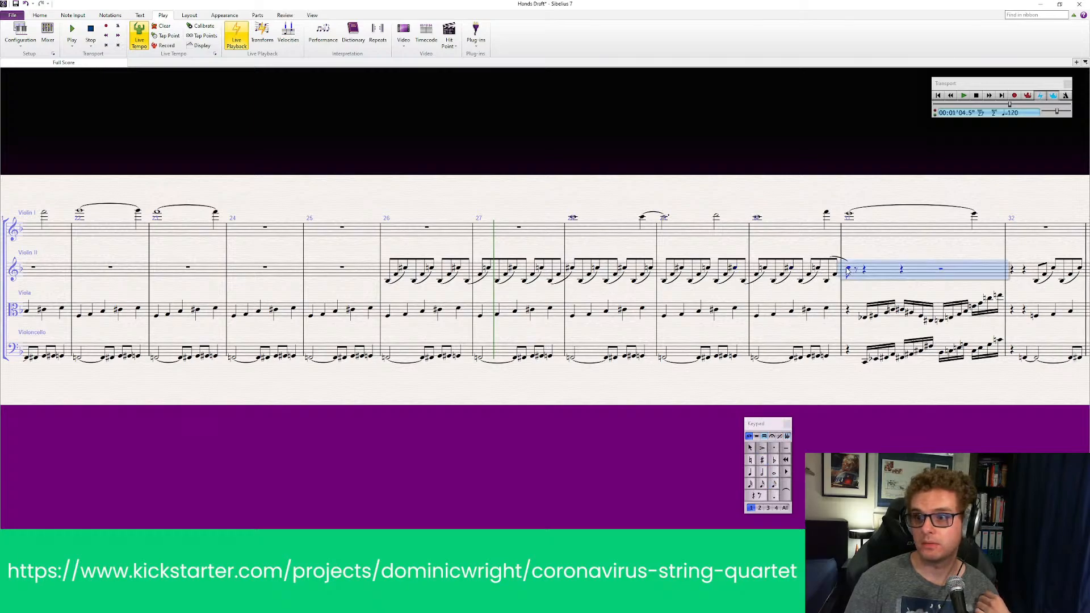
click(851, 269)
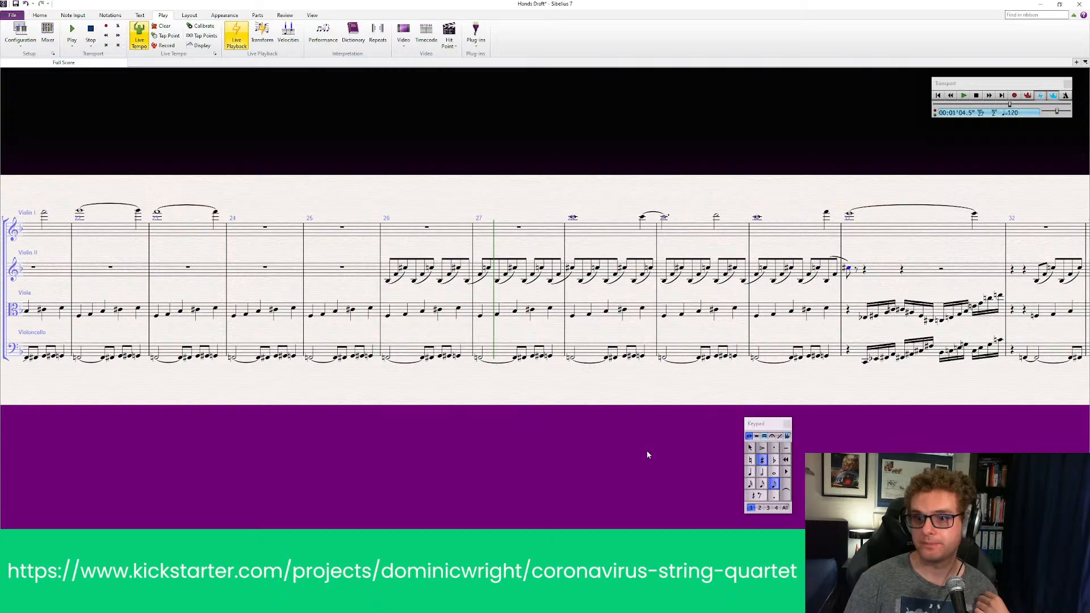
key(Escape)
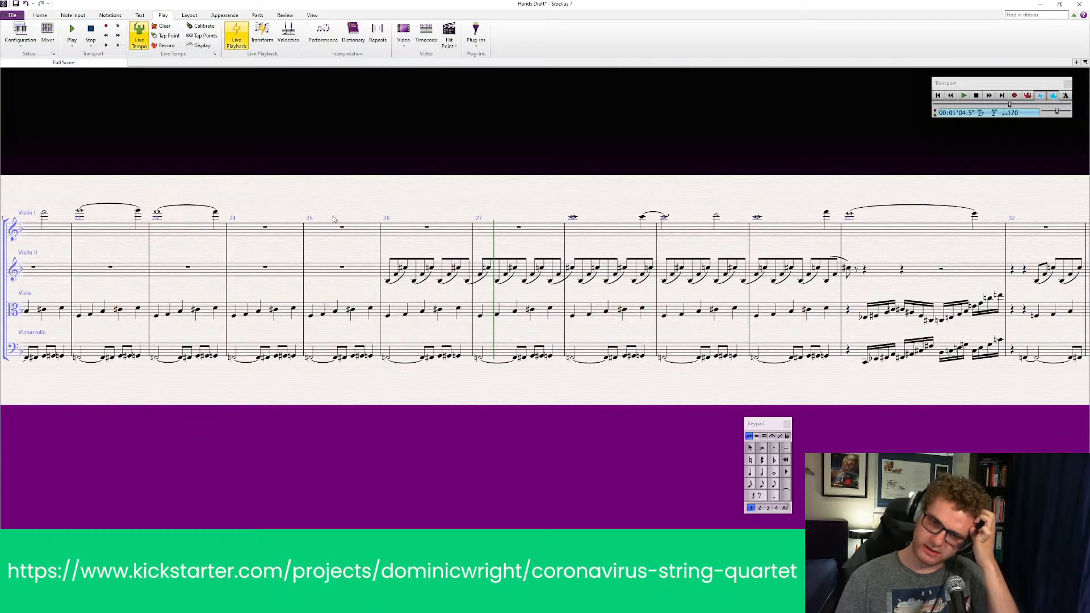
Step: Delete one whole bar across all four staves just before Violin II's entry, so that Violin II enters in bar 25
ctrl+click(299, 233)
key(Delete)
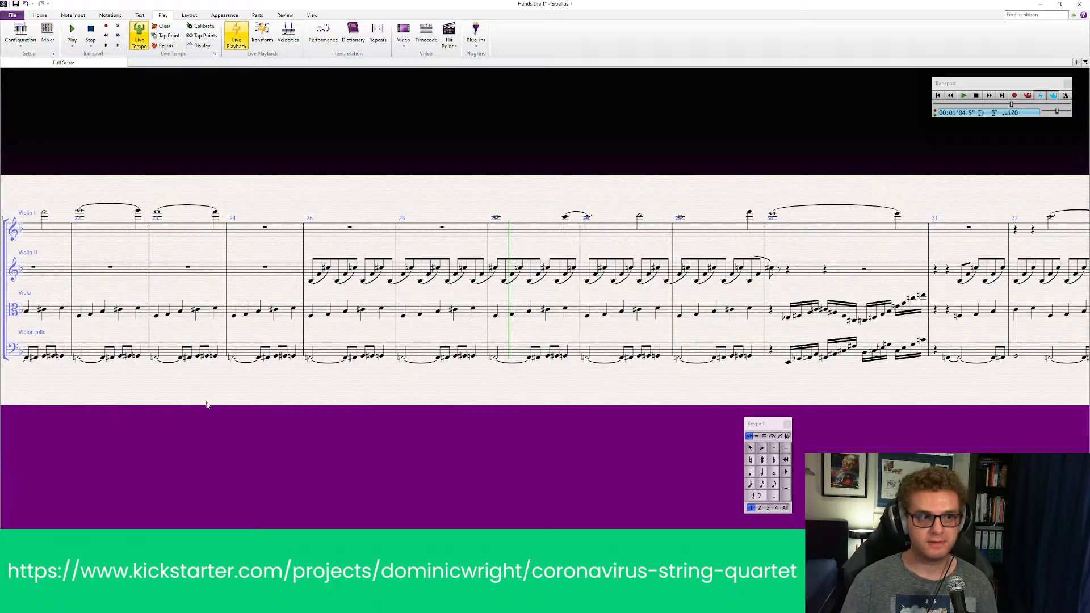
Step: Play back the score from Violin I's tied half note in bar 18 into the run in bar 30
drag(205, 402, 316, 395)
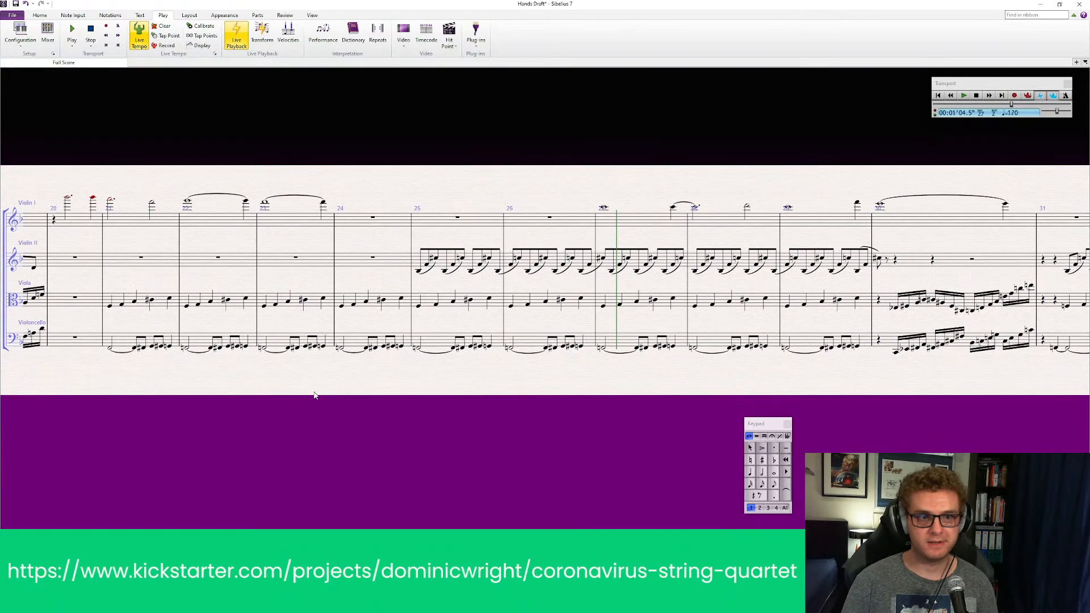
drag(225, 375, 263, 375)
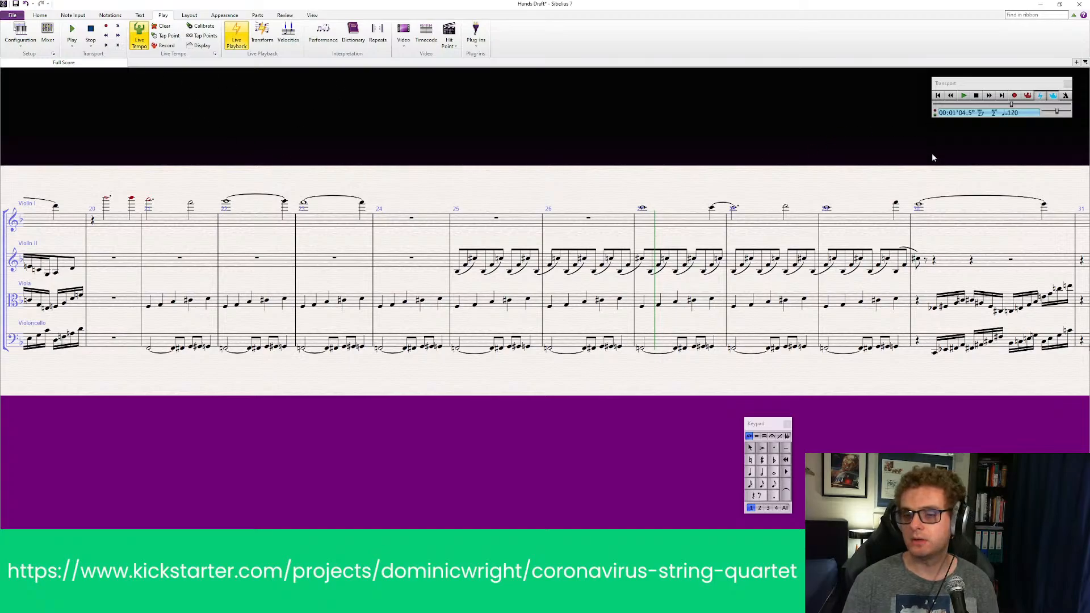
click(940, 95)
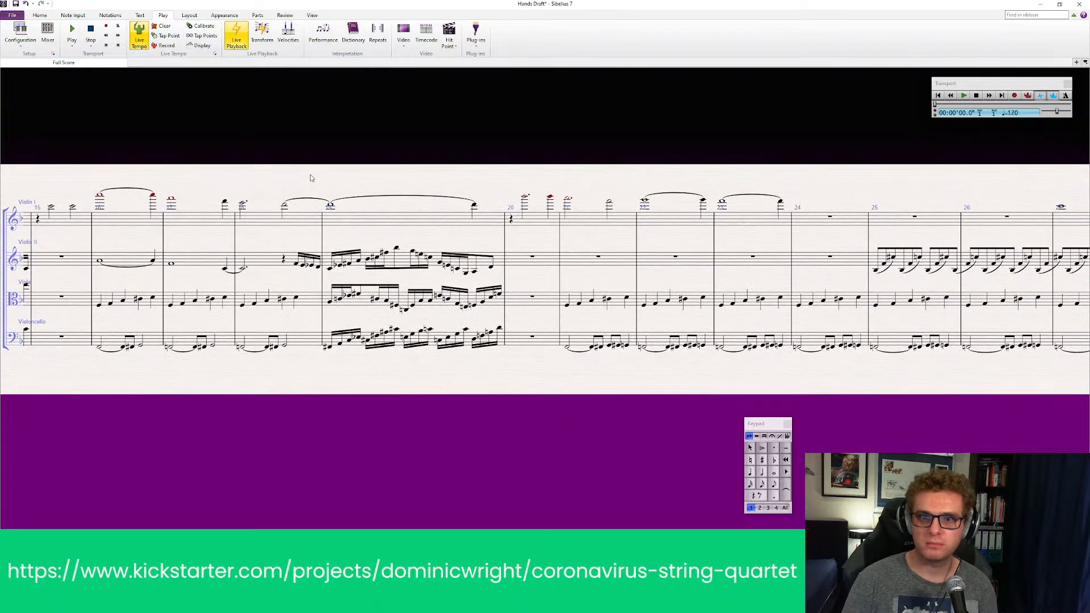
click(284, 206)
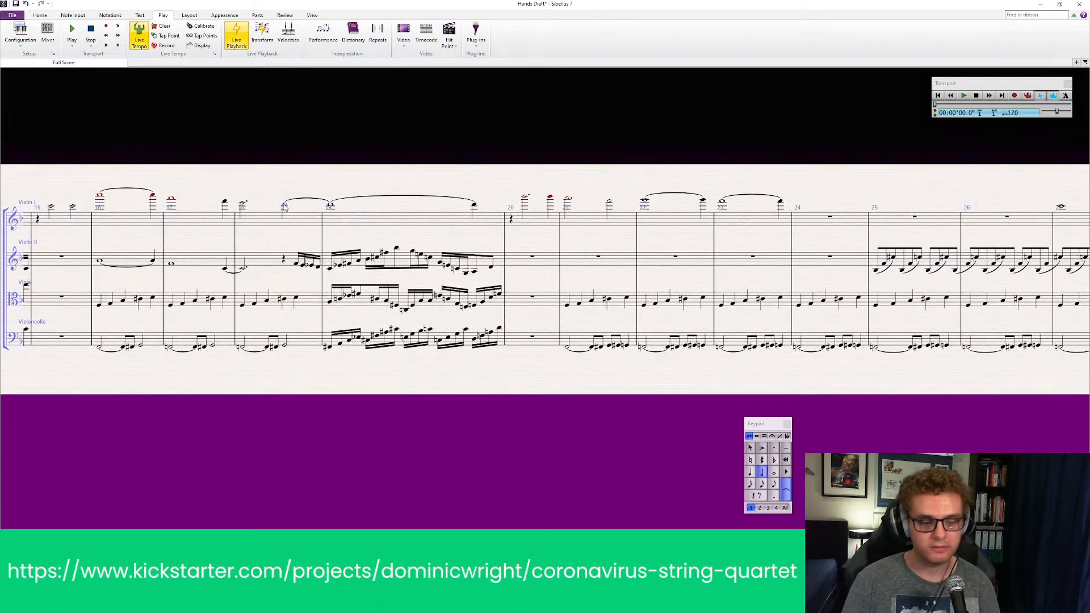
click(964, 96)
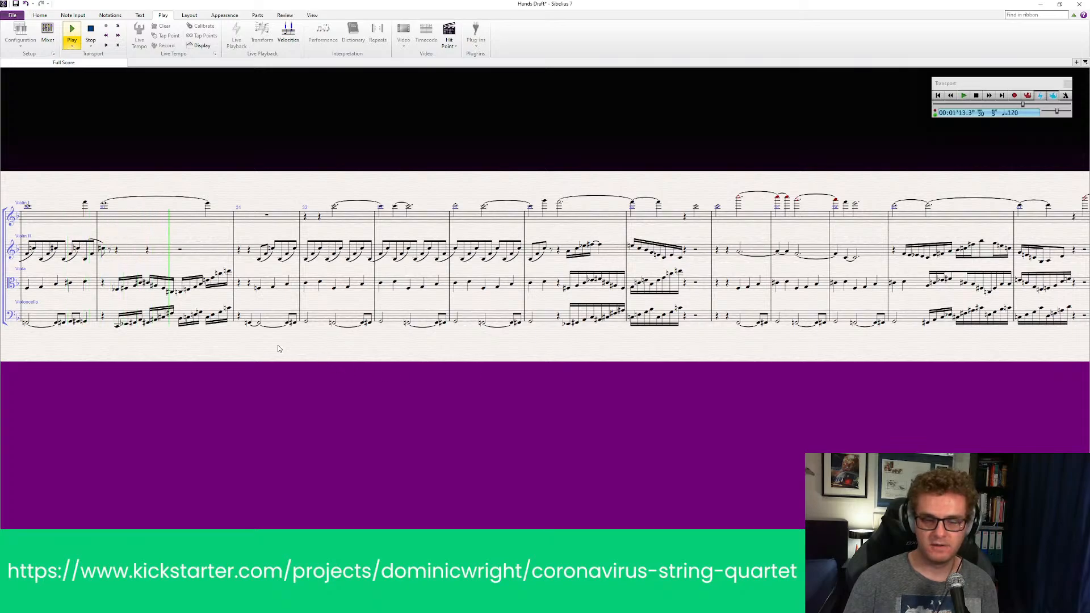
key(space)
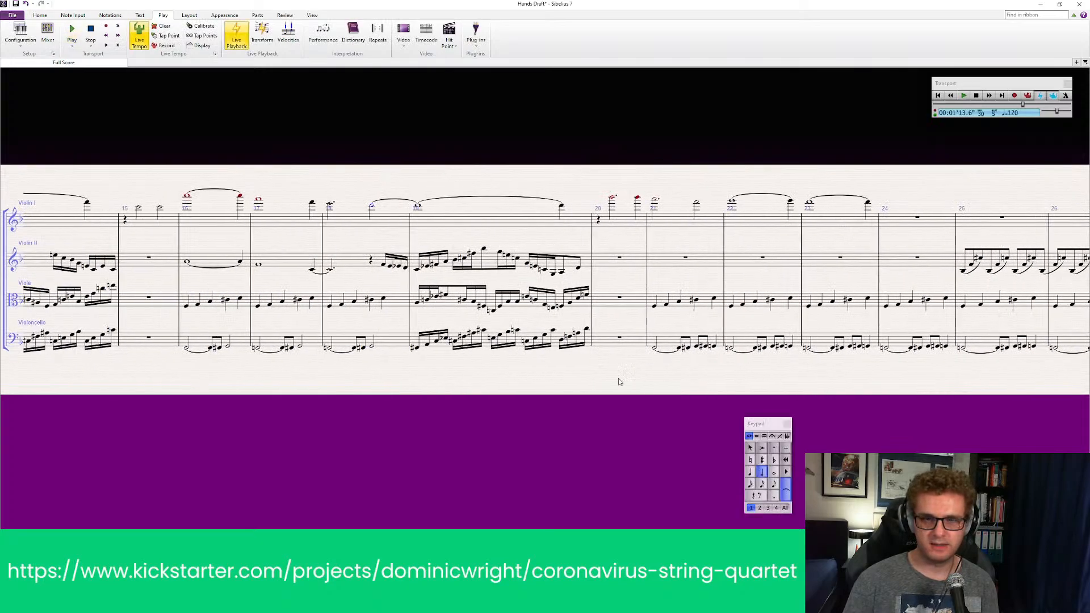
Step: Look over the score from bar 14 through the sixteenth-note runs up to bar 30 and the bars following it
drag(481, 394, 787, 390)
drag(482, 392, 215, 390)
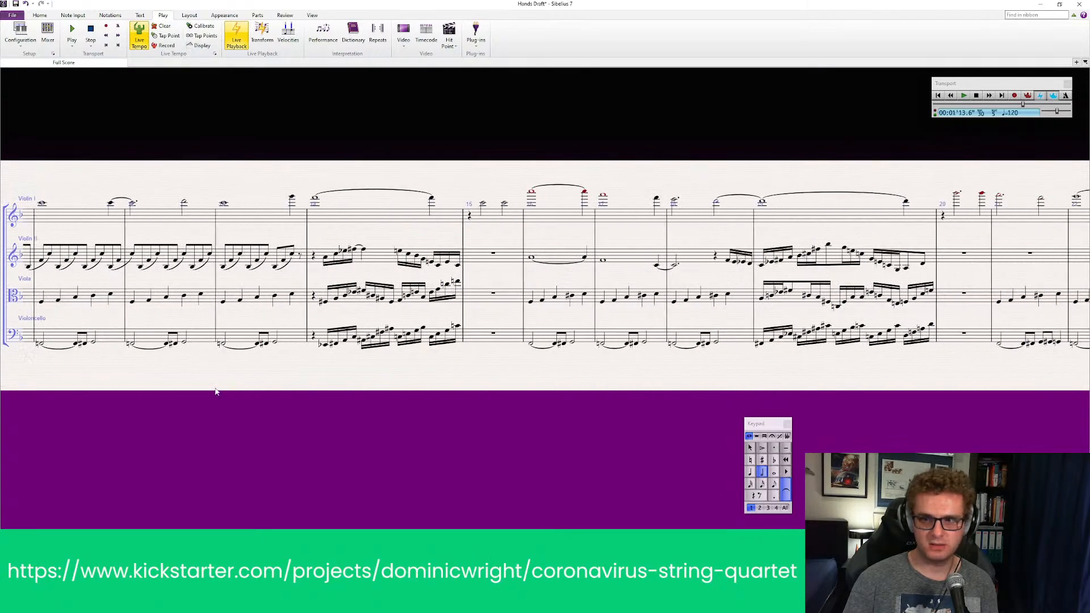
drag(707, 392, 74, 390)
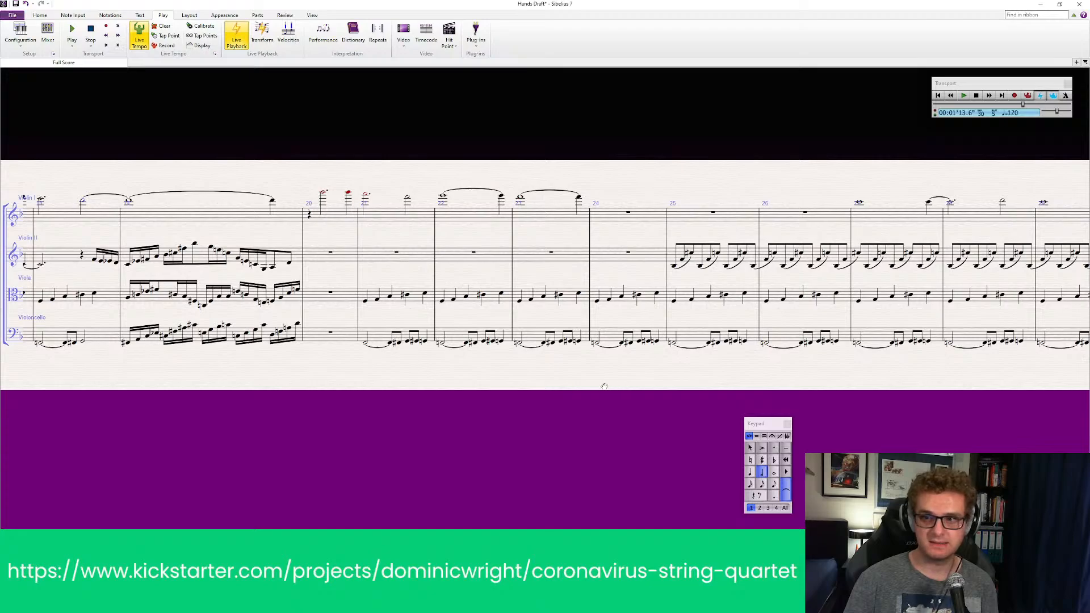
drag(604, 387, 253, 392)
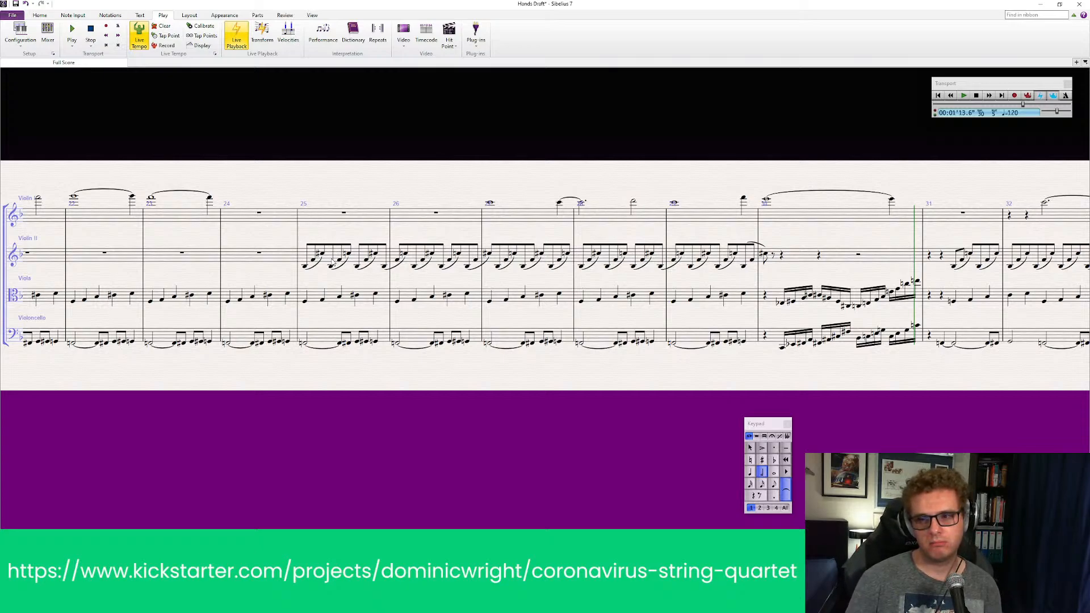
drag(652, 402, 338, 397)
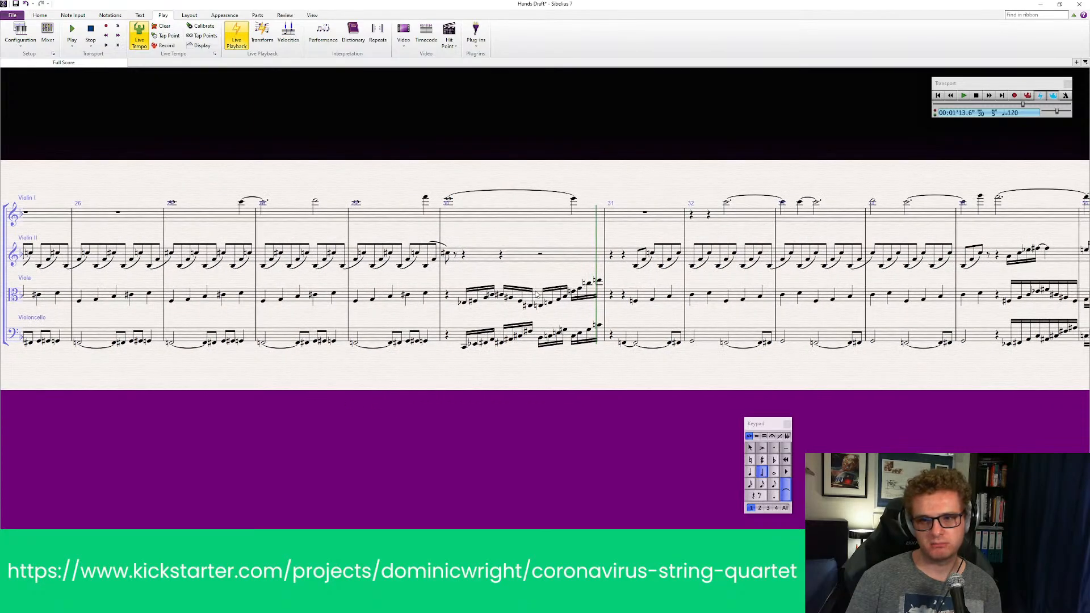
Step: Copy the cello's sixteenth-note run in bar 30 to Violin II, raise it by octaves into range, and clear the cello's bar 30
key(Escape)
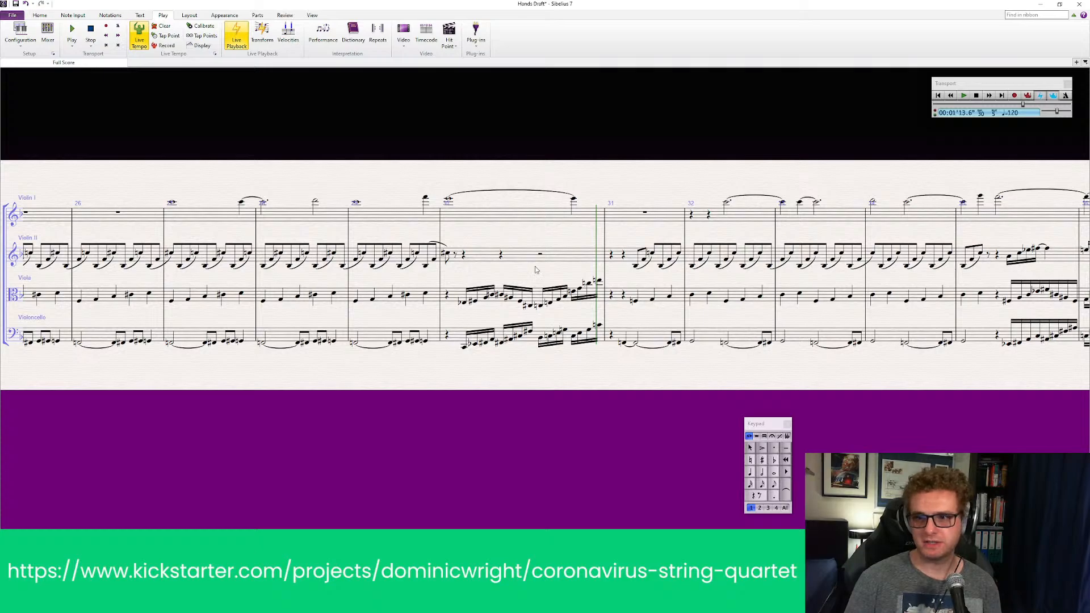
click(533, 343)
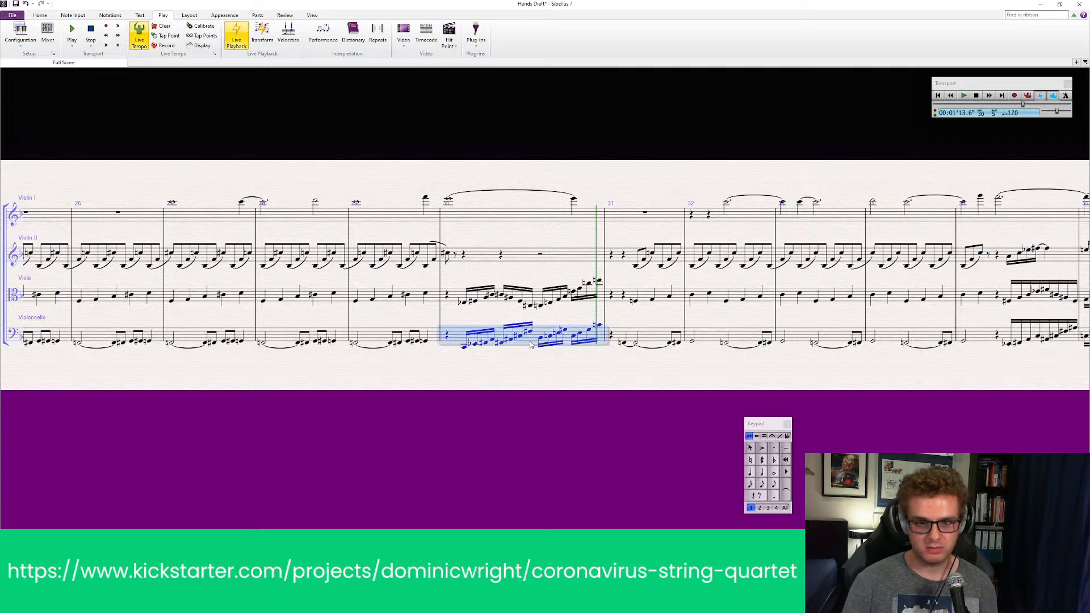
click(527, 256)
key(ctrl+v)
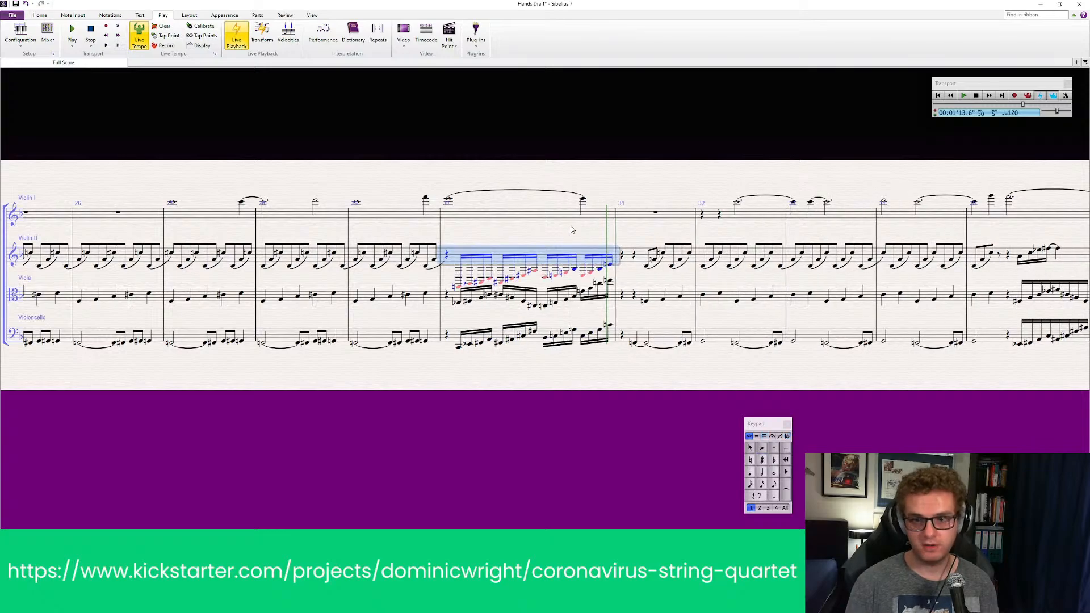
key(ctrl+Up)
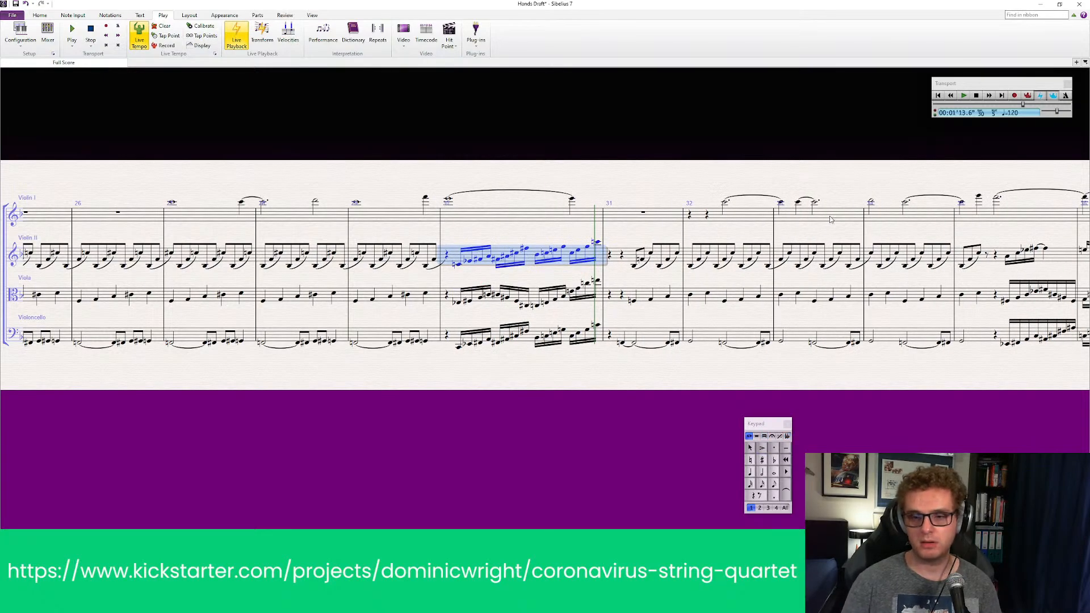
click(530, 343)
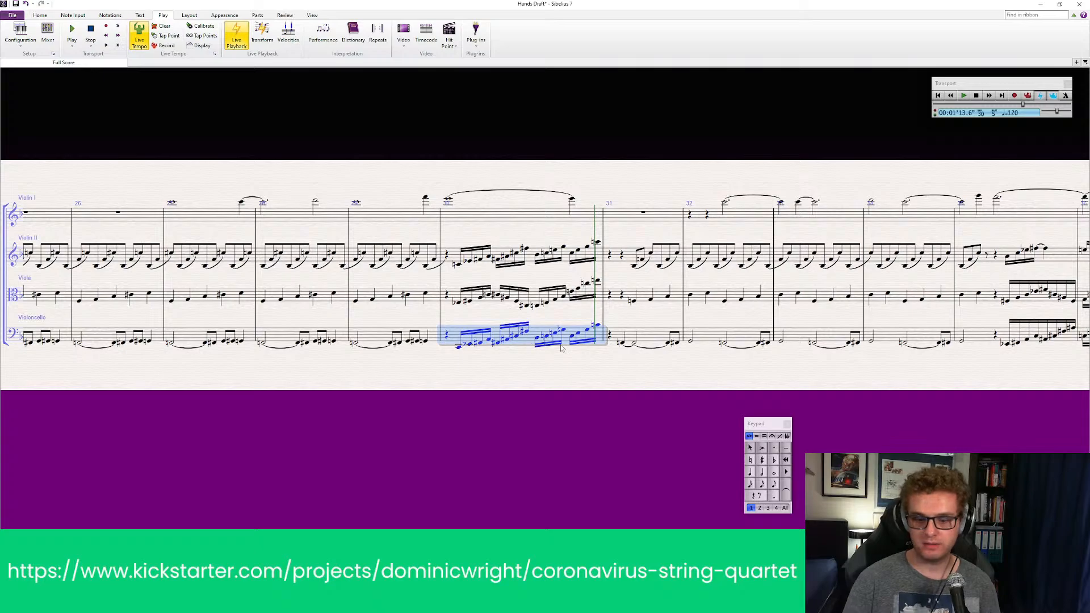
key(Delete)
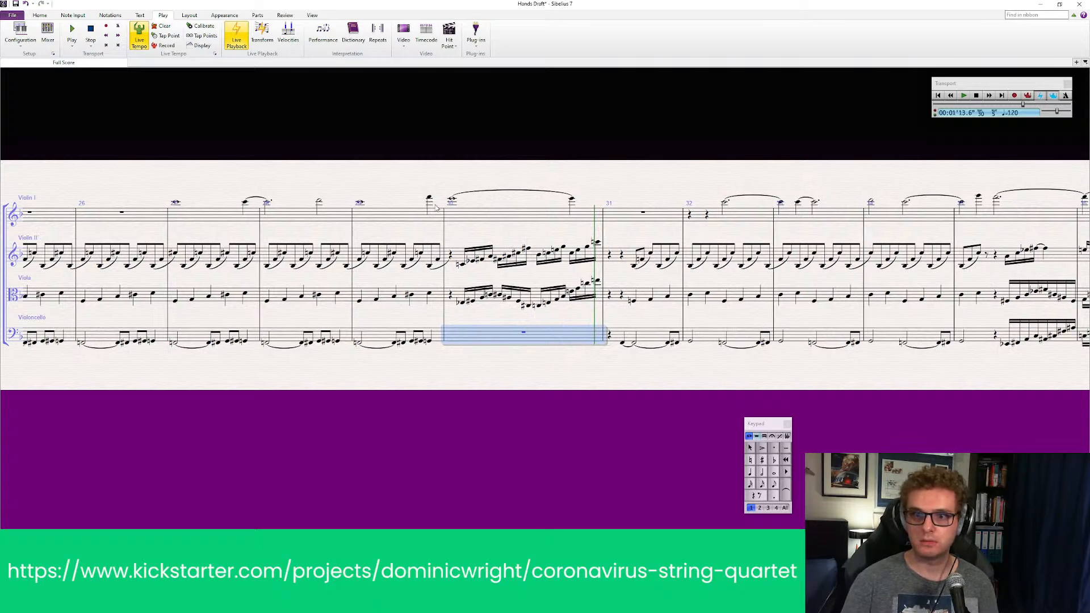
Step: Play back the run in bar 30 into bar 32, first from Violin I's last note in bar 29, and again from bar 28
click(429, 199)
key(p)
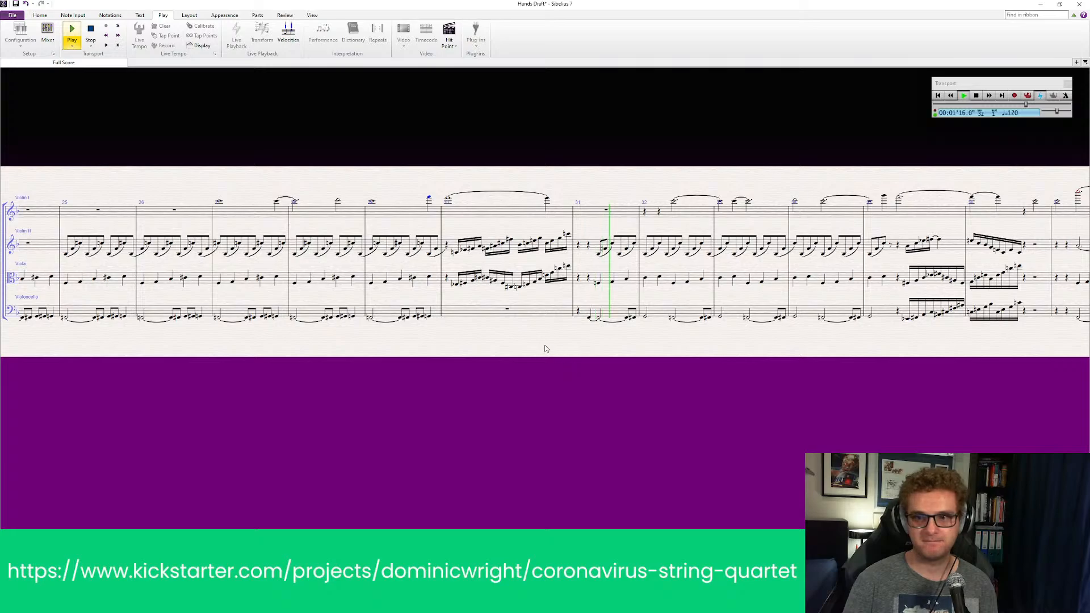
key(Escape)
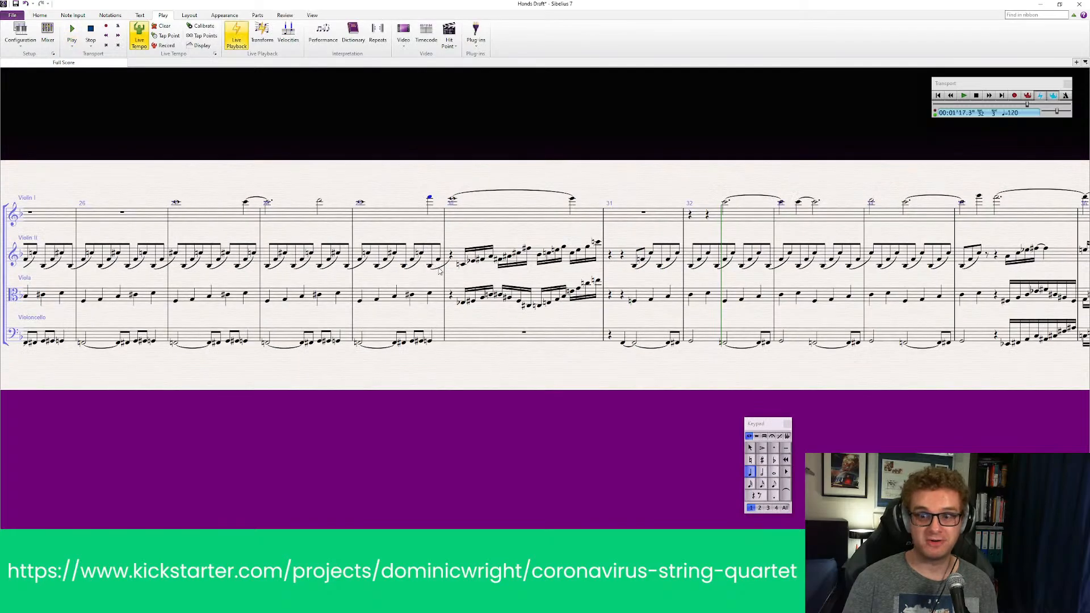
click(439, 272)
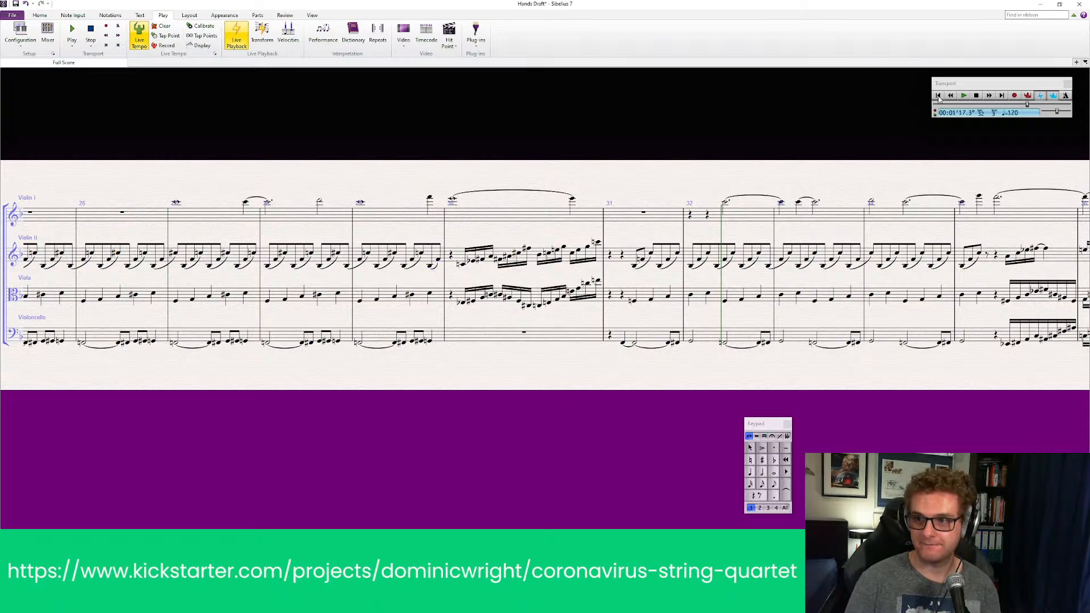
drag(1030, 106, 1016, 106)
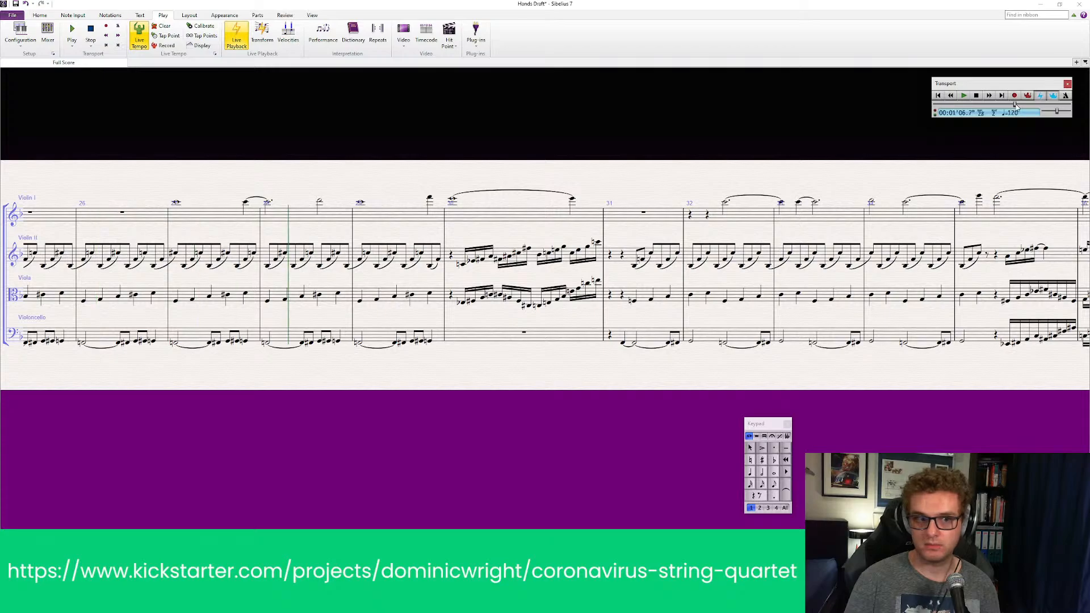
click(963, 95)
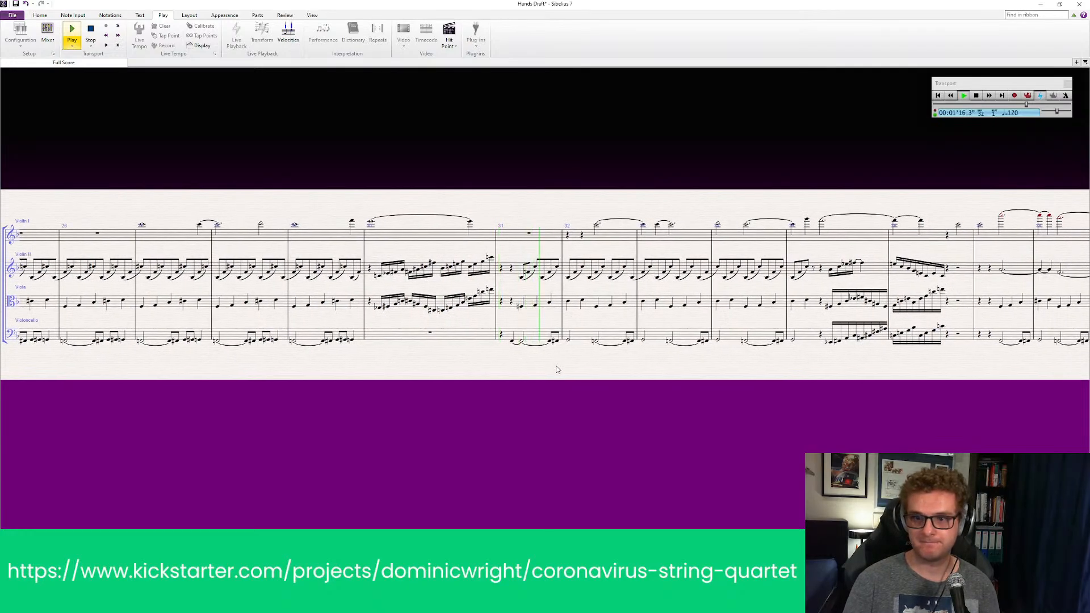
key(space)
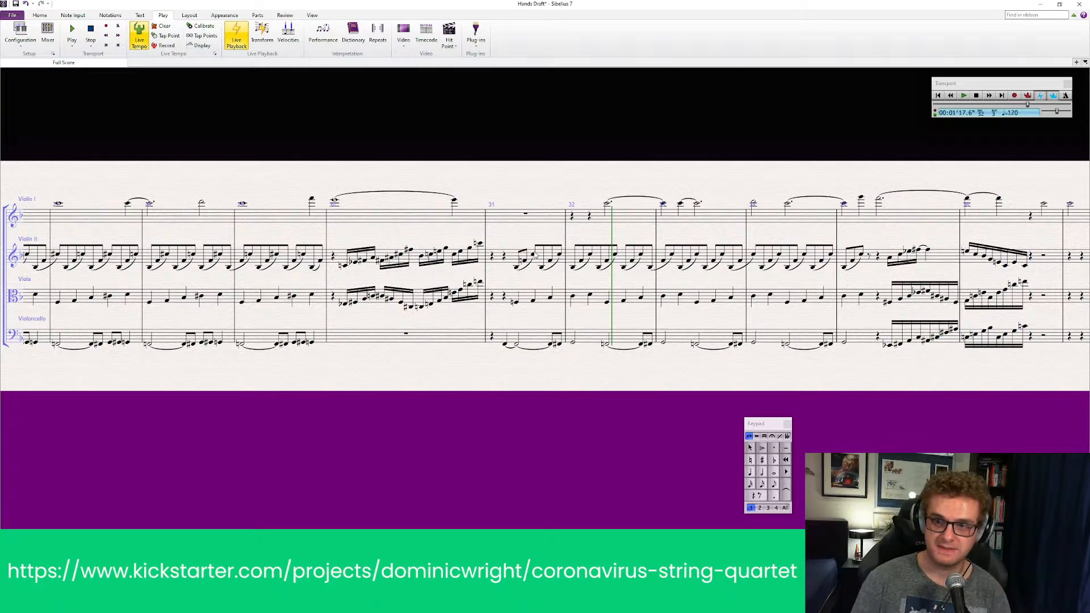
Step: Lower single notes of Violin II's eighth-note pattern by one step across bars 31 to 35
click(560, 257)
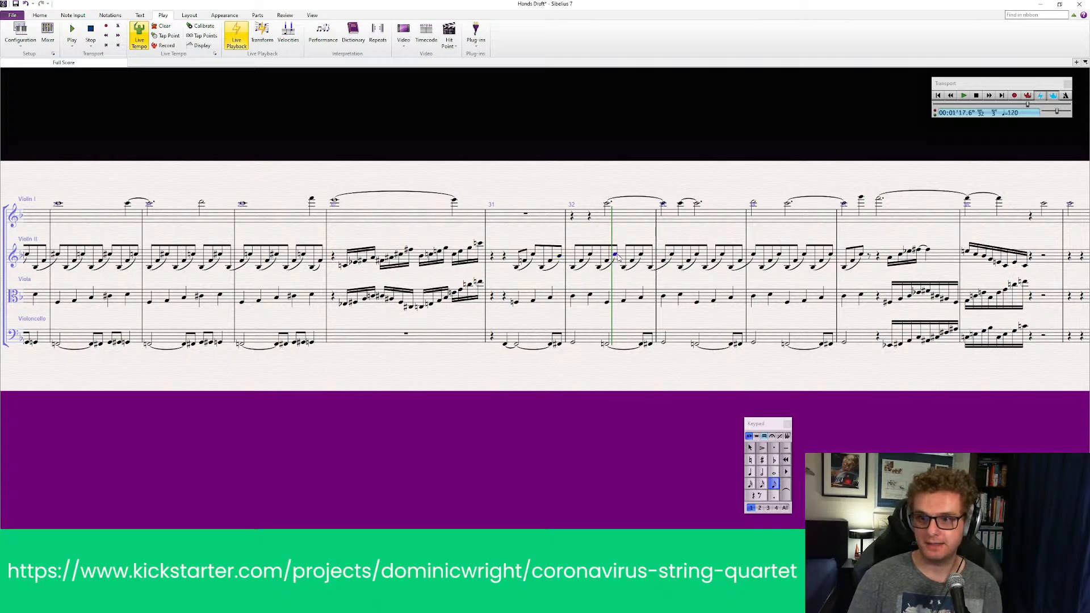
key(Down)
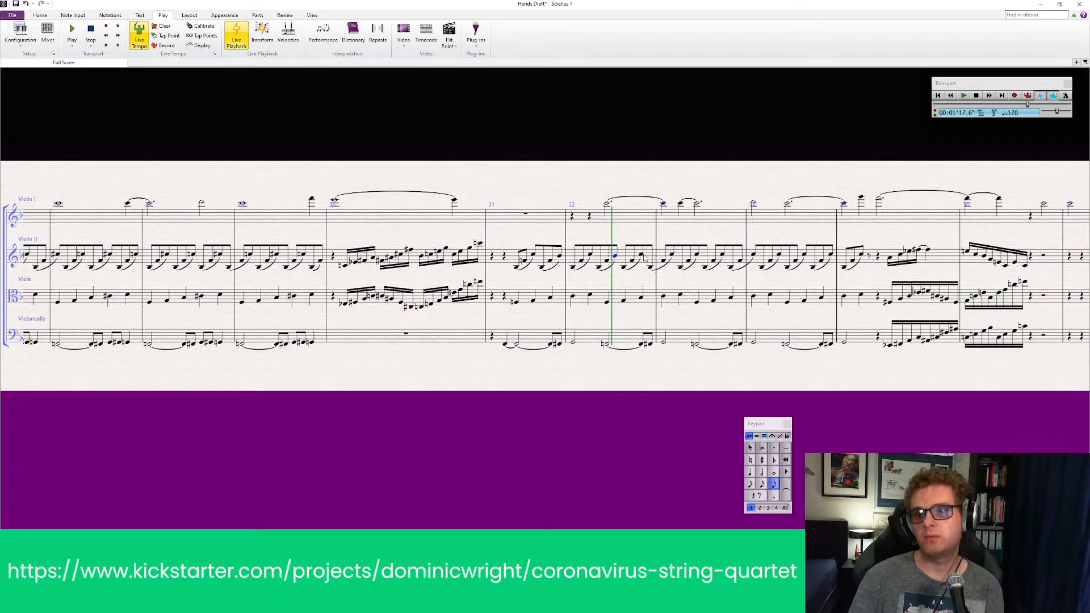
click(698, 257)
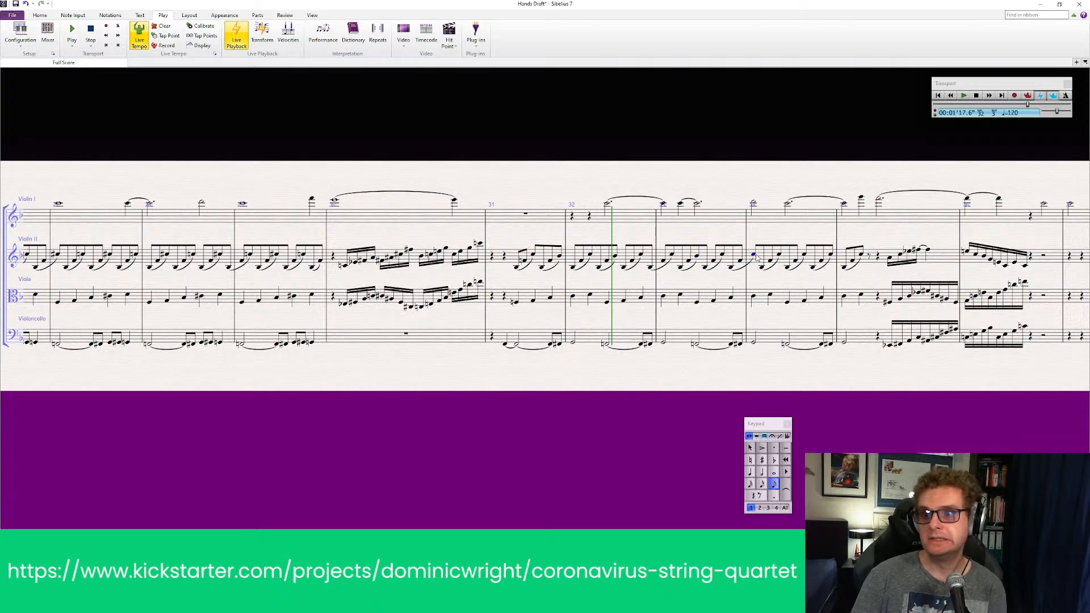
click(755, 257)
click(781, 256)
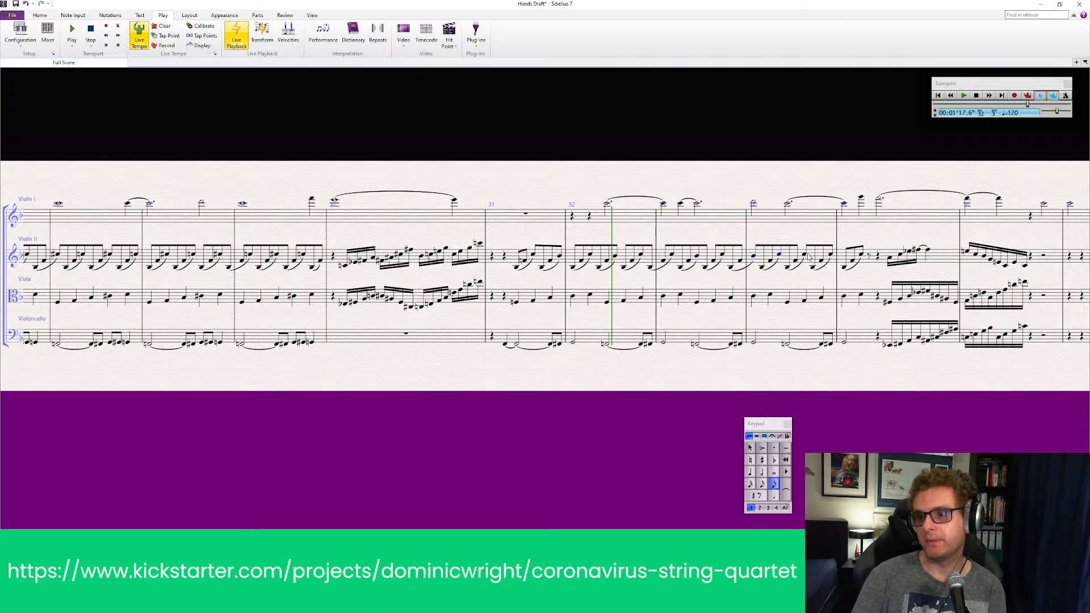
click(861, 256)
key(Escape)
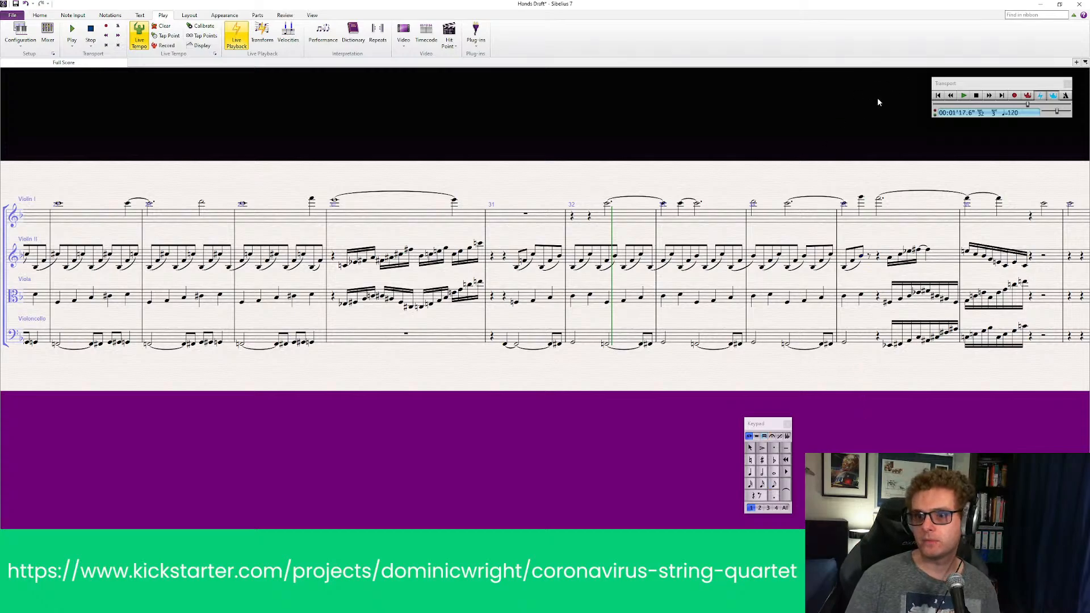
Step: Play back the score from Violin I's last note in bar 30 through to bar 42
click(455, 202)
key(p)
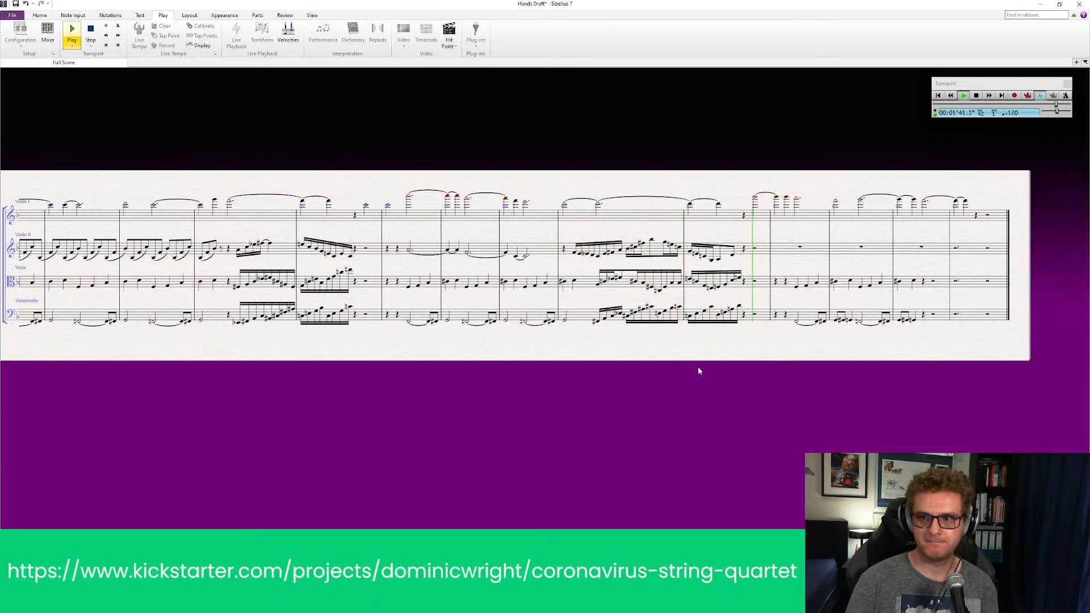
key(space)
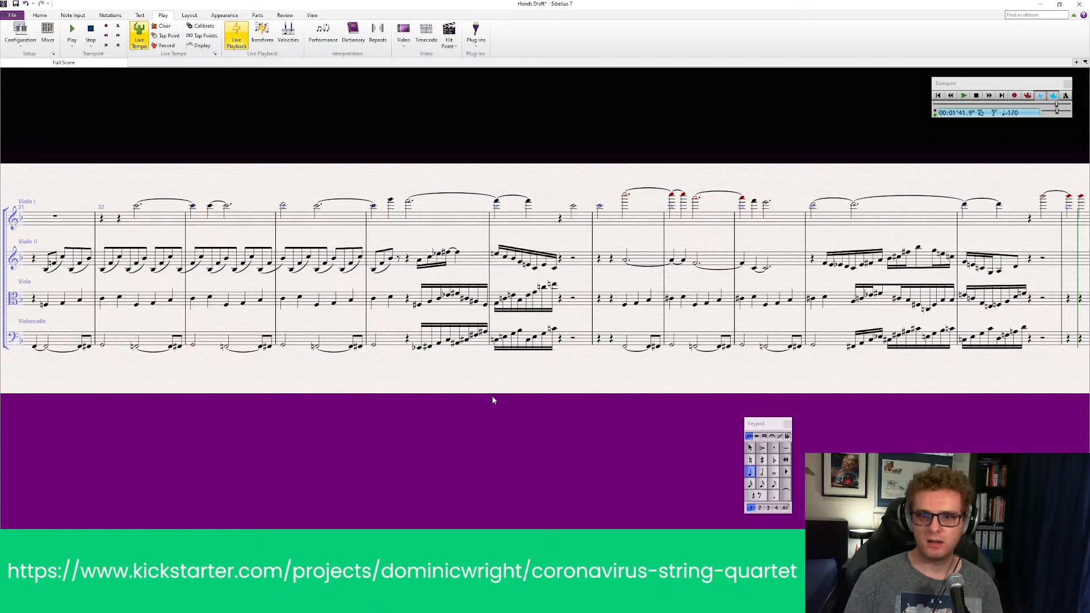
Step: Check the Violin I, cello and viola notes in bars 37 and 38 against each other, and look over the score to its end
drag(493, 401, 404, 396)
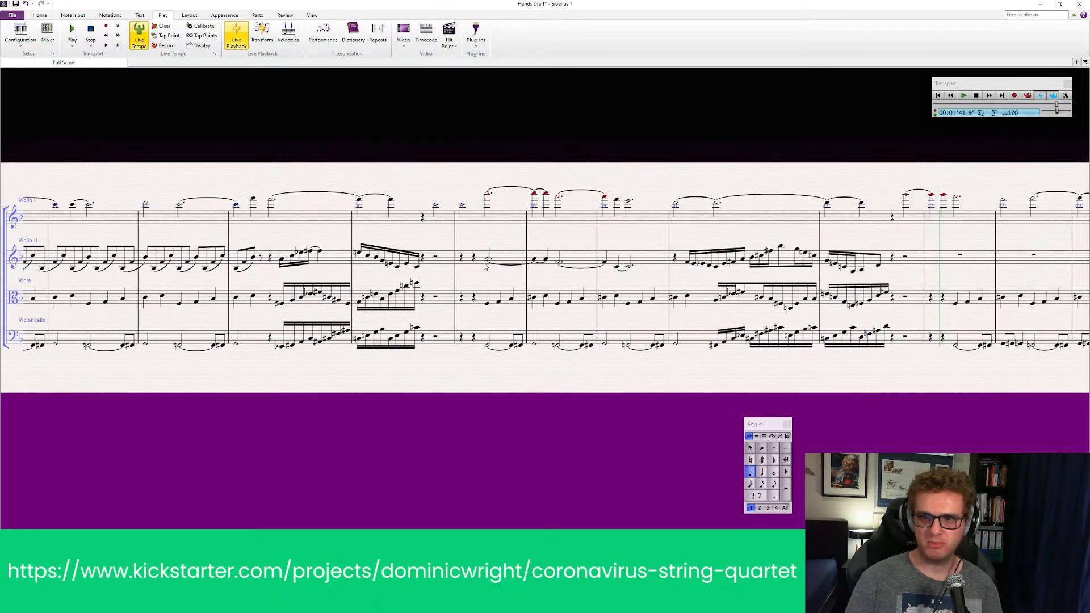
click(488, 197)
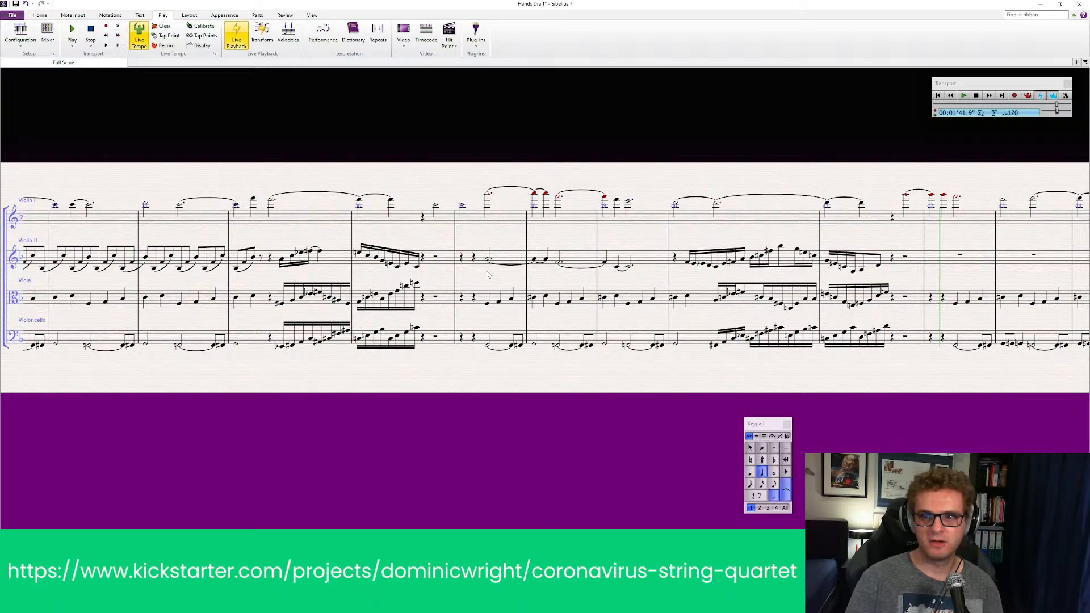
click(497, 340)
key(Escape)
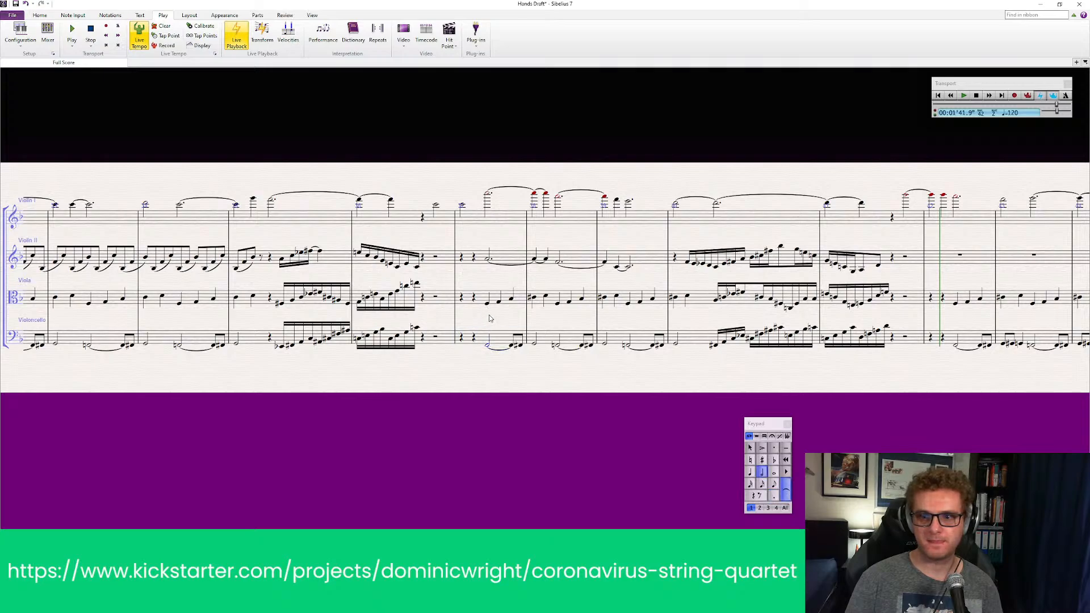
click(488, 304)
click(534, 303)
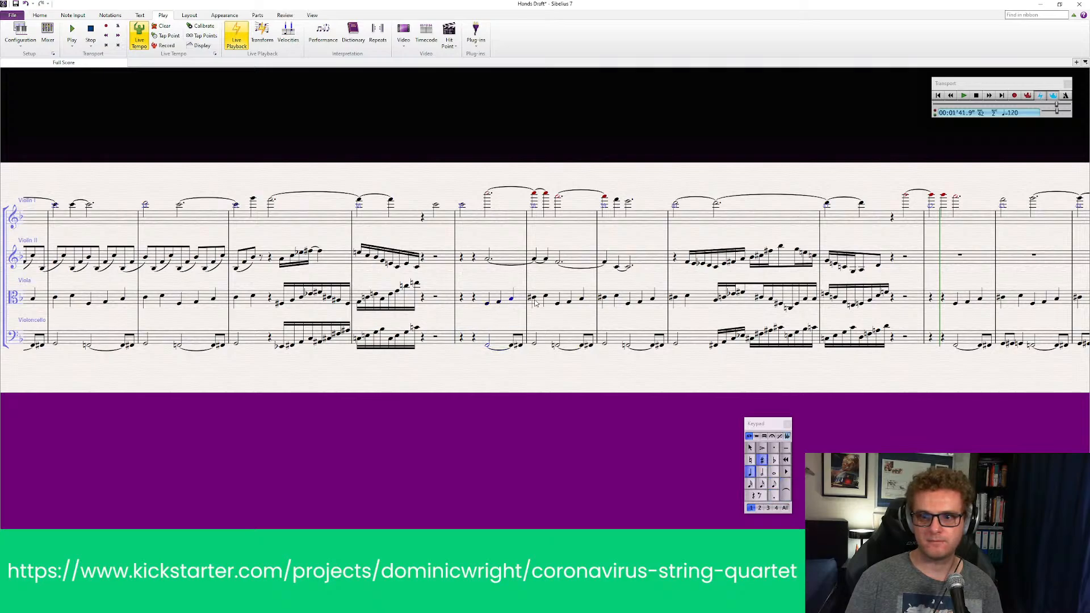
click(546, 298)
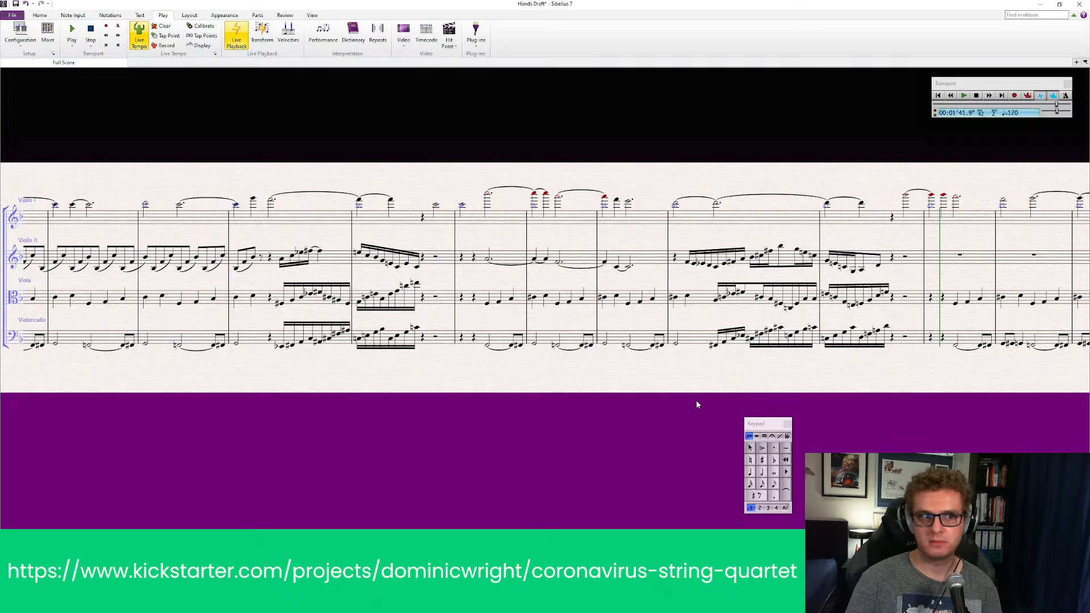
drag(697, 404, 290, 403)
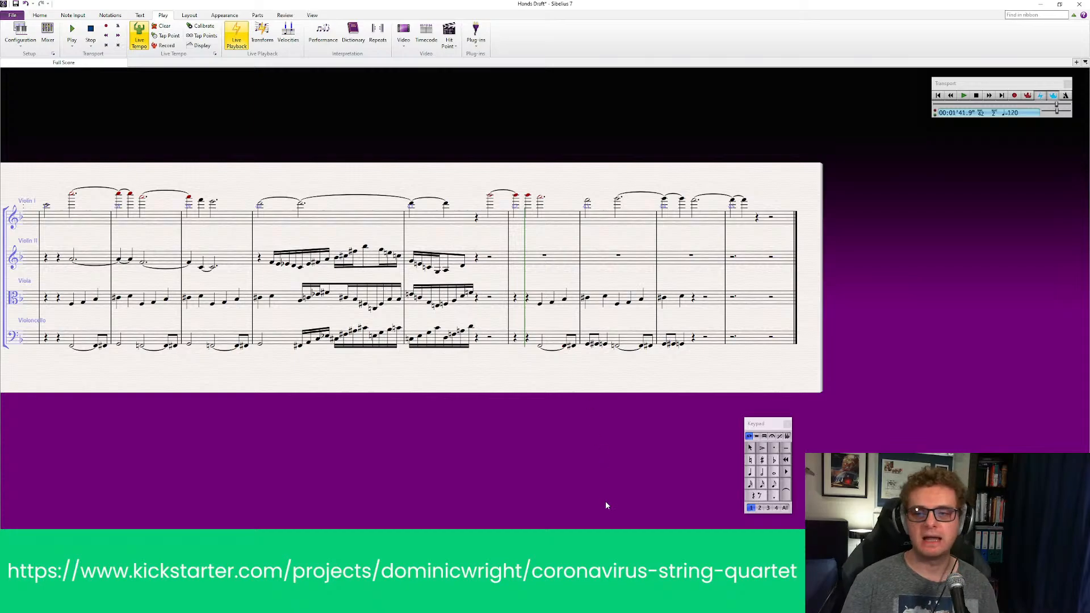
drag(571, 441, 459, 440)
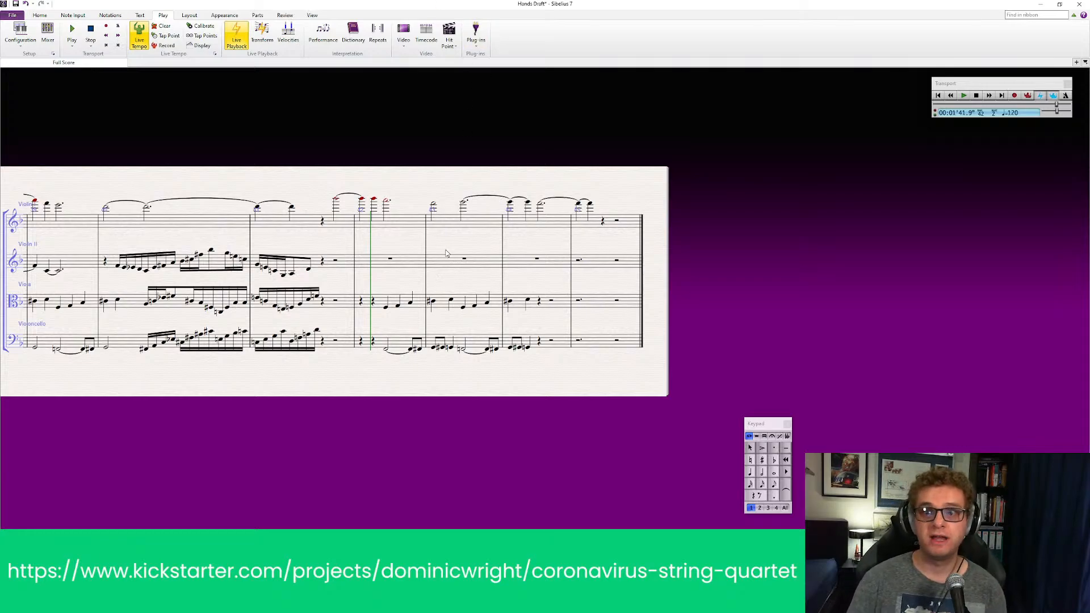
Step: Save the score and add six empty bars at its end
key(ctrl+s)
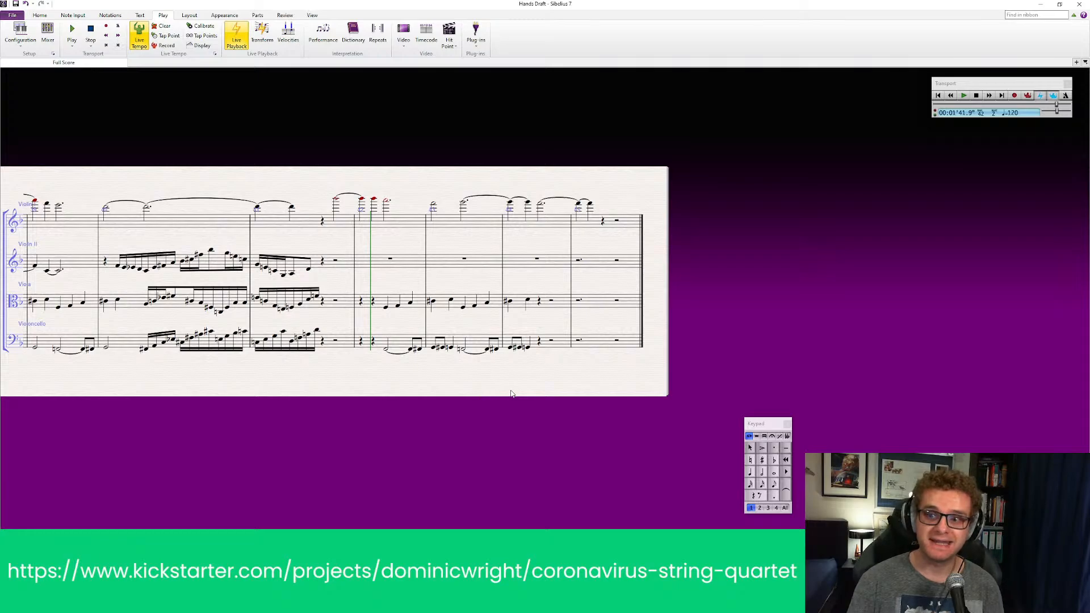
drag(512, 390, 440, 390)
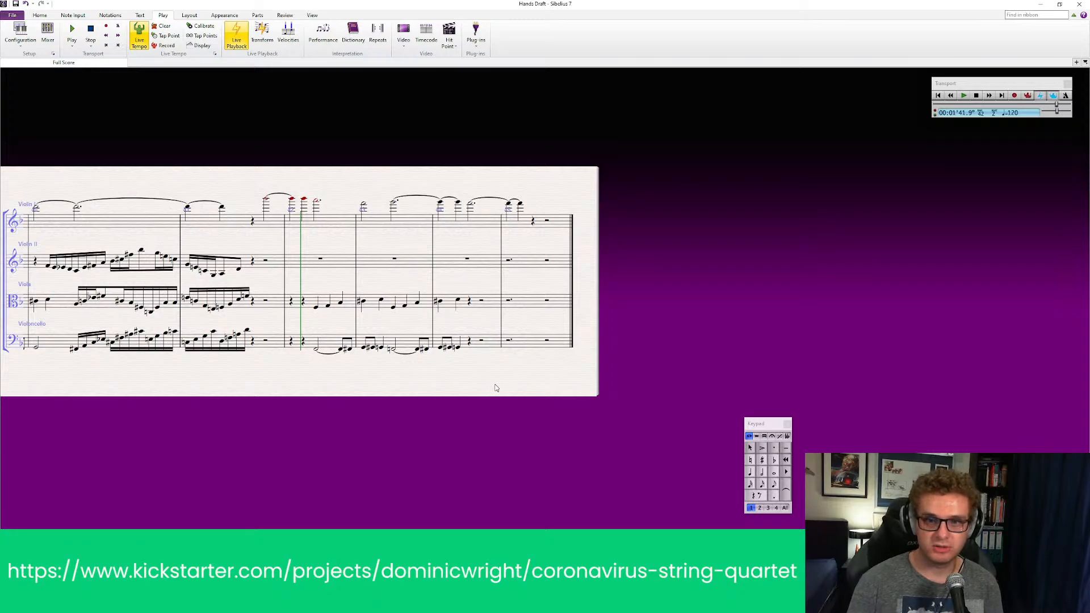
drag(545, 397, 530, 399)
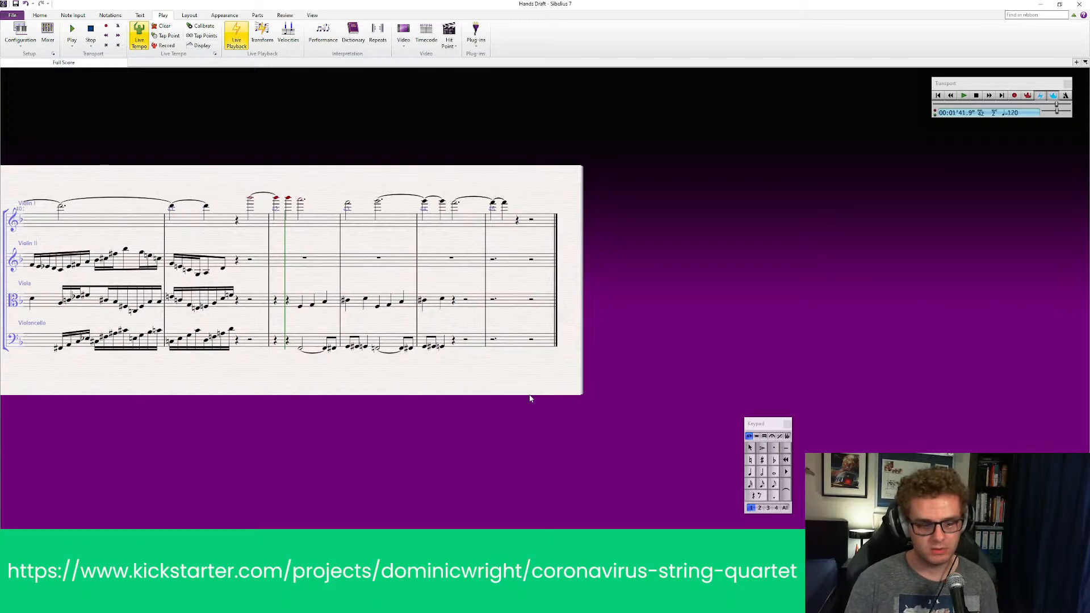
key(ctrl+b)
key(ctrl+b)
key(ctrl+b)
key(ctrl+b)
key(ctrl+b)
key(ctrl+b)
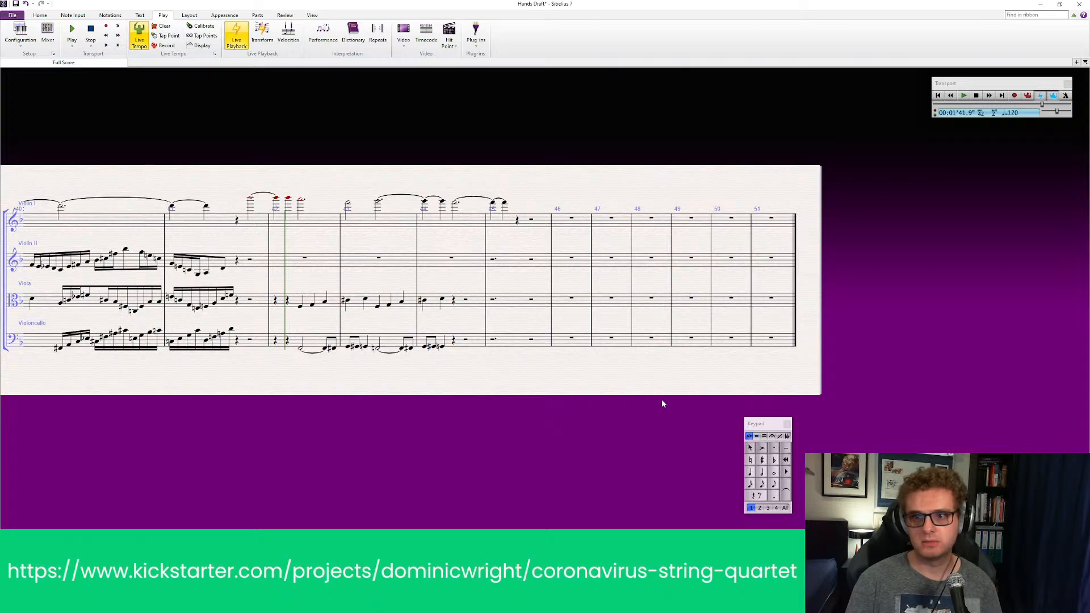
Step: Insert a 2/2 time signature across all staves at the start of bar 46
drag(662, 403, 590, 401)
drag(25, 378, 54, 380)
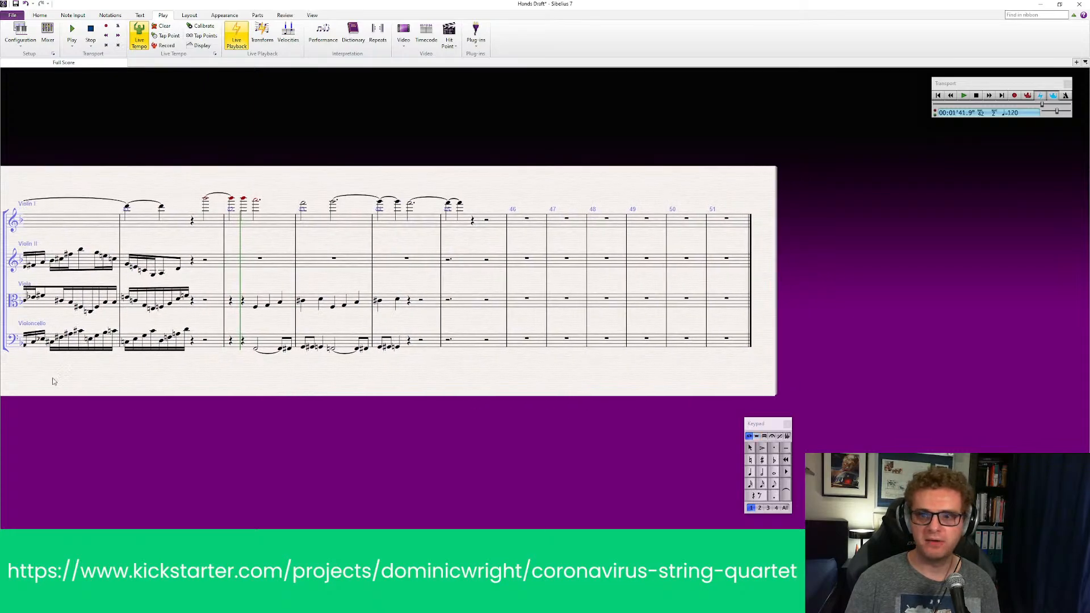
click(114, 16)
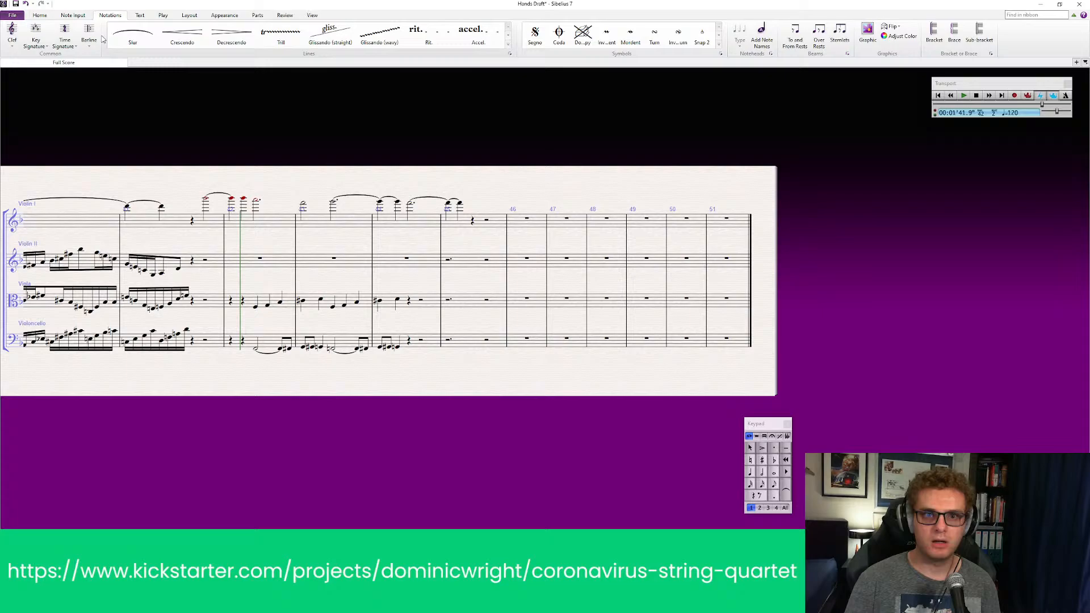
click(74, 47)
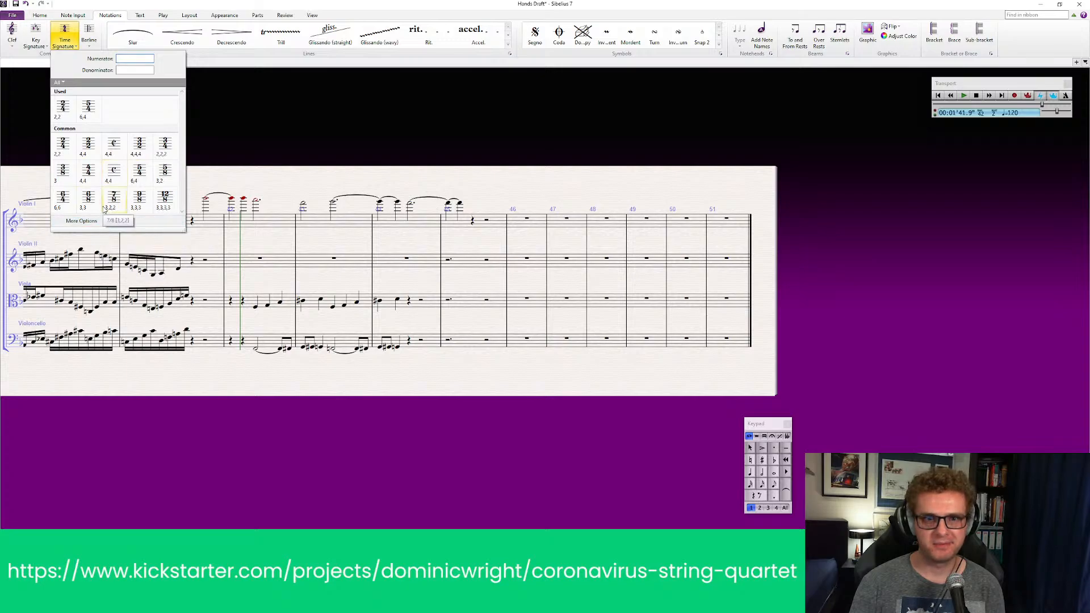
click(91, 146)
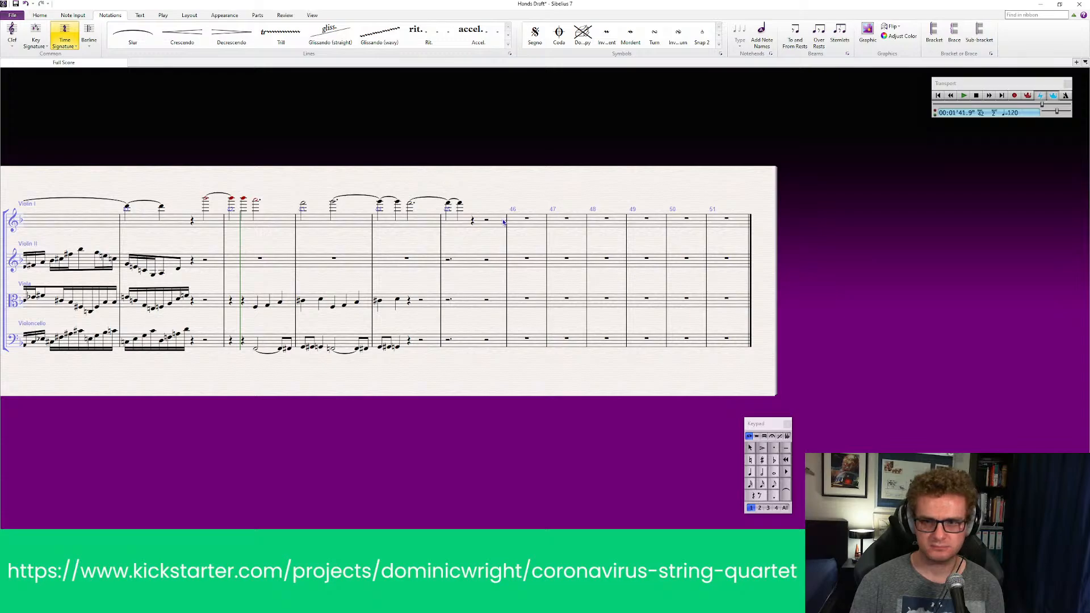
click(510, 222)
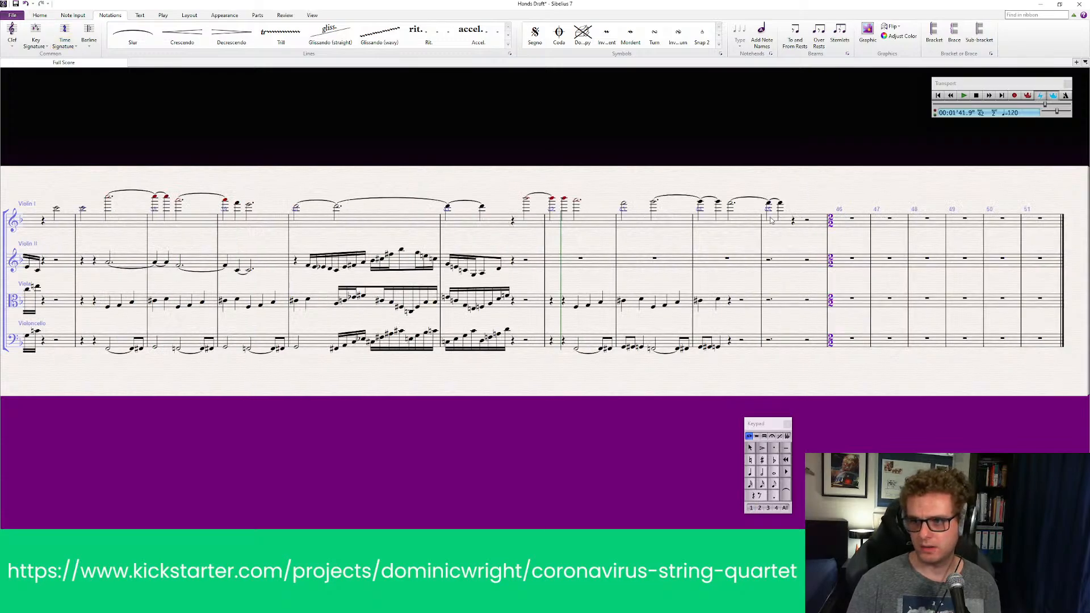
Step: Delete the whole bar directly before the 2/2 time signature, so the 2/2 section begins at bar 45
click(787, 229)
click(787, 366)
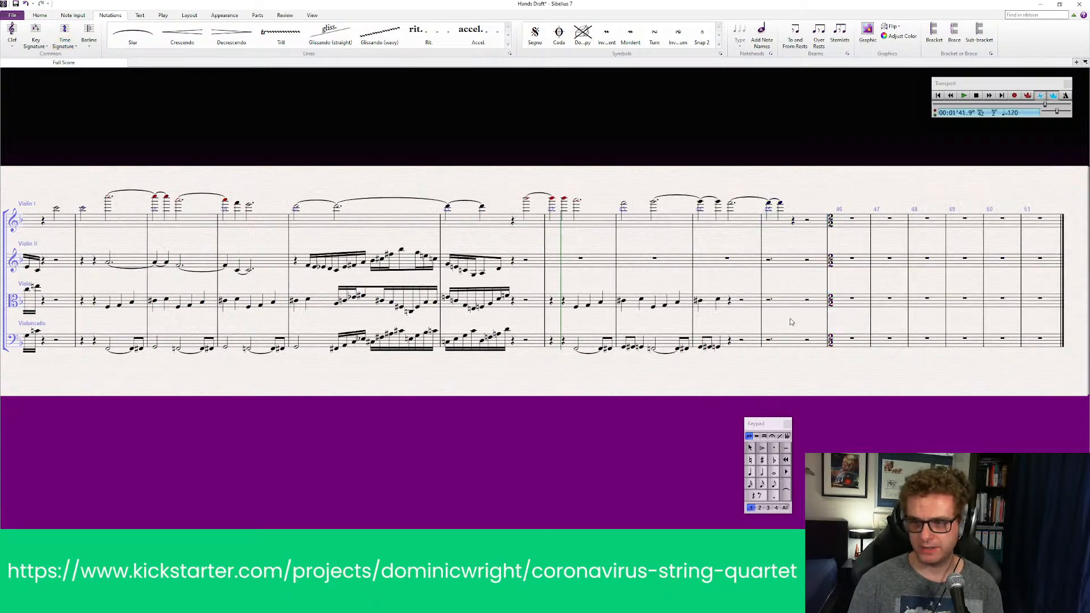
ctrl+click(793, 347)
key(Delete)
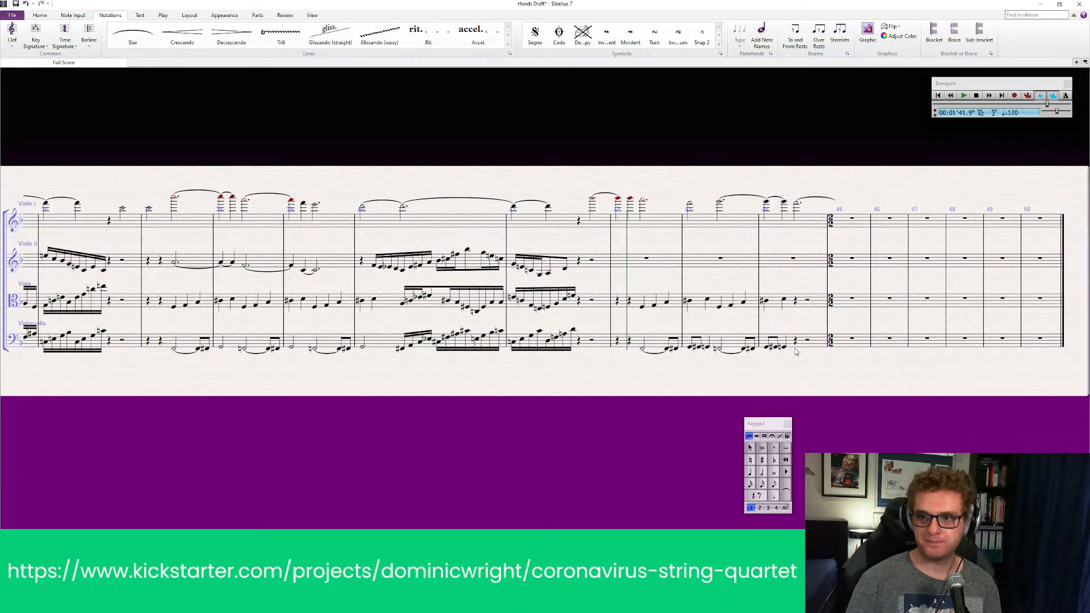
Step: Enter a whole note in Violin I in bar 45, continuing the tie from the last note of bar 44
drag(847, 376, 467, 365)
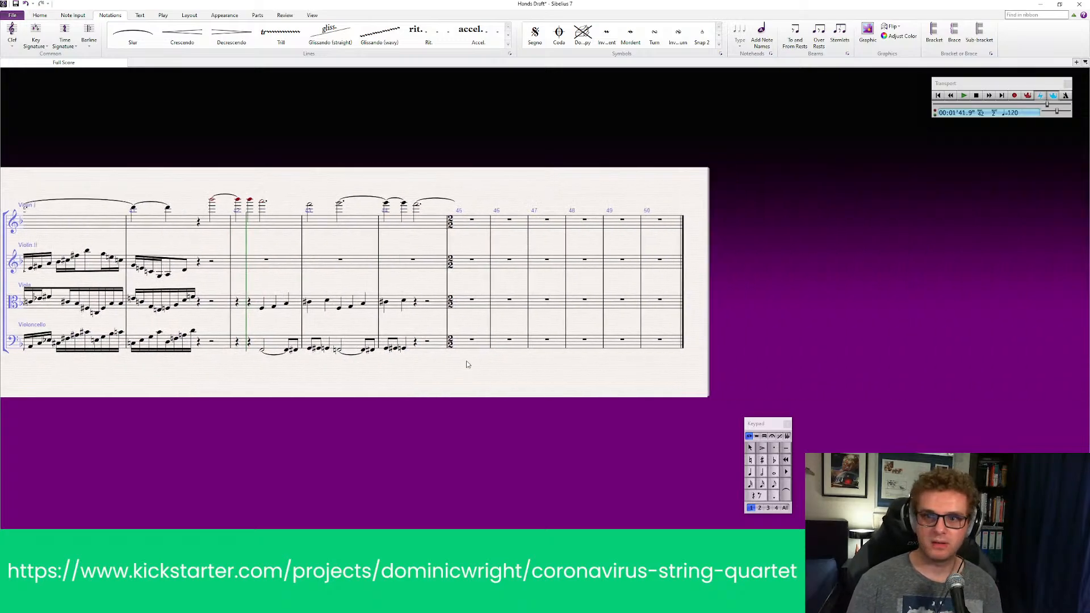
click(419, 206)
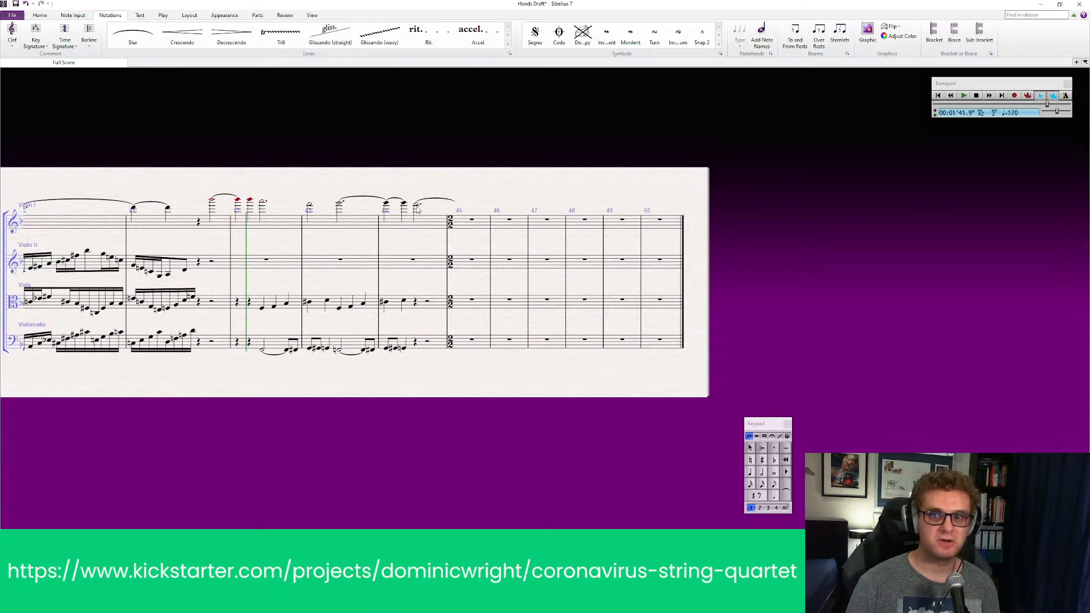
key(Escape)
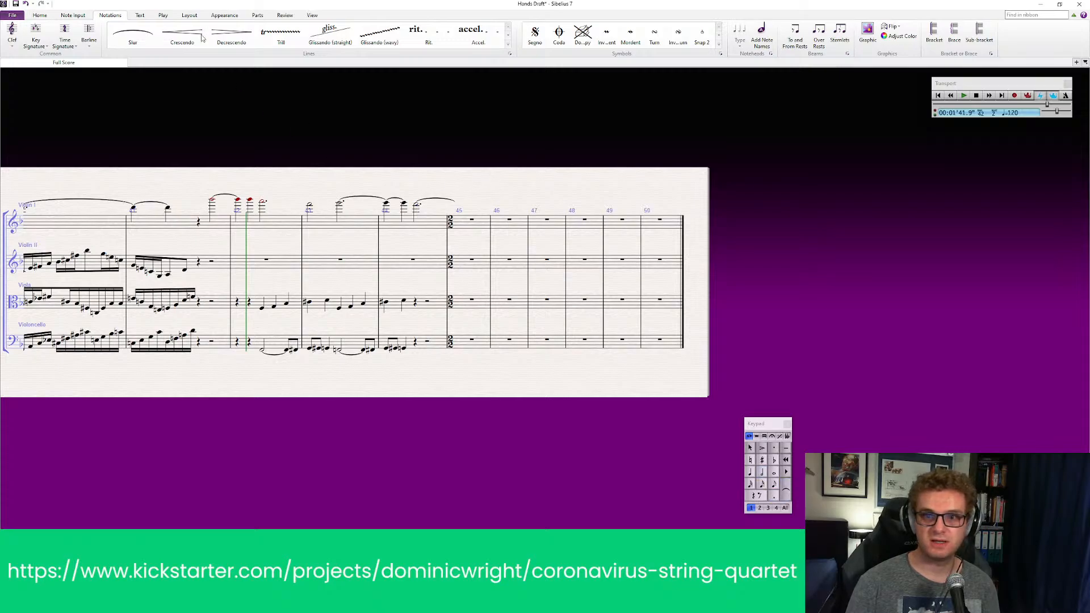
click(773, 472)
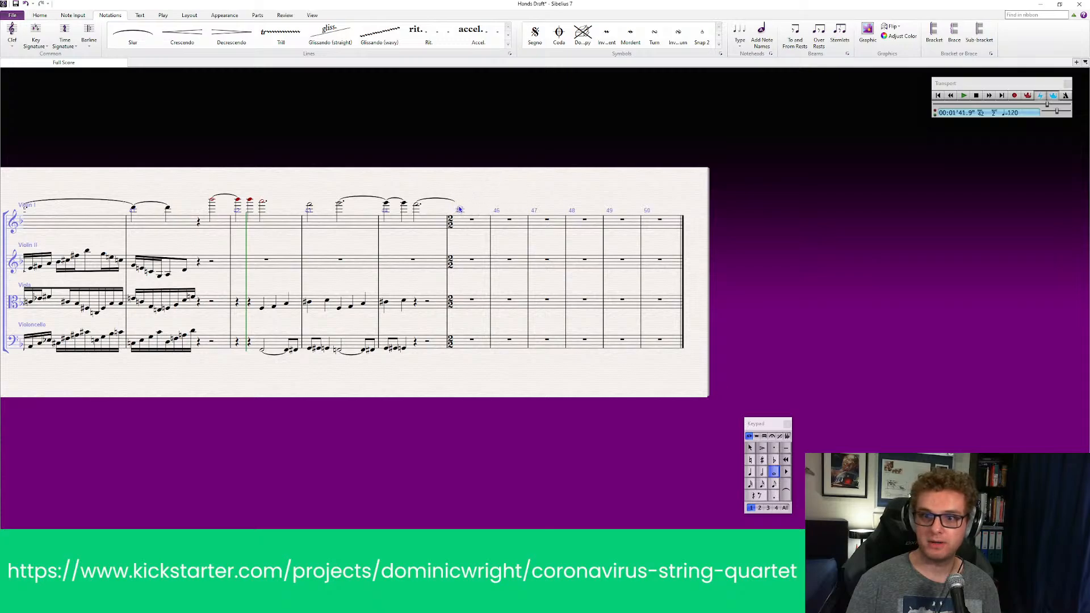
drag(458, 209, 830, 178)
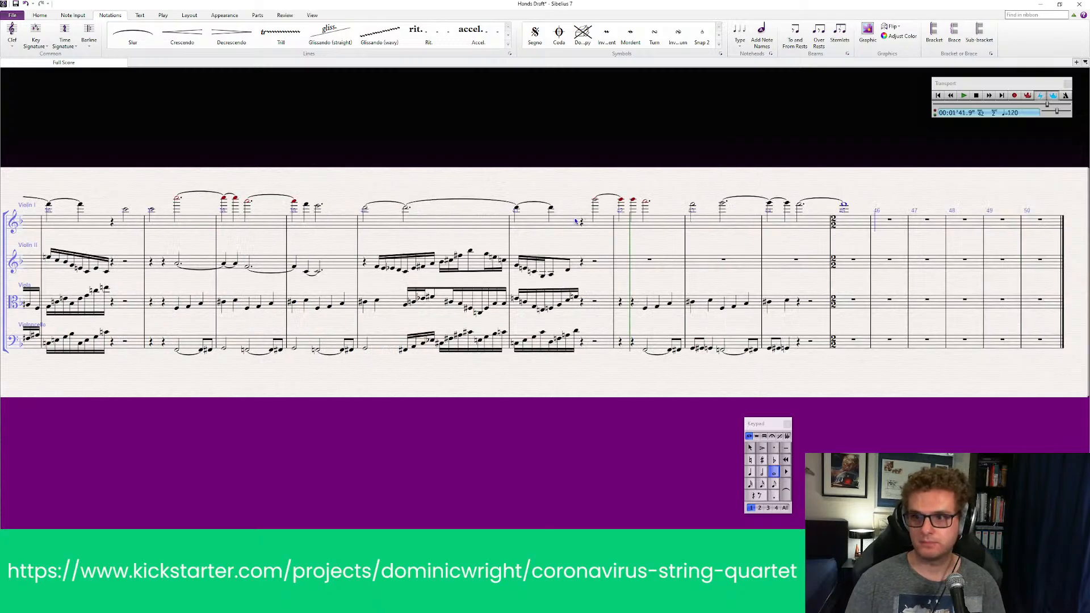
key(Escape)
click(800, 205)
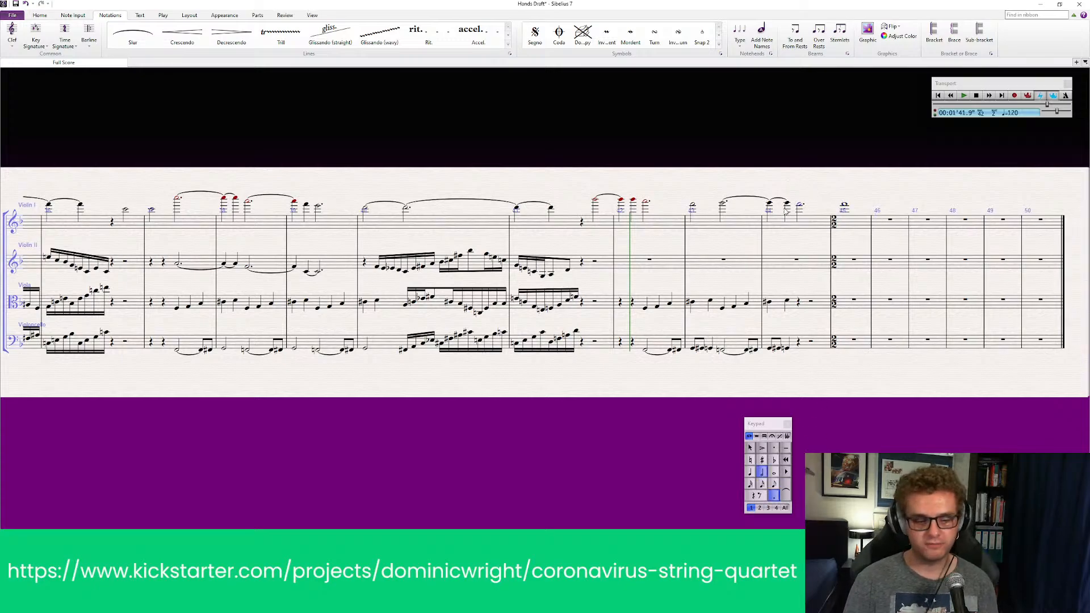
key(Escape)
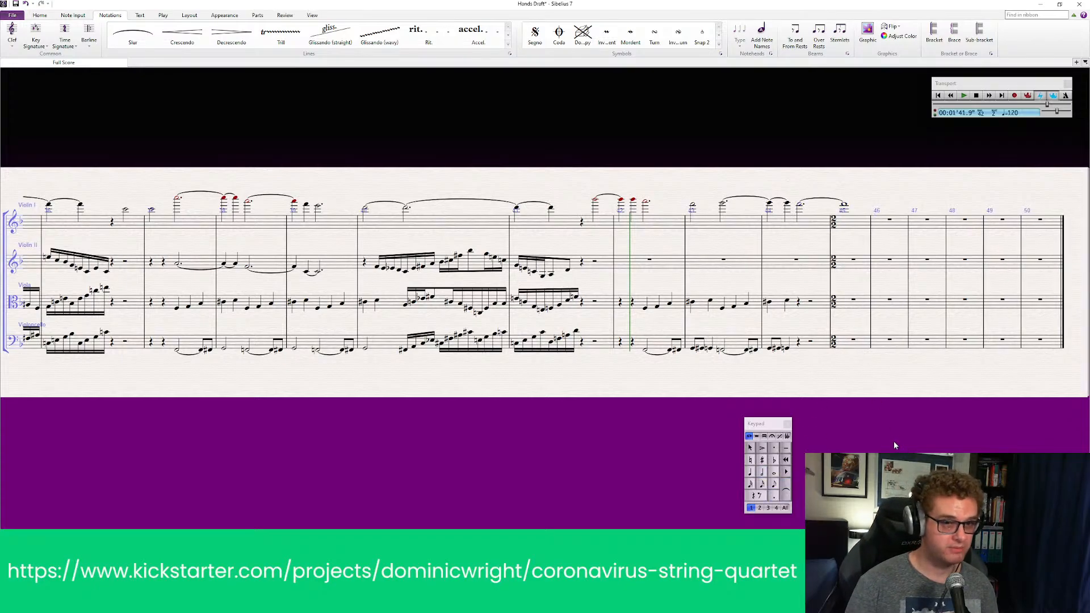
Step: Insert an A minor key signature across all staves at the start of bar 45
drag(701, 433, 390, 435)
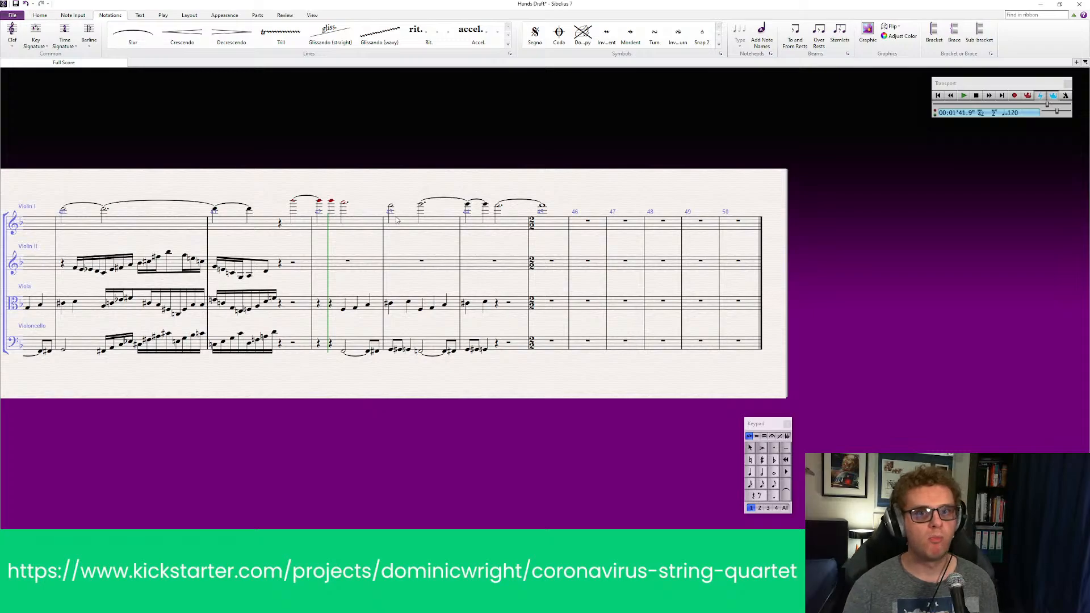
drag(512, 413, 367, 411)
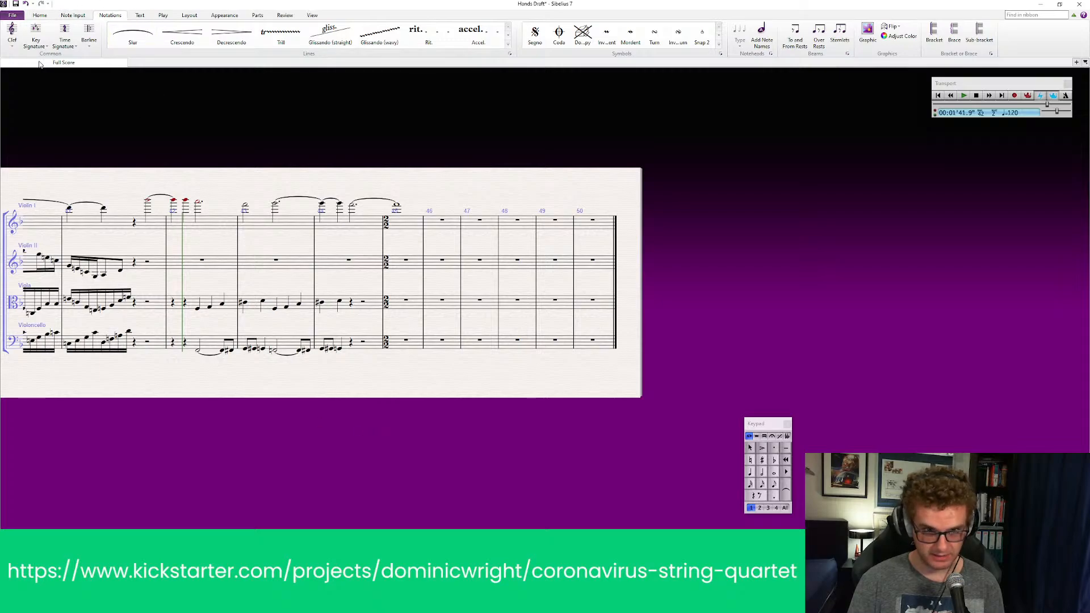
click(44, 43)
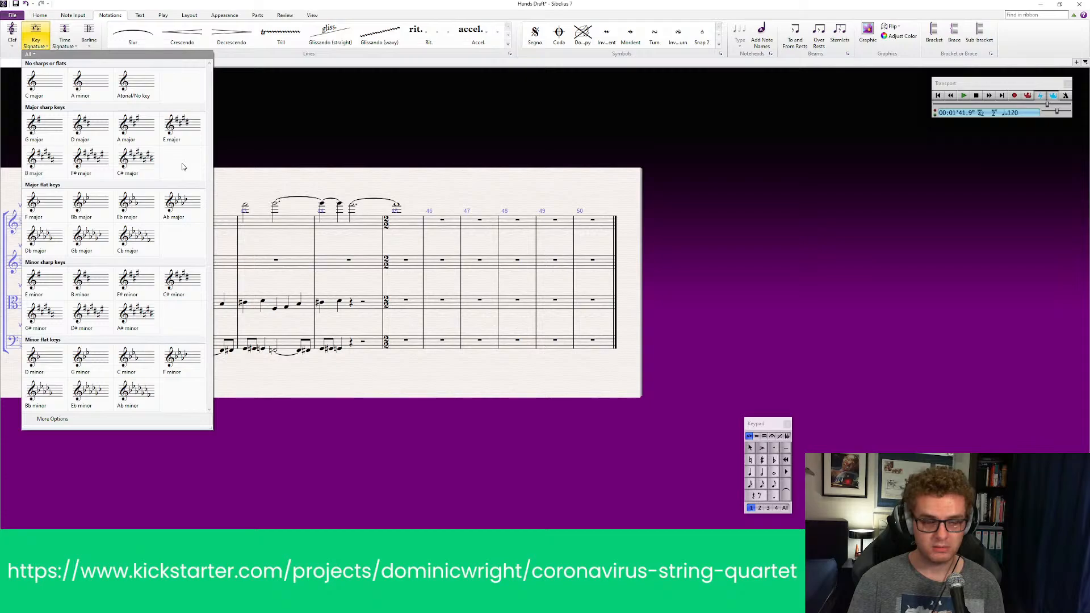
click(86, 90)
click(394, 223)
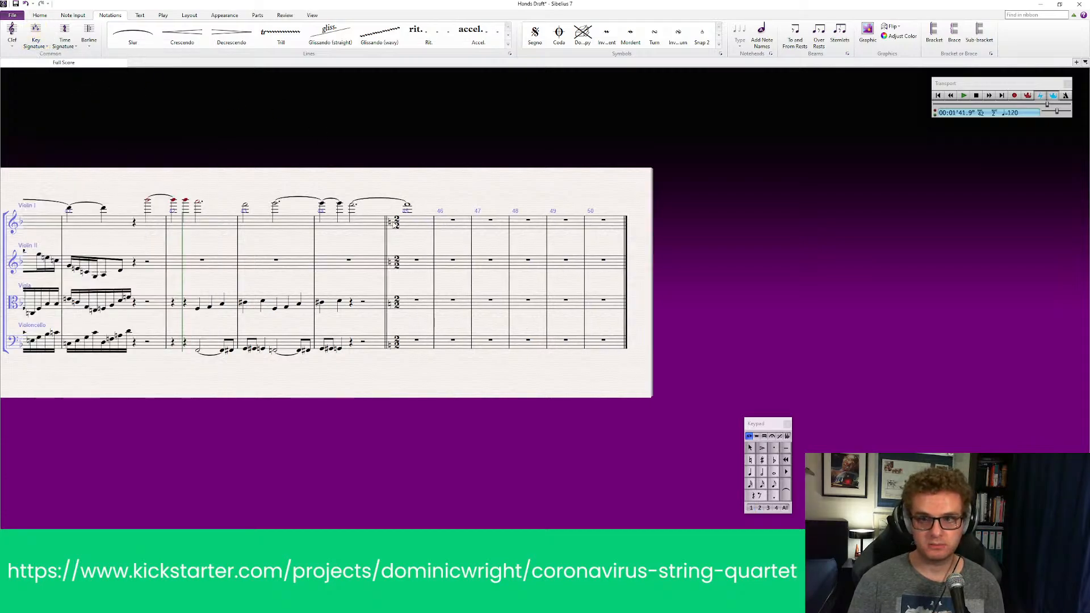
click(445, 415)
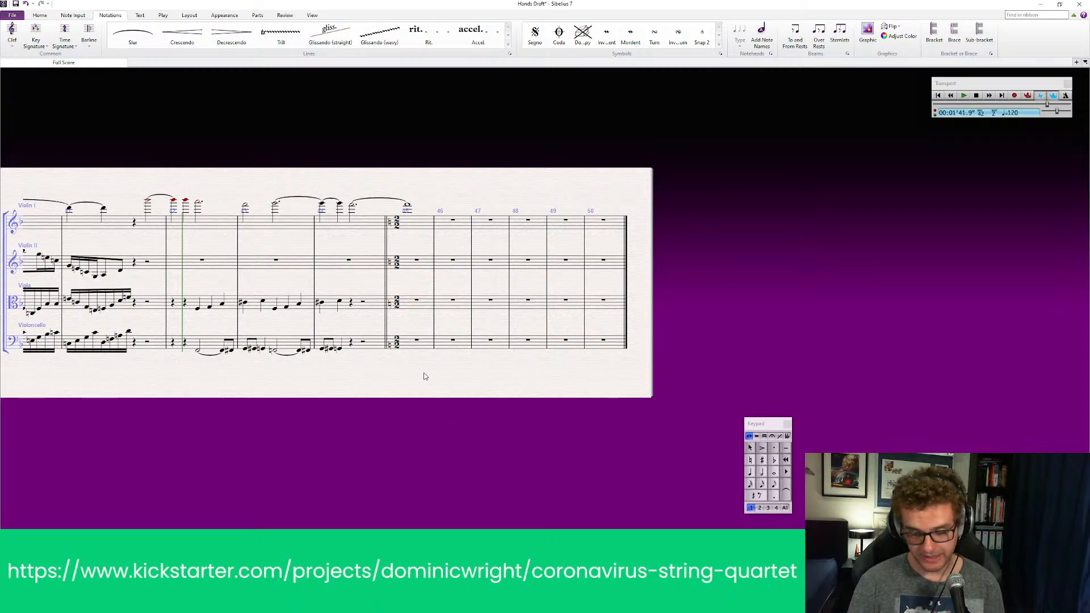
click(407, 205)
key(Escape)
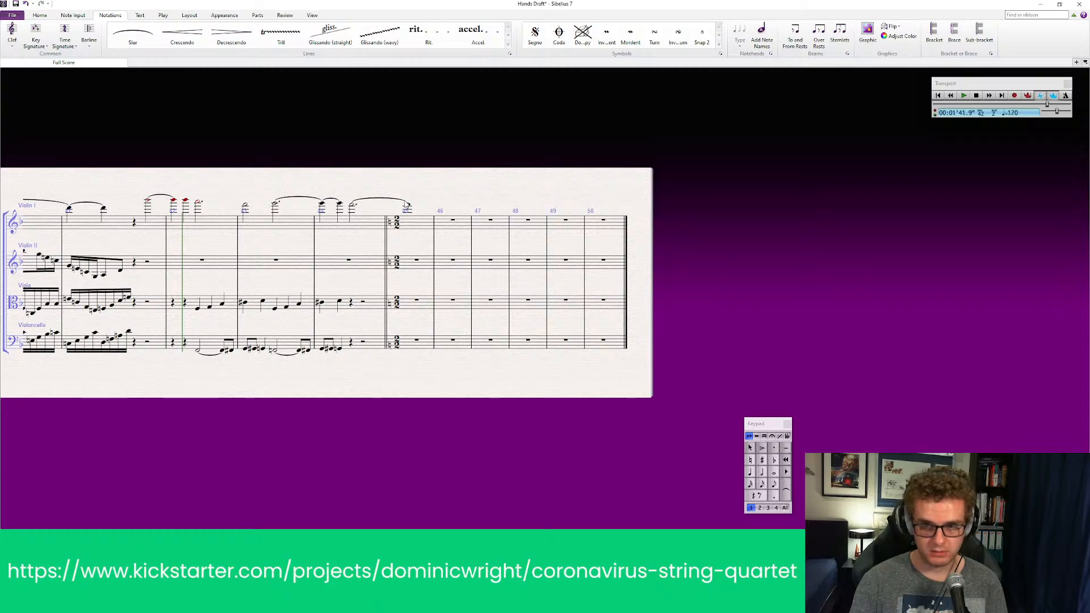
click(407, 207)
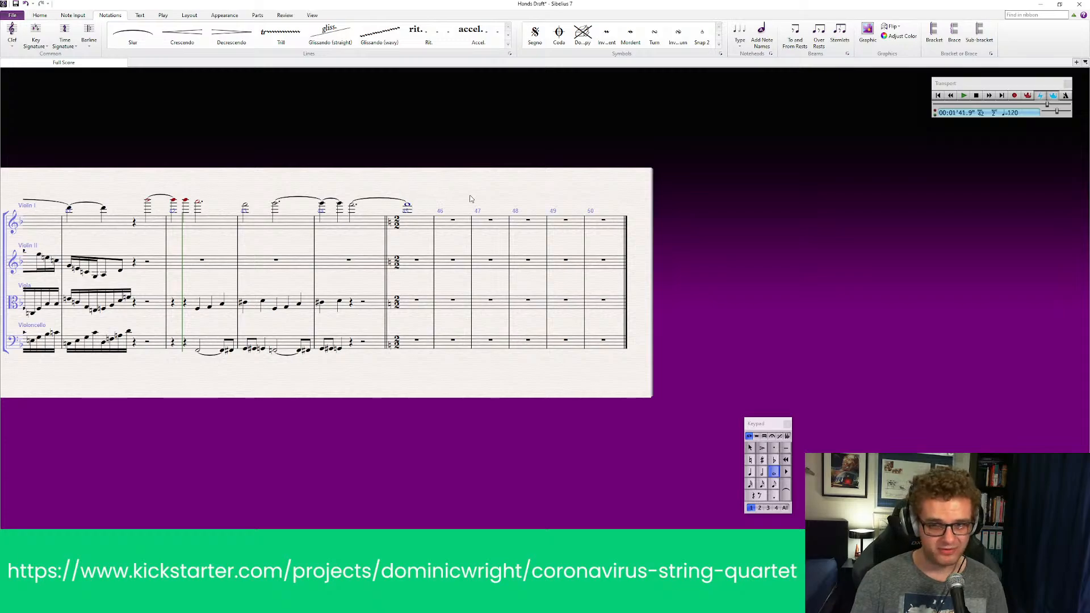
key(Escape)
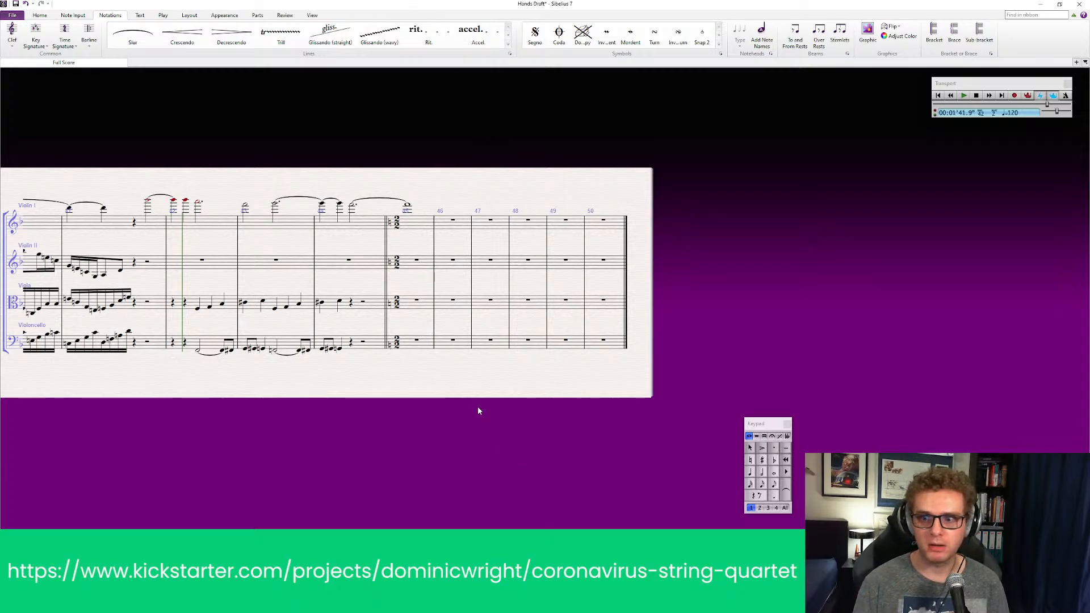
Step: Enter whole notes in Violin II and viola in bar 45, raising the Violin II note by an octave
click(774, 472)
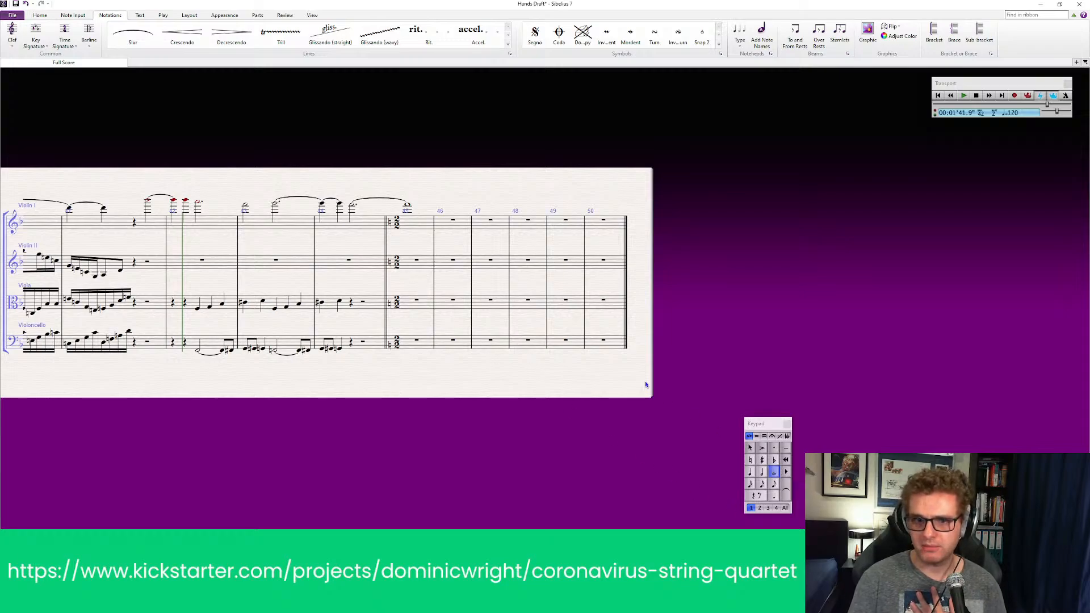
click(406, 260)
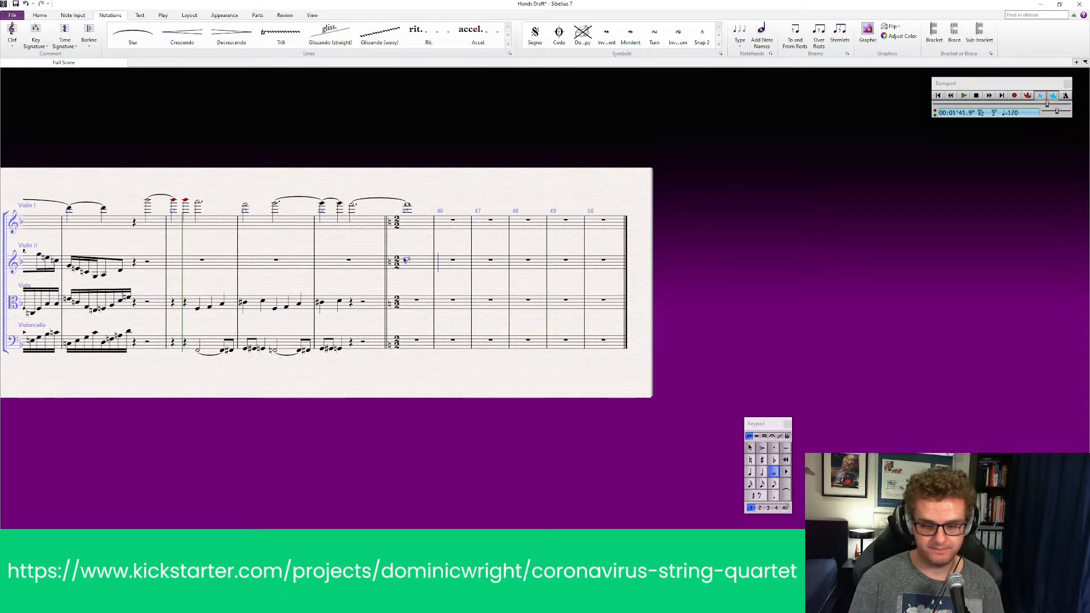
key(ctrl+Up)
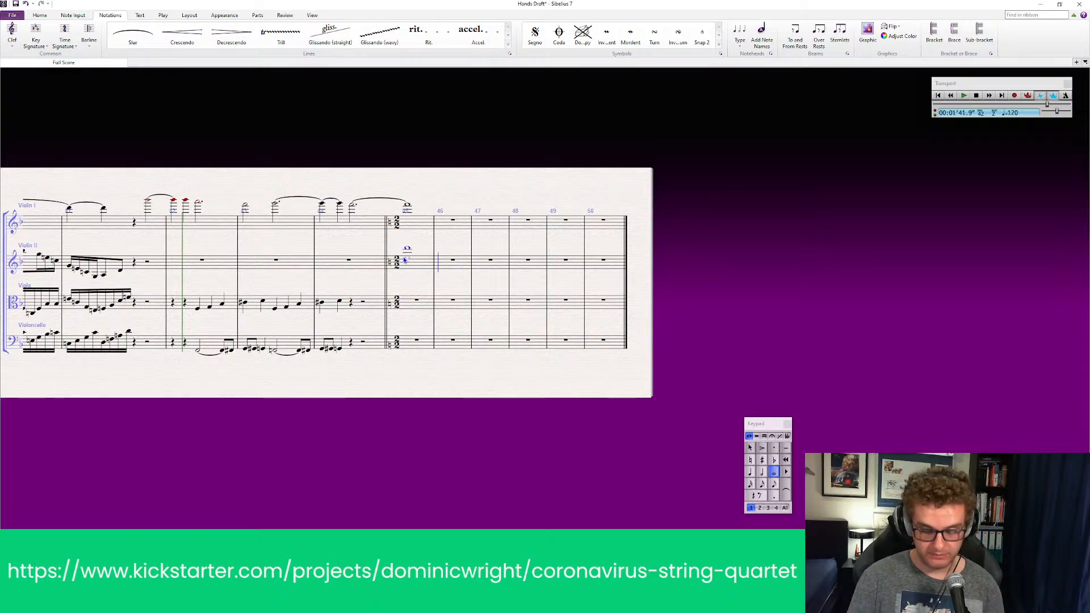
click(403, 306)
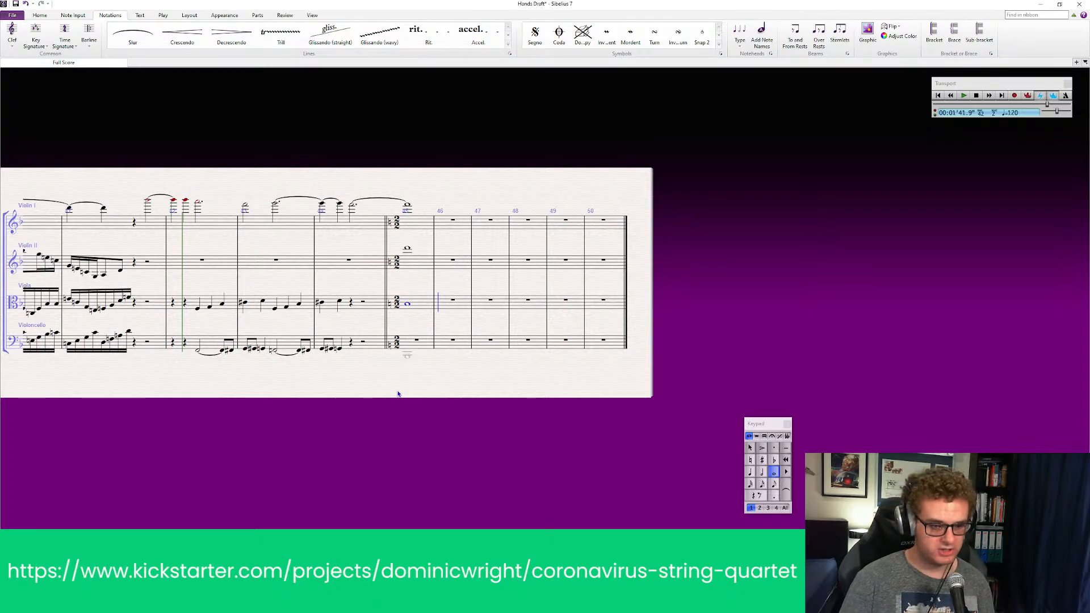
Step: Insert a tenor clef in the cello staff at the start of bar 45
click(17, 45)
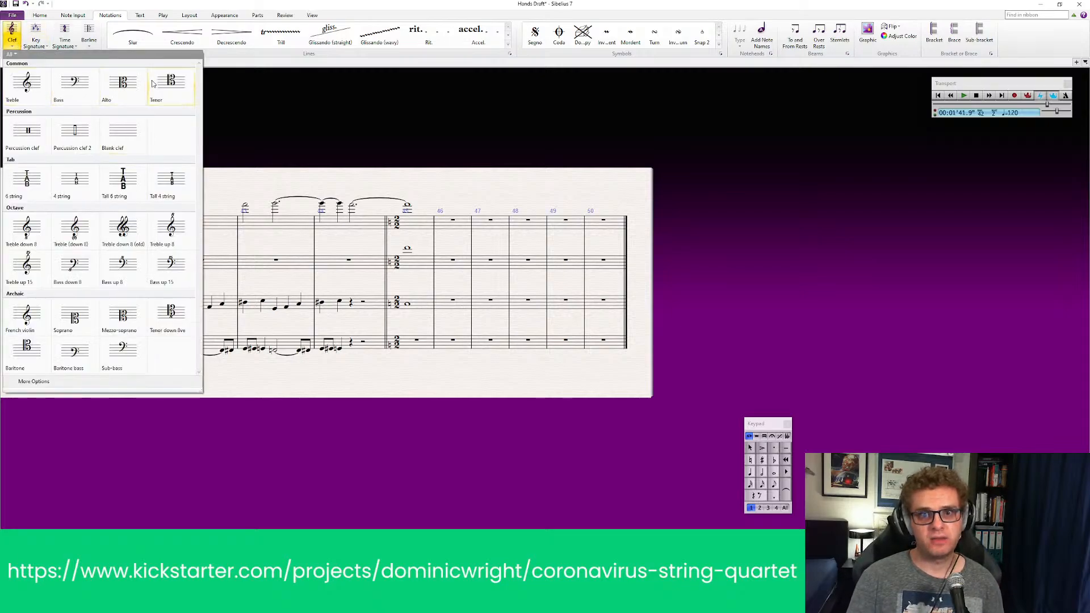
click(179, 83)
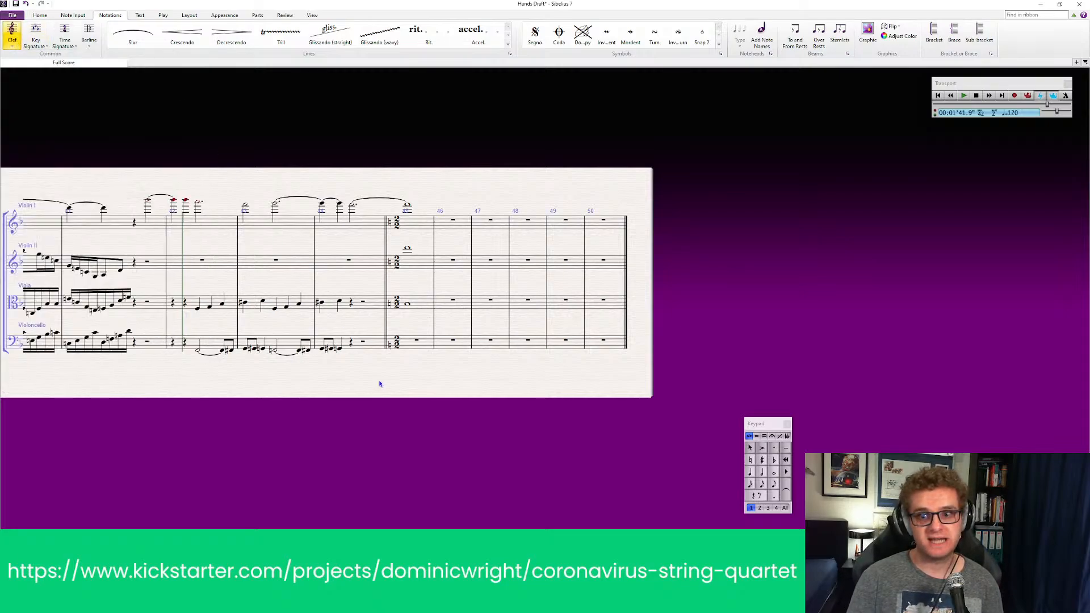
click(390, 339)
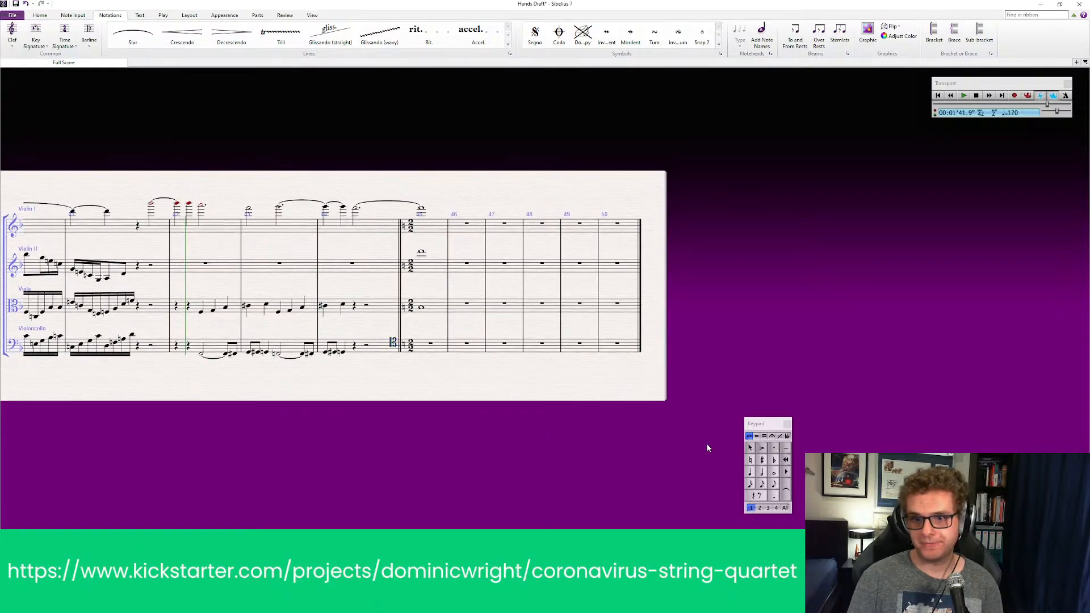
click(774, 473)
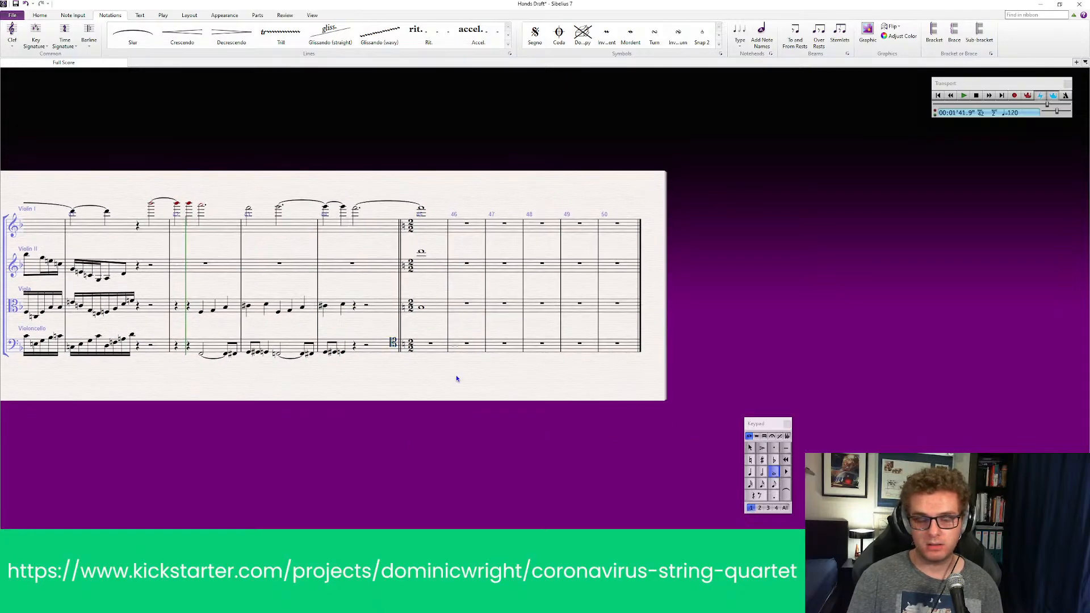
key(Escape)
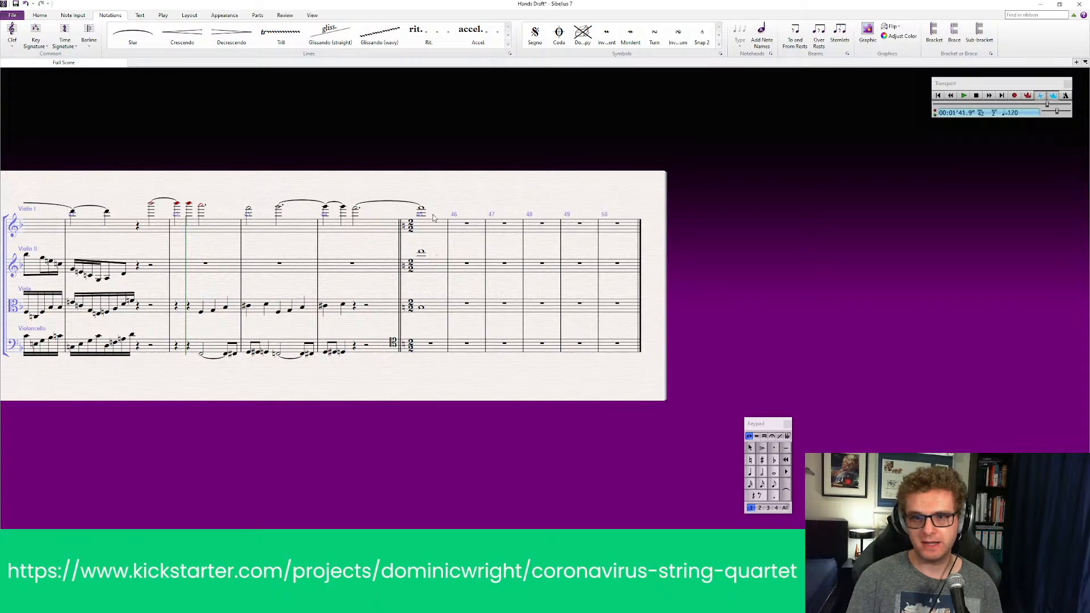
Step: Shorten Violin I's note in bar 45 to a half note and enter a whole note at the same pitch in bar 46
click(422, 212)
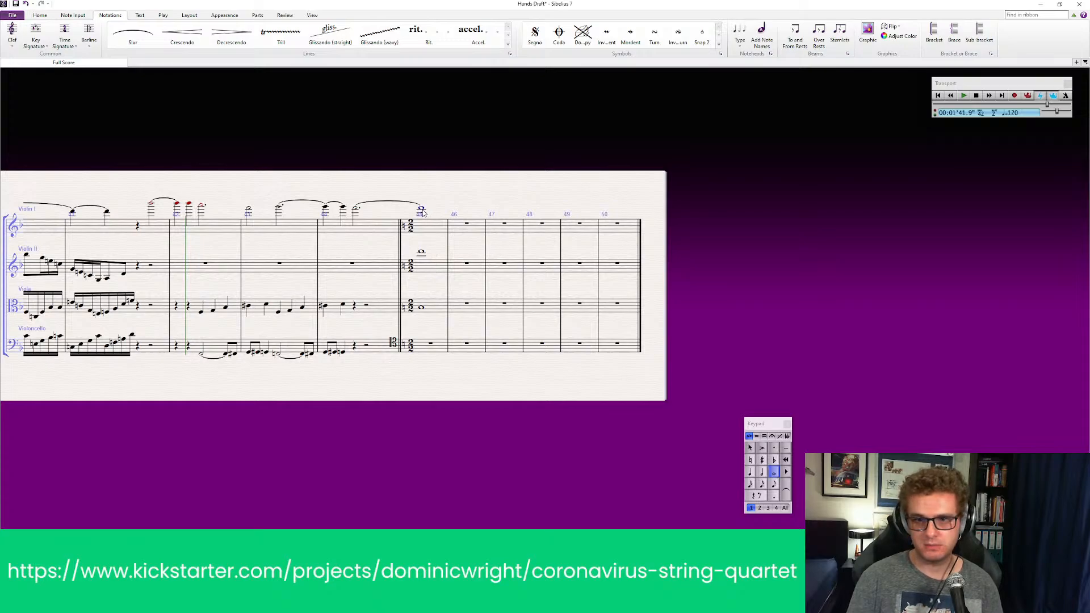
click(761, 473)
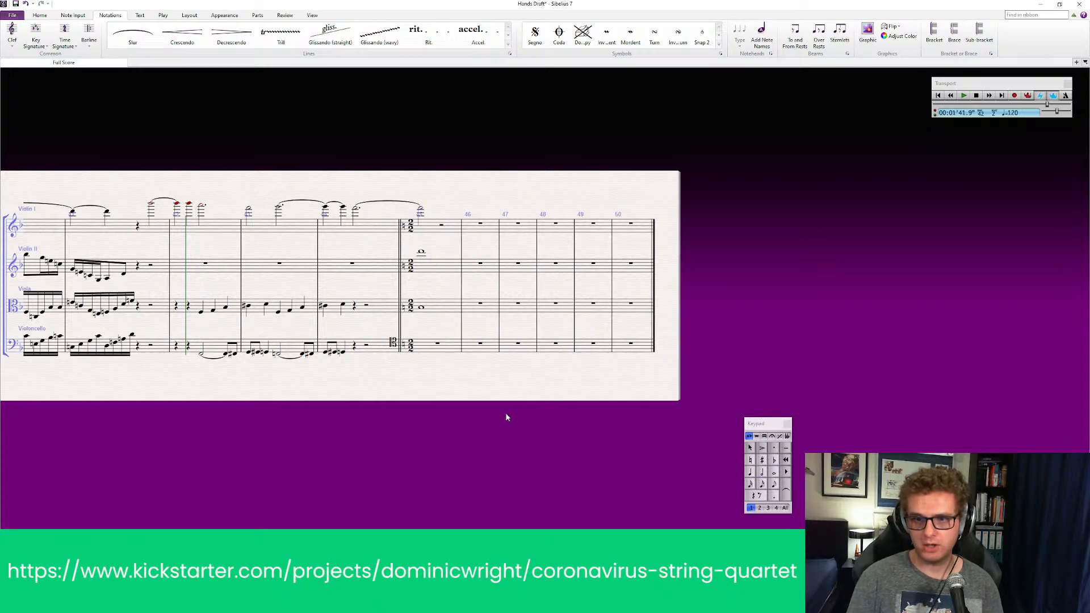
click(773, 474)
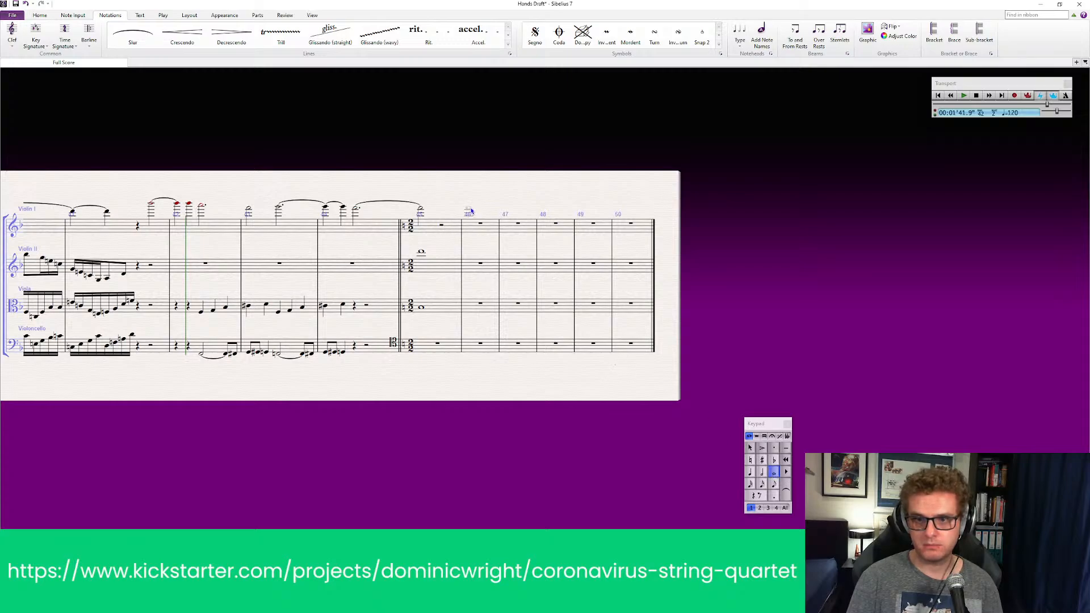
click(470, 211)
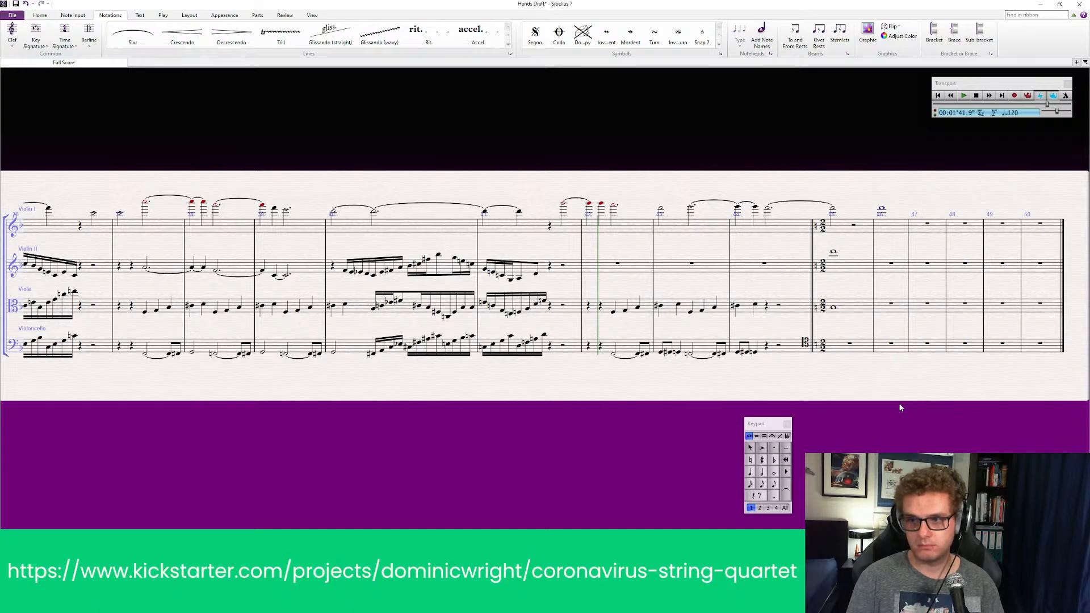
Step: Enter whole notes in Violin II and viola in bar 46 at the same pitches as in bar 45
click(774, 476)
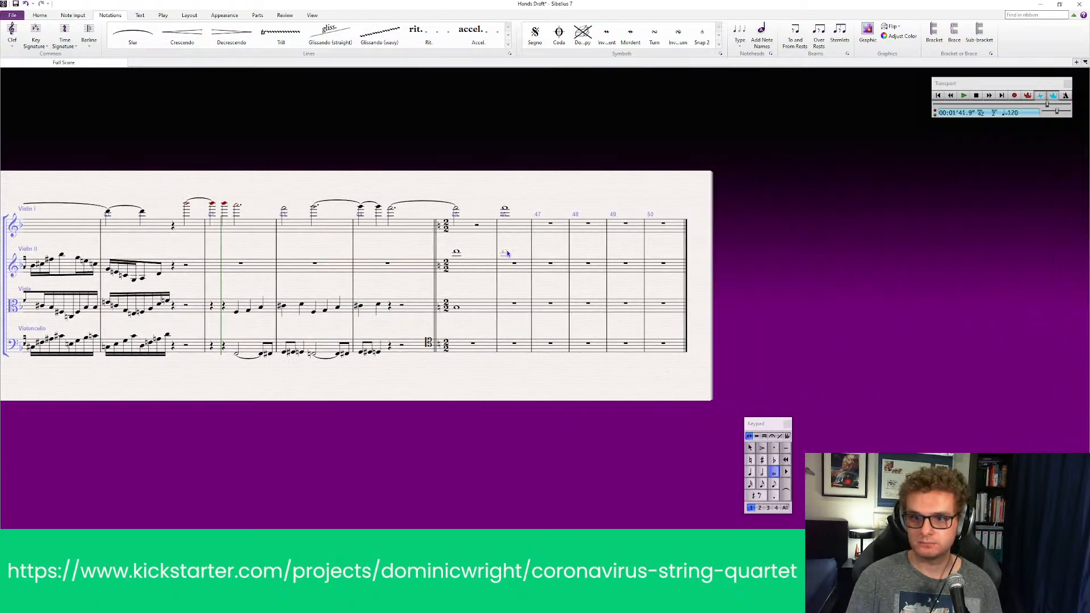
click(503, 306)
key(Escape)
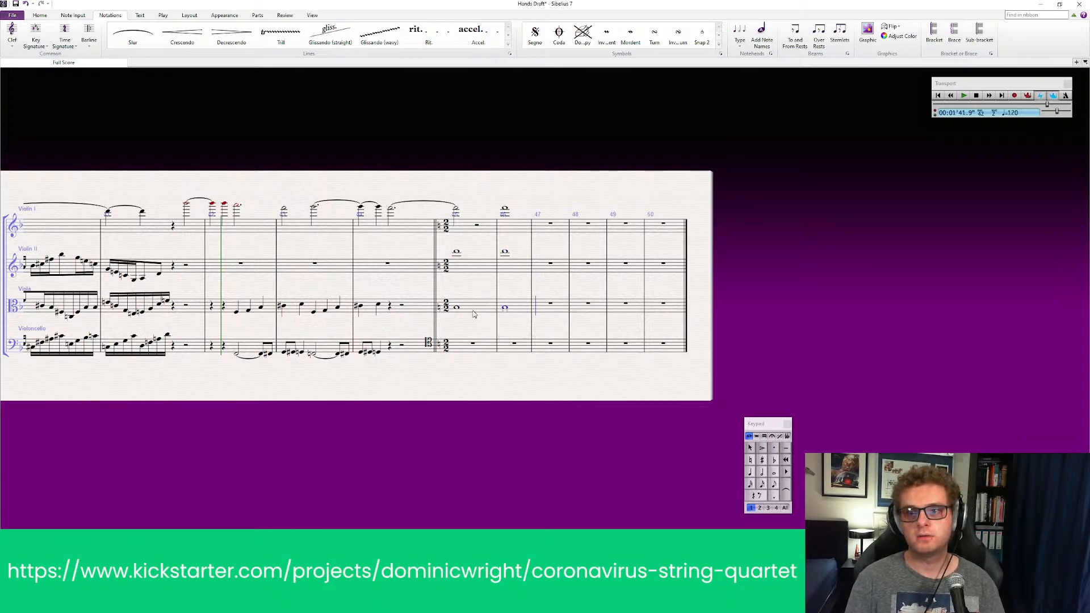
Step: Delete the viola's whole note in bar 45, leaving that bar empty
click(488, 310)
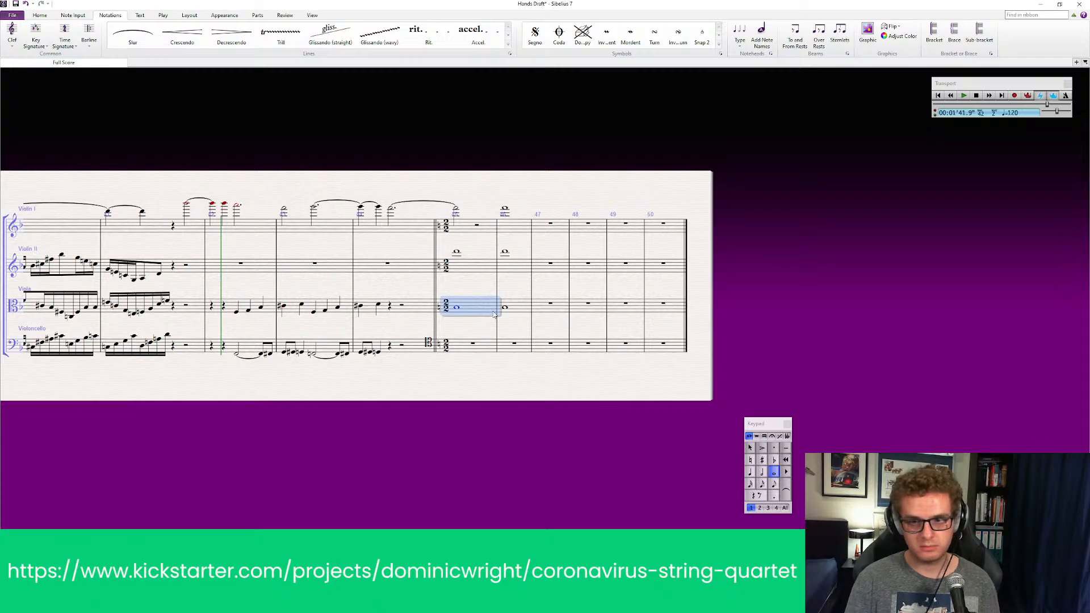
key(Delete)
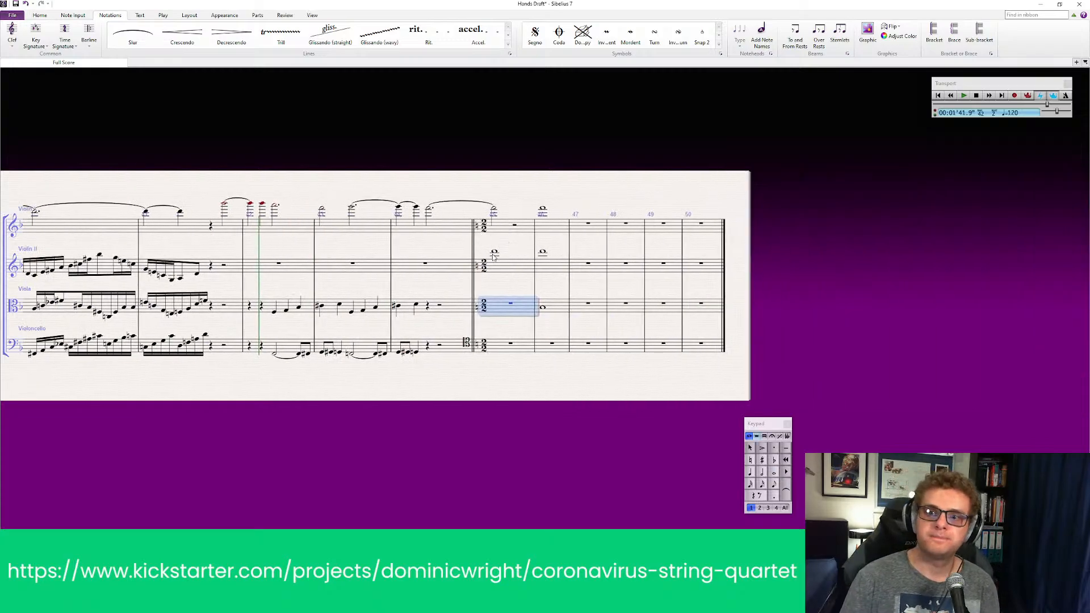
click(494, 252)
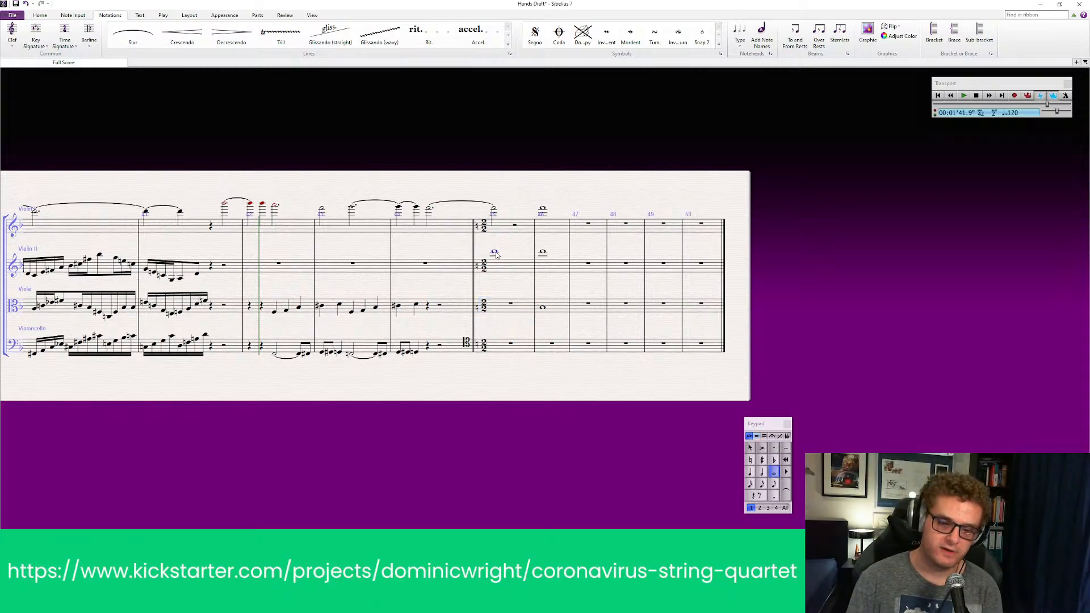
click(542, 308)
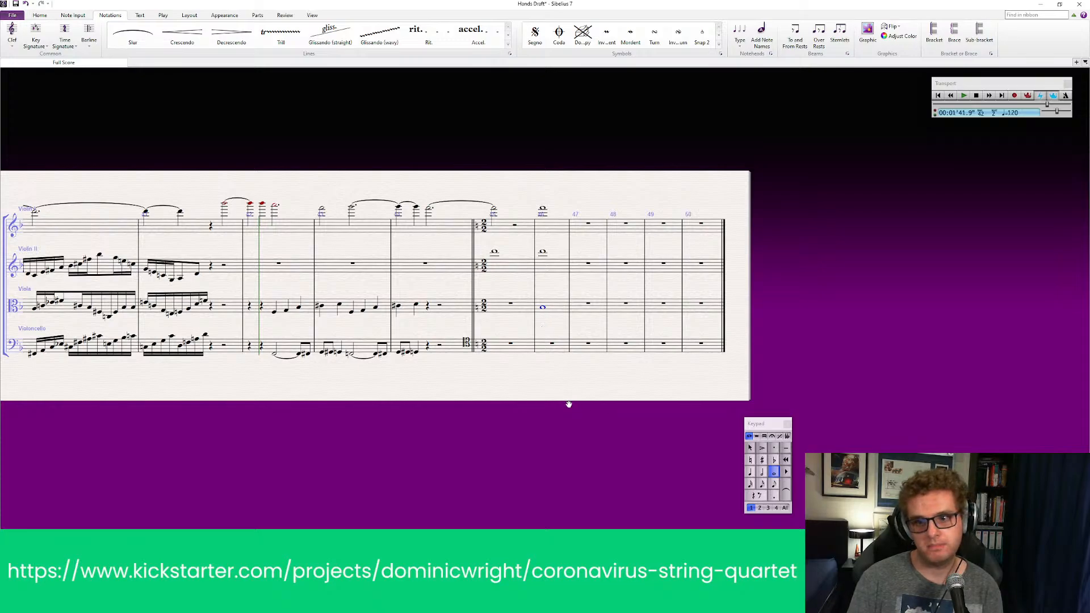
Step: Enter a whole note with a sharp in the cello staff in bar 47
drag(569, 405, 472, 403)
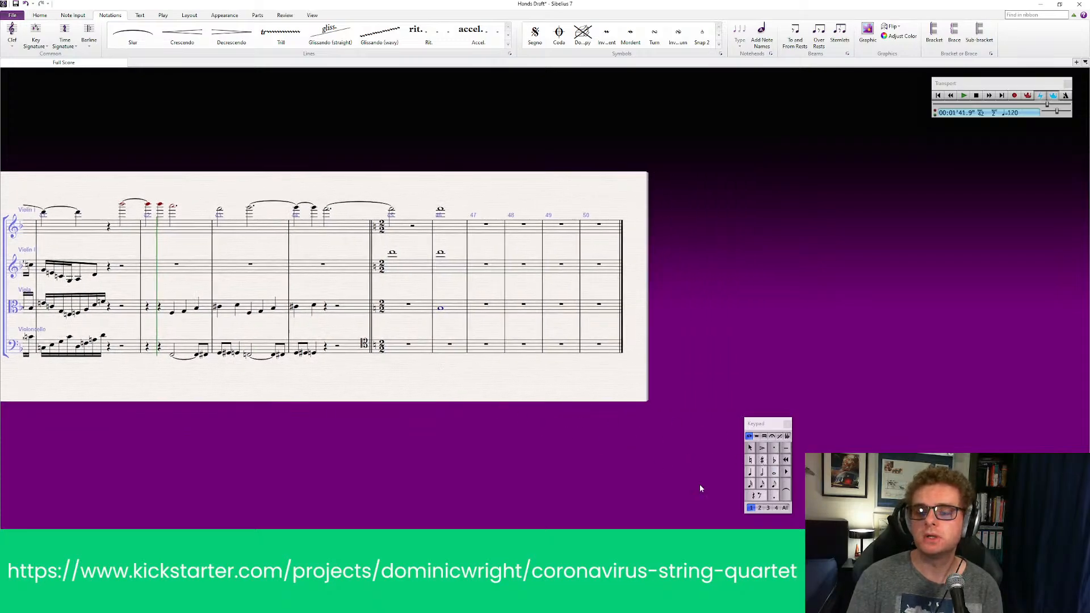
click(773, 472)
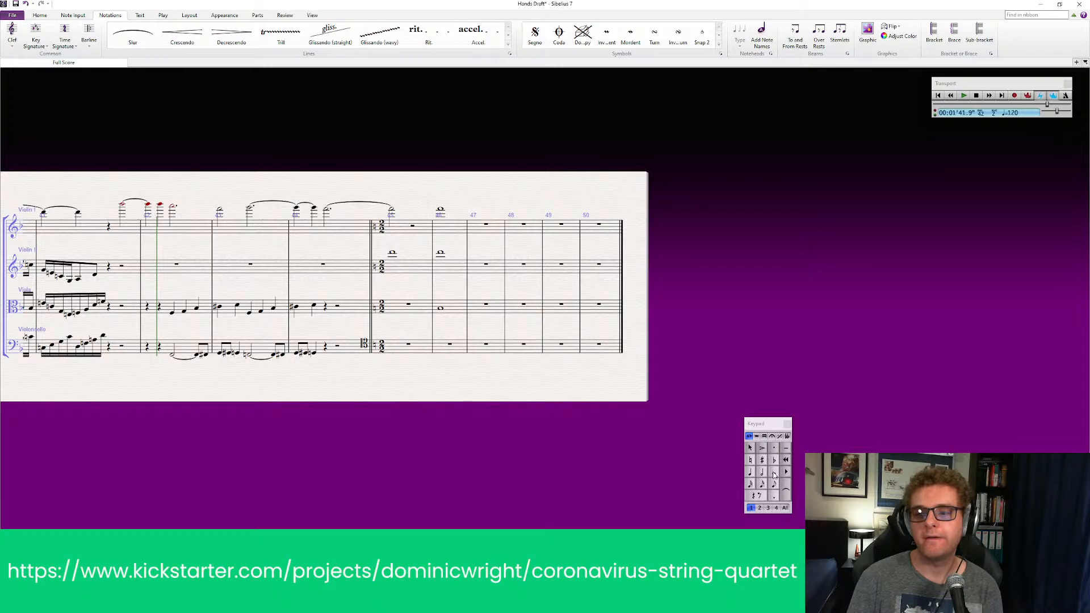
click(440, 338)
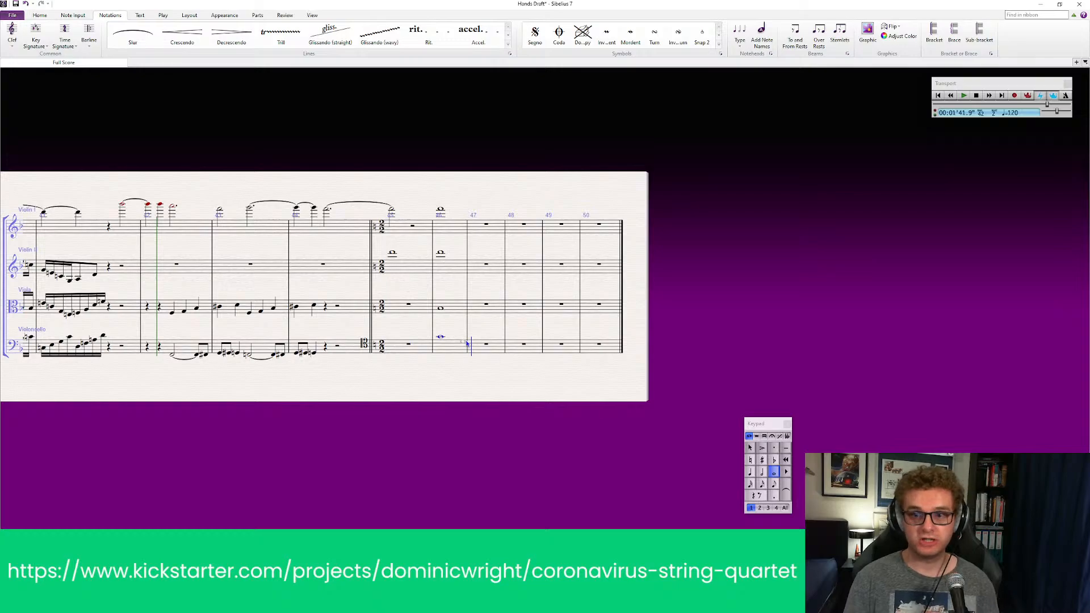
key(ctrl+z)
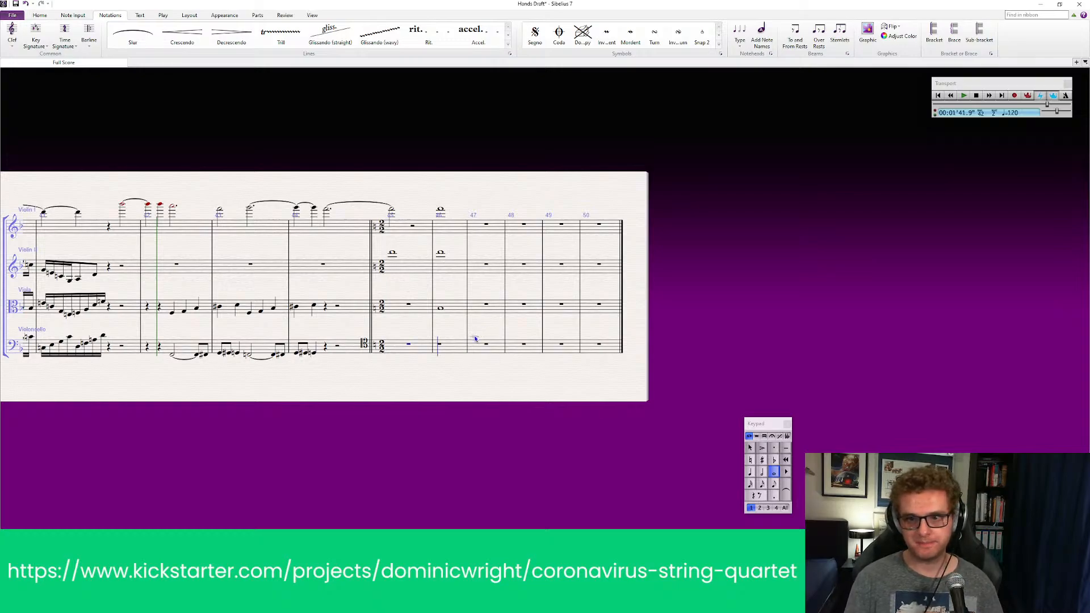
click(476, 339)
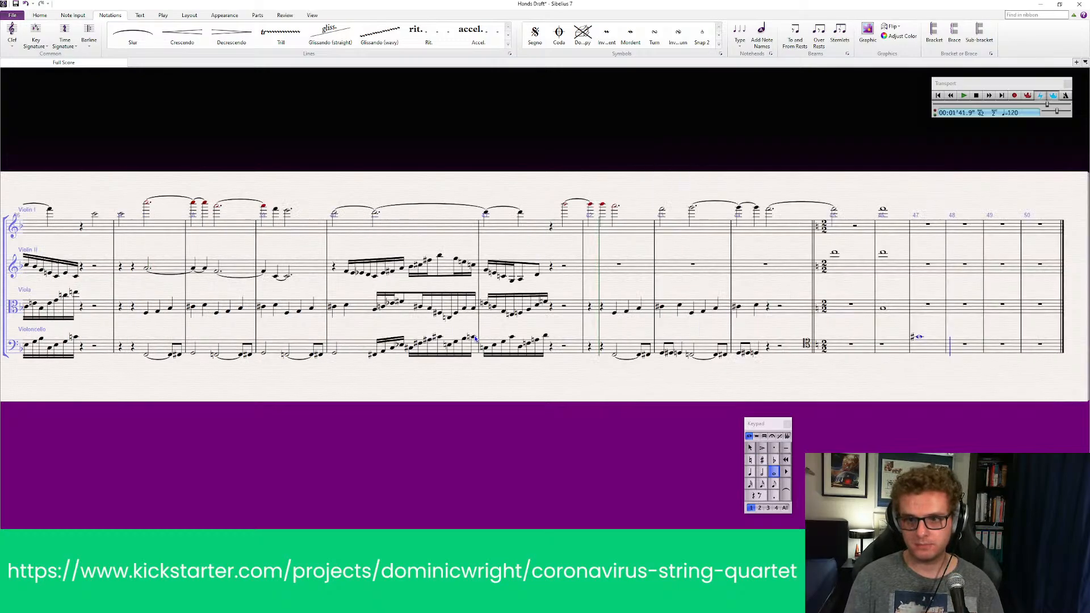
key(Escape)
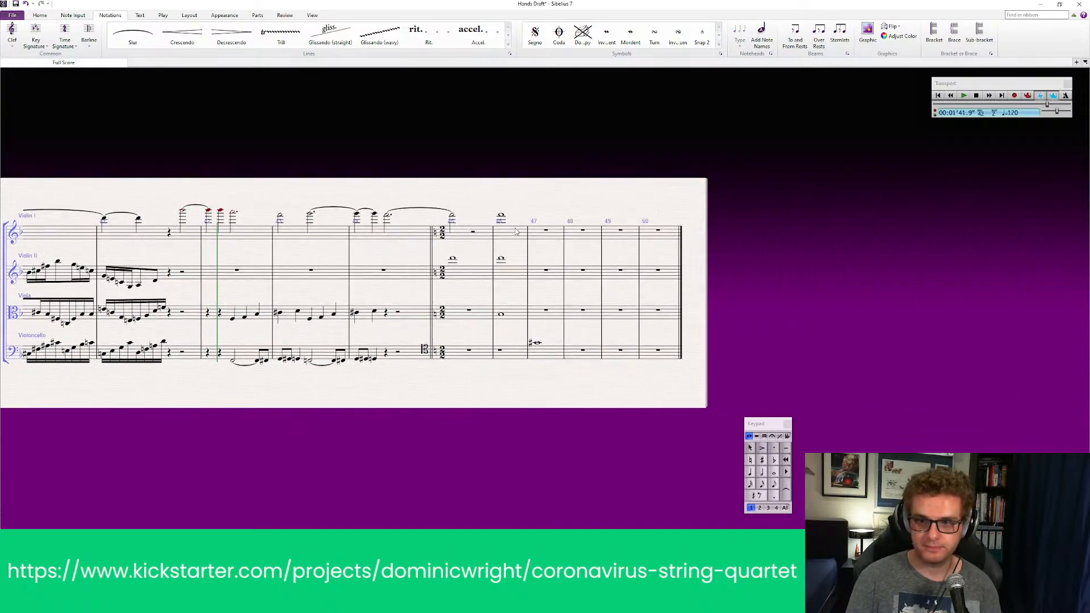
Step: Copy the Violin I and Violin II whole notes from bar 46 into bar 47
click(515, 231)
click(545, 236)
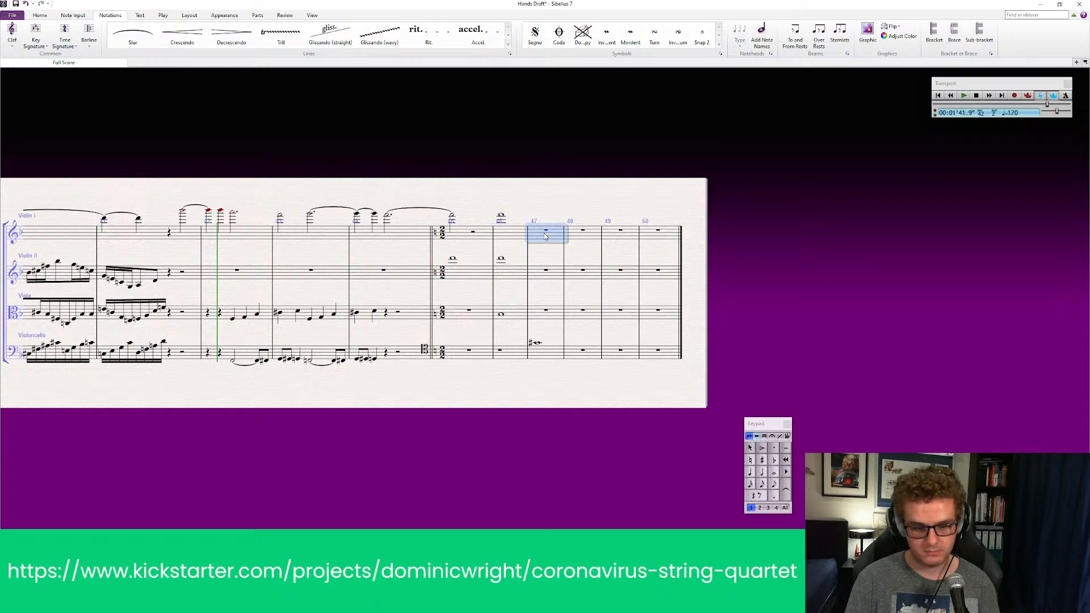
key(ctrl+v)
click(538, 276)
click(514, 272)
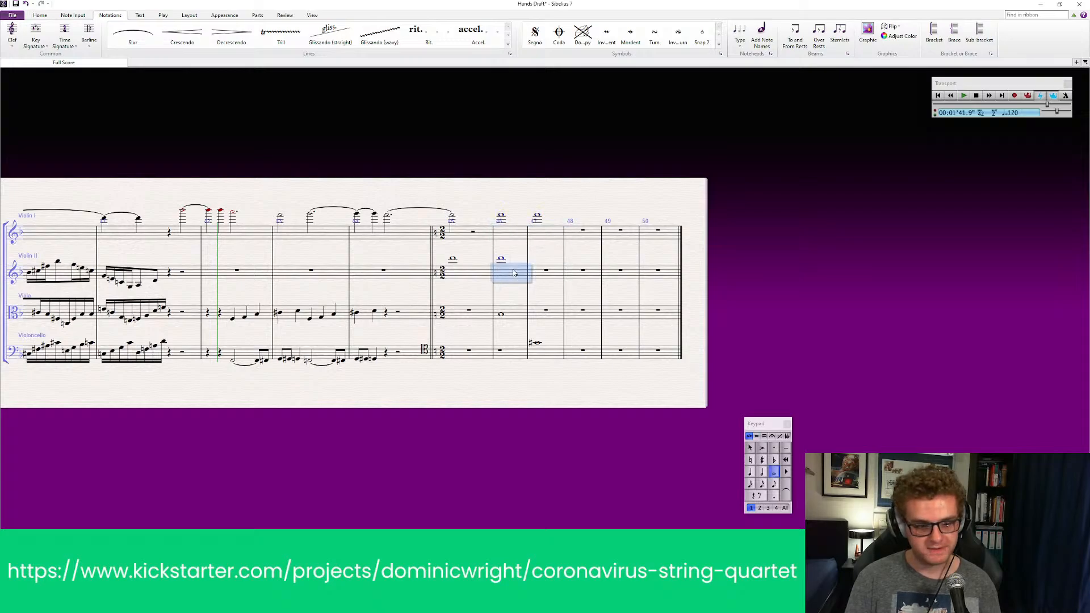
click(543, 275)
key(ctrl+v)
key(Escape)
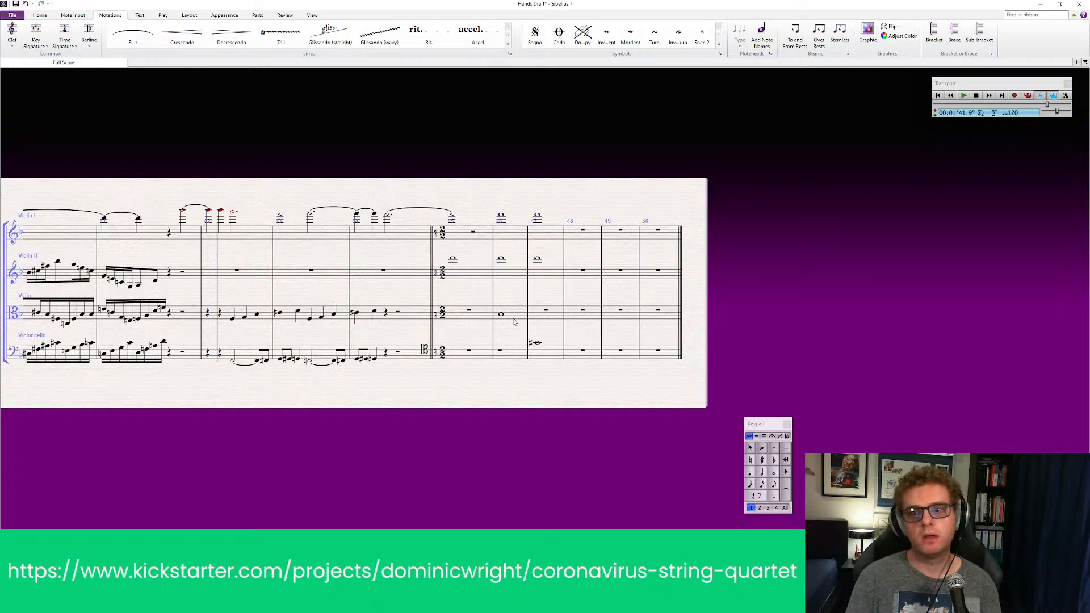
Step: Copy the viola's whole note from bar 46 into bar 47
click(518, 314)
click(549, 316)
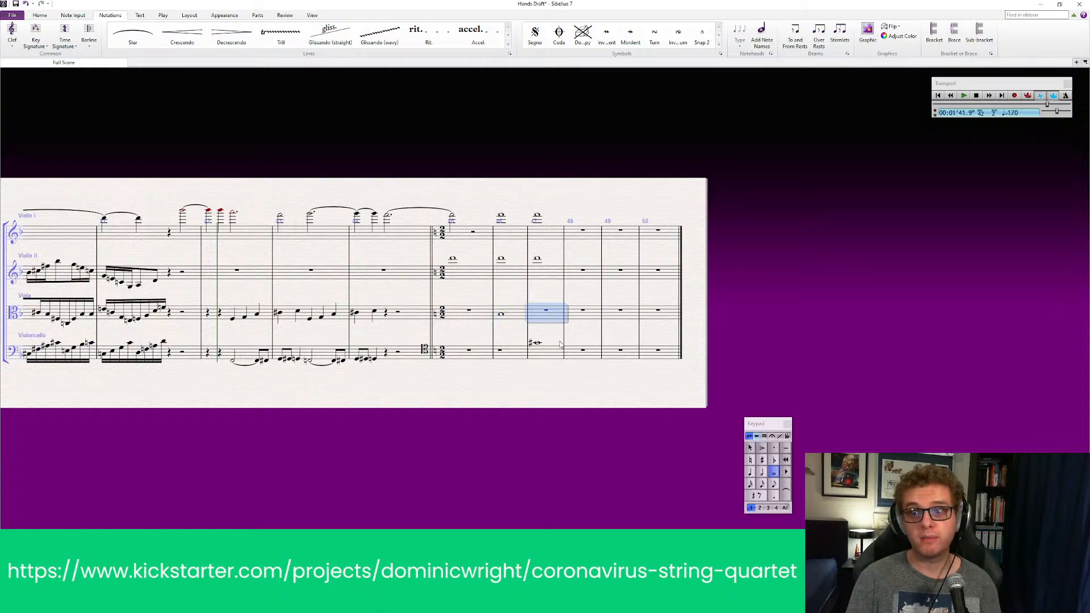
key(ctrl+v)
key(Escape)
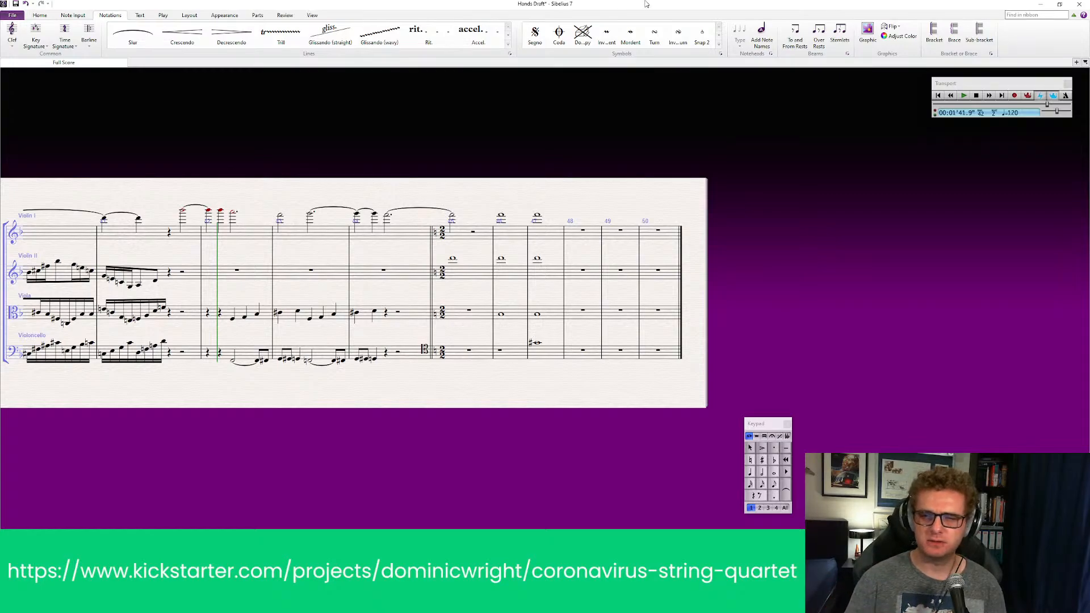
Step: Tie Violin II's whole notes together from bar 45 through bar 47
click(453, 260)
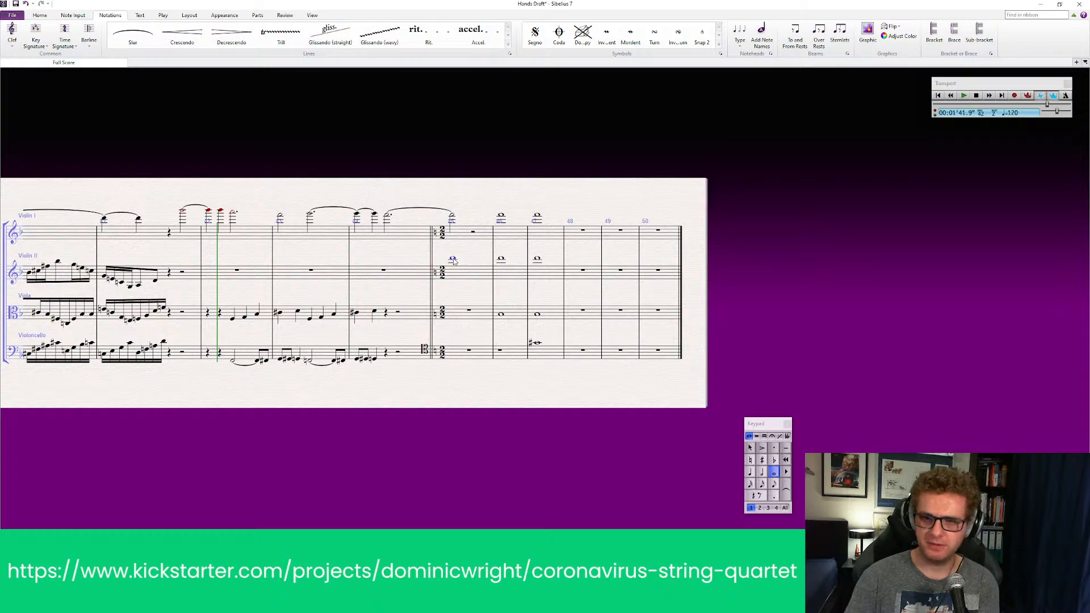
key(Return)
key(Escape)
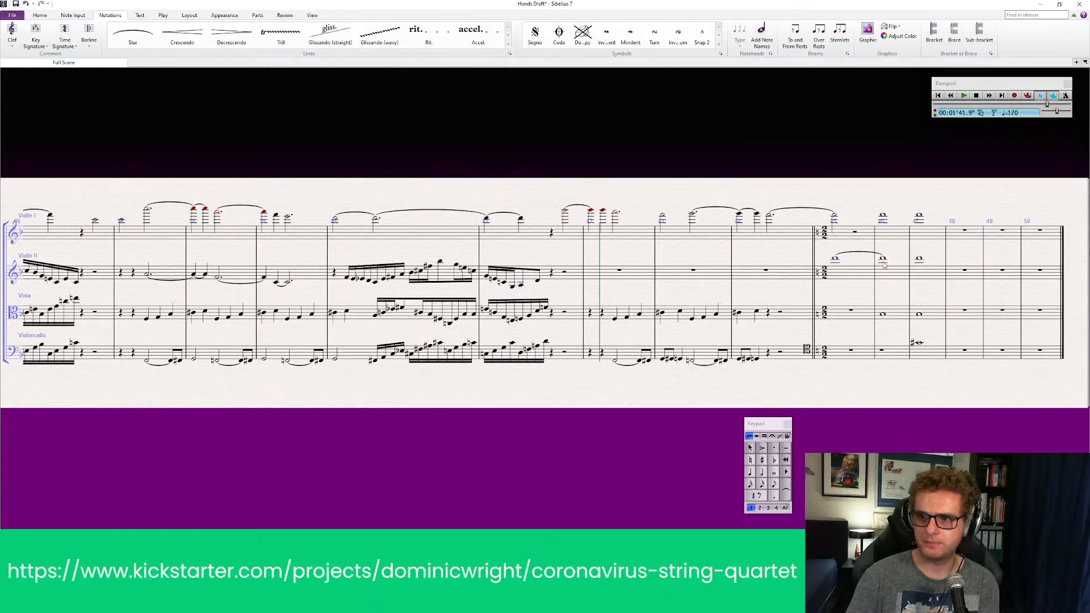
click(883, 261)
key(Return)
Step: Tie the bar 46 whole notes in viola and Violin I to those in bar 47
click(883, 316)
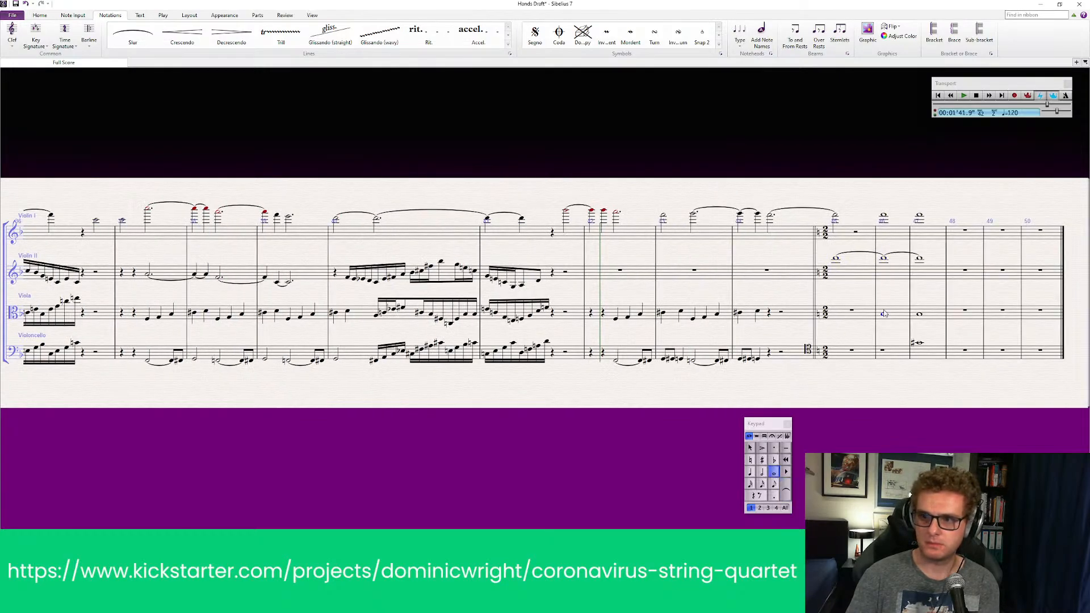
key(Return)
click(884, 217)
key(Return)
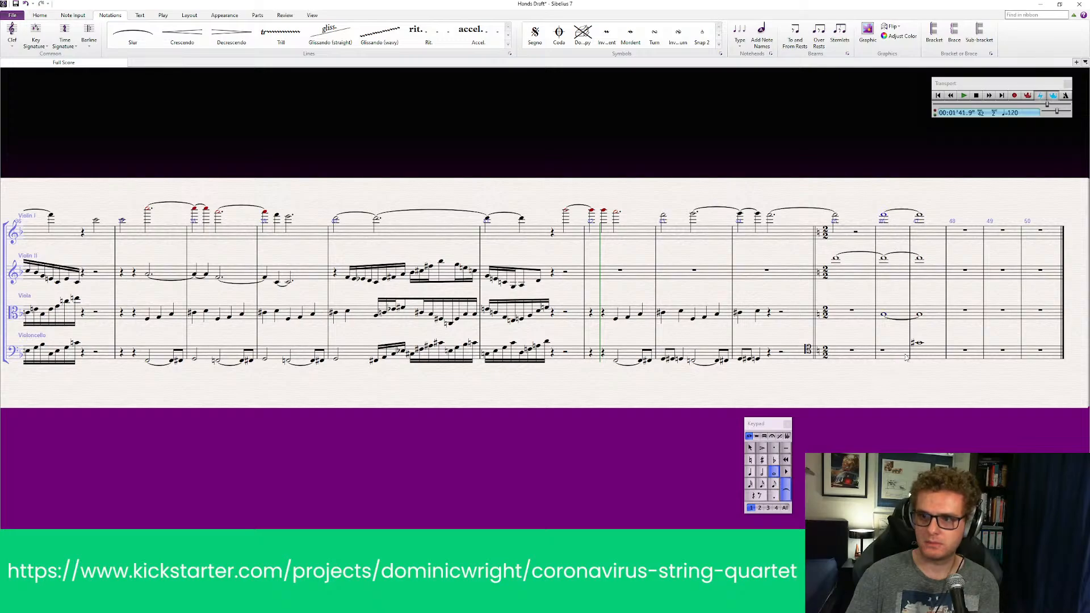
Step: Add the technique text "con sord." above Violin II's whole note in bar 45
drag(855, 388, 632, 389)
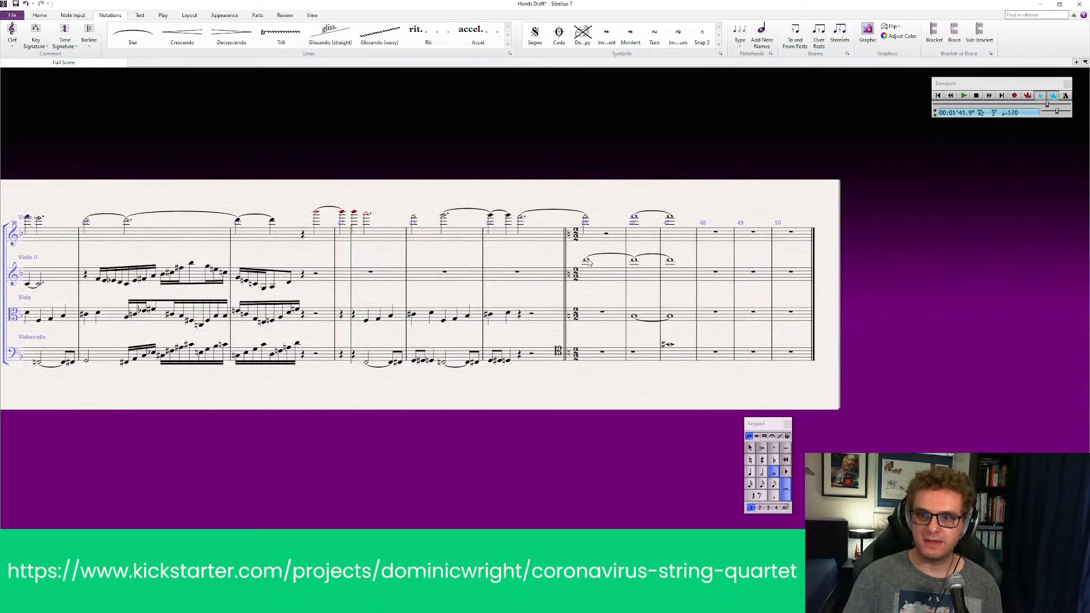
key(ctrl+t)
right_click(582, 252)
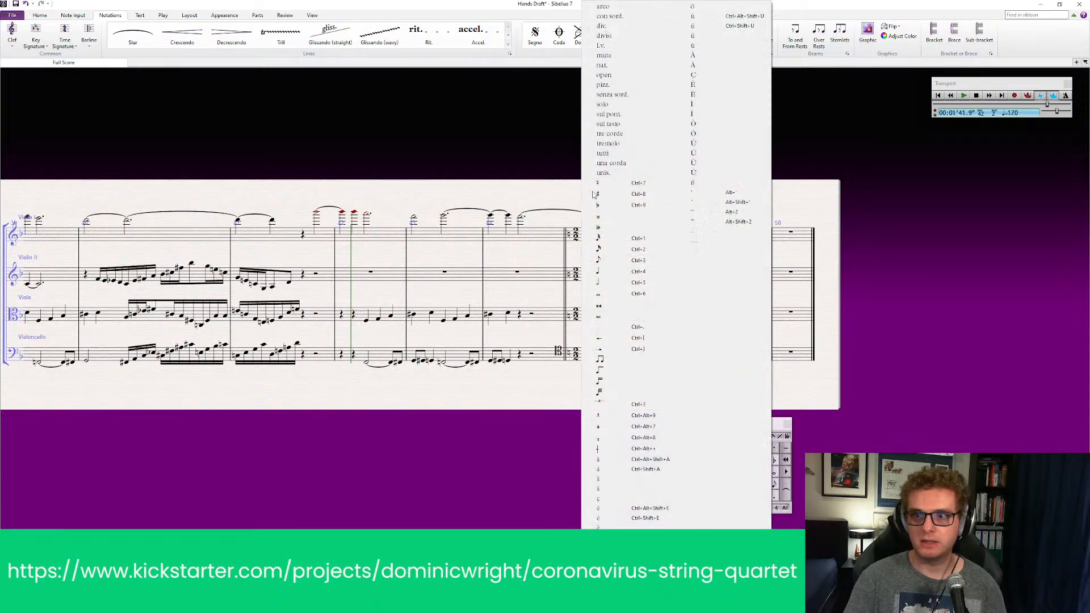
click(607, 21)
key(Escape)
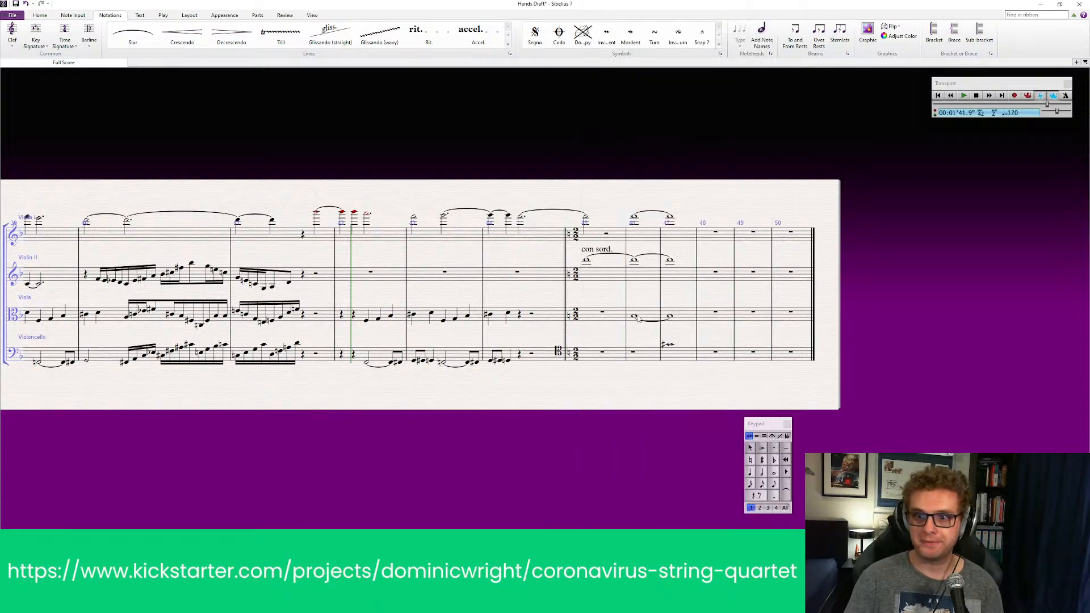
click(634, 311)
click(635, 317)
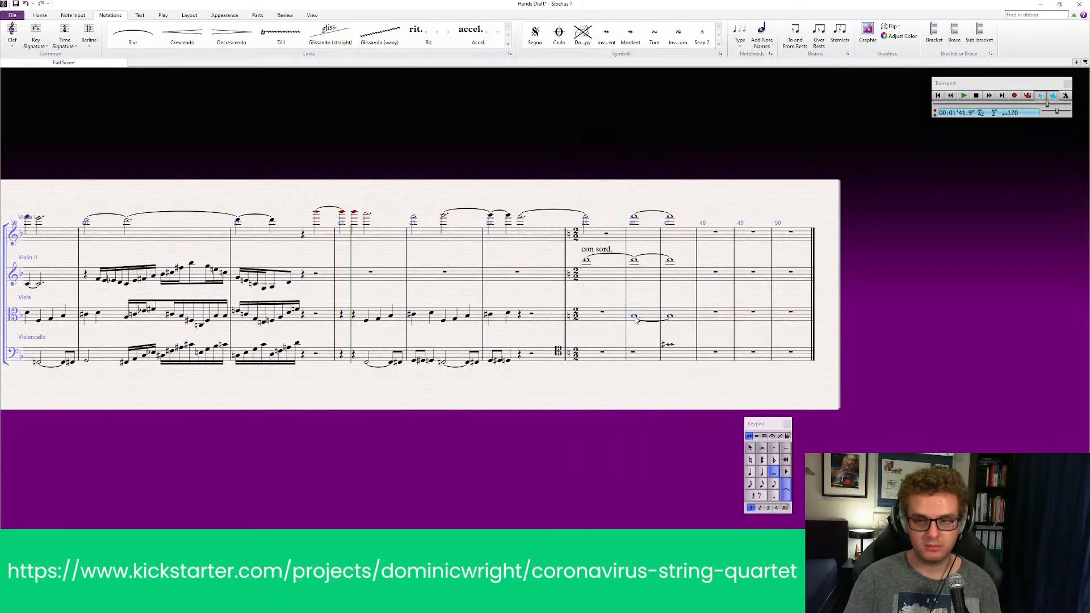
key(ctrl+t)
right_click(637, 293)
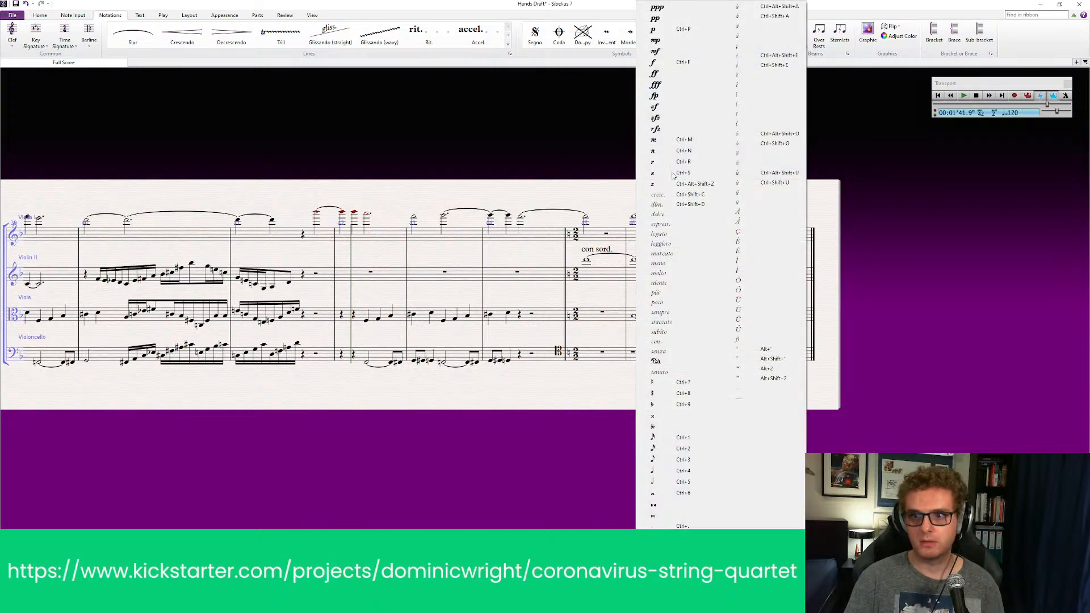
key(Escape)
key(Escape)
Step: Add the technique text "con sord." above the viola's whole note in bar 46
click(635, 317)
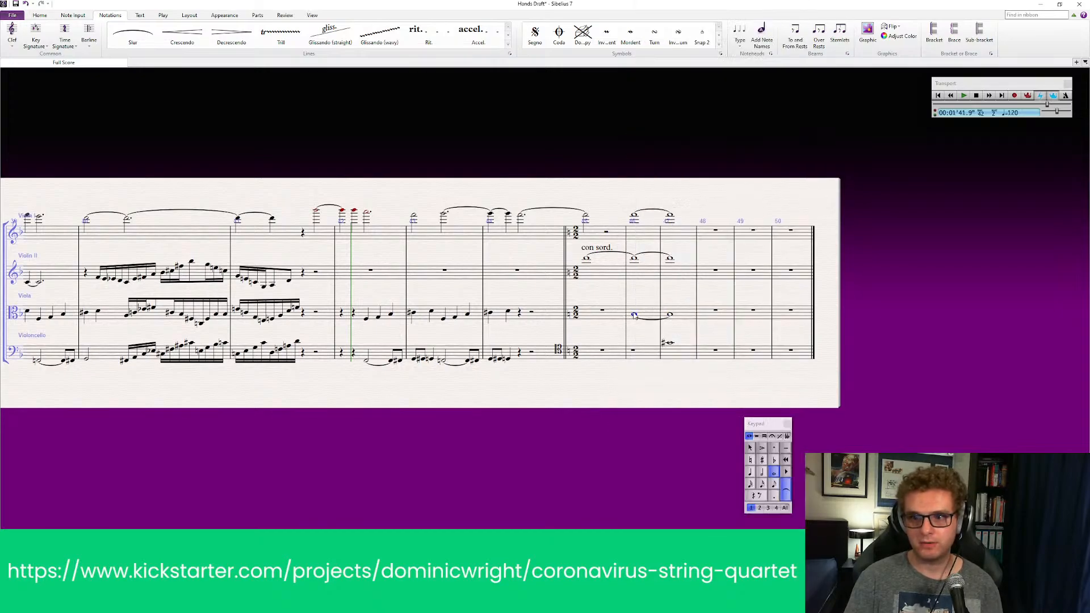
key(ctrl+t)
right_click(635, 301)
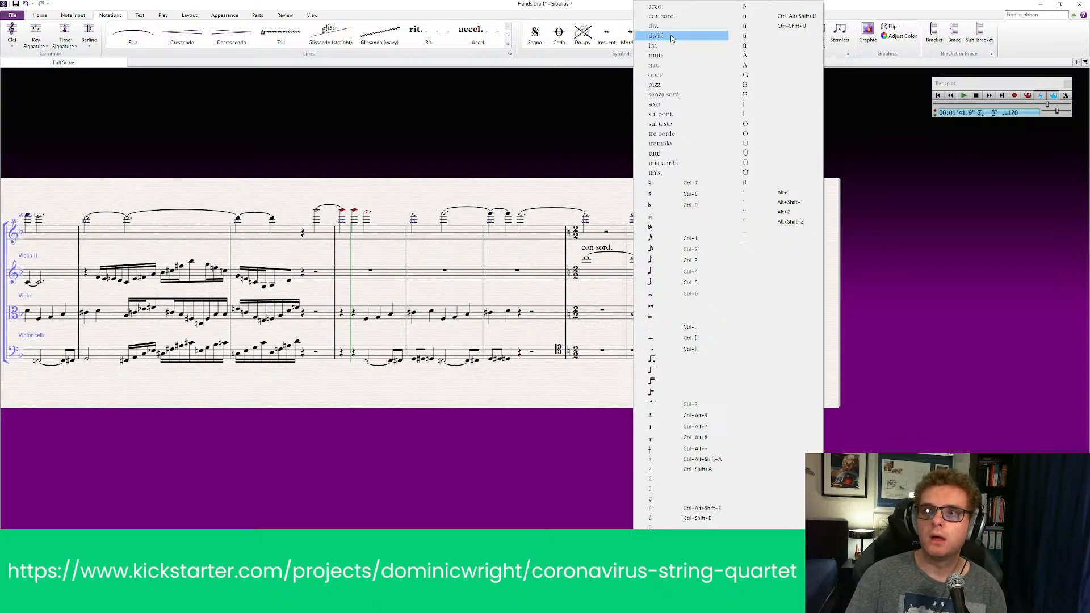
click(662, 16)
Step: Add the technique text "con sord." above the cello's whole note in bar 47
click(670, 343)
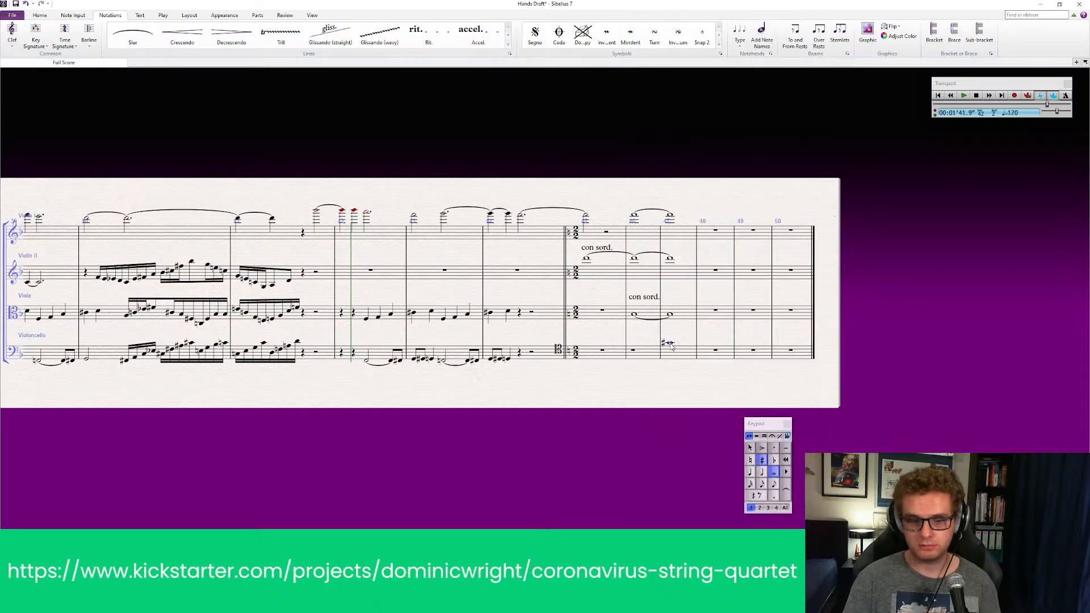
key(ctrl+t)
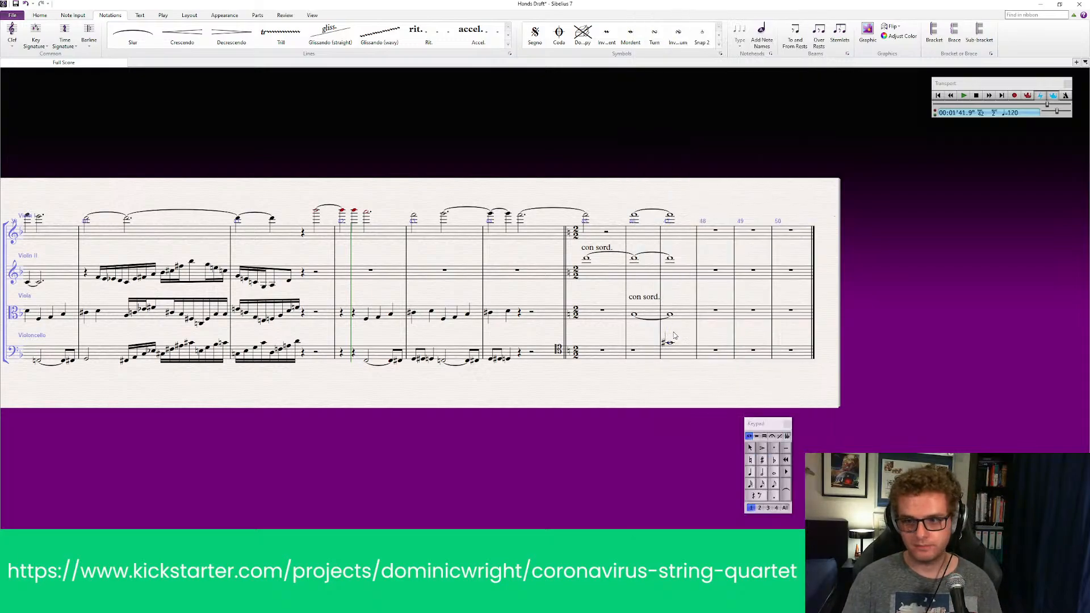
right_click(674, 342)
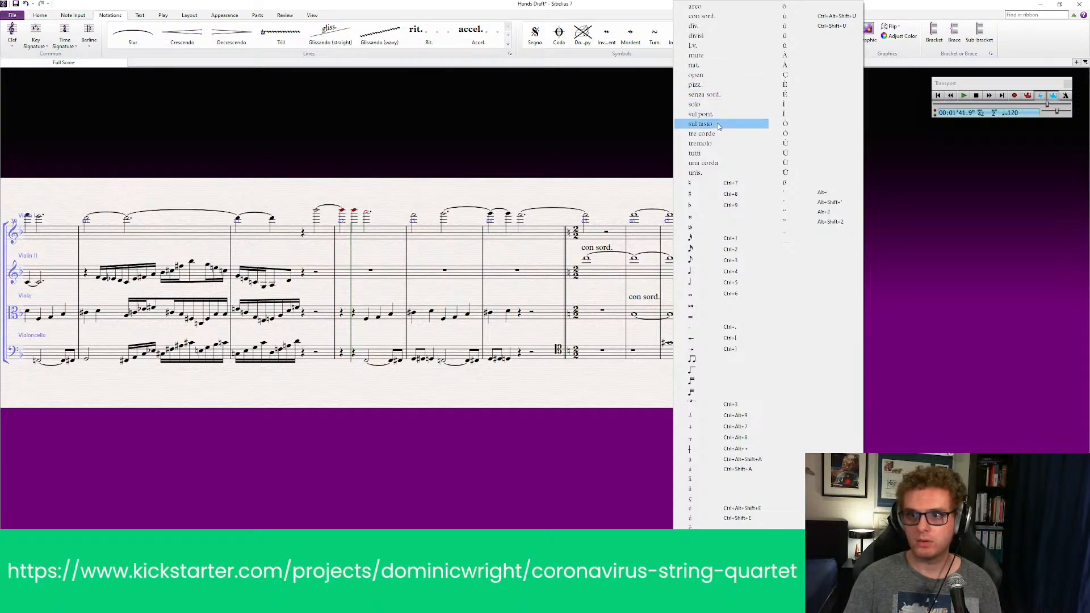
click(714, 21)
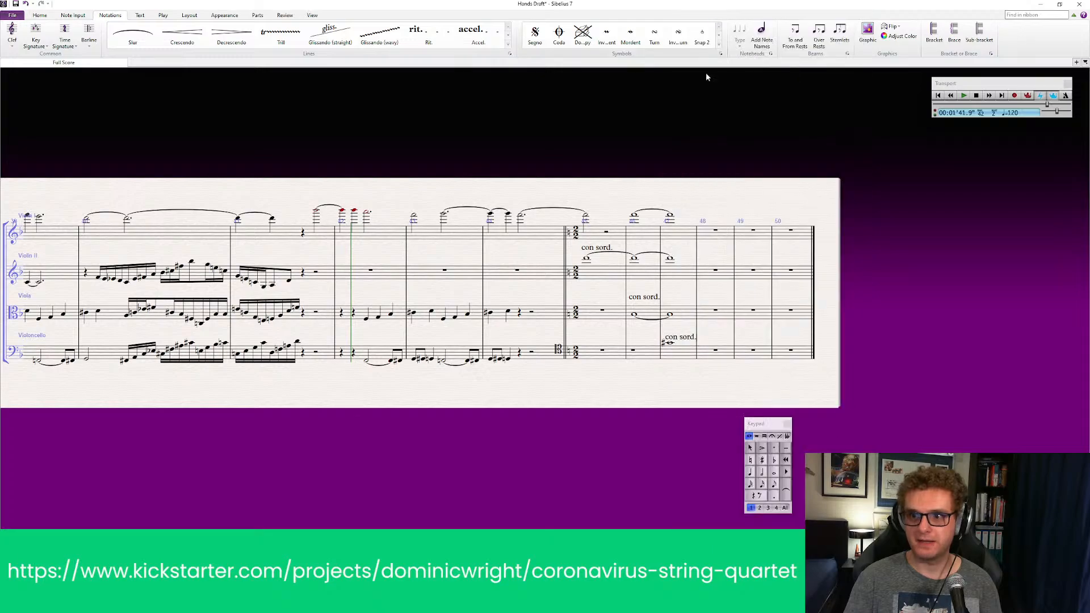
key(Escape)
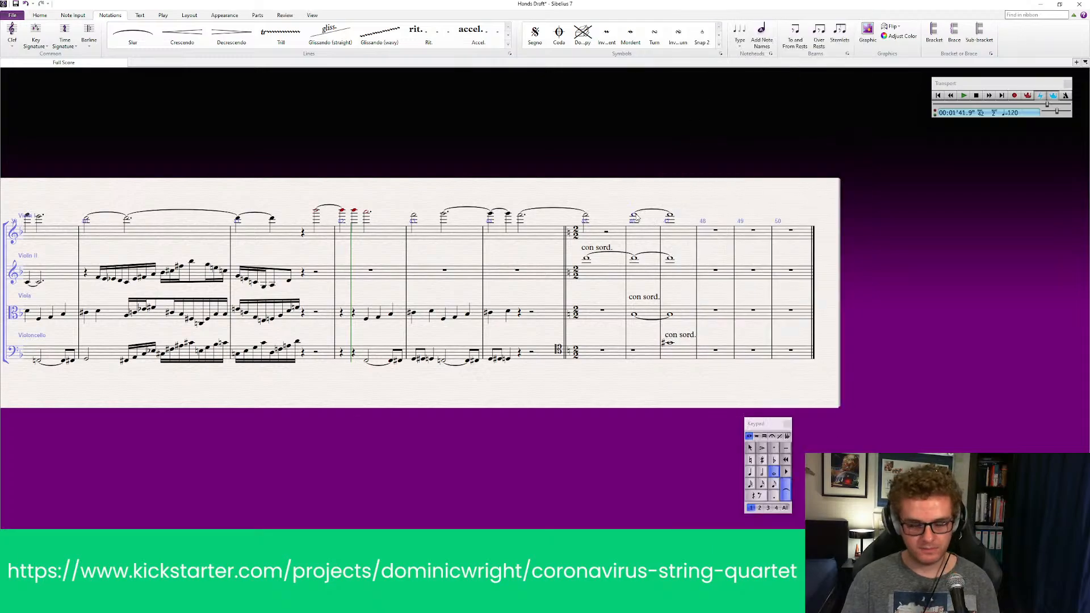
Step: Add "con sord." to Violin I's note in bar 46 and move the text up above the tied notes
right_click(635, 217)
click(677, 23)
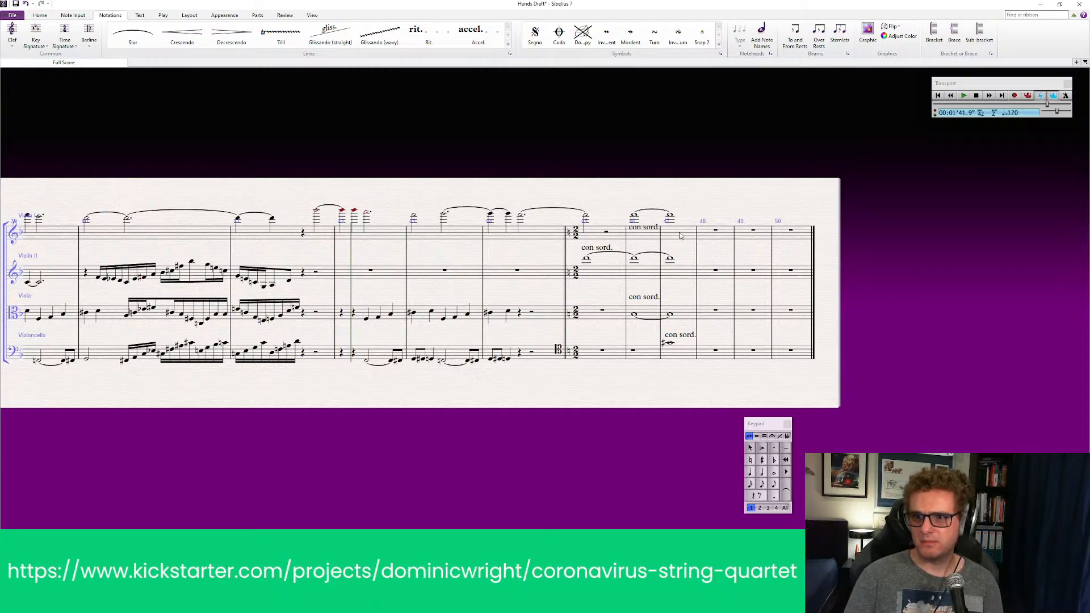
click(645, 228)
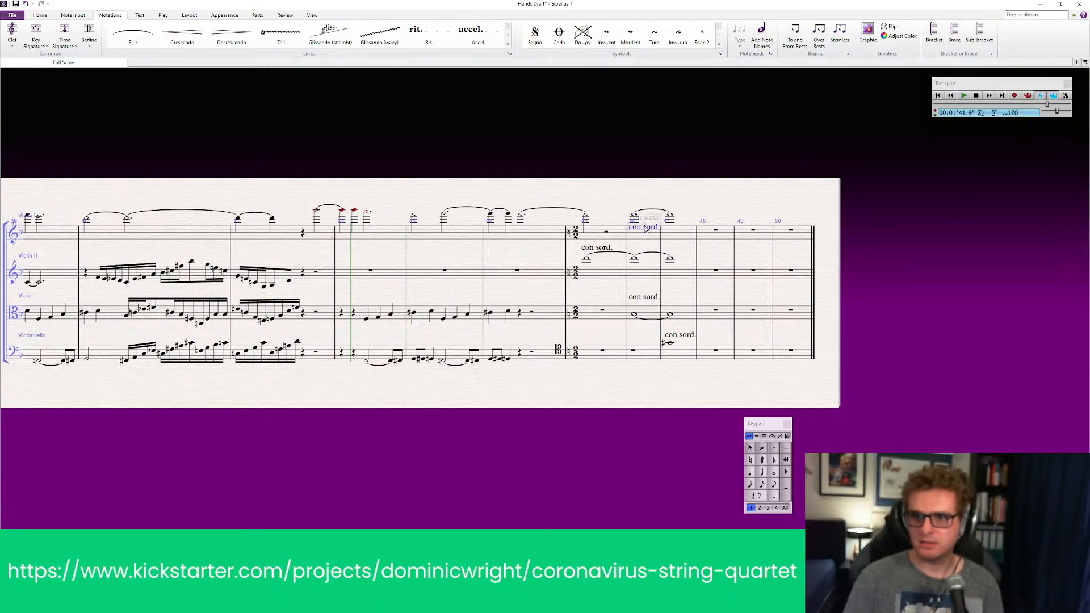
mouse_move(645, 228)
mouse_down()
mouse_move(637, 206)
mouse_move(645, 212)
mouse_up()
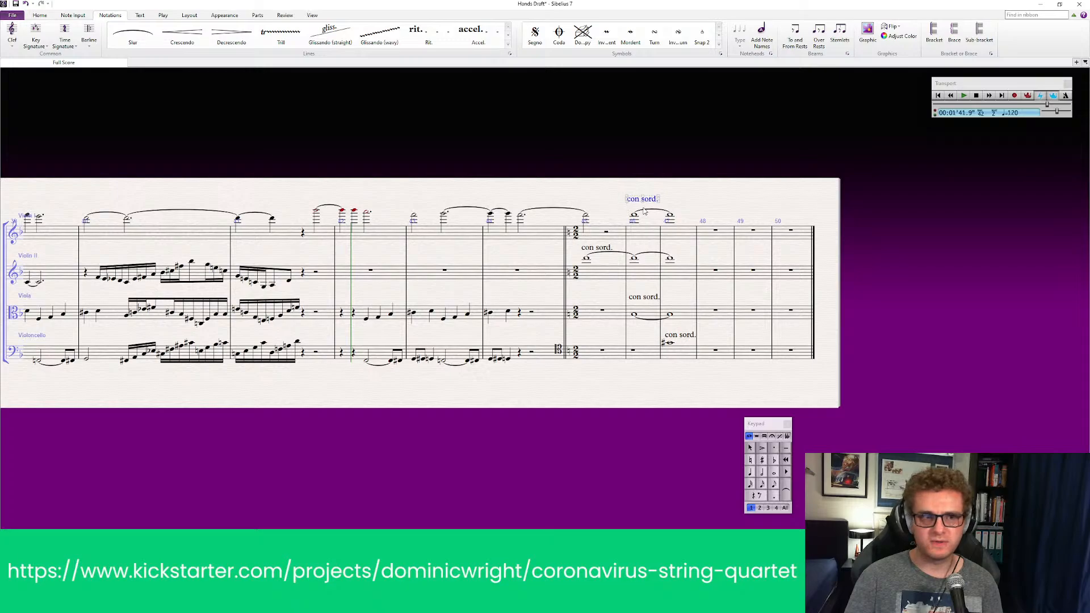
click(726, 202)
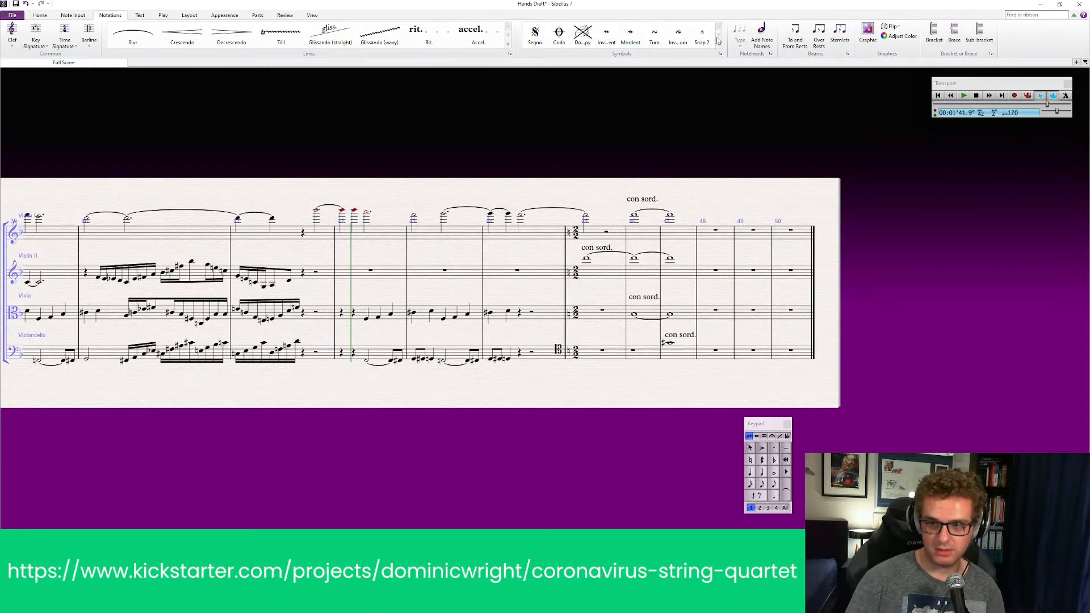
Step: Play the score back from Violin I's note in bar 43 into the new section and stop after bar 47
drag(657, 473, 636, 472)
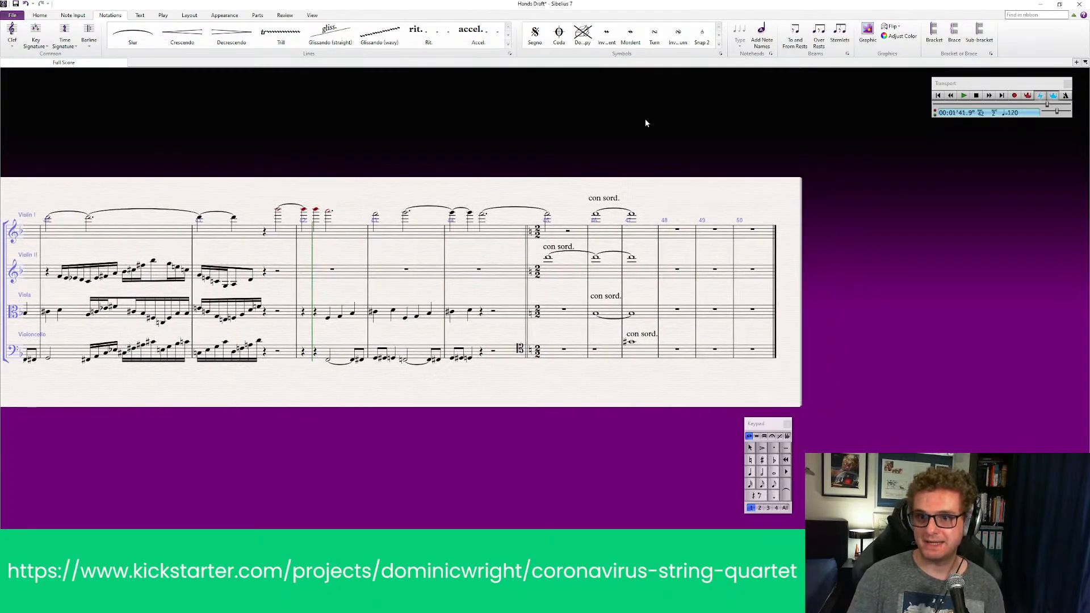
click(375, 217)
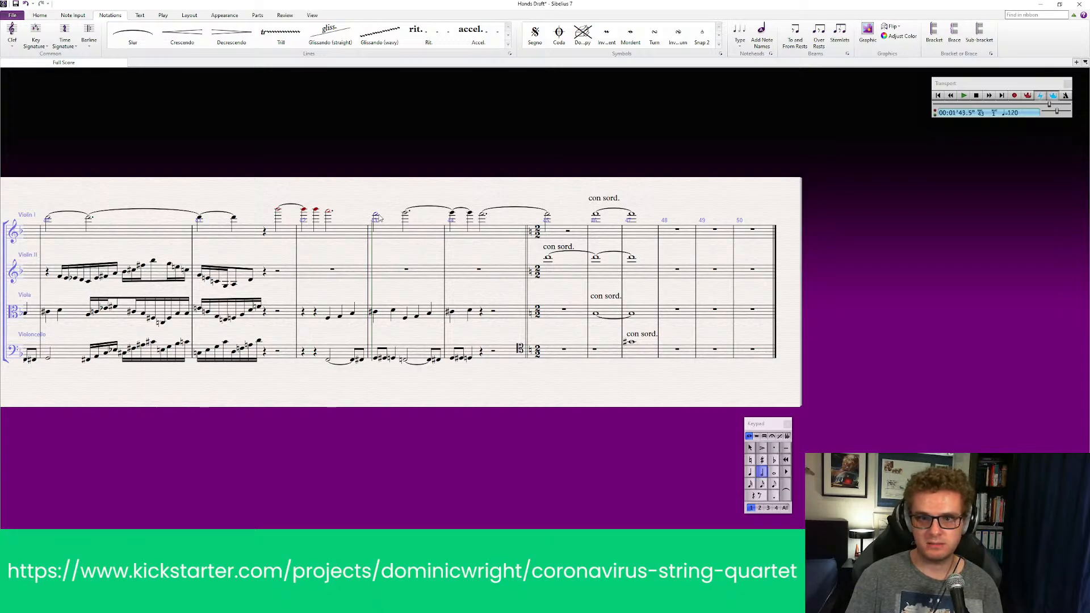
key(p)
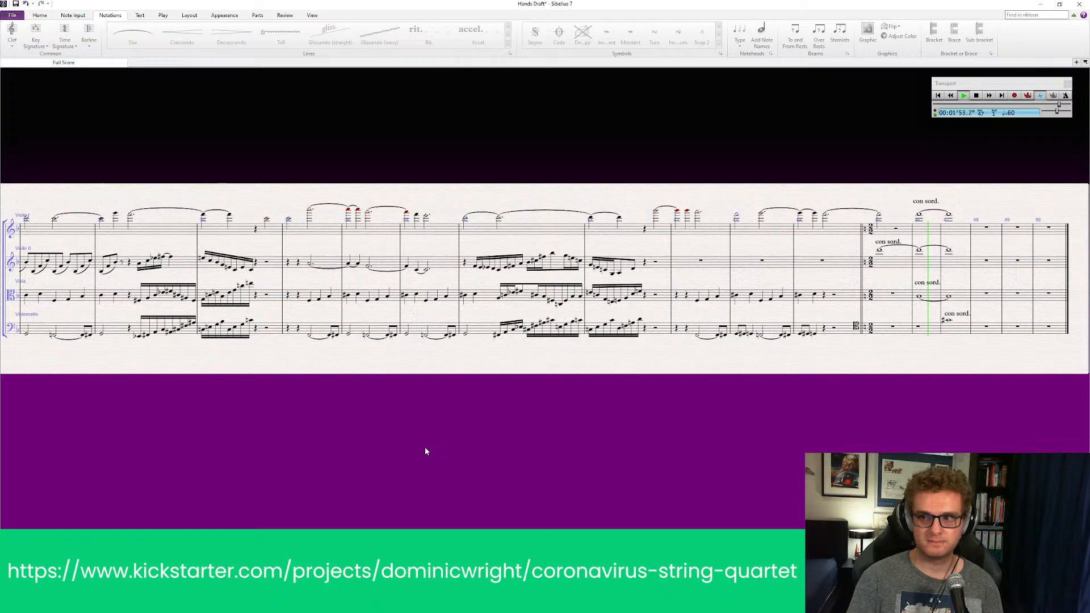
drag(455, 437, 188, 437)
key(space)
scroll(214, 442, up, 1)
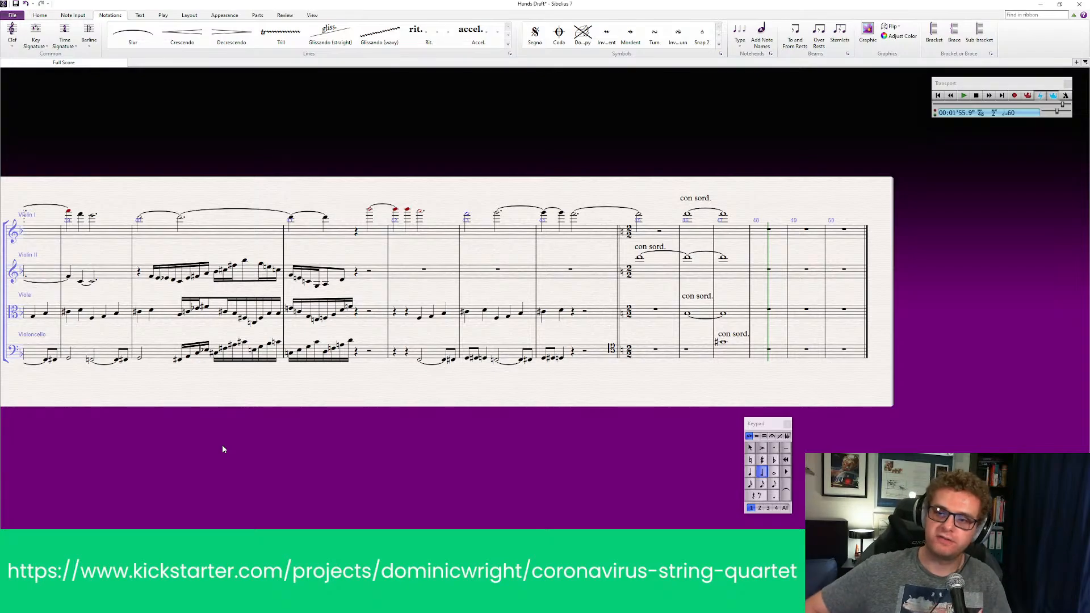
drag(424, 441, 275, 440)
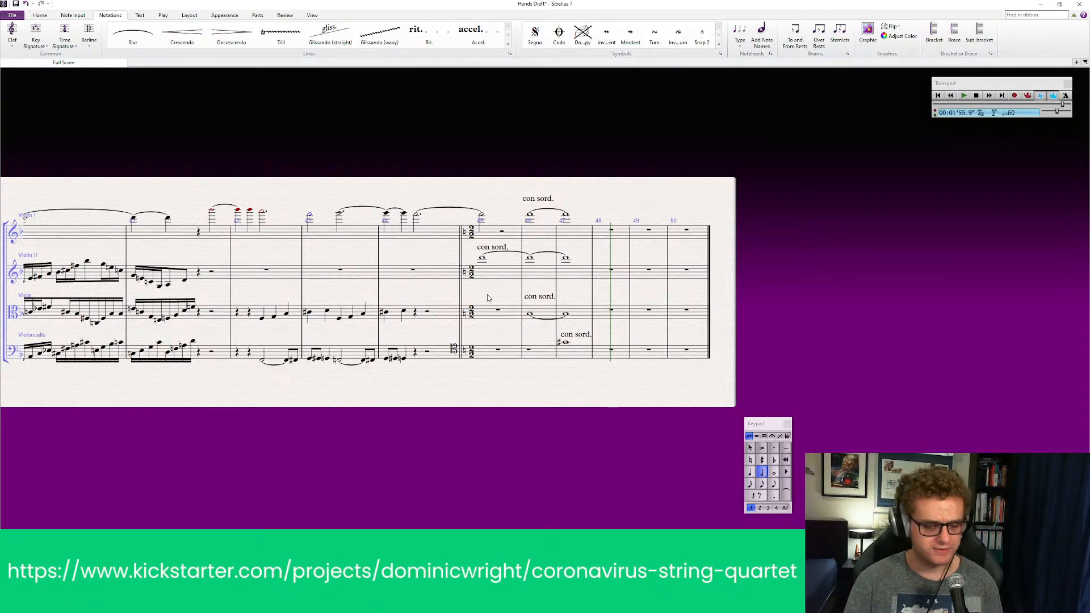
Step: Add the tempo text "Grave" at bar 45 and move it up above the Violin I staff at the section's start
key(Escape)
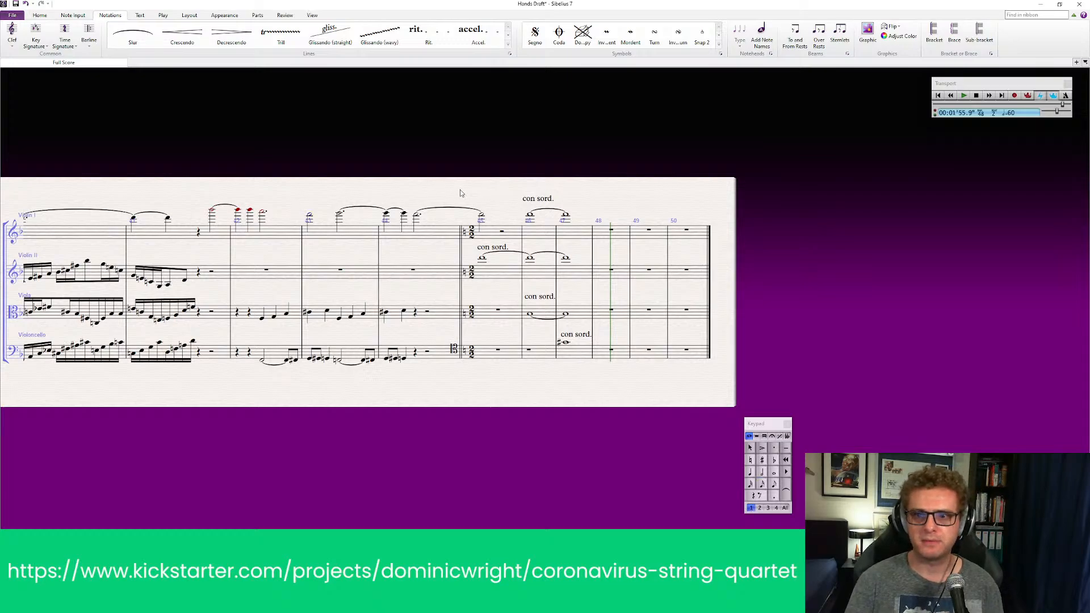
right_click(462, 192)
click(423, 213)
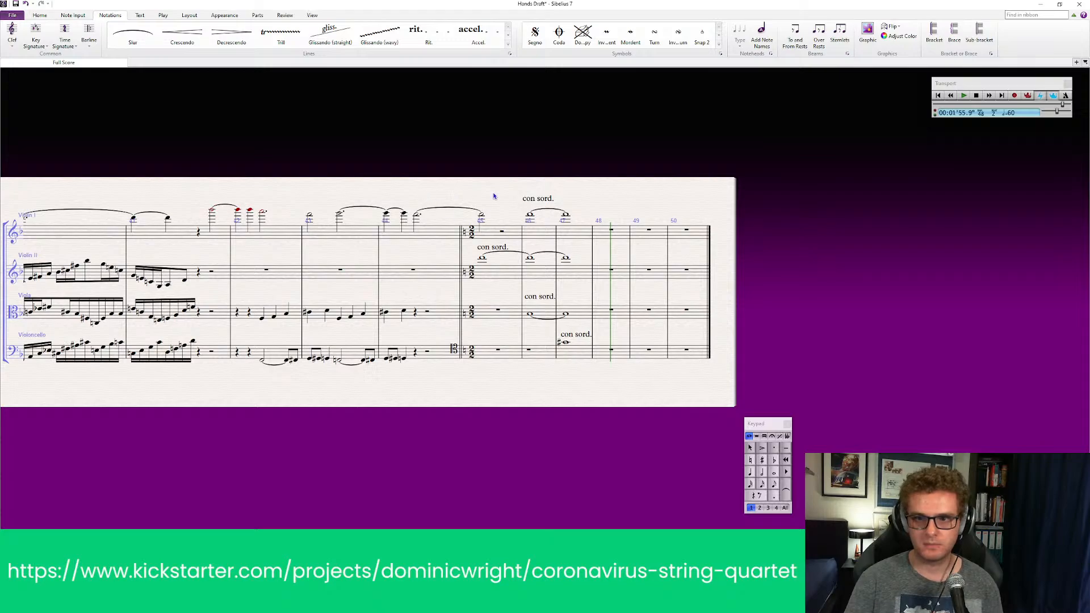
right_click(462, 204)
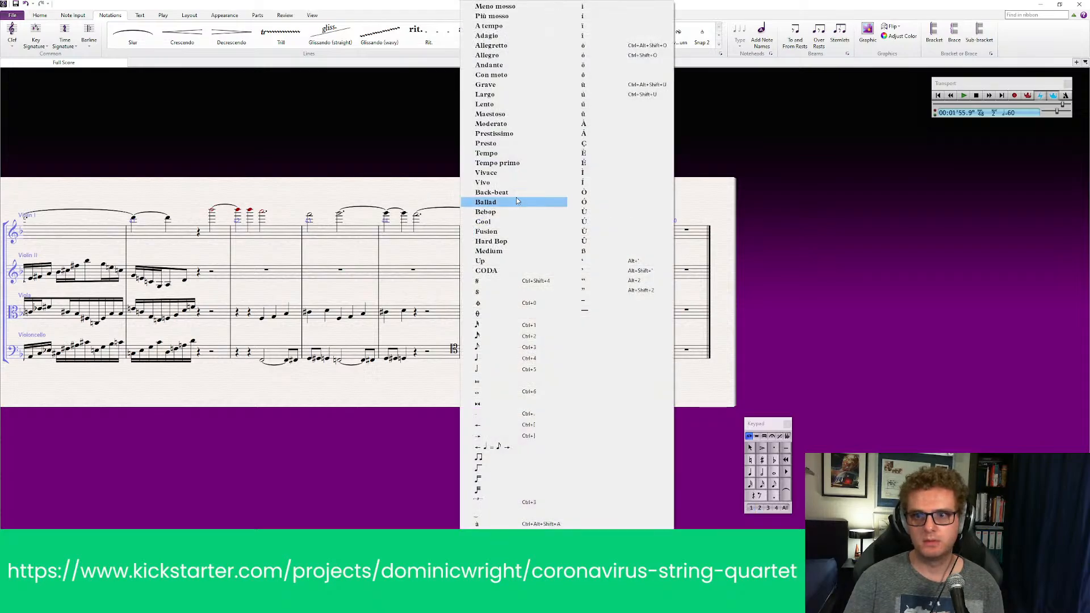
click(491, 85)
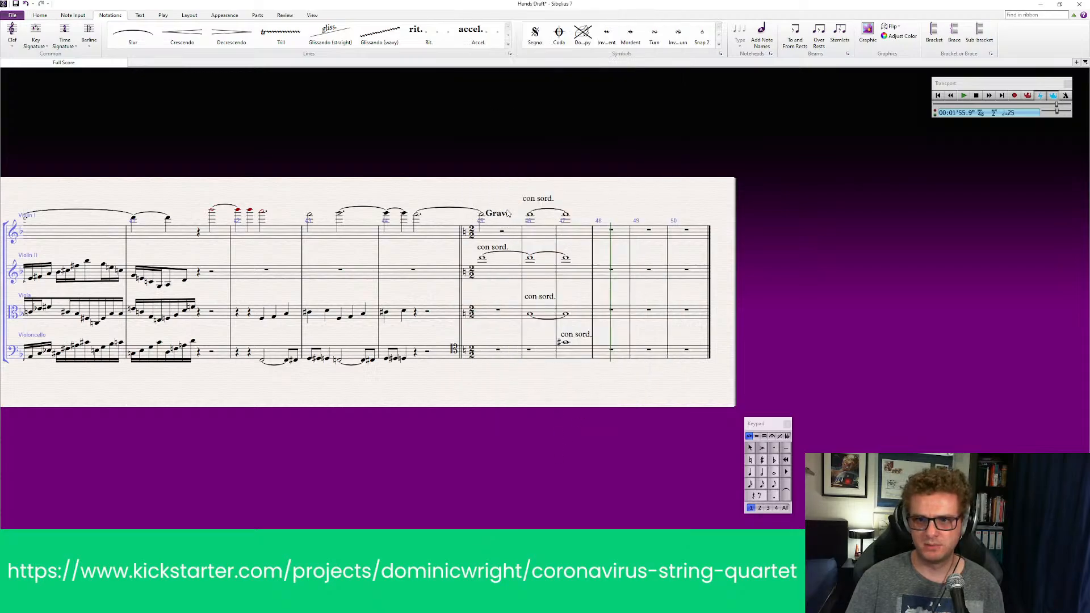
drag(508, 213, 482, 194)
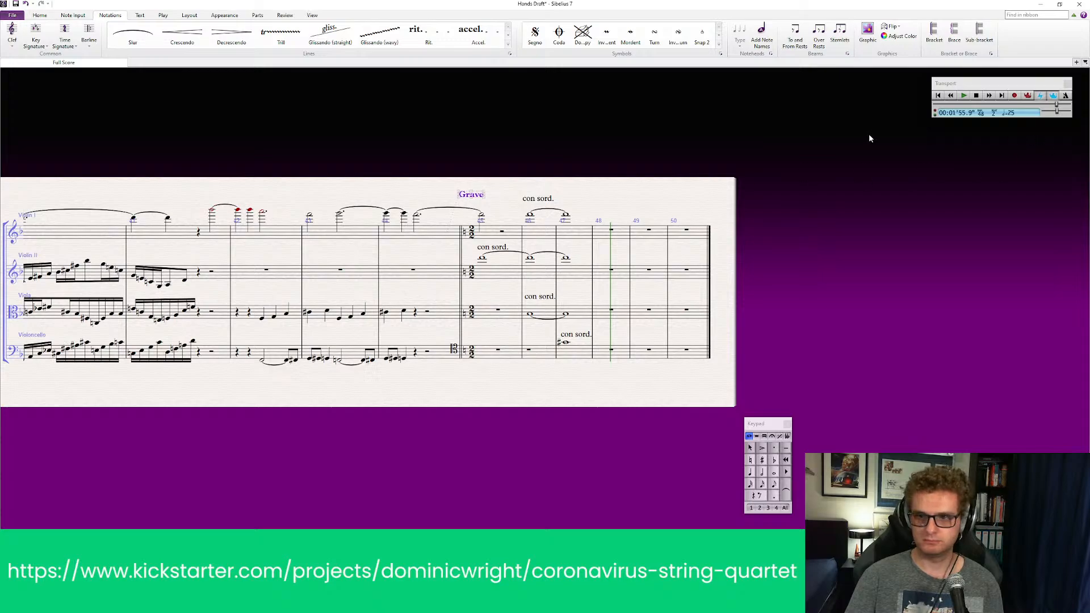
Step: Rewind and play back the Grave section through bar 47 to hear the slower tempo
drag(1056, 105, 1033, 116)
click(963, 96)
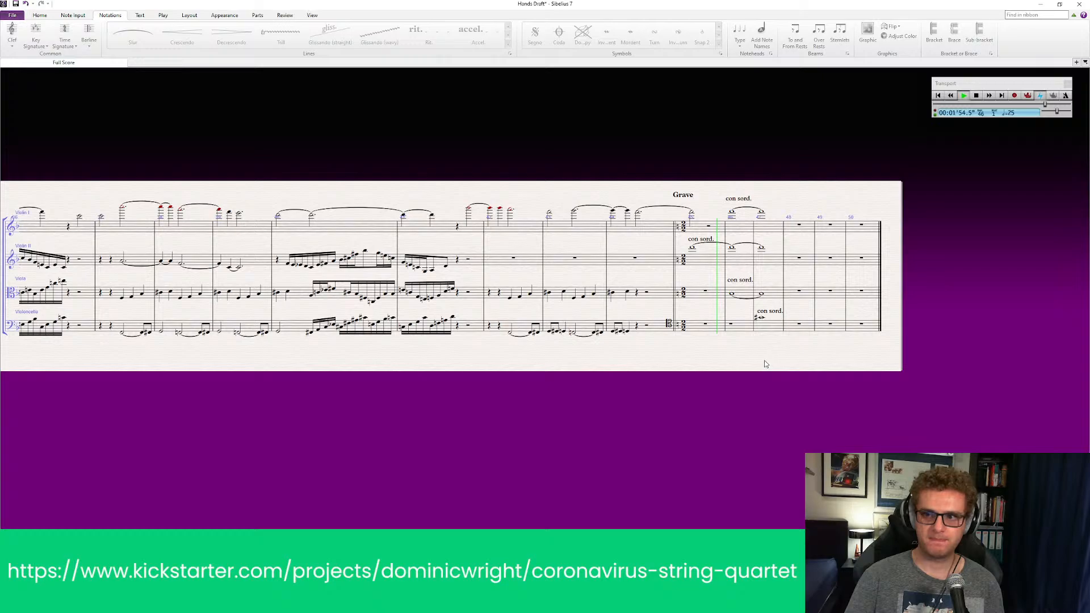
drag(764, 364, 612, 365)
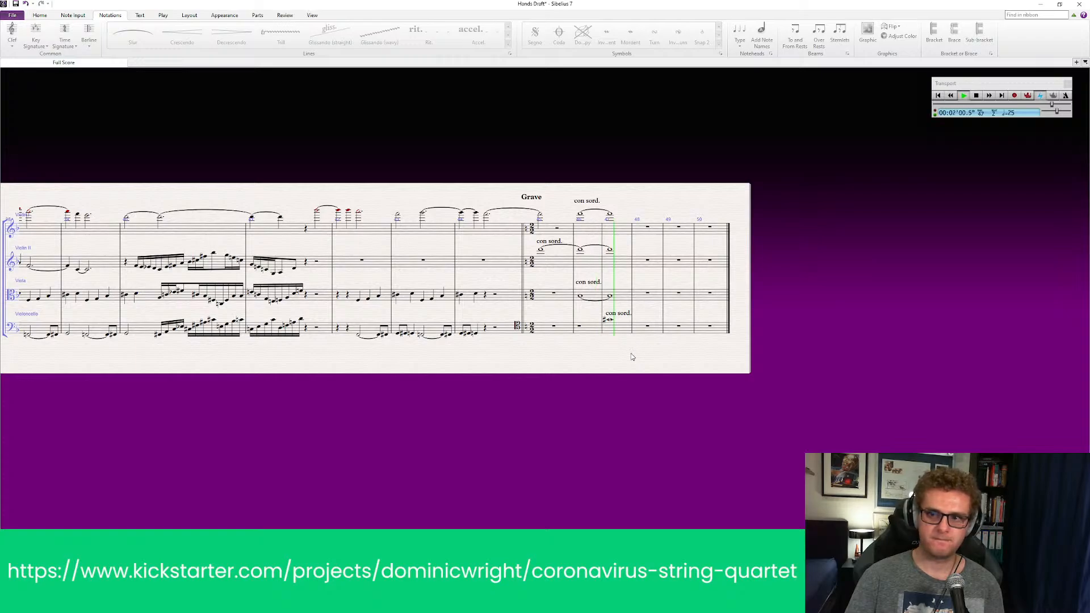
key(space)
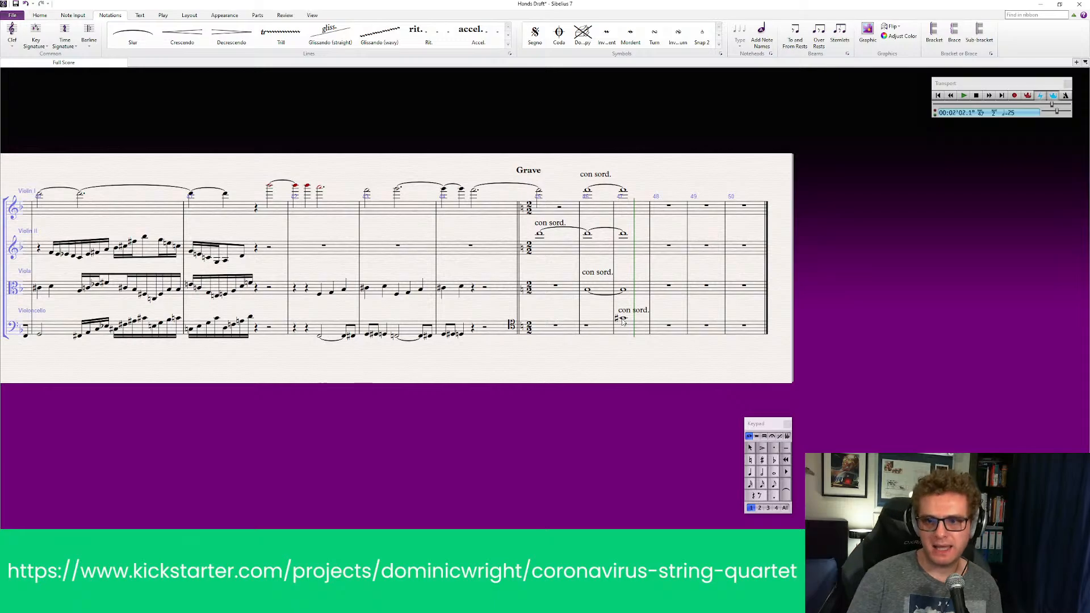
Step: Add six empty bars to the end of the score, extending it to bar 56
drag(653, 352, 431, 352)
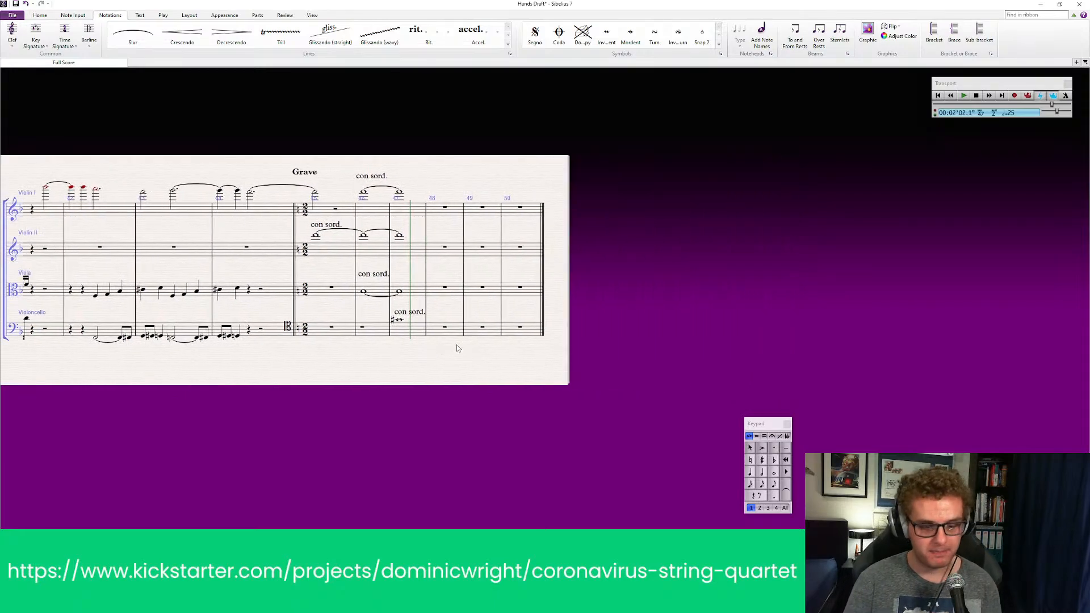
key(ctrl+b)
key(ctrl+b)
key(ctrl+b)
key(ctrl+b)
key(ctrl+b)
key(ctrl+b)
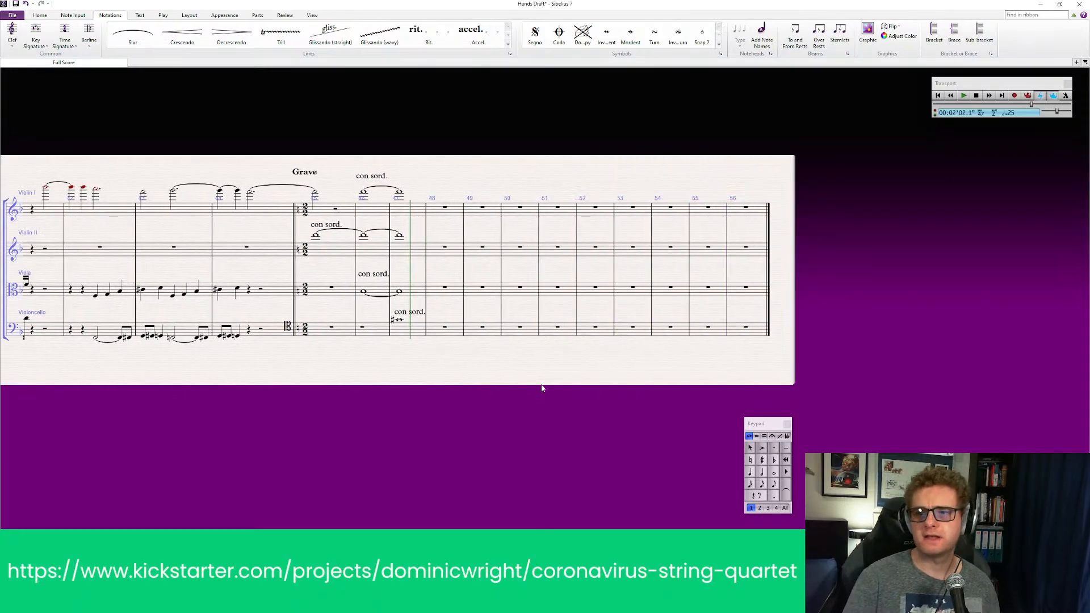
key(Escape)
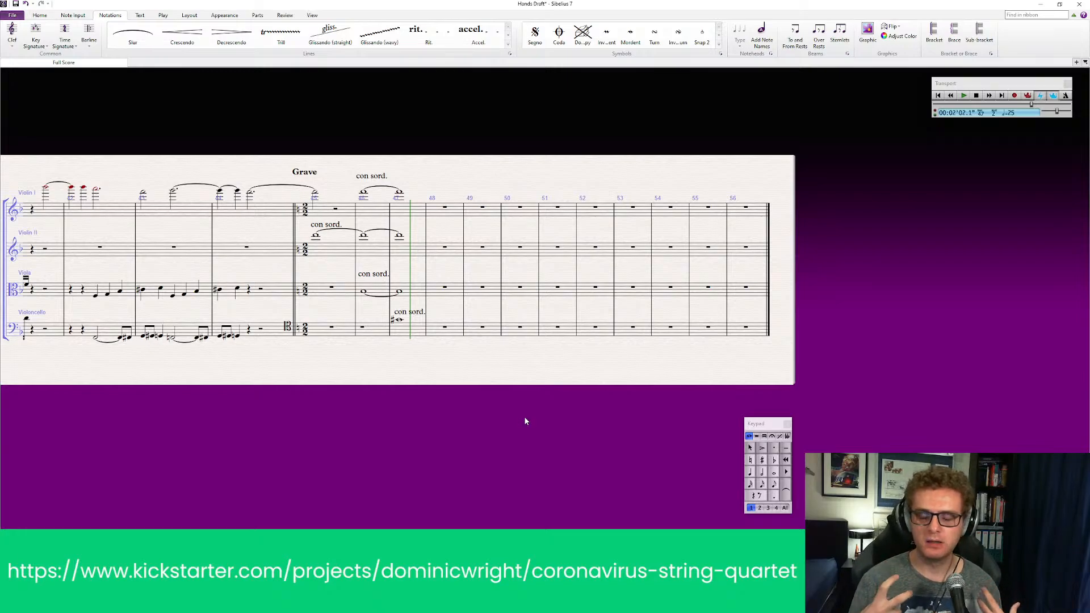
Step: Shorten the cello's whole note in bar 47 to a dotted half note
mouse_move(445, 368)
mouse_down()
mouse_move(477, 374)
mouse_move(442, 369)
mouse_up()
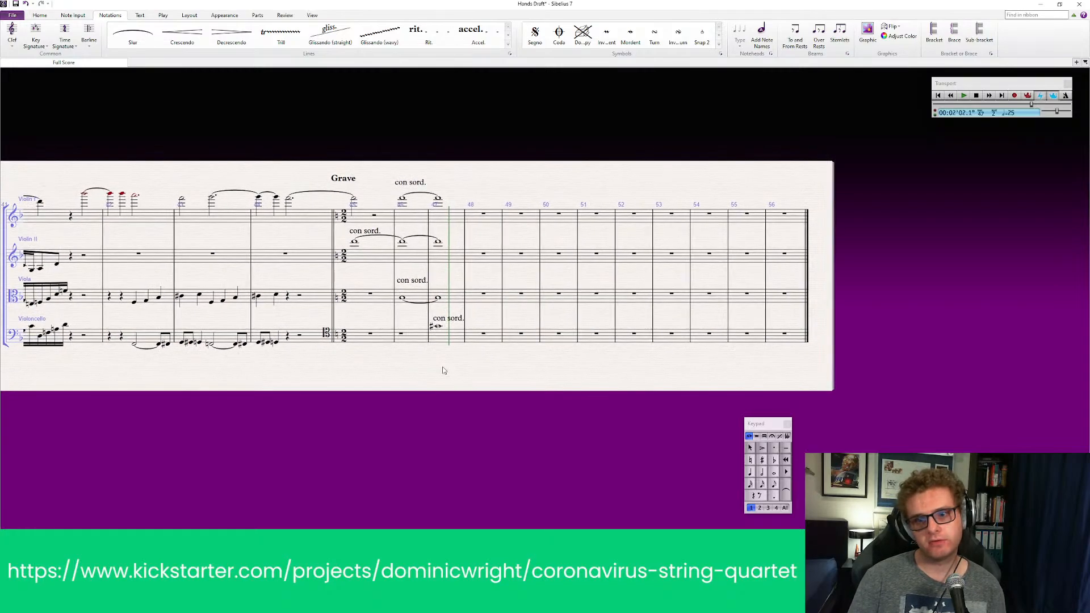
click(437, 327)
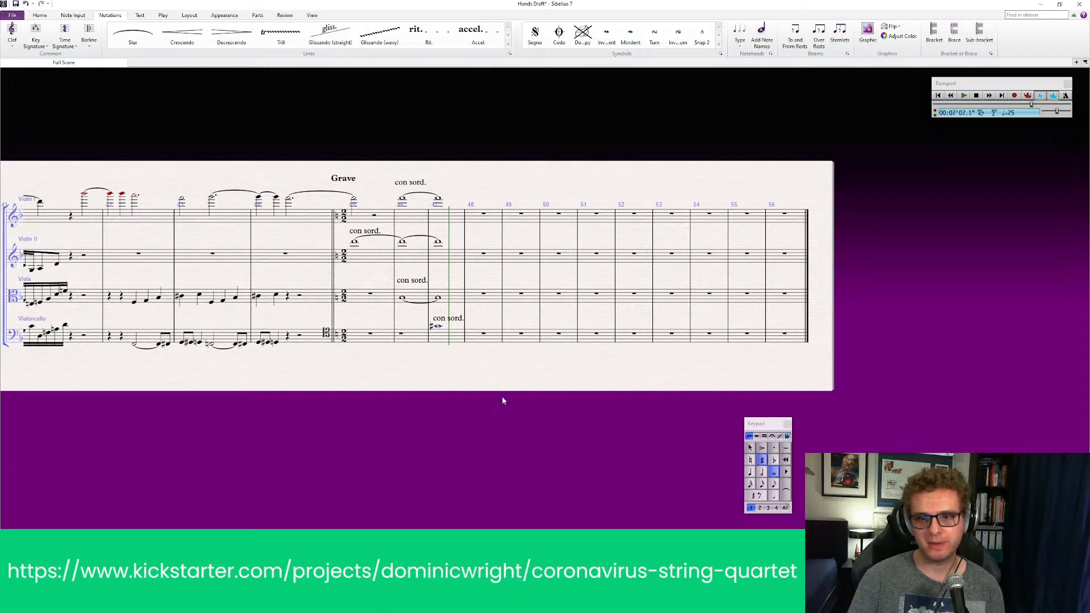
click(762, 471)
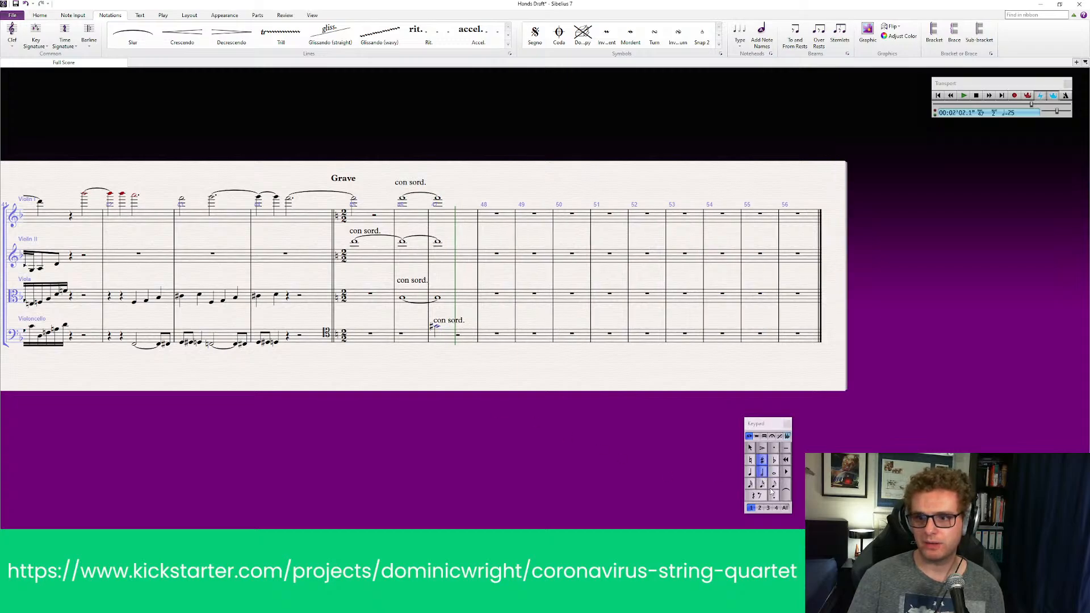
click(774, 497)
click(682, 382)
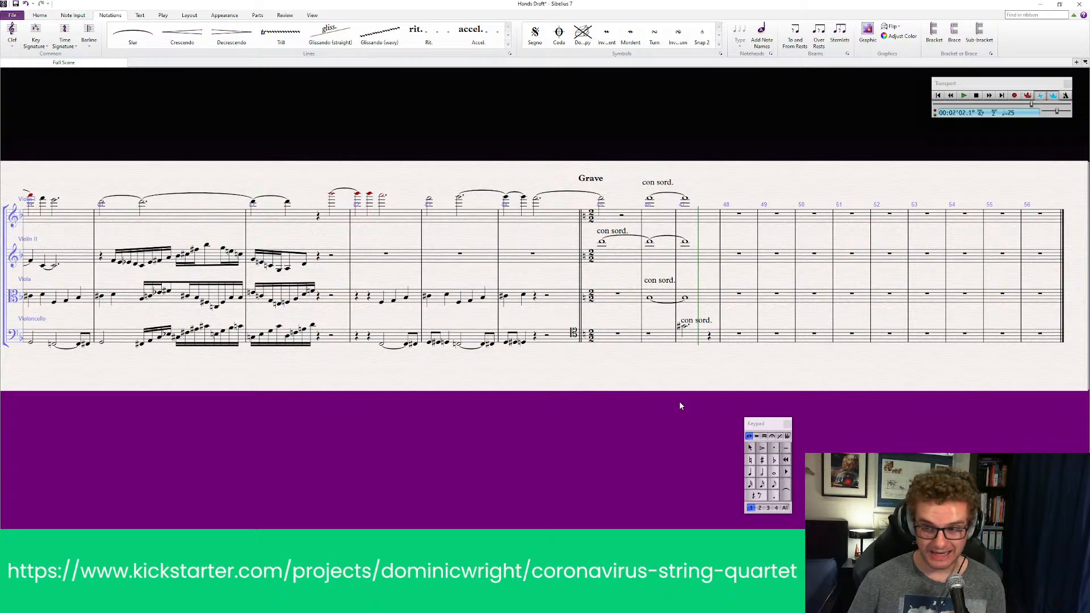
Step: Enter a dotted-half-length natural note on the cello's last beat of bar 47, tied over into bar 48
click(763, 473)
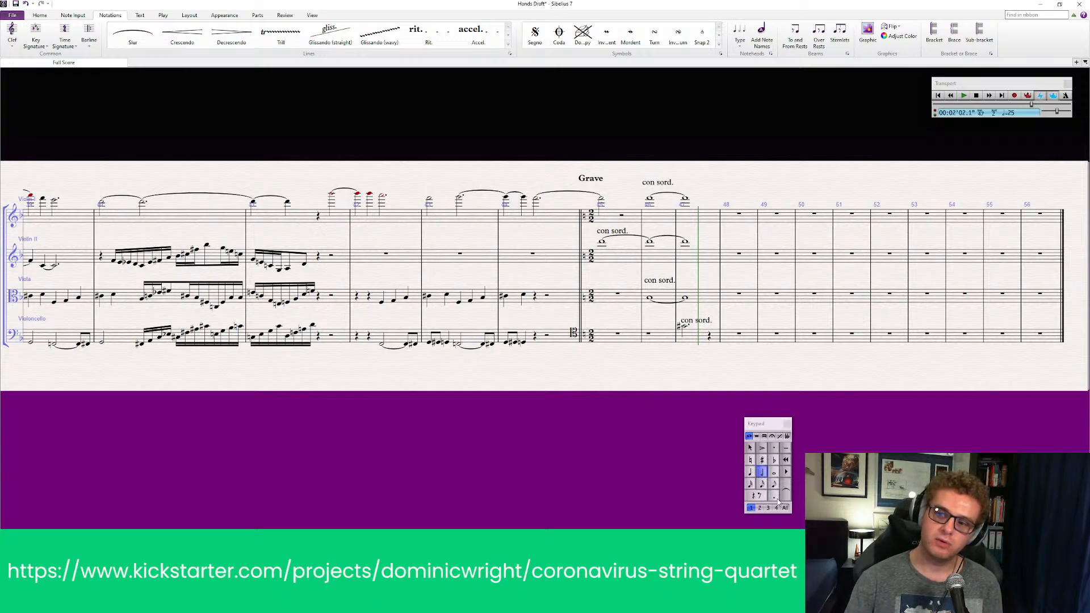
click(773, 495)
click(751, 458)
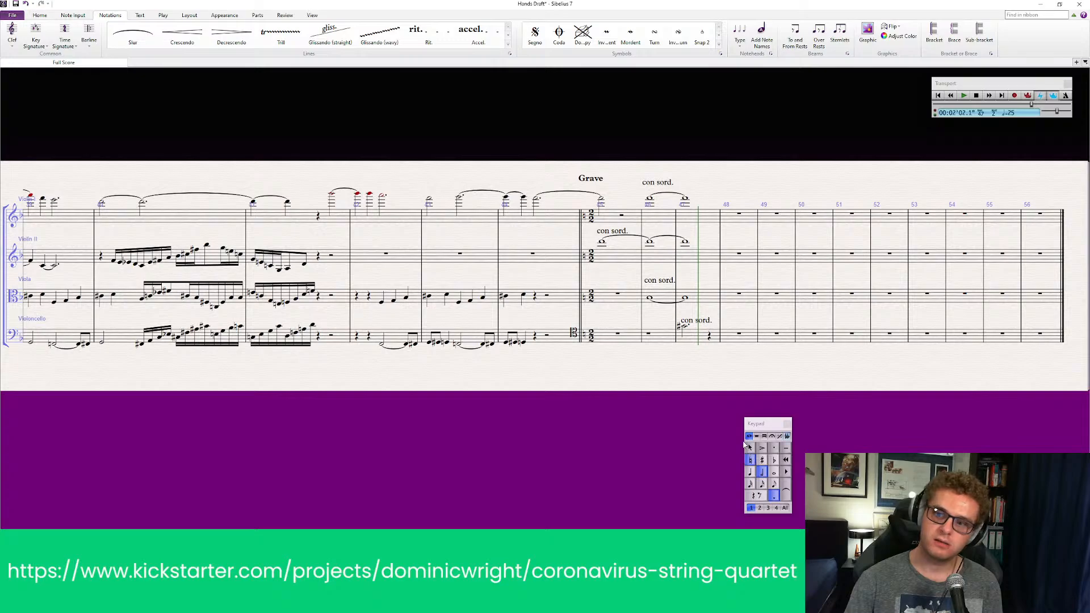
click(710, 328)
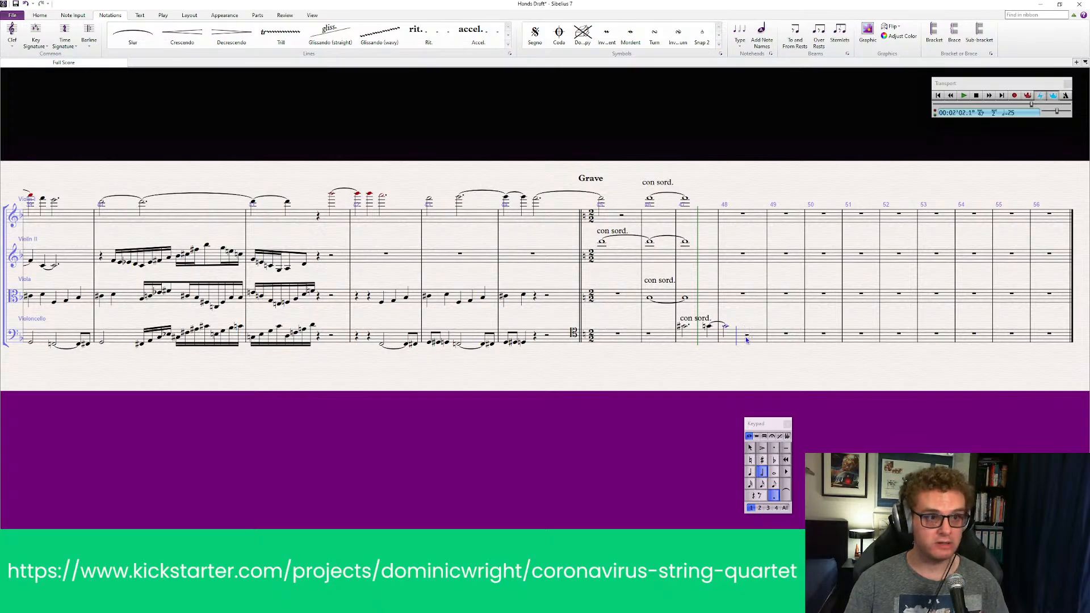
key(Escape)
key(Escape)
drag(809, 404, 711, 400)
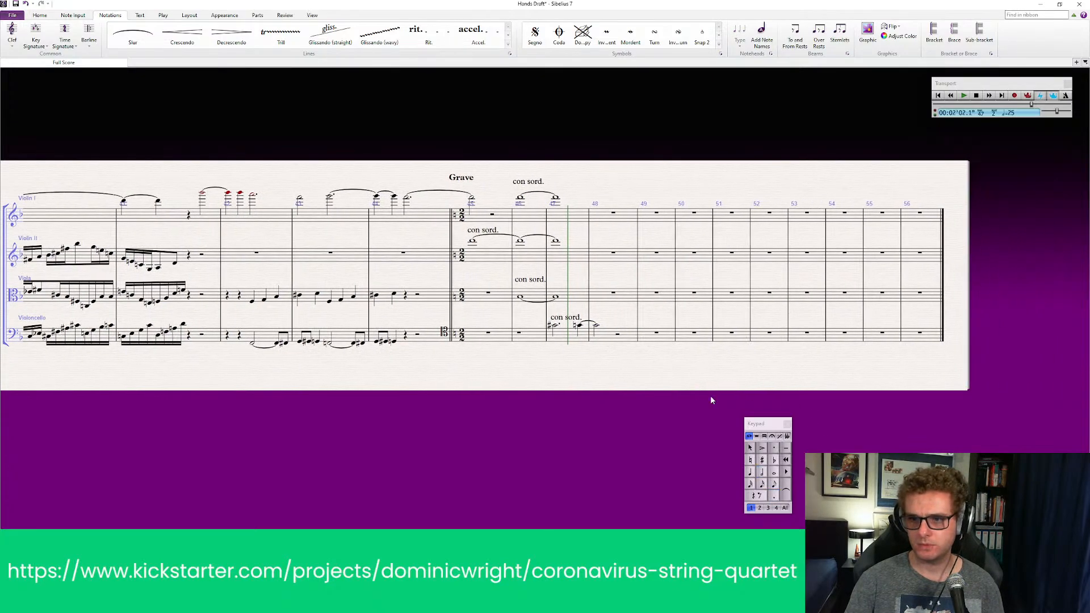
Step: Enter a dotted-half-length sharp note in the second half of the cello's bar 48, tied over into bar 49
click(762, 472)
click(775, 496)
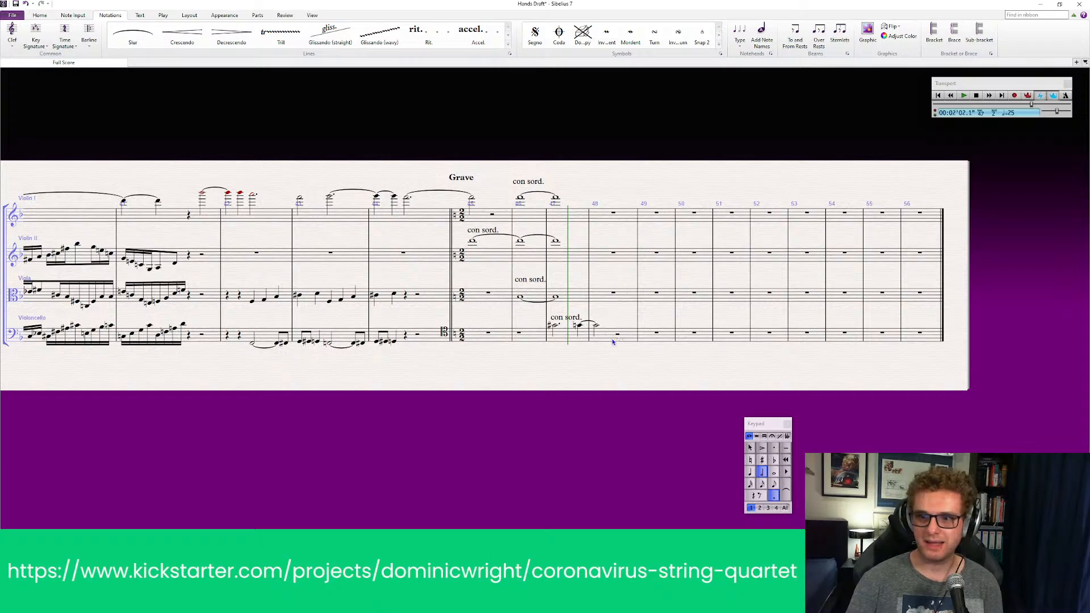
click(762, 461)
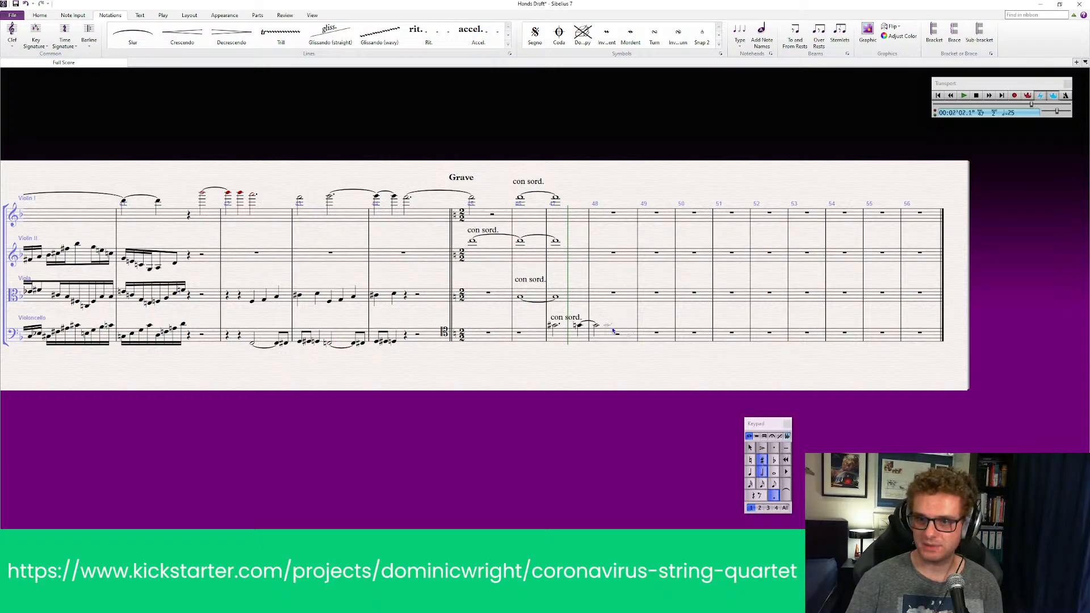
click(616, 328)
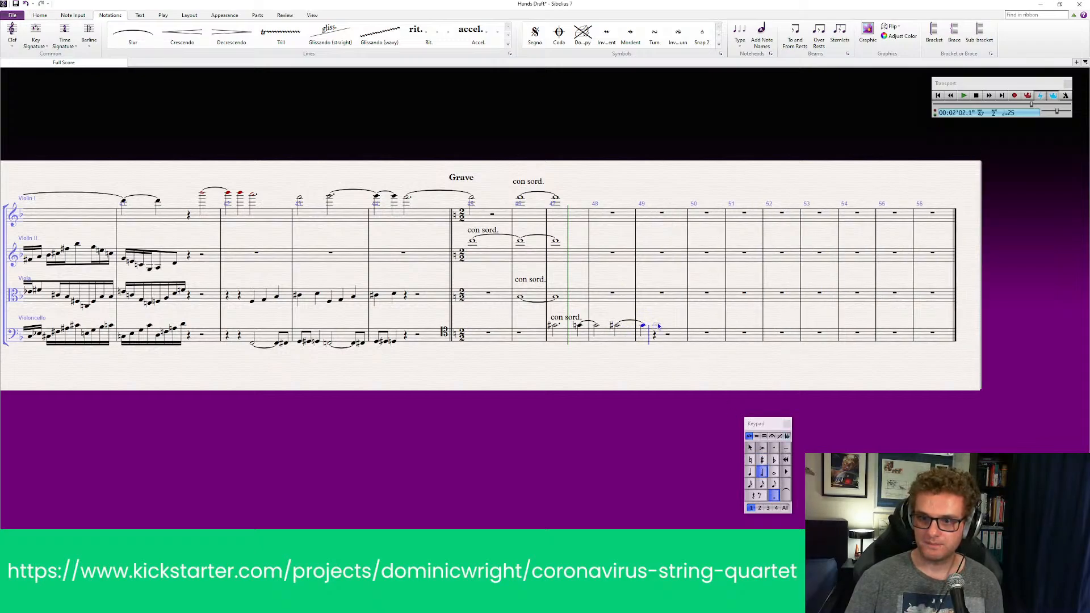
key(Escape)
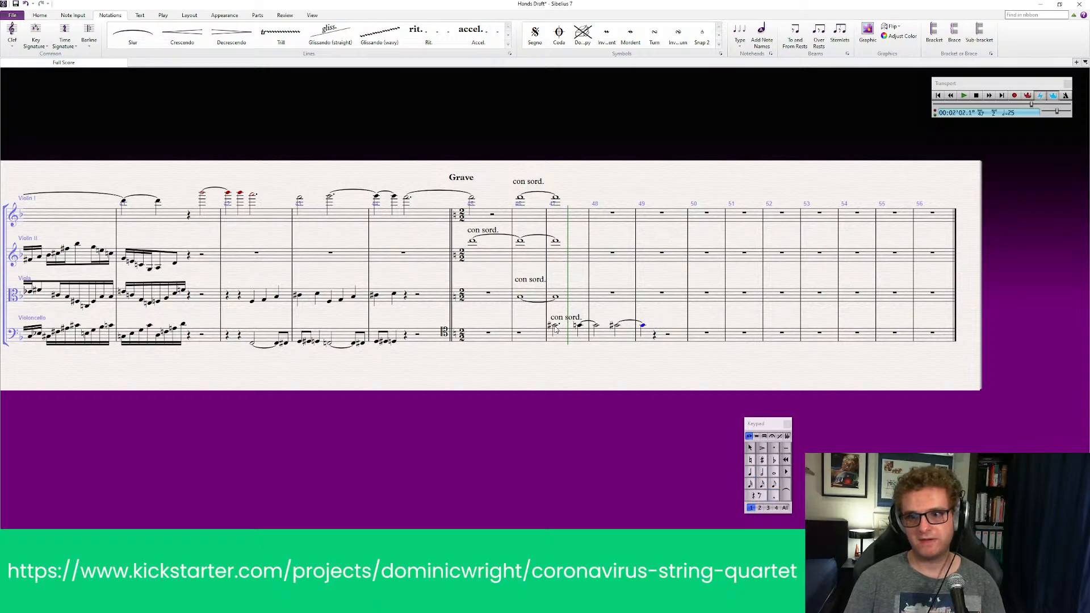
Step: Copy the cello's tied natural note from bars 47–48 to the second beat of bar 49
drag(680, 379, 594, 379)
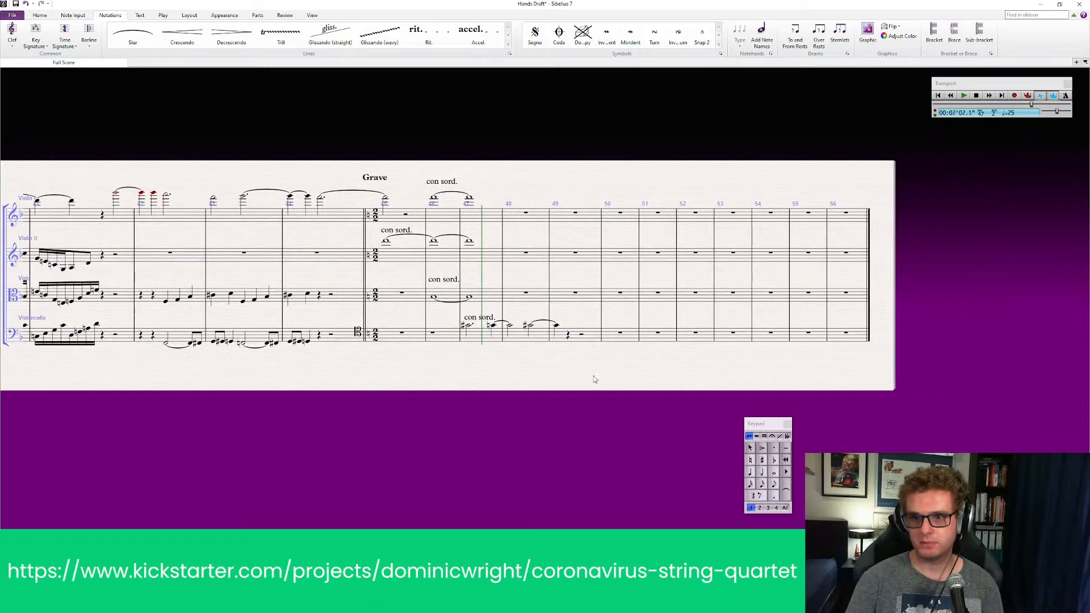
click(495, 328)
shift+click(509, 330)
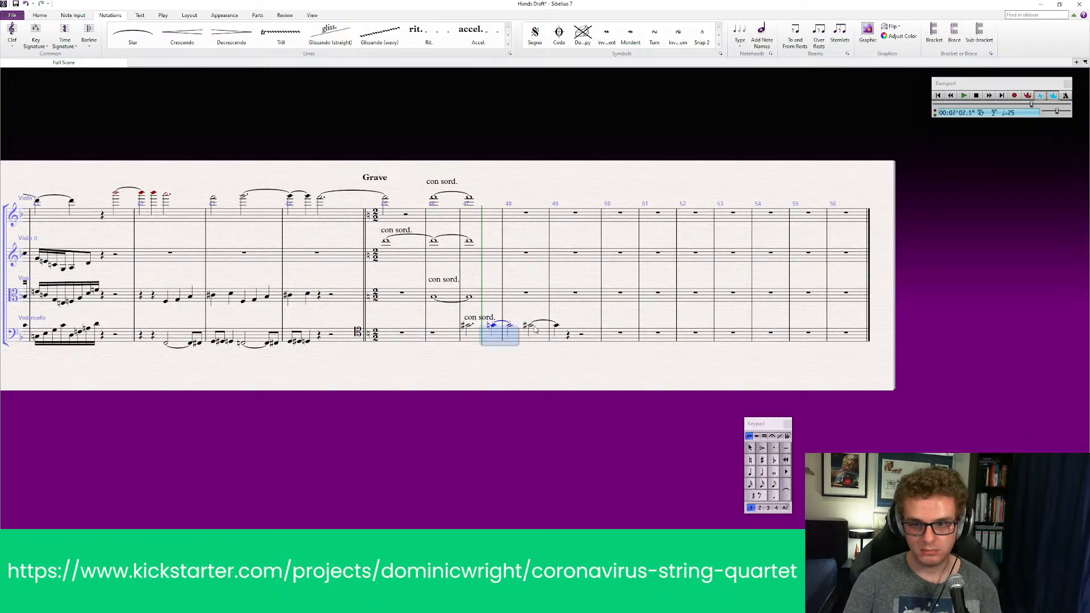
alt+click(568, 336)
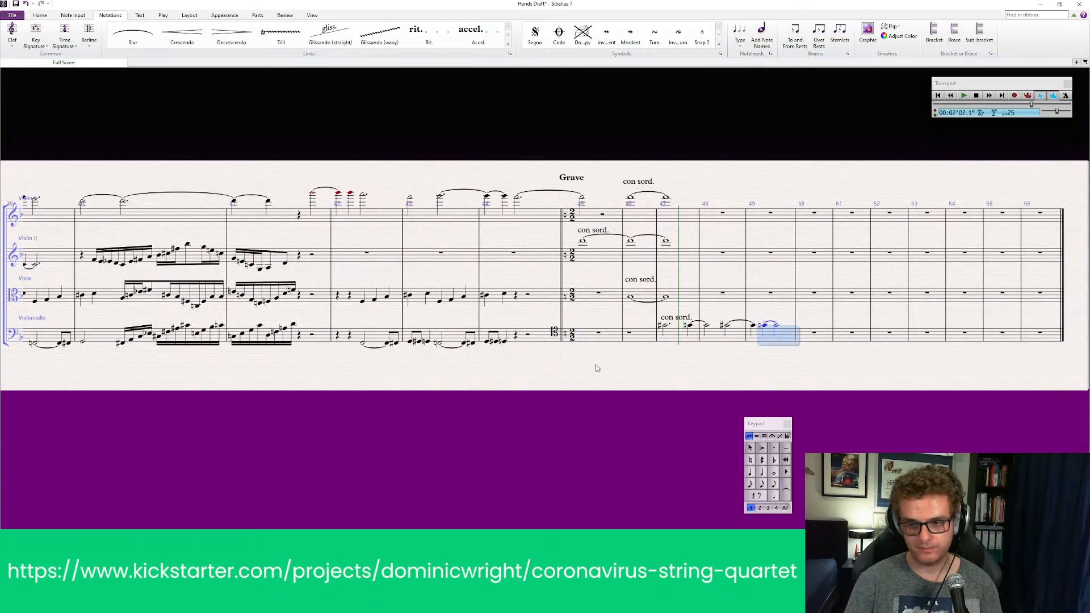
key(Escape)
Step: Copy the viola's whole note from bar 47 into bars 48 and 49
click(684, 301)
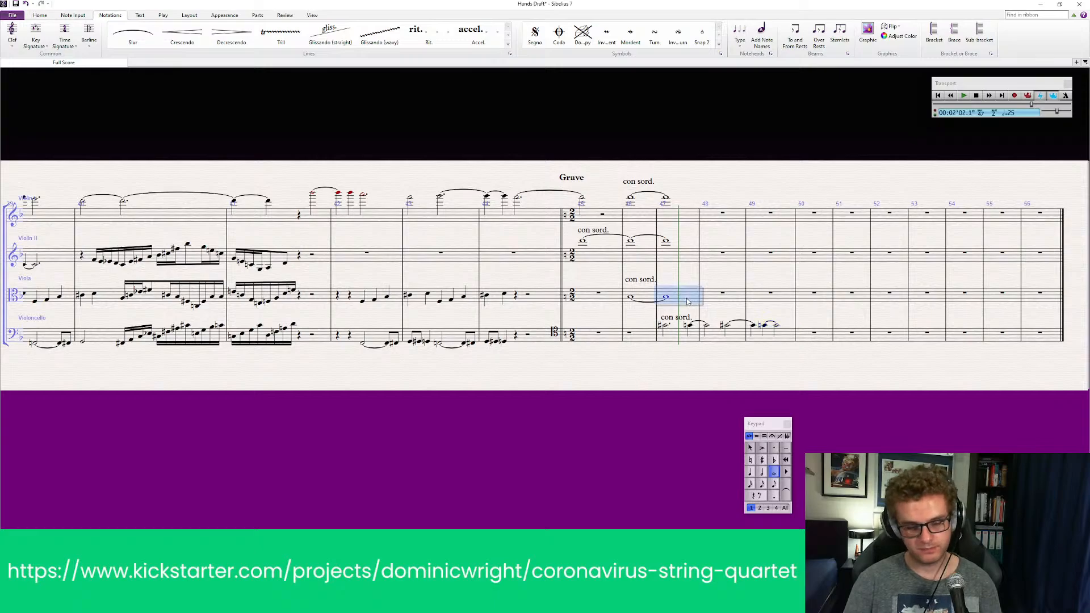
click(726, 303)
key(ctrl+v)
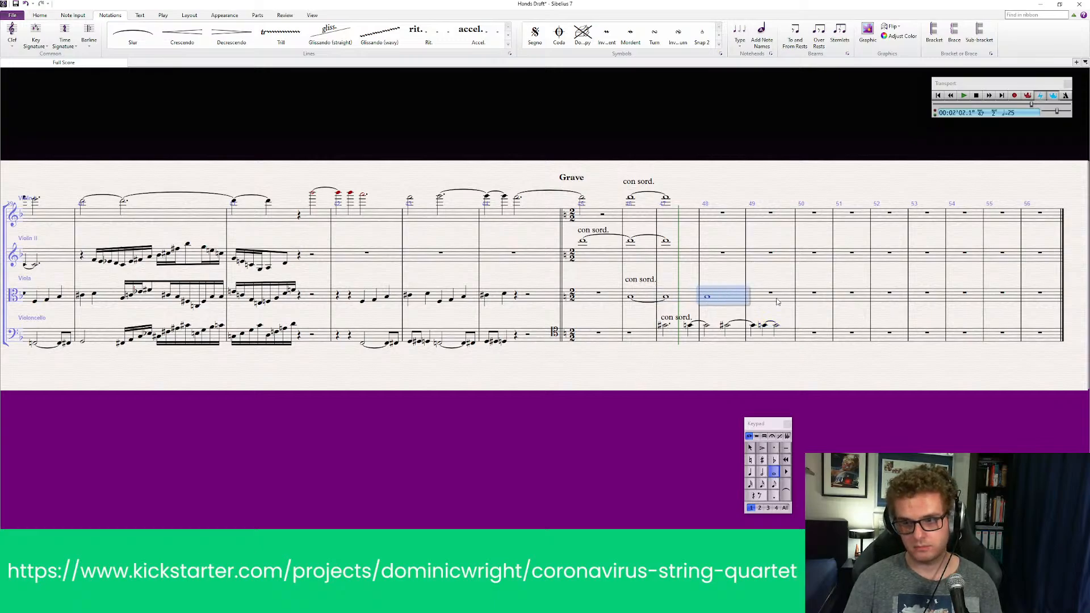
key(r)
key(Escape)
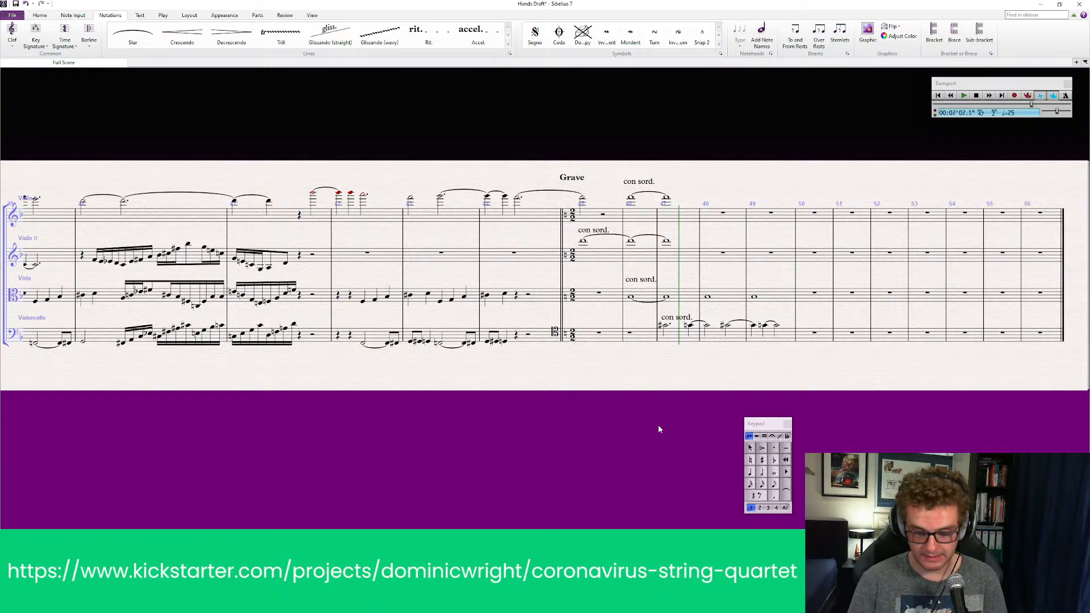
Step: Shorten the viola's whole note in bar 47 to a half note and follow it with a half-note B
click(706, 299)
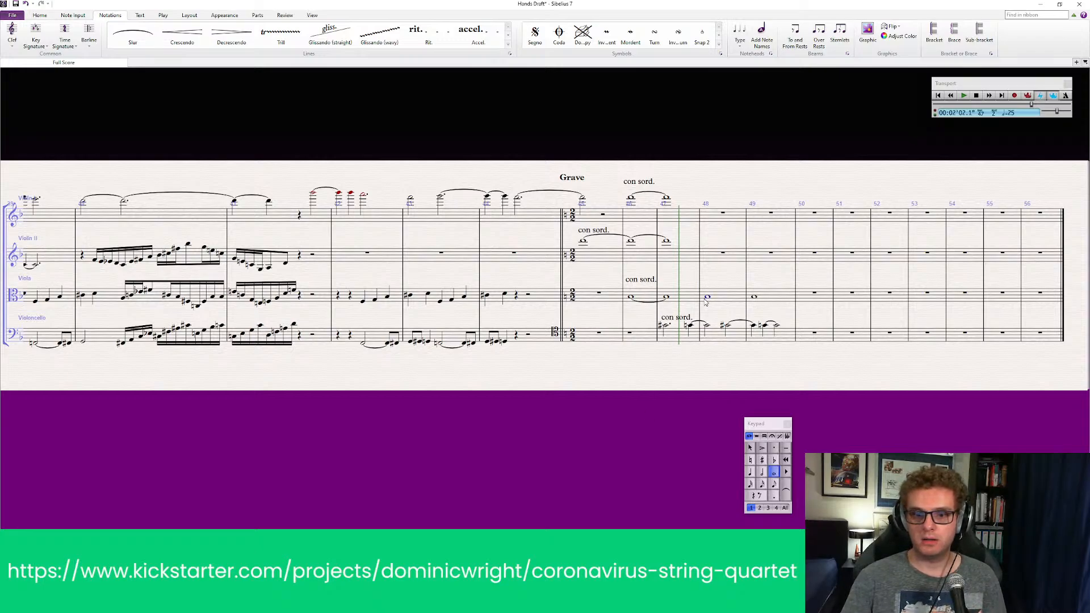
drag(709, 303, 612, 304)
click(570, 300)
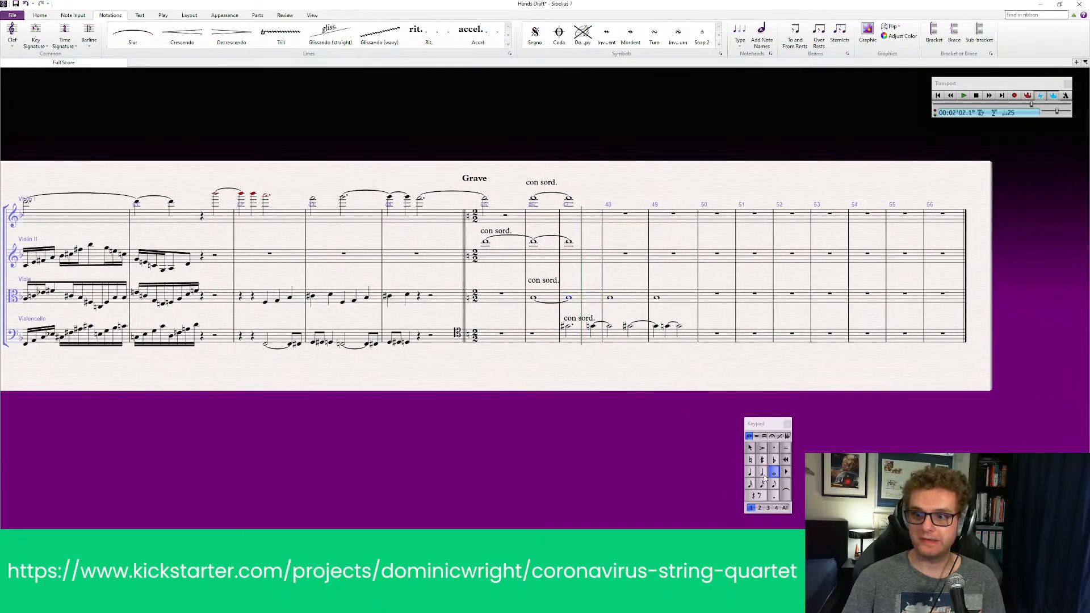
click(763, 475)
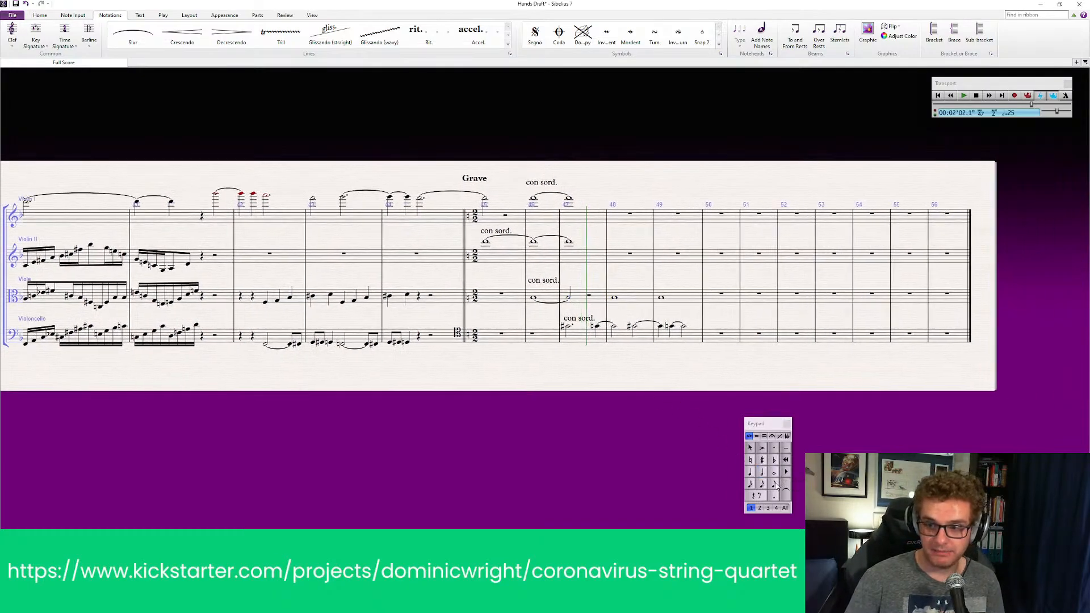
click(588, 298)
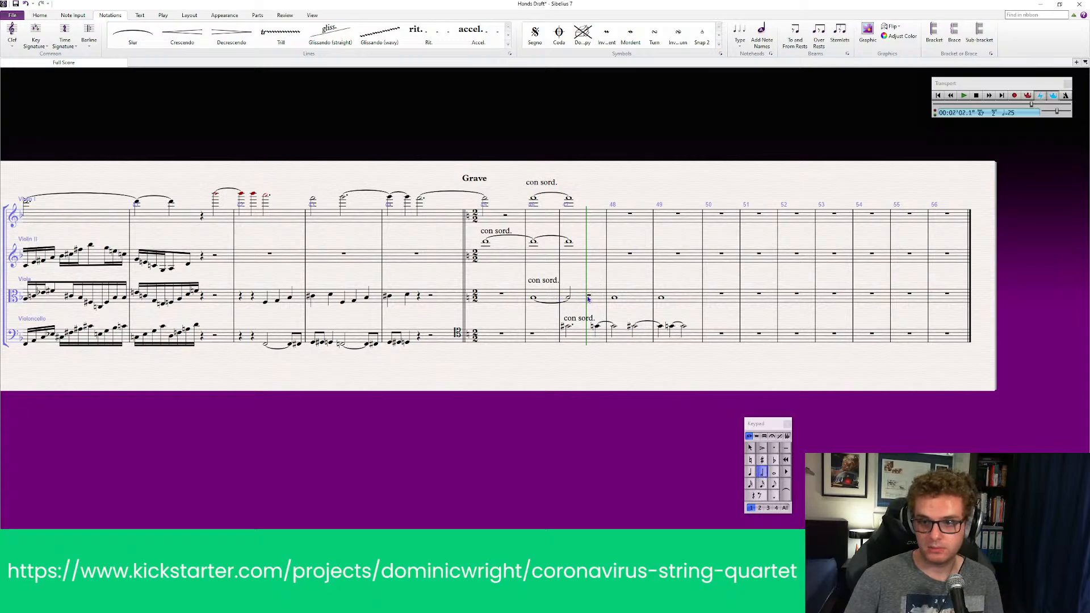
key(b)
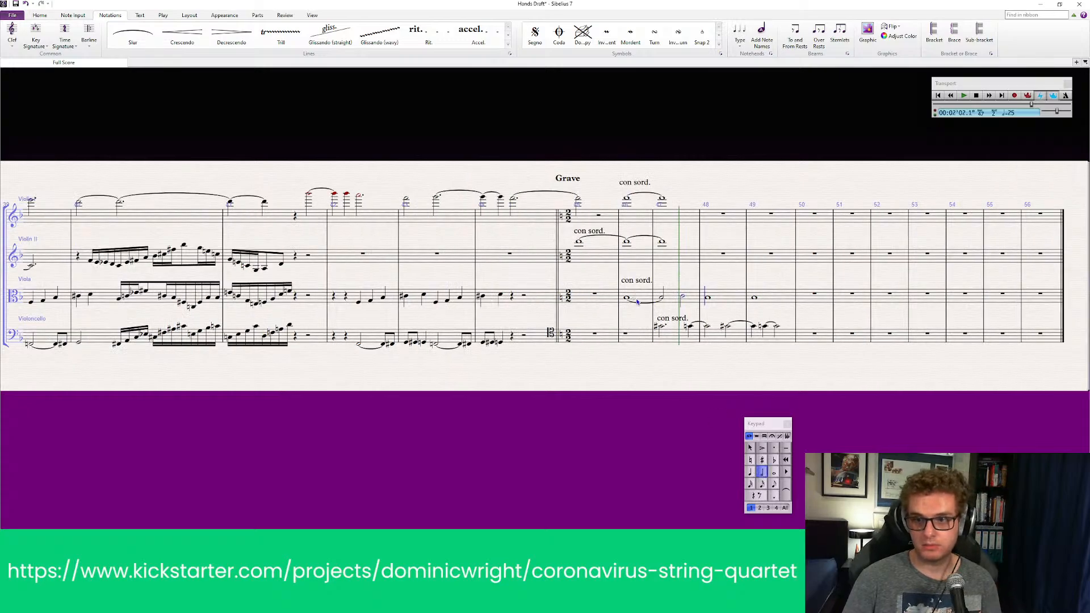
key(Escape)
Step: Replace the viola's whole notes in bars 48 and 49 with repeats of the two half notes from bar 47
click(728, 297)
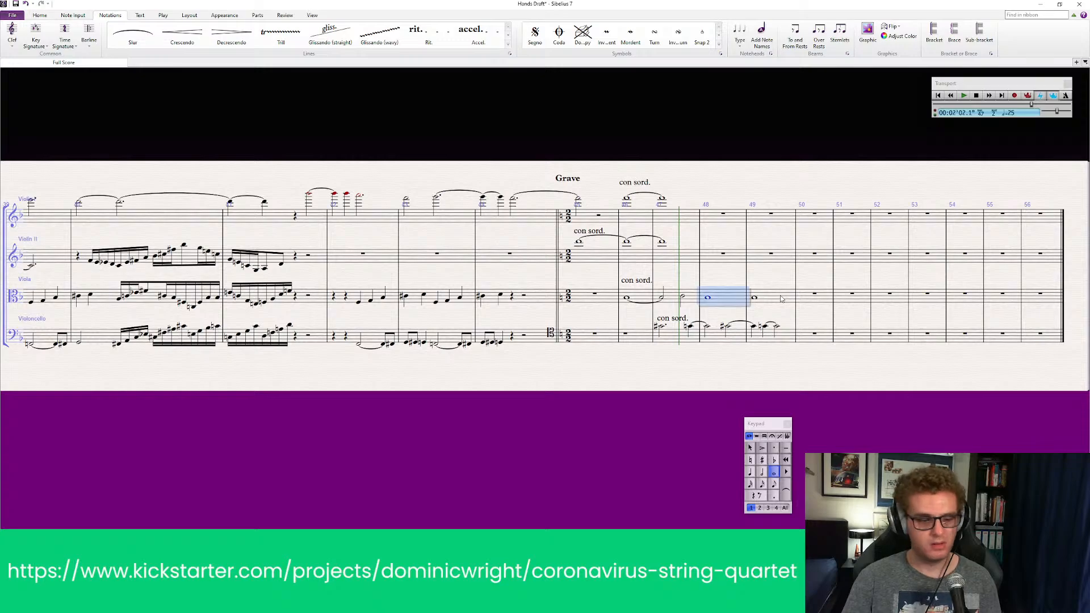
shift+click(781, 299)
key(Delete)
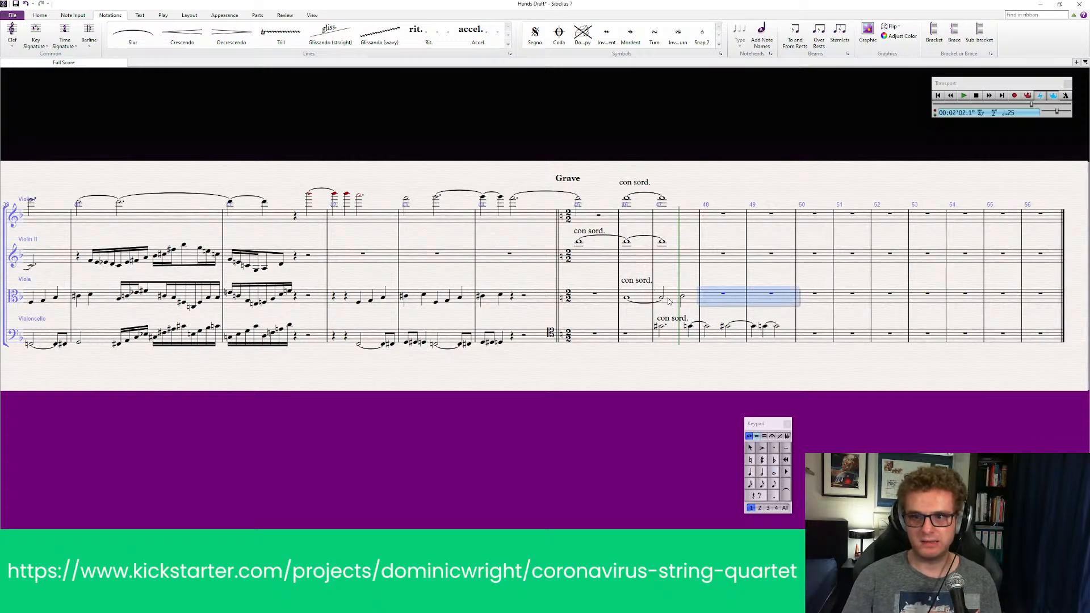
click(669, 301)
key(r)
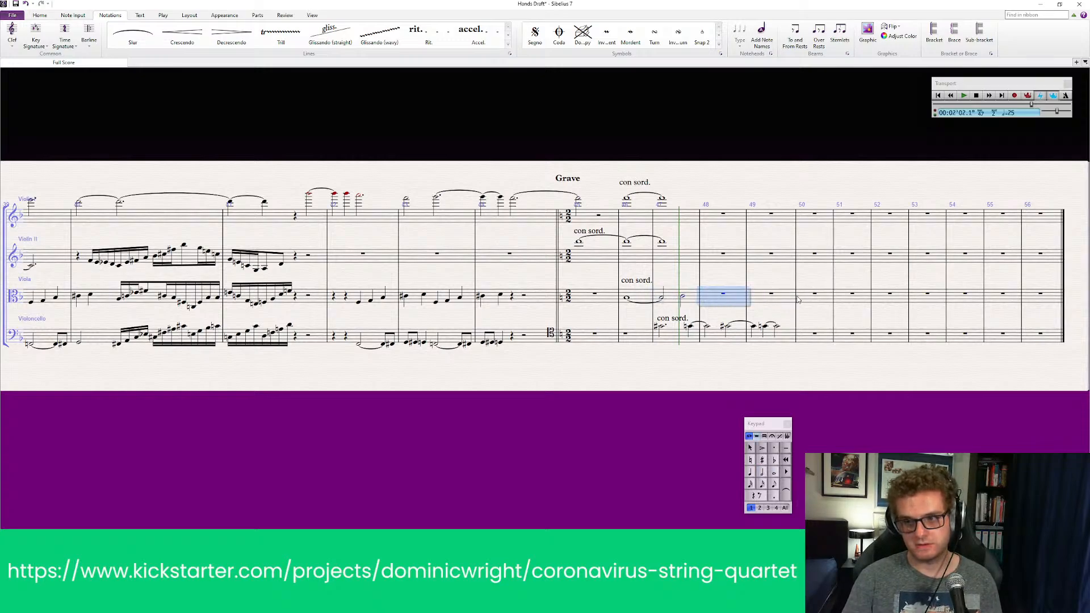
key(r)
key(Escape)
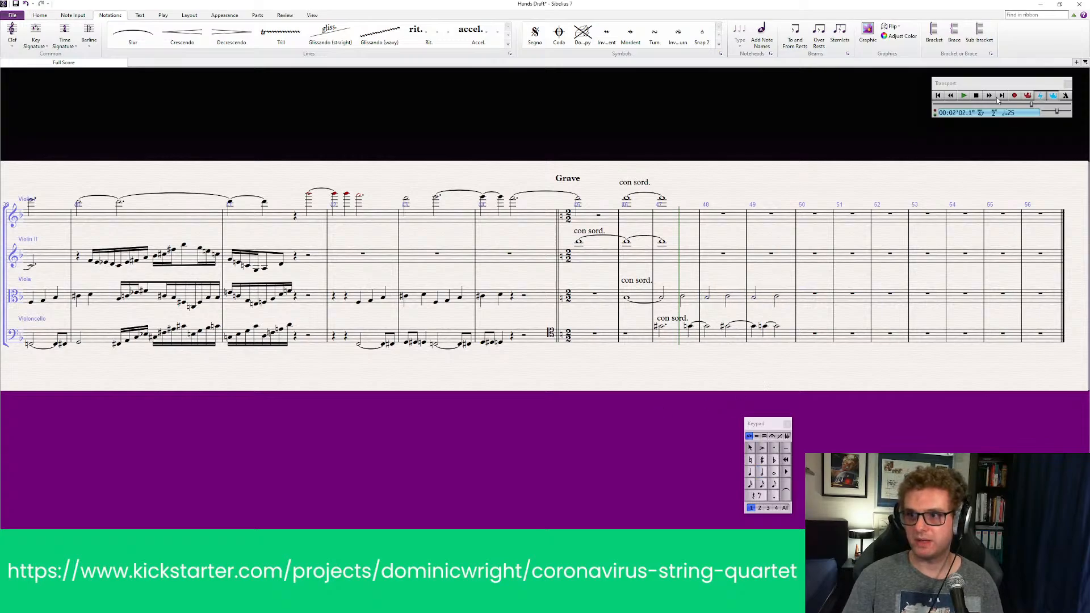
Step: Play back the score from a few bars before the Grave through the end of bar 49
drag(1037, 111, 1021, 114)
click(964, 96)
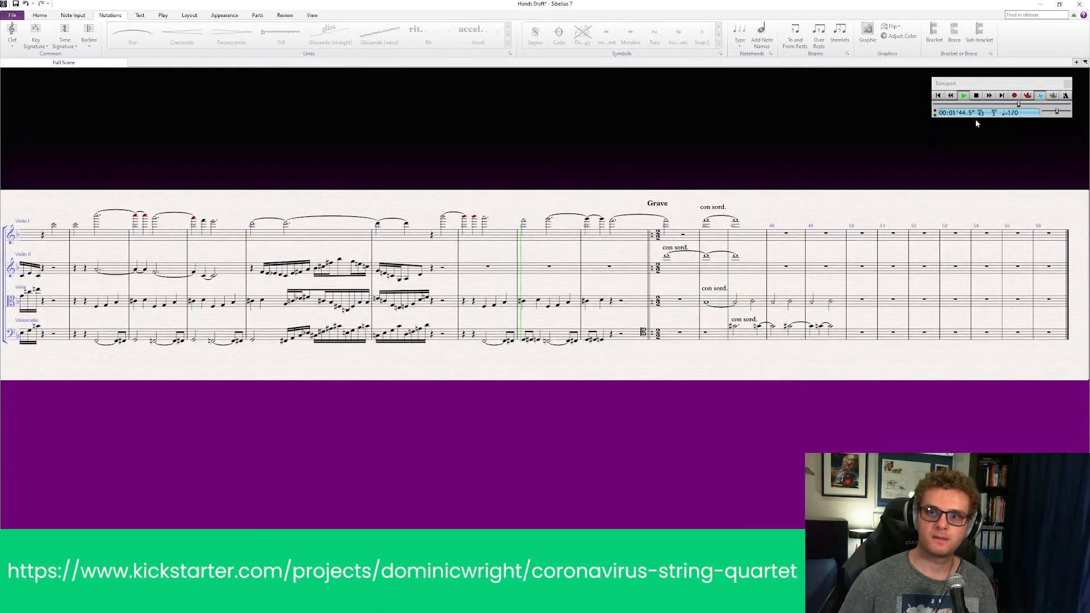
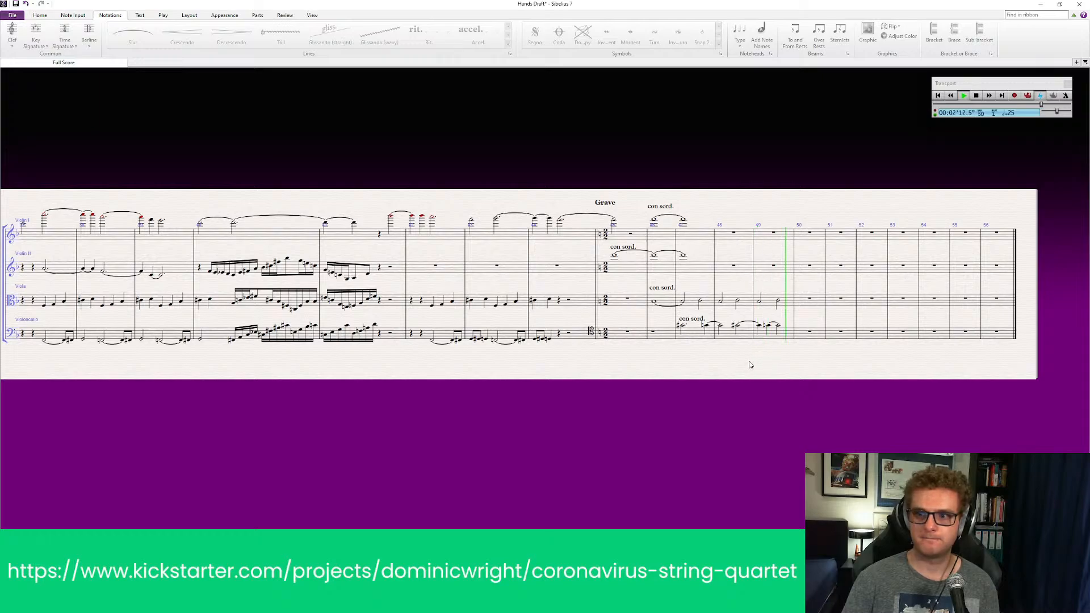
key(space)
scroll(768, 365, up, 1)
drag(784, 360, 541, 364)
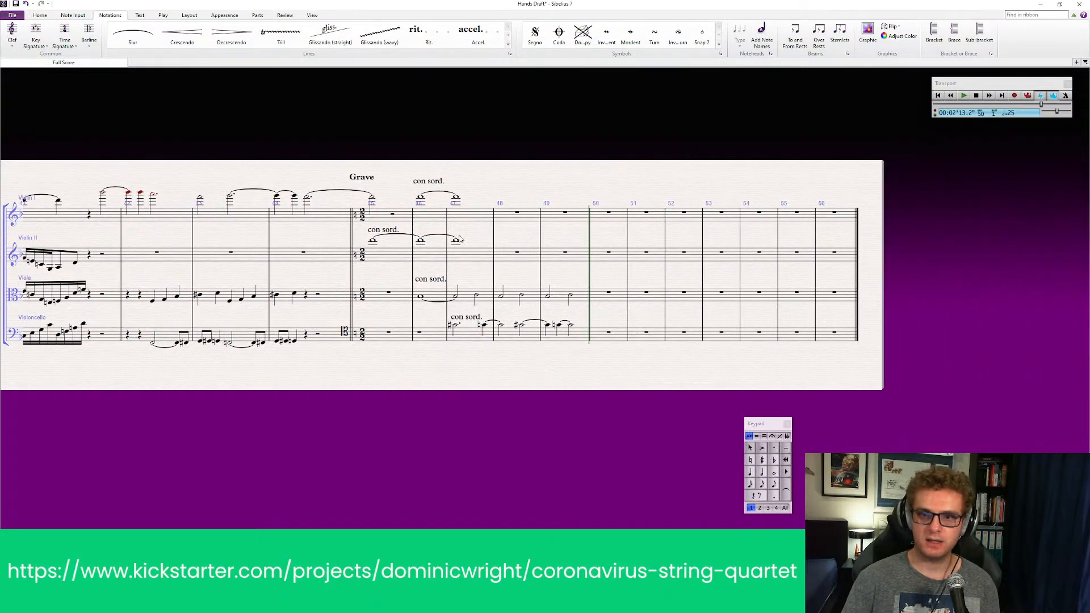
Step: Enter two stepwise descending quarter notes above the staff at the start of bar 48 in Violin II
click(373, 241)
click(461, 387)
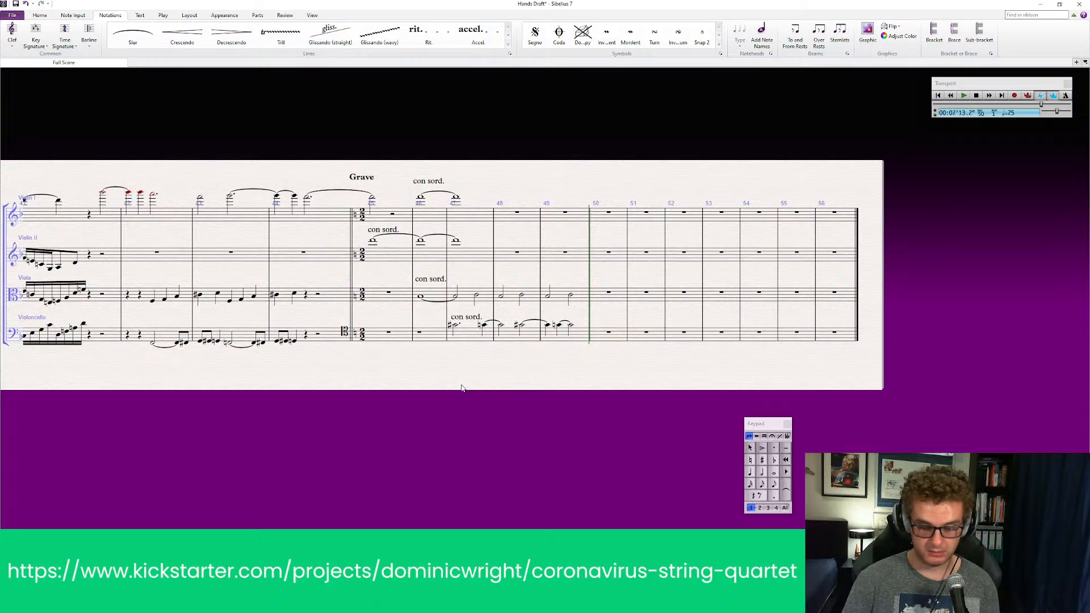
click(750, 472)
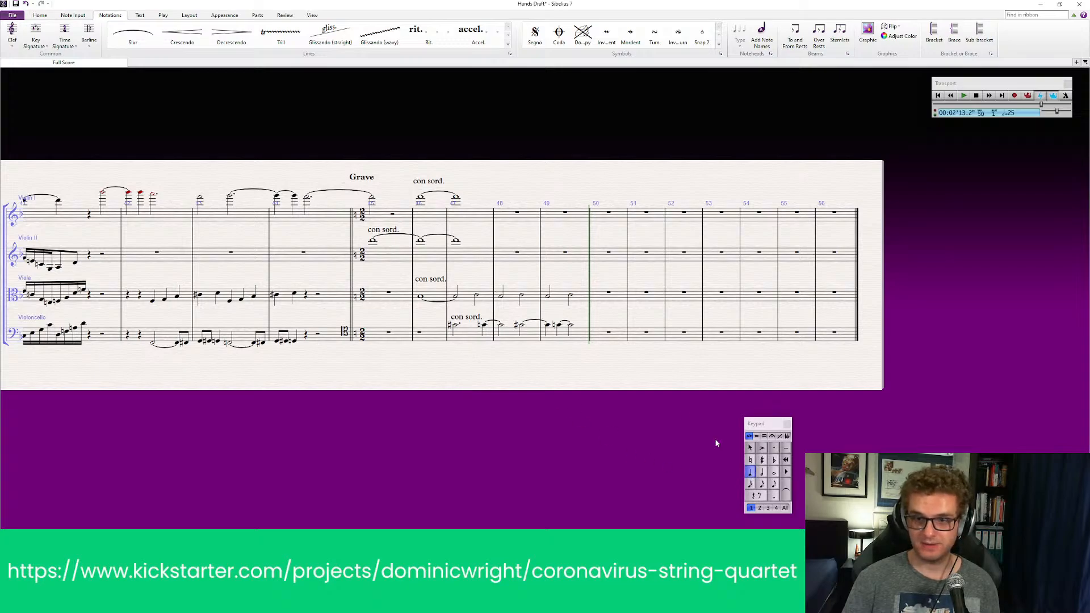
click(503, 243)
click(512, 242)
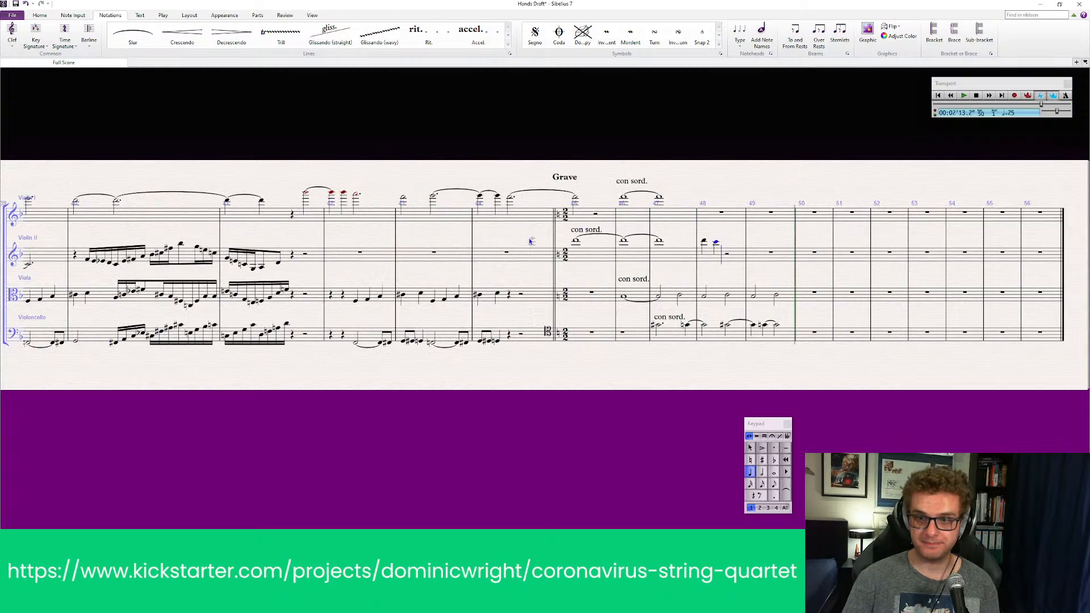
key(Escape)
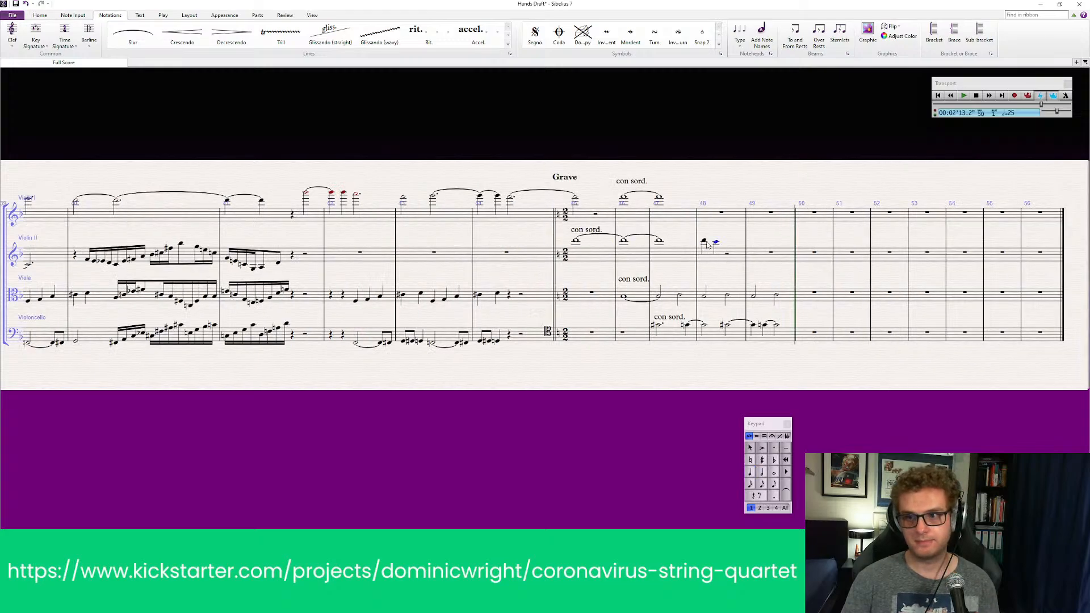
Step: Copy the two quarter notes through the rest of bar 48 and all of bar 49 in Violin II
click(705, 242)
shift+click(716, 244)
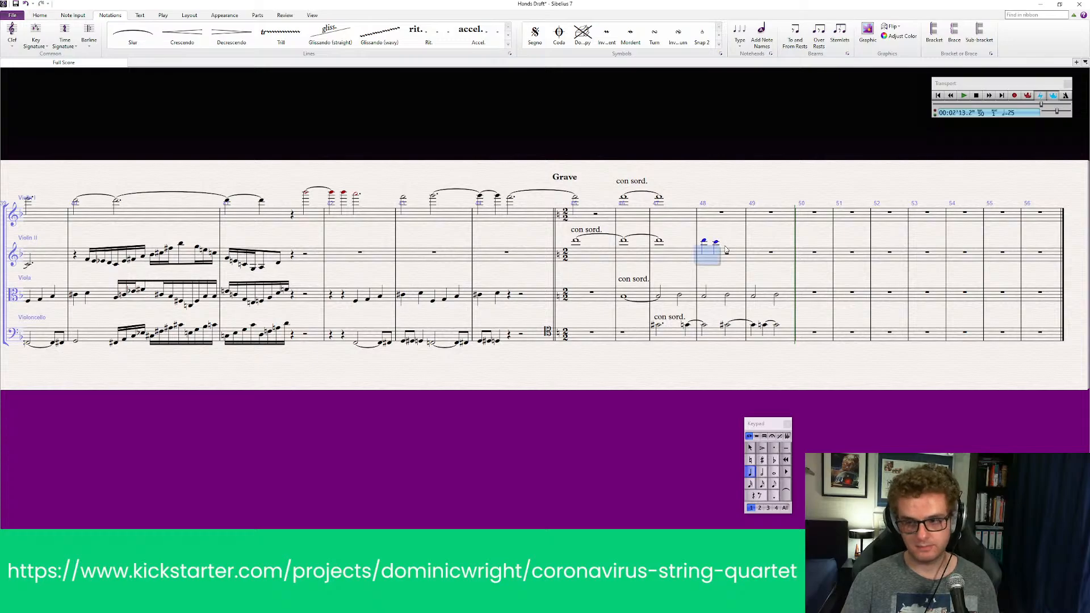
double_click(729, 255)
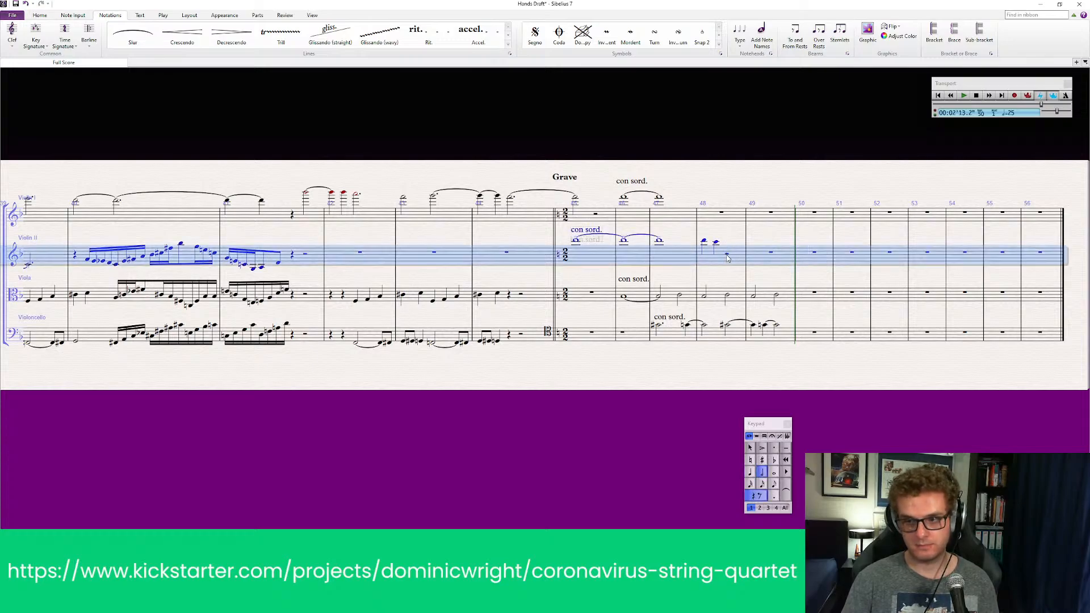
click(727, 254)
shift+click(782, 256)
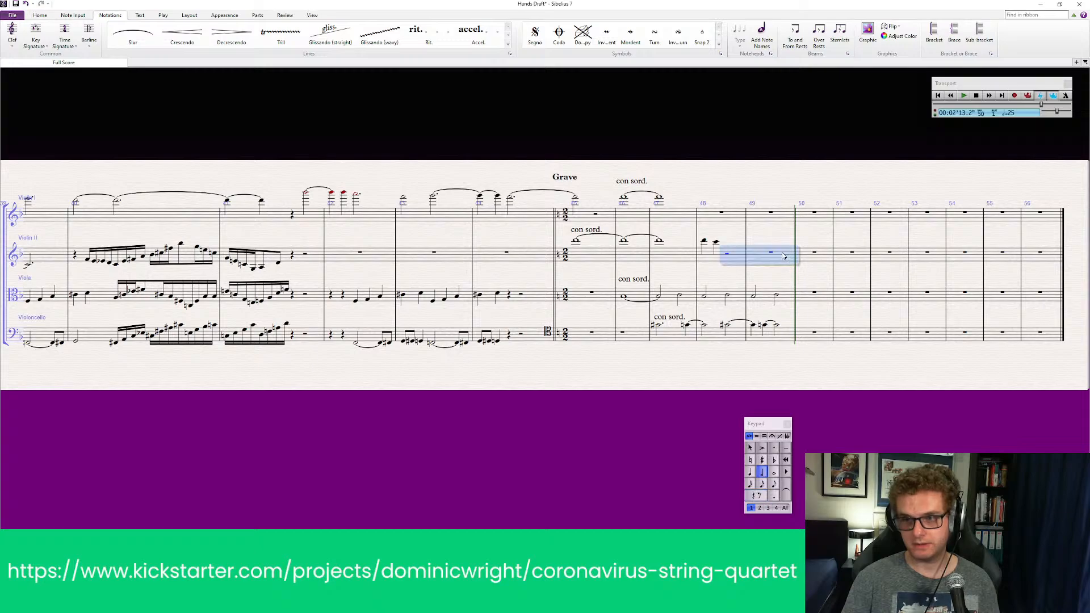
key(ctrl+v)
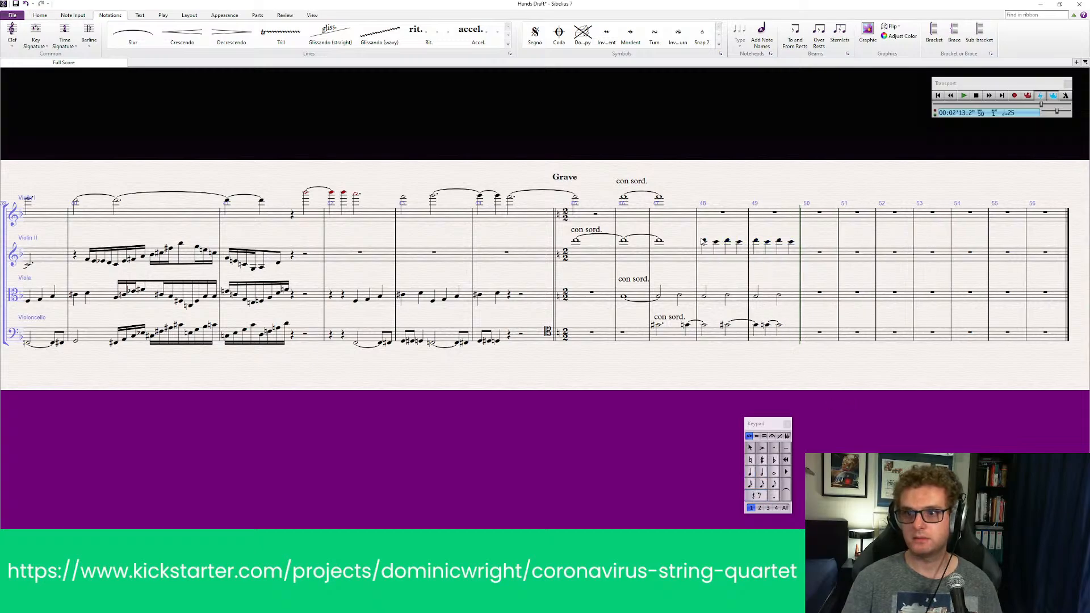
Step: Slur the four Violin II quarter notes of bar 48 in pairs
click(705, 243)
shift+click(716, 242)
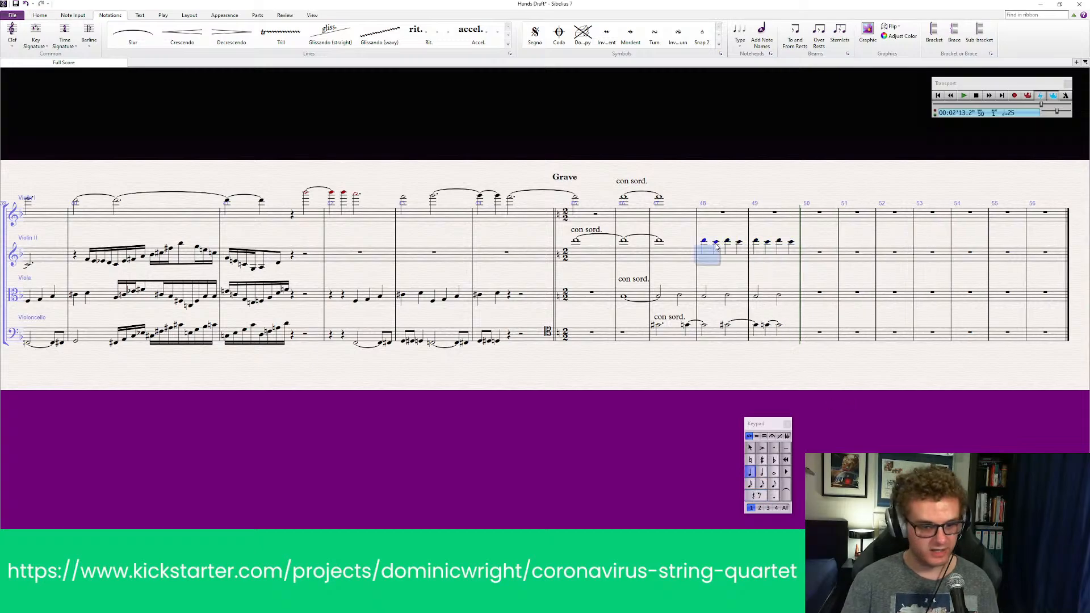
key(s)
click(727, 243)
shift+click(738, 244)
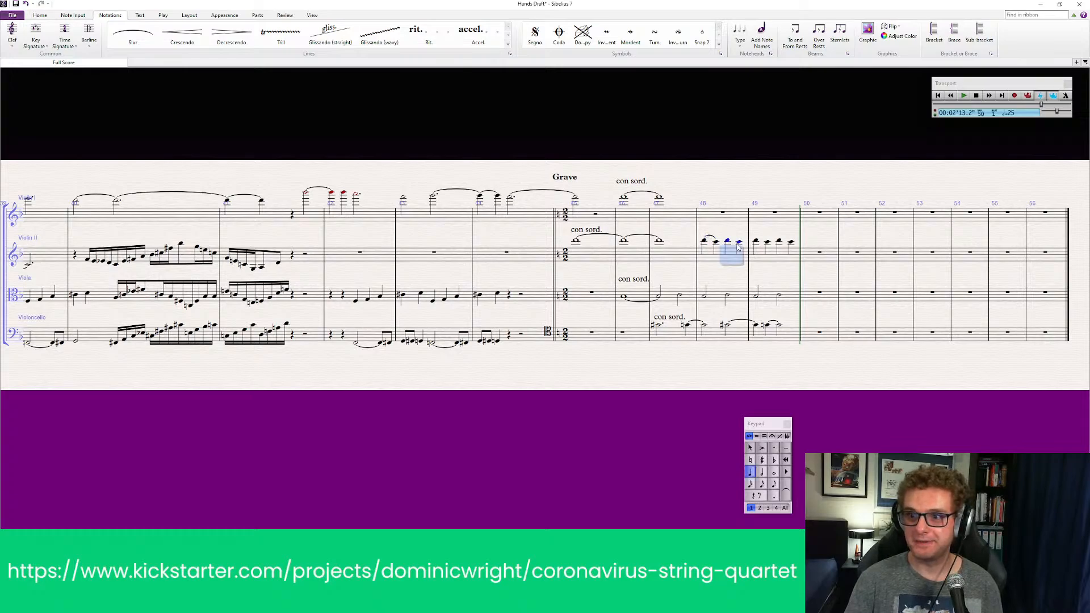
key(s)
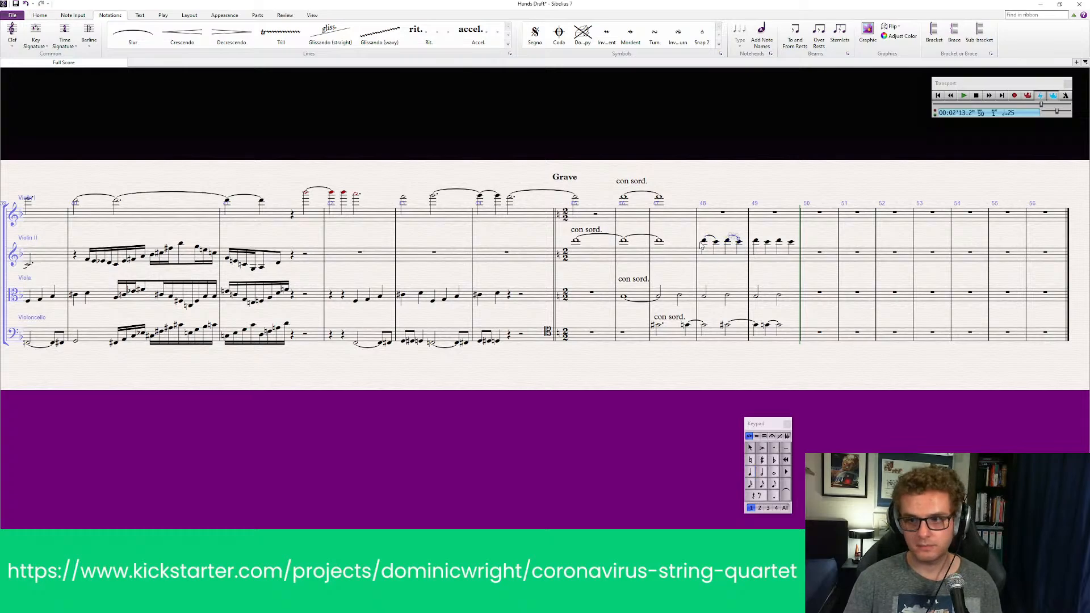
Step: Copy the slurred Violin II bar 48 over bar 49
click(734, 259)
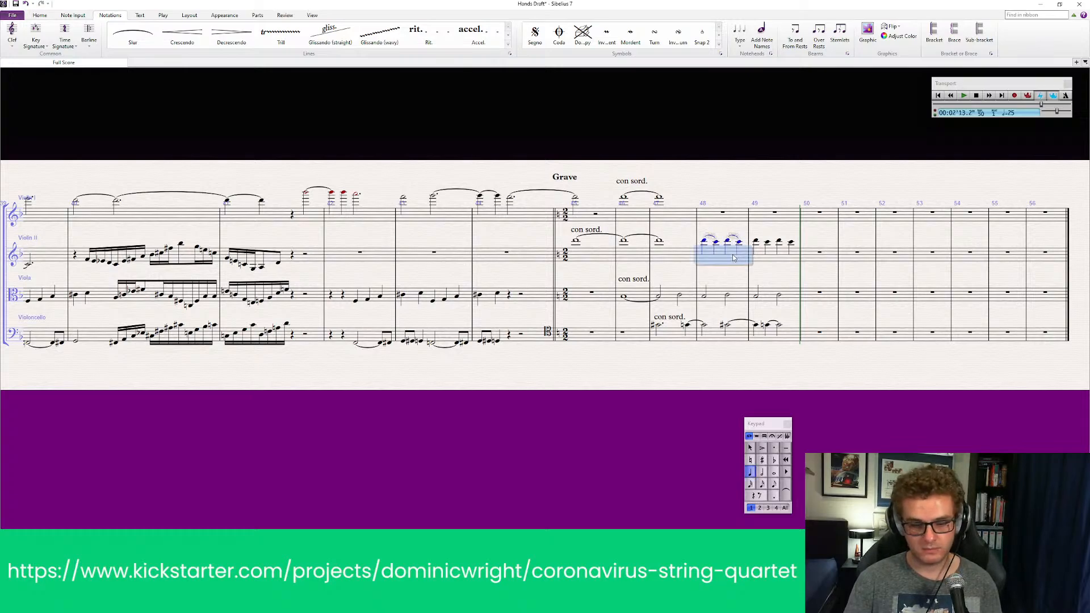
alt+click(781, 256)
click(870, 392)
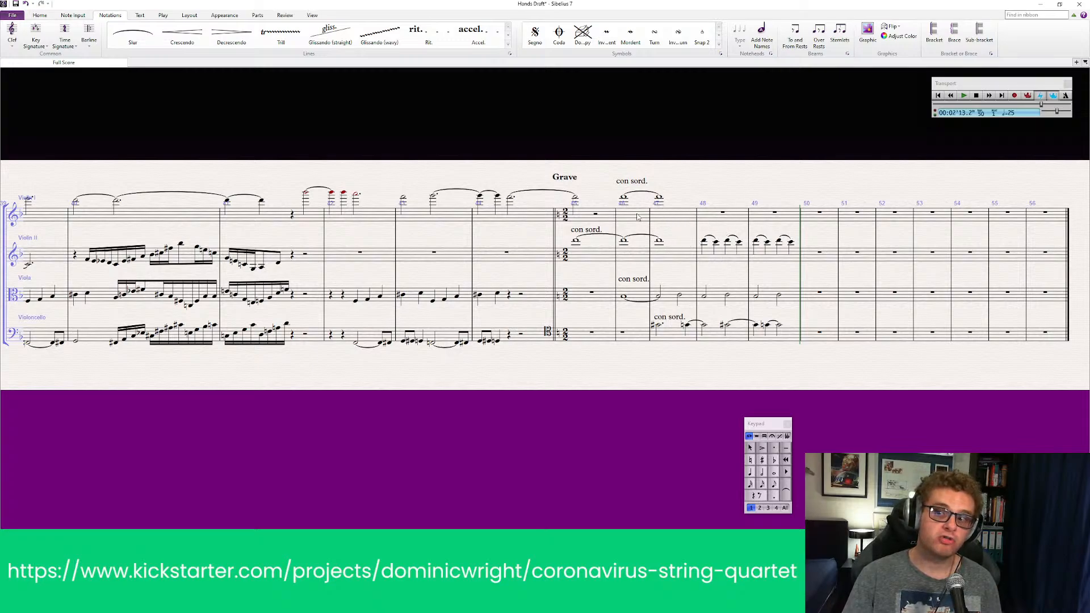
click(659, 198)
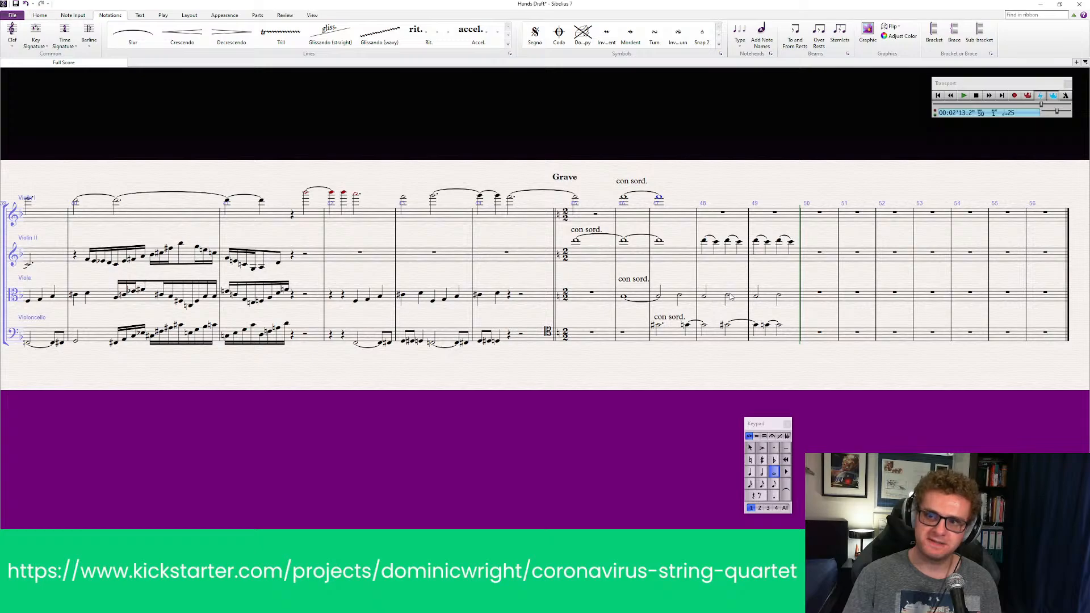
click(739, 242)
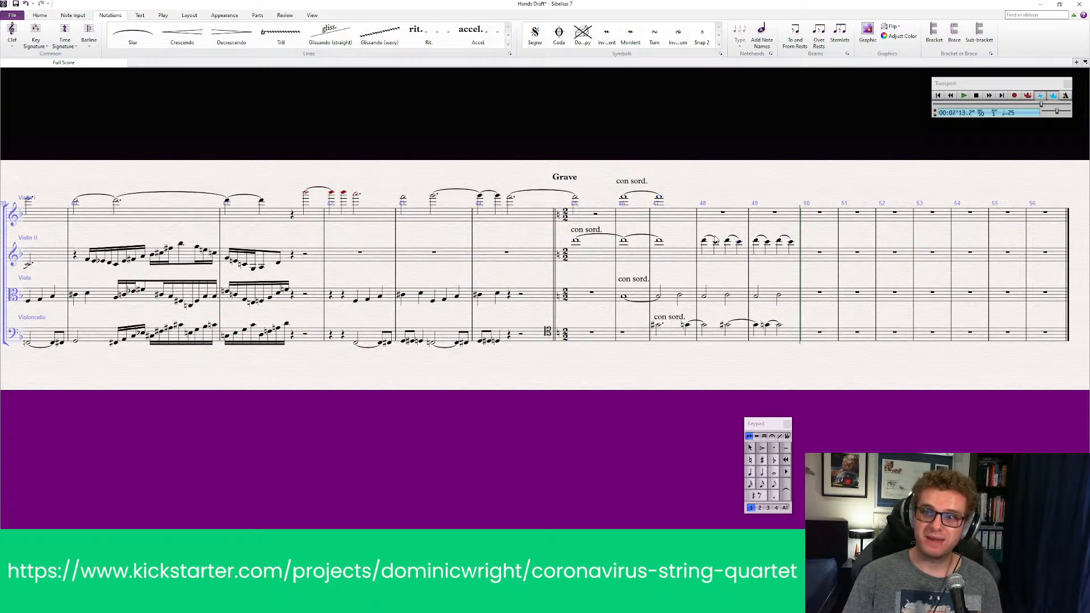
click(660, 199)
key(Escape)
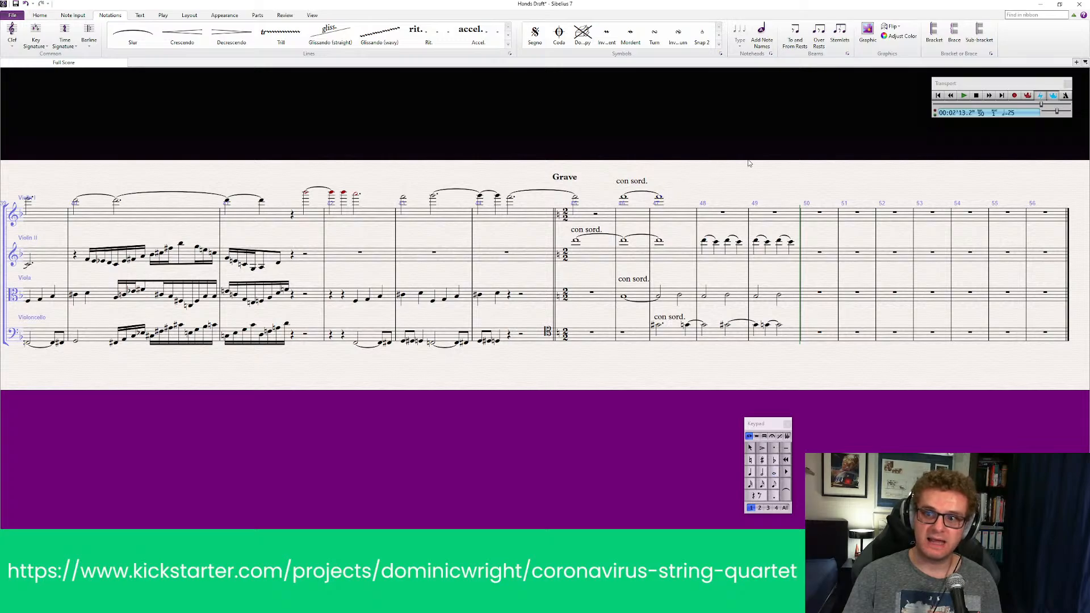
Step: Enter a half note in Violin I at the start of bar 48, at the same high pitch as the preceding whole note
drag(727, 180, 555, 201)
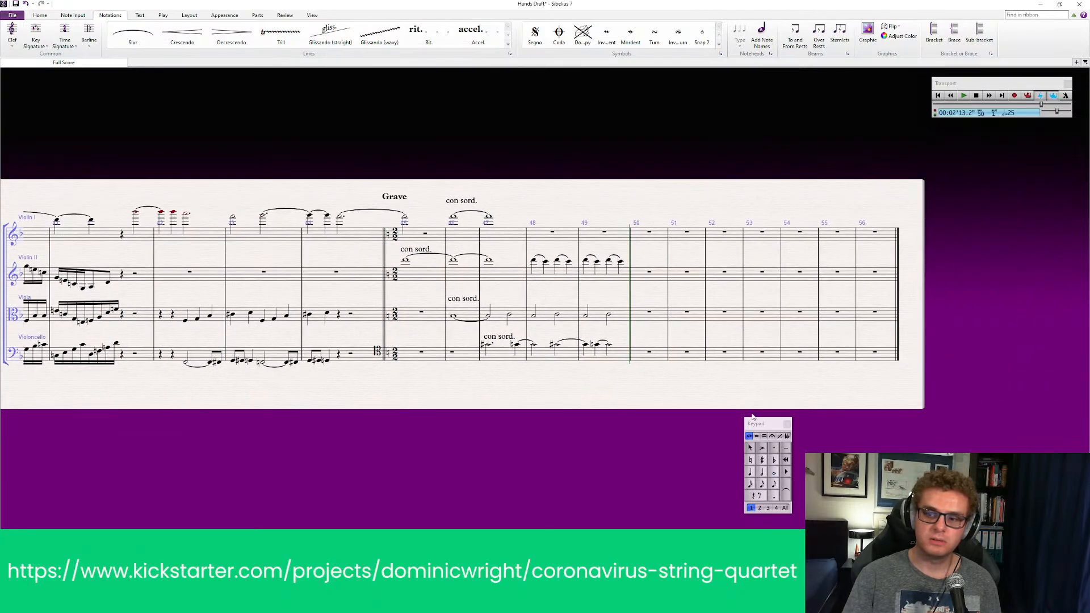
click(763, 473)
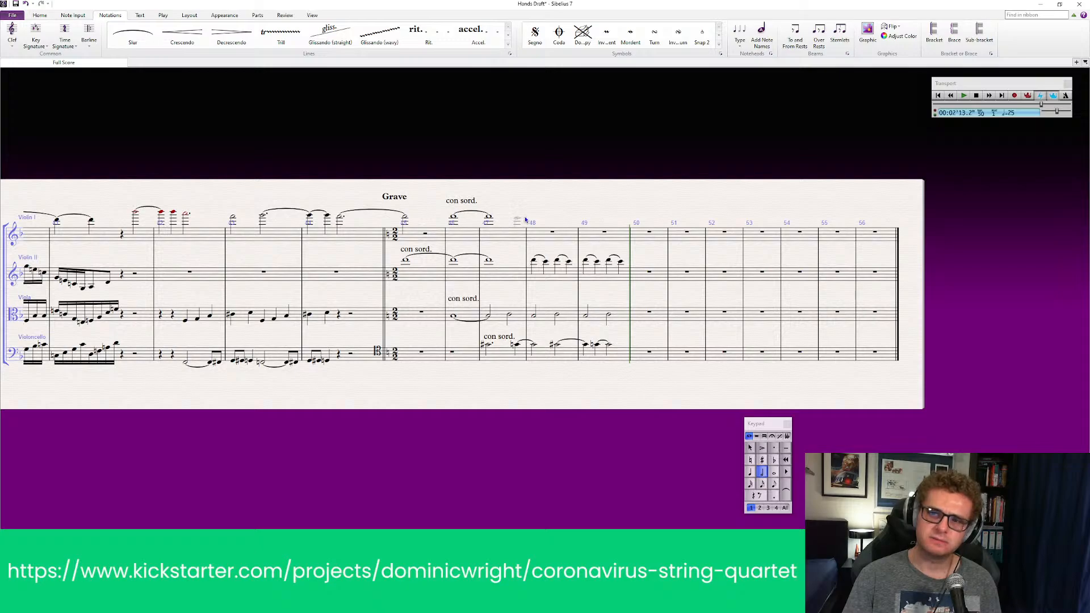
click(537, 219)
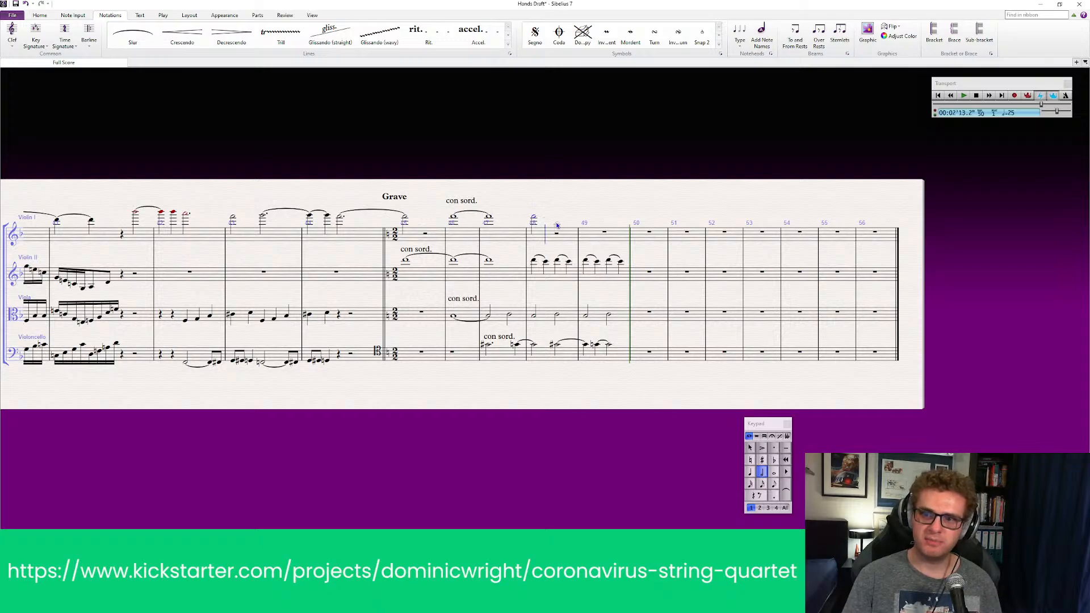
click(554, 226)
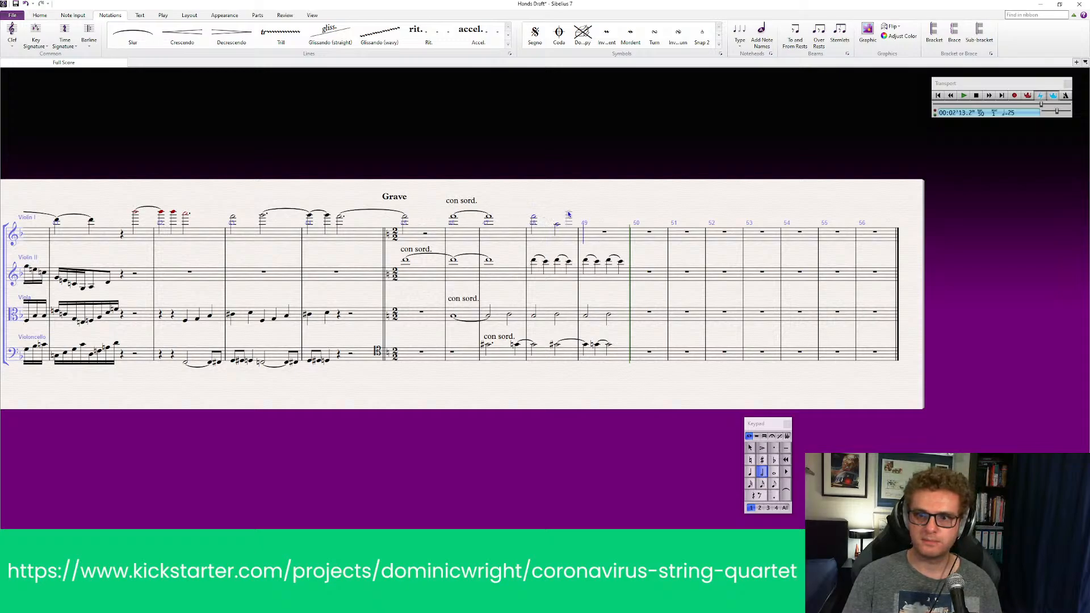
click(555, 224)
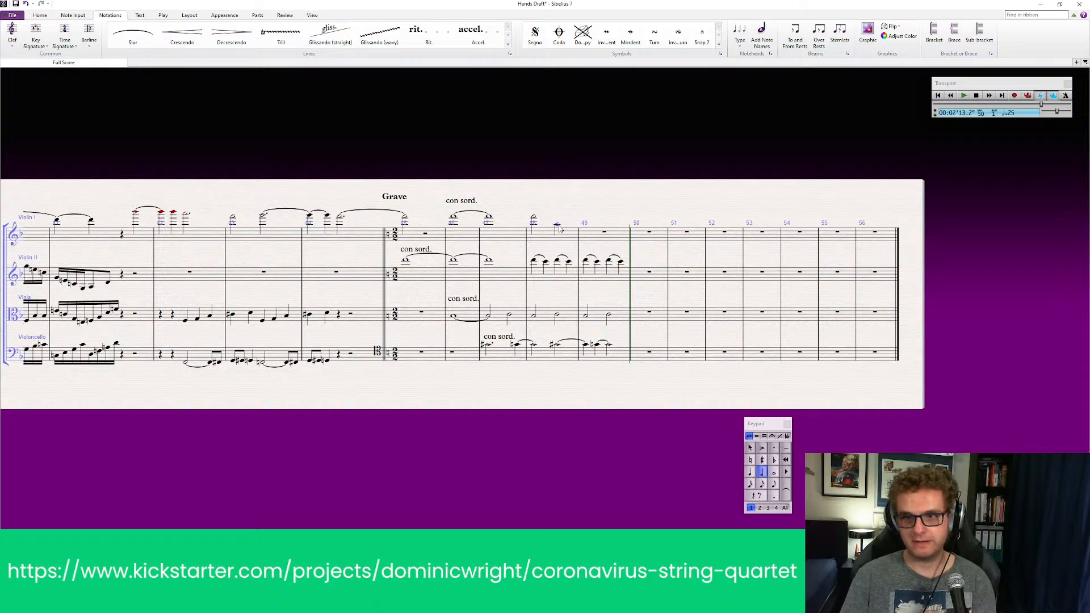
key(Escape)
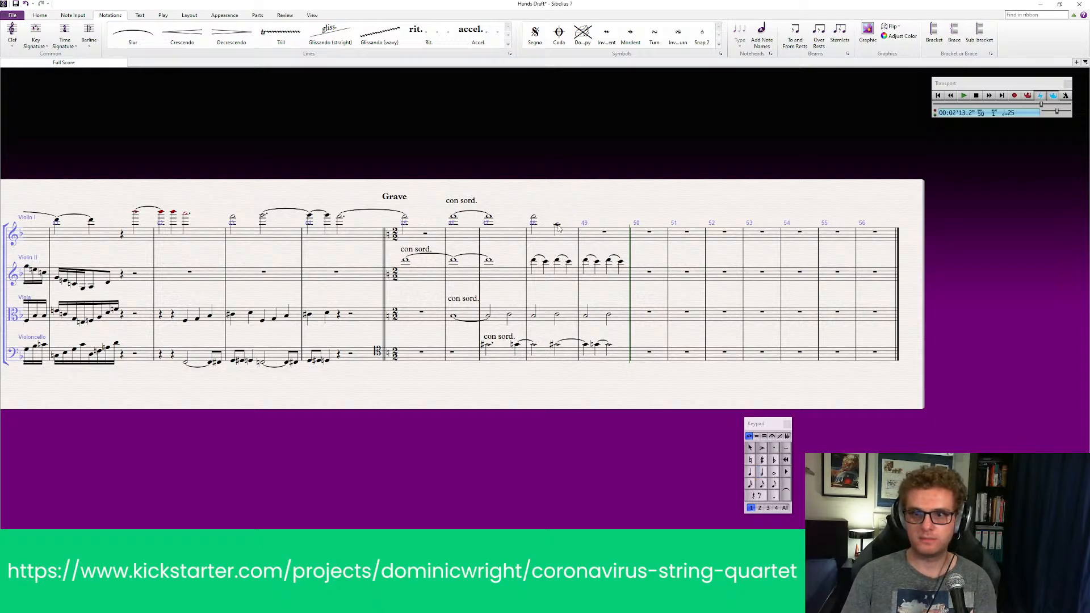
click(558, 228)
key(Delete)
Step: Turn the Violin I half note in bar 48 into a half-note triplet, filling it with a lower note and the first high pitch again
click(535, 218)
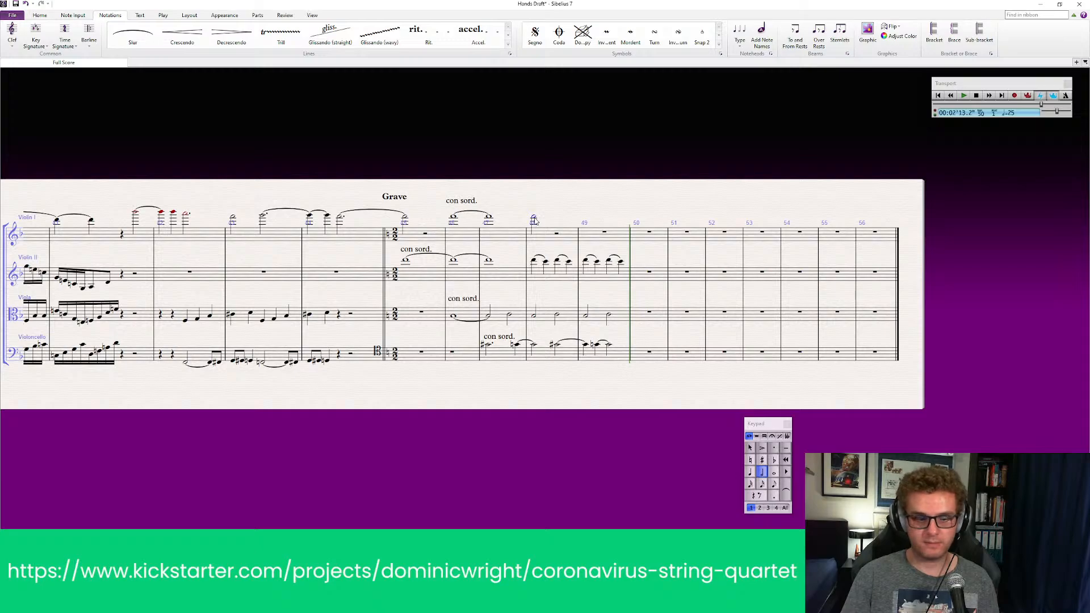
key(ctrl+3)
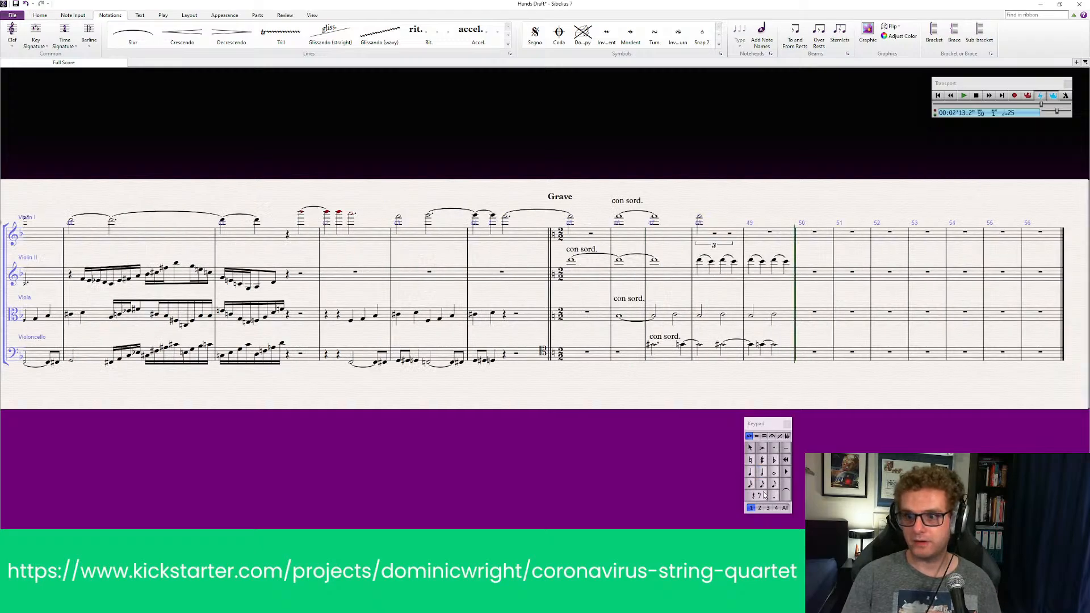
click(716, 234)
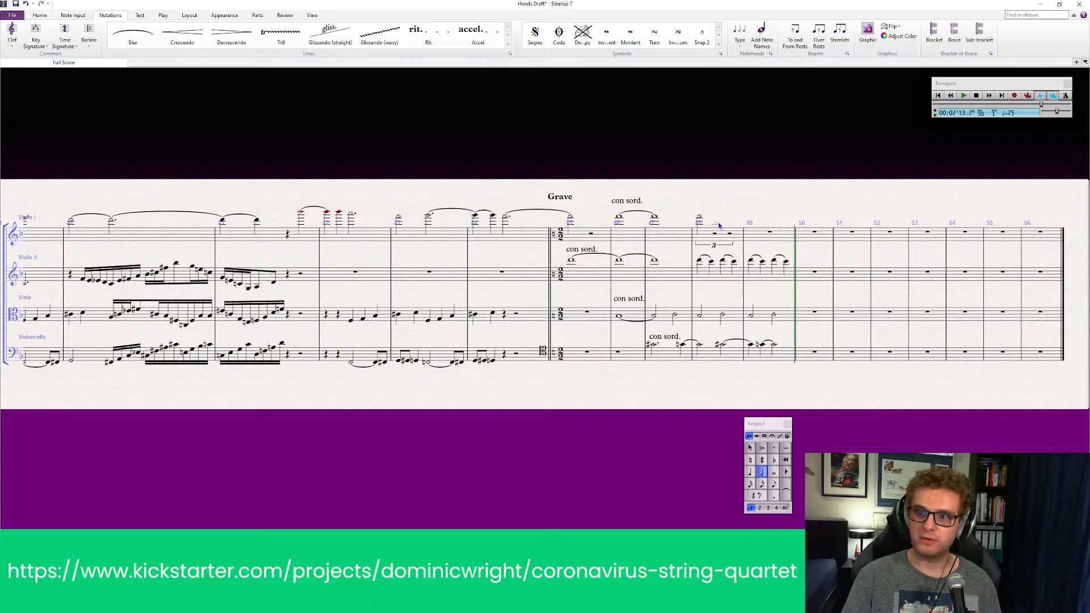
key(g)
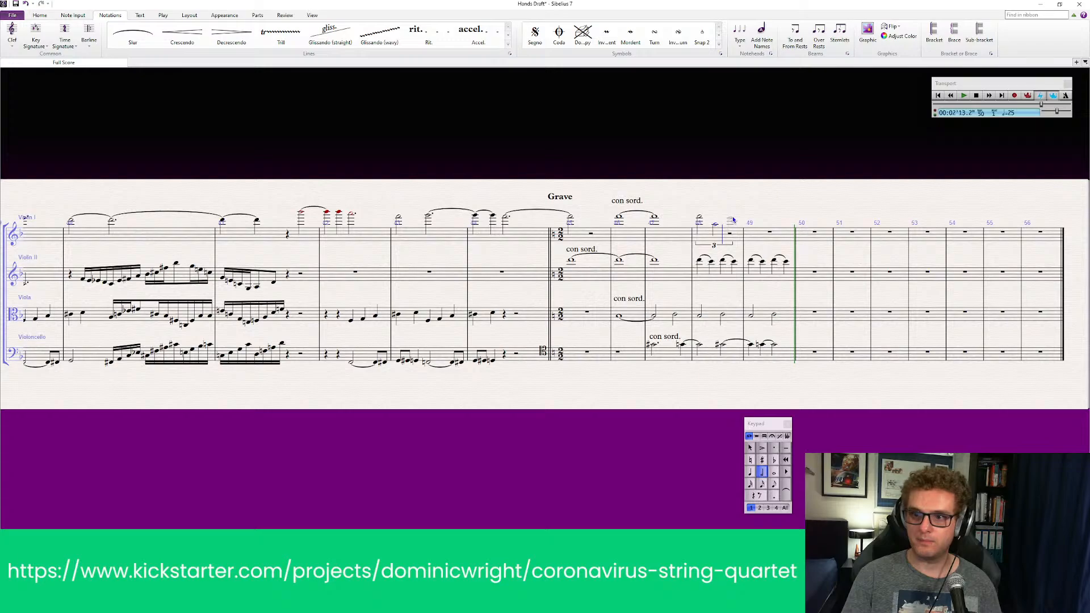
click(733, 218)
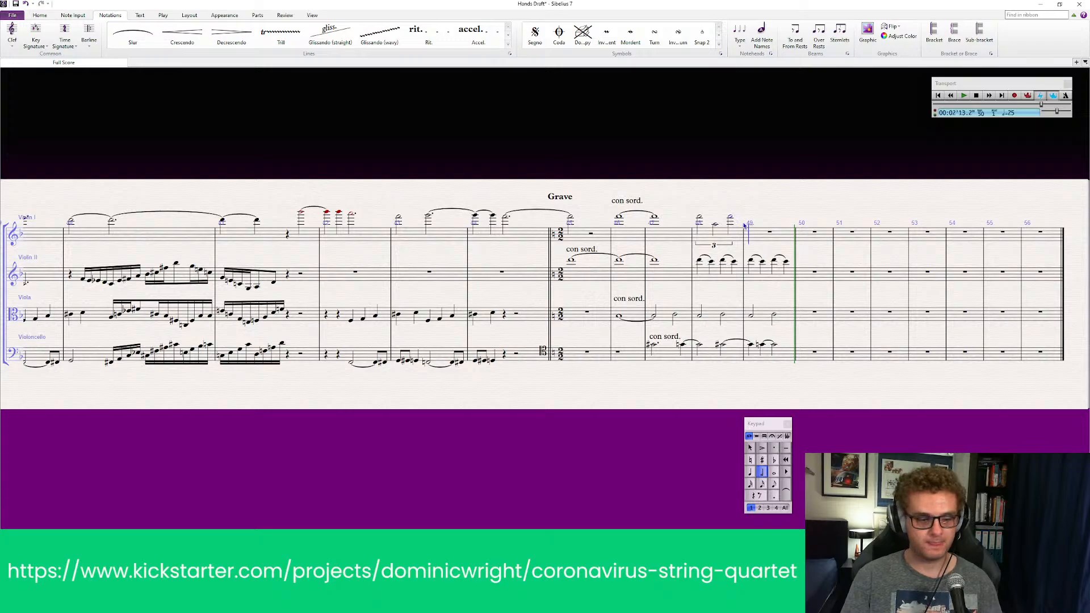
key(Escape)
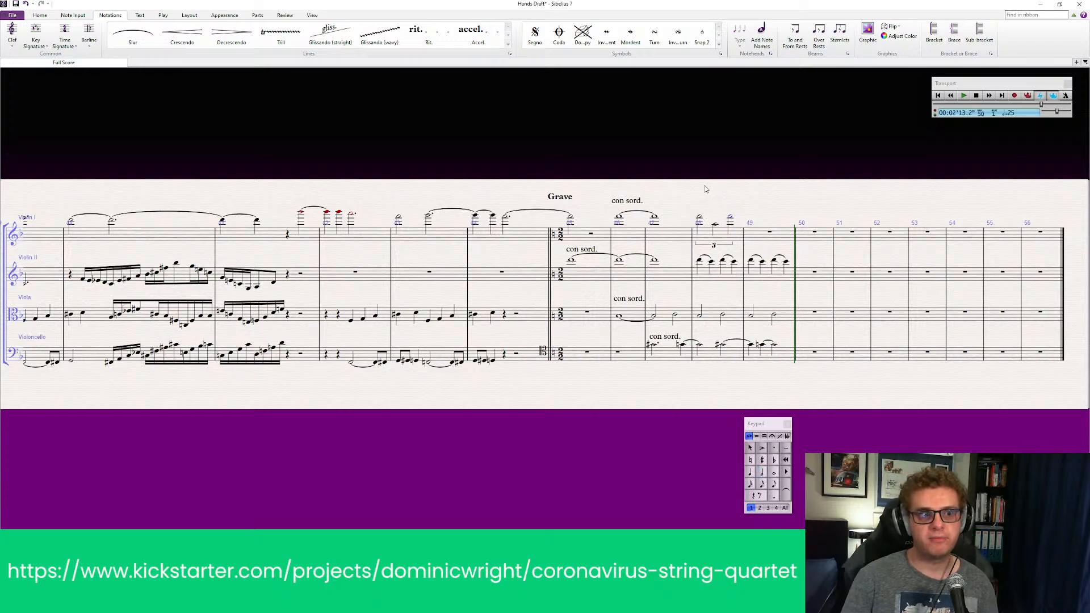
Step: Copy the Violin I triplet of bar 48 into bar 49 and tie the high note across the barline
click(700, 220)
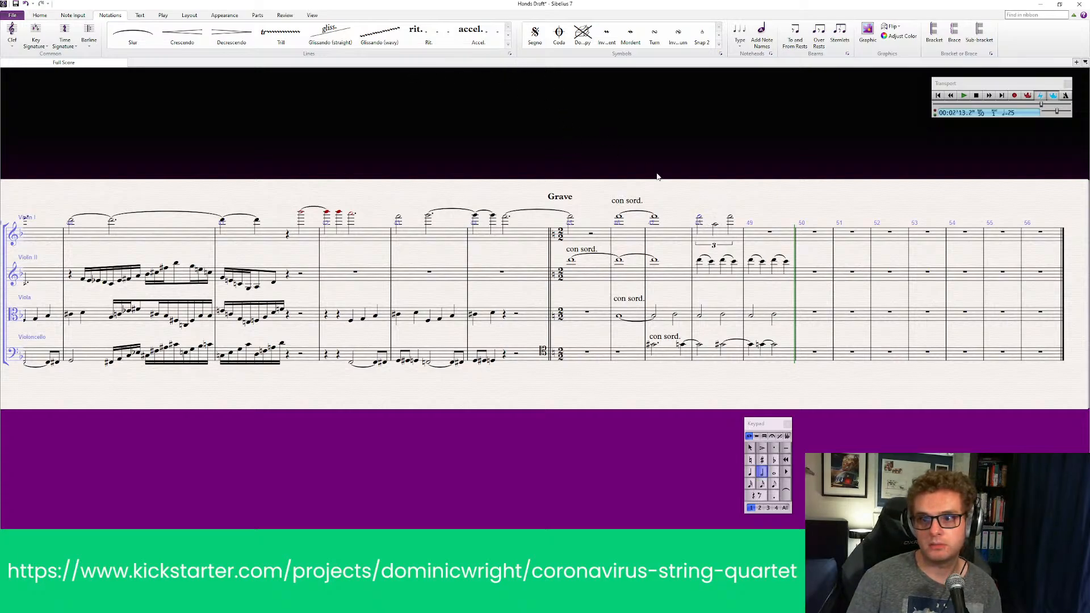
click(724, 237)
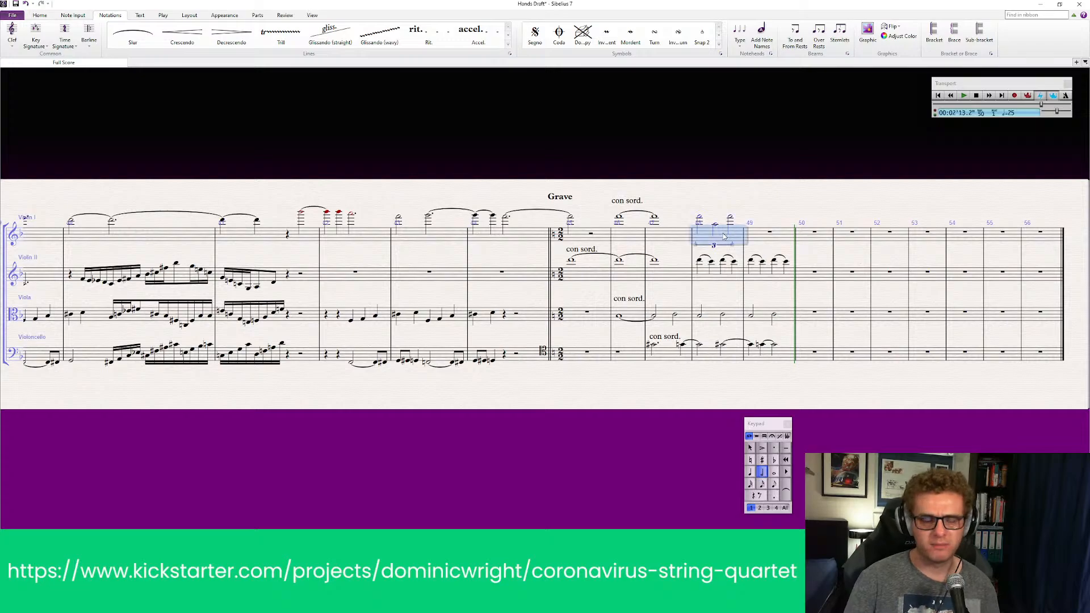
click(772, 239)
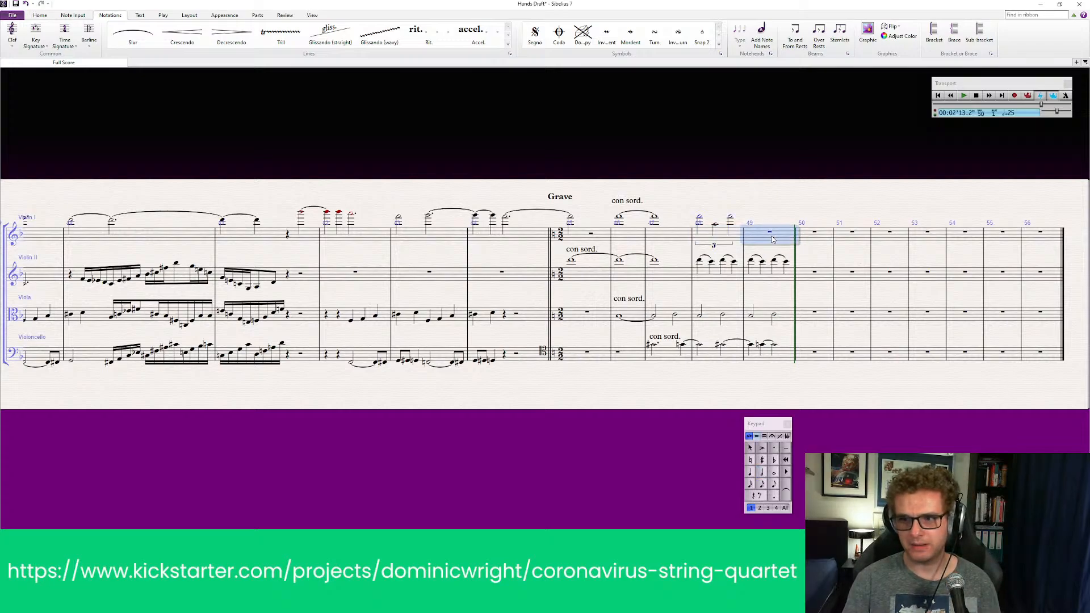
key(ctrl+v)
key(Escape)
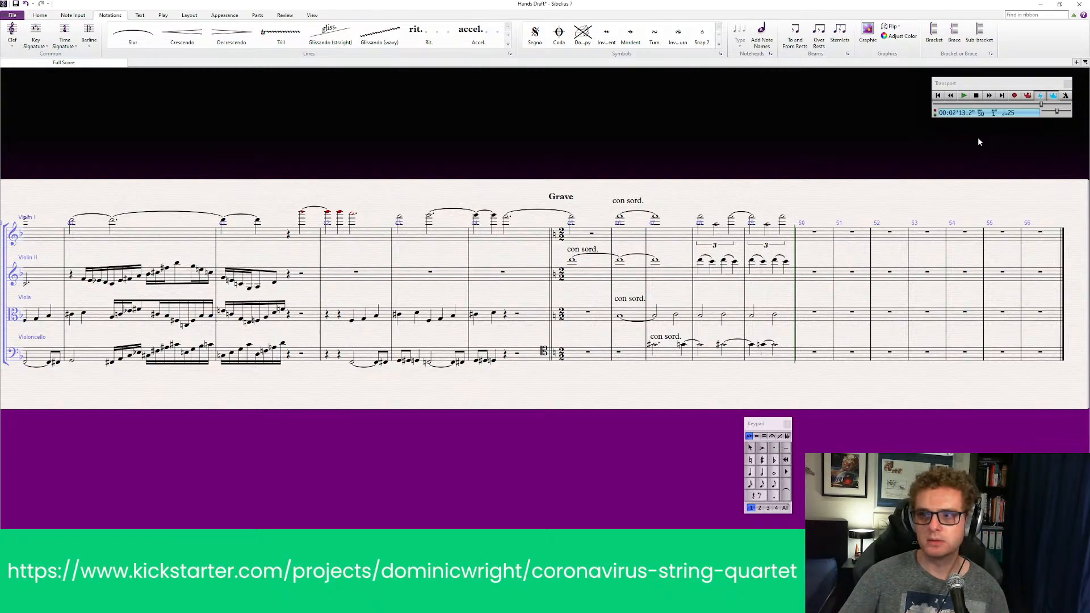
Step: Rewind the playback position, play the score through to the end of bar 49, and stop playback
drag(1048, 107, 1026, 106)
click(960, 96)
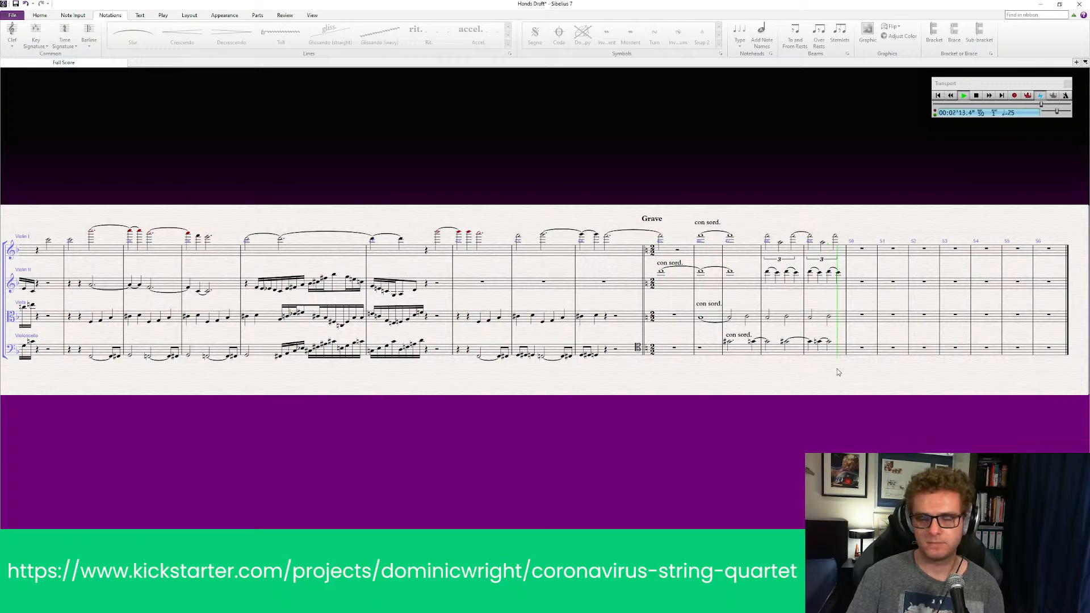
key(space)
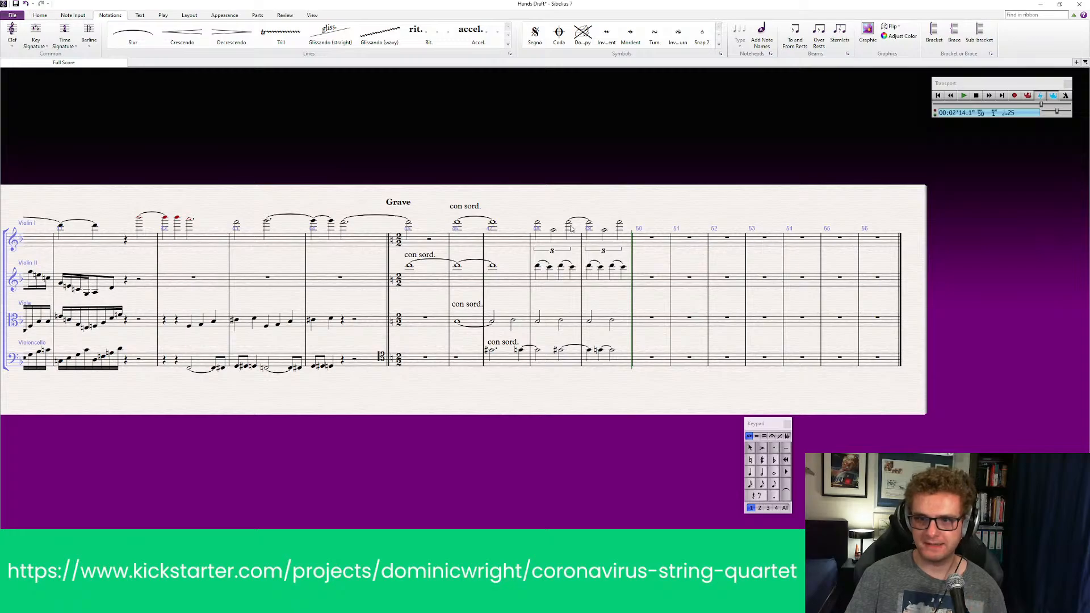
Step: Lower the tied Violin I note across bars 48–49 and the last triplet note of bar 49 by an octave
click(570, 226)
ctrl+click(588, 222)
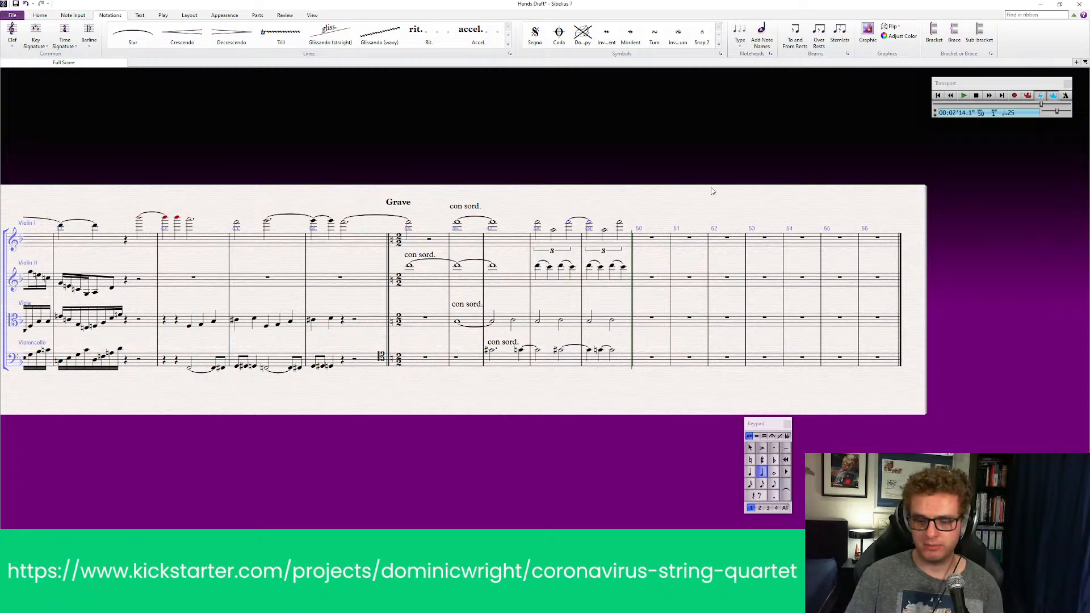
key(ctrl+Down)
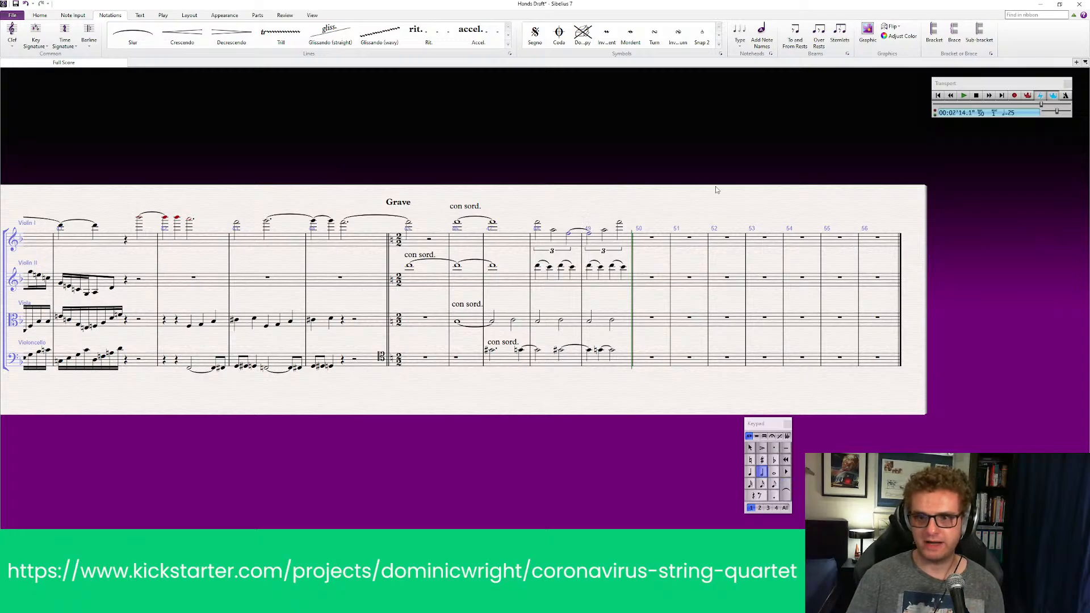
click(622, 221)
key(ctrl+Down)
key(Escape)
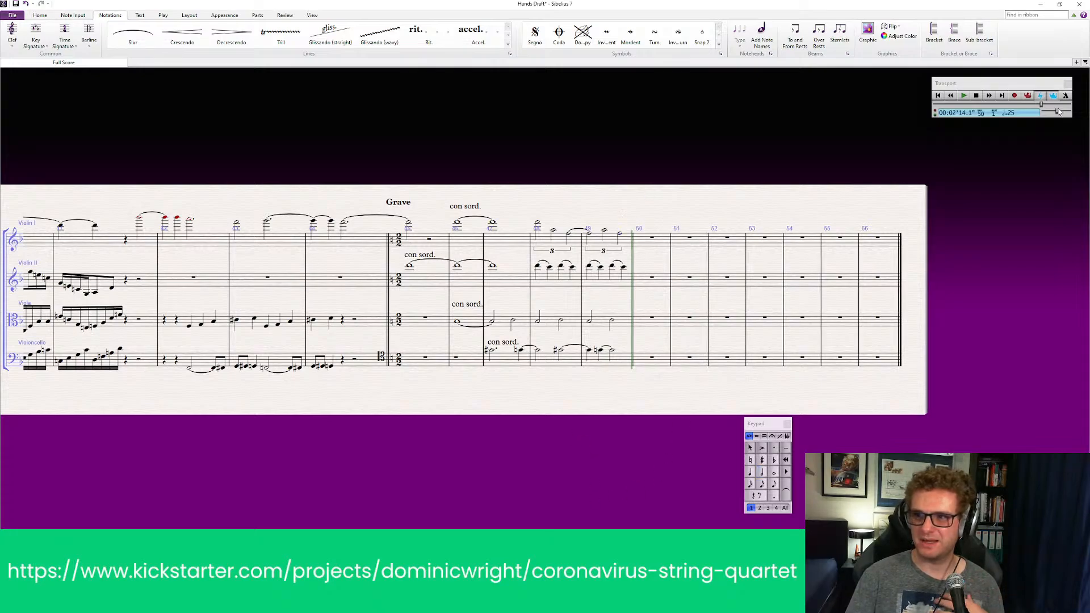
Step: Rewind to shortly before the Grave, play the score through to the end of bar 49, and stop playback
drag(1041, 105, 1020, 105)
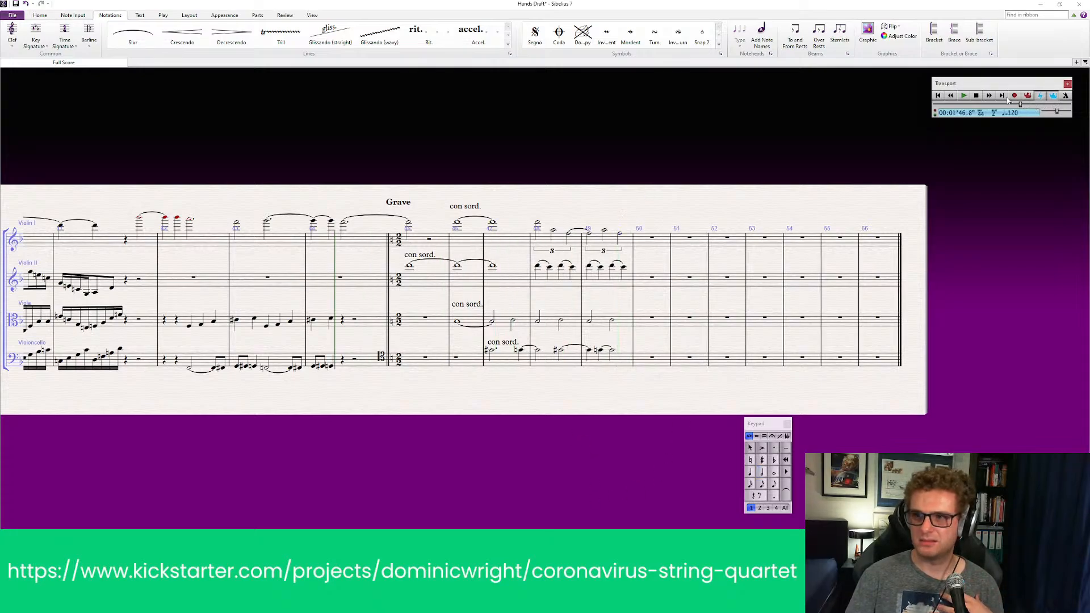
click(964, 96)
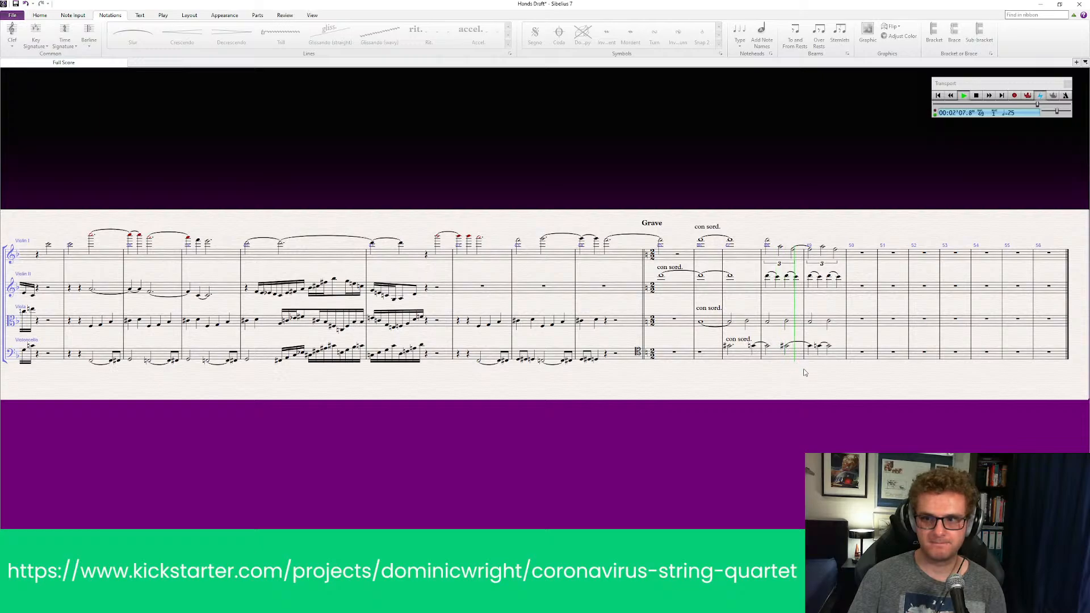
drag(840, 392, 657, 396)
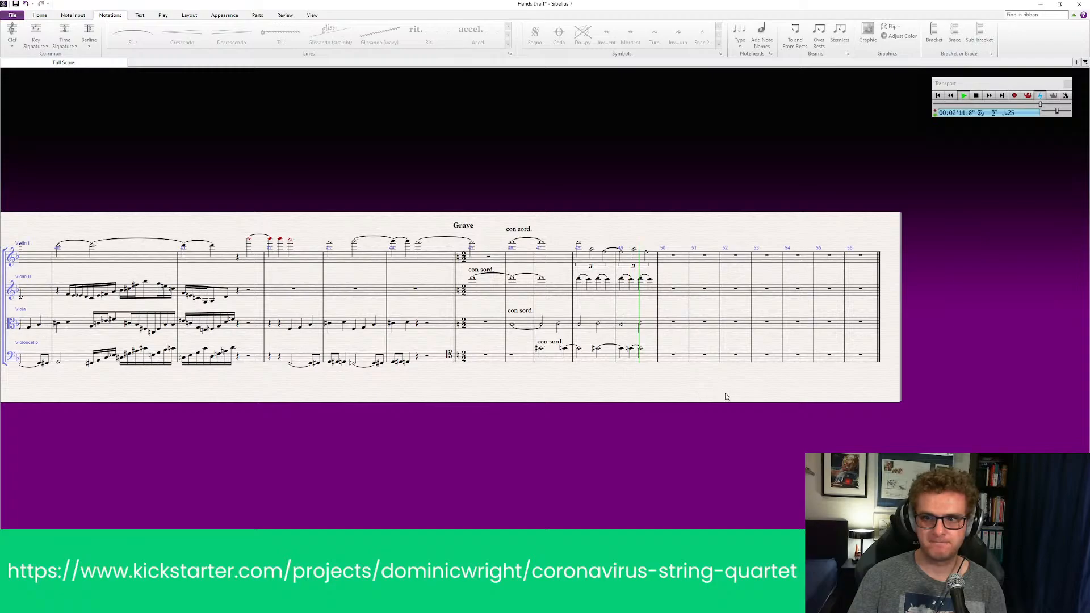
key(space)
key(ctrl+equal)
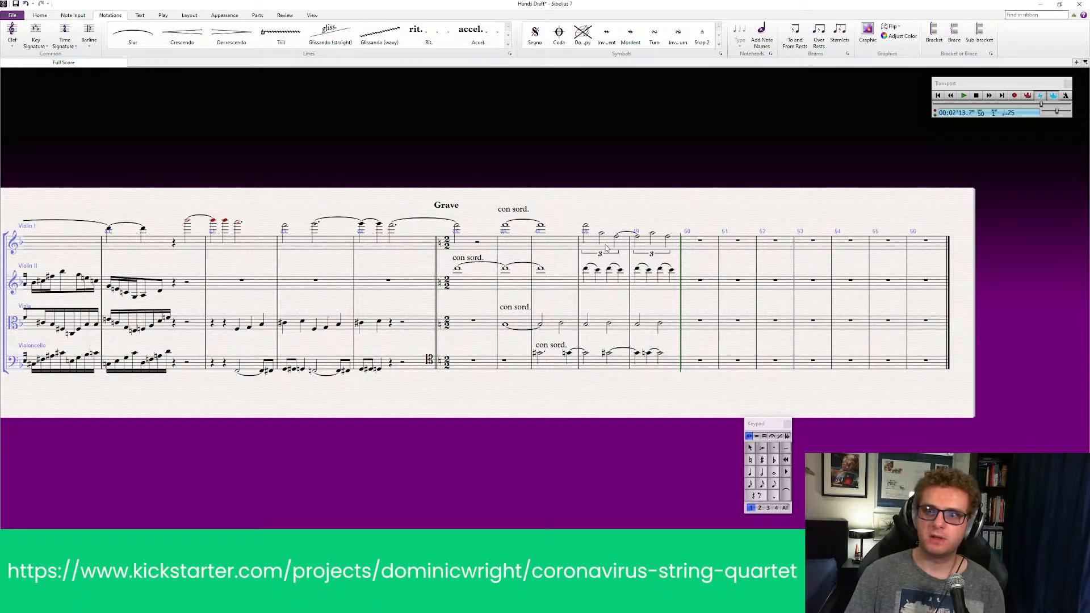
click(645, 245)
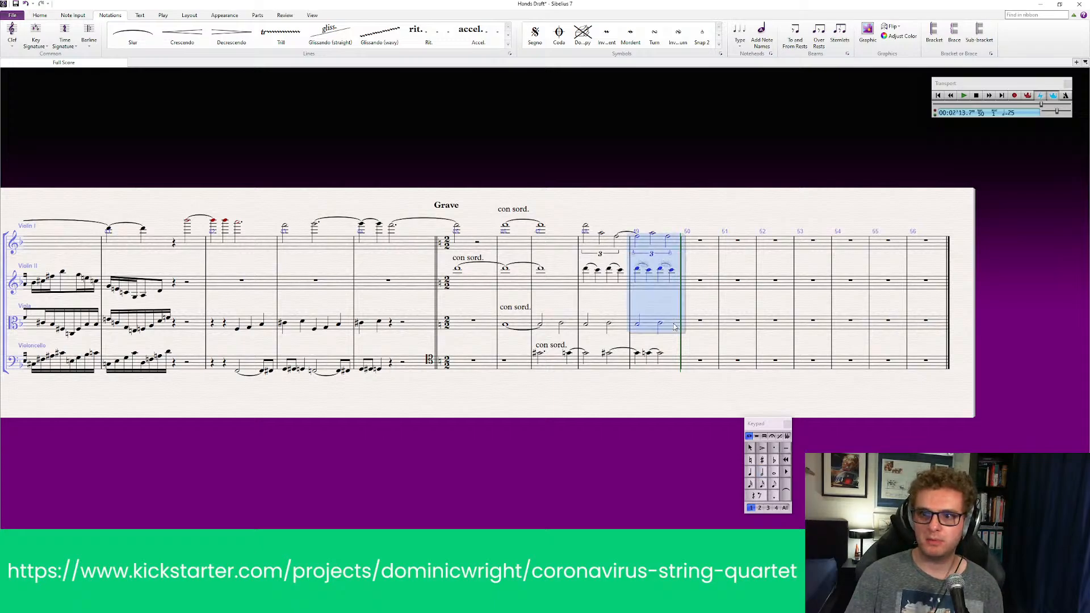
shift+click(674, 326)
click(654, 445)
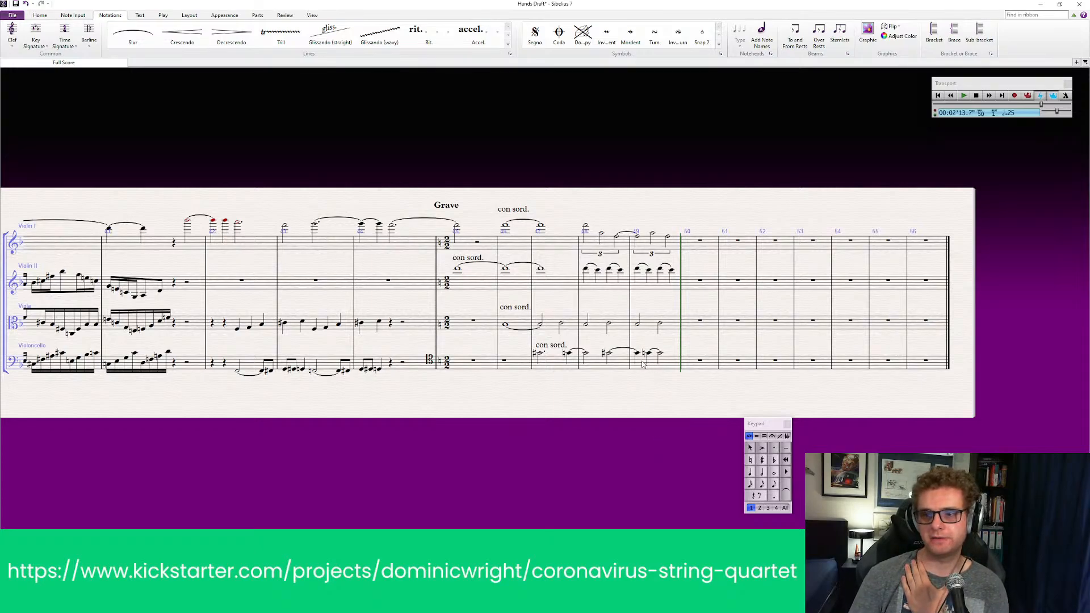
Step: Copy bar 49 of Violin I, Violin II and Violoncello into bar 50, leaving out the Viola
click(622, 249)
click(664, 248)
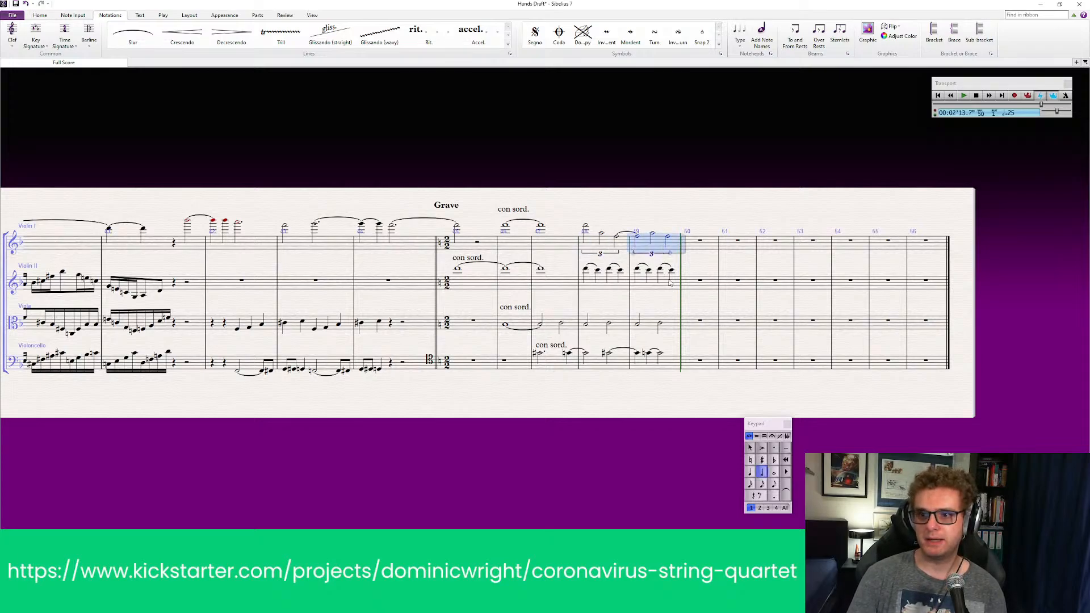
shift+click(671, 290)
ctrl+click(670, 367)
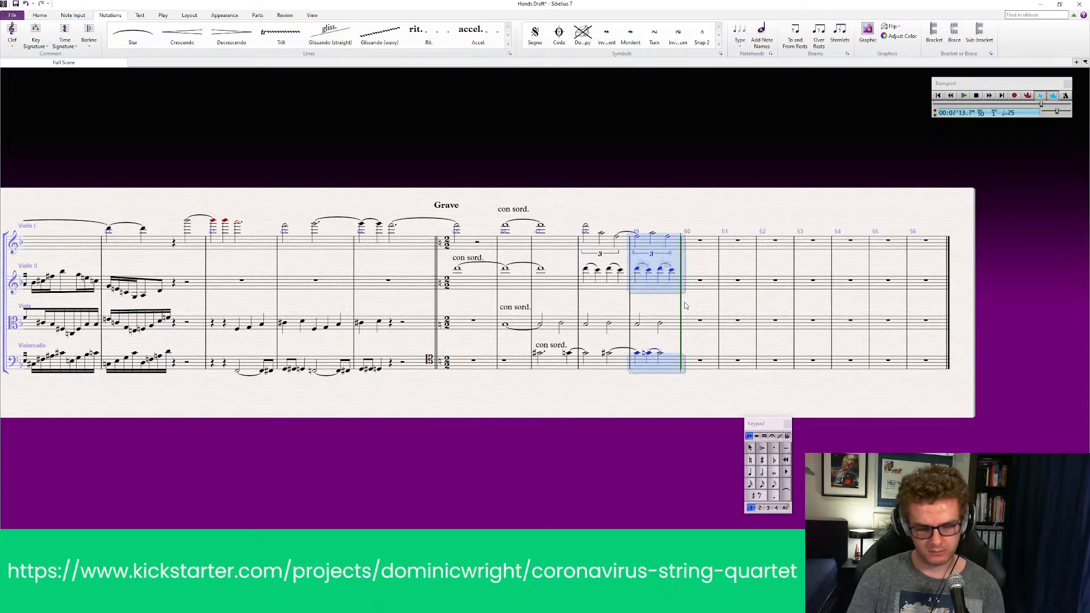
click(696, 240)
key(ctrl+v)
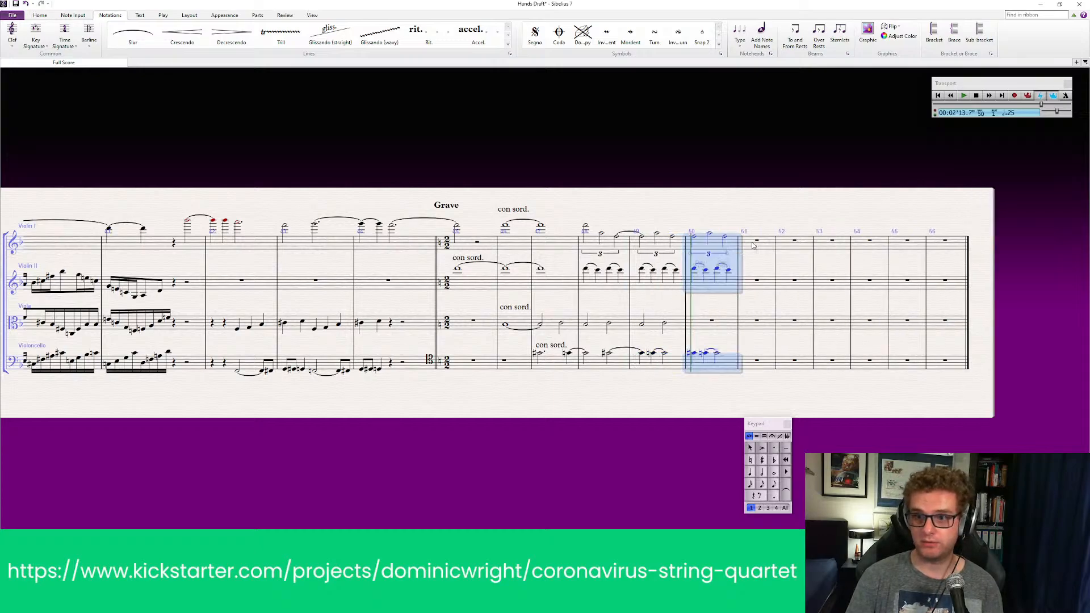
Step: Repeat the copied Violin I, Violin II and Violoncello bar in each of bars 51 to 56
click(757, 243)
click(766, 246)
key(ctrl+v)
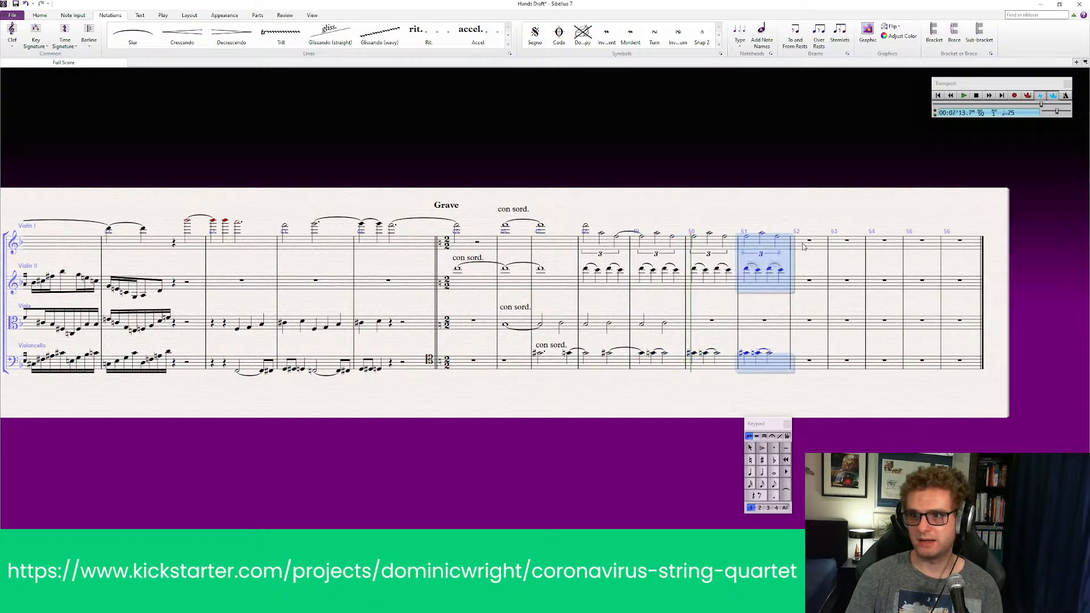
click(793, 247)
key(ctrl+v)
click(858, 245)
key(ctrl+v)
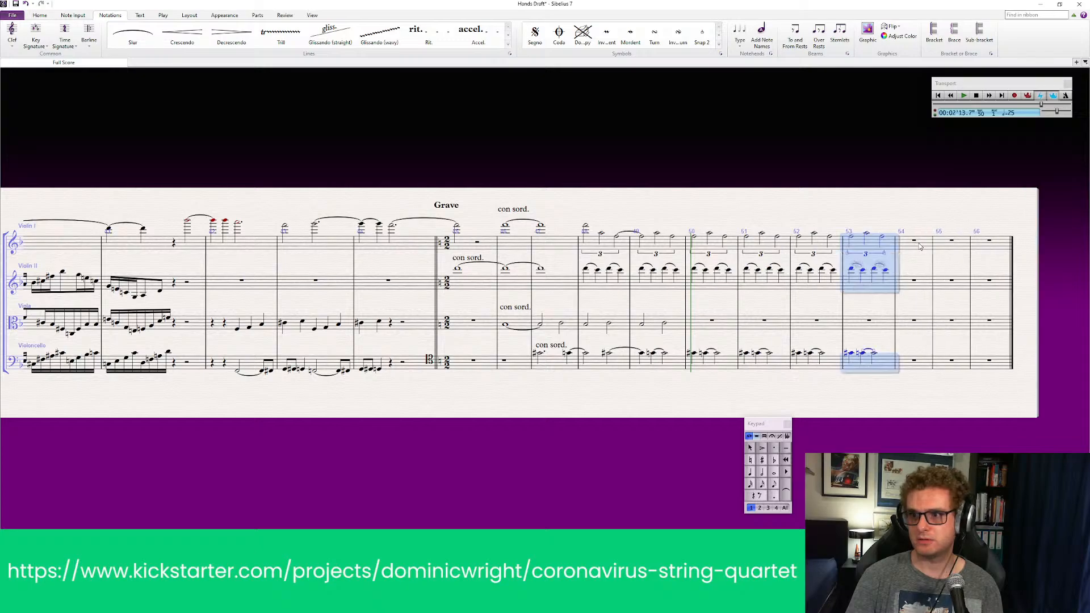
click(920, 246)
key(ctrl+v)
click(966, 244)
key(ctrl+v)
click(1017, 244)
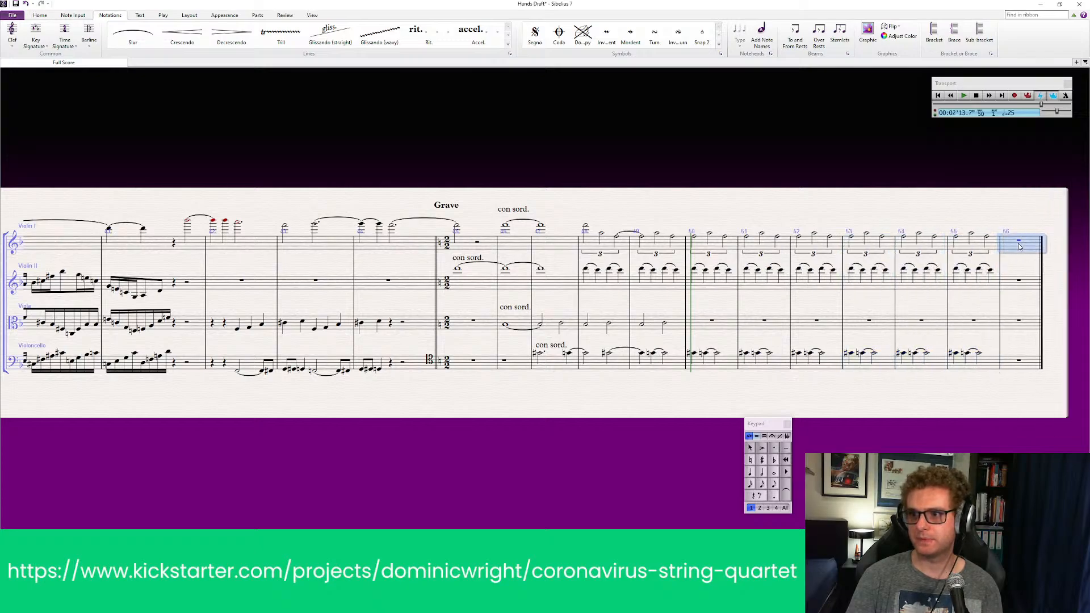
key(ctrl+v)
key(Escape)
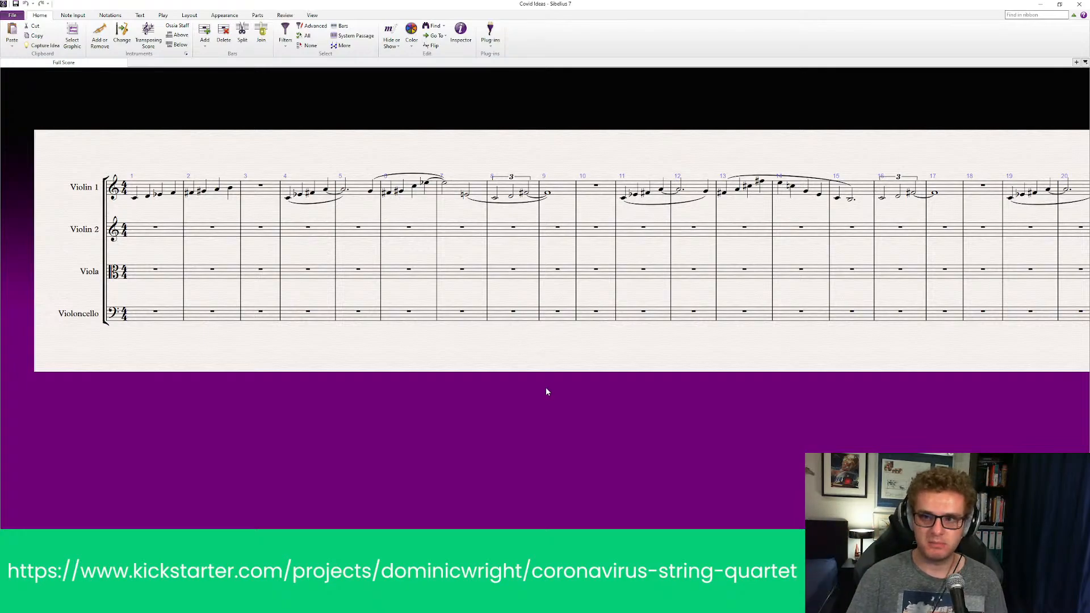
Step: Switch to the Covid Ideas score and copy the Violin 1 melody from bars 19–26
drag(558, 390, 512, 390)
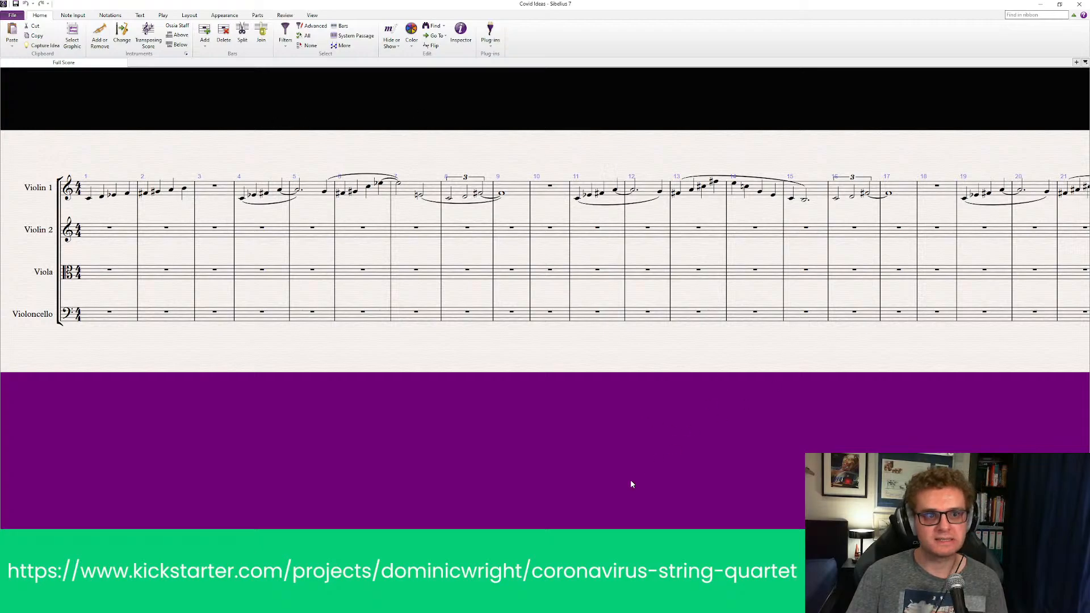
scroll(607, 421, right, 3)
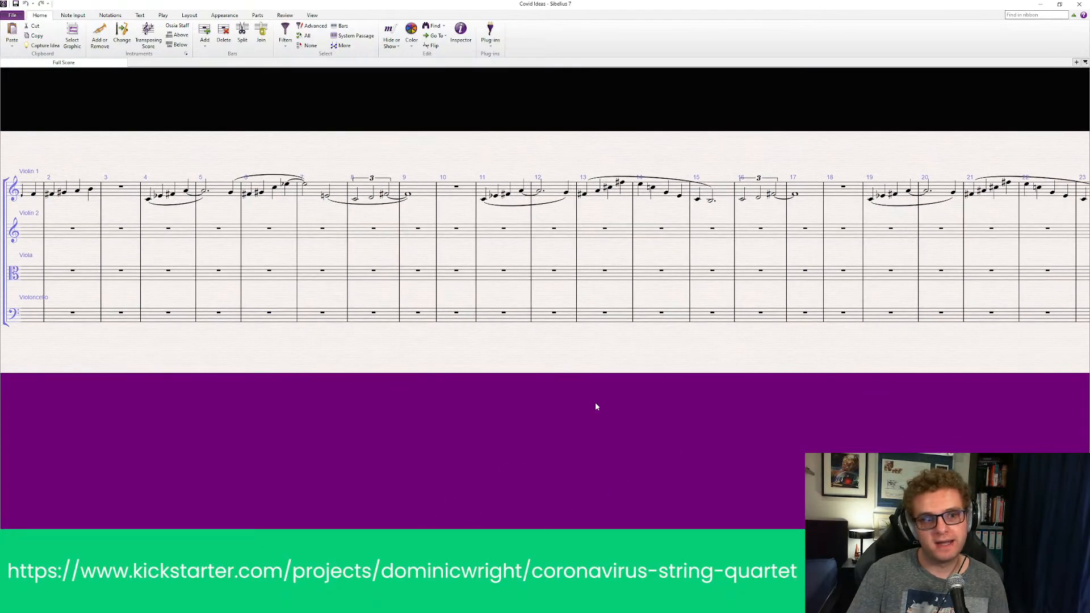
drag(621, 375, 730, 380)
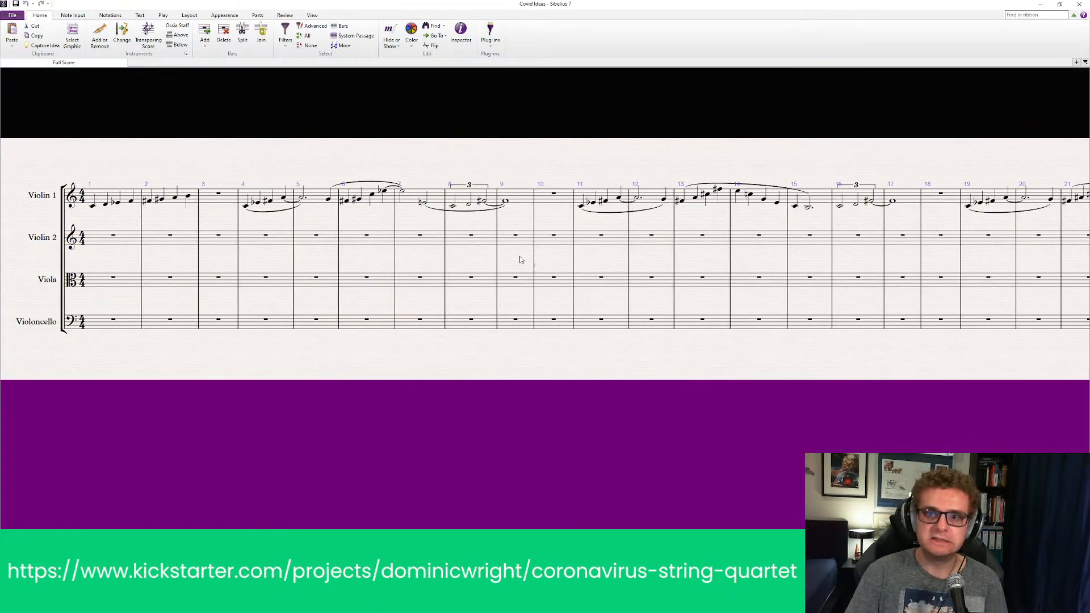
drag(584, 417, 354, 234)
drag(704, 404, 368, 410)
click(374, 199)
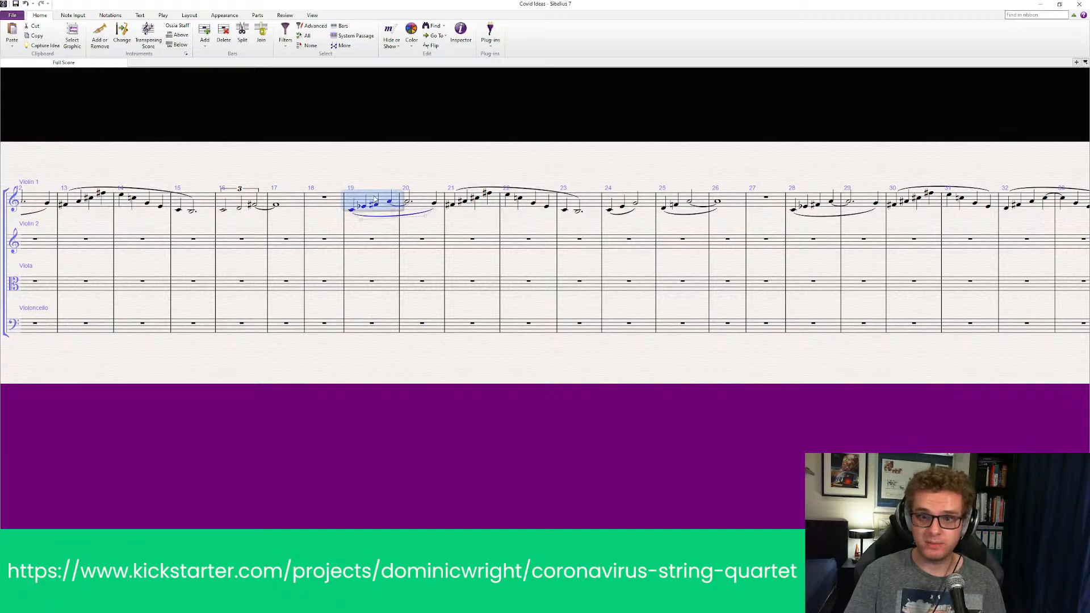
shift+click(739, 202)
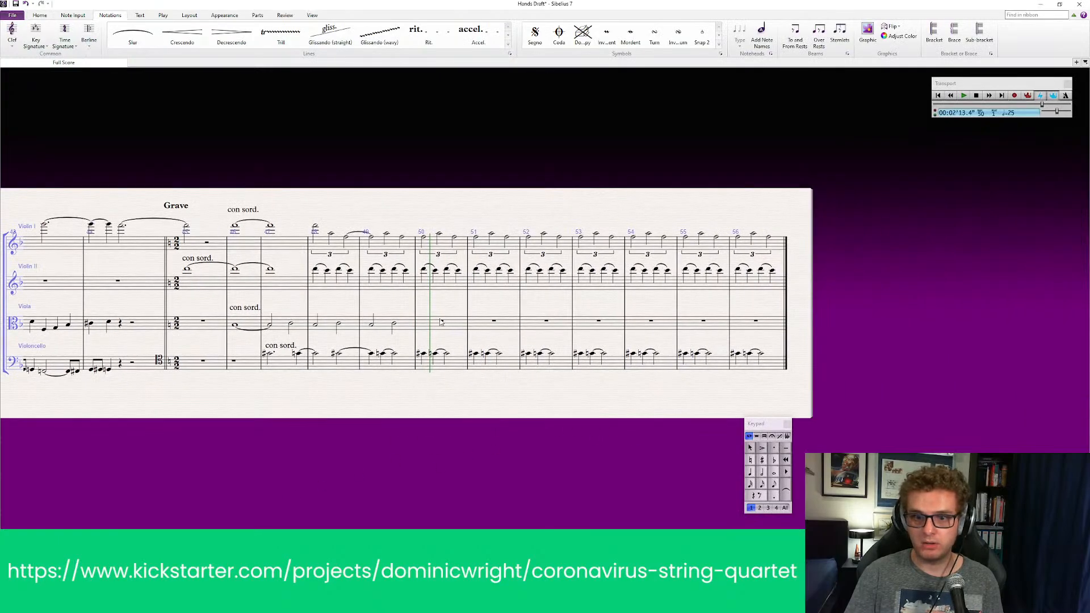
Step: Return to the Hands Draft score and paste the copied melody into the Viola starting at bar 50
click(437, 325)
key(ctrl+v)
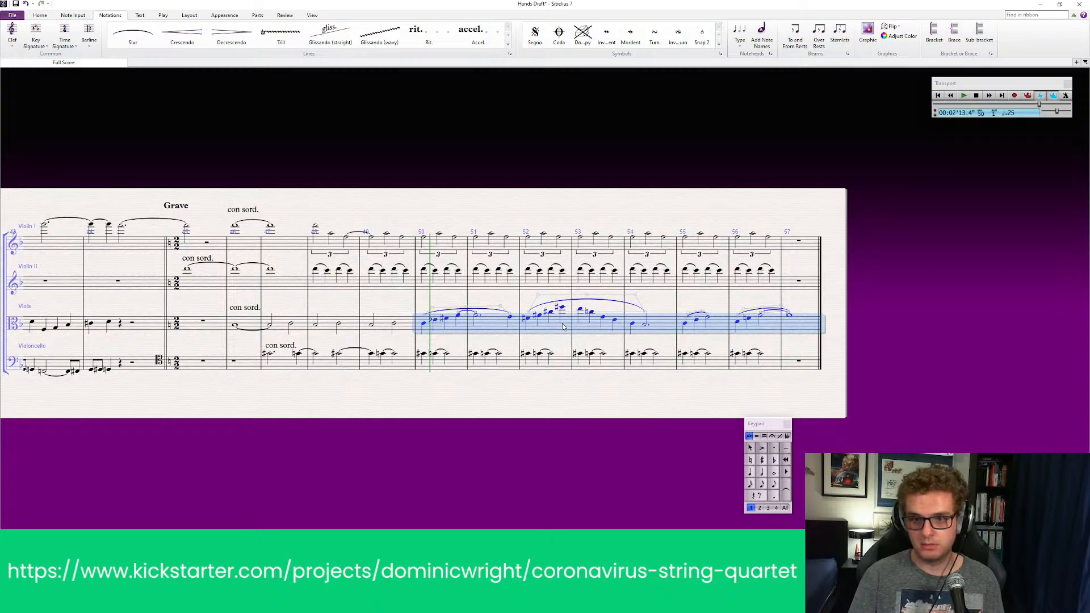
key(Escape)
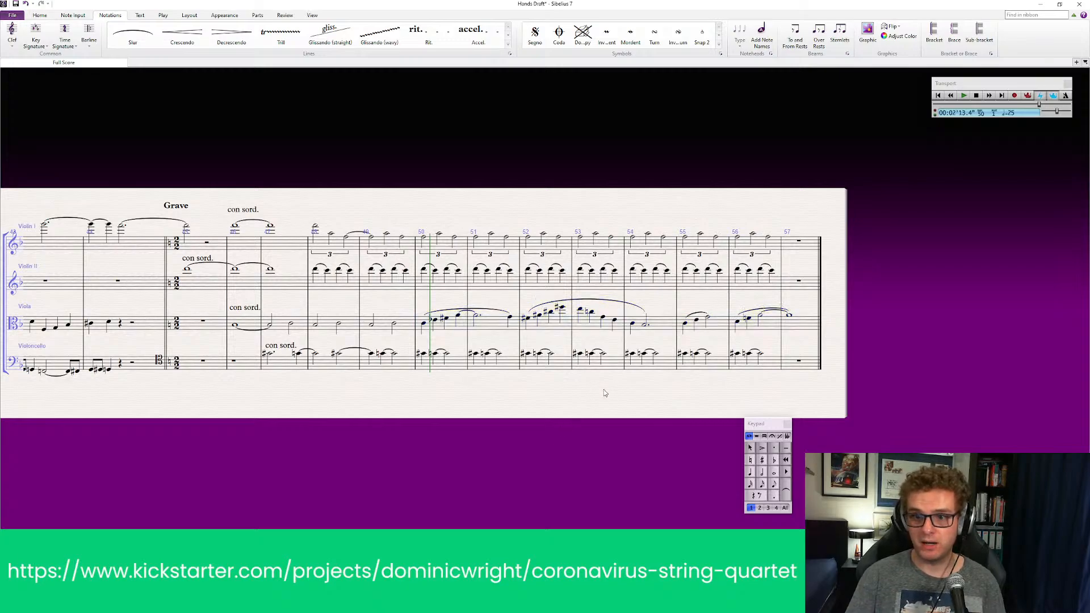
click(461, 327)
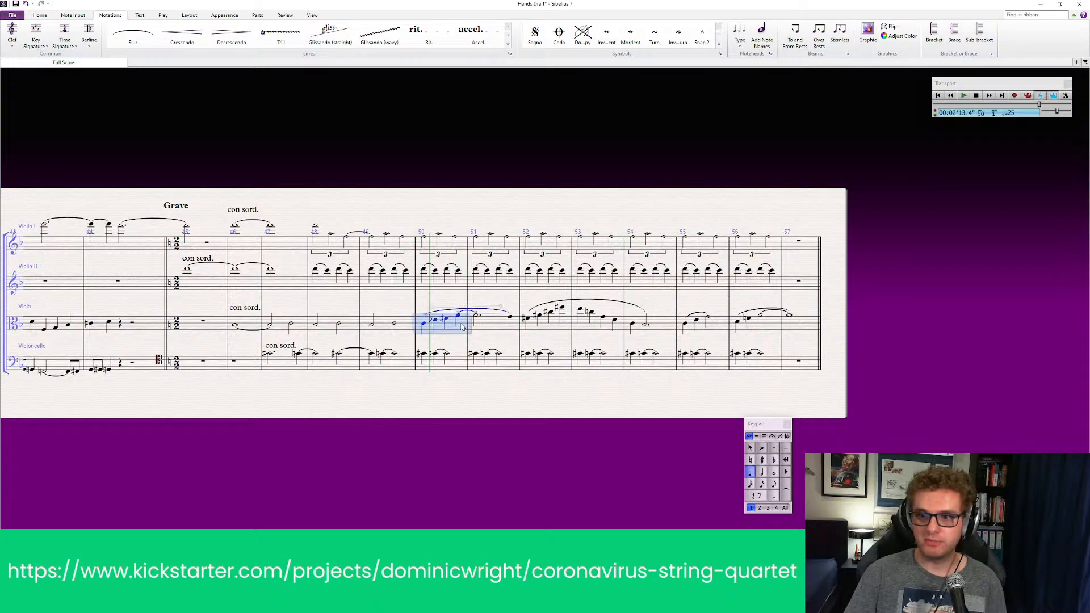
key(Escape)
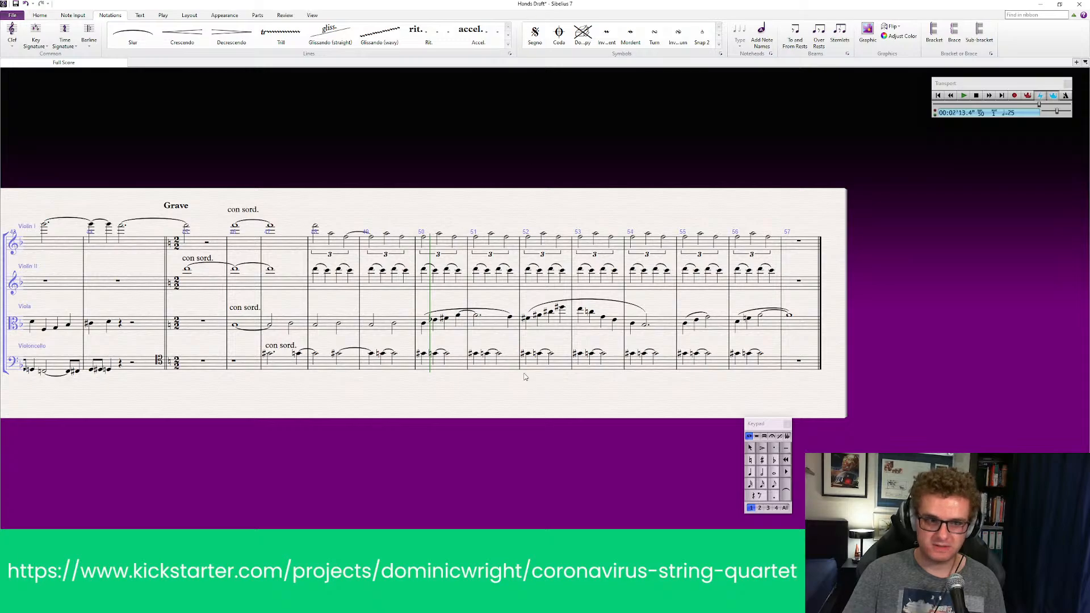
click(461, 333)
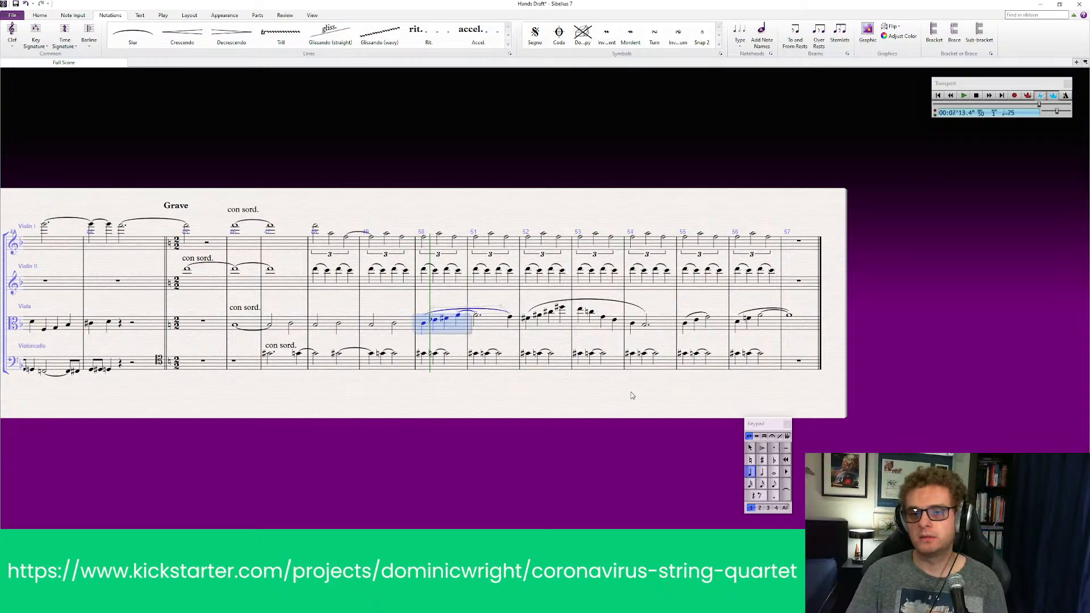
key(Escape)
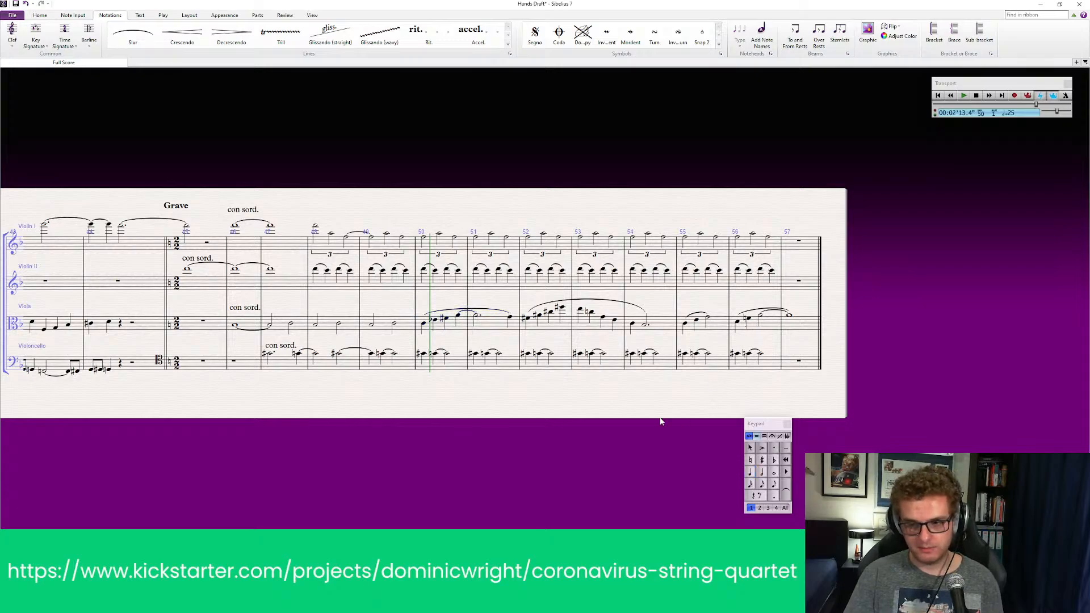
Step: Append a run of empty bars to the end of the score, after bar 57
key(ctrl+b)
key(ctrl+b)
key(ctrl+b)
key(ctrl+b)
key(ctrl+b)
key(ctrl+b)
key(ctrl+b)
key(ctrl+b)
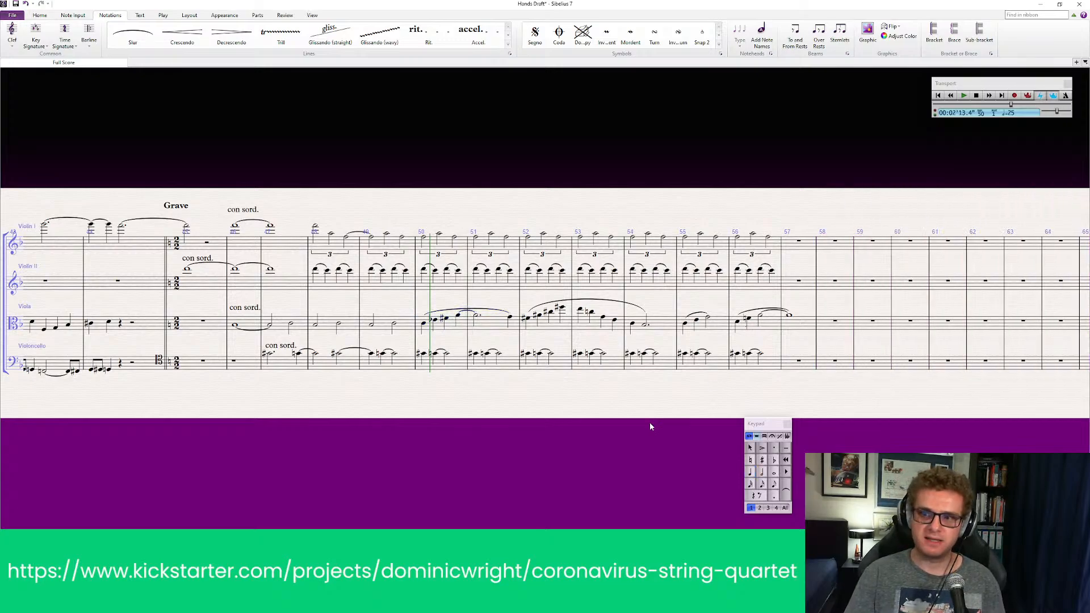
Step: Clear the Viola melody from bar 50 onwards and paste it into the Viola starting at bar 60
click(465, 333)
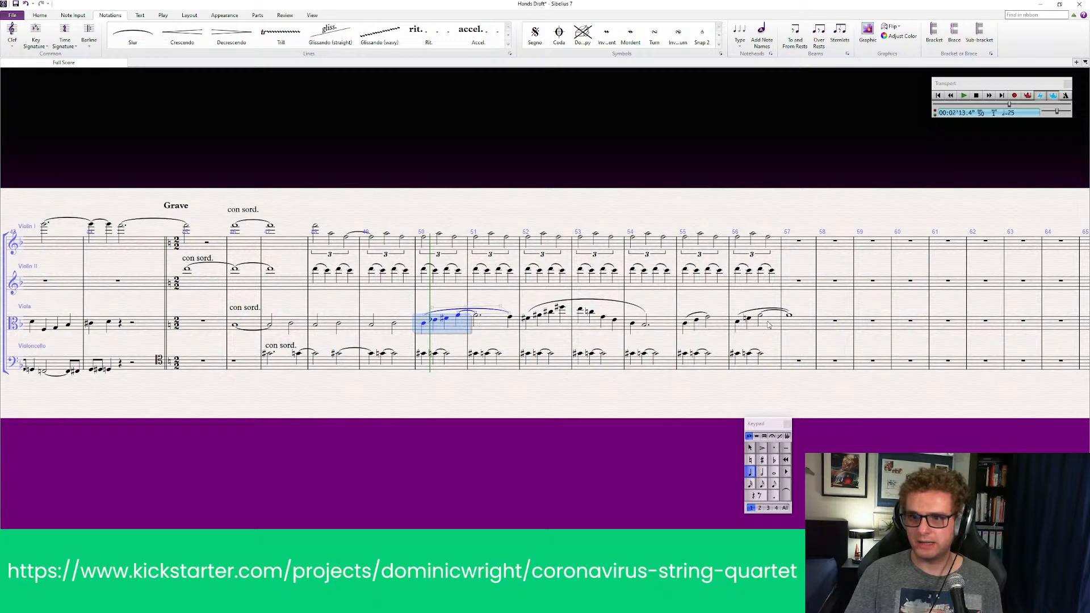
shift+click(821, 325)
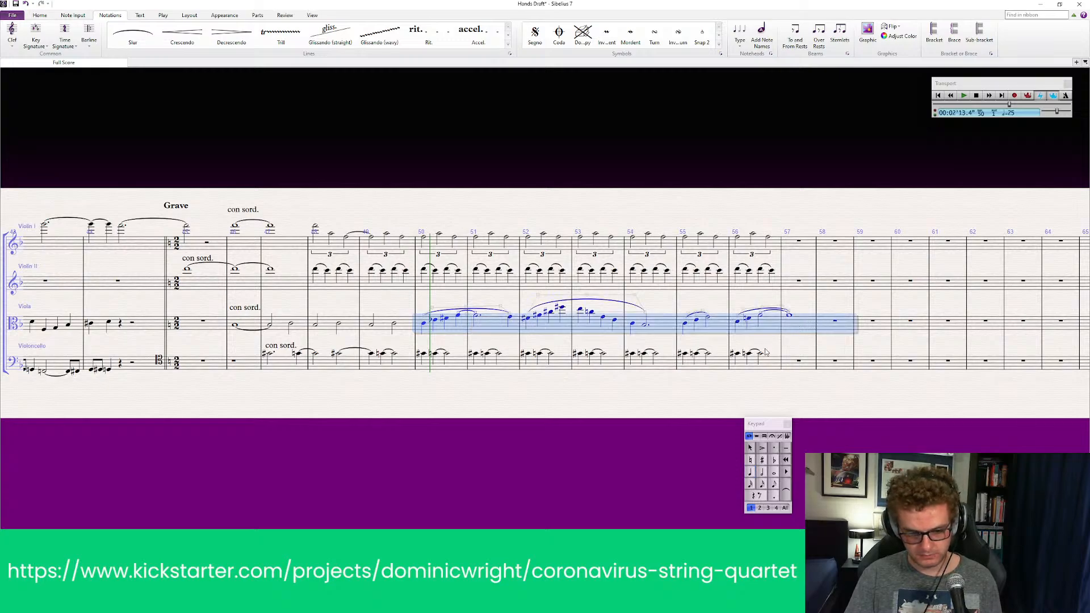
key(Delete)
drag(758, 425, 509, 427)
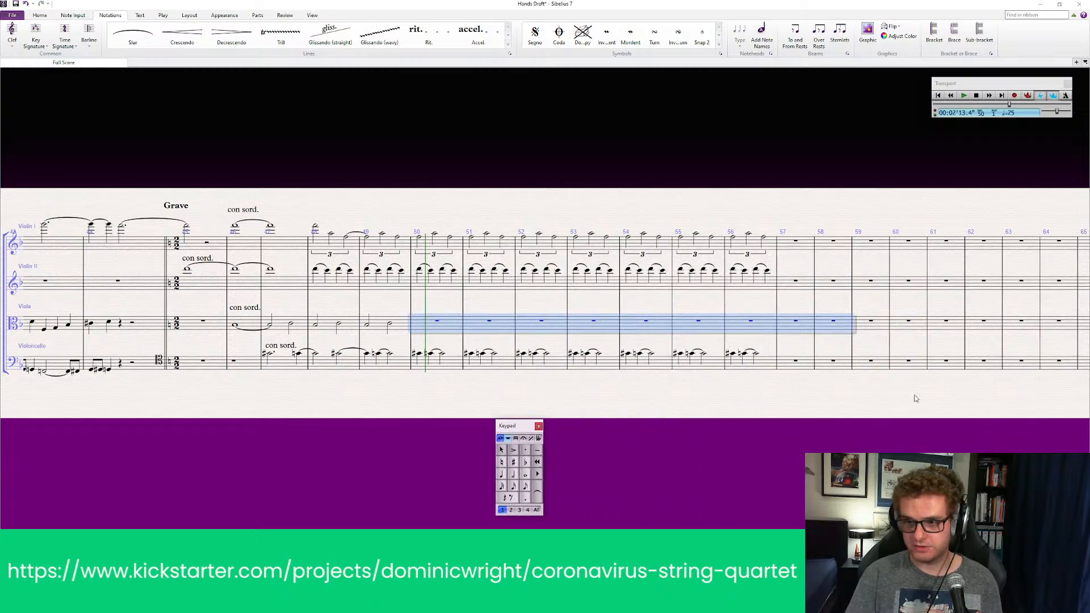
click(907, 319)
key(ctrl+v)
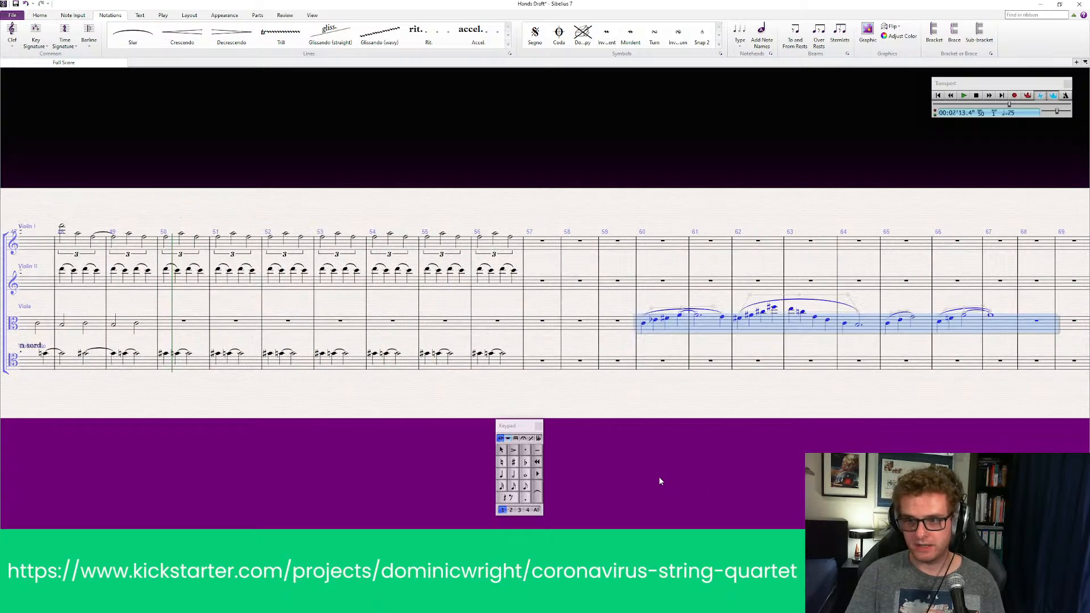
key(Escape)
drag(686, 413, 784, 414)
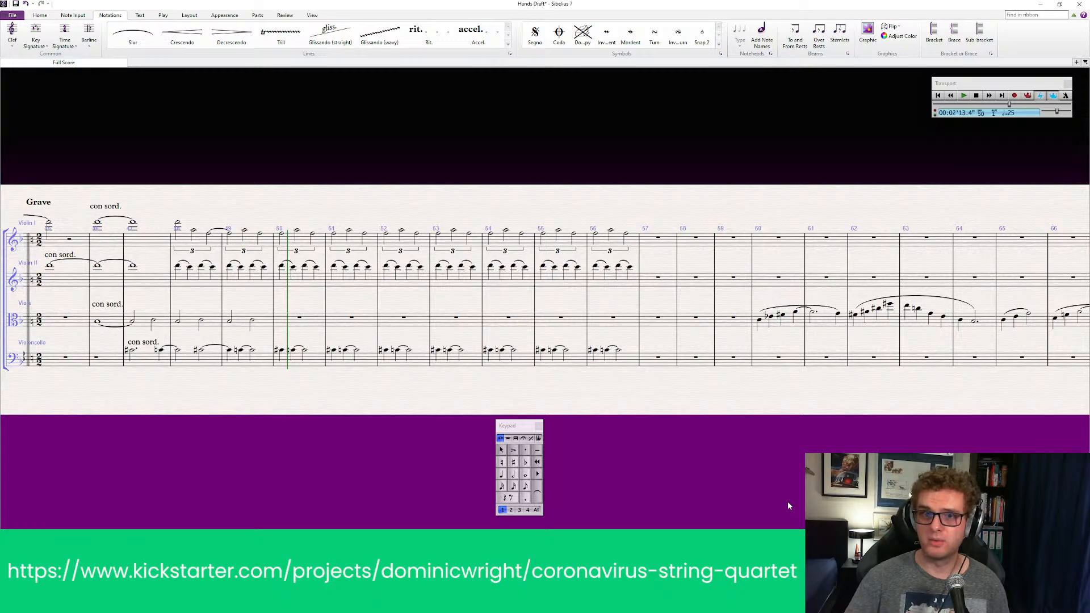
Step: Enter a quarter note at the start of Viola bar 50 and make it the first note of a quintuplet
drag(392, 453, 417, 455)
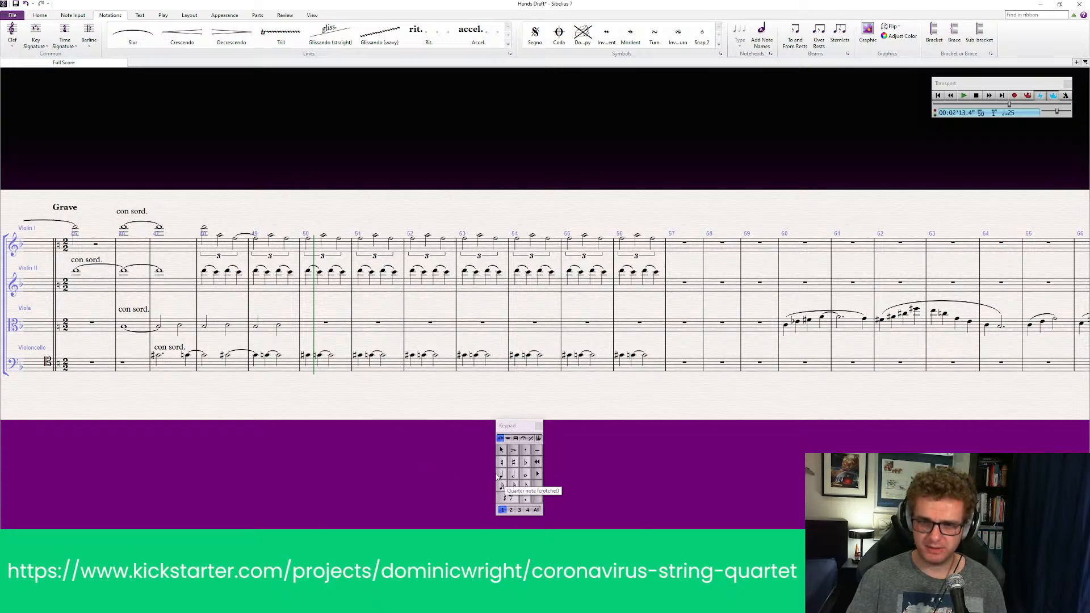
click(331, 366)
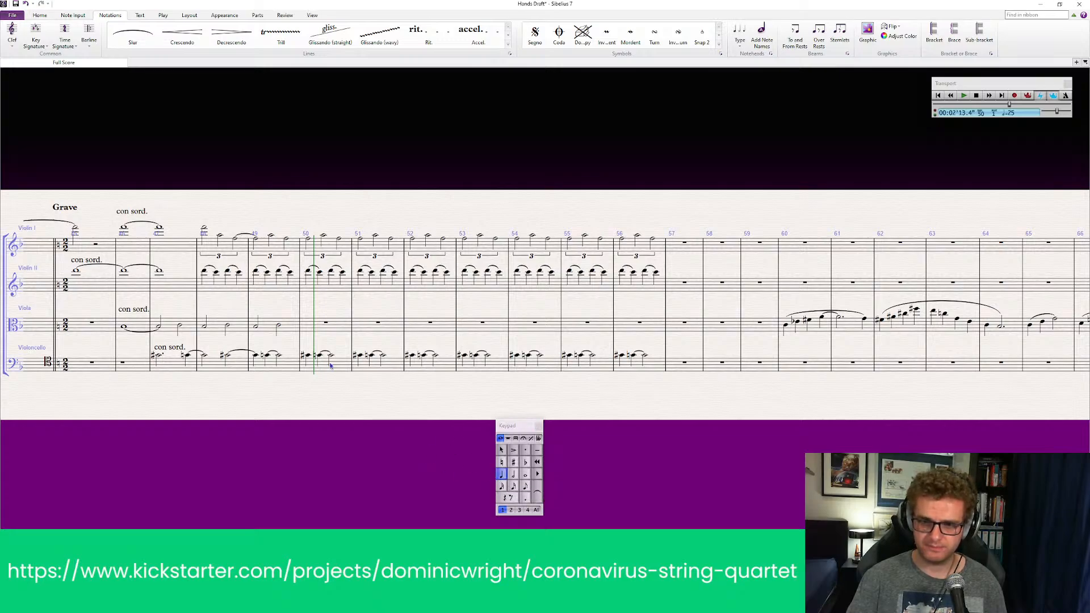
click(307, 327)
key(ctrl+5)
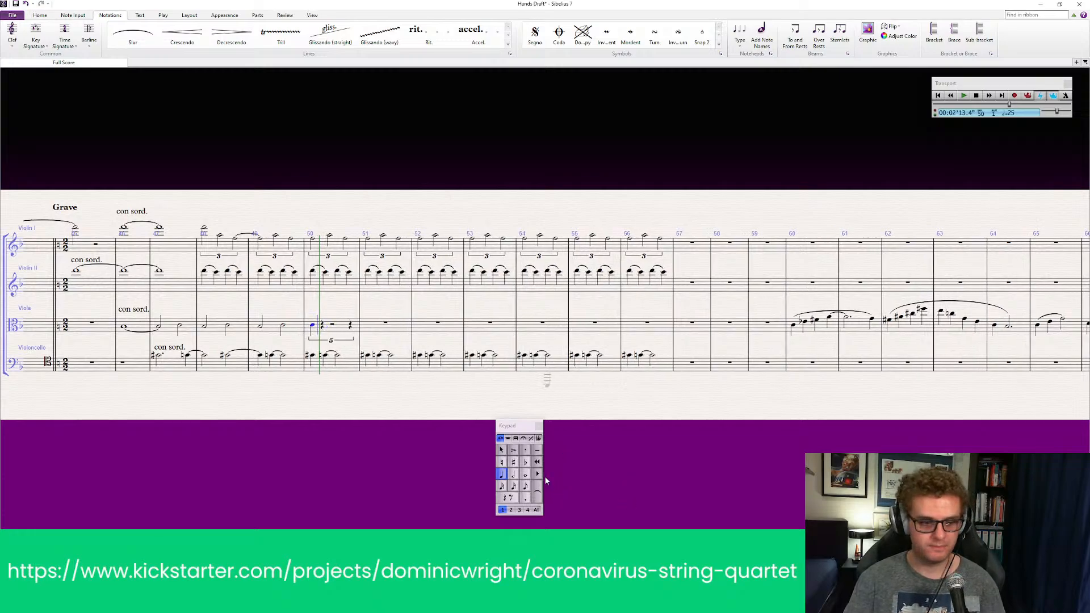
Step: Continue the Viola quintuplet in bar 50 with a rising flat quarter note, sharp quarter note and quarter note without an accidental
click(525, 461)
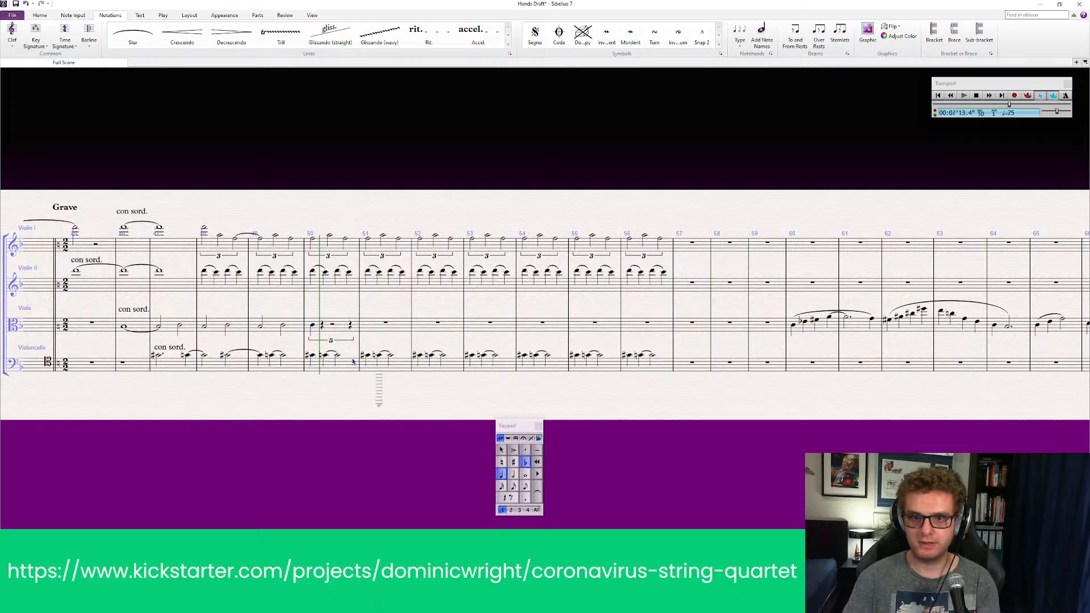
click(324, 324)
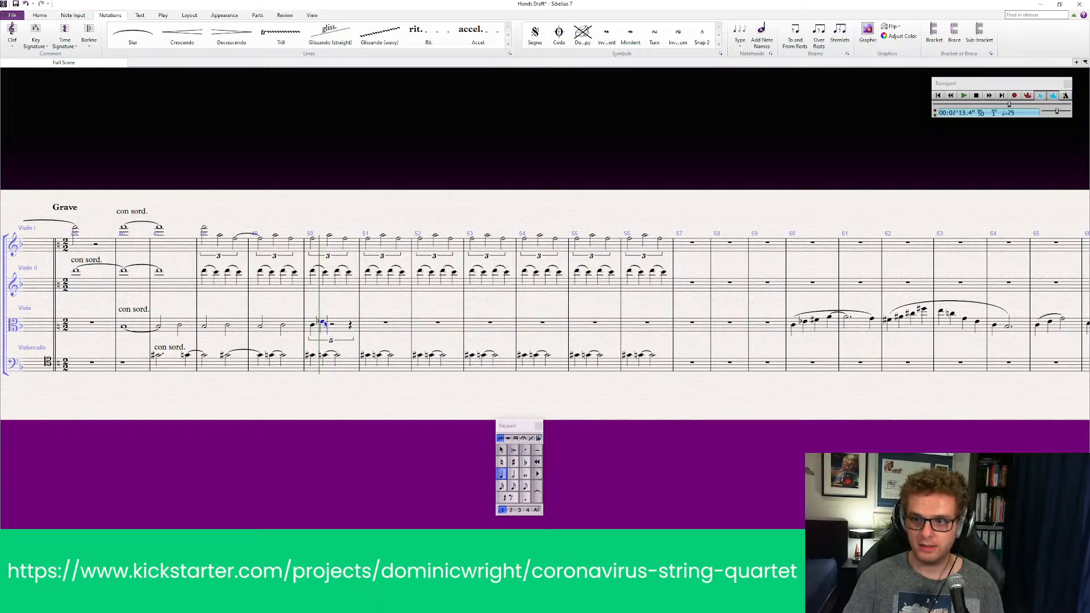
key(KP_8)
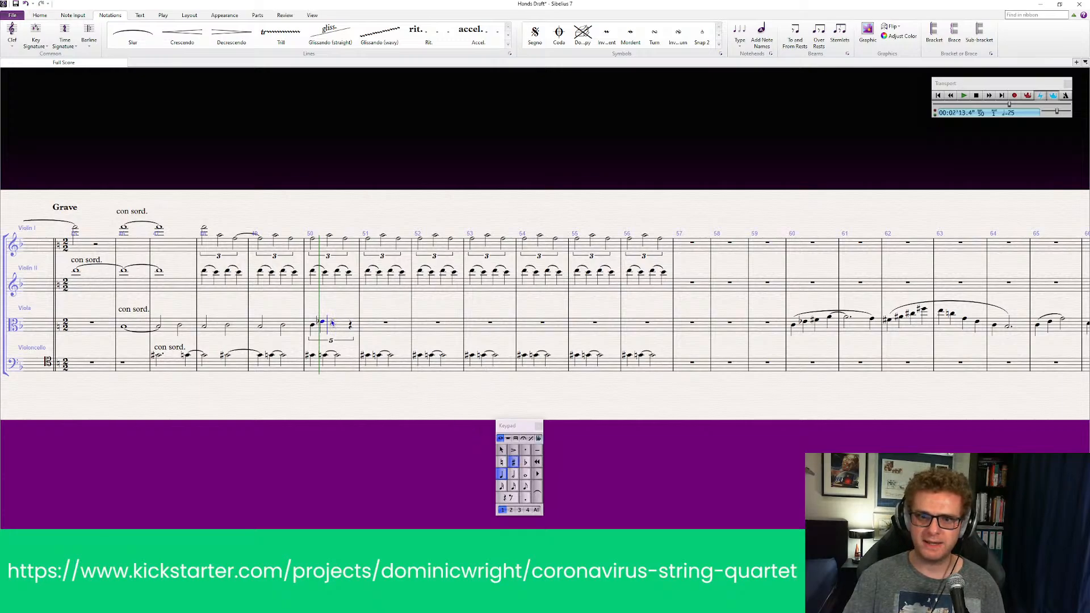
click(332, 322)
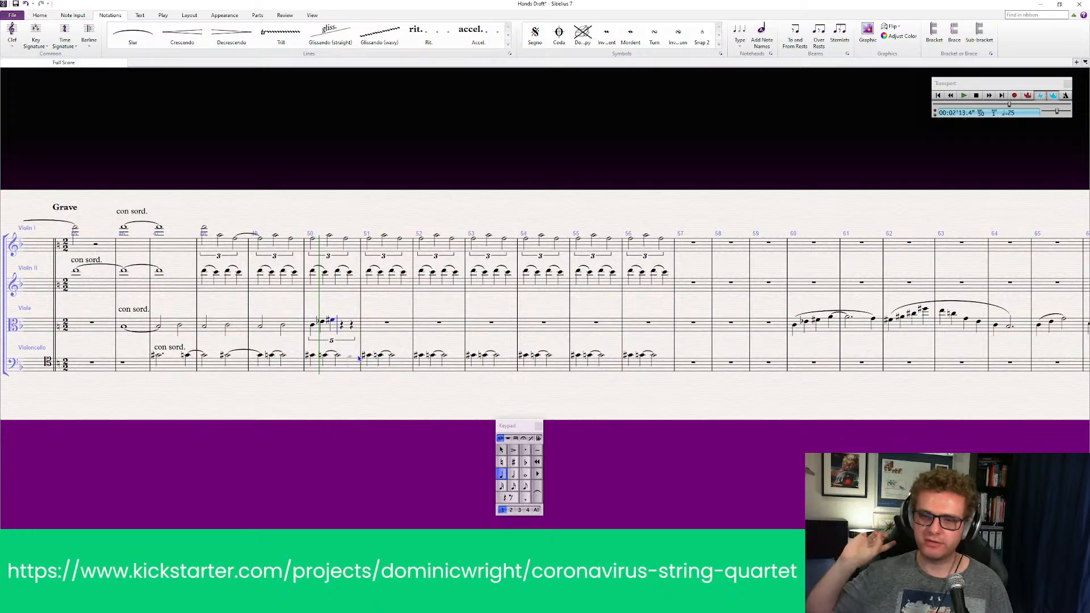
click(343, 318)
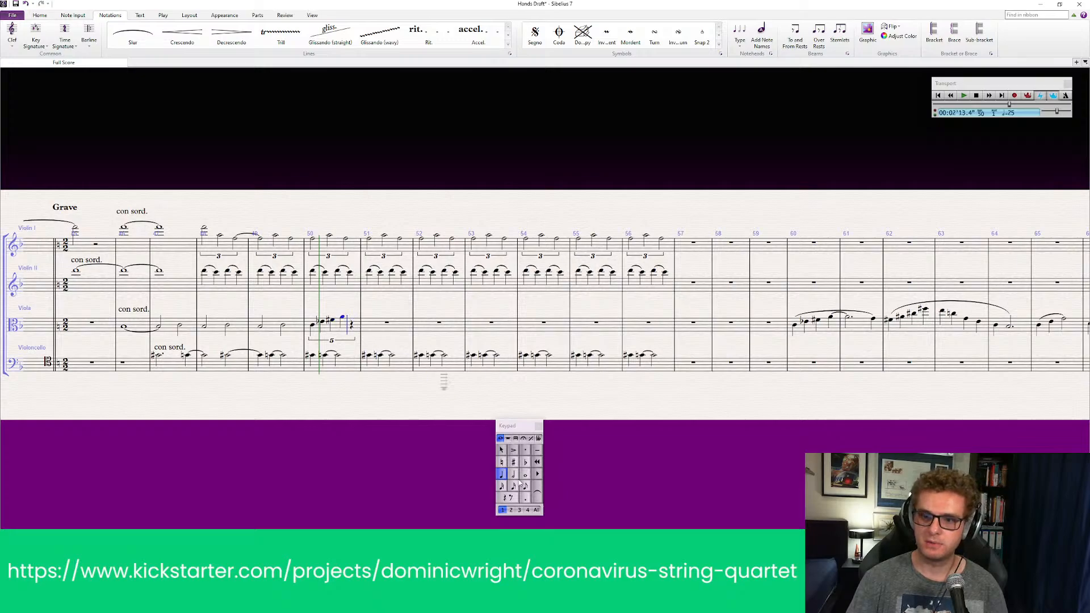
Step: Lengthen the fourth note of the Viola quintuplet in bar 50 to a half note so it fills the rest of the bar
key(5)
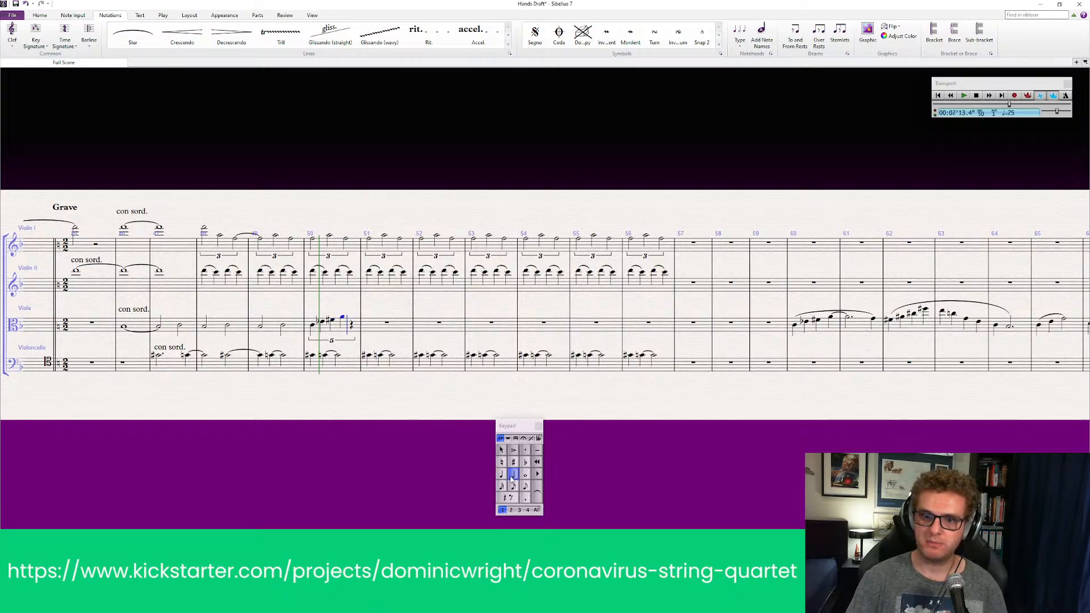
click(344, 319)
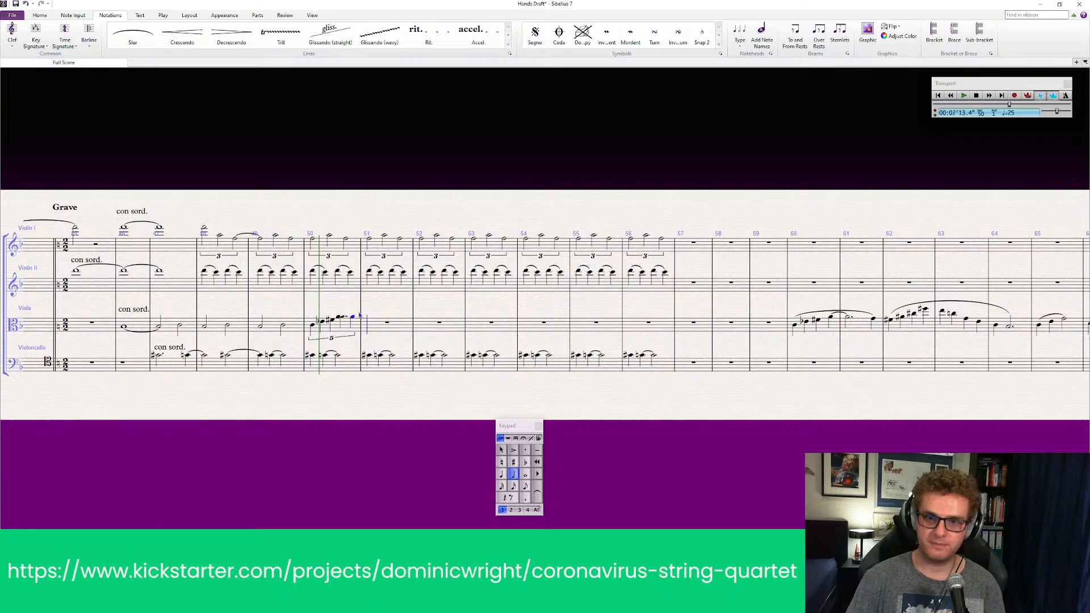
key(Escape)
key(Escape)
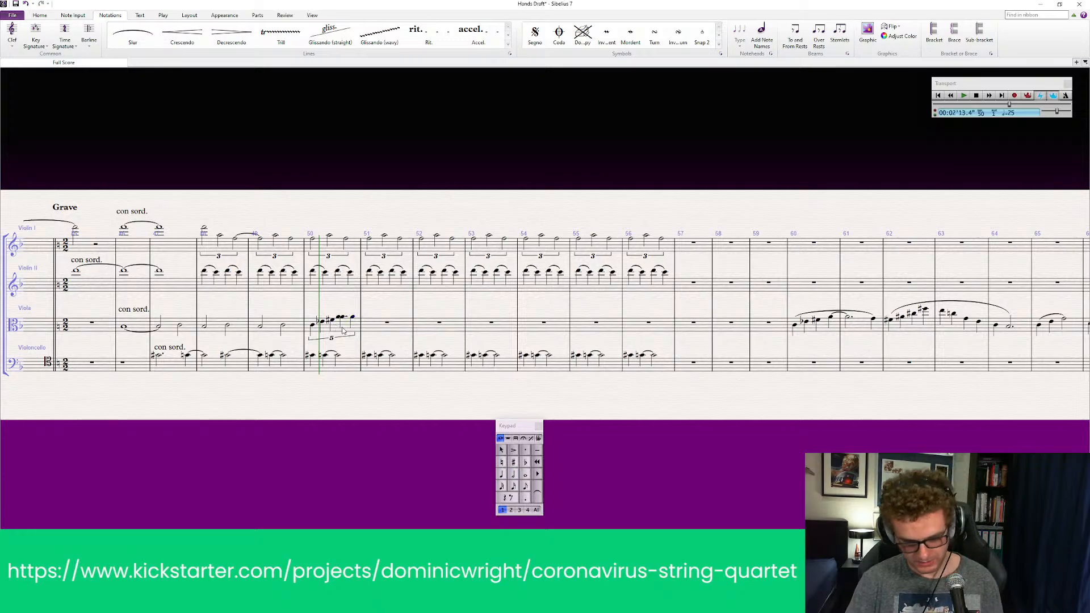
click(349, 328)
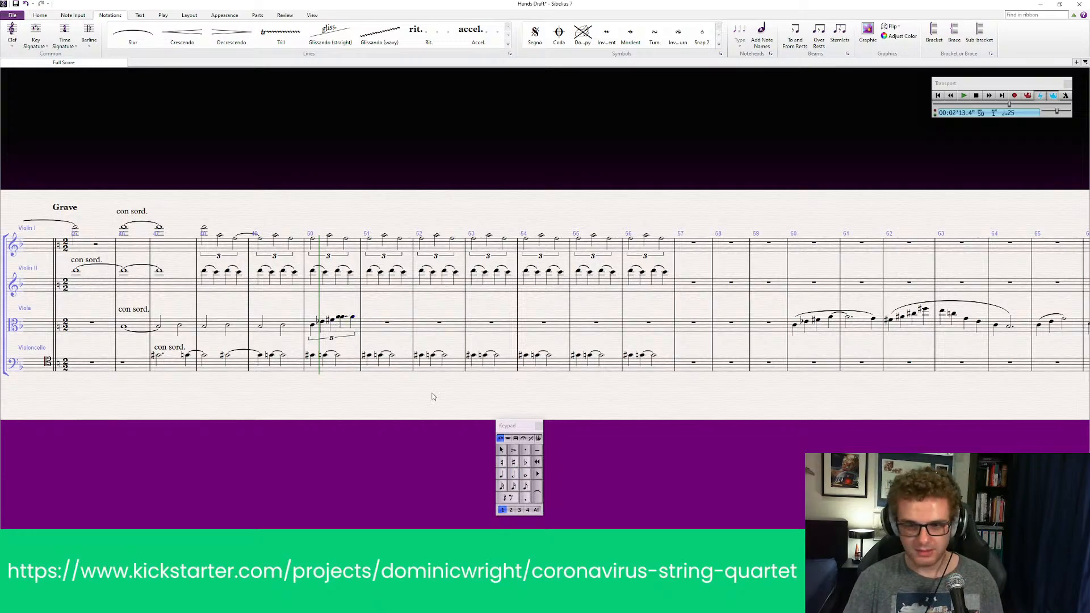
click(342, 318)
key(KP_Enter)
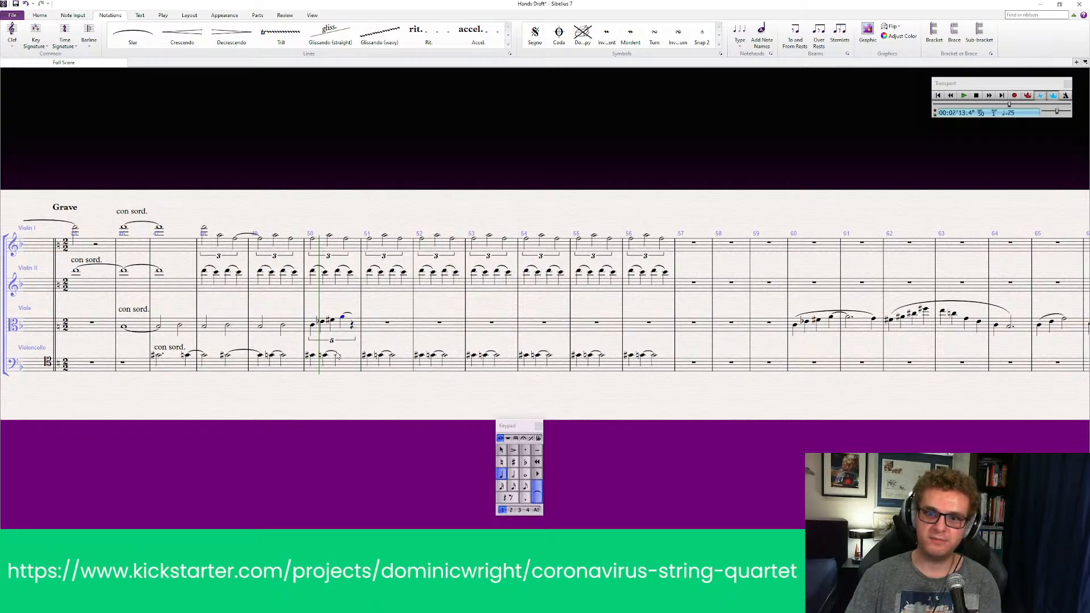
key(5)
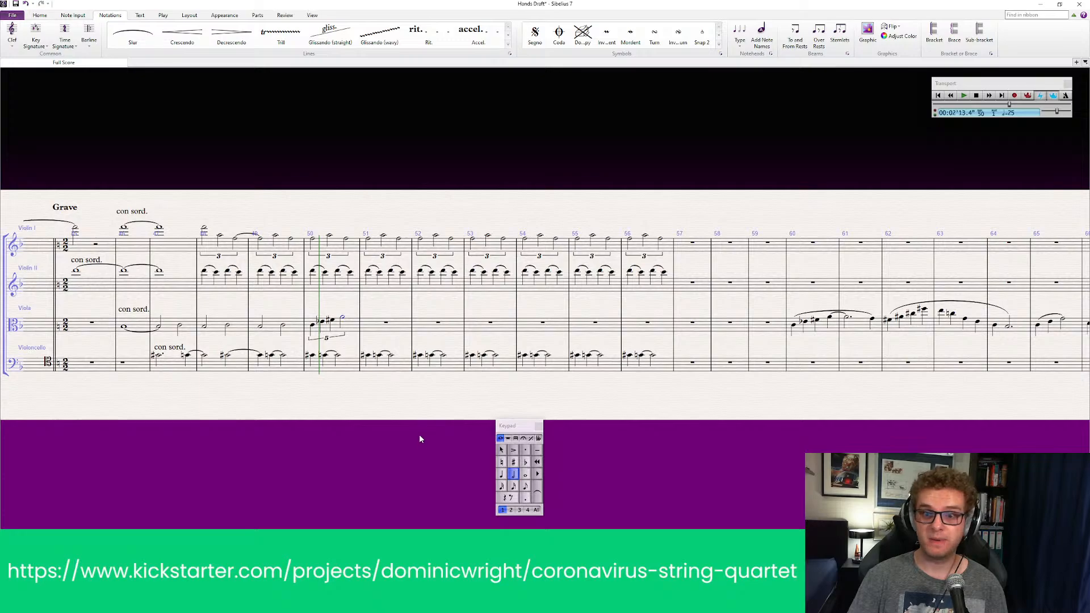
drag(421, 439, 405, 450)
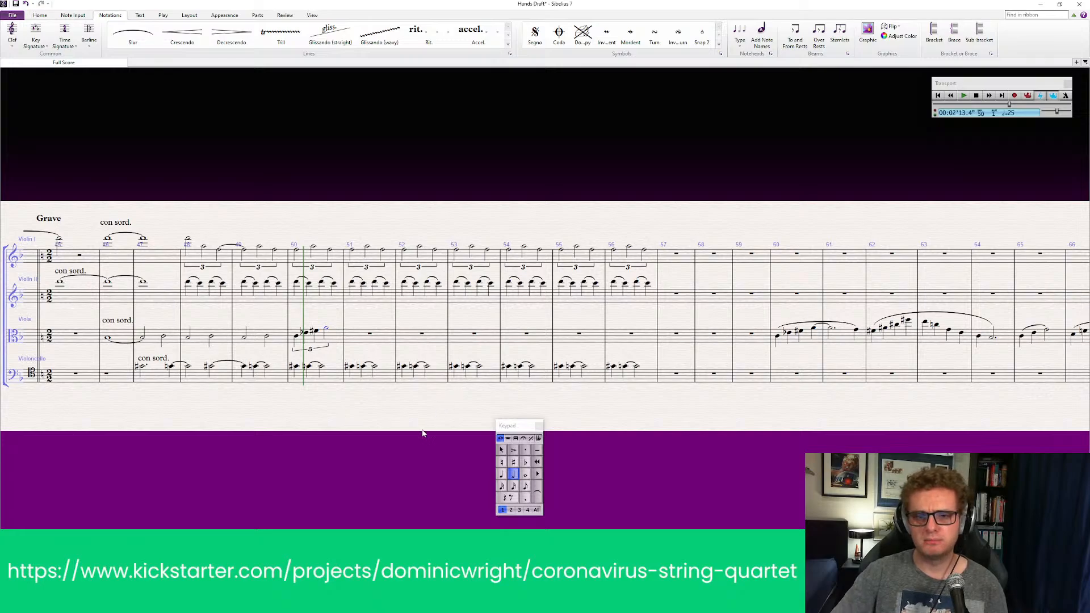
mouse_move(424, 433)
mouse_down()
mouse_move(431, 421)
mouse_move(421, 418)
mouse_up()
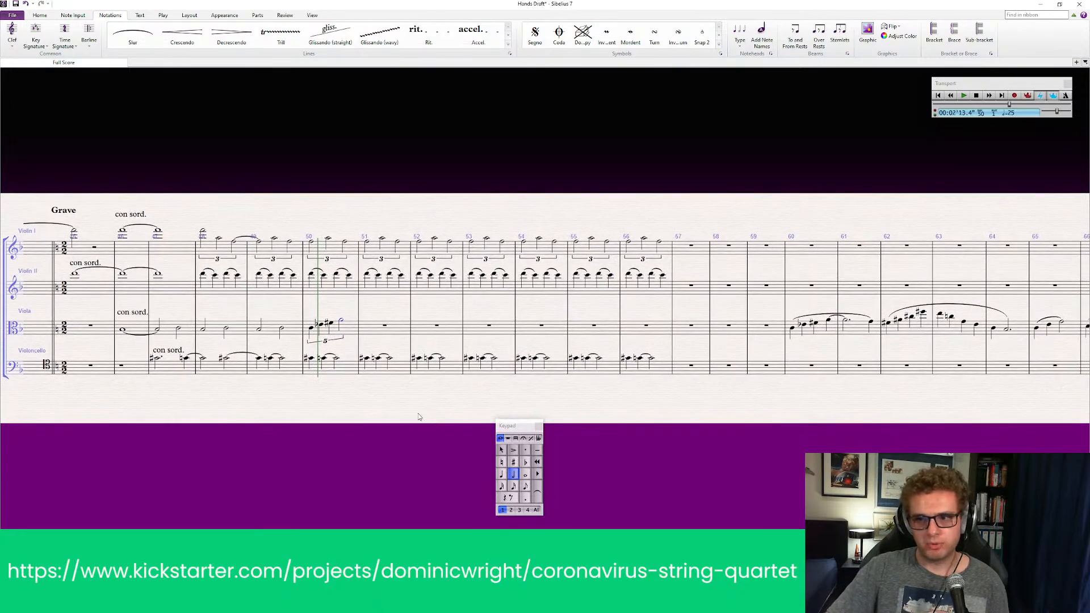
click(340, 321)
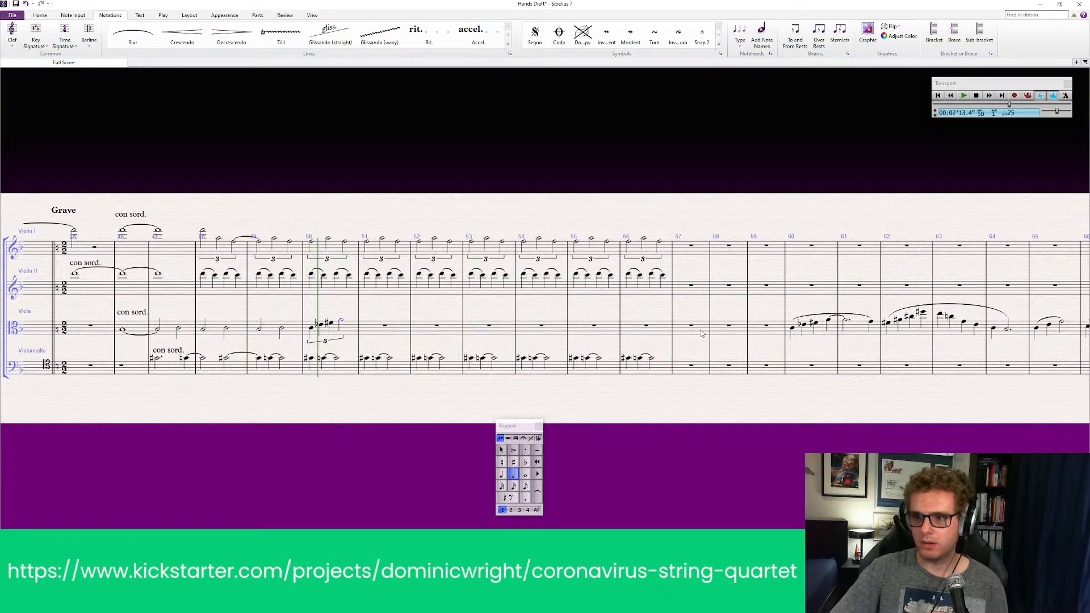
key(Escape)
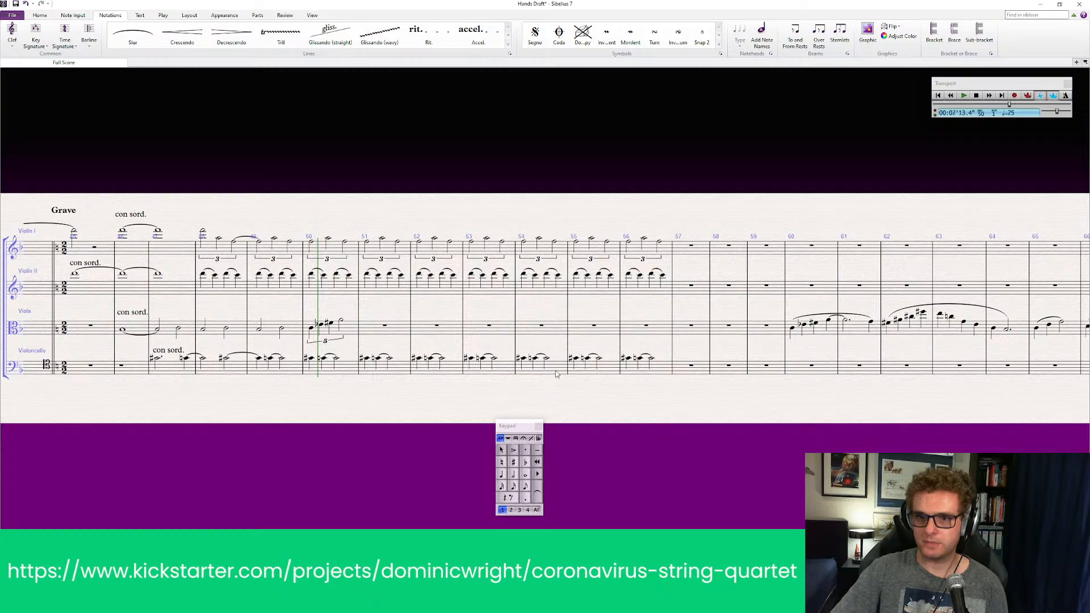
Step: Start a quarter-note quintuplet in Viola bar 51 and tie the half note ending bar 50 to its first note
key(4)
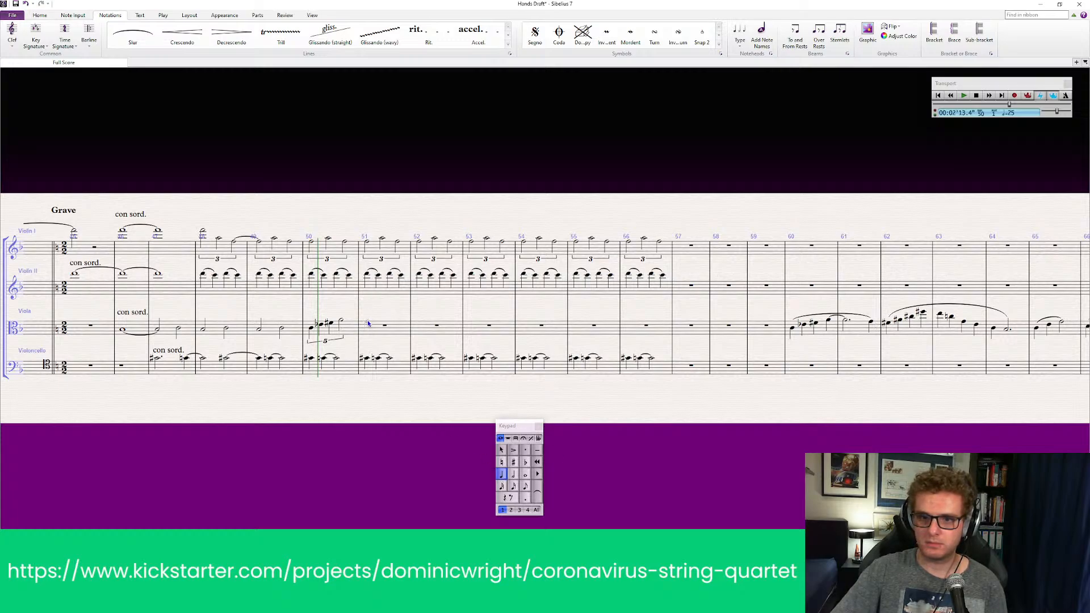
click(367, 323)
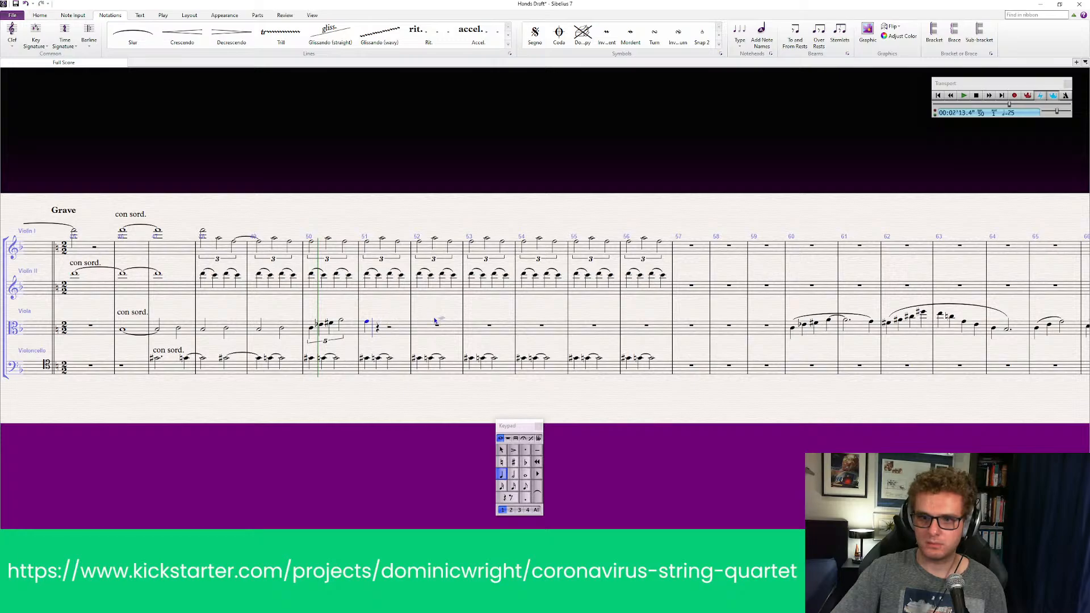
key(ctrl+5)
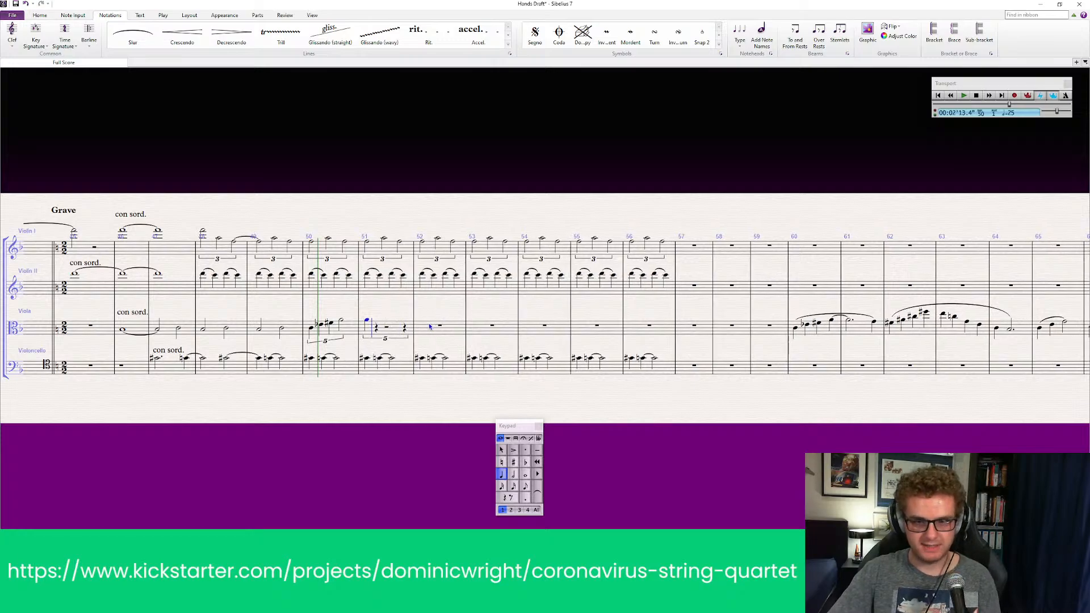
key(Escape)
click(341, 323)
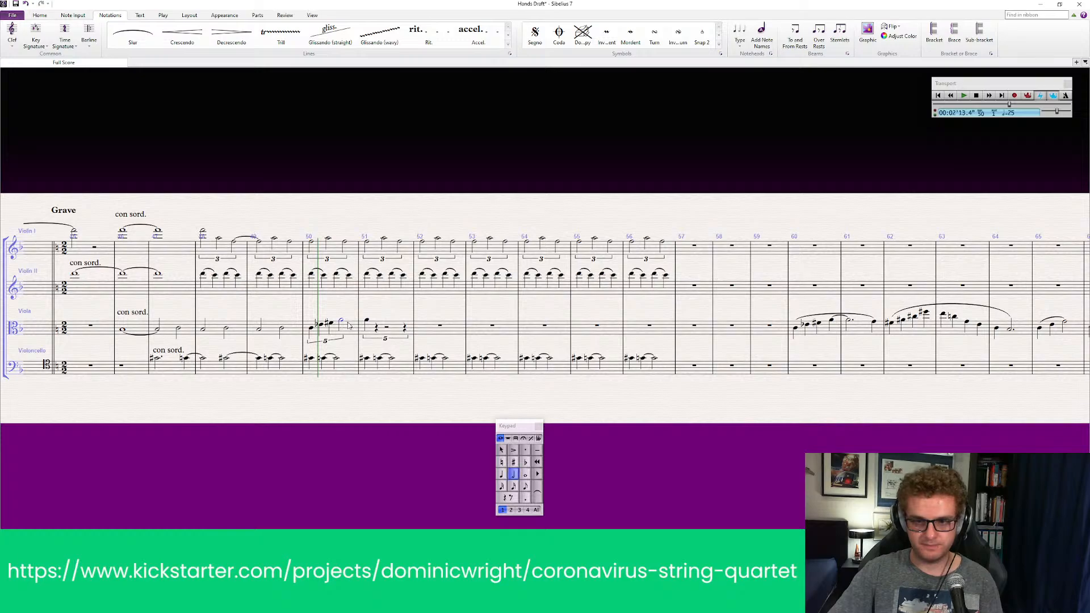
key(Return)
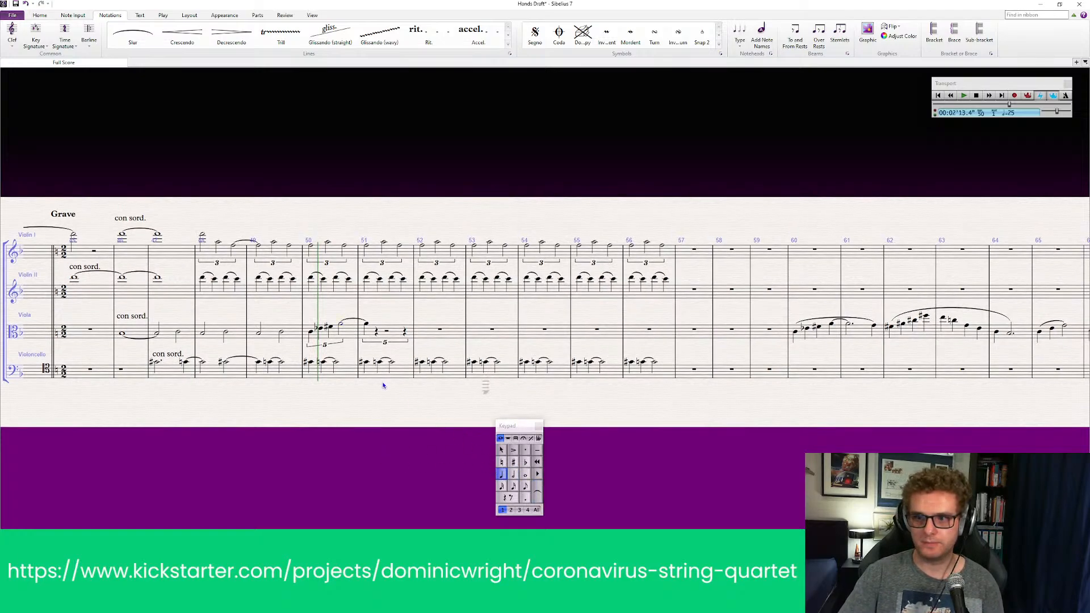
Step: Complete the Viola quintuplet in bar 51 with a lower quarter note followed by three rising sharp quarter notes
click(370, 332)
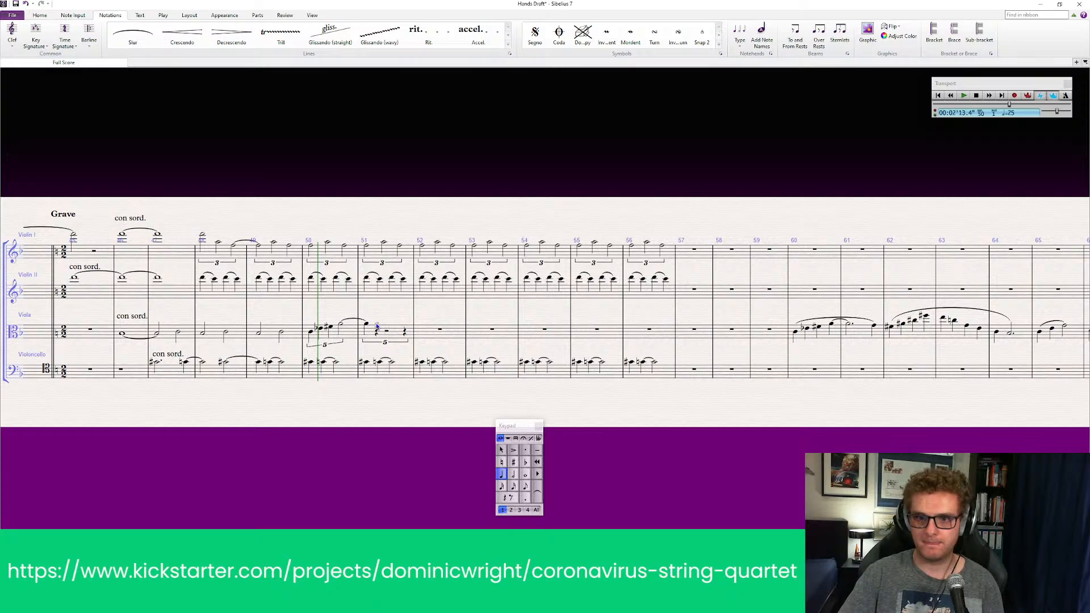
click(377, 327)
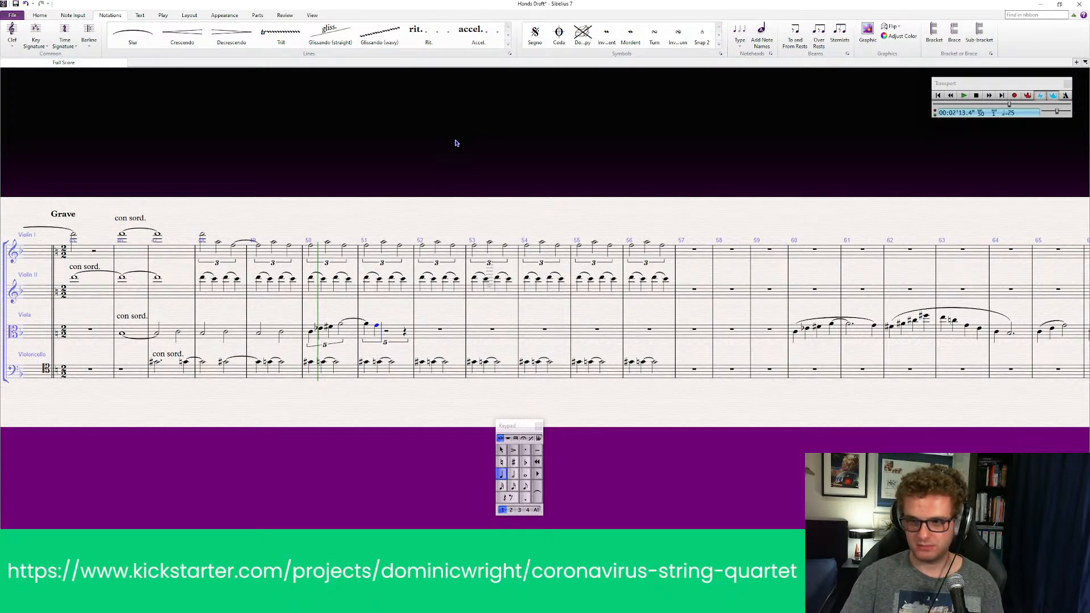
key(Escape)
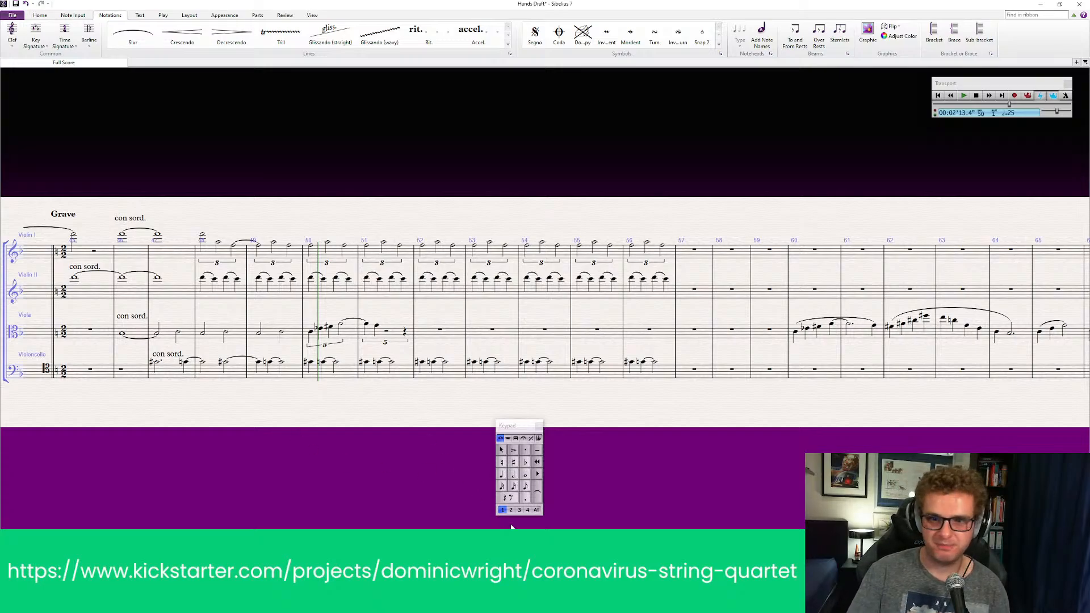
click(500, 474)
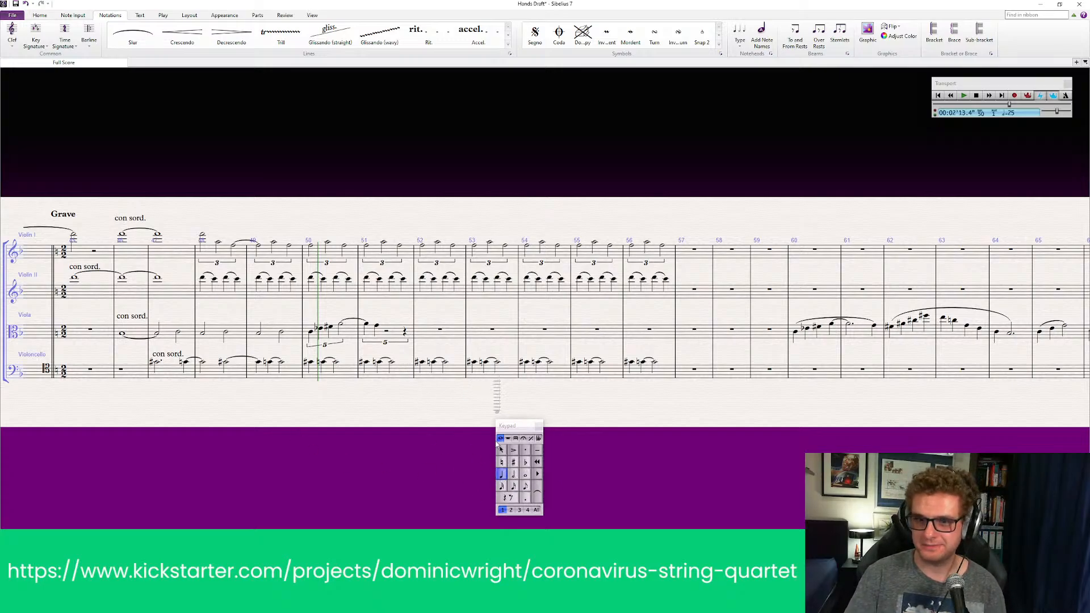
click(513, 462)
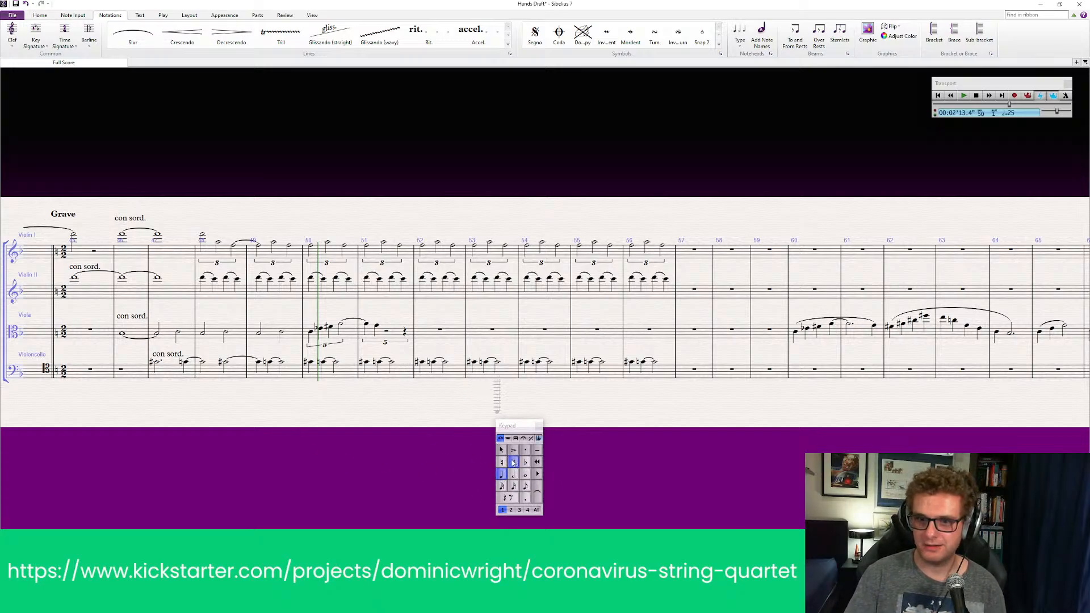
click(384, 330)
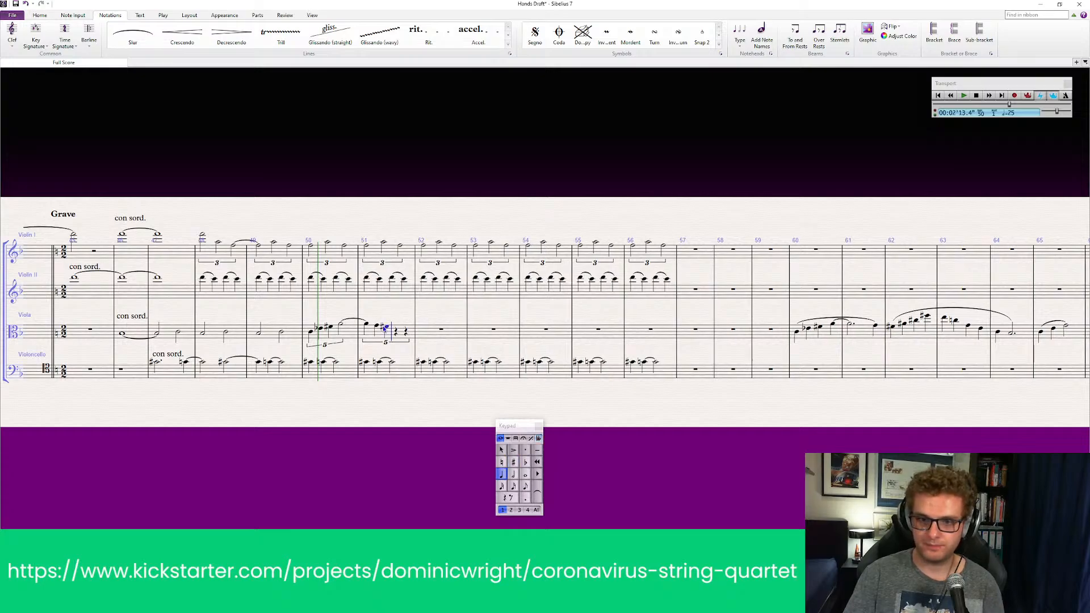
key(KP_8)
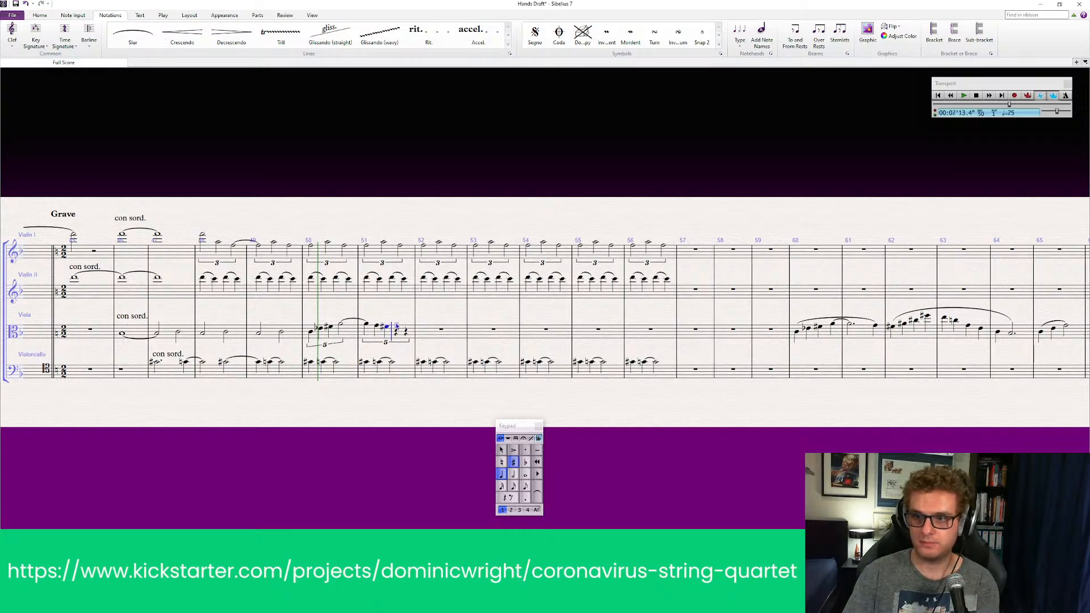
click(396, 325)
key(KP_8)
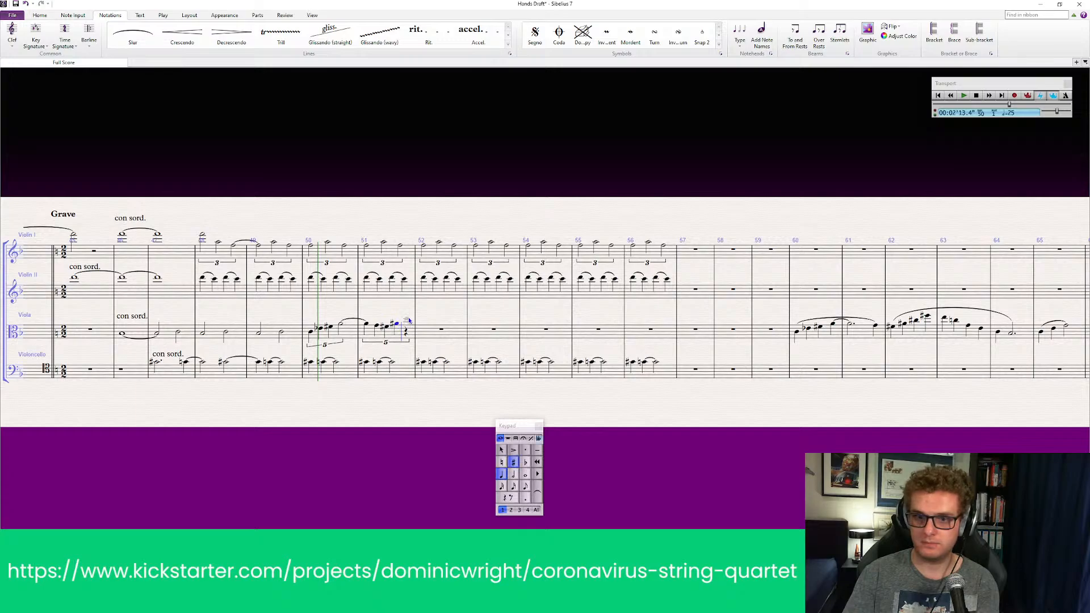
click(408, 323)
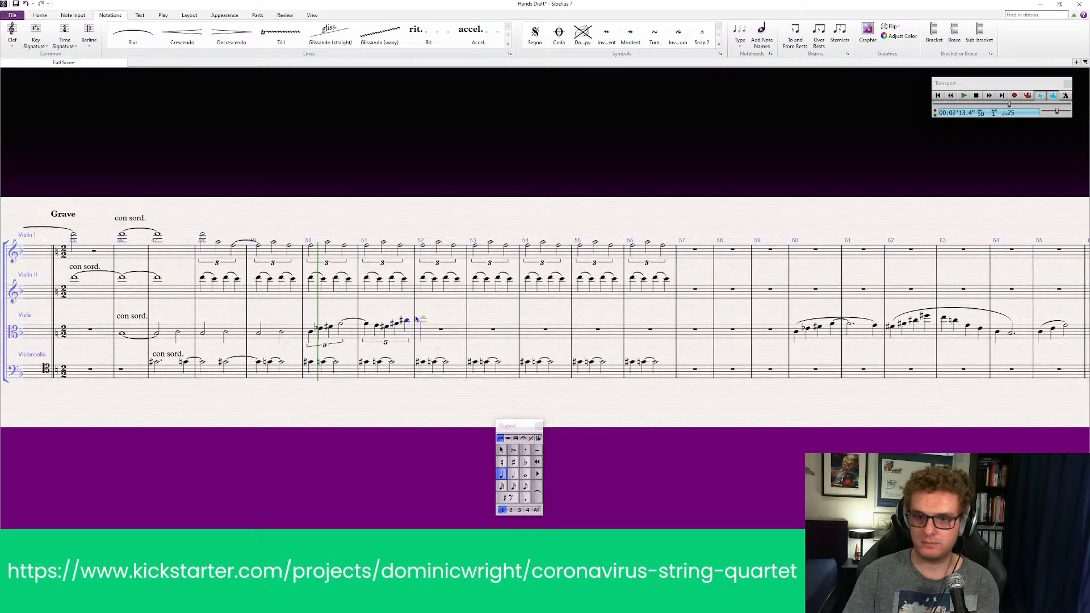
Step: Fill Viola bar 52 with a descending quarter-note quintuplet, starting on a sharp note and using a natural on the third note
key(KP_8)
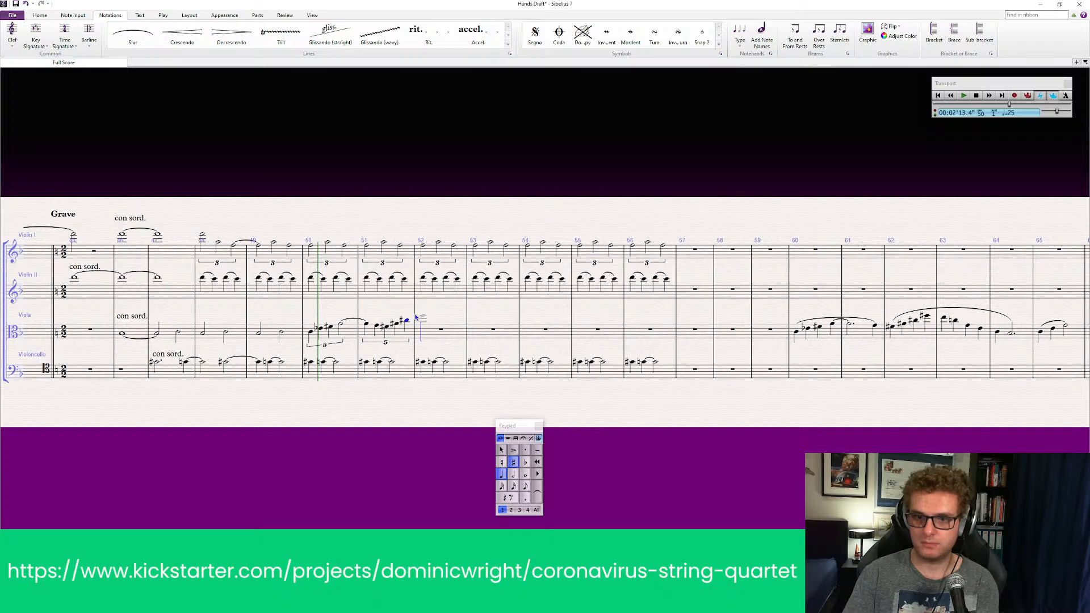
click(416, 317)
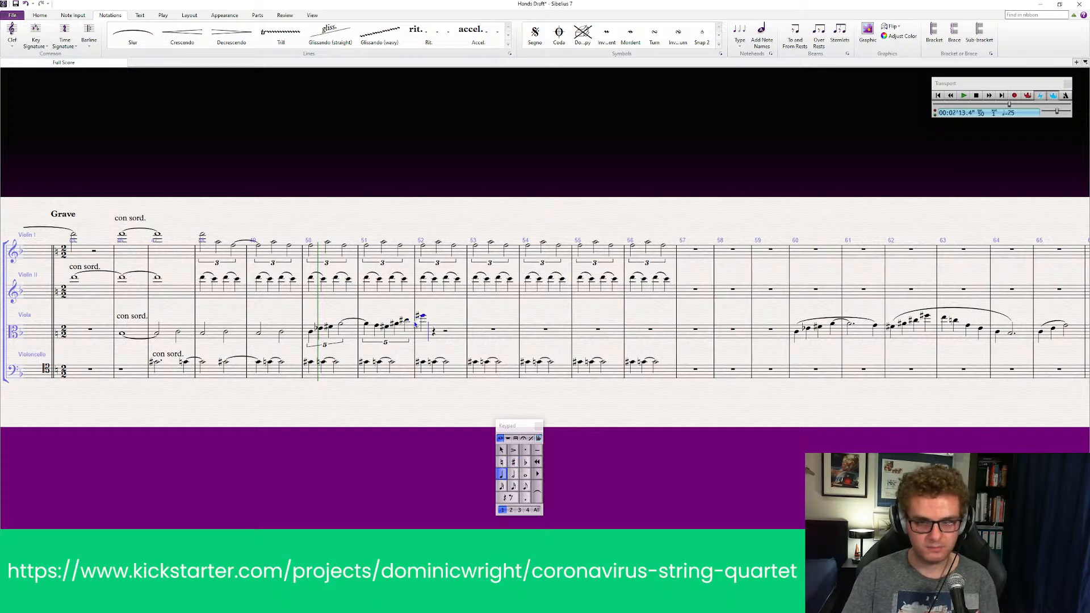
key(ctrl+5)
click(441, 317)
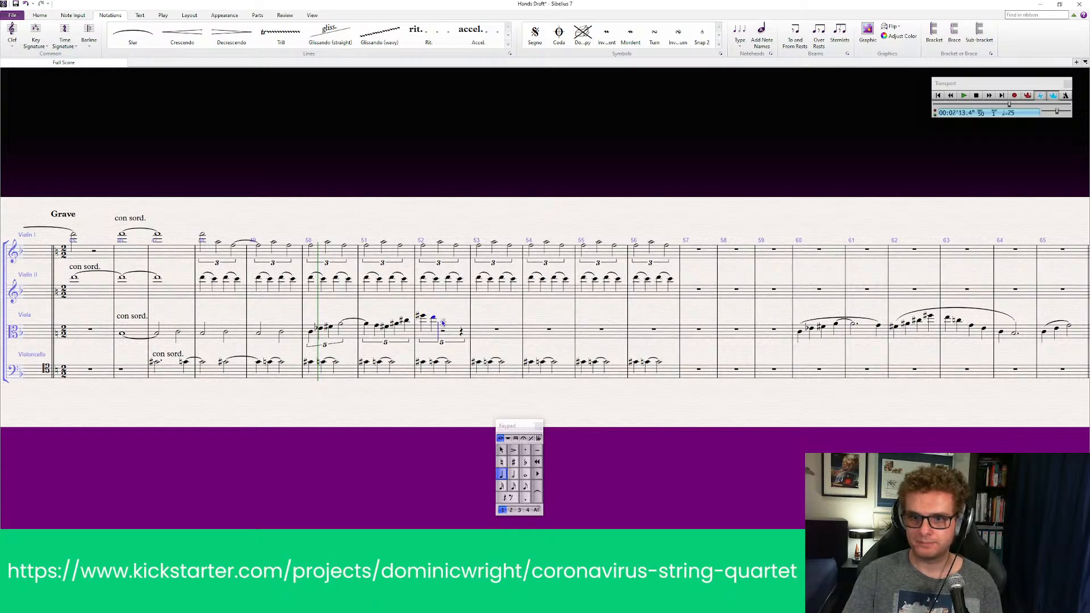
key(KP_7)
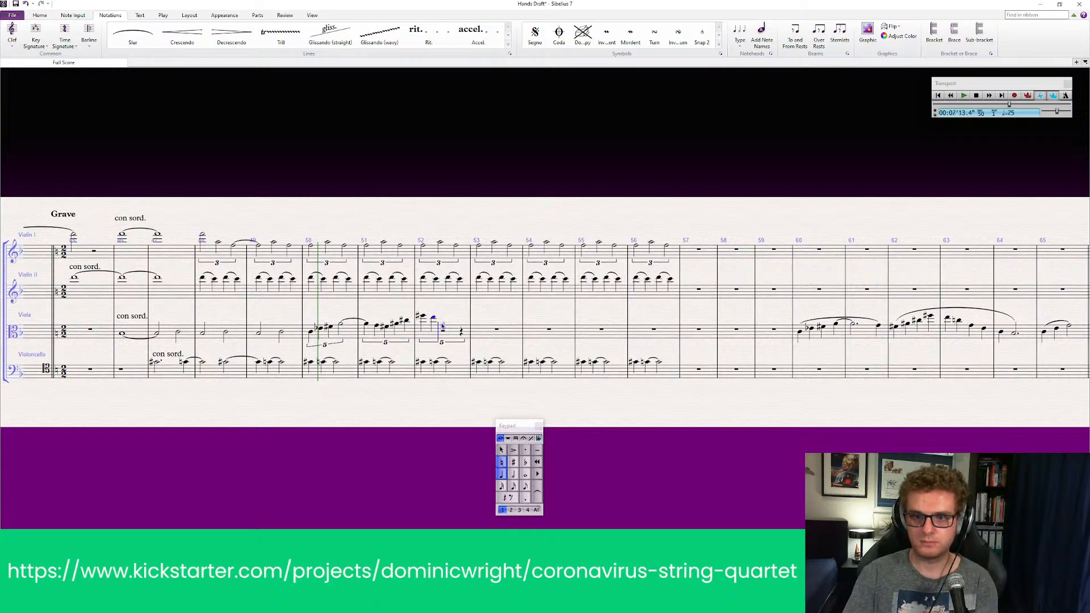
click(445, 323)
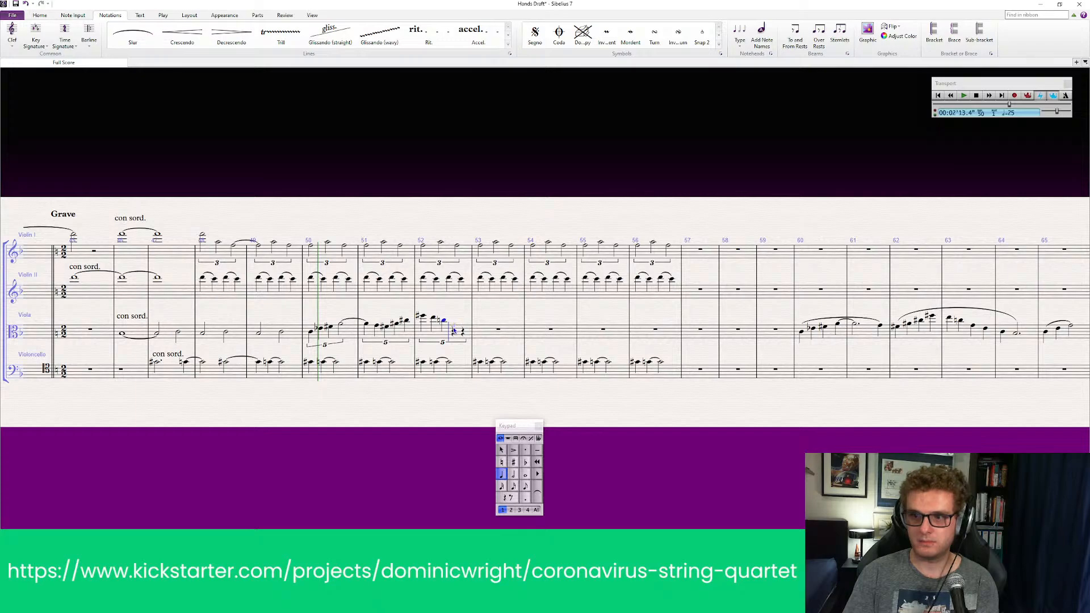
click(457, 327)
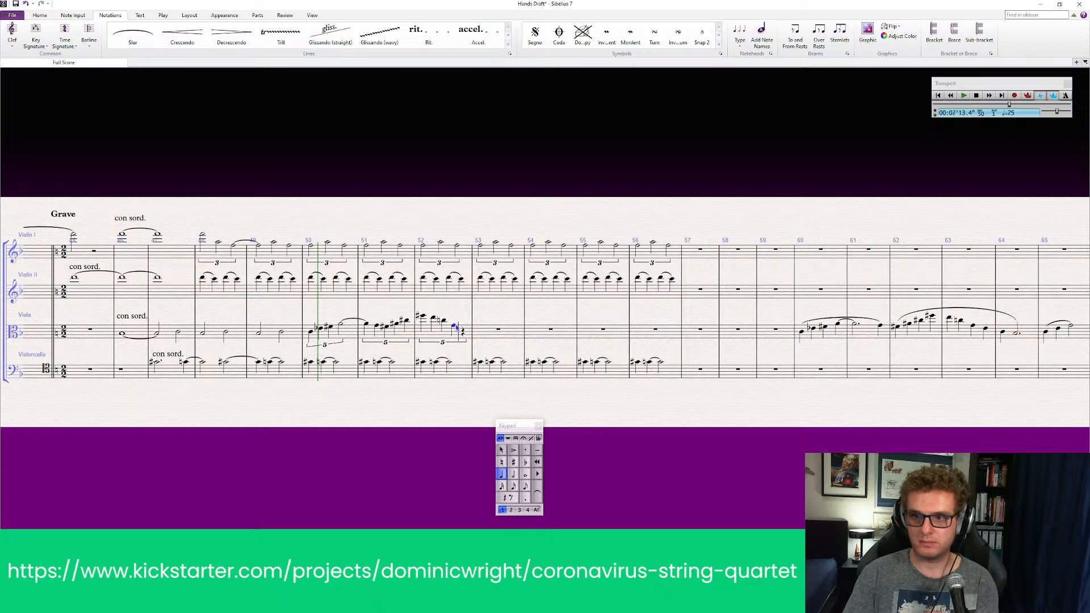
click(467, 329)
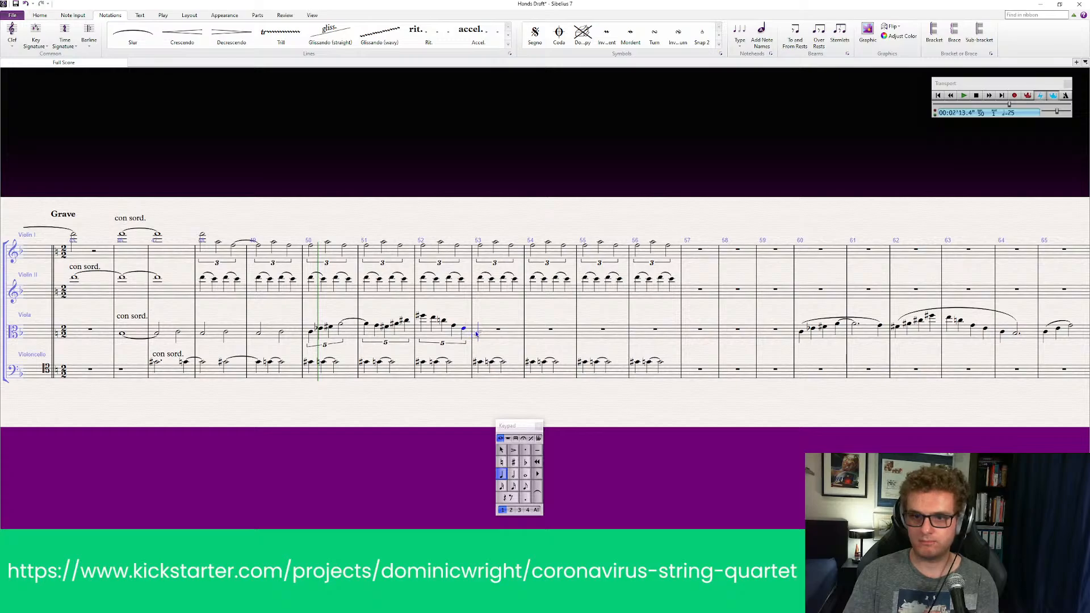
Step: Enter two half notes in Viola bar 53, changing the initial quarter note to a half note
click(476, 333)
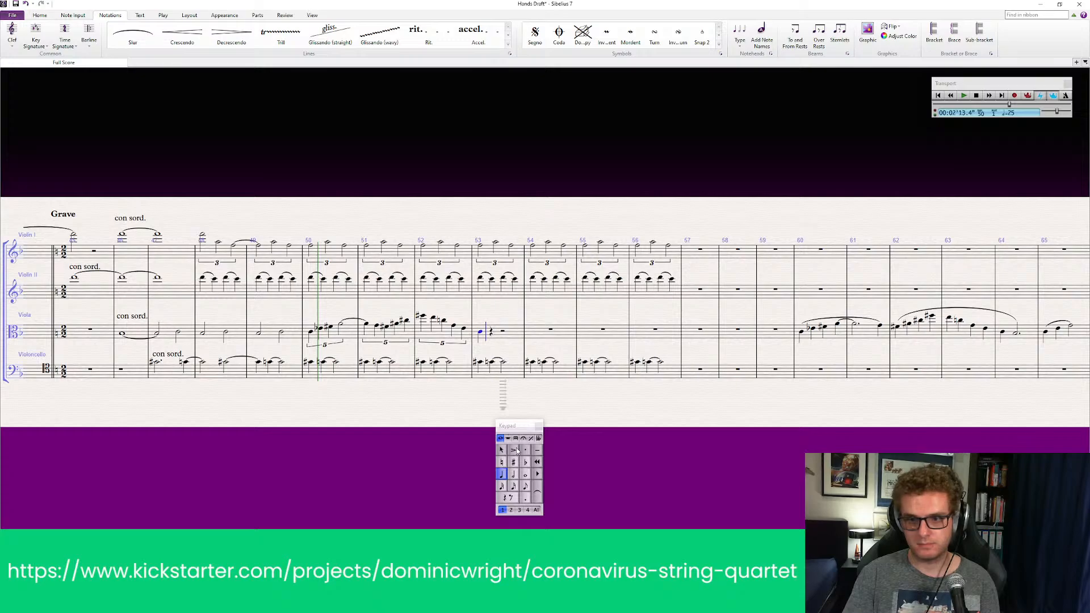
key(Escape)
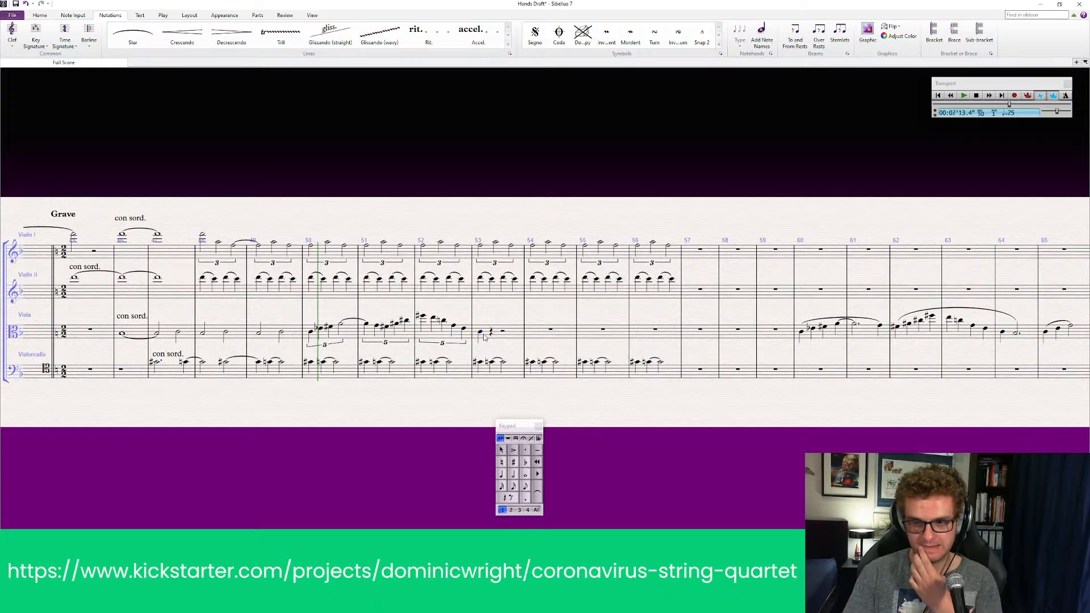
click(481, 333)
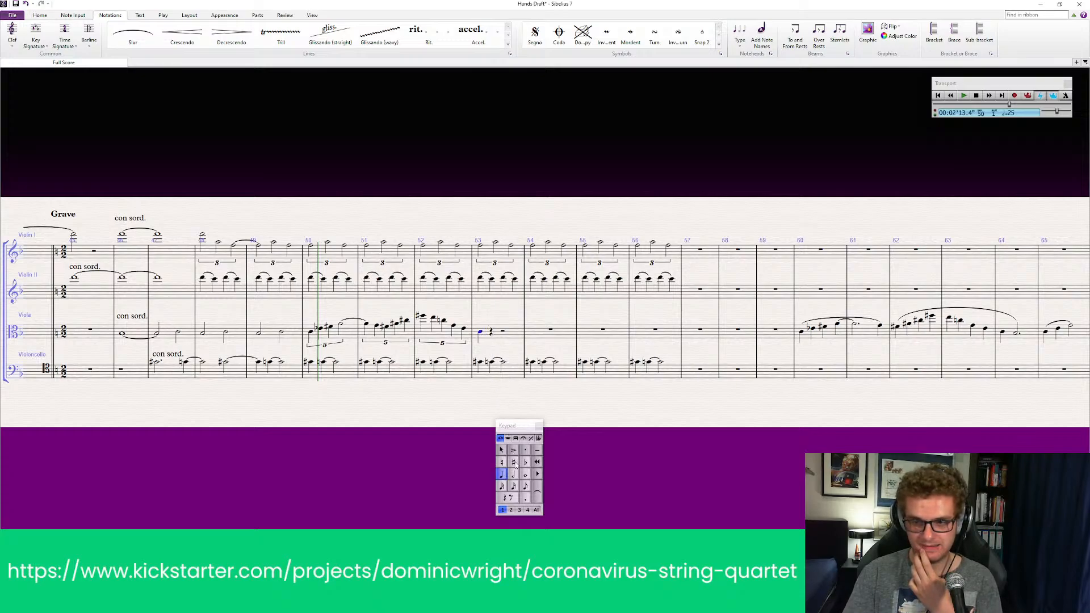
key(Escape)
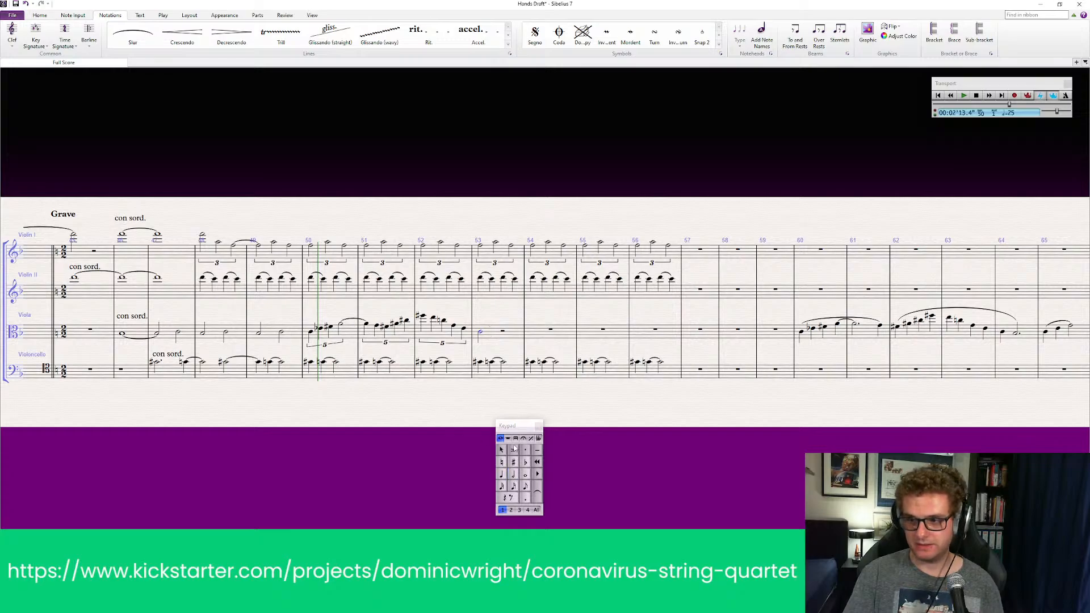
click(514, 475)
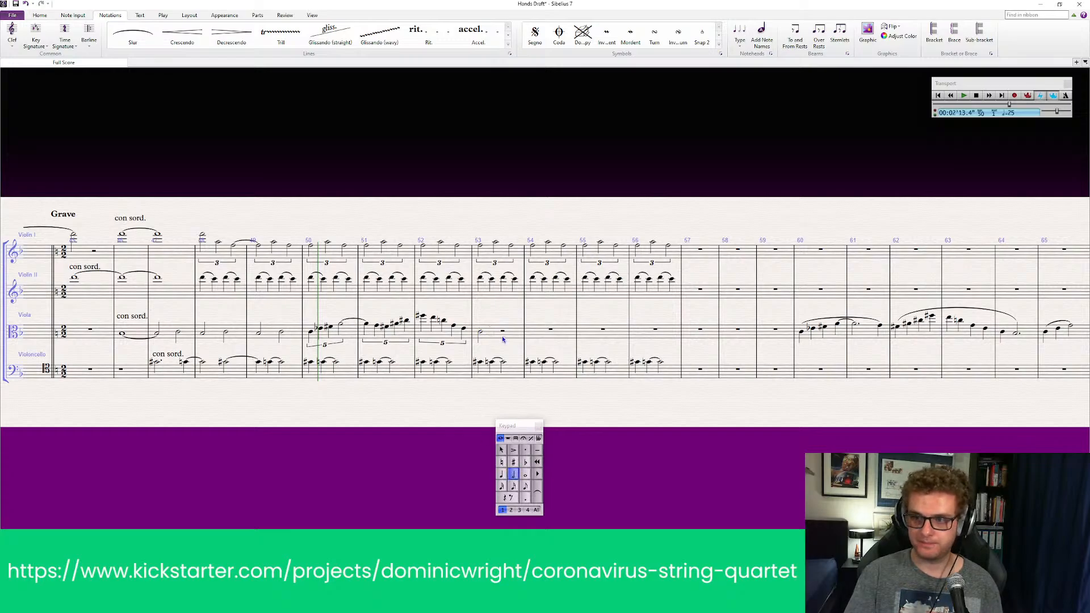
click(506, 335)
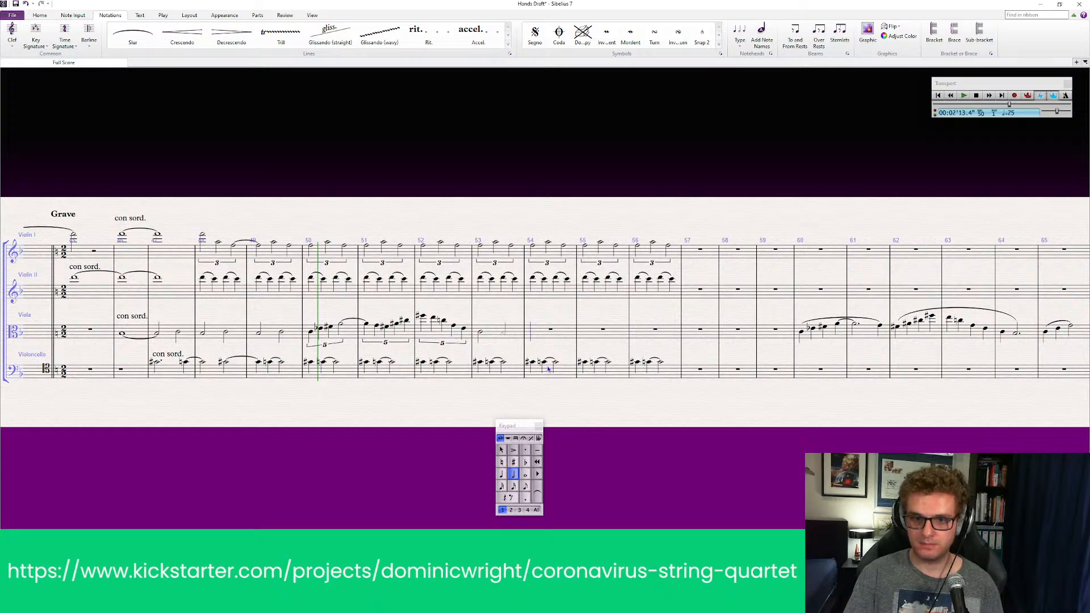
Step: Play back the passage from the start of Violin I bar 48 to check the new Viola line
click(204, 234)
key(p)
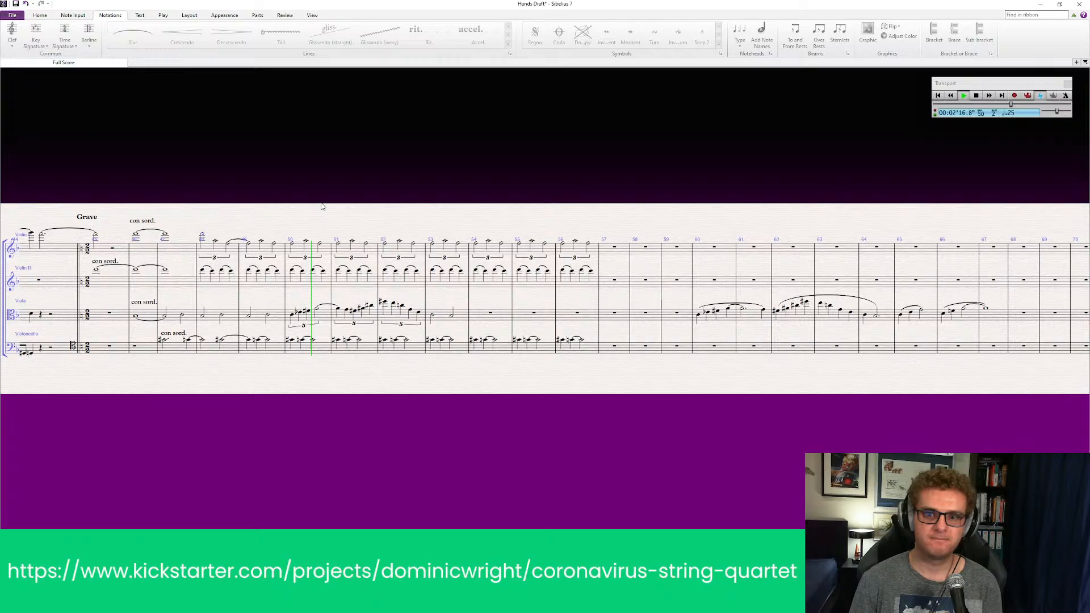
key(space)
key(ctrl+equal)
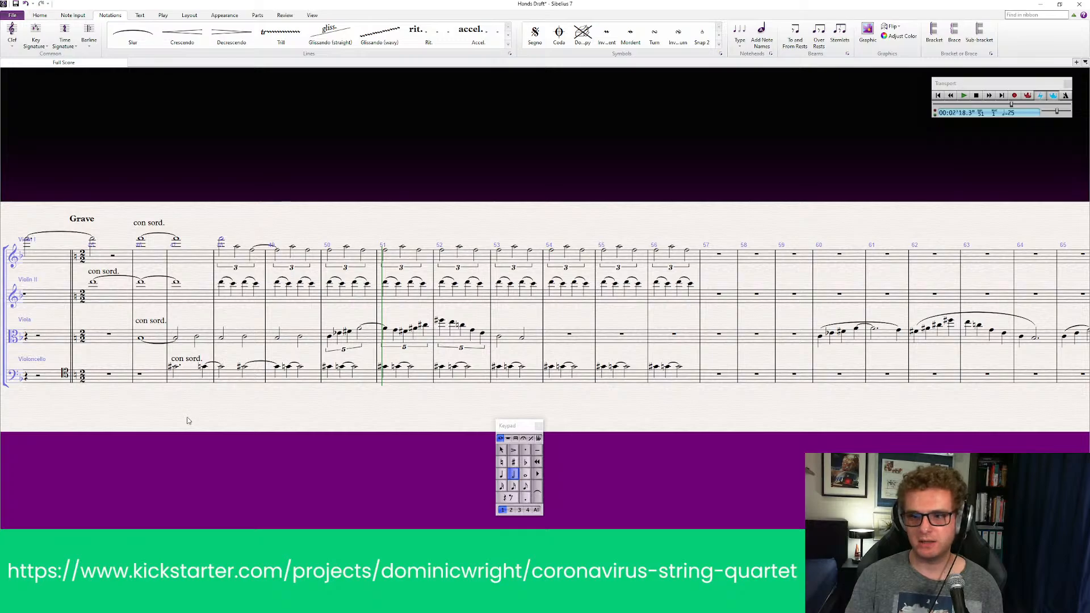
Step: Transpose the Violoncello part in bars 47 to 56 down one octave
scroll(189, 421, left, 5)
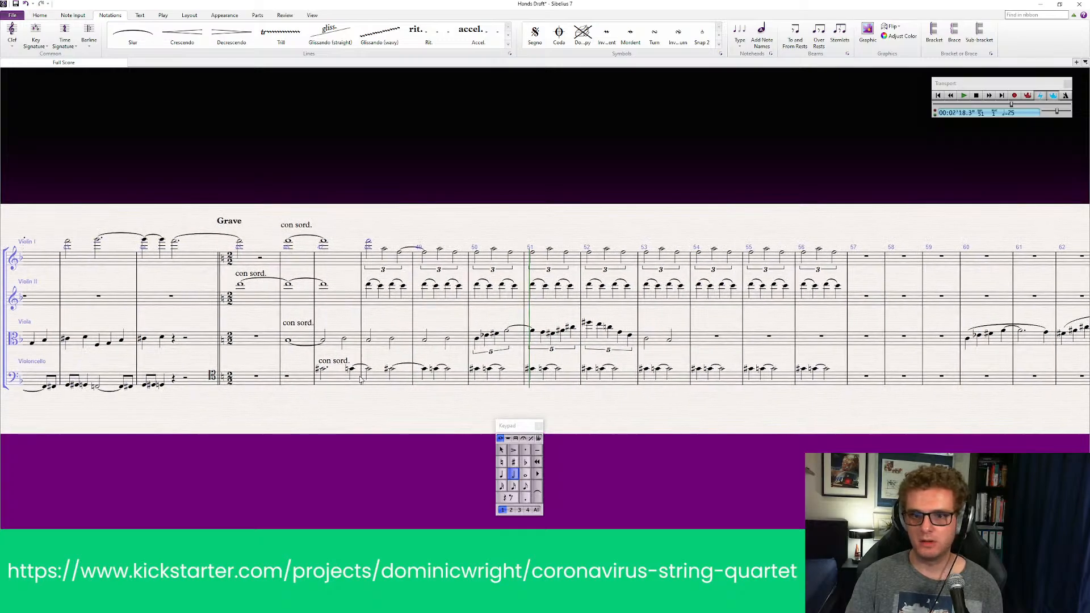
click(340, 383)
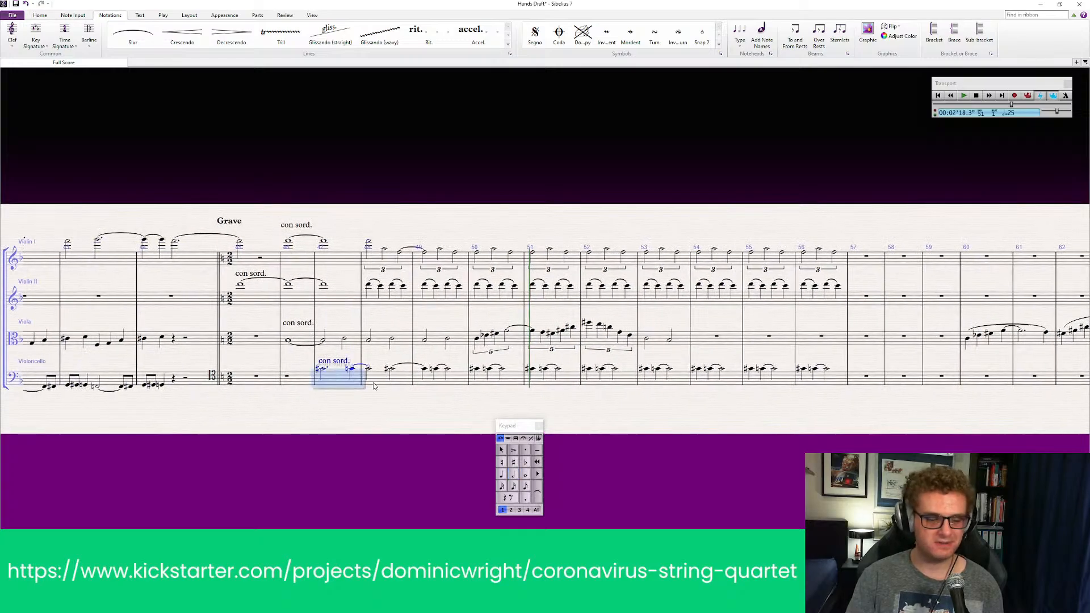
shift+click(829, 385)
key(ctrl+Down)
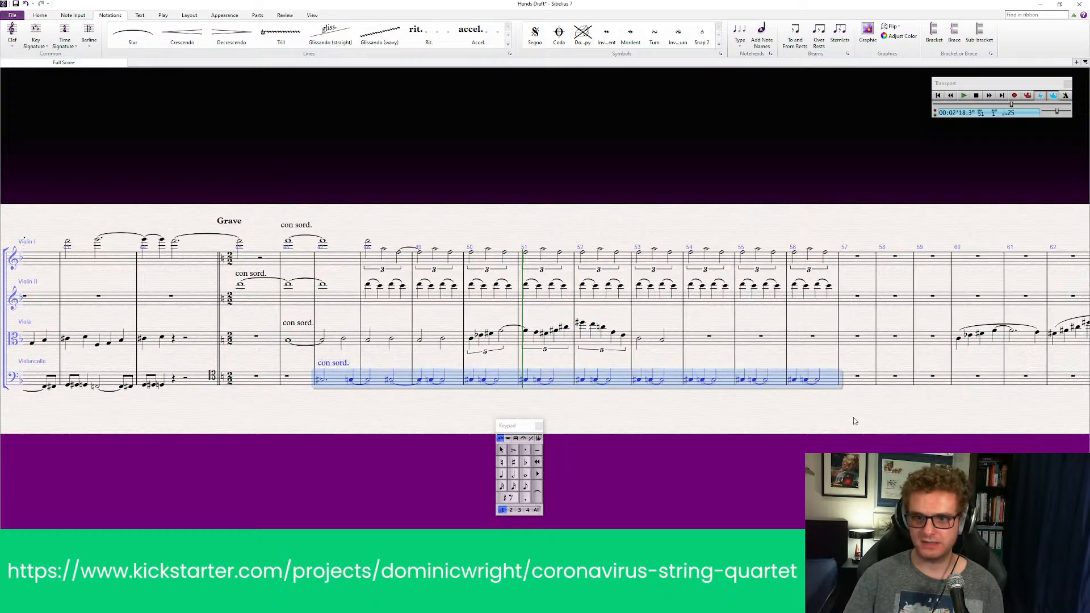
key(Escape)
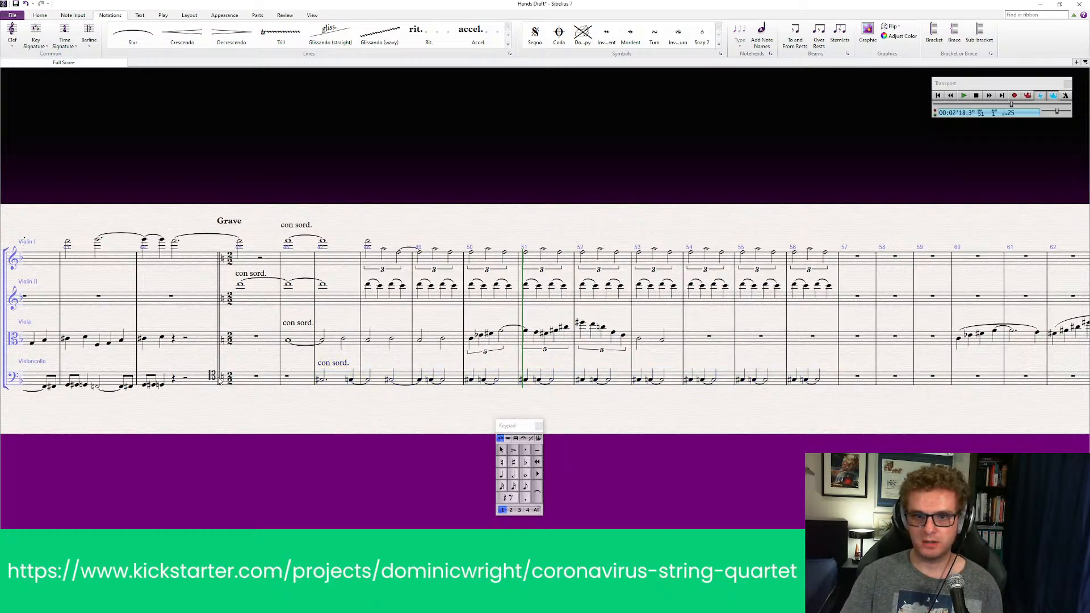
Step: Delete the Violoncello clef change just before the Grave section
click(213, 377)
key(Delete)
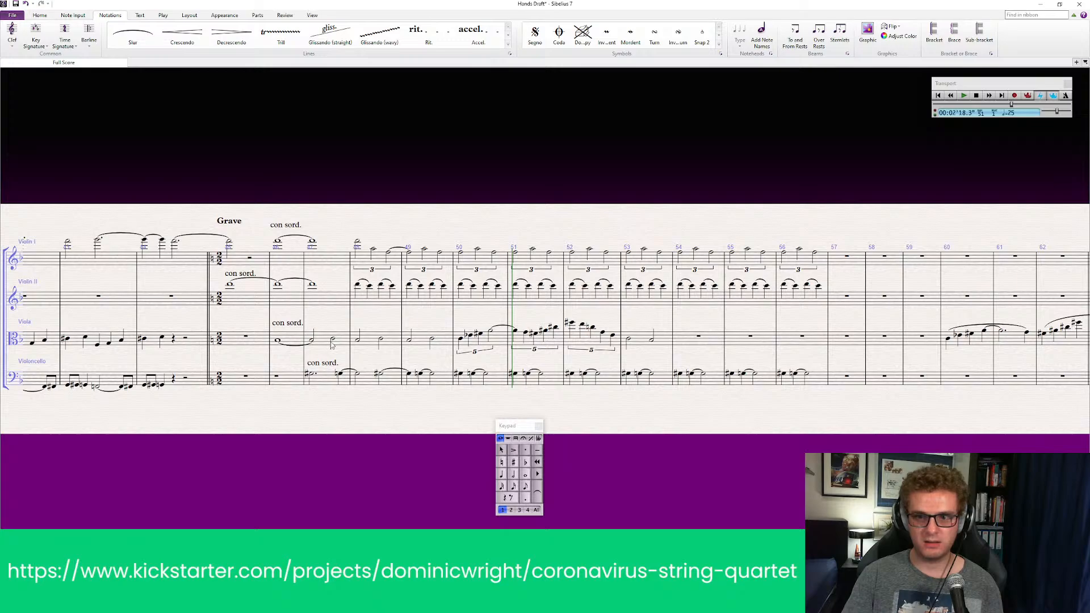
click(279, 238)
key(Escape)
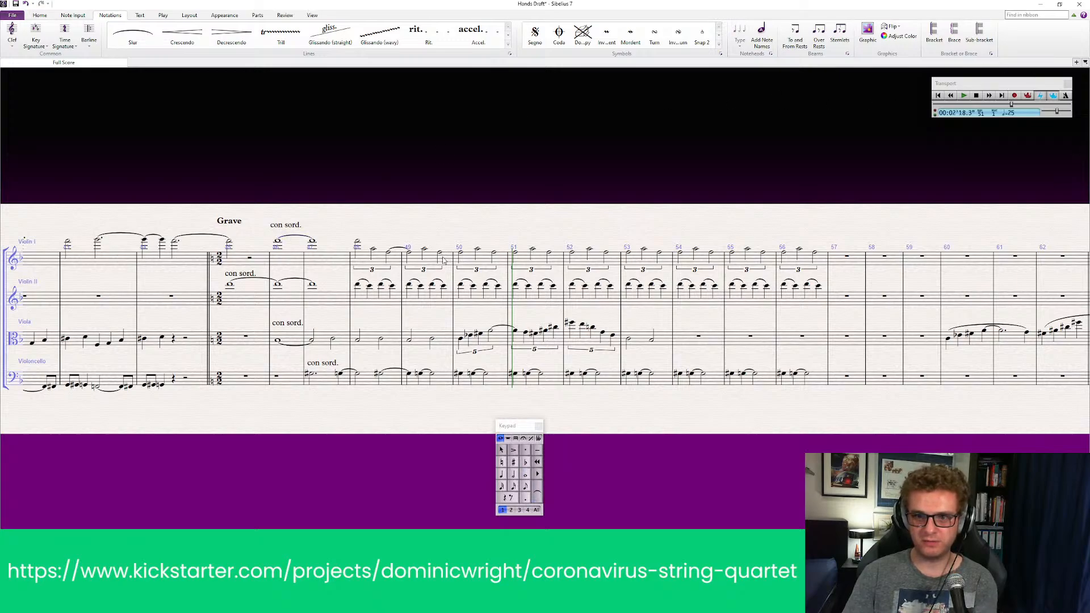
Step: Tie the last triplet note of each Violin I bar from 49 to 55 to the first note of the following bar
click(439, 254)
key(Return)
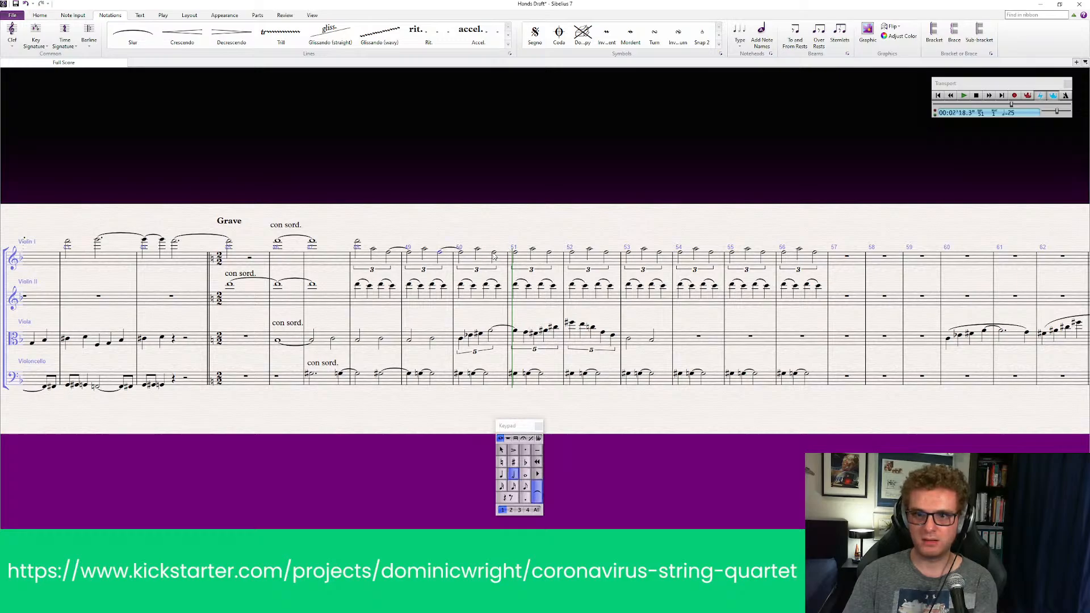
click(494, 253)
key(Return)
click(554, 254)
key(Return)
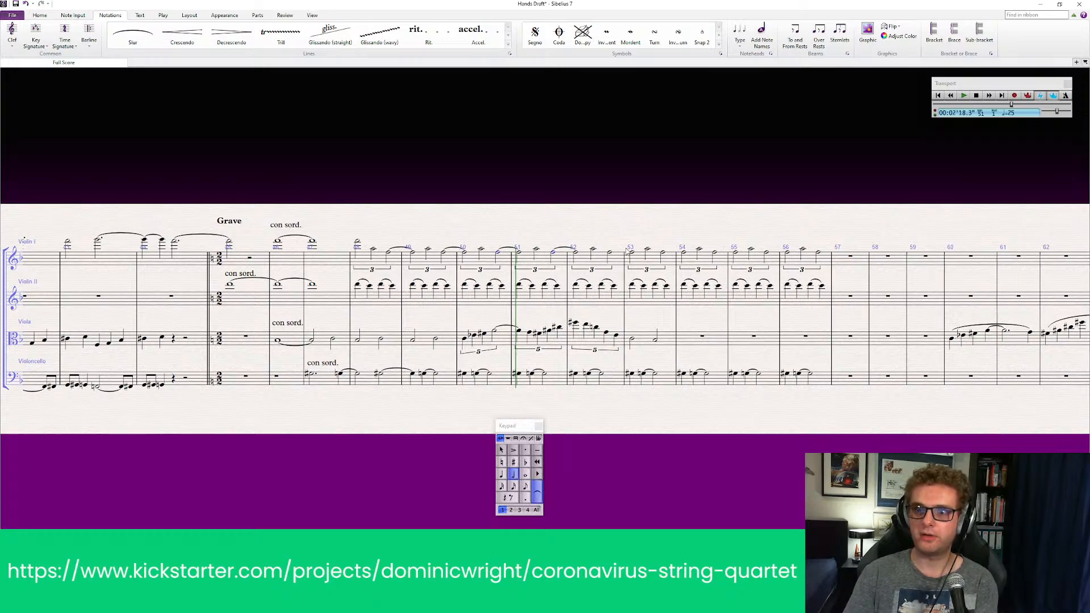
click(609, 254)
key(Return)
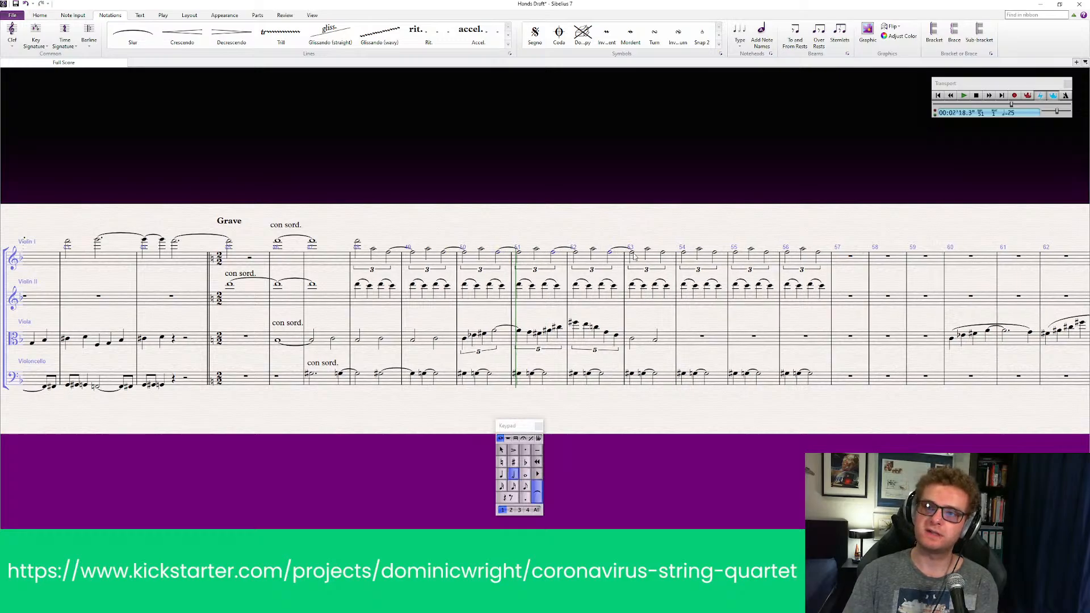
click(663, 254)
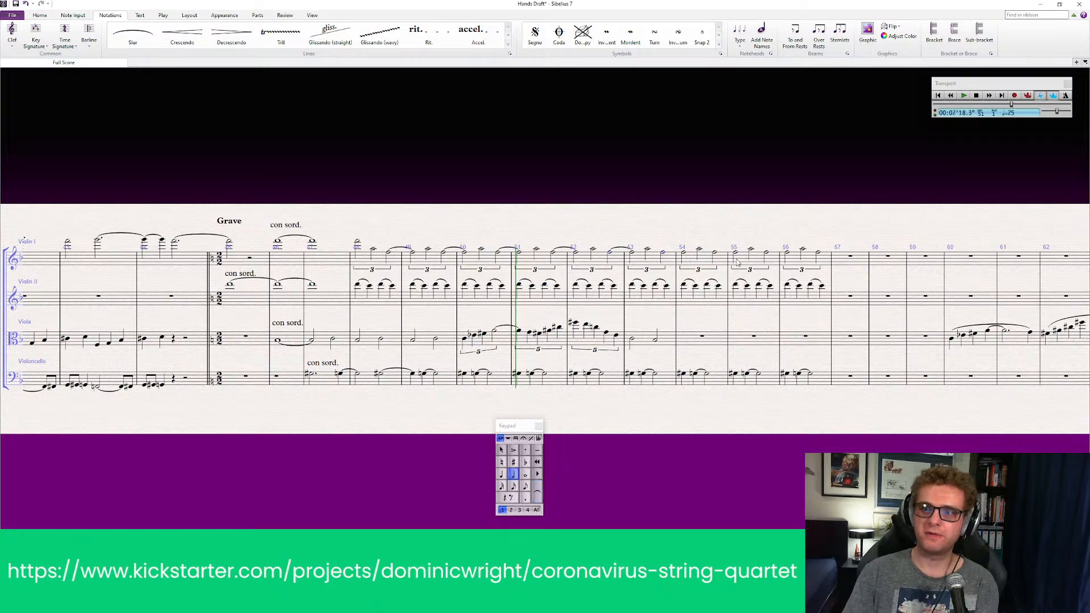
key(Return)
click(715, 254)
key(Return)
click(766, 254)
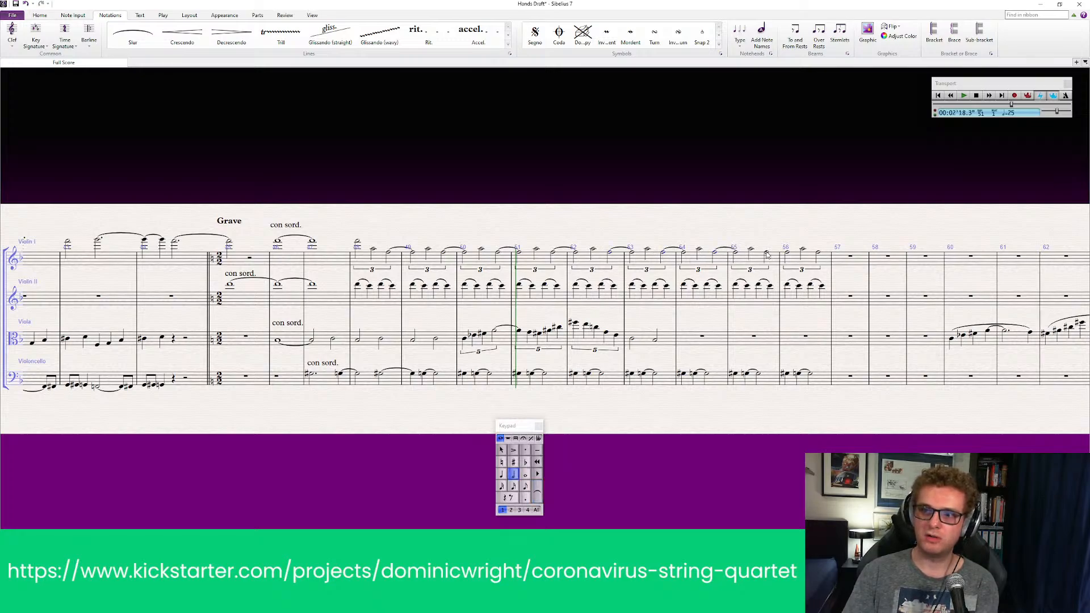
key(Return)
key(Escape)
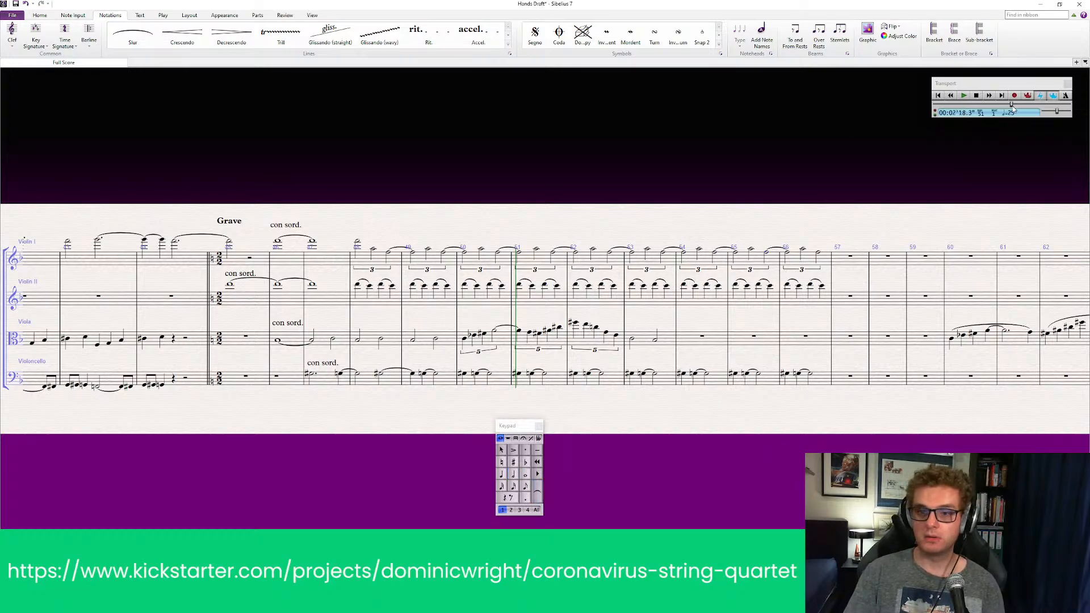
Step: Rewind playback to the first bar of the Grave section and listen through to the Viola quintuplet in bar 52
drag(1012, 106, 996, 108)
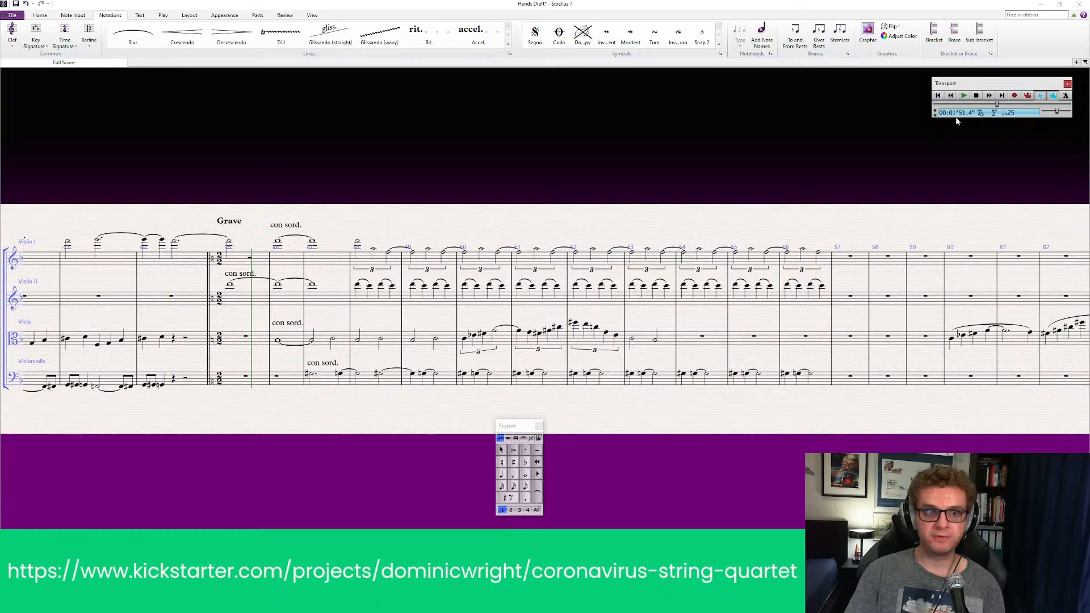
click(964, 95)
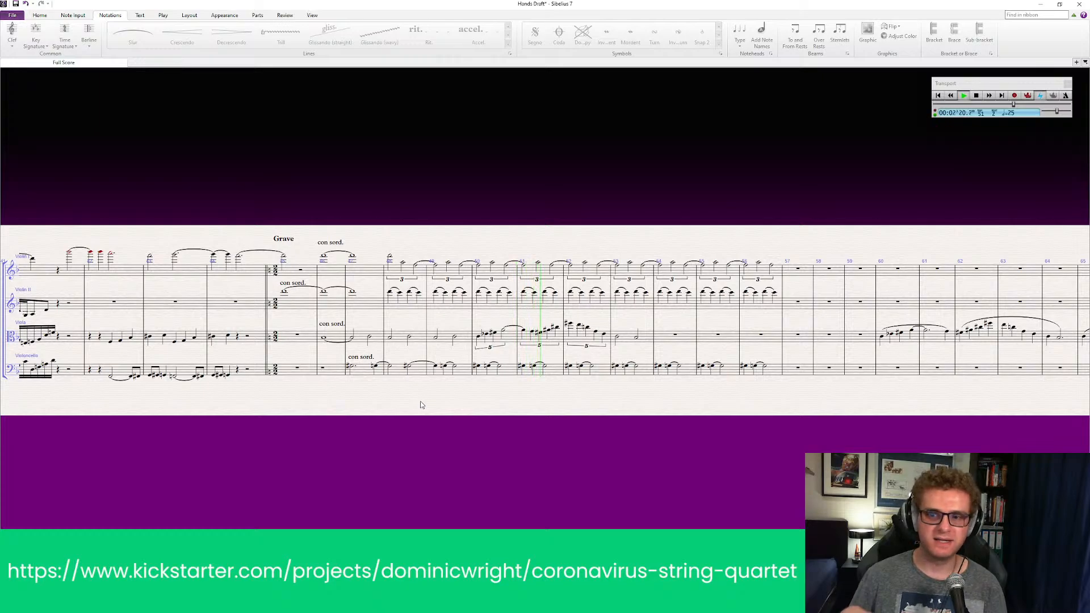
key(space)
key(ctrl+equal)
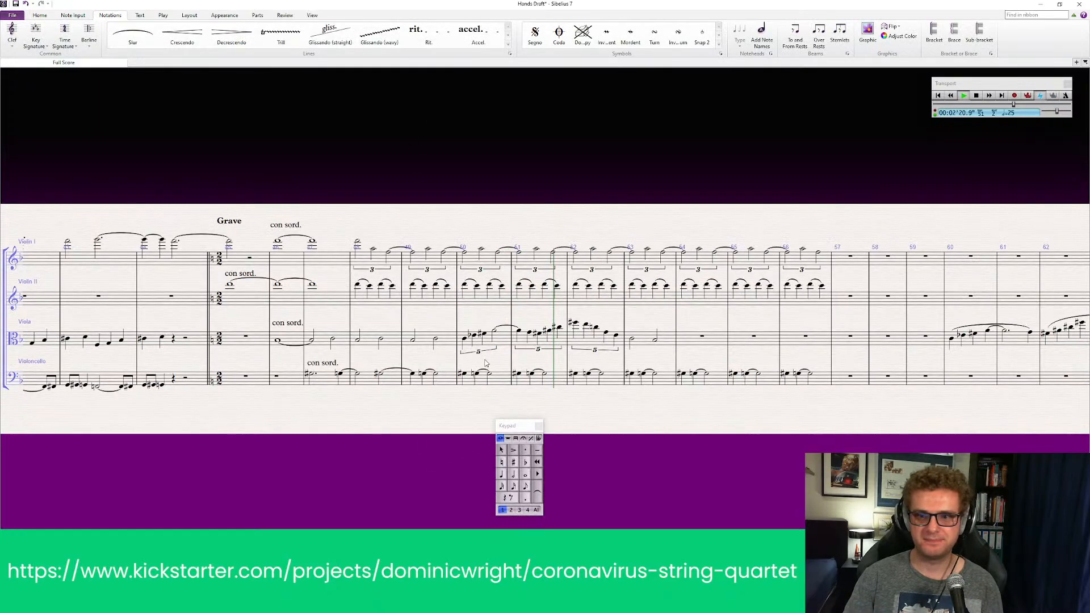
key(ctrl+minus)
key(space)
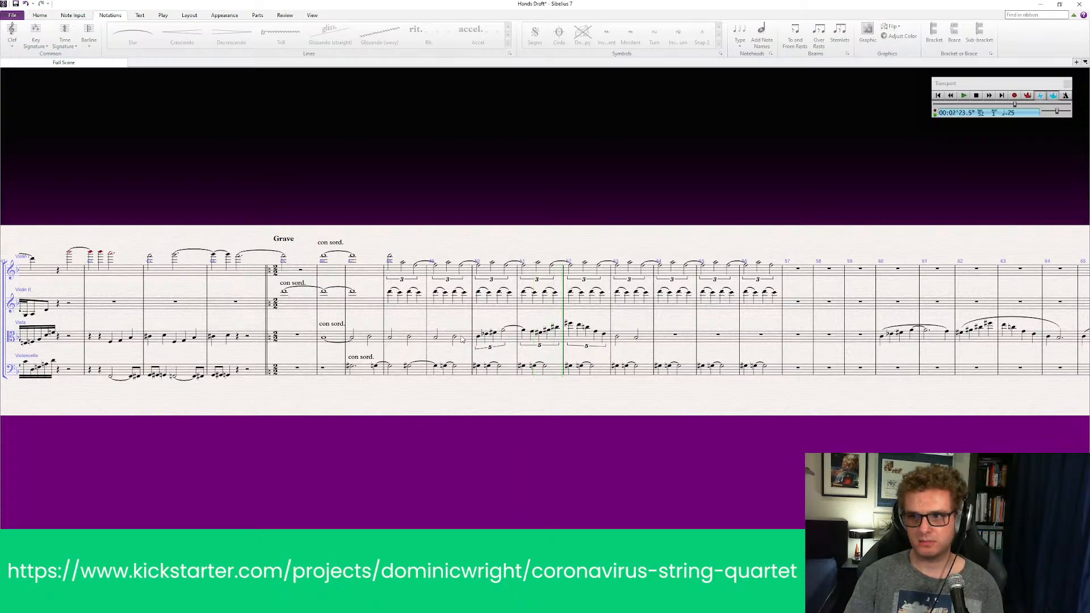
key(space)
key(ctrl+equal)
Step: Try transposing the Viola passage in bars 50 to 53 down by a Minor/Diminished 3rd
click(504, 340)
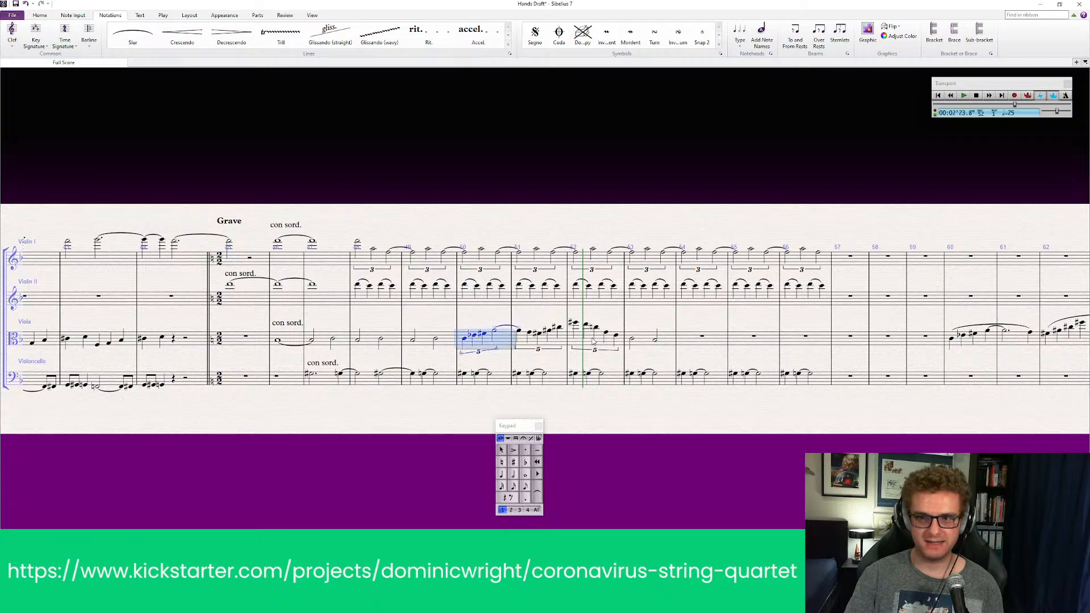
shift+click(663, 343)
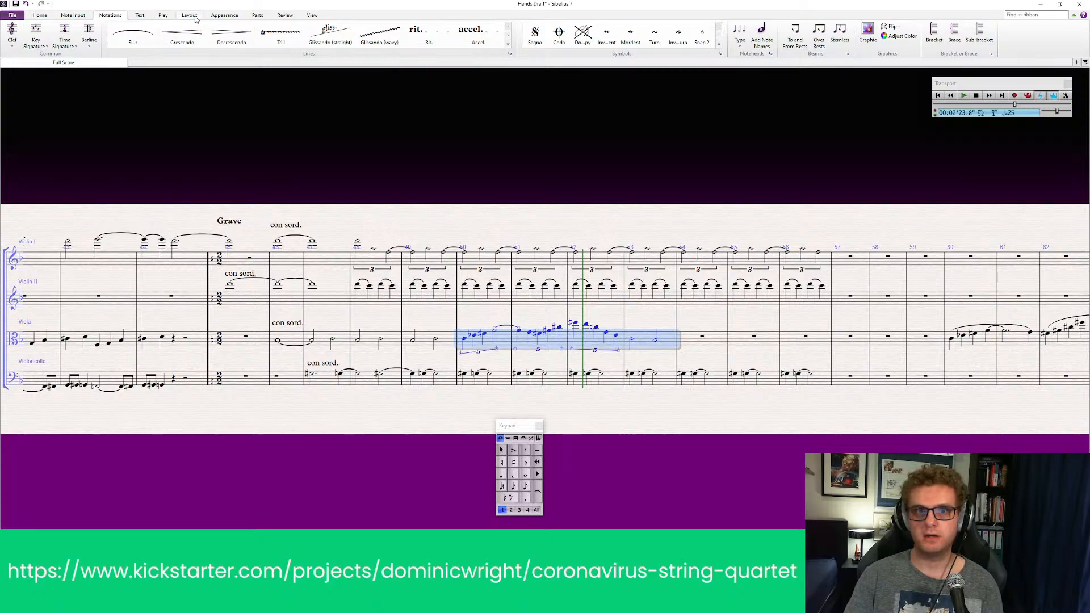
click(85, 16)
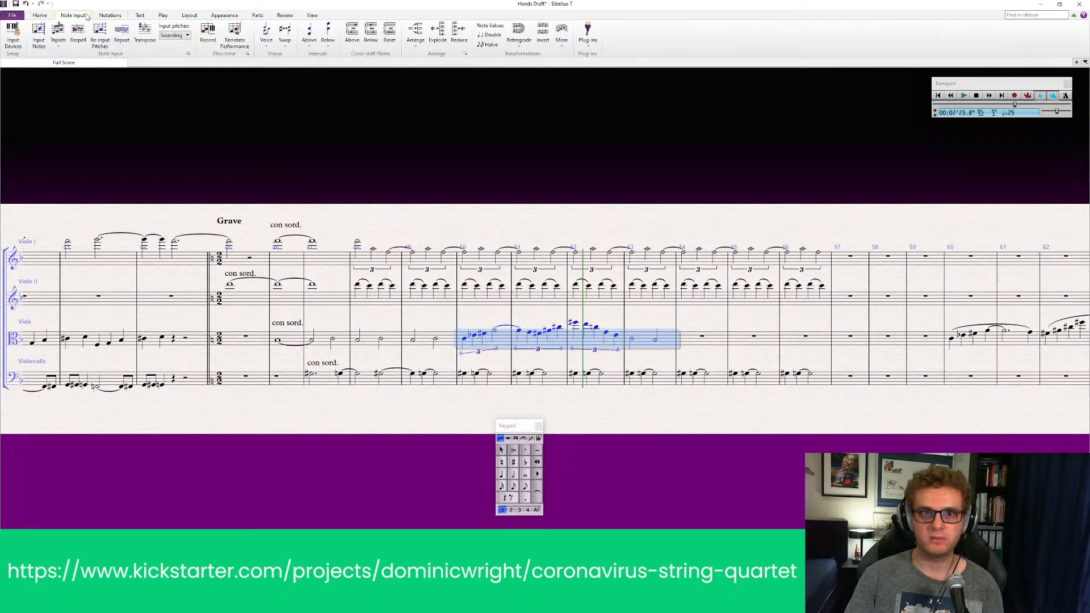
click(145, 34)
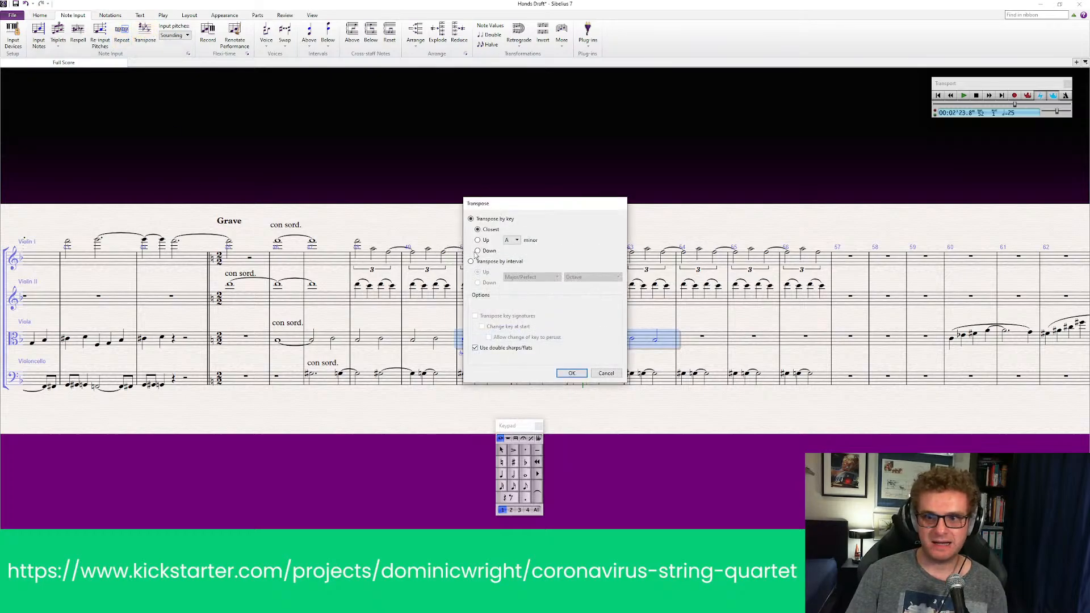
click(478, 251)
click(470, 262)
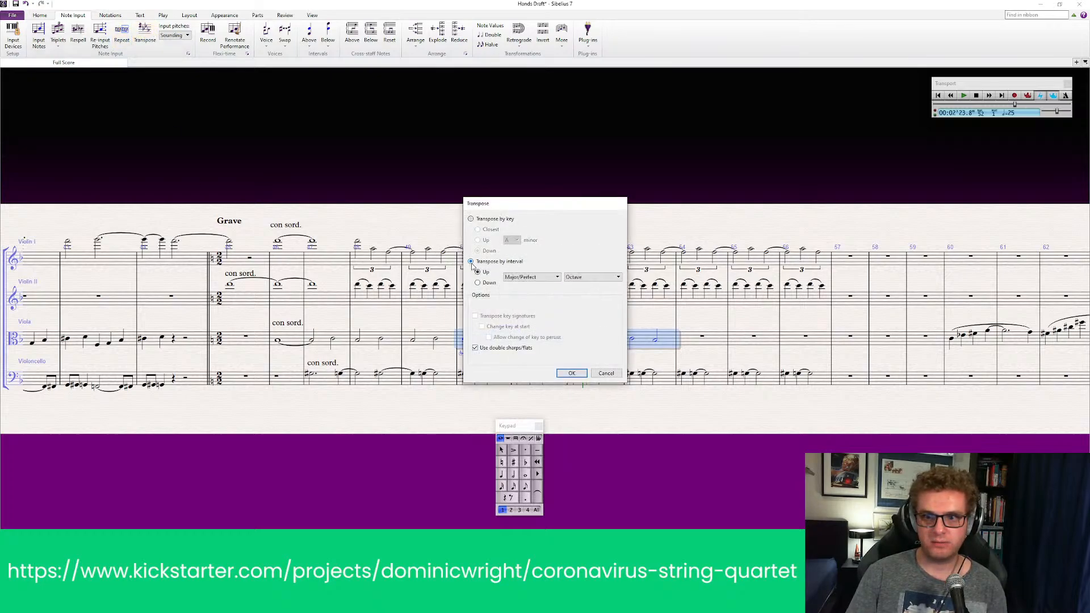
click(477, 283)
click(543, 278)
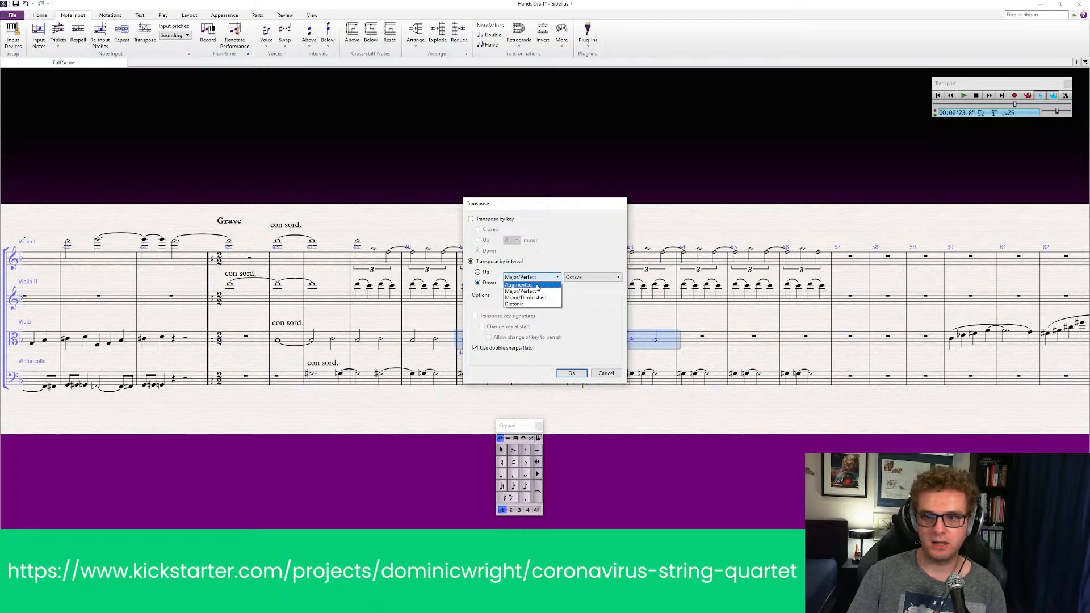
click(536, 296)
click(579, 278)
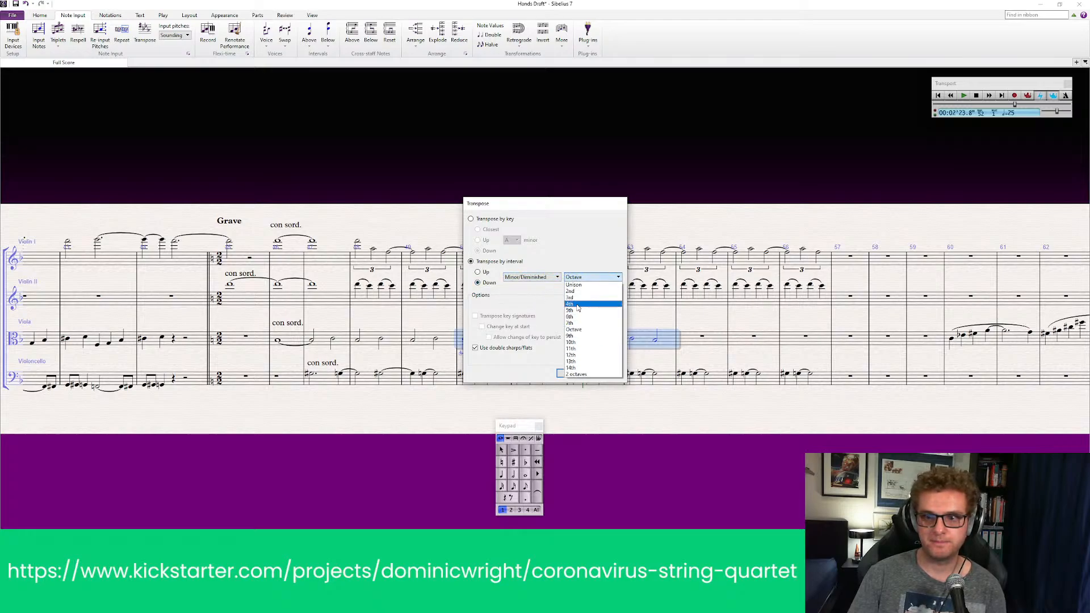
click(580, 298)
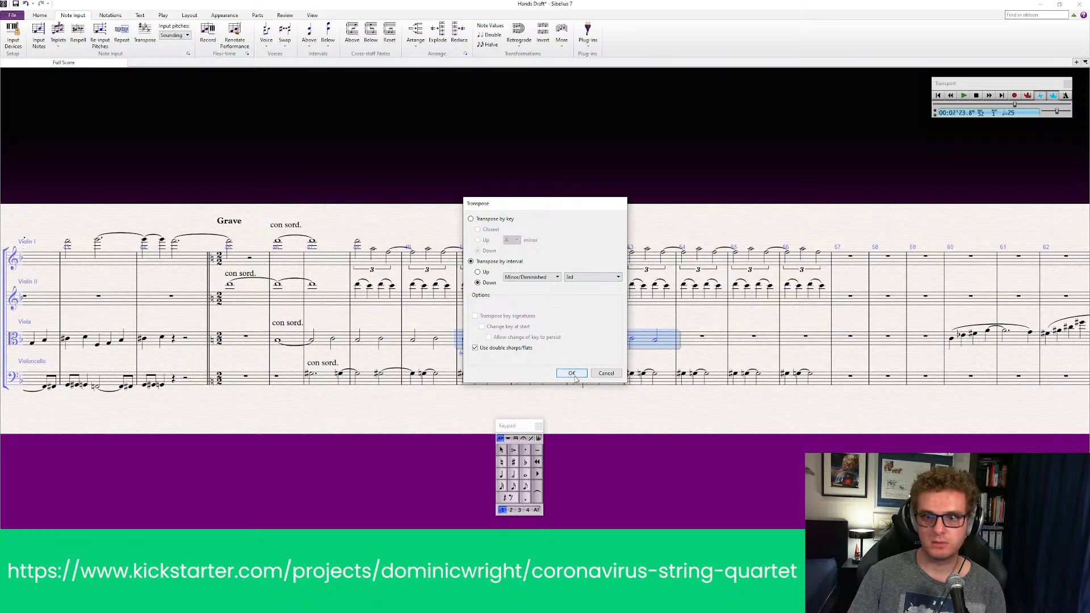
click(572, 374)
key(Escape)
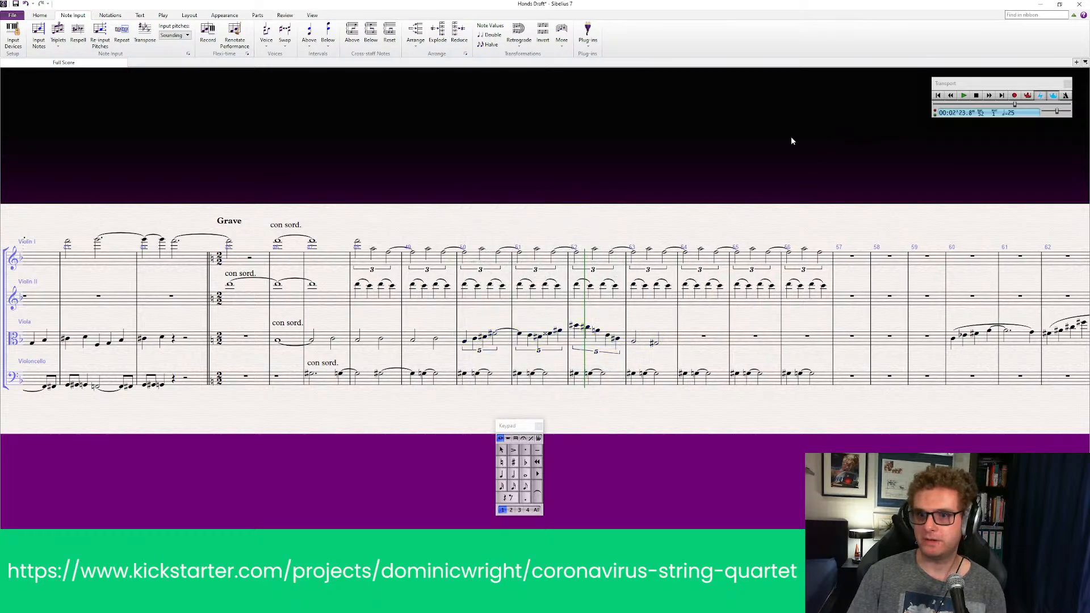
Step: Play the score from the first Violin I note of bar 48 into bar 53 to hear the transposed Viola passage
click(358, 243)
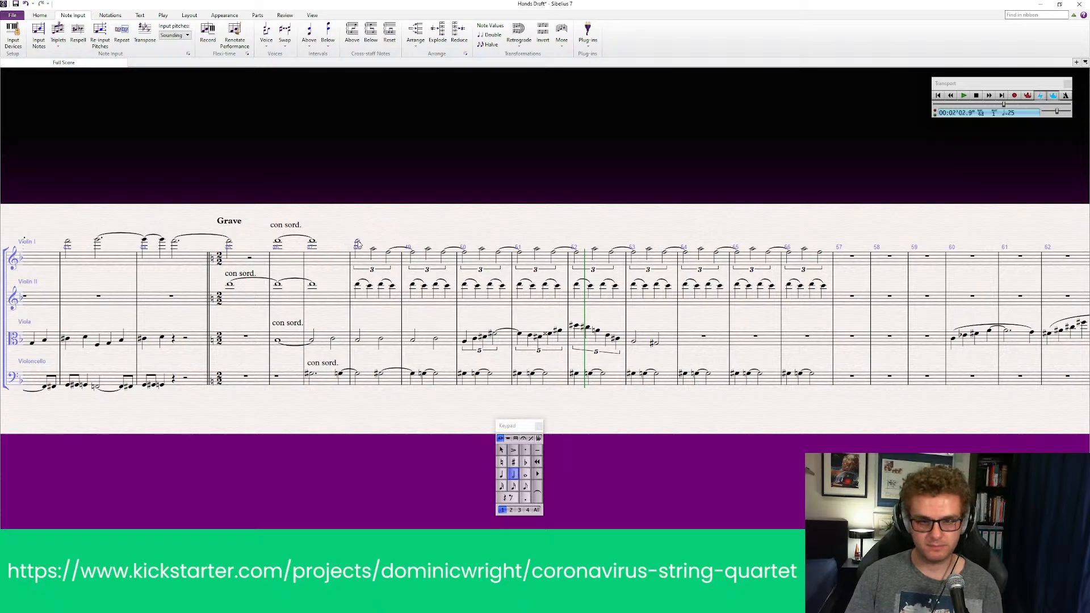
key(p)
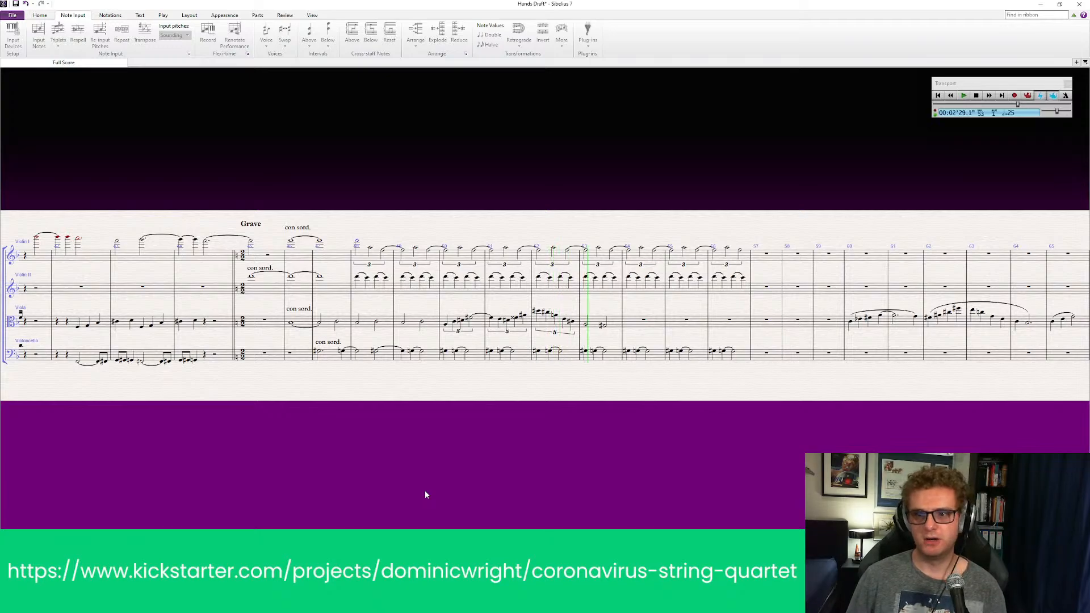
key(Escape)
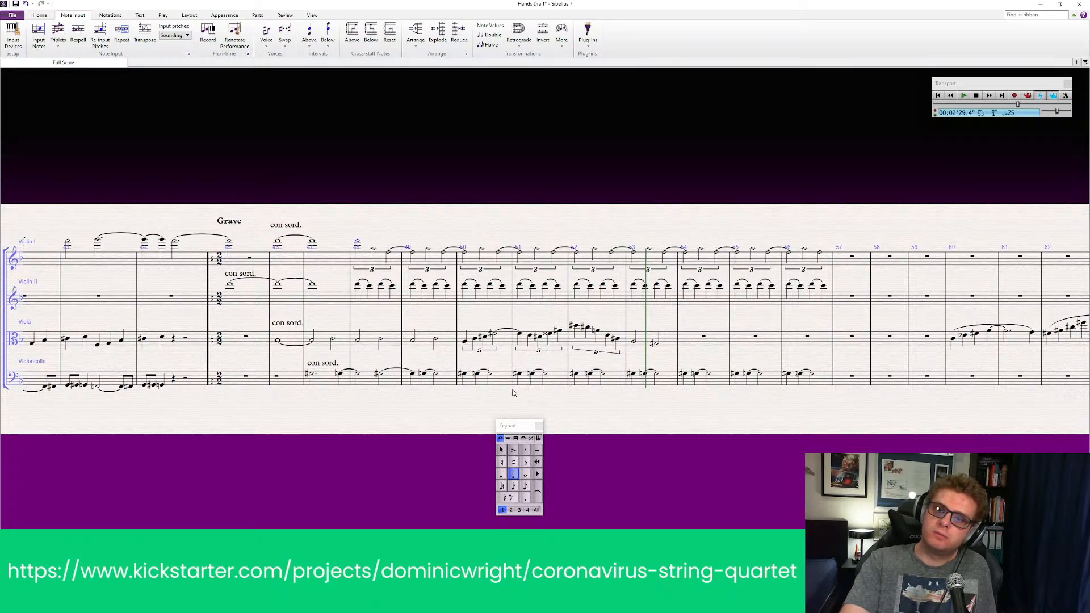
Step: Check the opening notes of bar 50 in the Violoncello, Violin II and Violin I parts against the Viola quintuplet
click(465, 374)
click(478, 374)
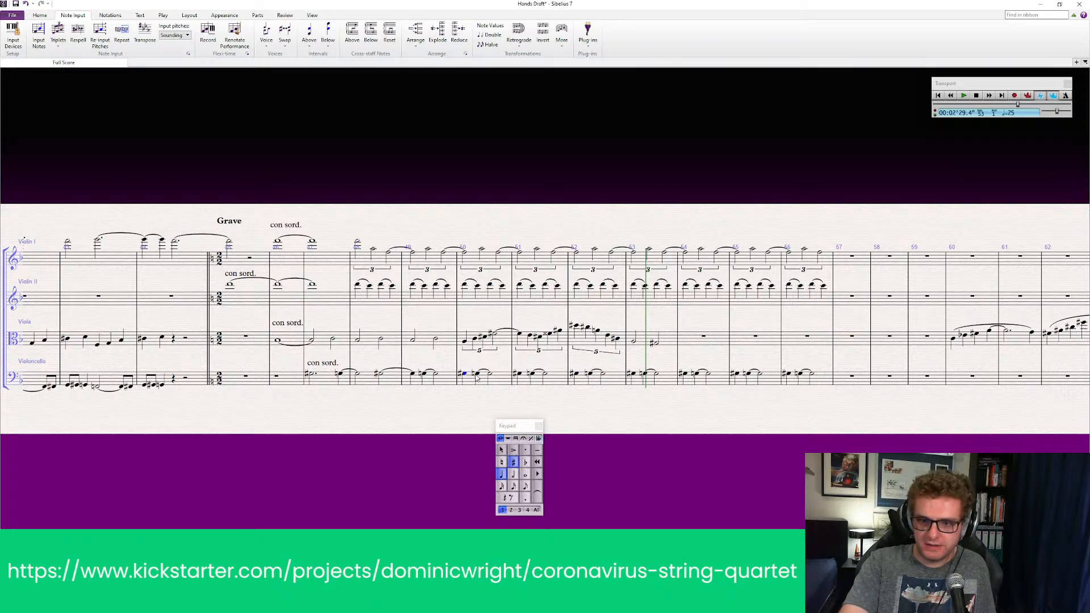
click(466, 286)
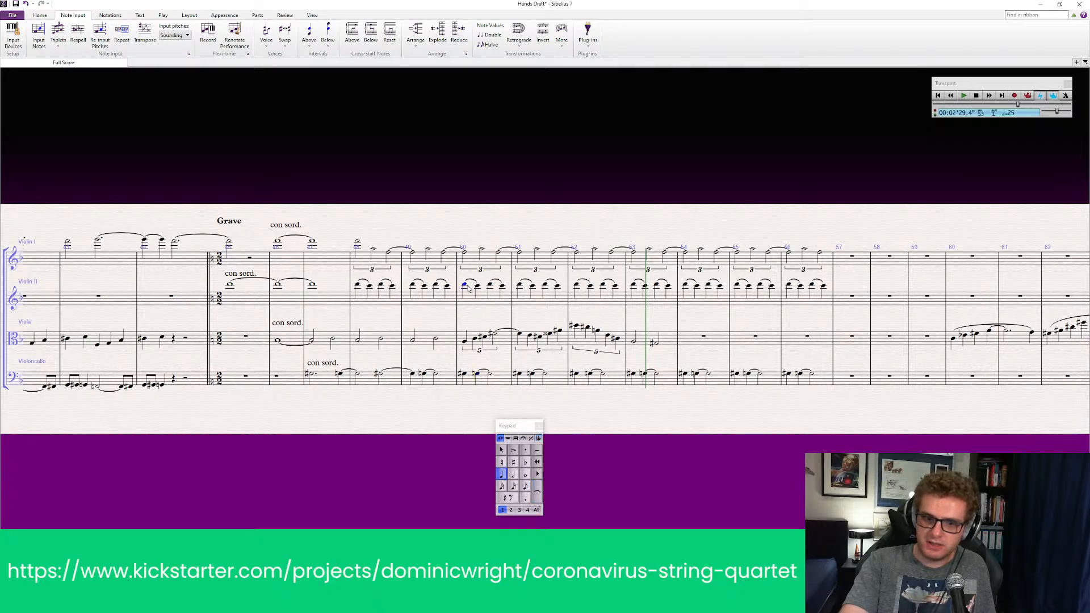
ctrl+click(478, 287)
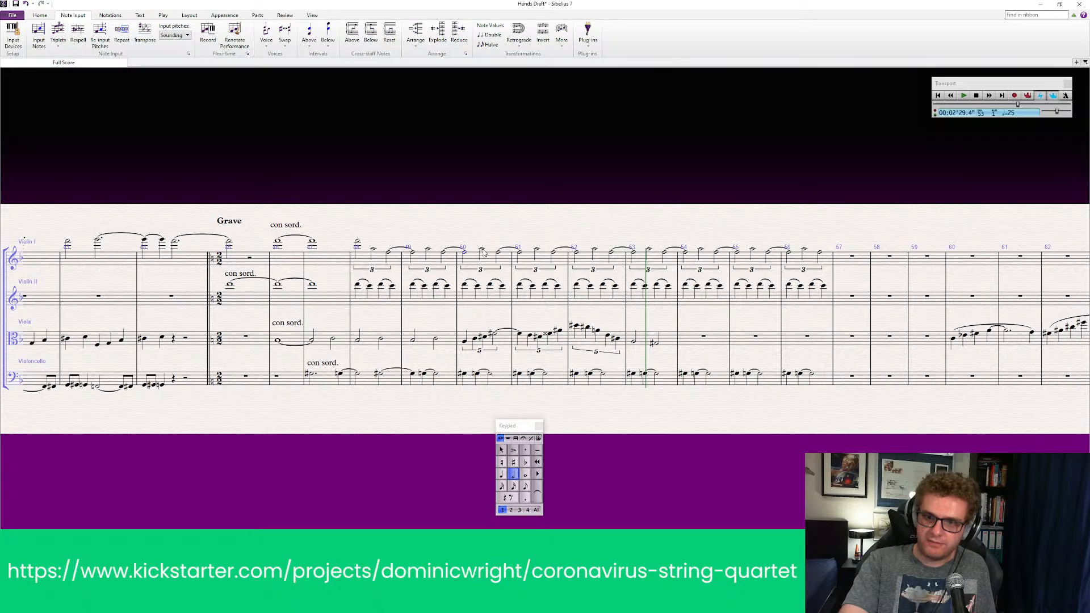
click(482, 250)
click(521, 343)
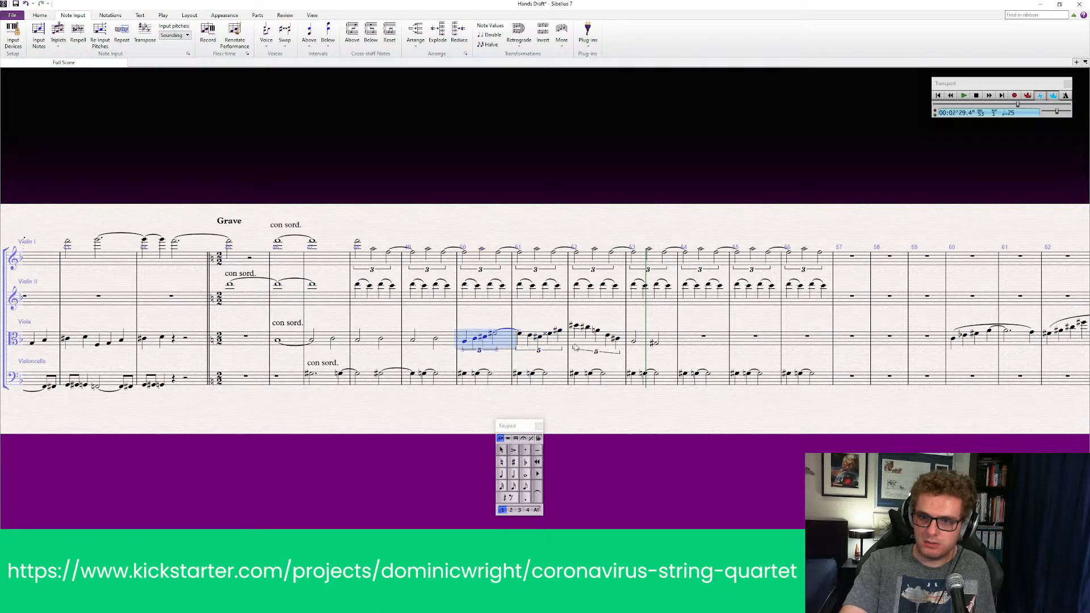
key(Escape)
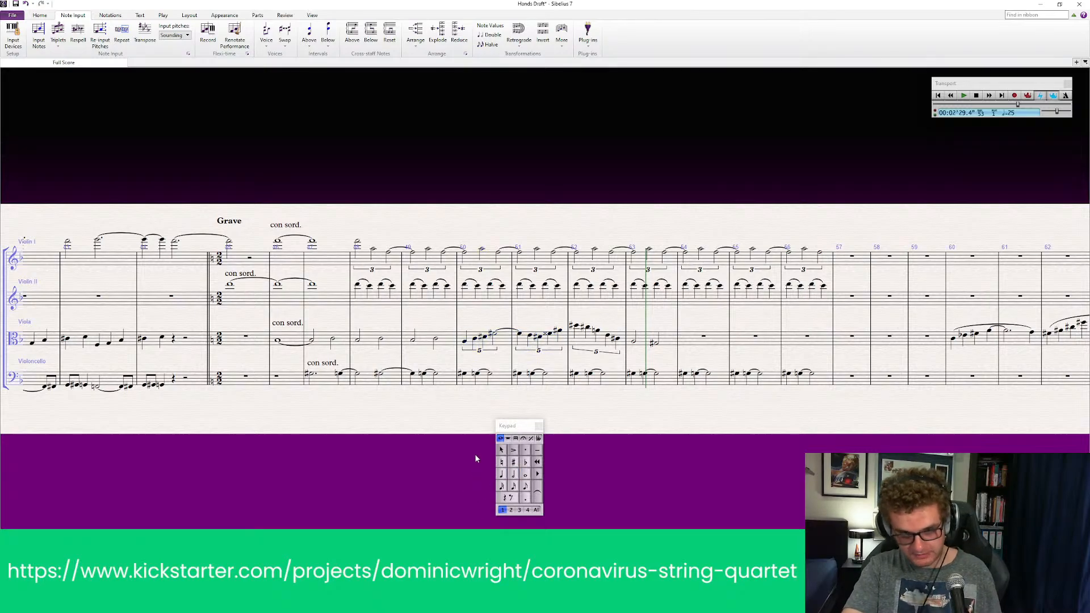
Step: Undo the downward transposition of the Viola passage in bars 50 to 53
key(ctrl+z)
key(ctrl+z)
key(ctrl+z)
key(ctrl+z)
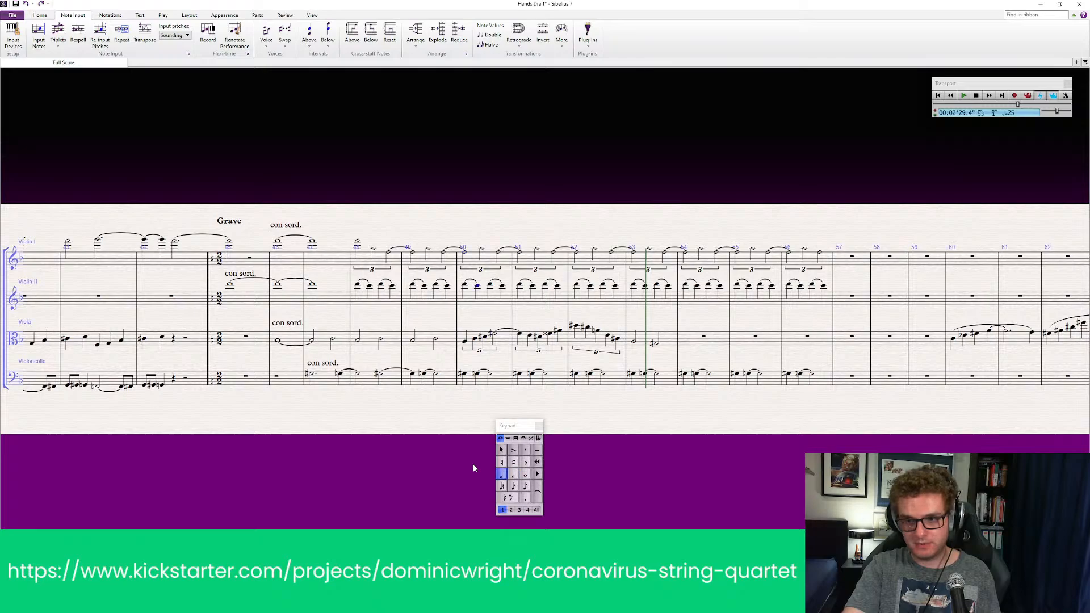
key(ctrl+z)
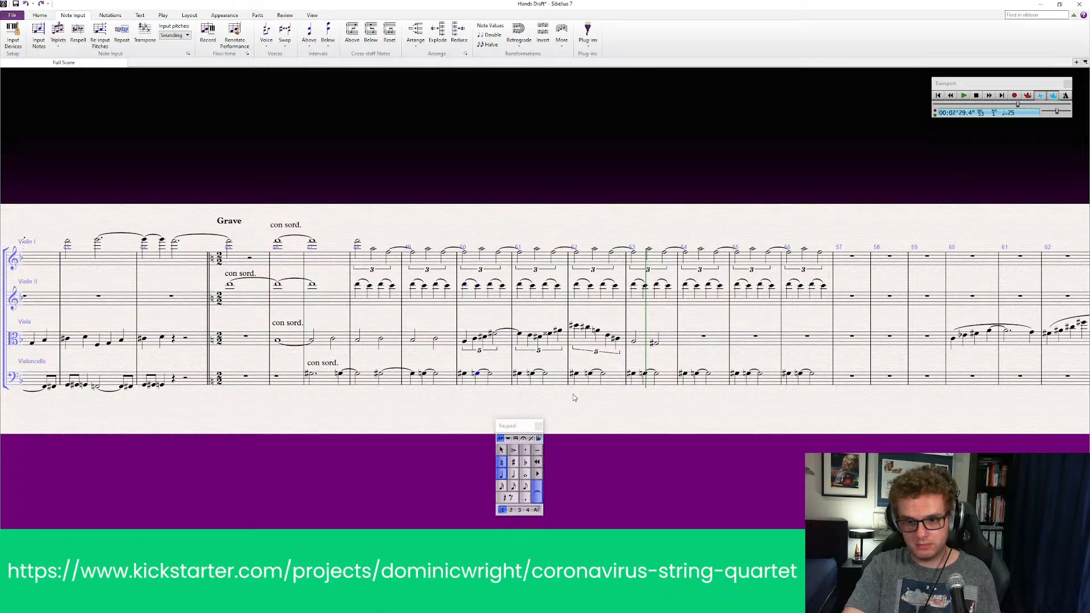
key(ctrl+z)
key(ctrl+z)
key(ctrl+z)
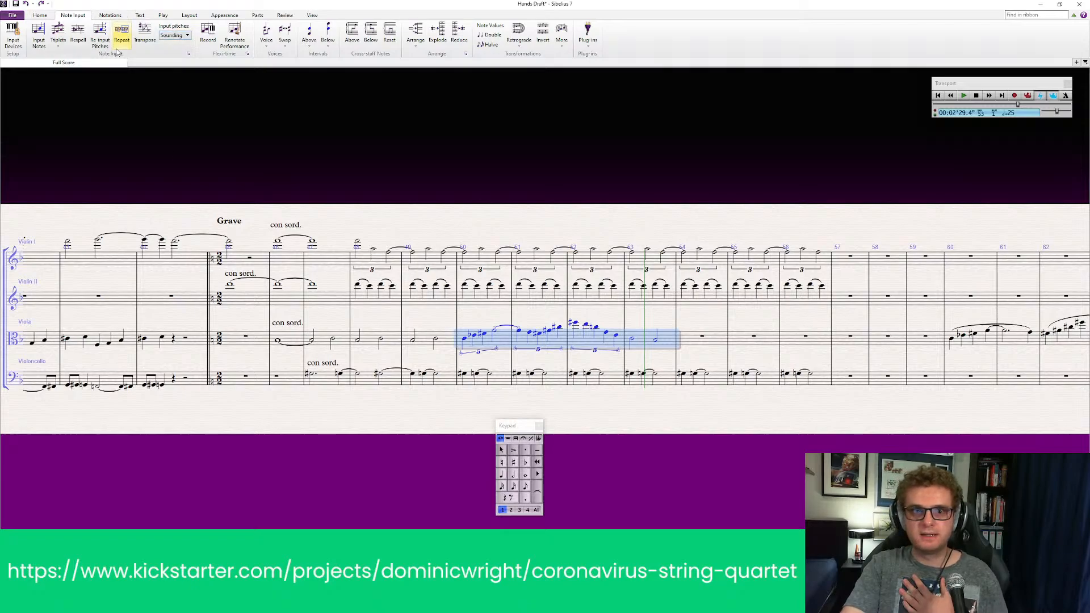
Step: Transpose the Viola passage in bars 50 to 53 up by a Major/Perfect 3rd
click(147, 44)
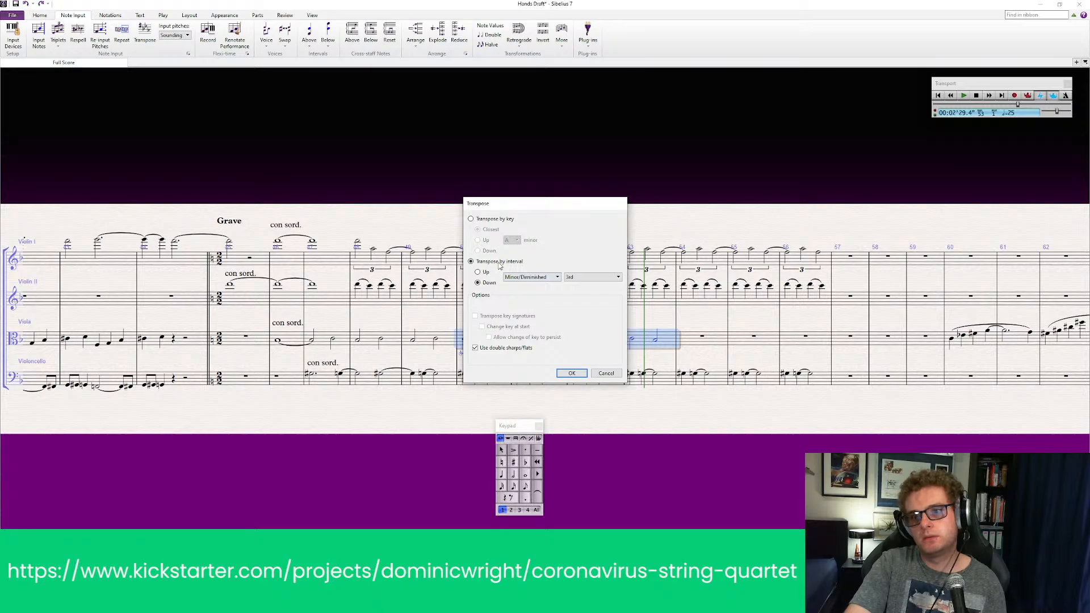
drag(519, 206, 194, 212)
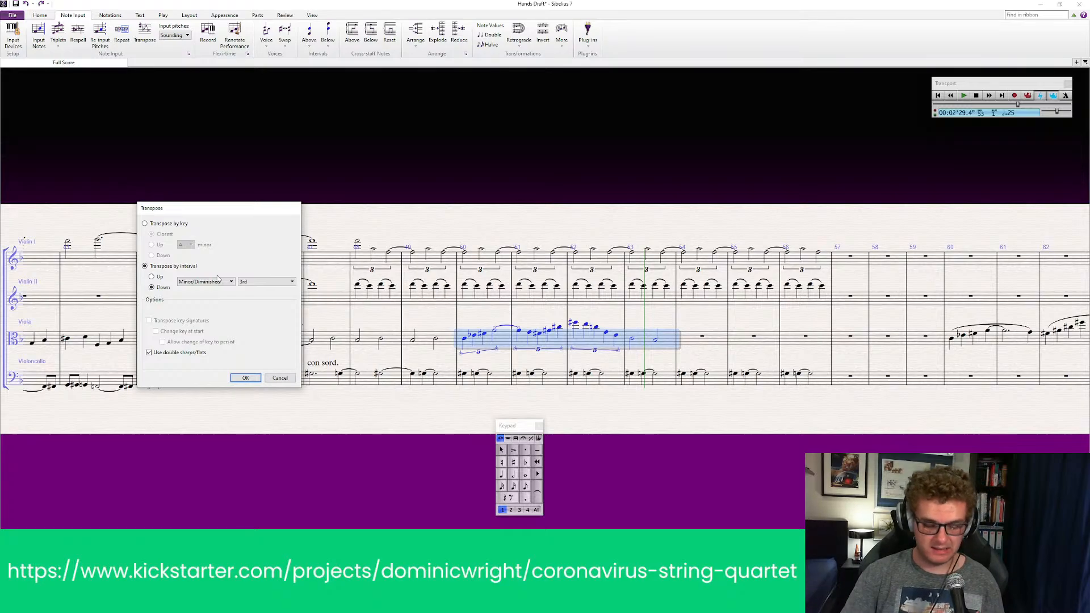
click(152, 276)
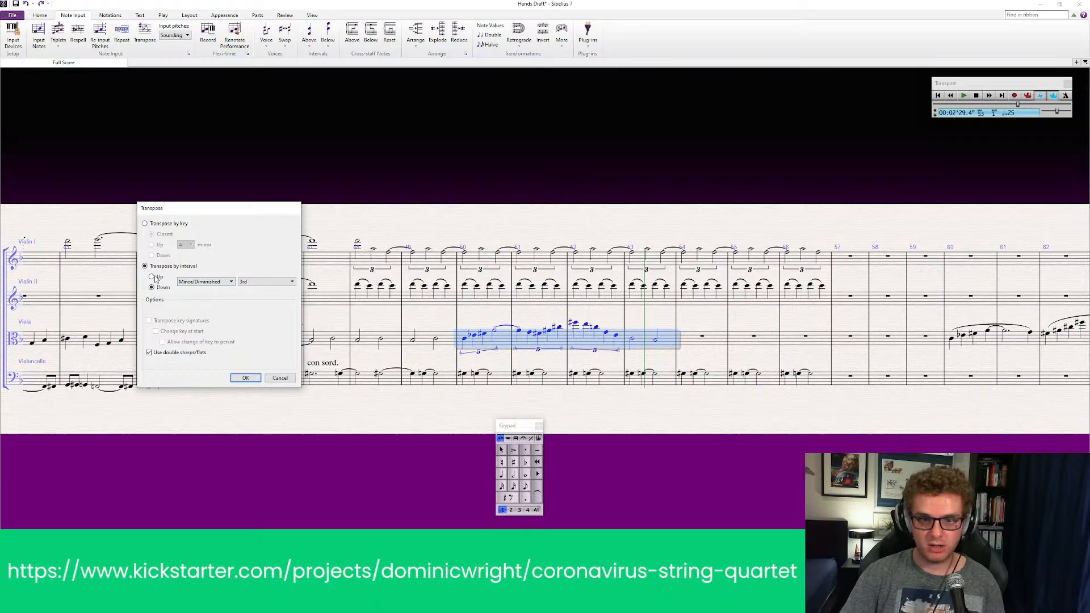
click(200, 281)
click(201, 296)
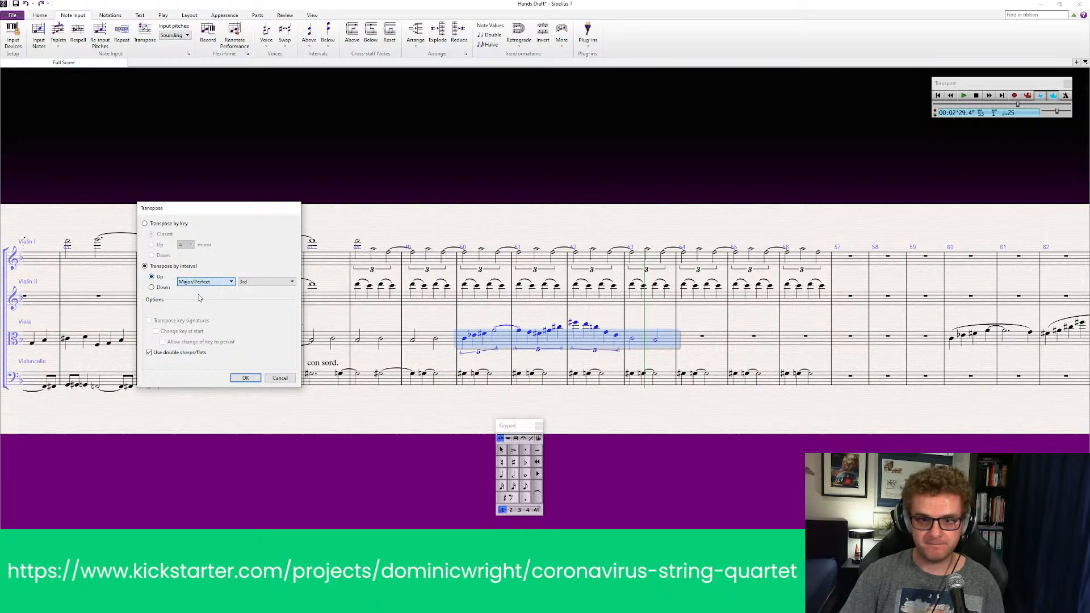
click(239, 376)
key(Escape)
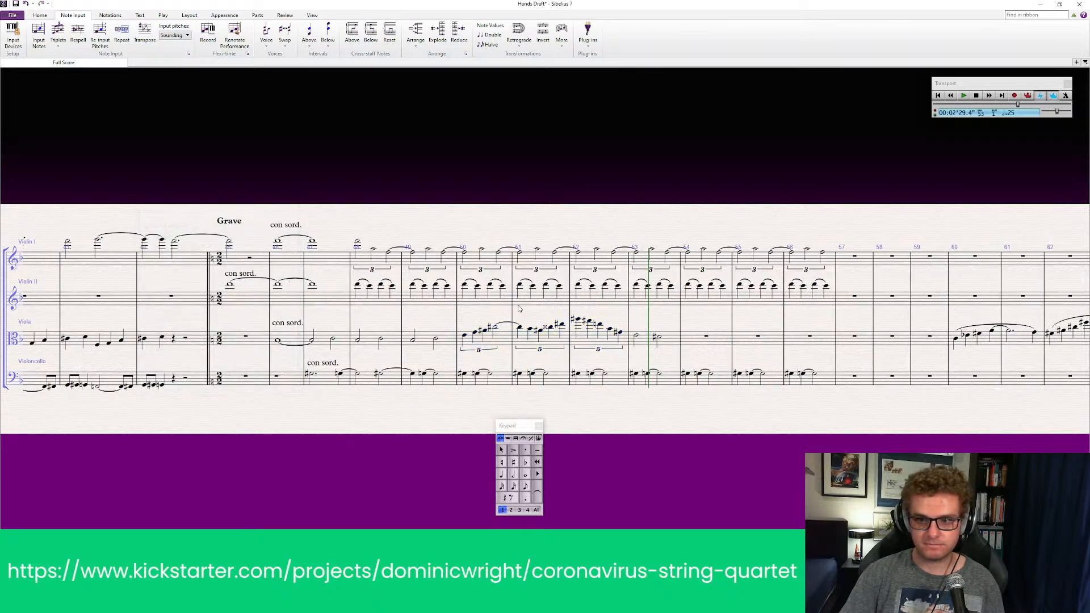
Step: Move playback to just before the Grave section and listen into bar 48
click(500, 343)
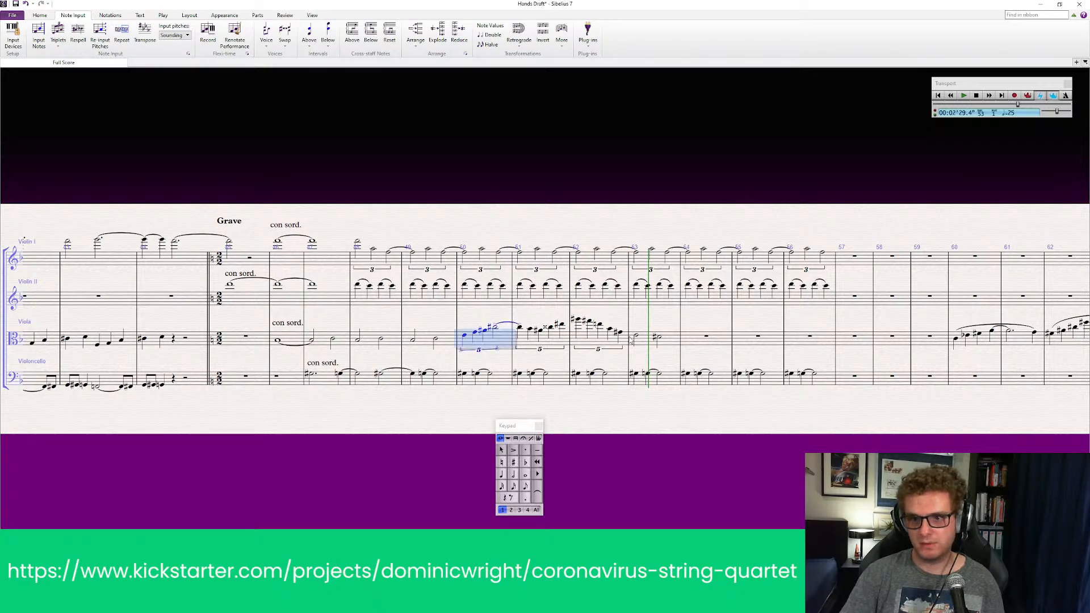
drag(1017, 104, 995, 103)
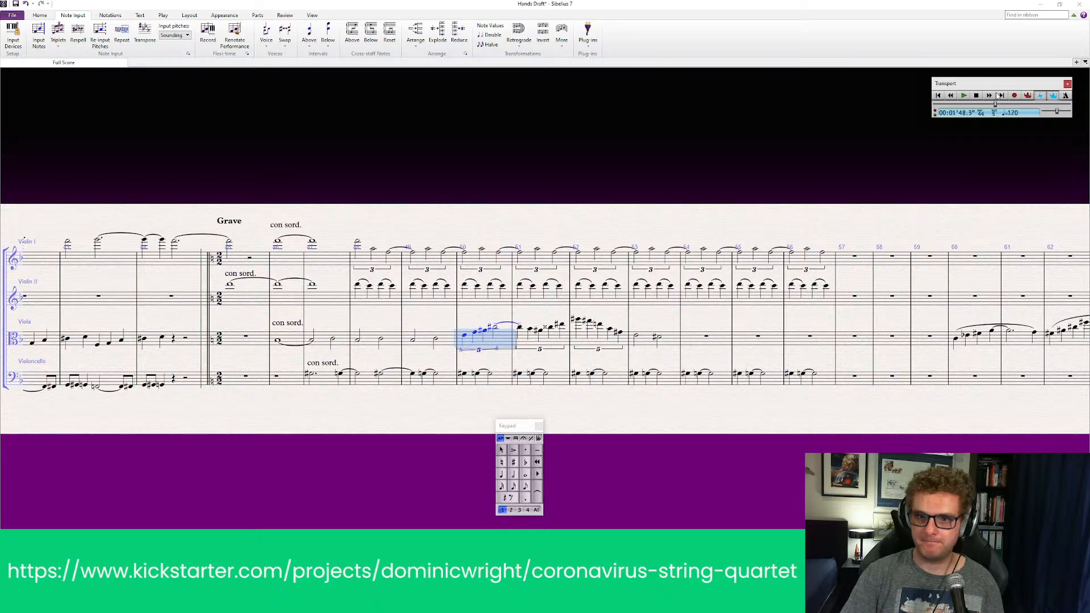
click(963, 95)
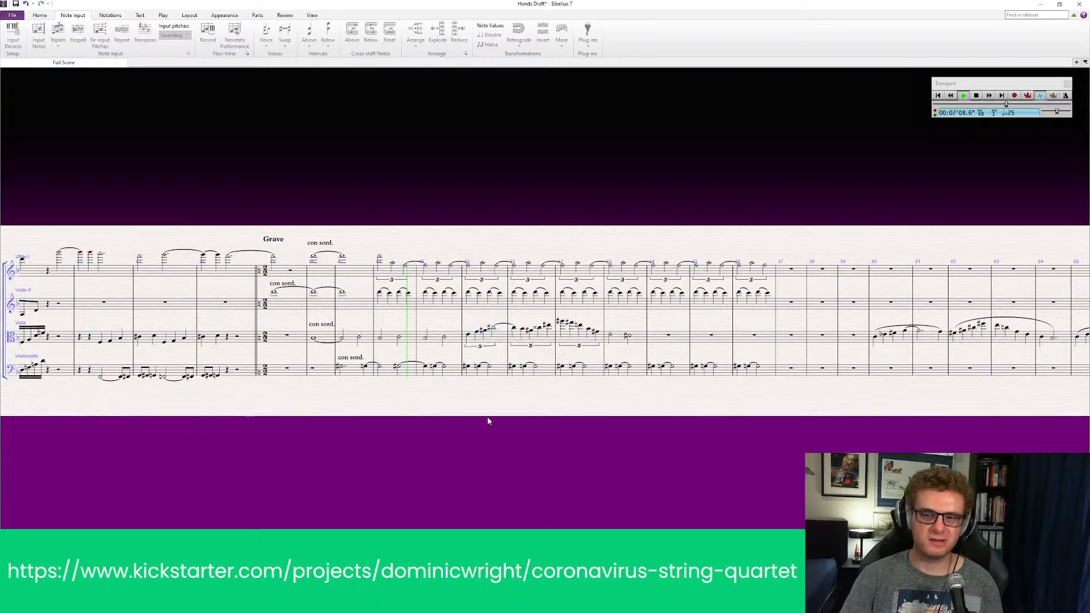
key(Escape)
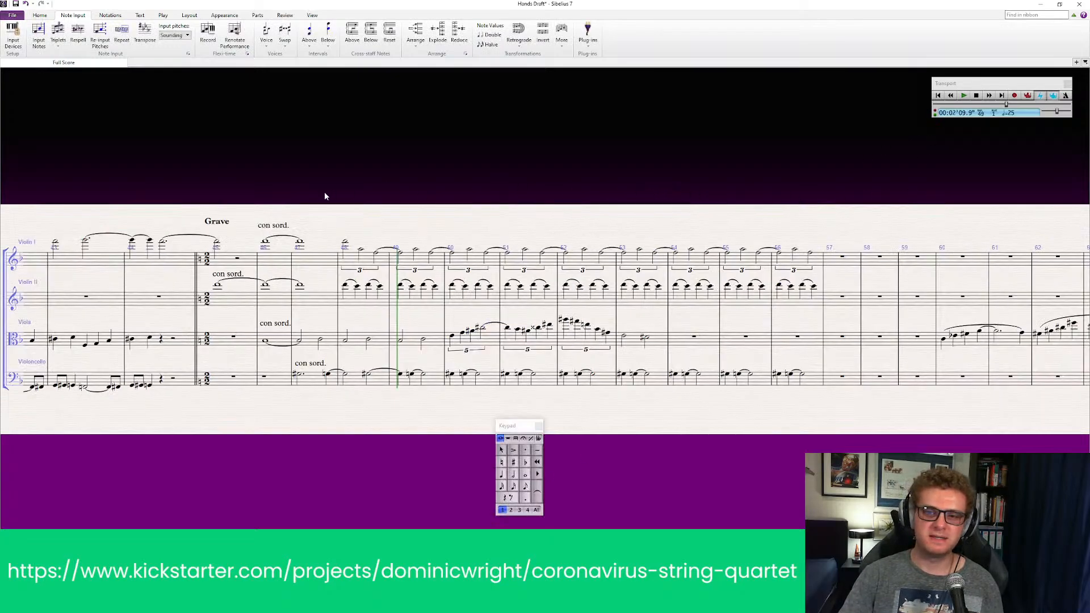
Step: Play from the Violin I con sord. entry through the Viola quintuplet in bar 51, and select the first Viola note of bar 50
click(300, 242)
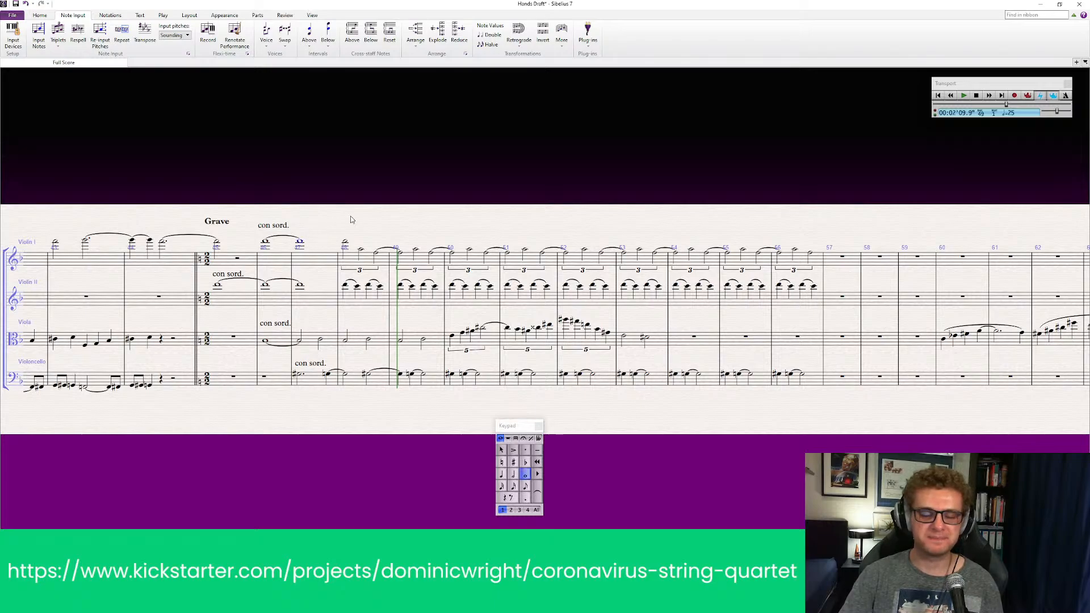
key(space)
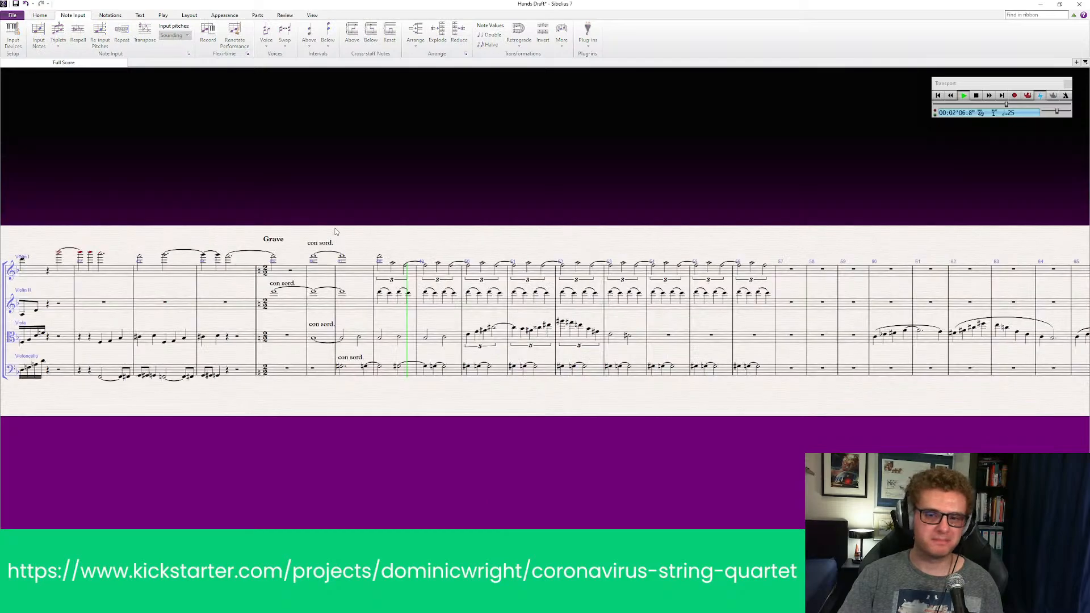
key(space)
key(ctrl+equal)
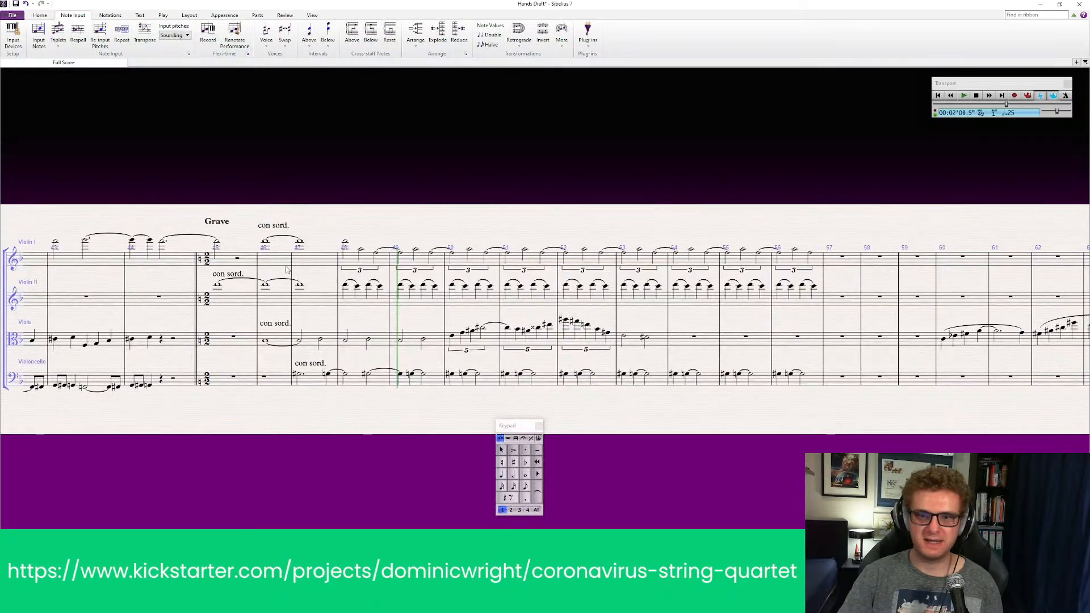
click(266, 243)
key(space)
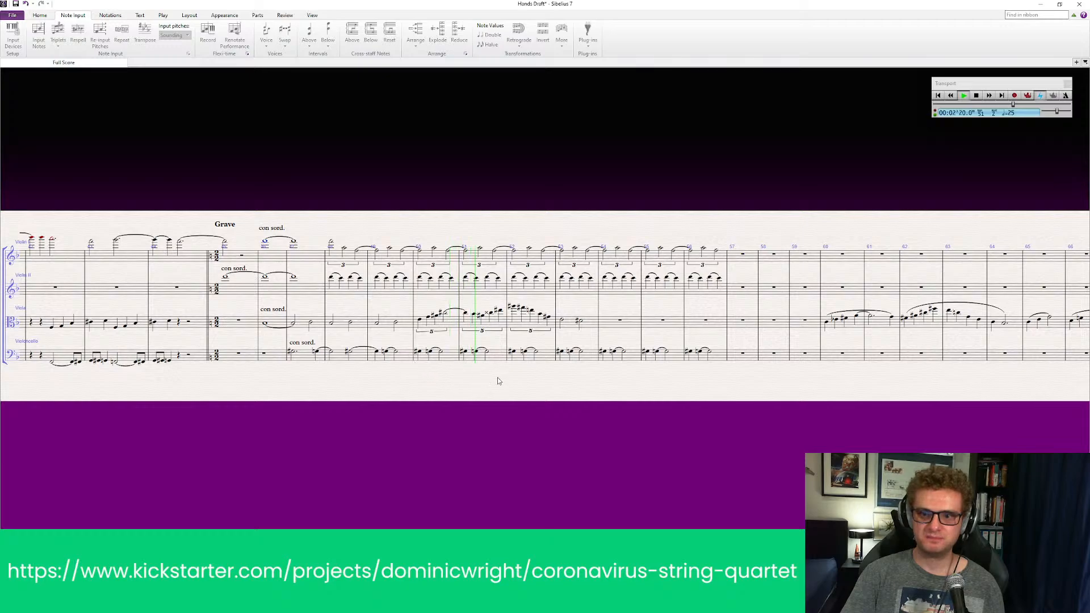
key(Escape)
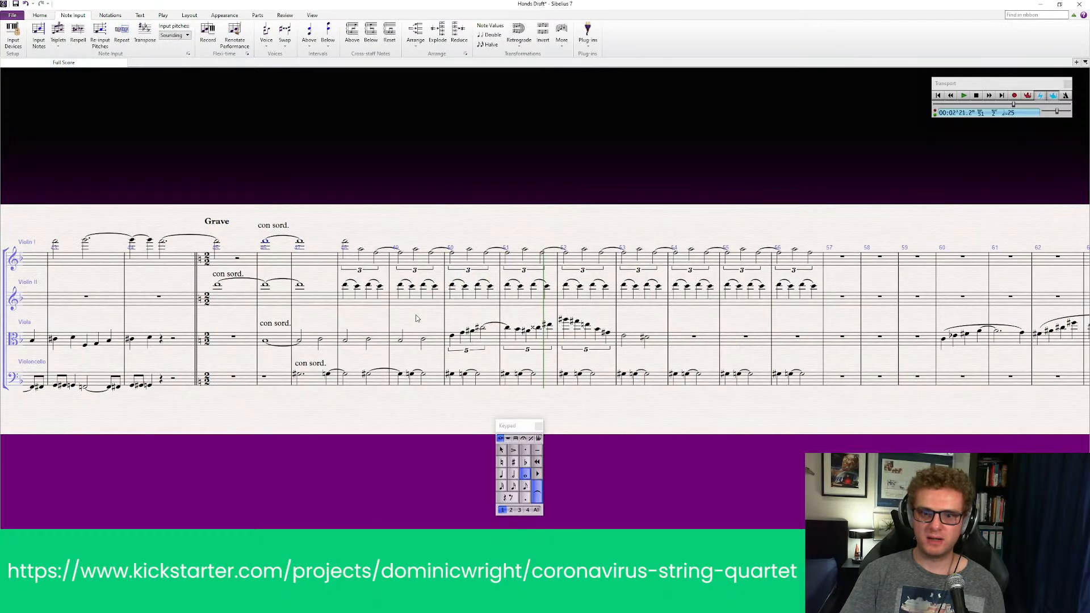
click(453, 337)
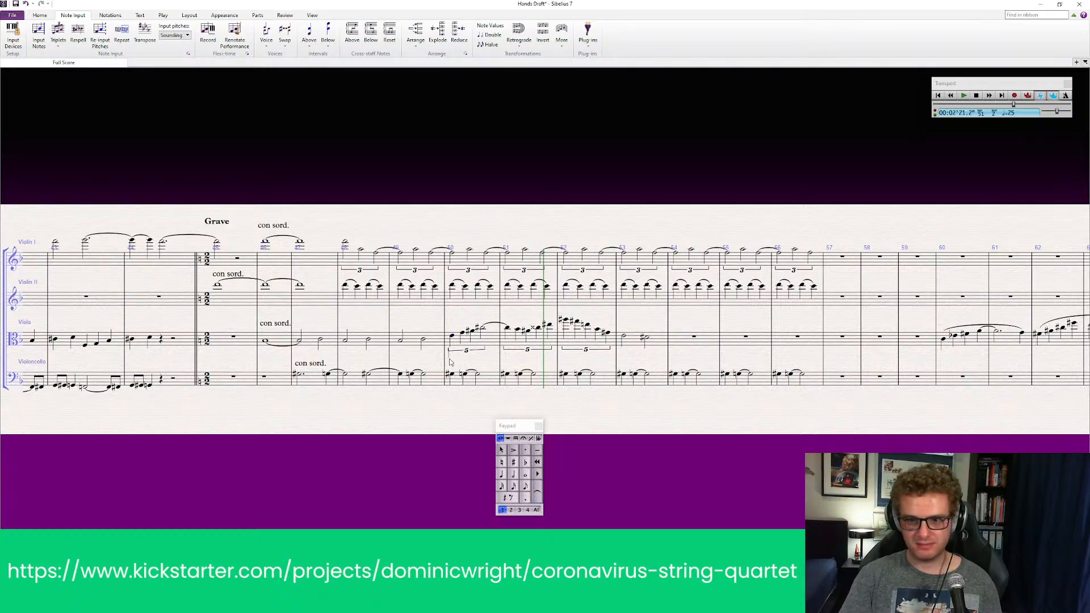
Step: Add an ff dynamic below the first Viola note of bar 50
key(ctrl+e)
right_click(451, 358)
click(468, 73)
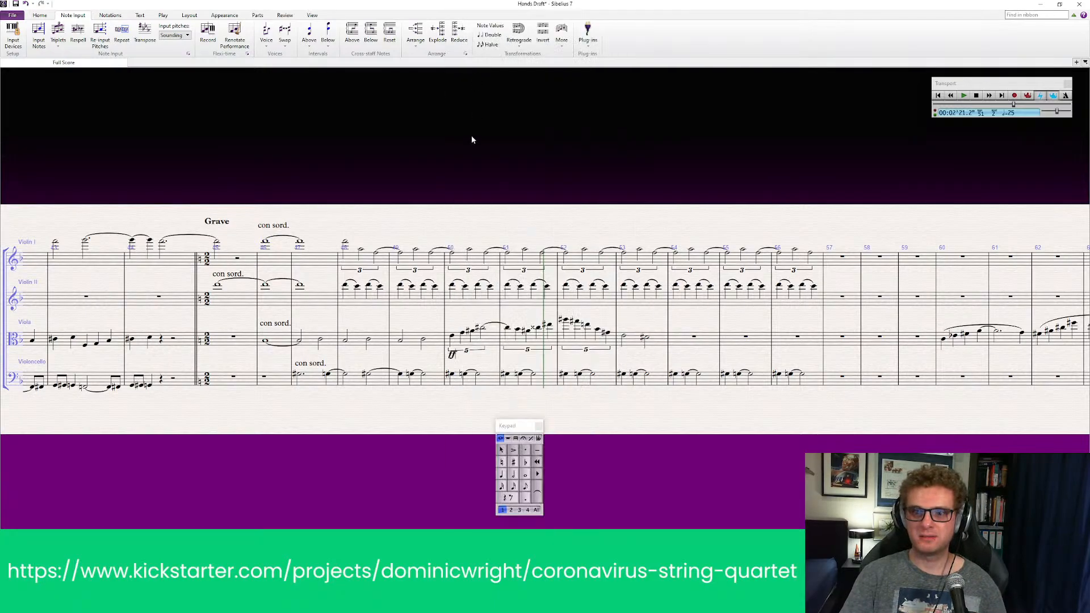
key(Escape)
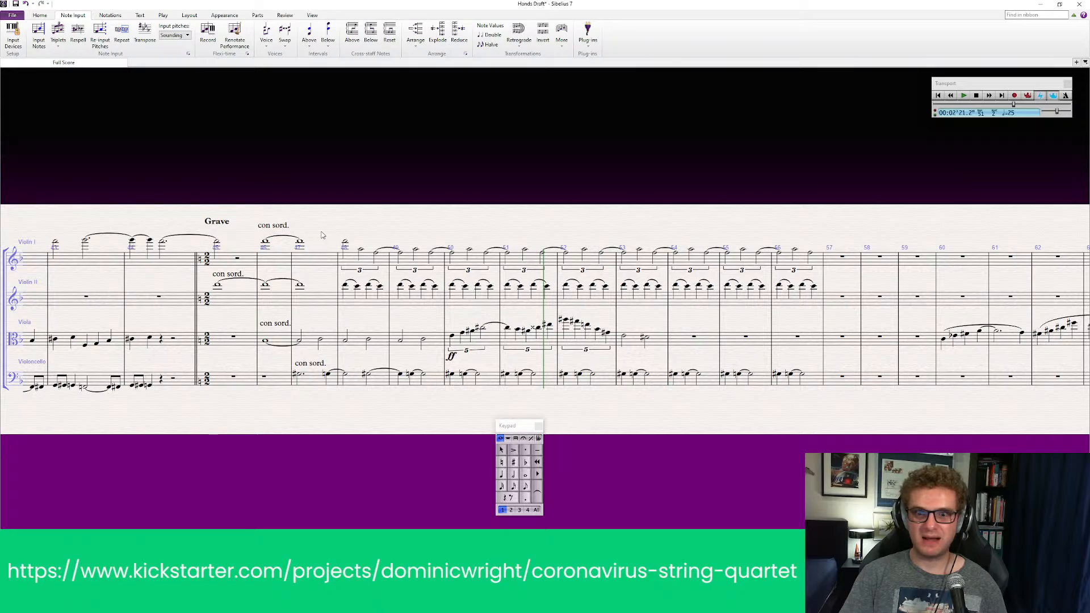
Step: Tie the Violin I and Violin II whole notes in bar 47 over to the first notes of bar 48
click(301, 242)
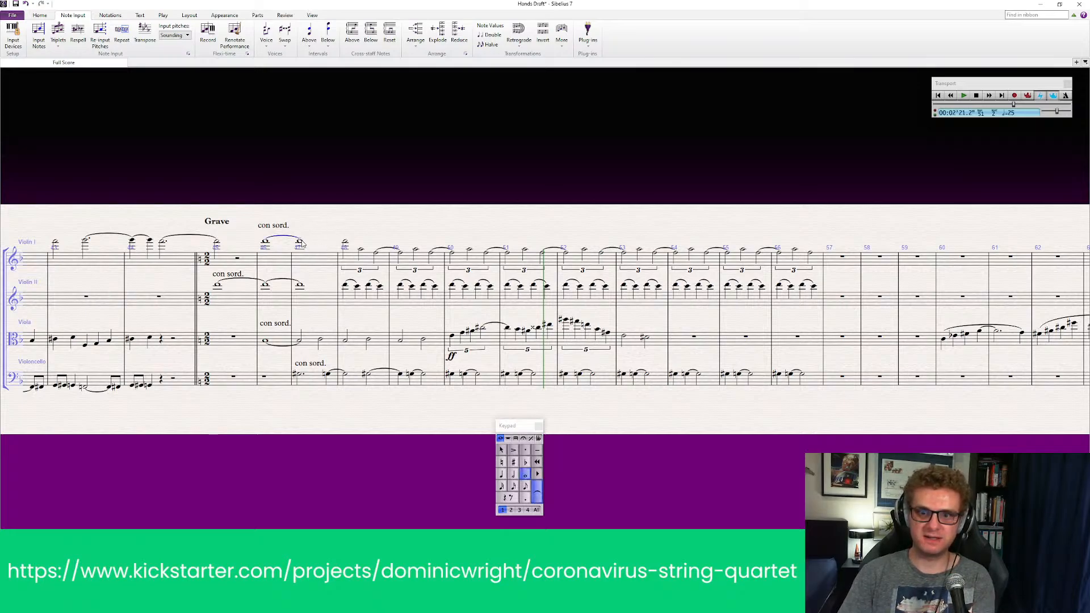
click(301, 241)
key(Return)
click(300, 286)
key(Escape)
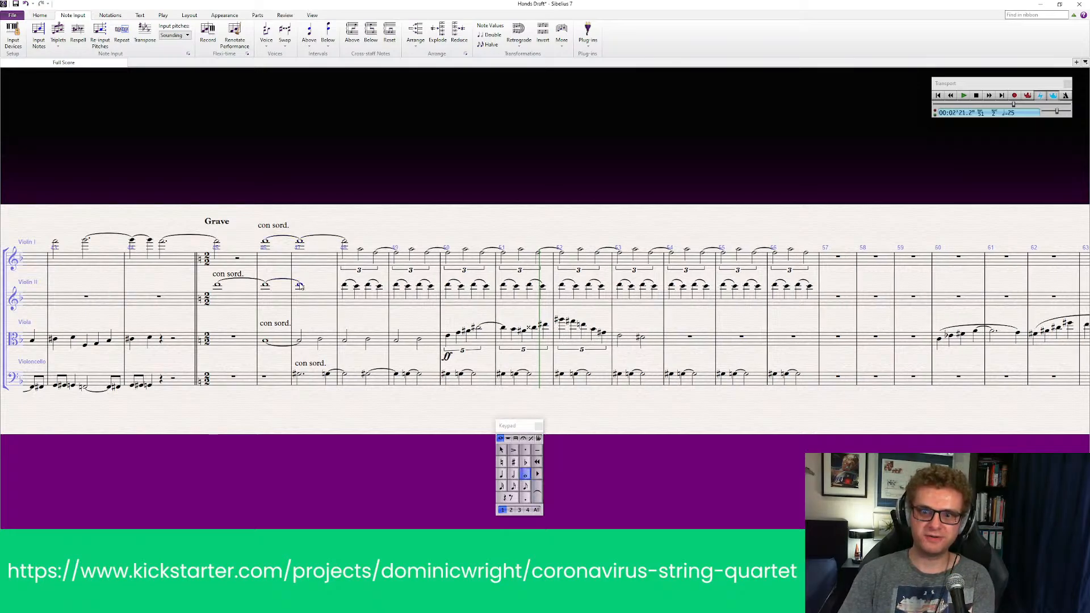
key(Return)
key(Escape)
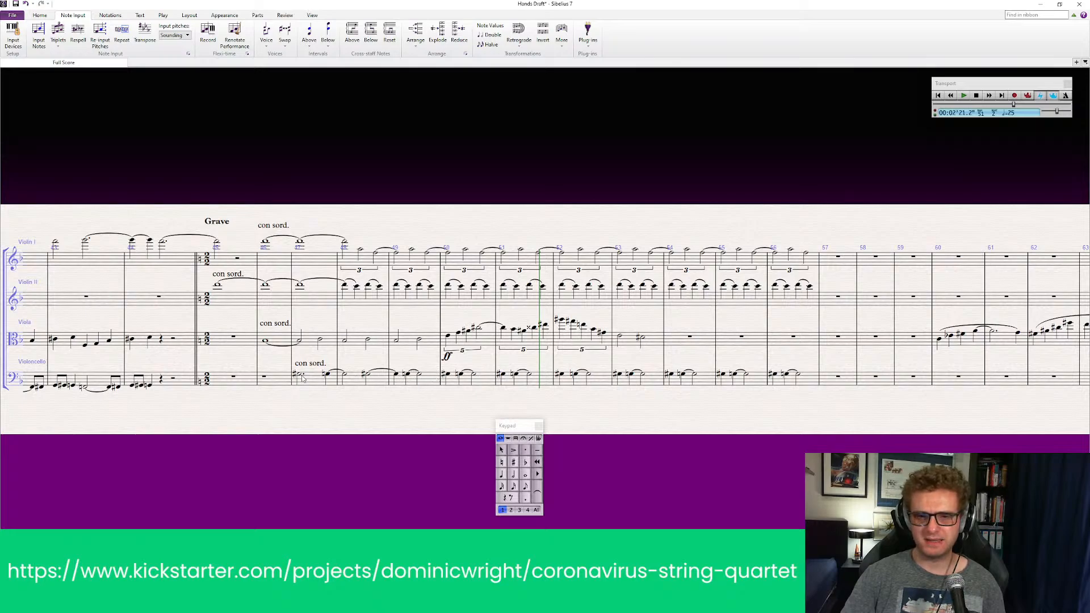
Step: Delete the Violoncello music in bars 51 to 56
click(489, 383)
click(524, 383)
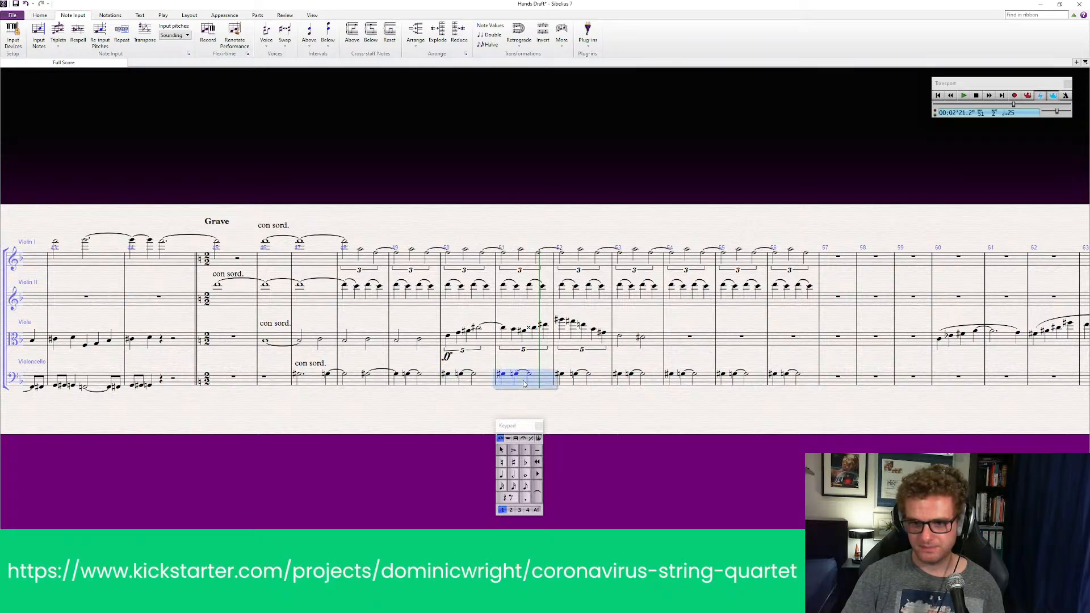
shift+click(808, 376)
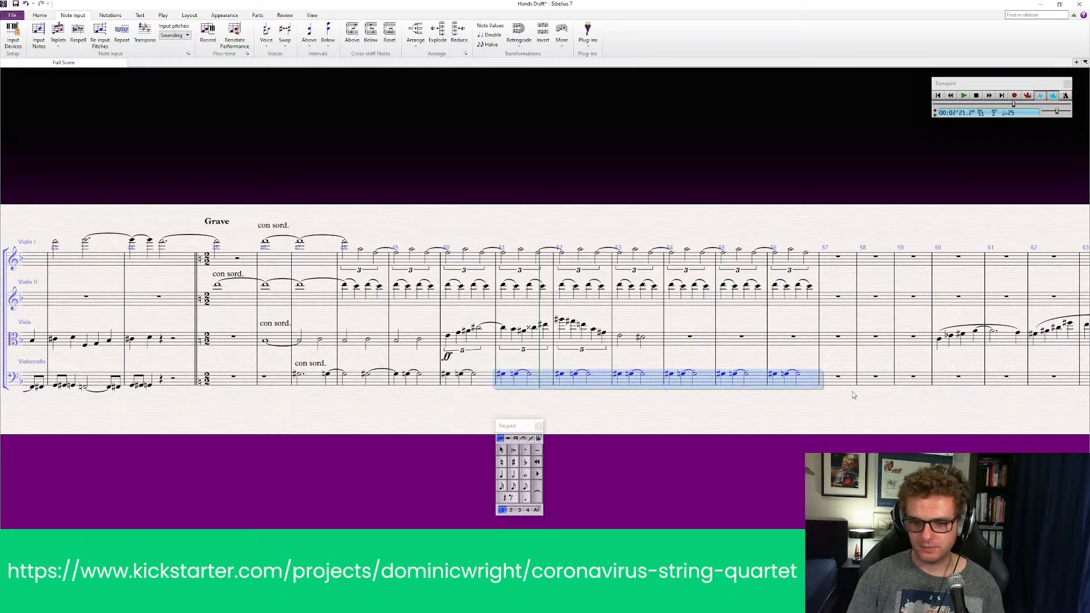
key(Delete)
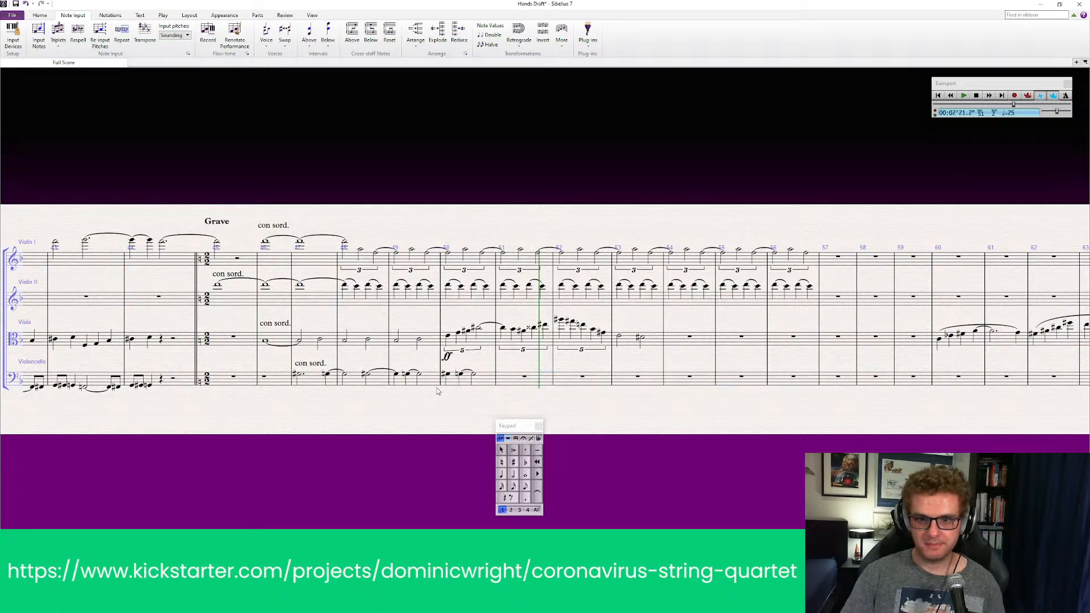
Step: Change the first Violoncello note of bar 50 to a dotted half note
shift+click(484, 382)
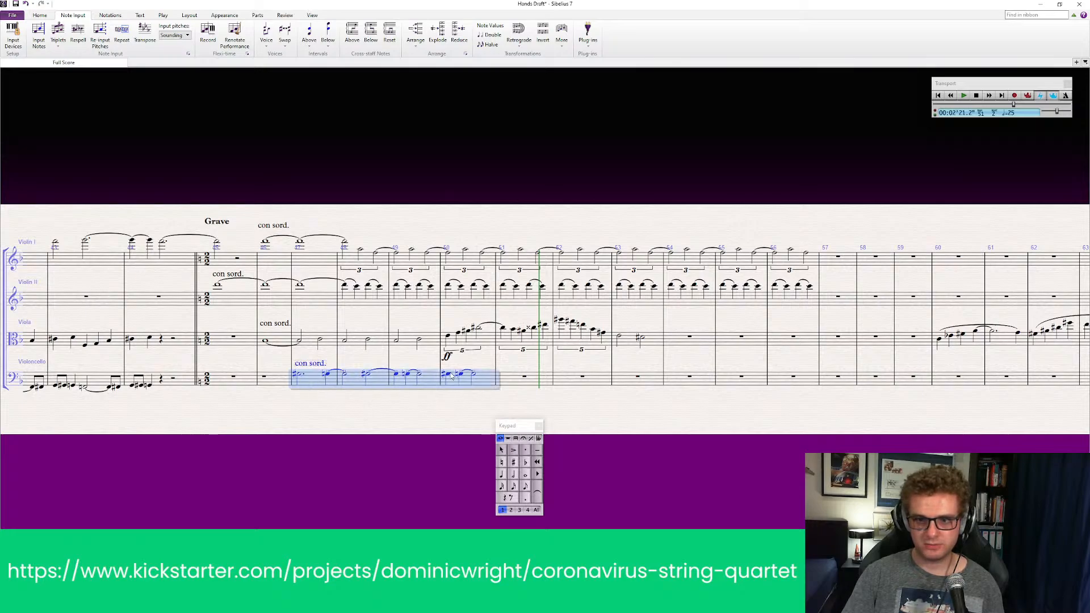
click(454, 408)
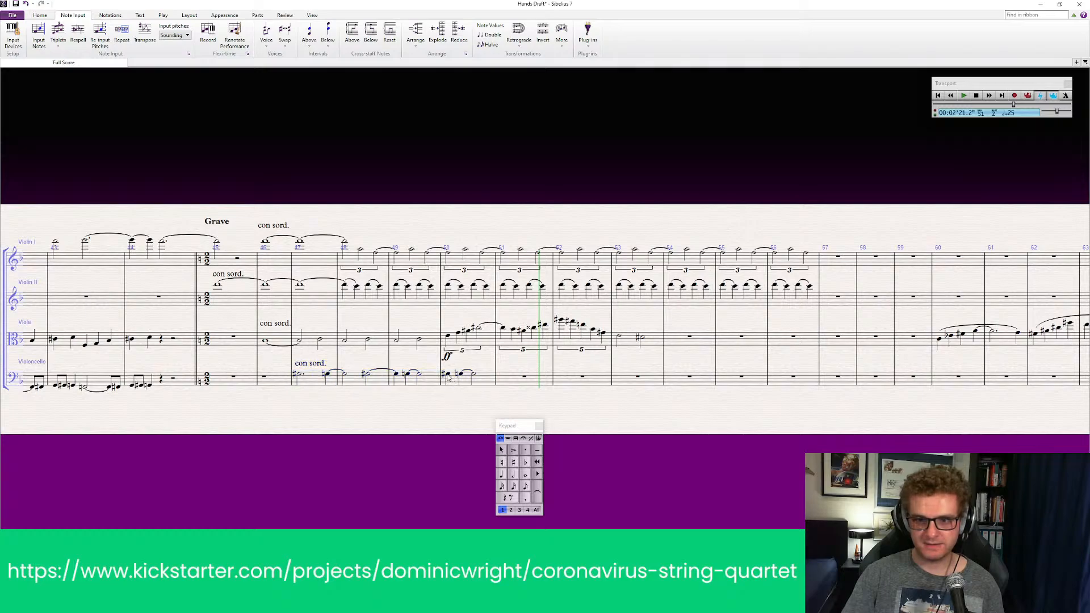
click(447, 375)
click(515, 475)
click(525, 498)
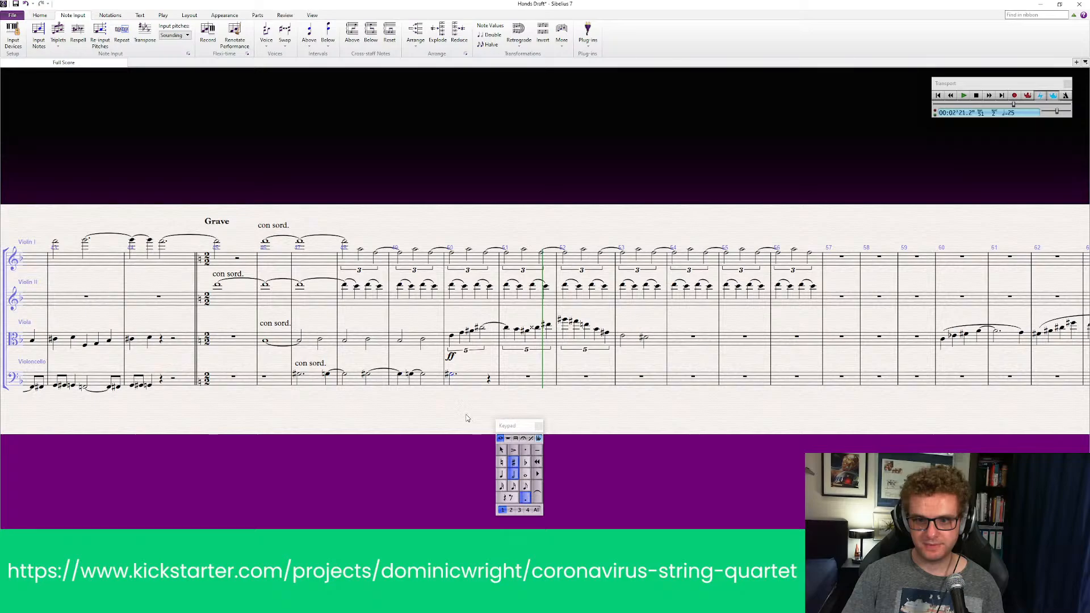
Step: Clear Violoncello bar 50, and copy the Violoncello passage of bars 47 to 49 to bars 50 and 53
click(465, 381)
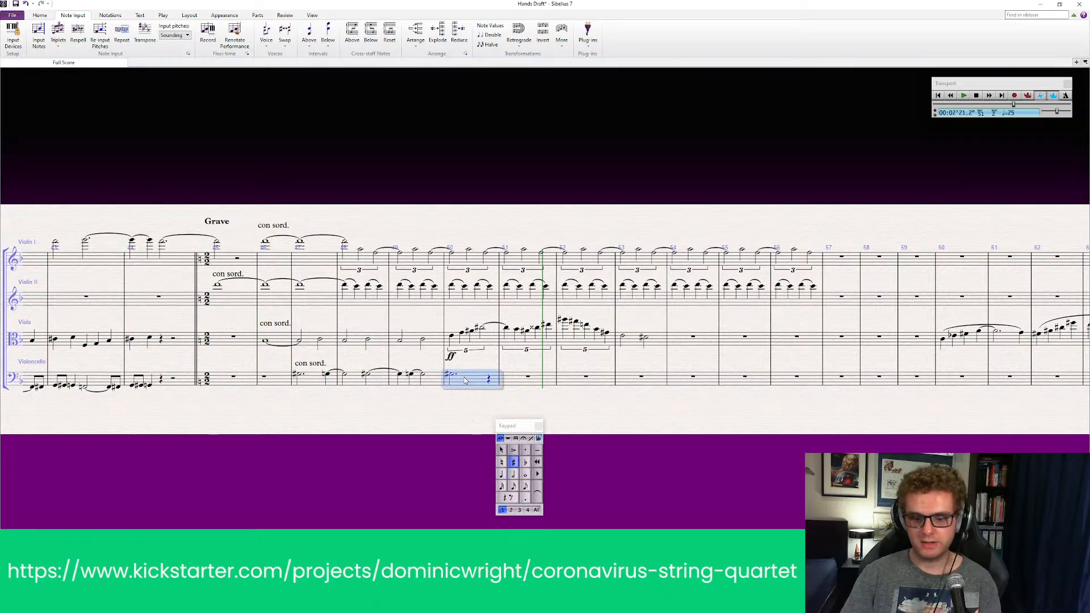
key(Delete)
click(310, 382)
shift+click(431, 382)
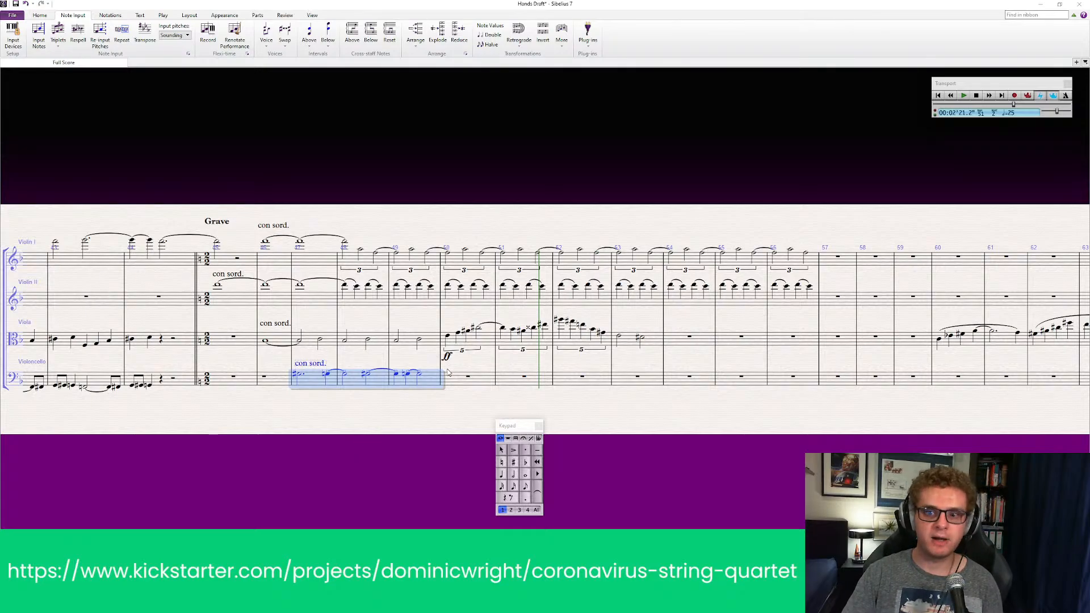
key(super+c)
click(257, 284)
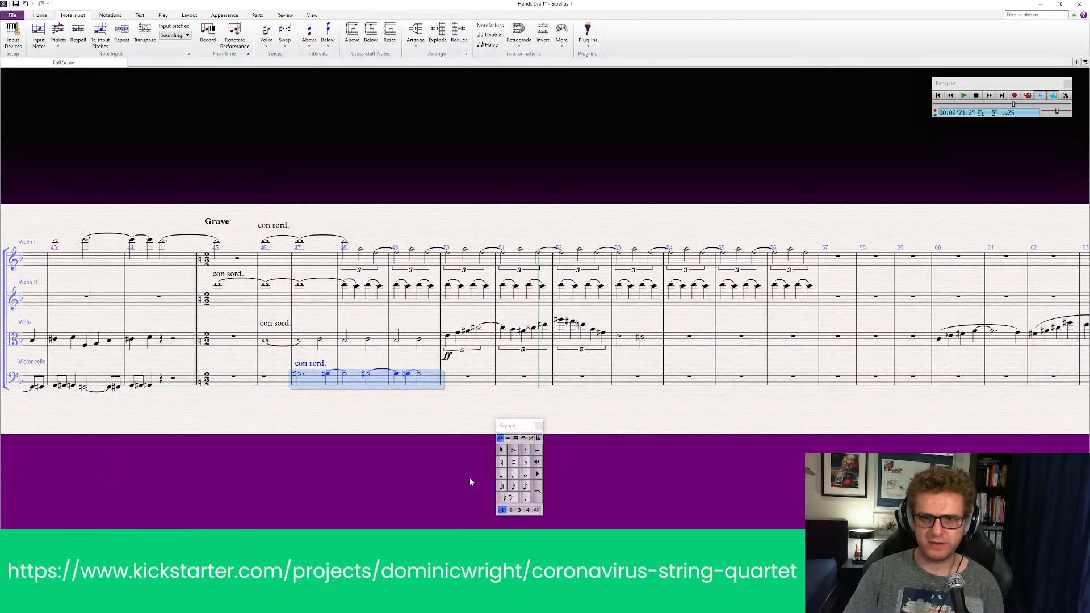
click(459, 379)
key(ctrl+v)
click(642, 382)
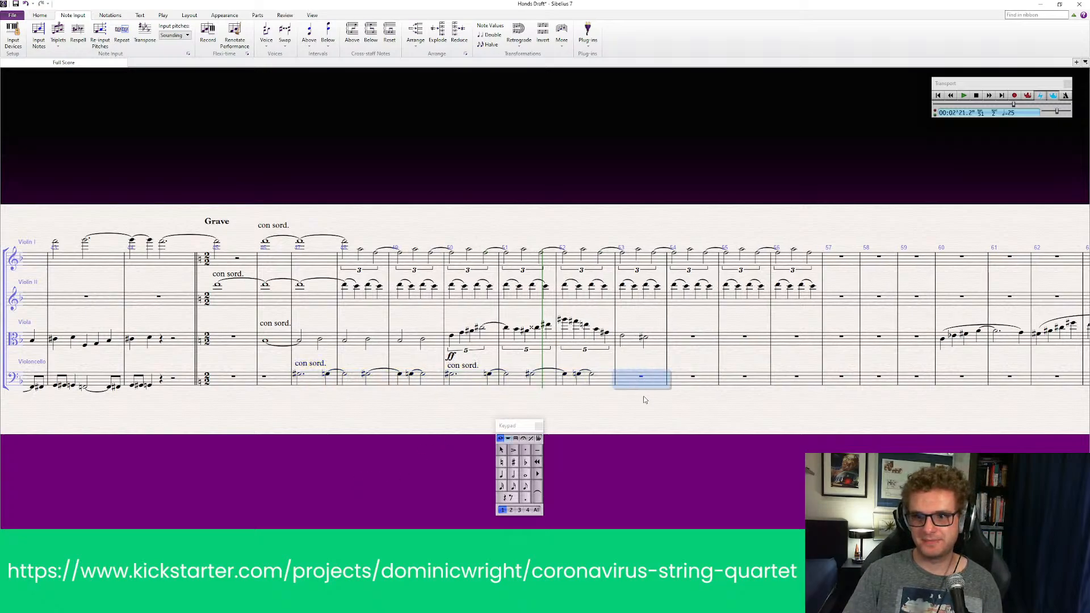
key(ctrl+v)
key(Escape)
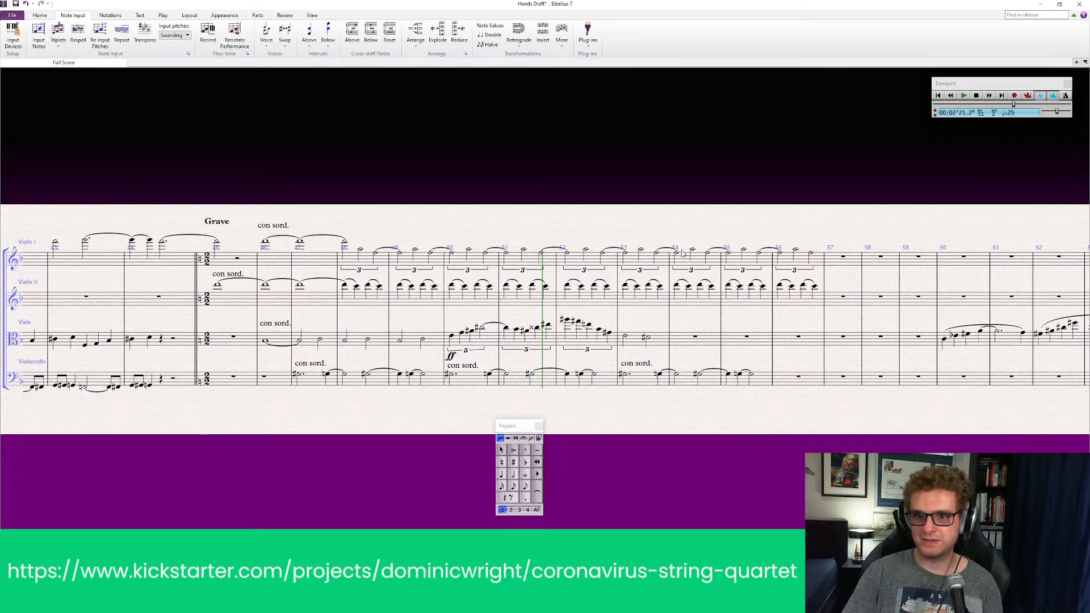
Step: Play the score from the first Grave bar through the Viola quintuplets, stopping around bar 54
drag(1014, 105, 996, 111)
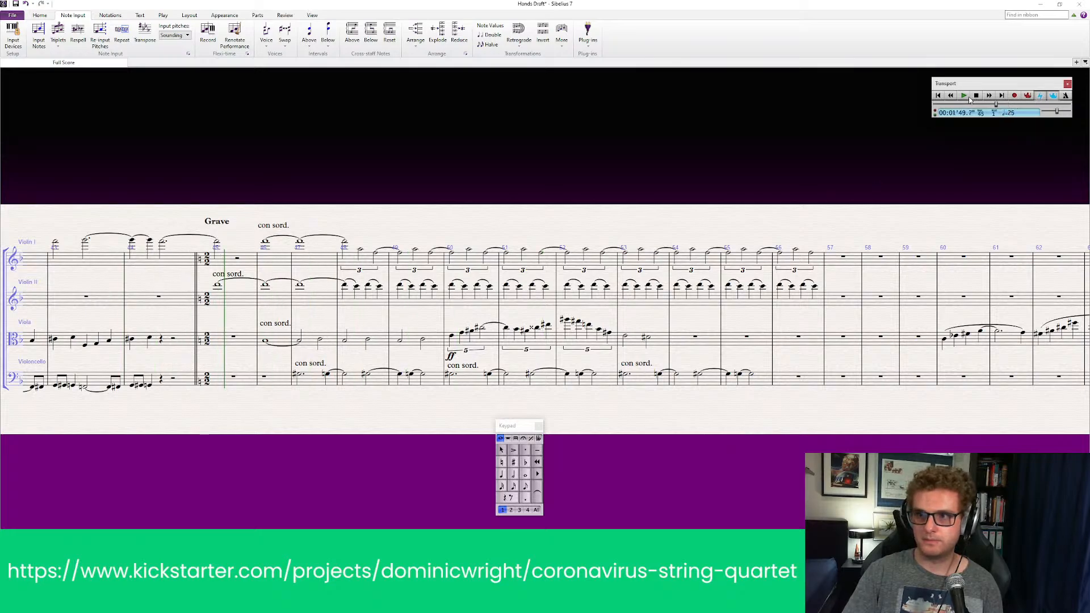
click(964, 96)
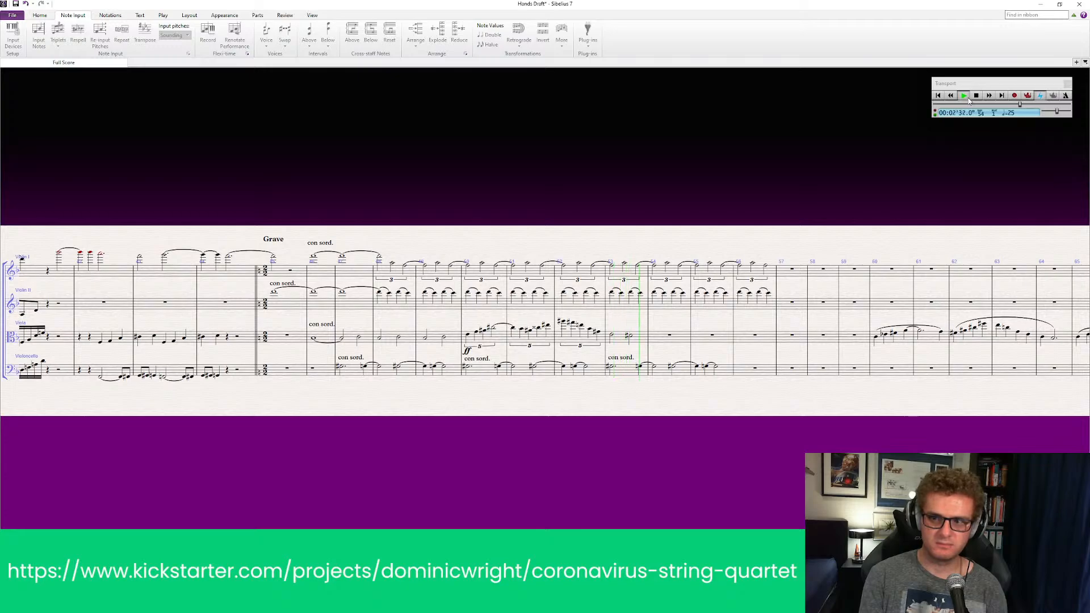
click(965, 96)
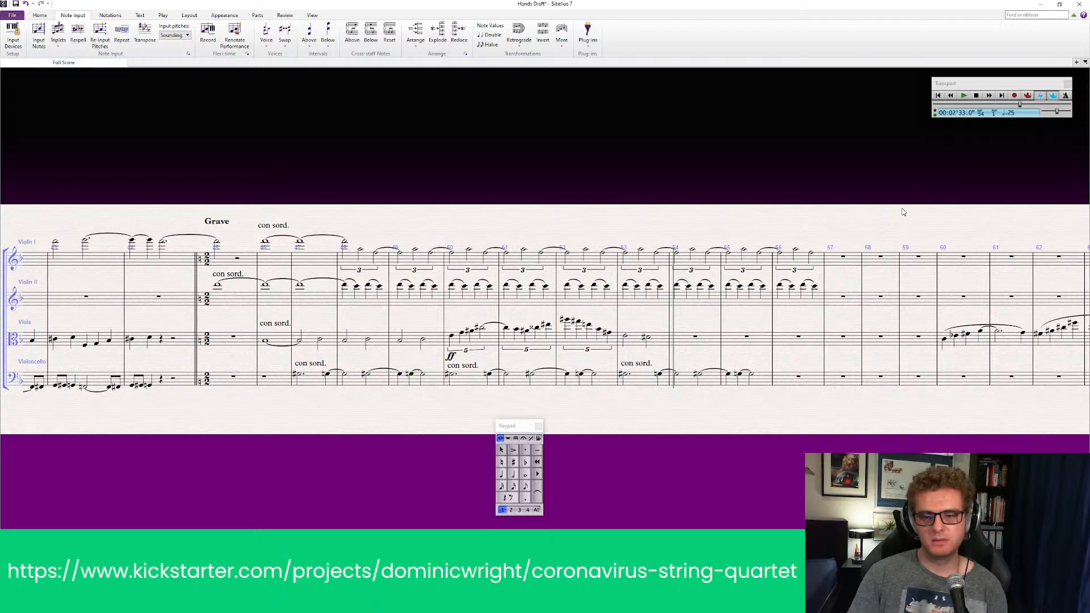
Step: Transpose the Viola passage in bars 50 to 53 down by a Major/Perfect 3rd
drag(346, 462, 285, 457)
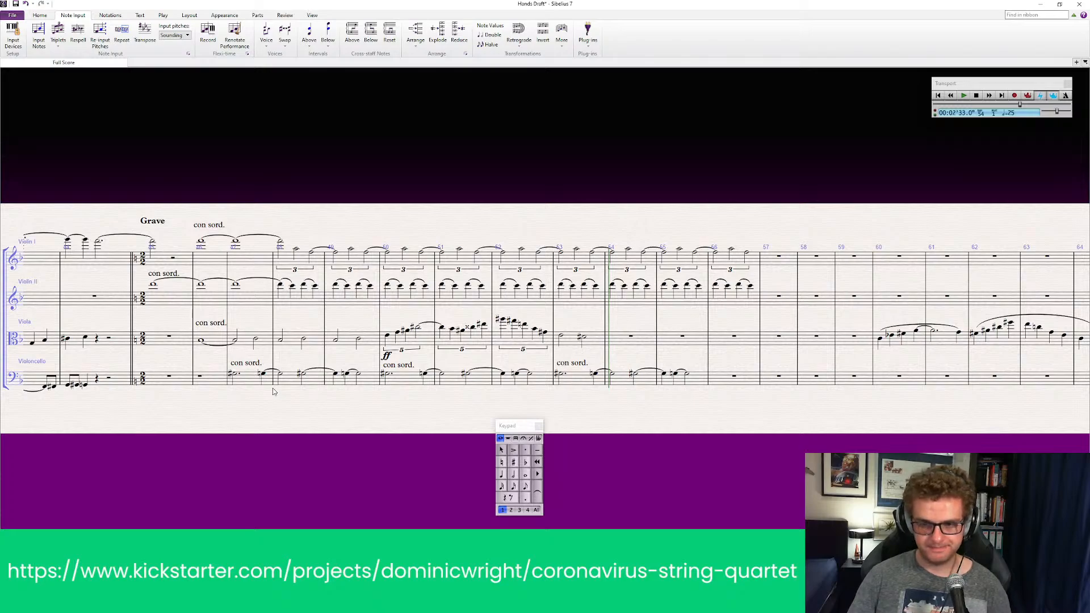
click(427, 339)
shift+click(581, 339)
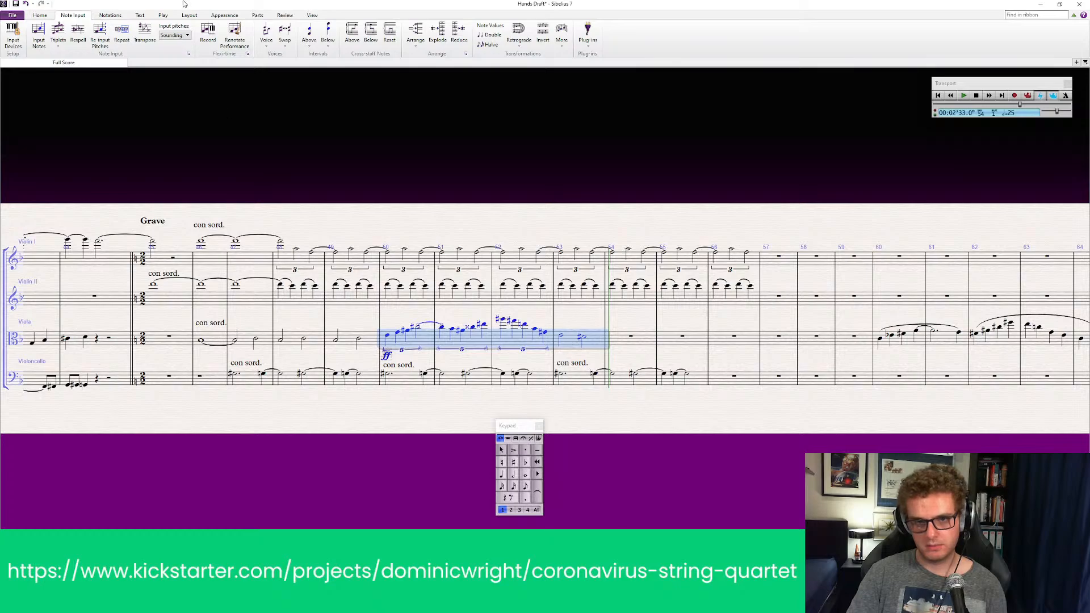
click(145, 33)
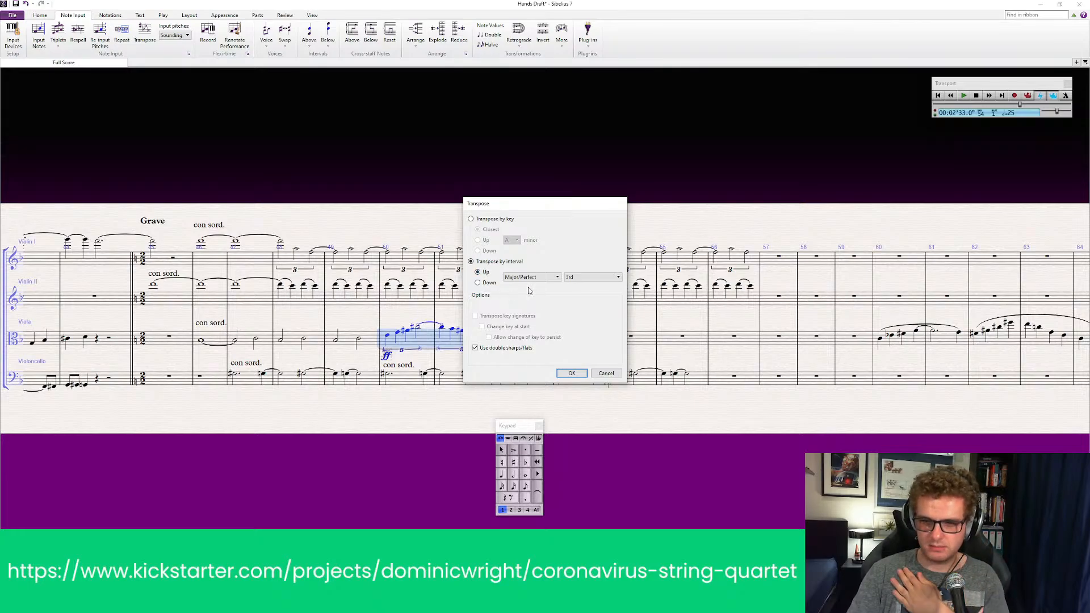
click(480, 284)
click(478, 282)
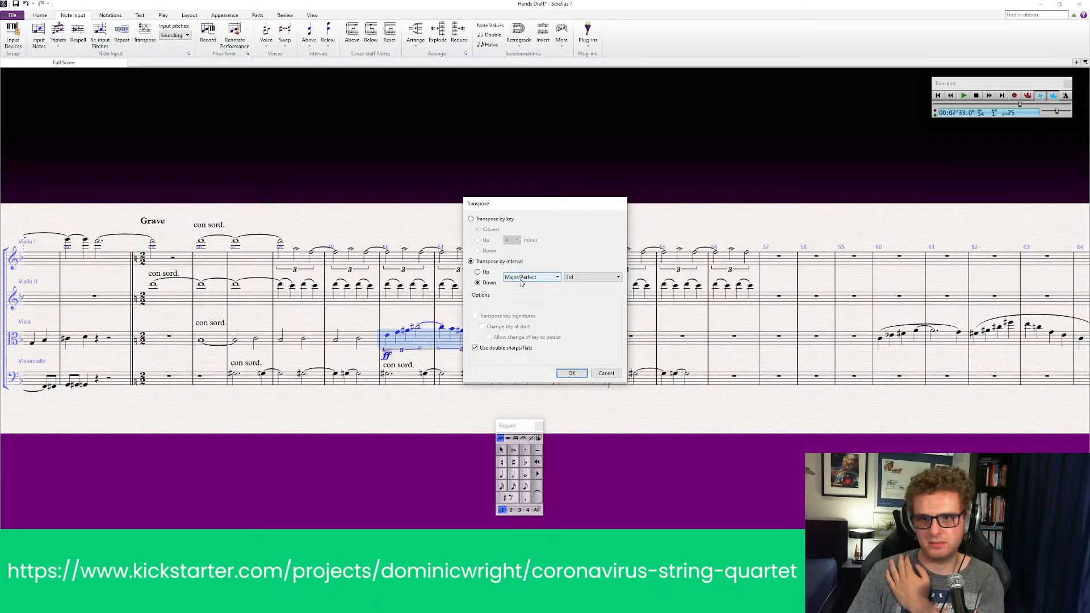
click(573, 373)
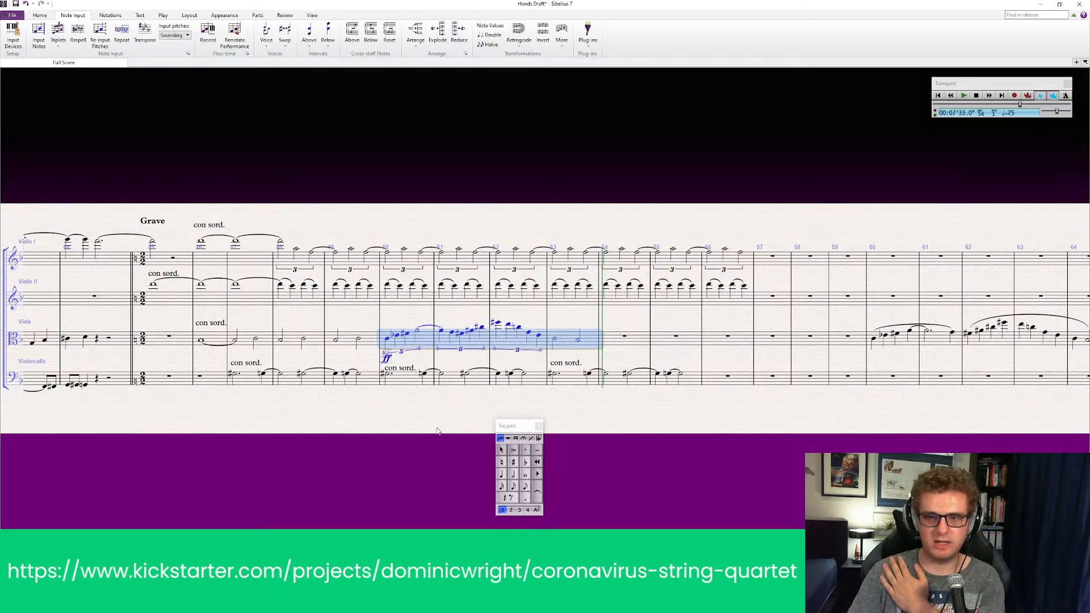
key(Escape)
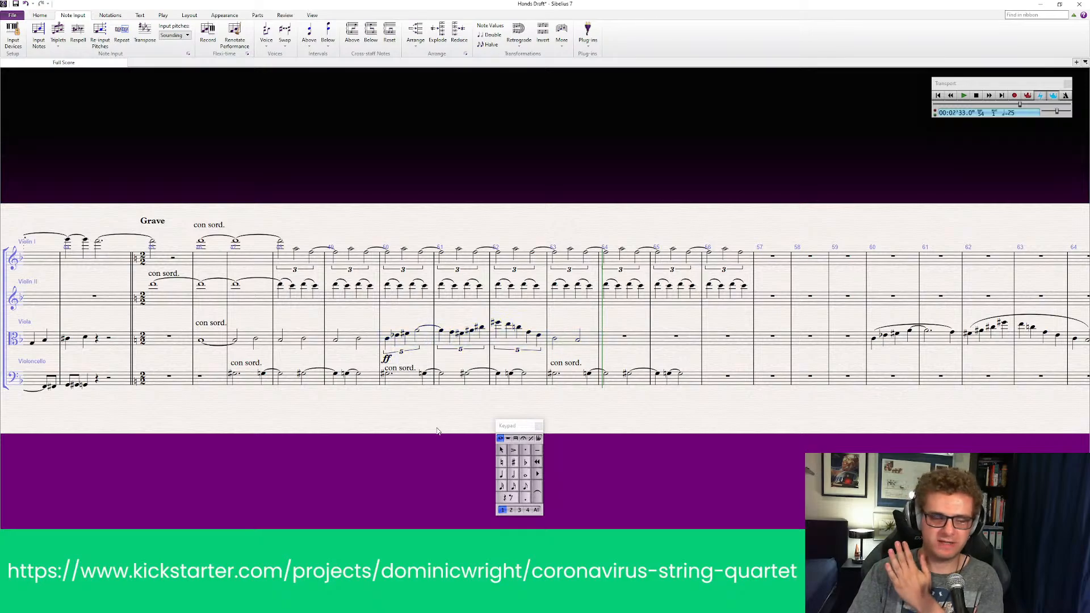
Step: Make the second Viola note of bar 50 and the third Viola note of bar 52 natural
click(397, 338)
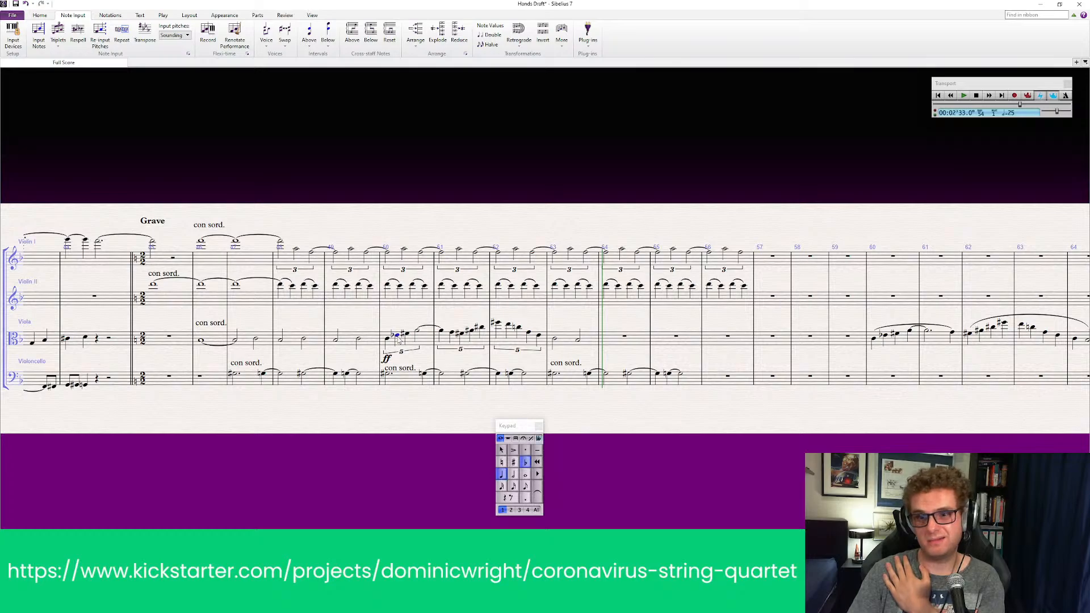
click(502, 462)
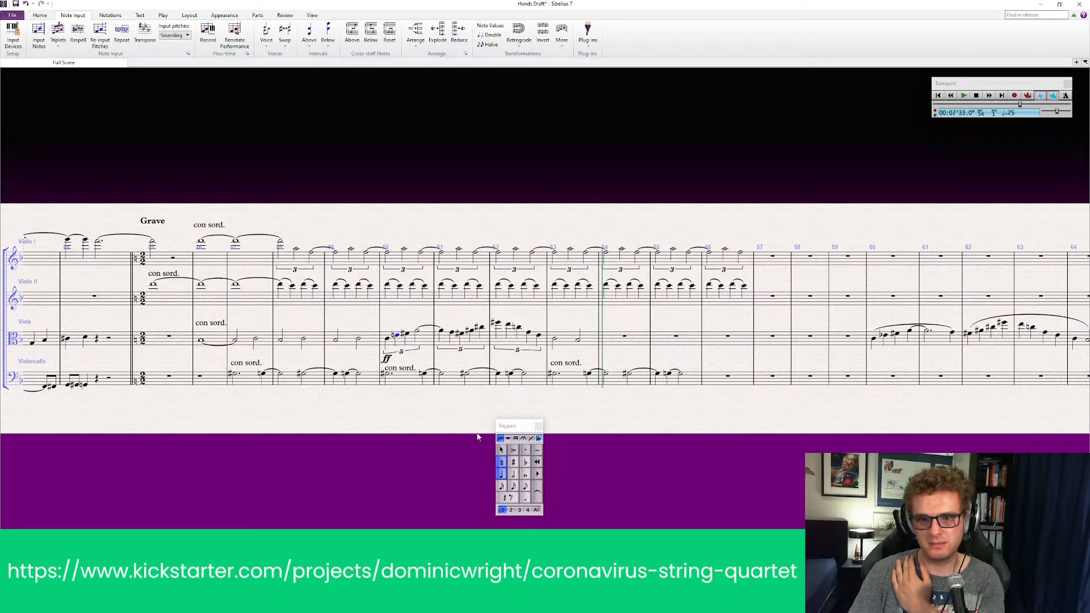
key(Escape)
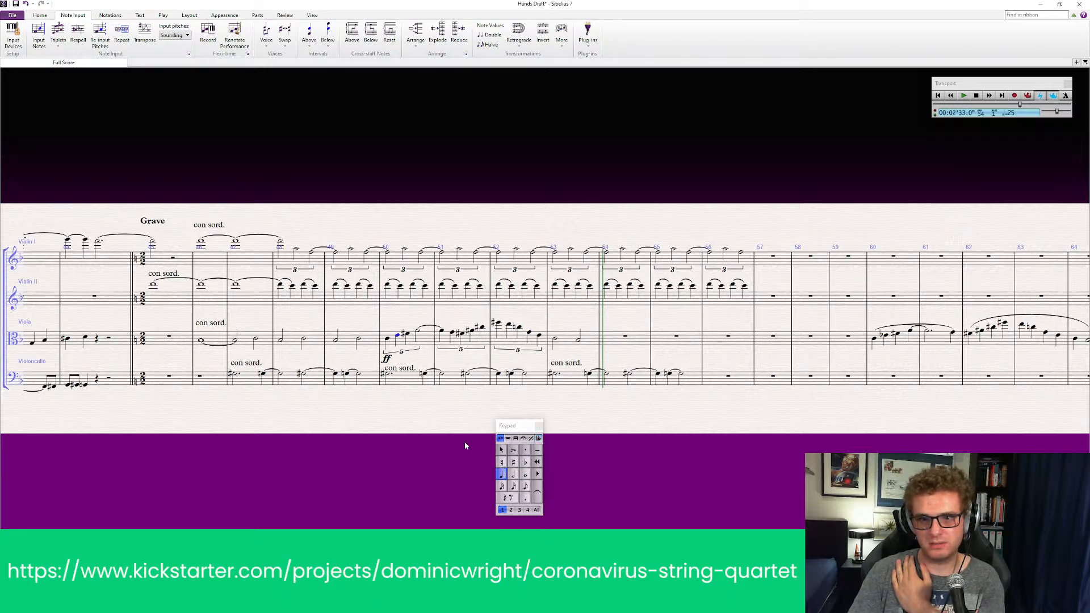
click(520, 342)
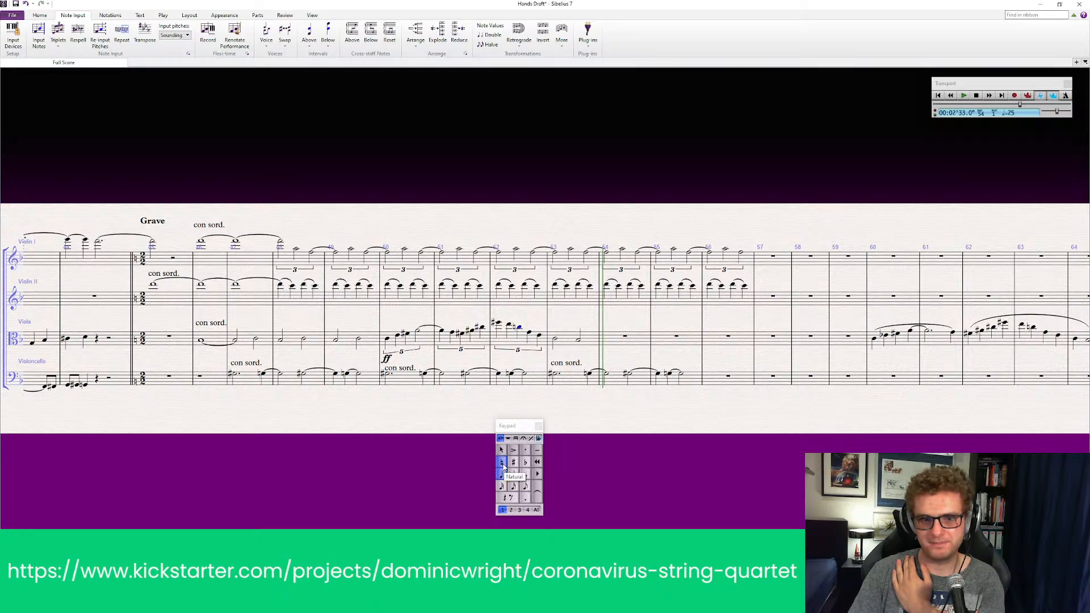
key(Escape)
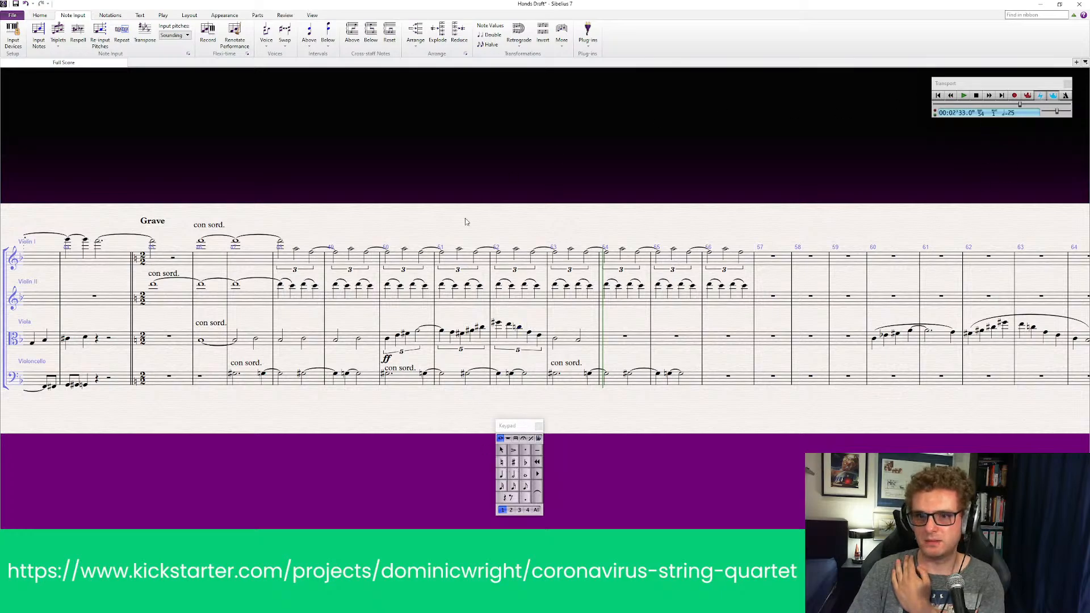
Step: Play from the end of bar 49 through the Viola quintuplets, stopping in bar 53
click(366, 253)
key(p)
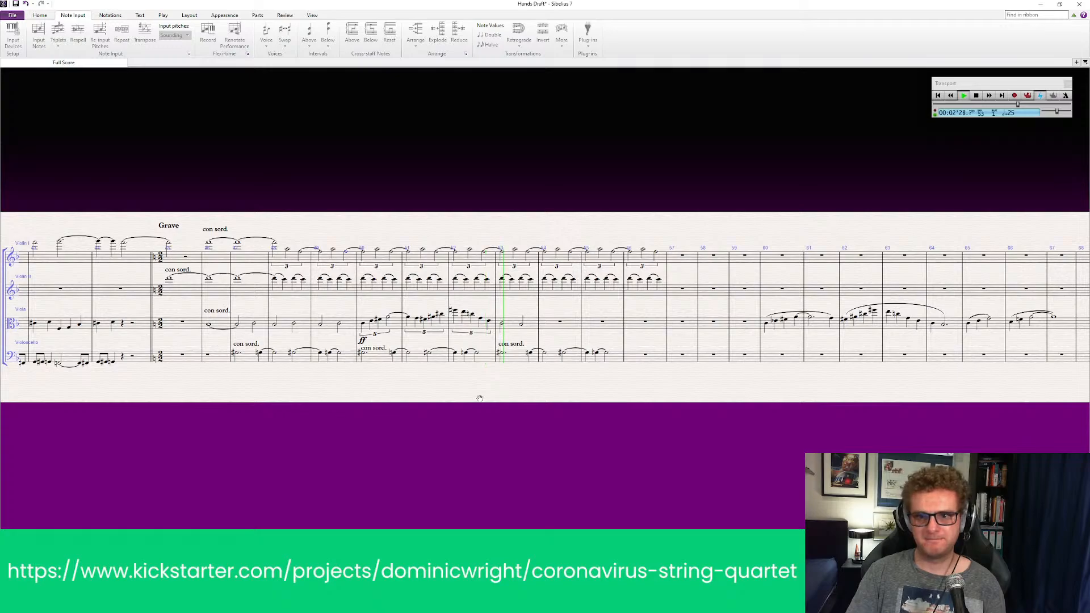
key(space)
Step: Try a ppp dynamic below the Violin II note in the first Grave bar, and undo it
key(ctrl+equal)
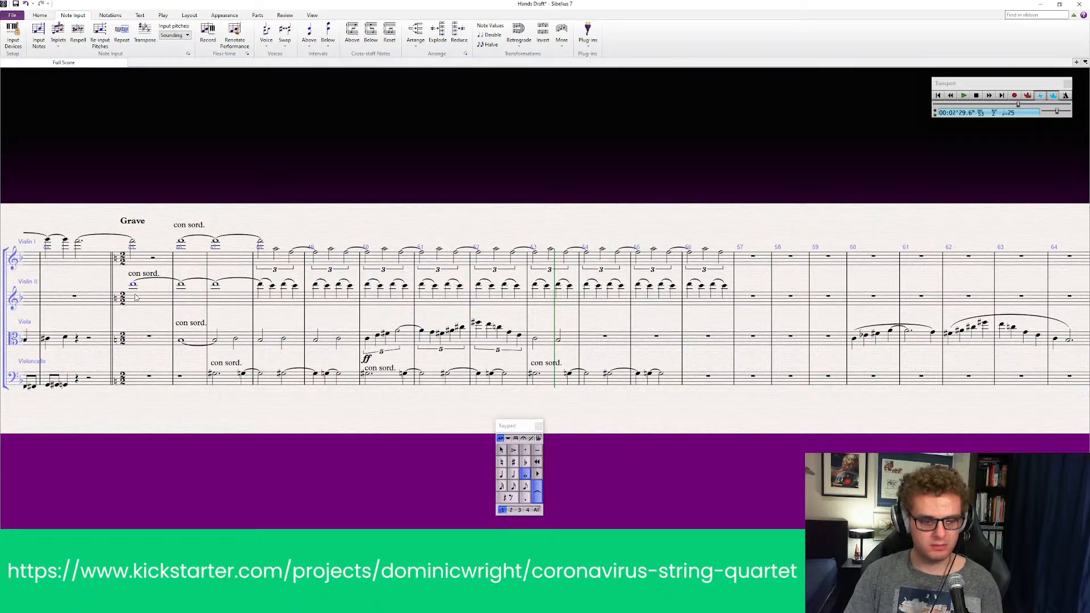
key(ctrl+e)
right_click(138, 318)
click(164, 6)
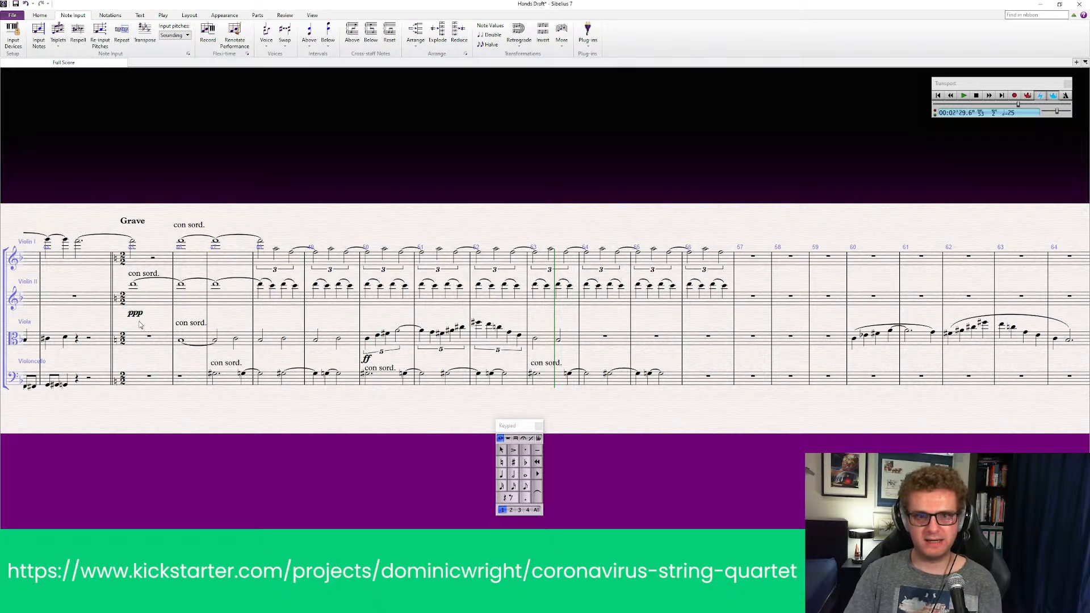
key(Escape)
key(ctrl+z)
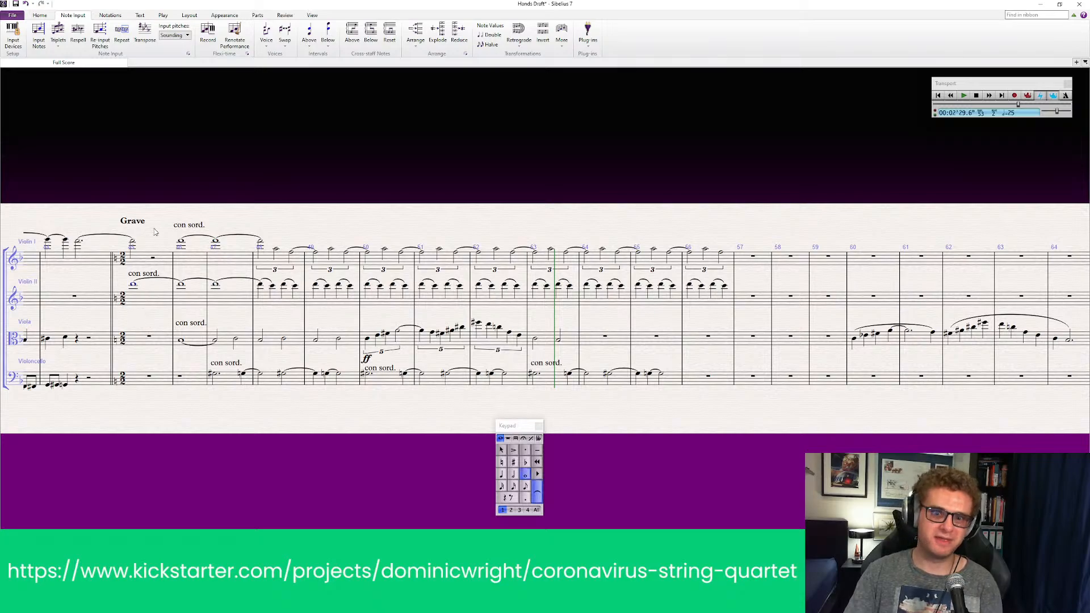
Step: Add a ppp dynamic below the Violin II staff at the start of bar 49
click(260, 285)
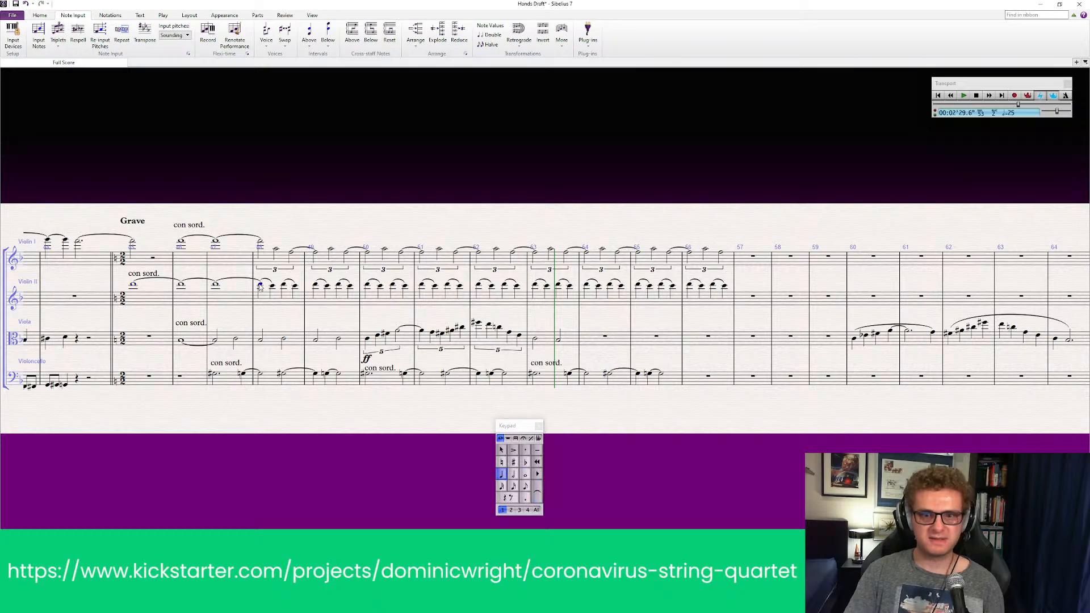
key(ctrl+e)
right_click(315, 290)
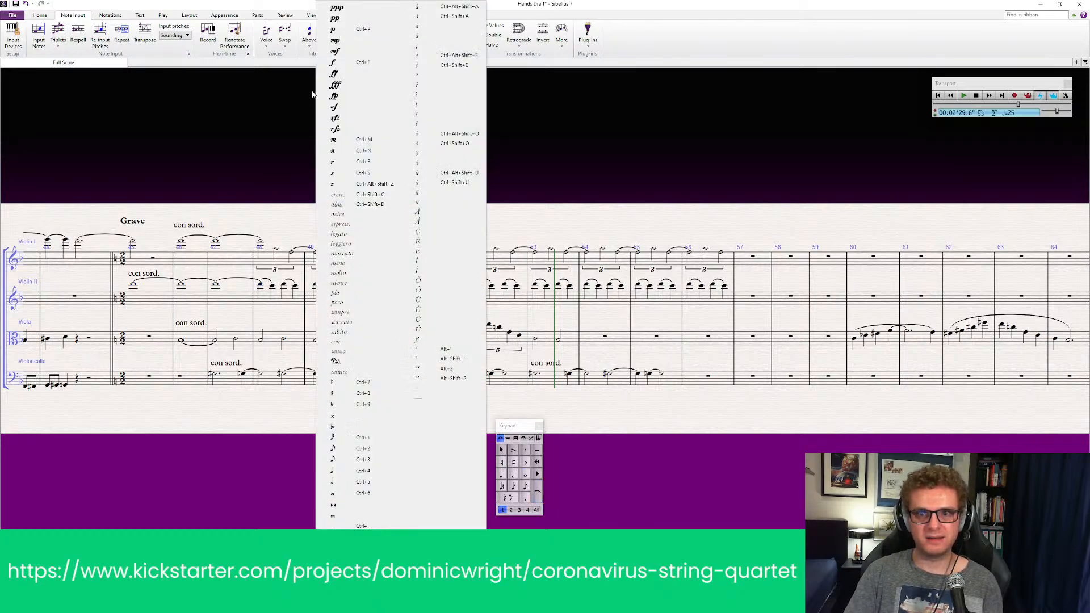
click(363, 8)
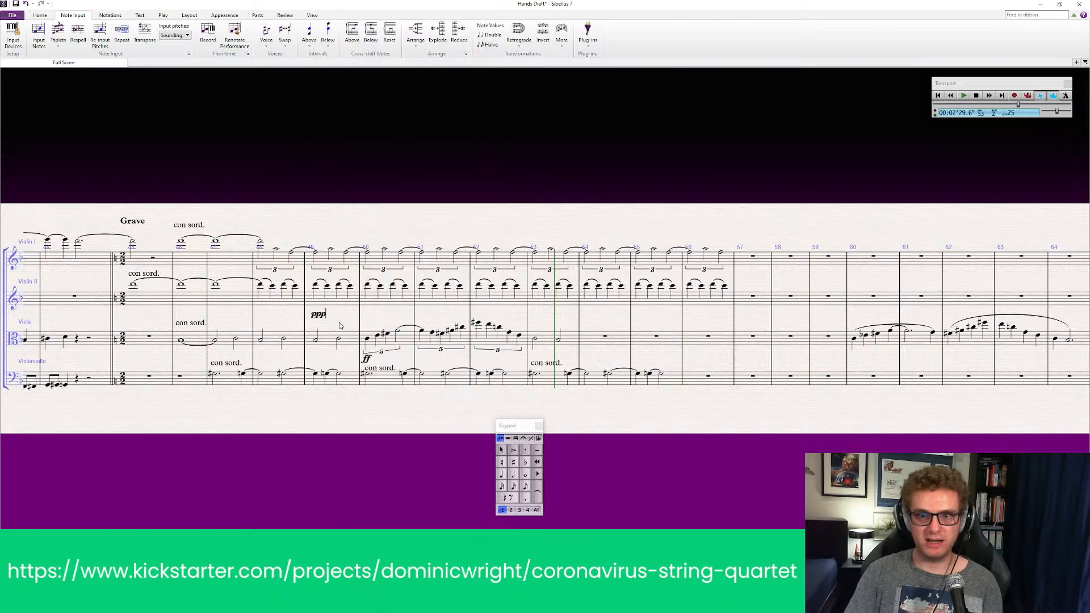
click(335, 300)
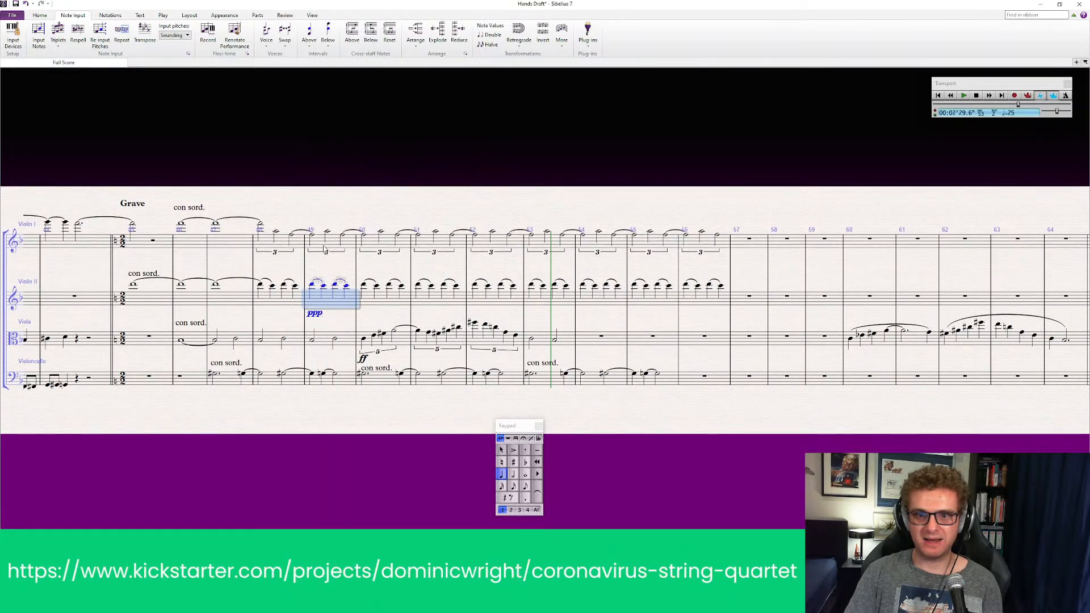
key(Escape)
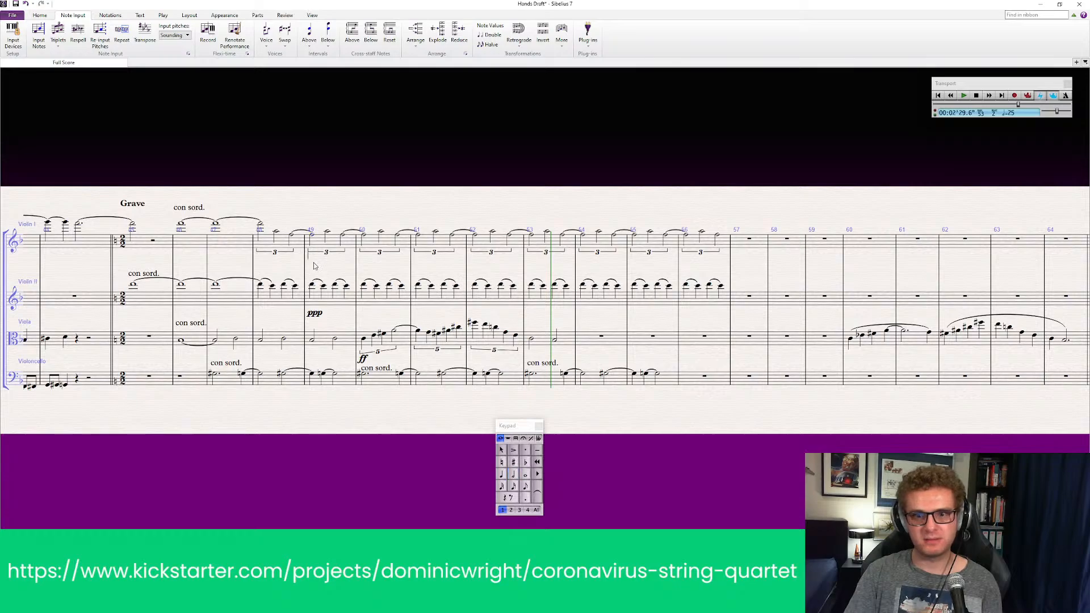
Step: Add a ppp dynamic below the Violin I staff at the start of bar 49
key(ctrl+e)
click(314, 265)
right_click(314, 266)
click(350, 95)
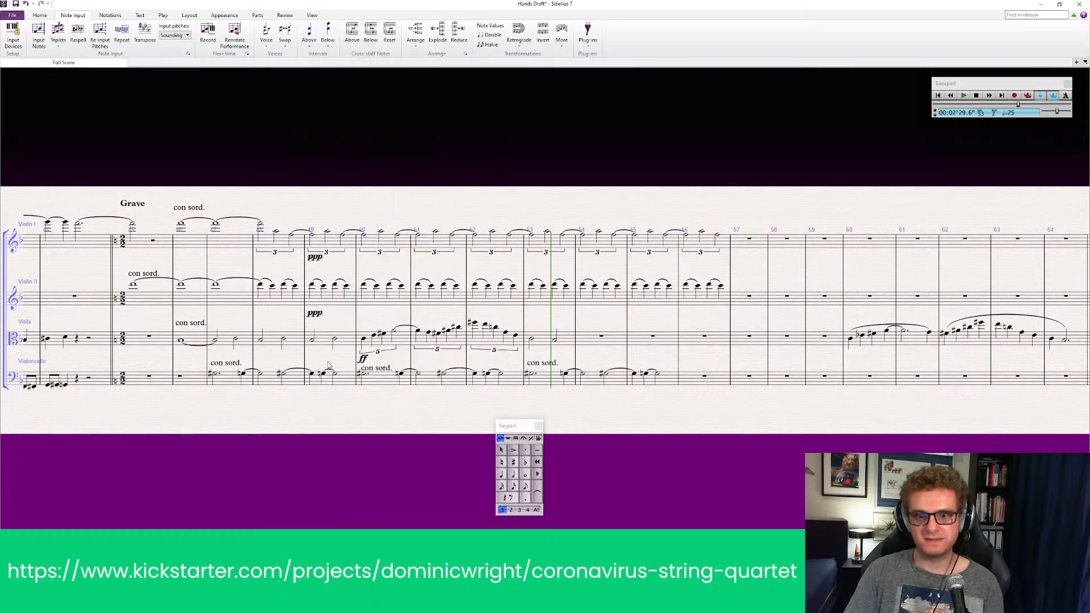
Step: Add a ppp dynamic below the first Violoncello note of bar 49
click(311, 374)
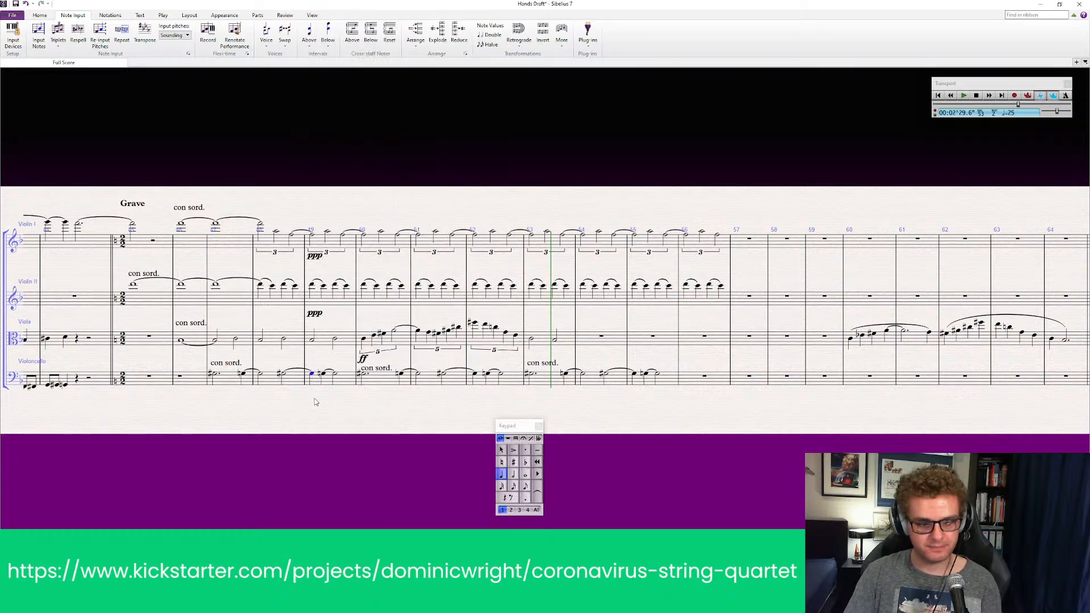
key(Escape)
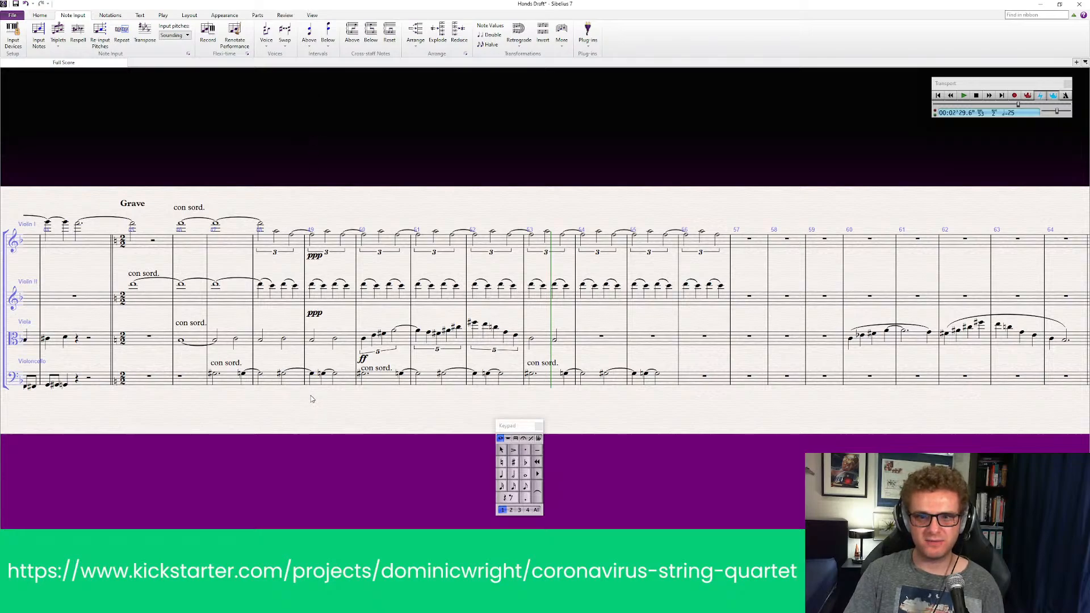
right_click(316, 393)
click(338, 14)
key(Escape)
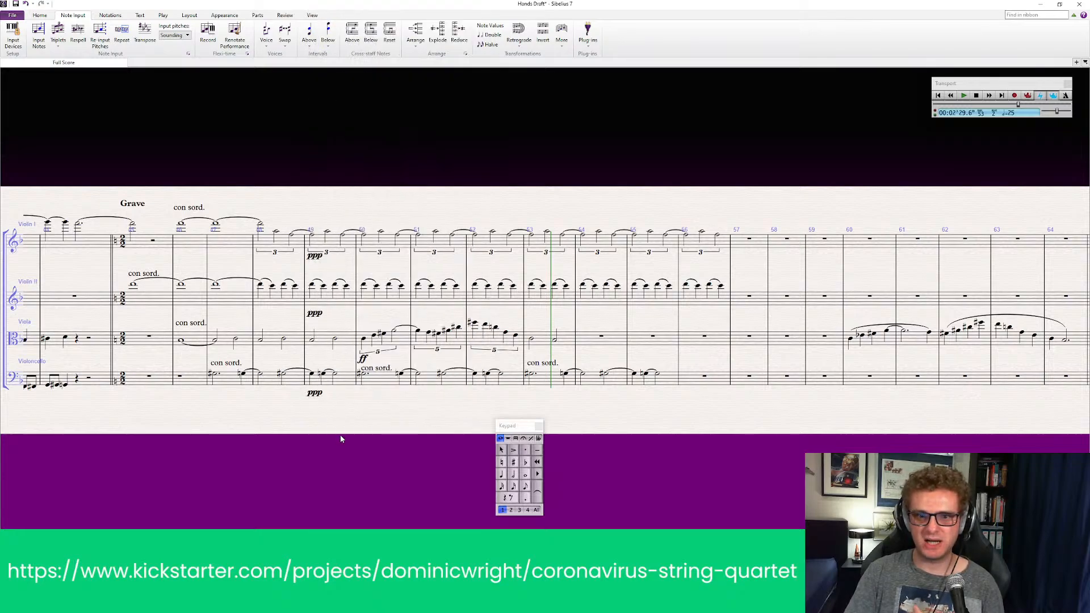
Step: Play from the end of bar 48 through the Viola quintuplets, stopping in bar 53
drag(1024, 104, 1006, 108)
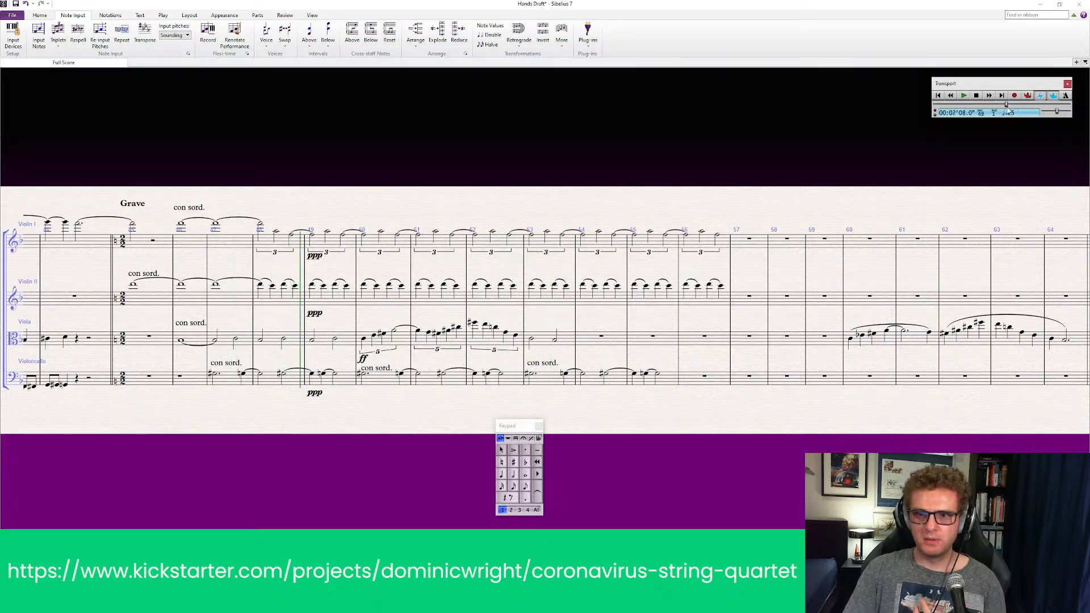
click(964, 95)
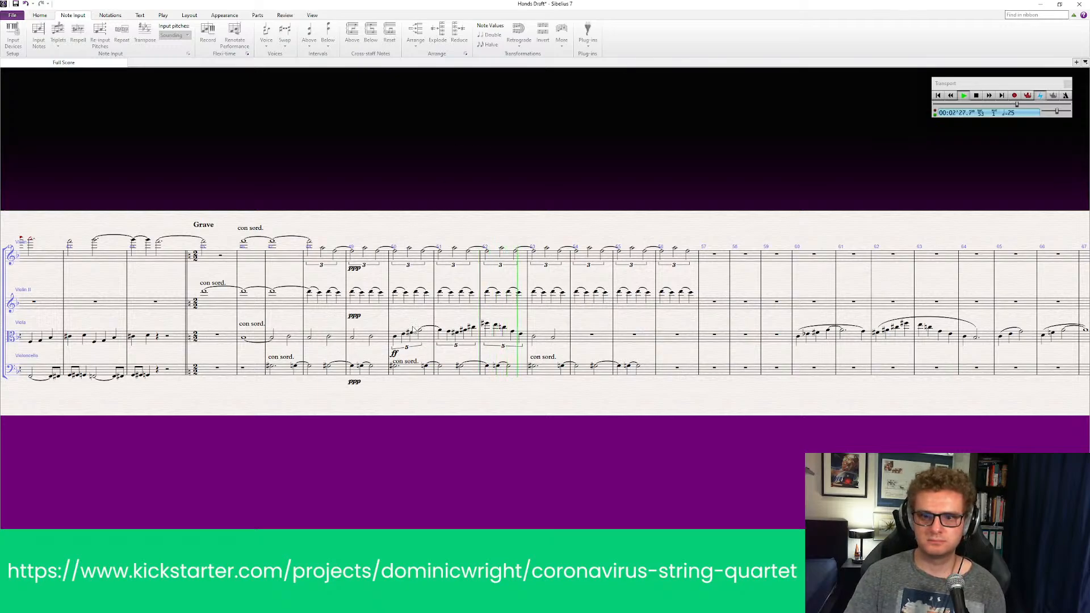
key(ctrl+alt+k)
Step: Make the second Viola note of bar 50 flat
click(405, 337)
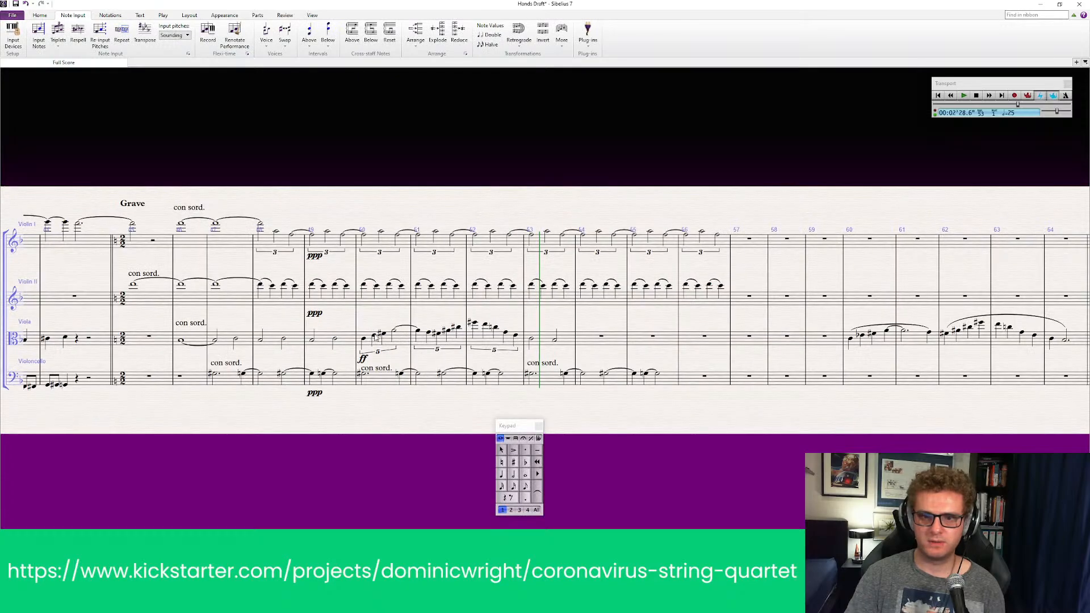
click(526, 463)
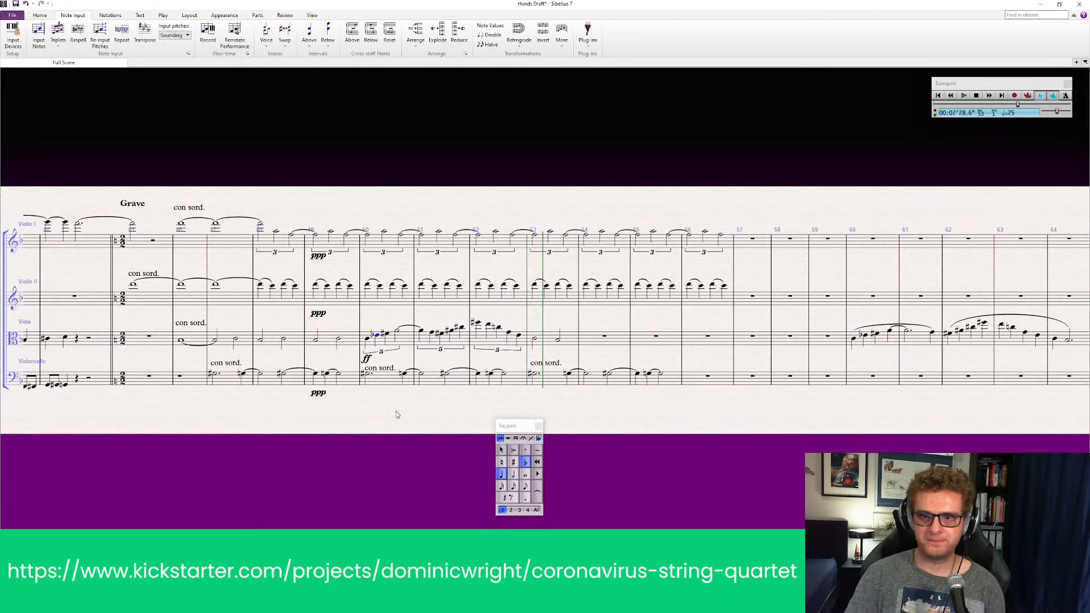
key(Escape)
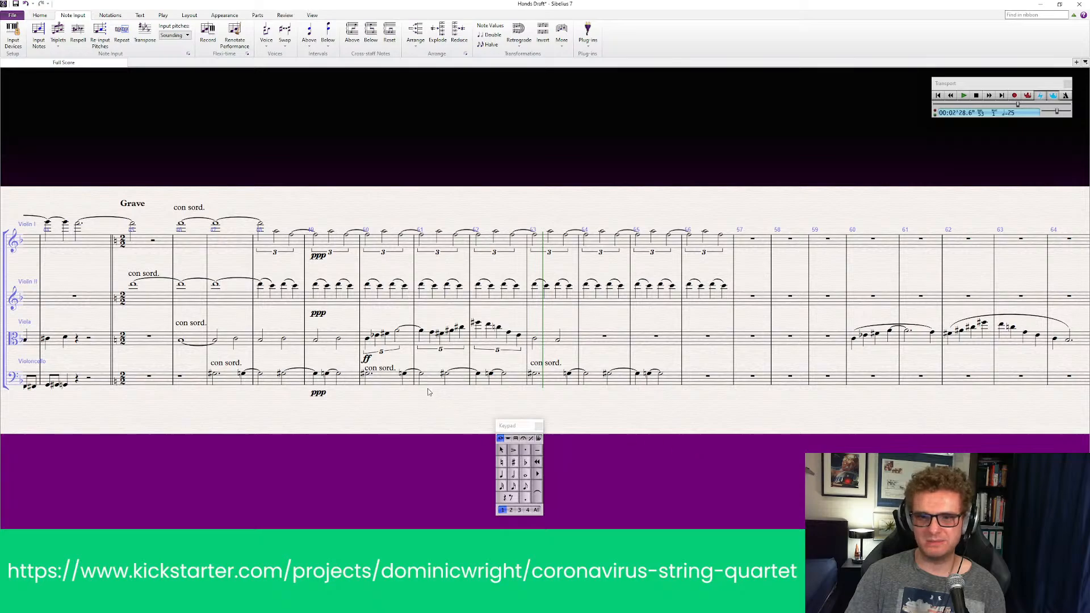
Step: Play from the Violin I con sord. note in bar 46 and stop in bar 56
click(368, 343)
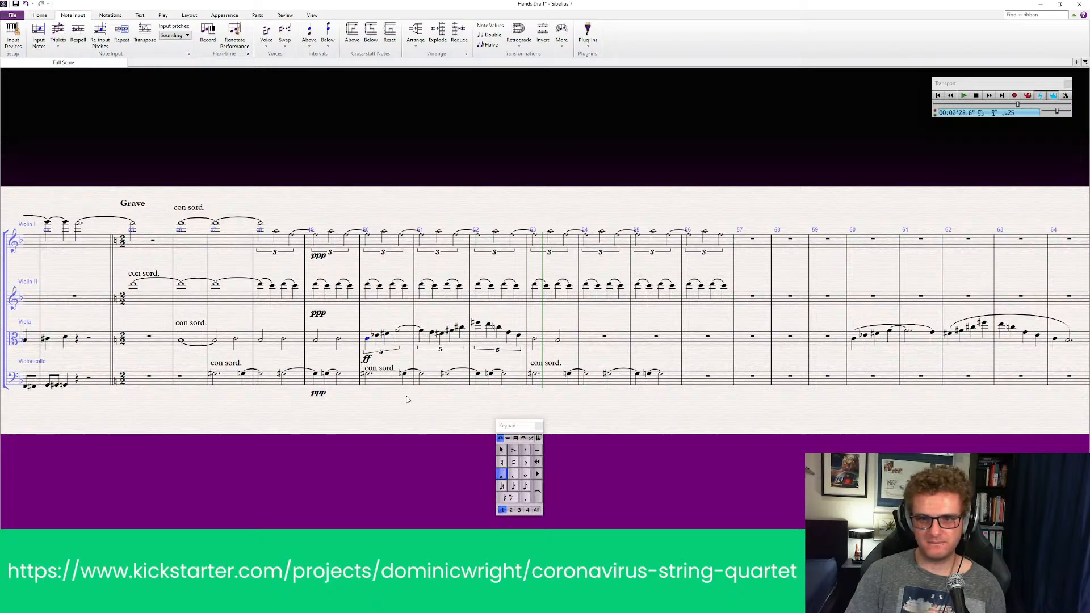
click(388, 390)
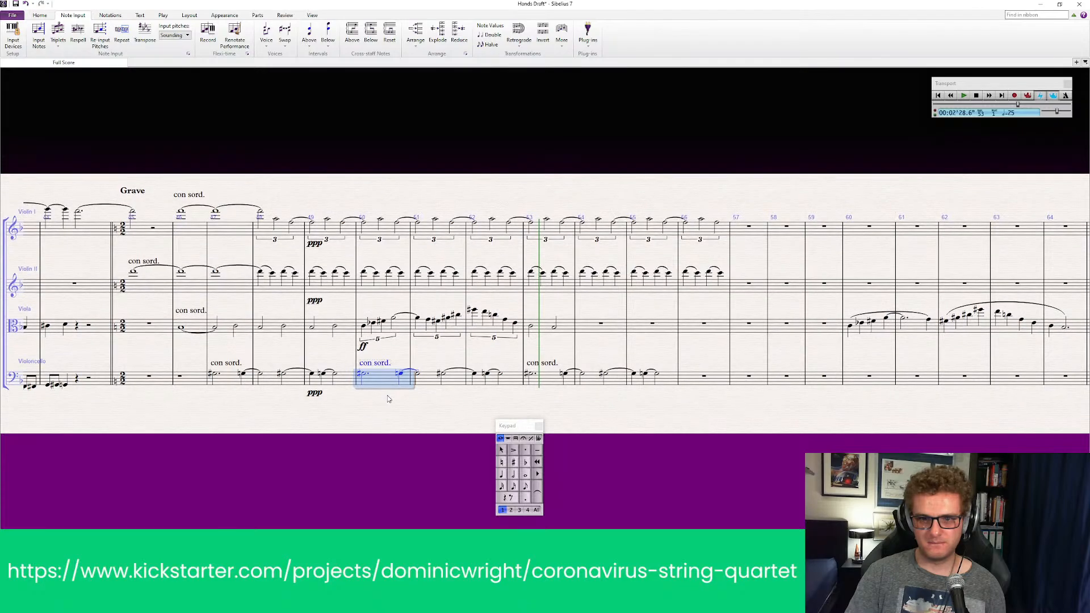
key(Escape)
click(182, 215)
key(p)
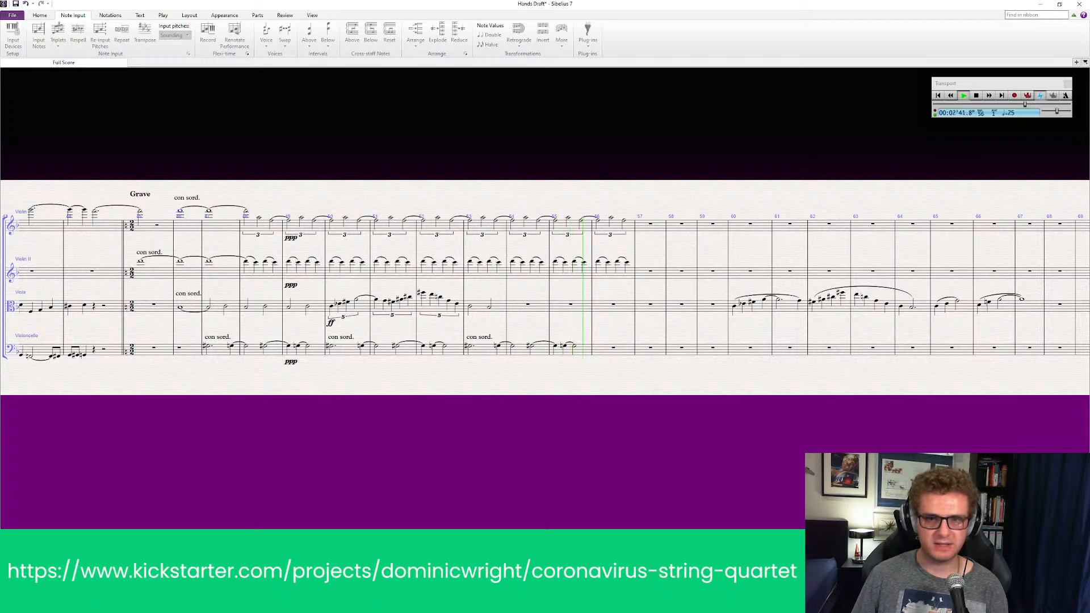
key(space)
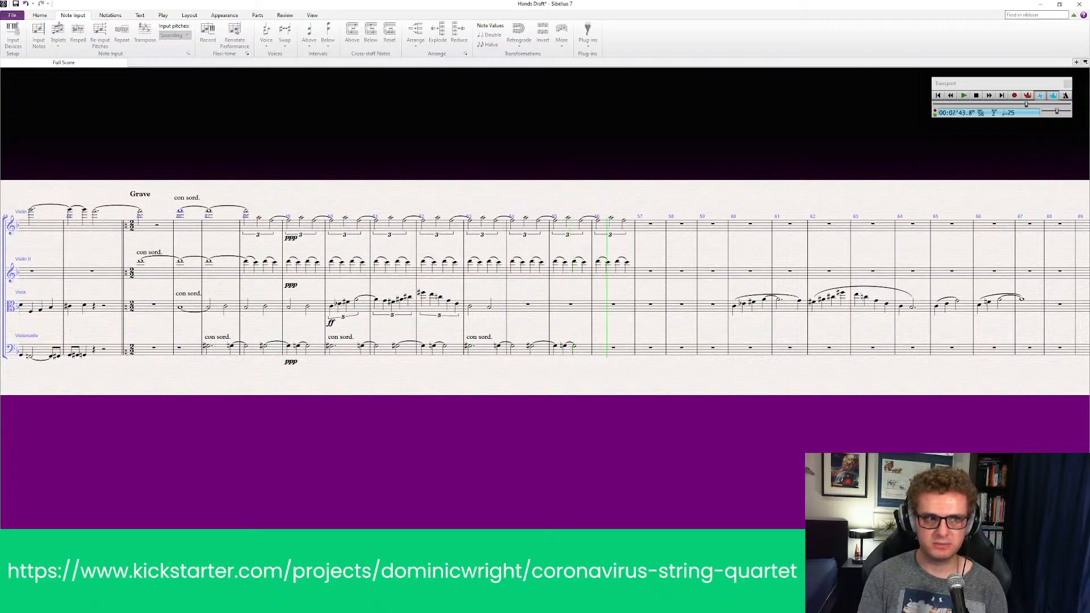
Step: Copy the Viola passage in bars 65 to 67 into the Viola staff starting at bar 54
drag(450, 448, 259, 444)
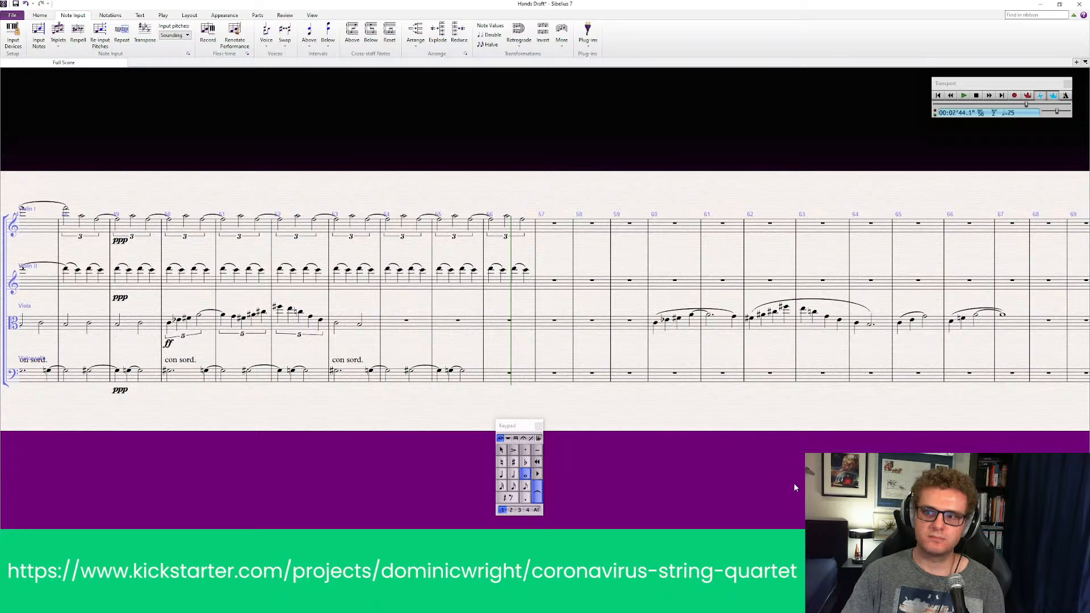
drag(815, 474, 637, 472)
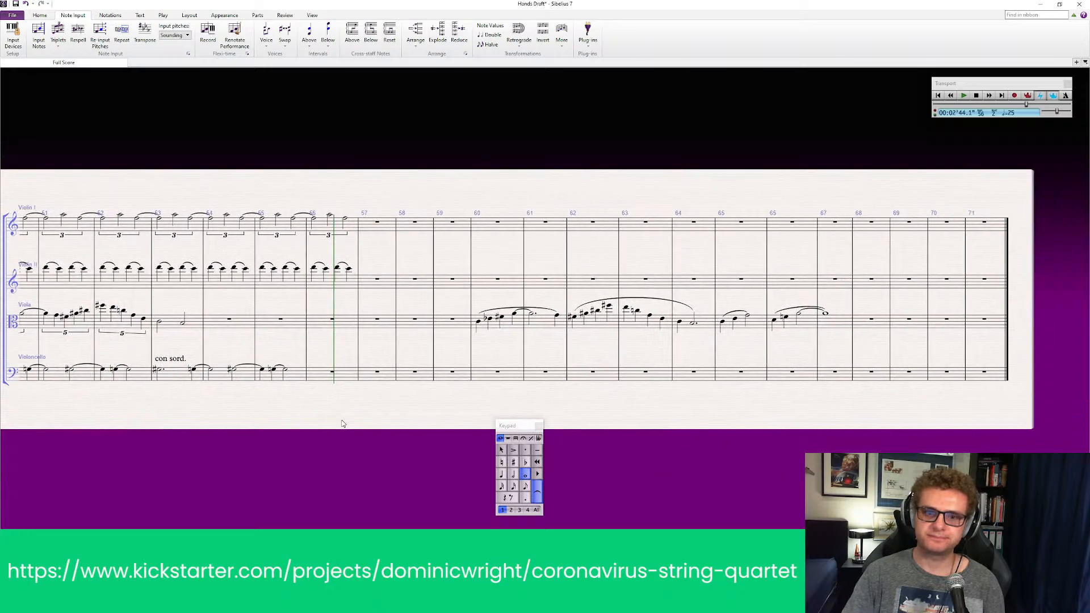
drag(343, 421, 475, 419)
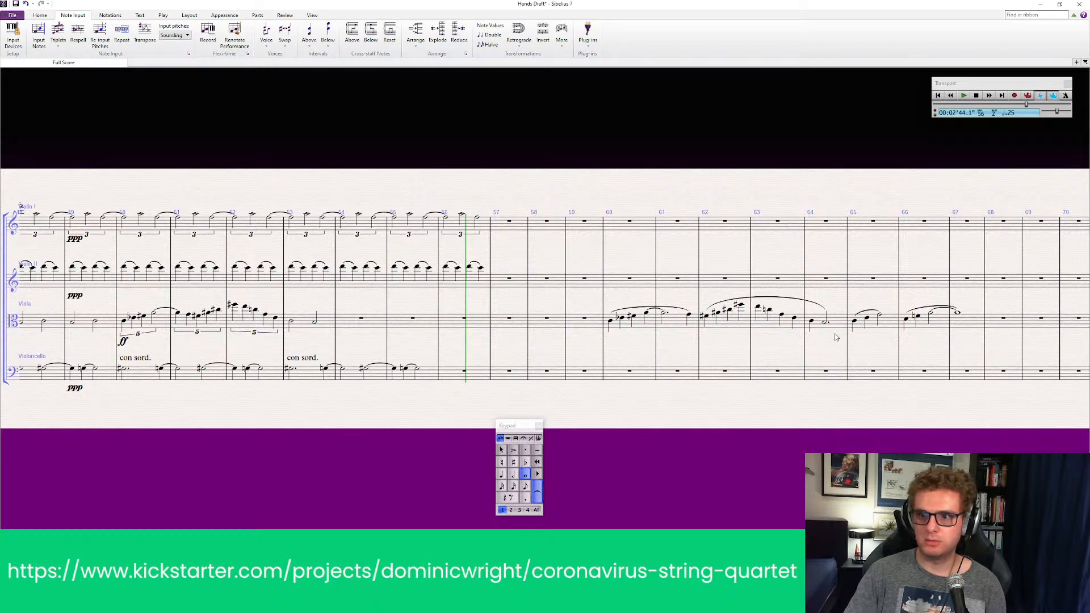
click(885, 328)
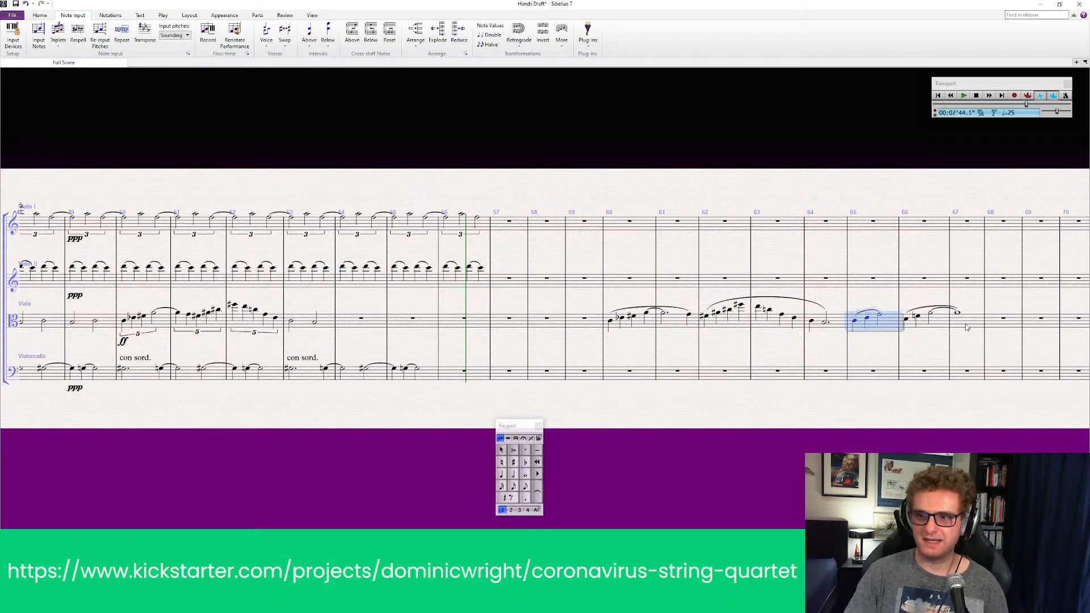
shift+click(975, 326)
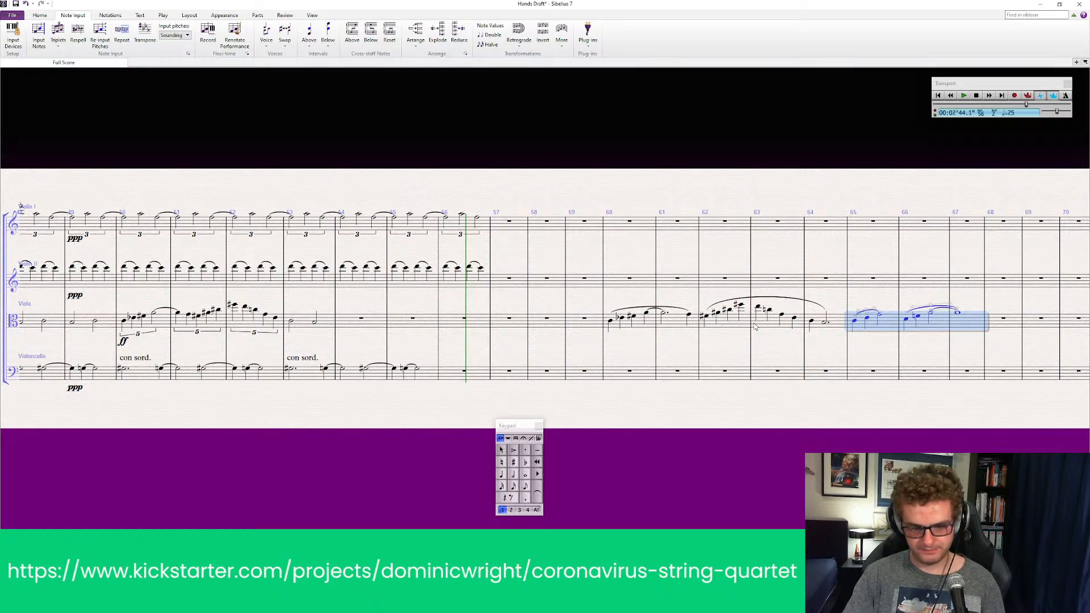
key(ctrl+c)
click(351, 322)
key(ctrl+v)
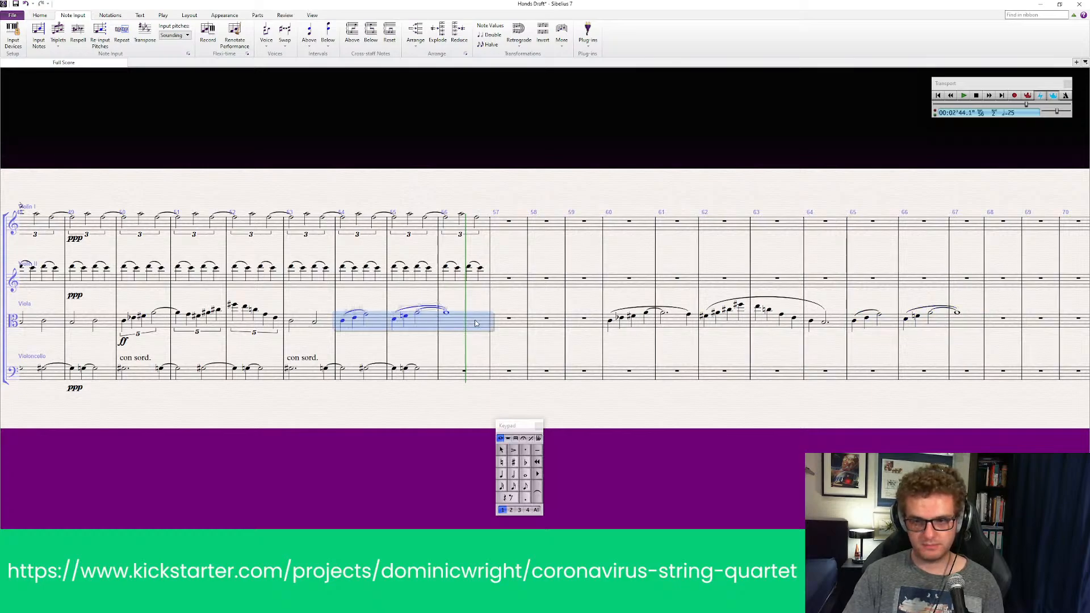
key(Escape)
Step: Delete the repeated Violin II notes in bars 54 to 56
click(365, 288)
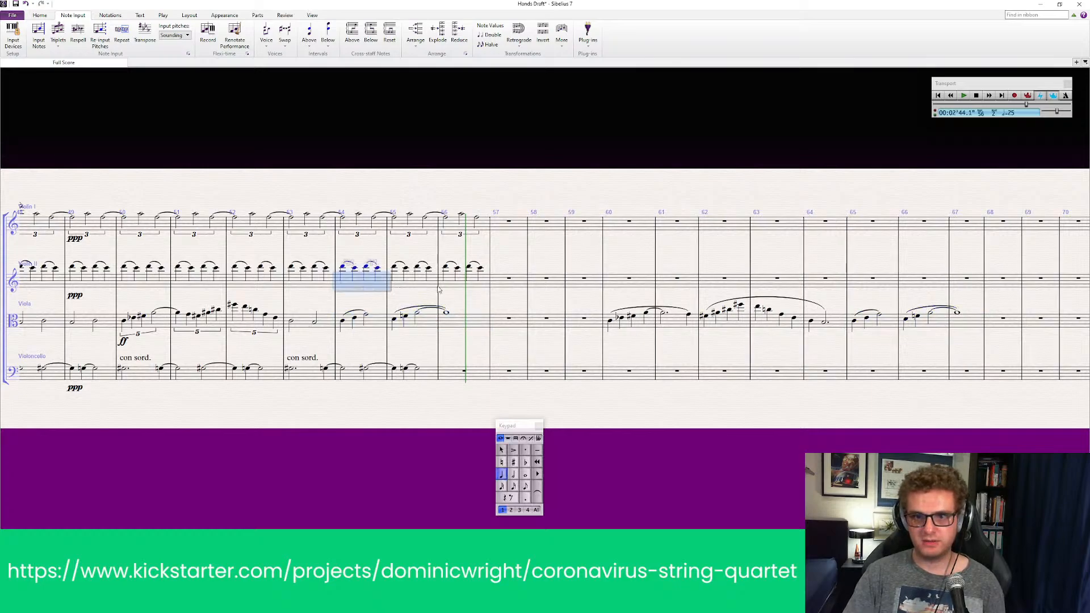
shift+click(481, 282)
key(Delete)
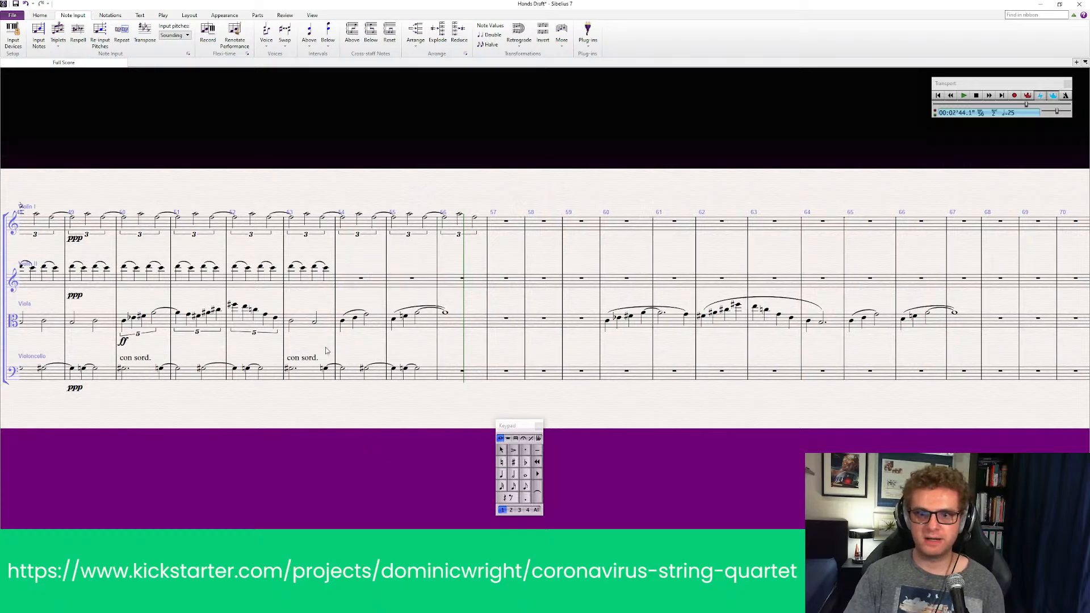
key(Escape)
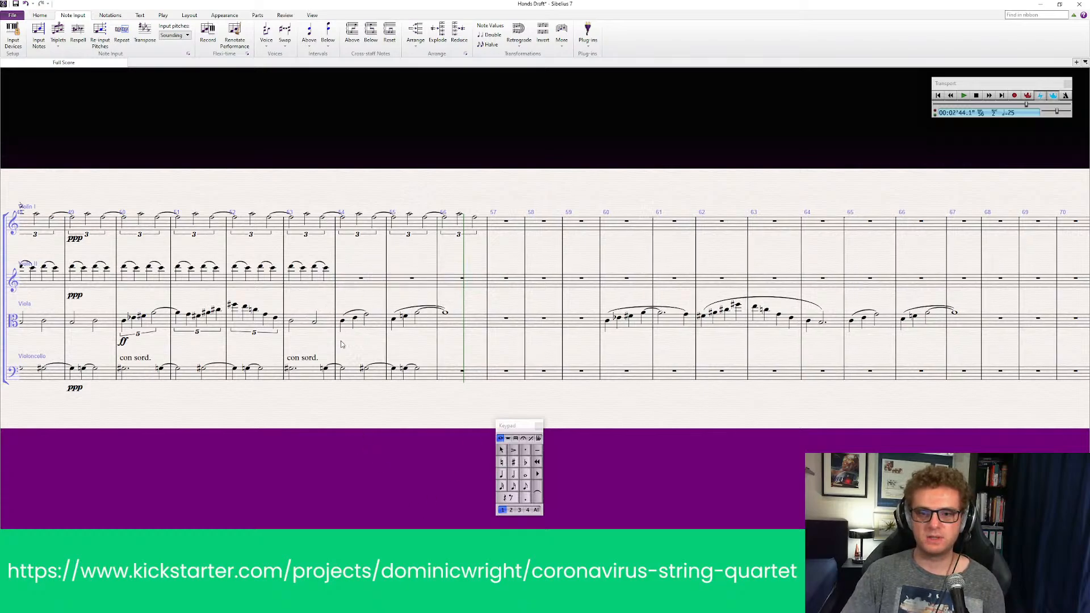
Step: Copy the three-note Viola figure of bar 54 into the Violin II staff in bar 54
click(374, 326)
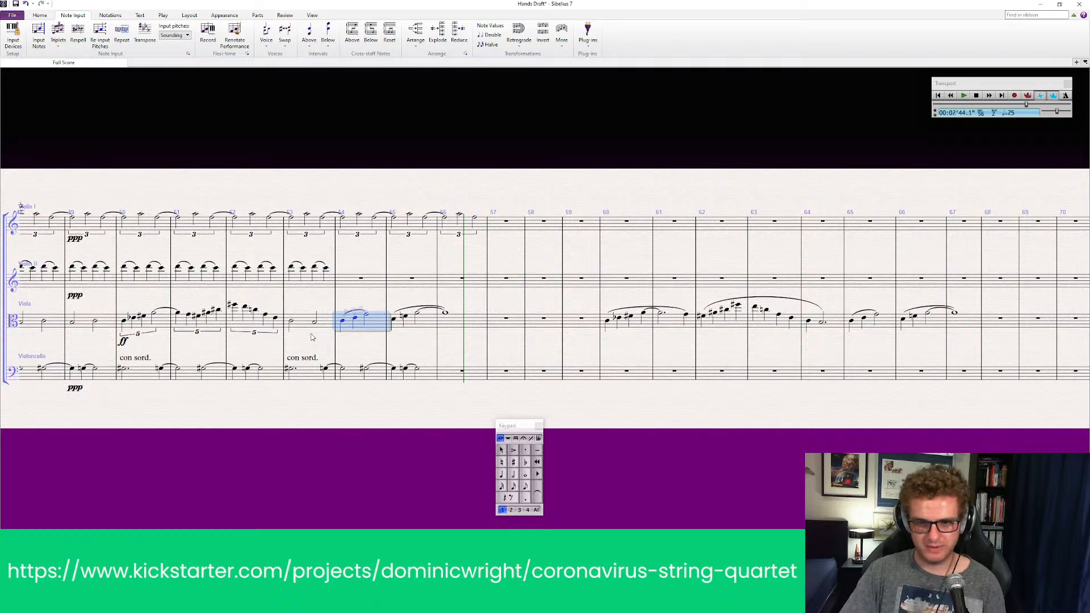
click(355, 319)
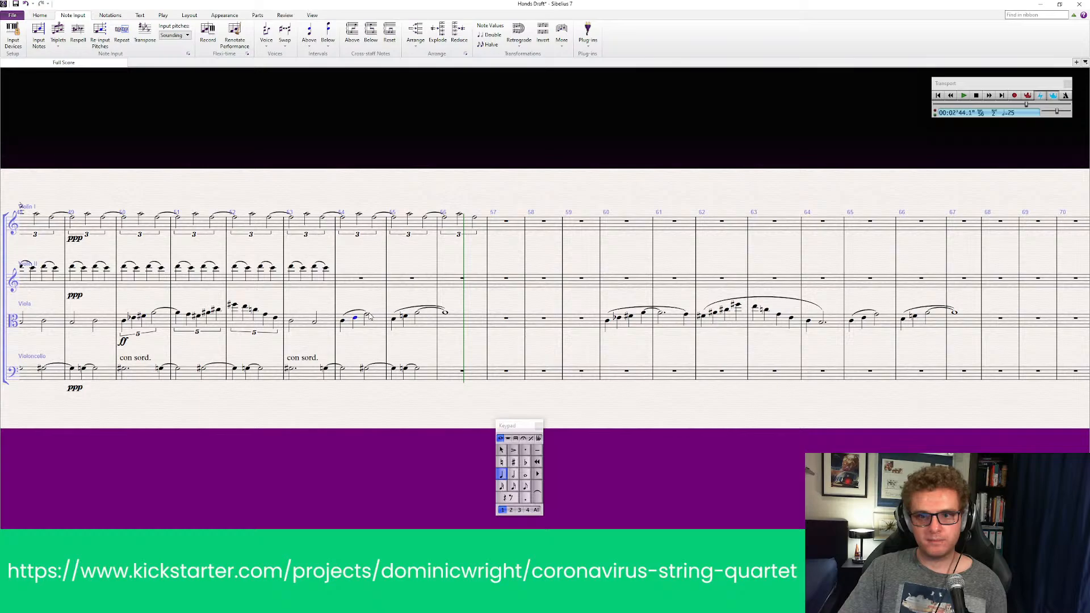
click(367, 315)
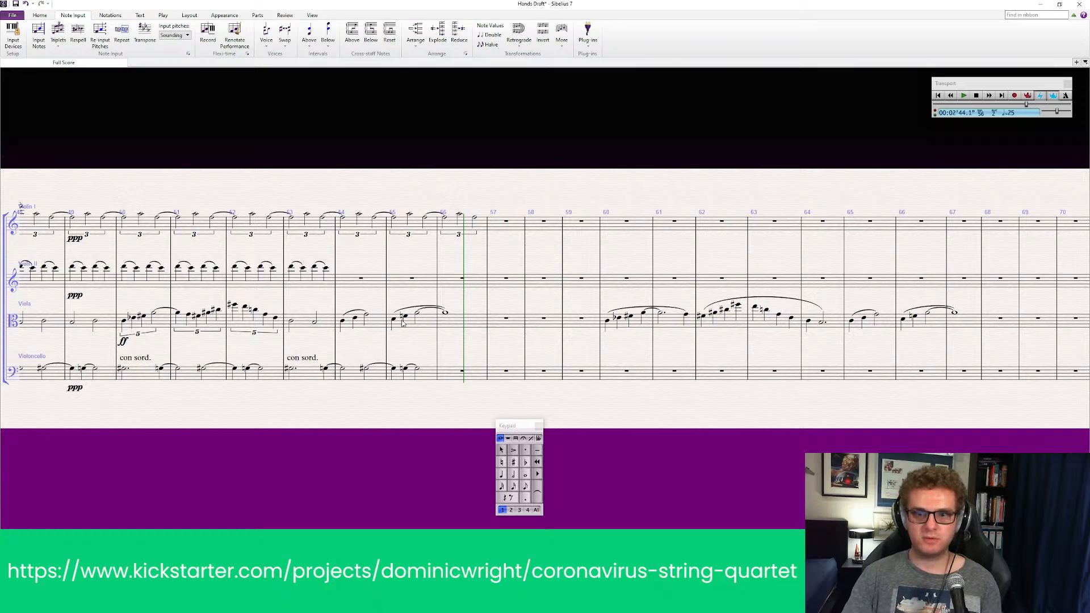
click(374, 324)
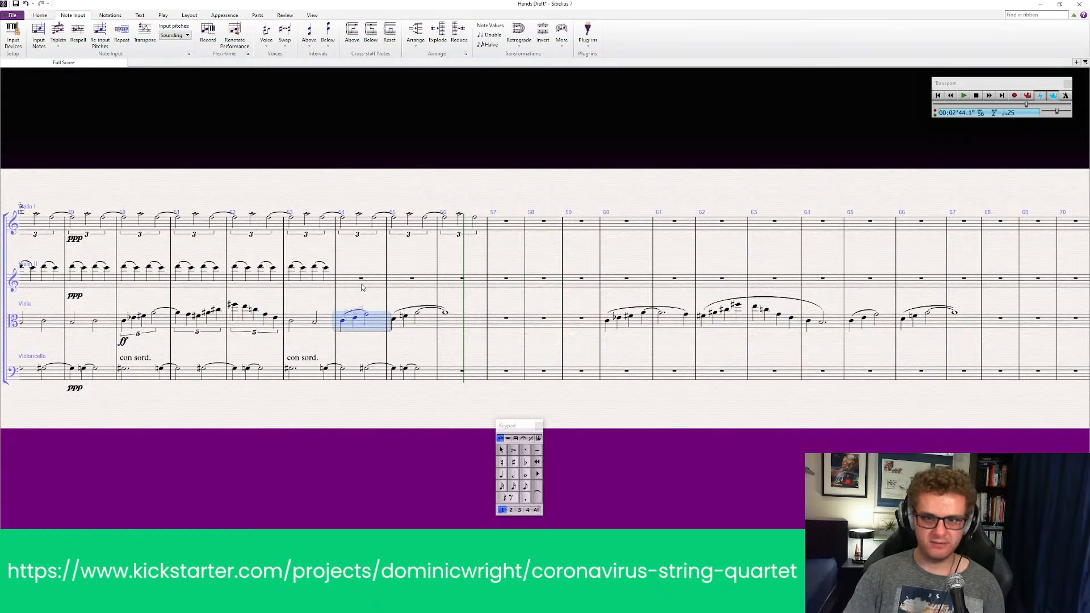
alt+click(379, 278)
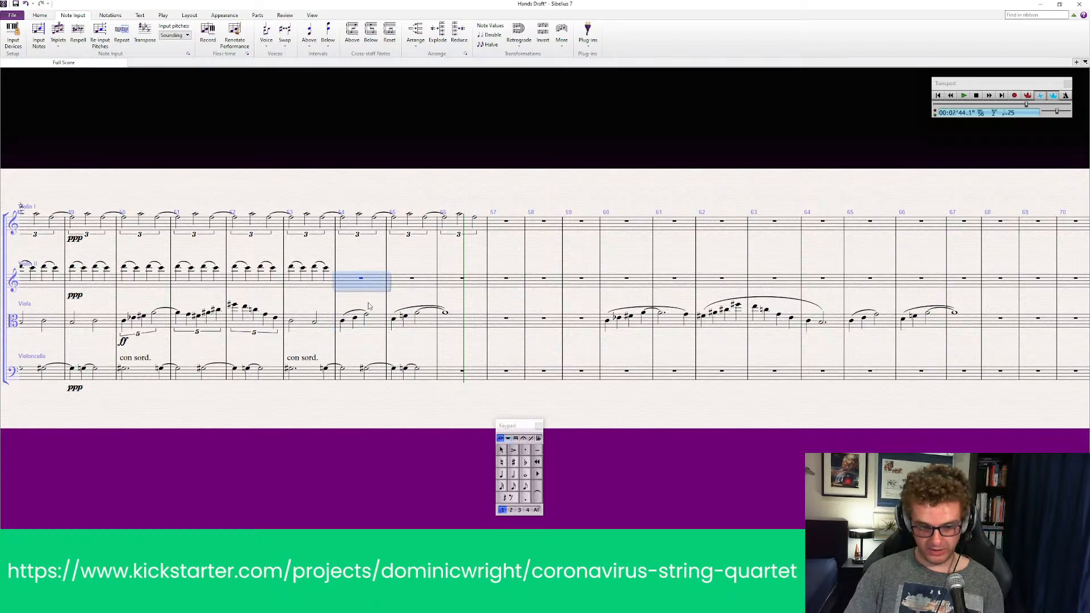
key(Up)
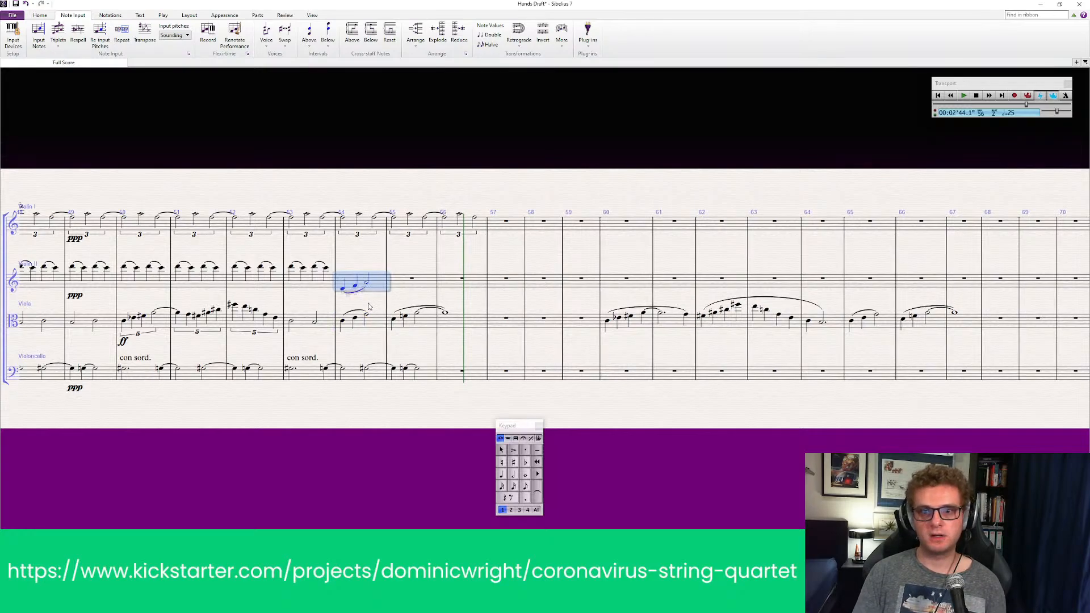
key(Escape)
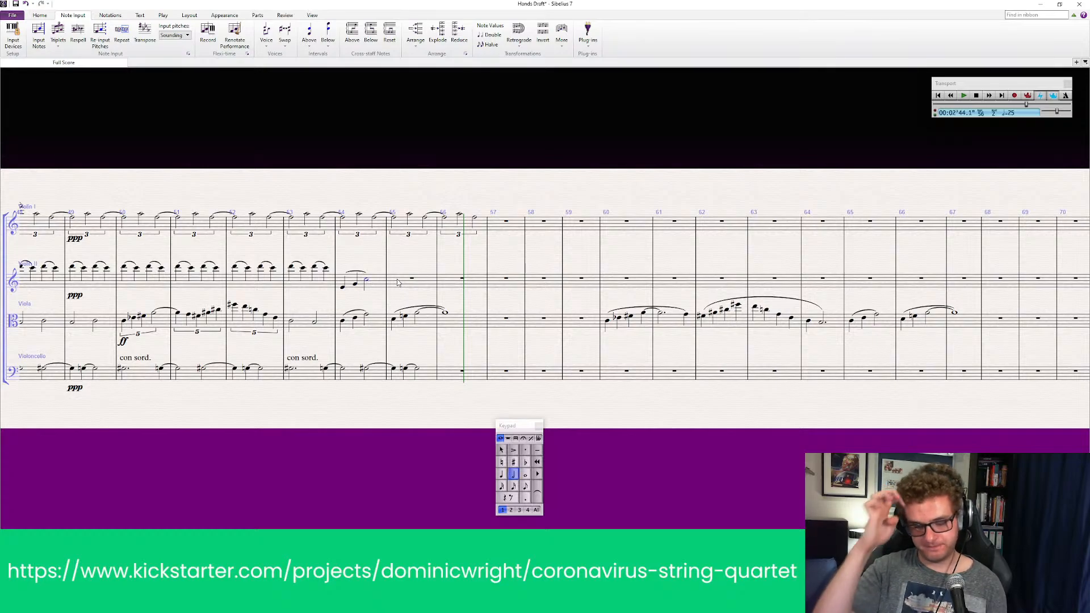
click(343, 287)
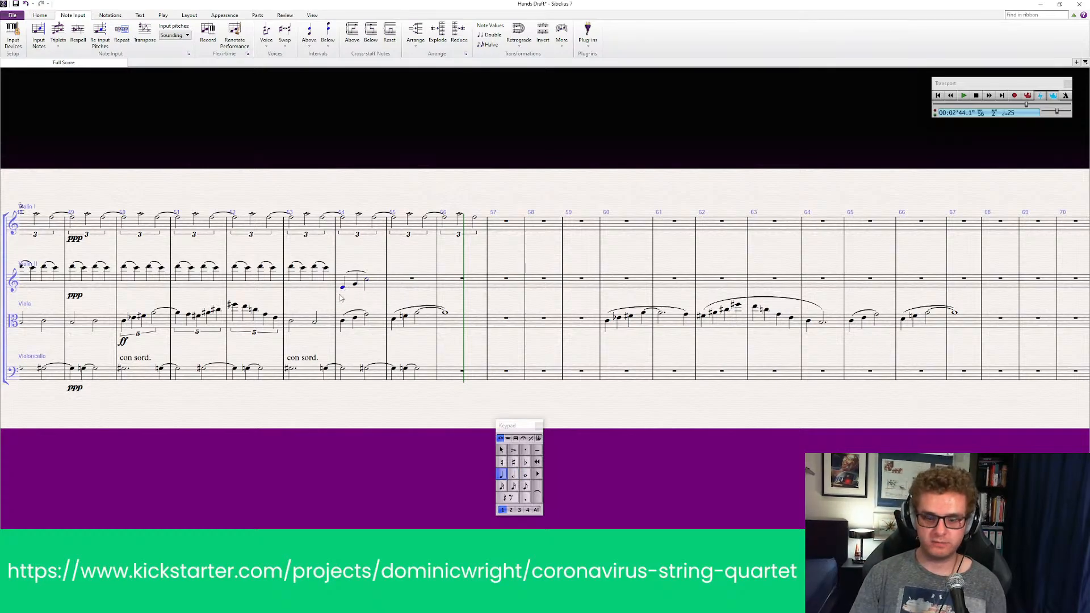
Step: Raise the first Violin II note in bar 54 above the other two notes of the figure
key(Up)
key(Up)
key(Up)
key(Up)
key(Escape)
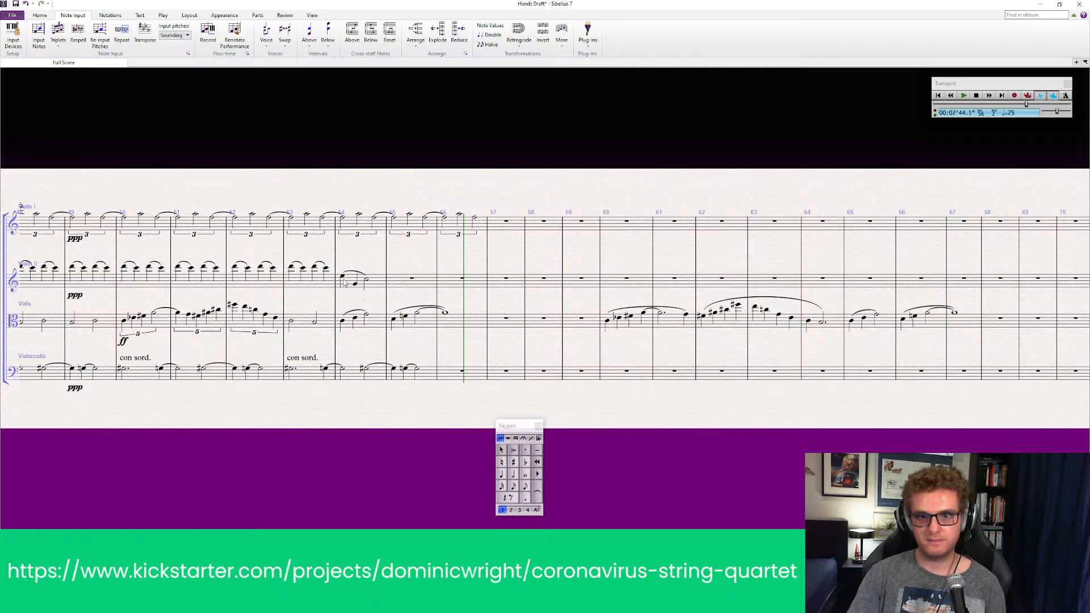
click(344, 282)
click(343, 279)
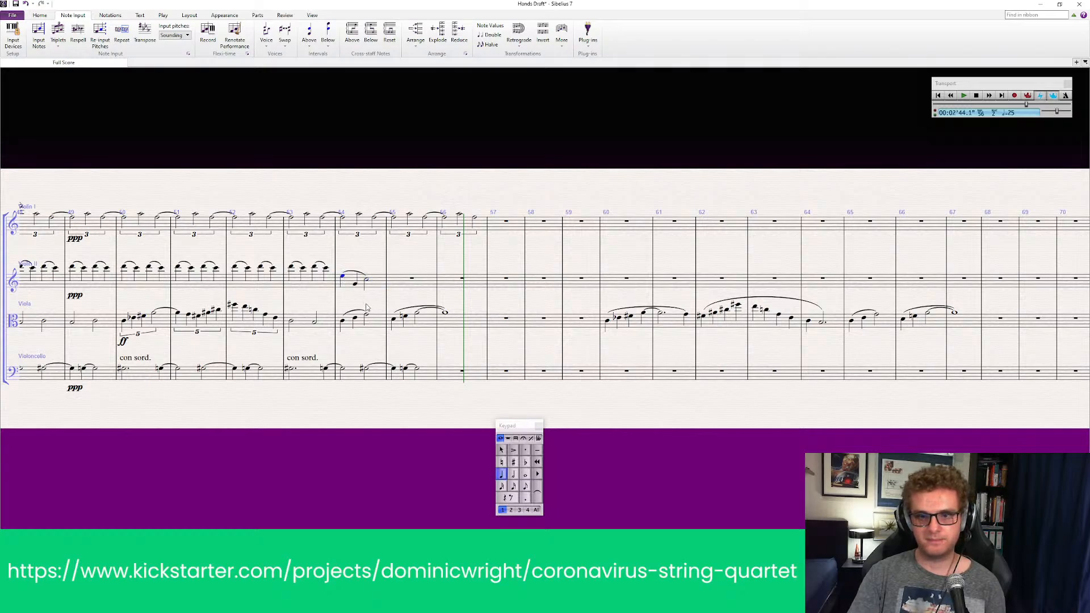
Step: Play from the Violin I triplet in bar 53 and stop in bar 55
click(322, 217)
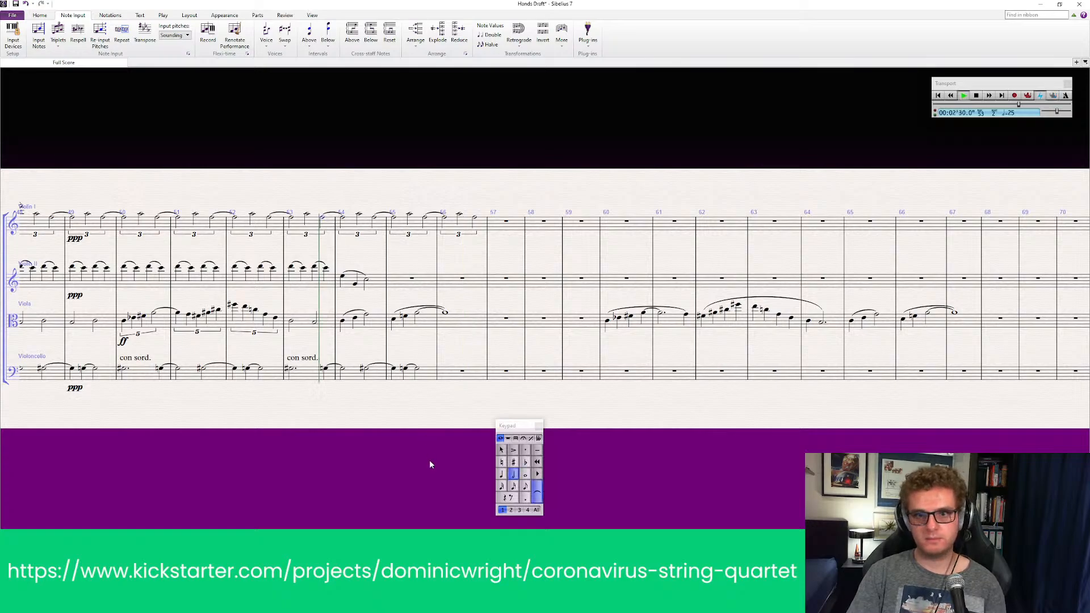
key(space)
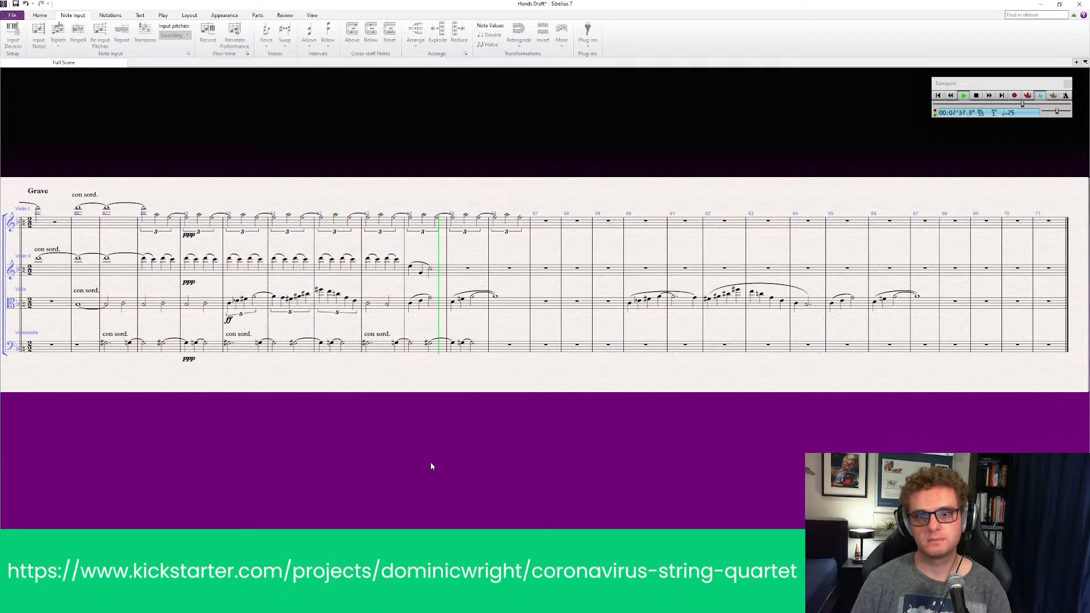
key(space)
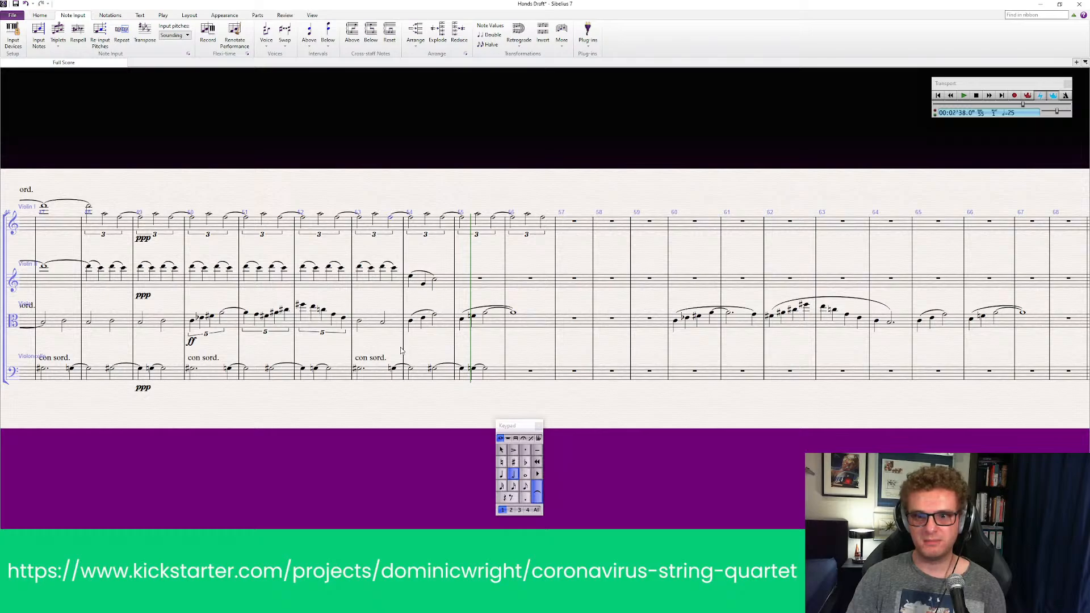
Step: Add an fff dynamic under the first Violin II note in bar 54 and replay the passage into bar 55
key(Escape)
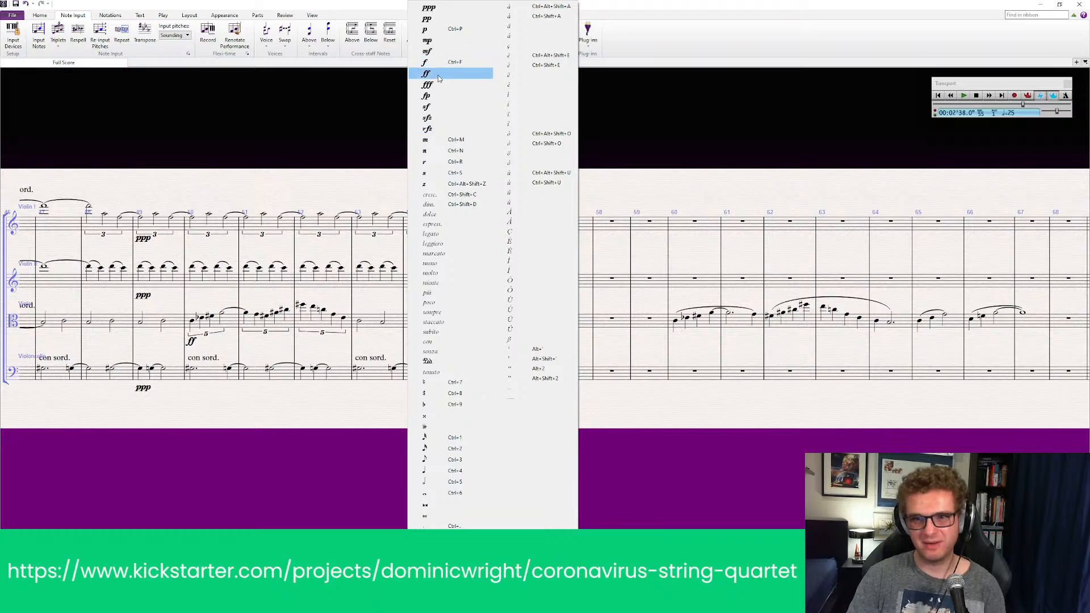
click(427, 84)
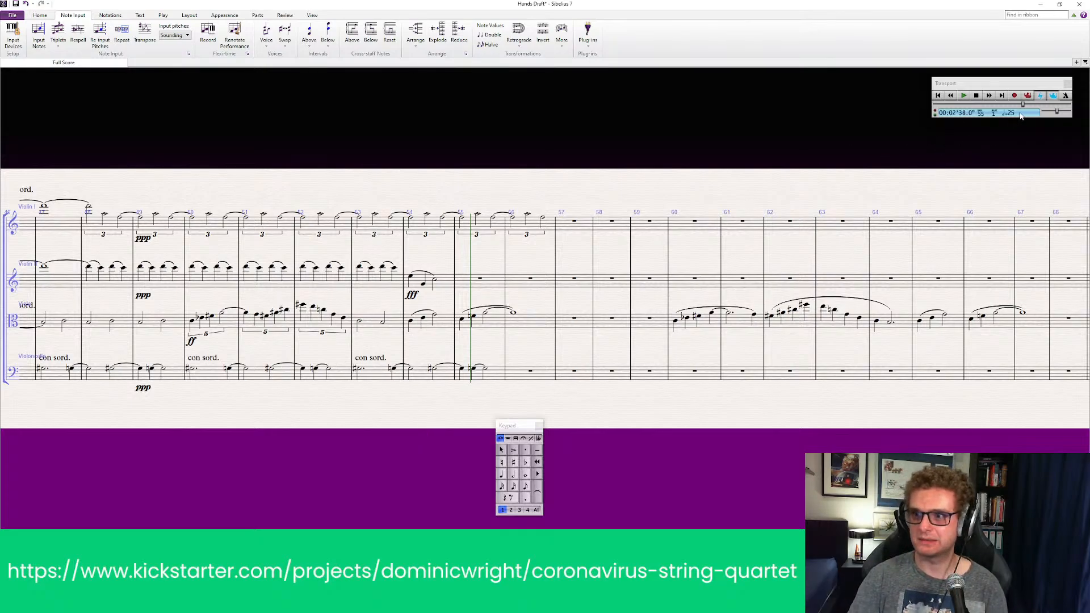
drag(1028, 105, 1014, 104)
click(965, 97)
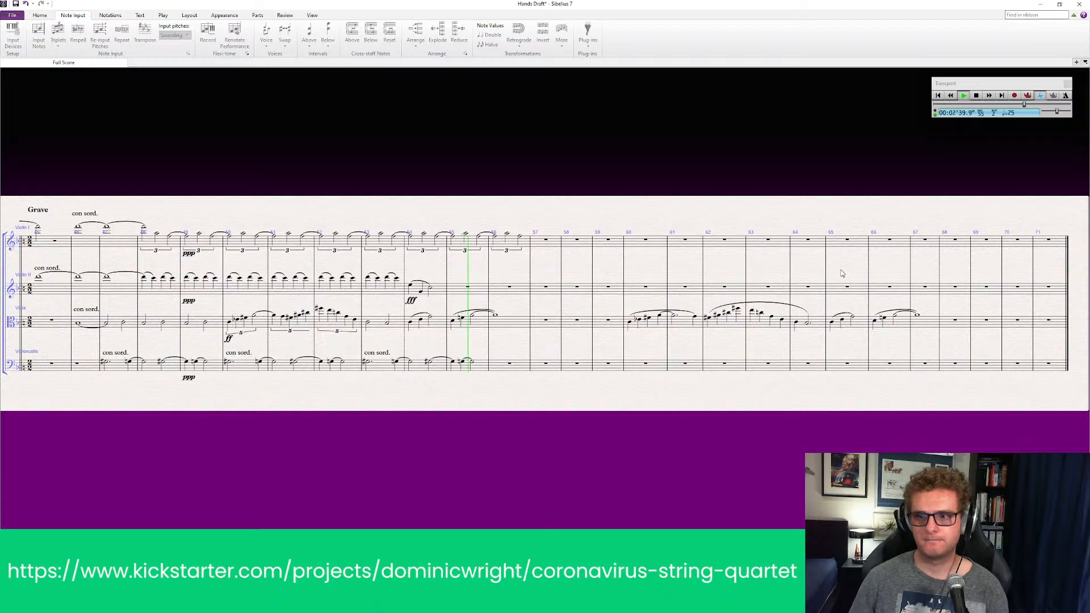
key(space)
key(ctrl+equal)
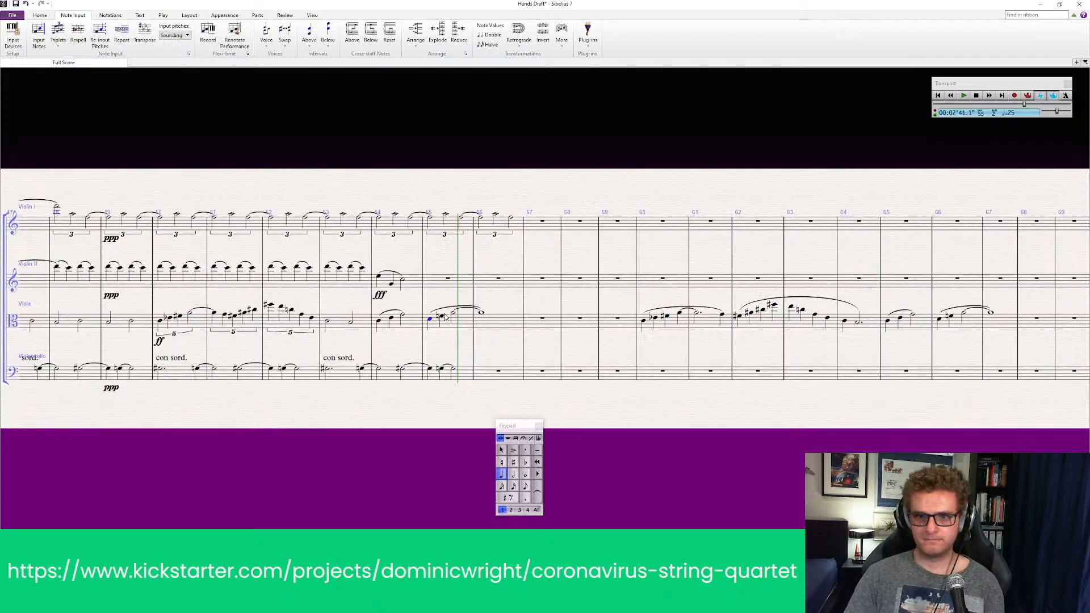
Step: Enter two rising quarter notes followed by a higher half note in the Violin II staff in bar 55
click(454, 314)
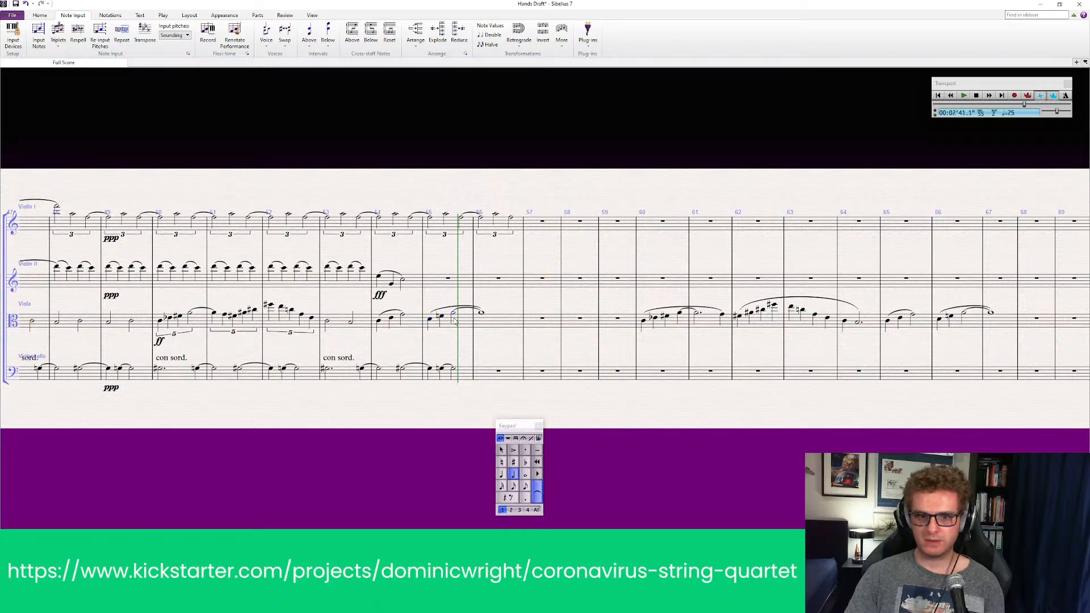
key(Escape)
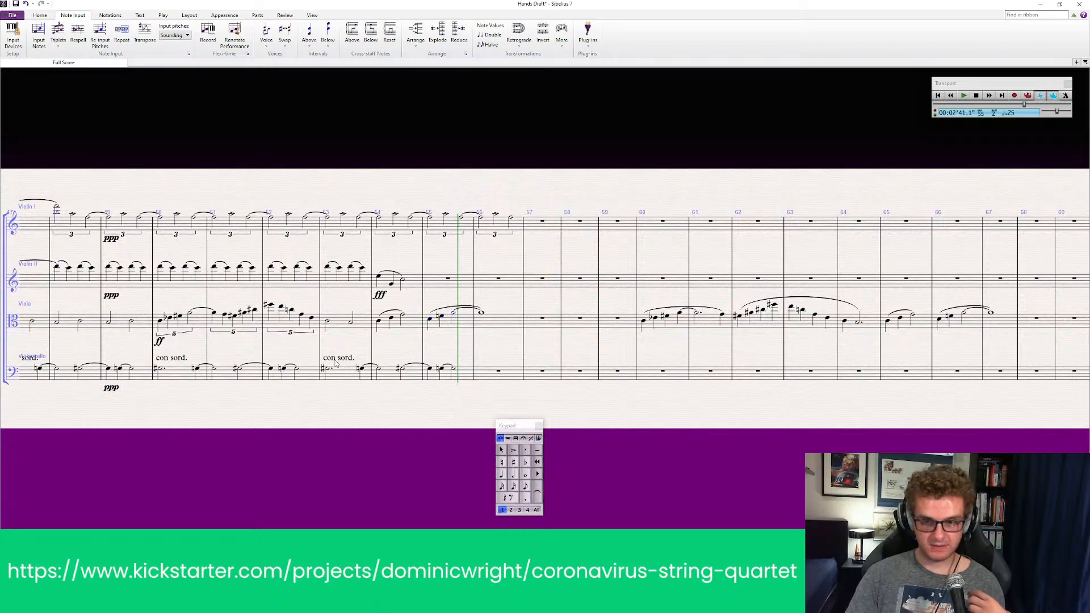
click(501, 474)
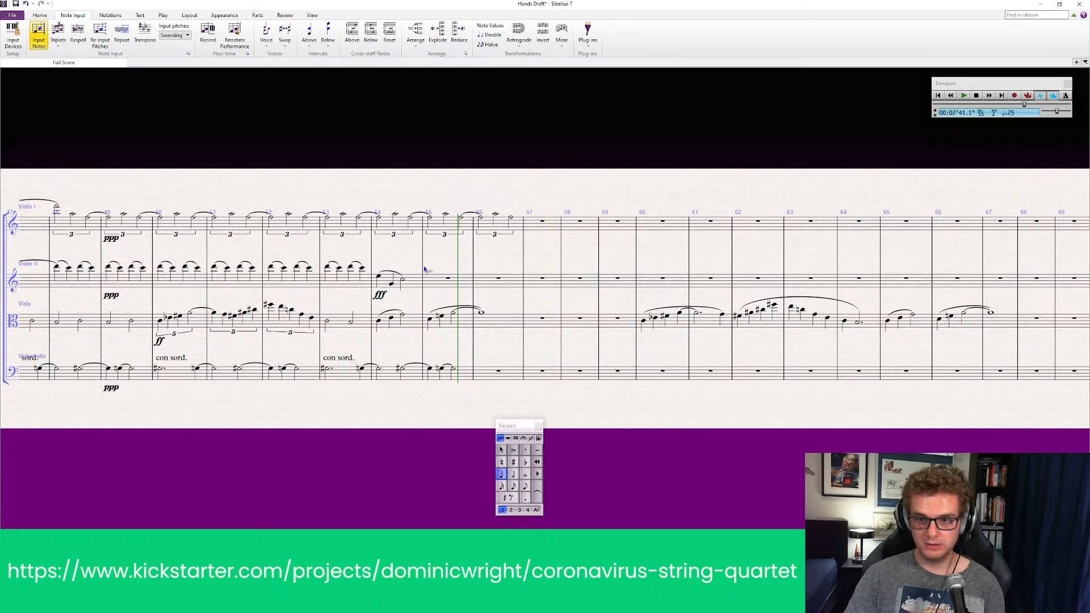
click(429, 287)
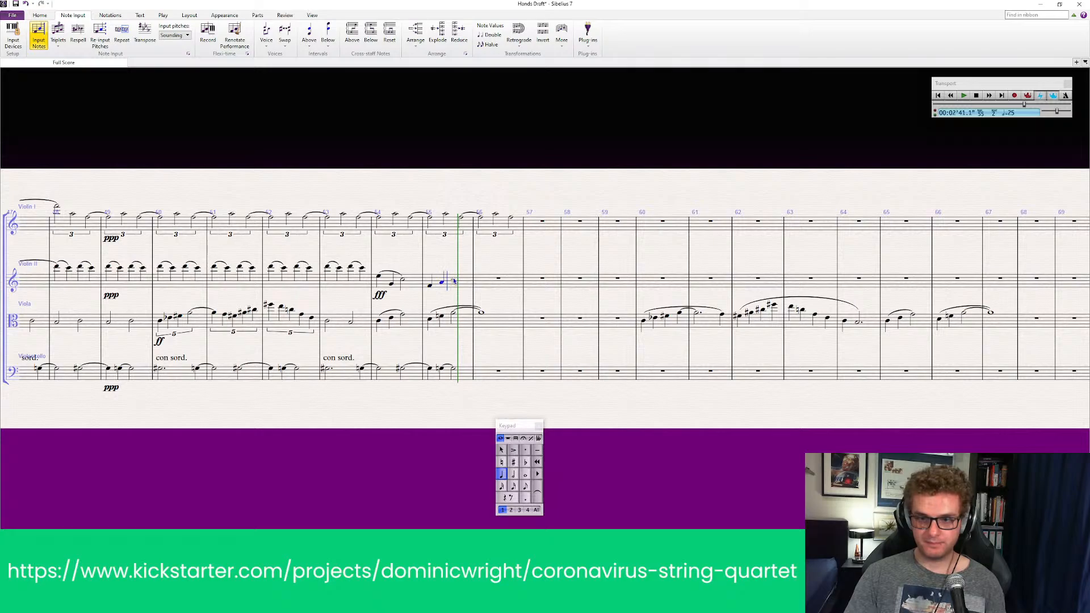
click(457, 278)
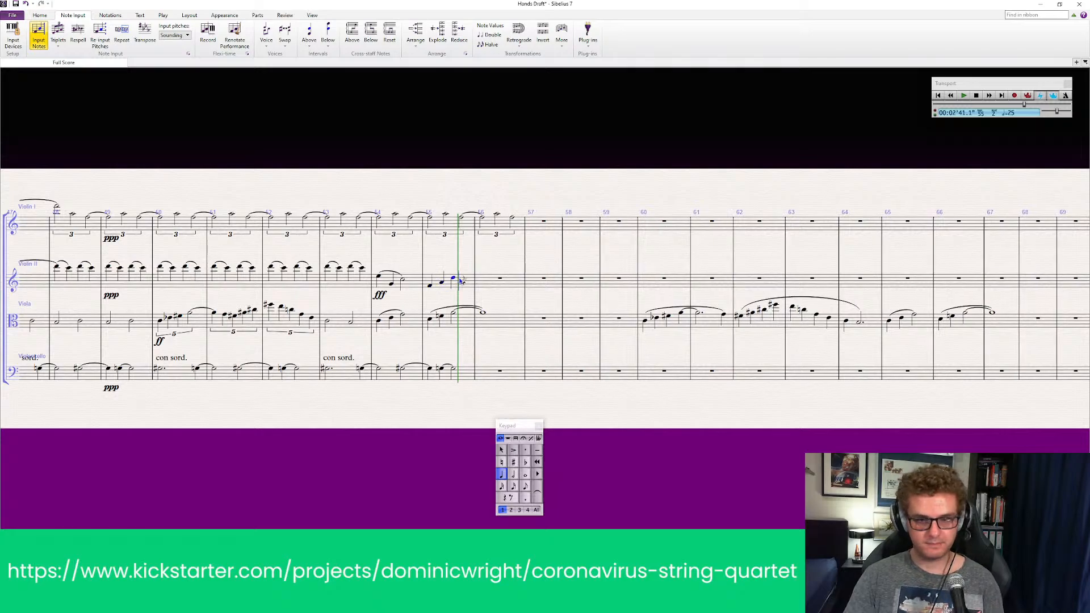
key(Escape)
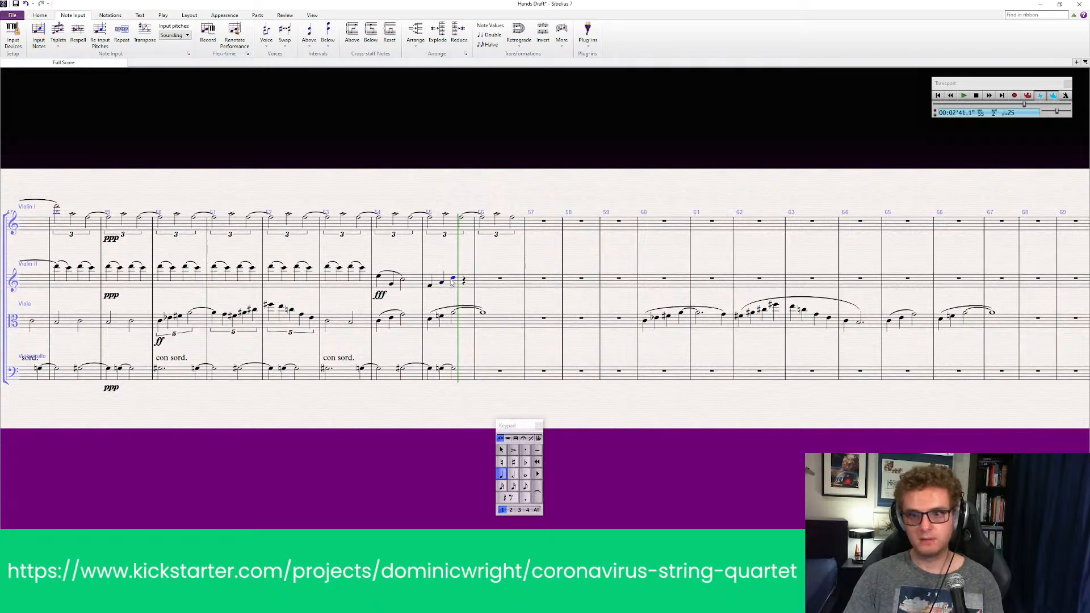
click(514, 476)
Step: Add a whole note to Violin II in bar 56 and tie the half note of bar 55 to it
click(526, 474)
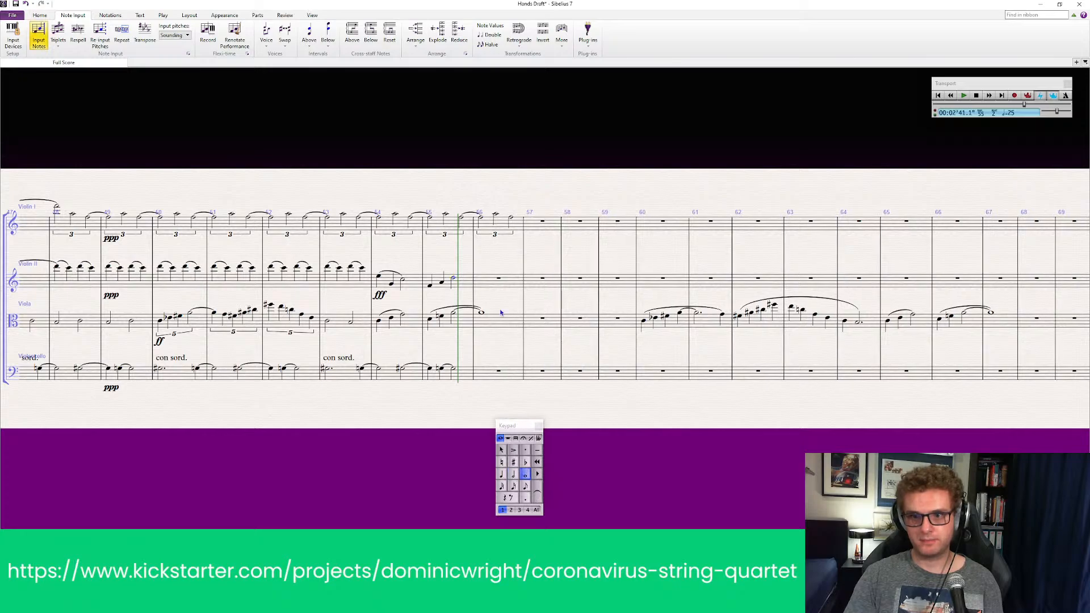
click(482, 279)
key(Escape)
click(458, 281)
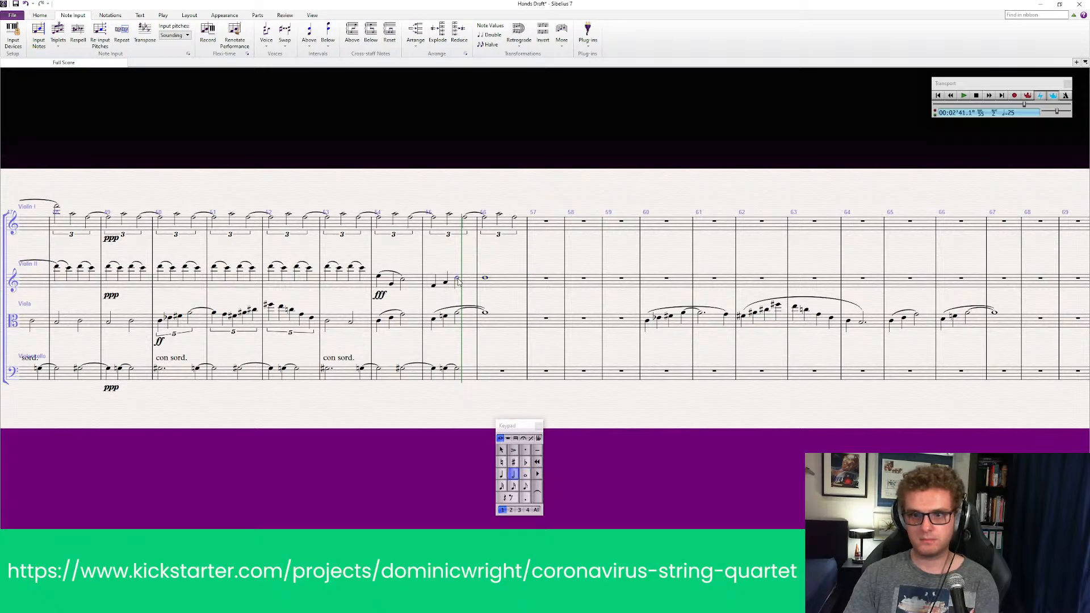
key(Return)
Step: Slur the Violin II notes across bars 55 and 56, and play the passage from bar 53 through bar 56
click(430, 287)
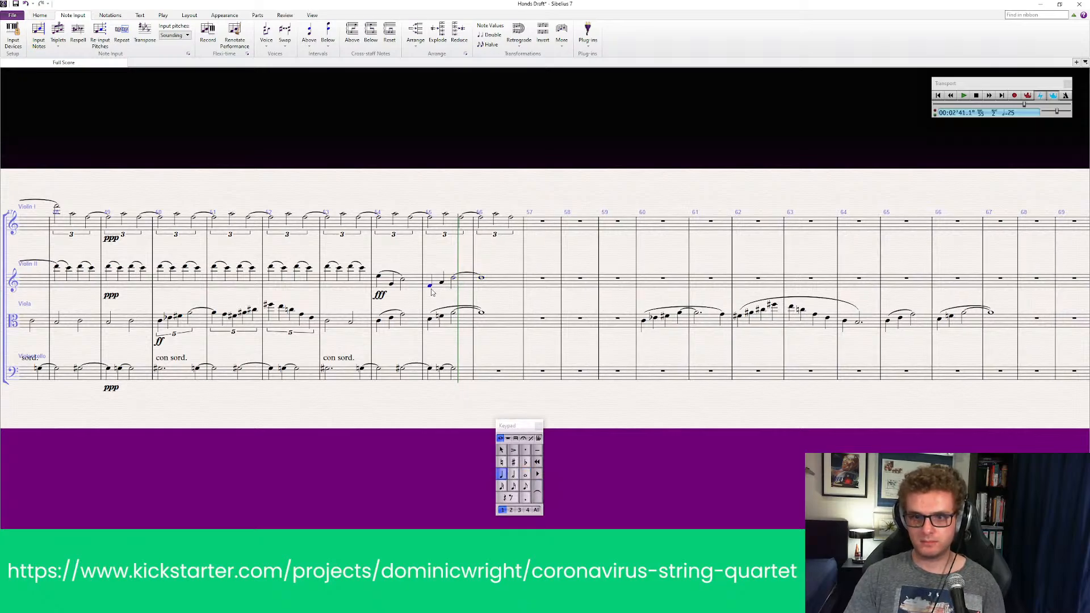
shift+click(482, 278)
shift+click(486, 285)
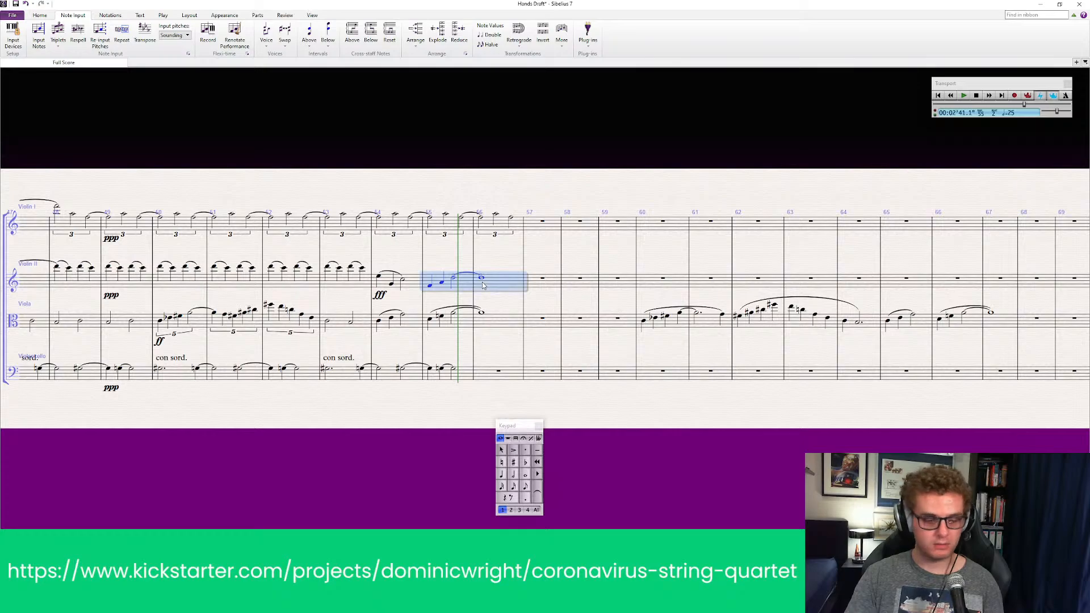
key(s)
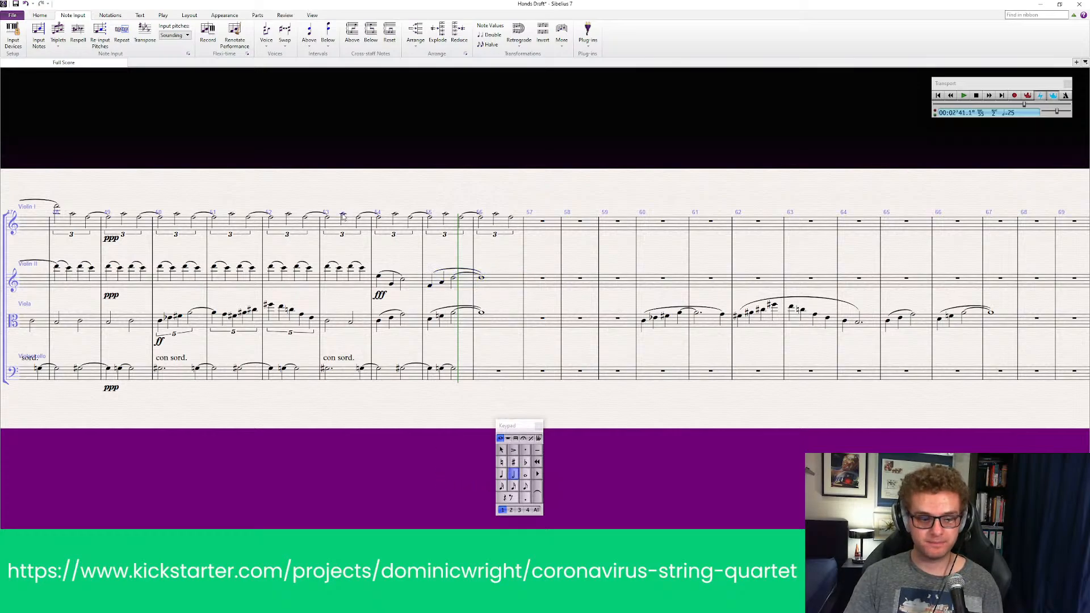
key(p)
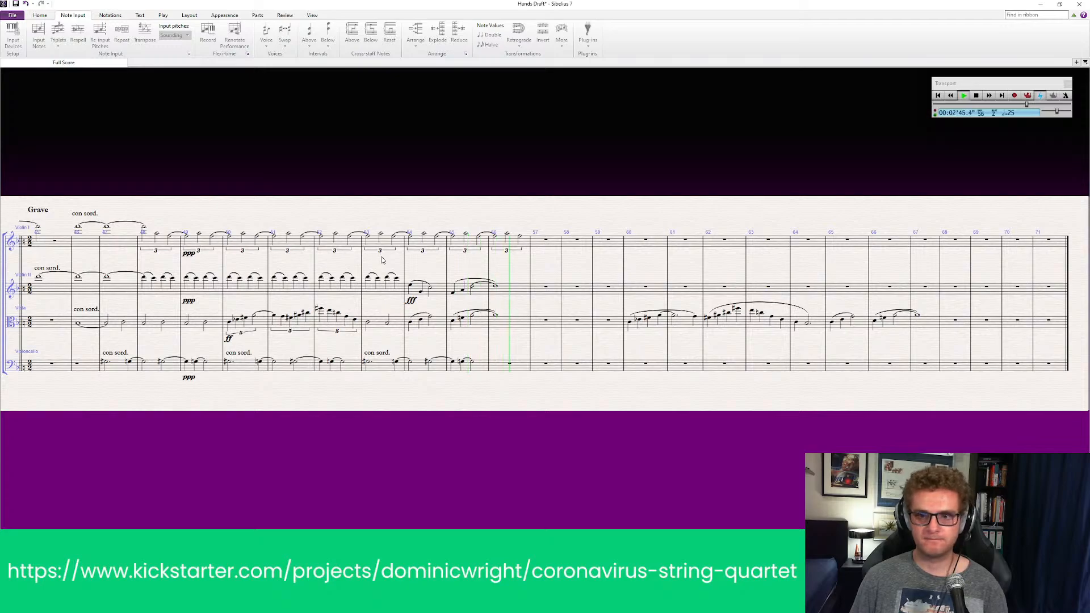
key(space)
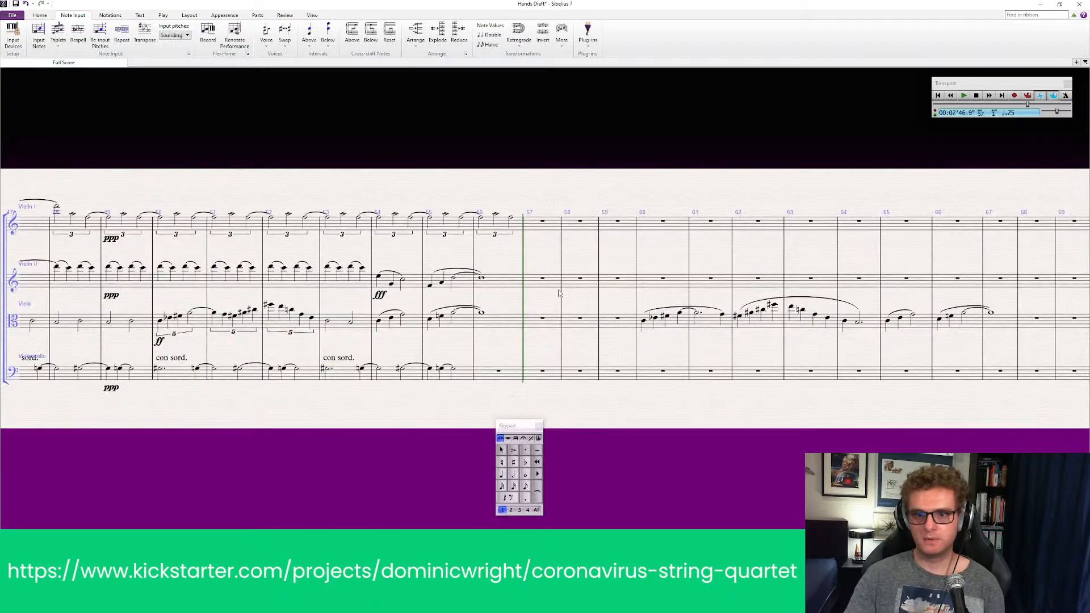
Step: Copy the Violoncello passage of bars 53 to 55 to start at bar 56 and delete the copied con sord. marking
click(369, 372)
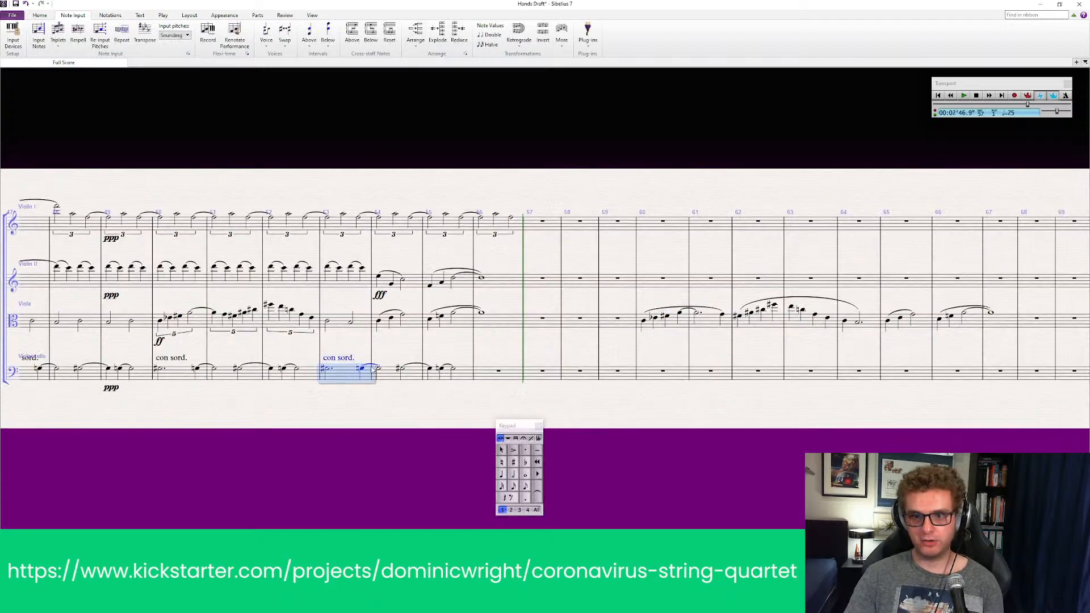
shift+click(462, 375)
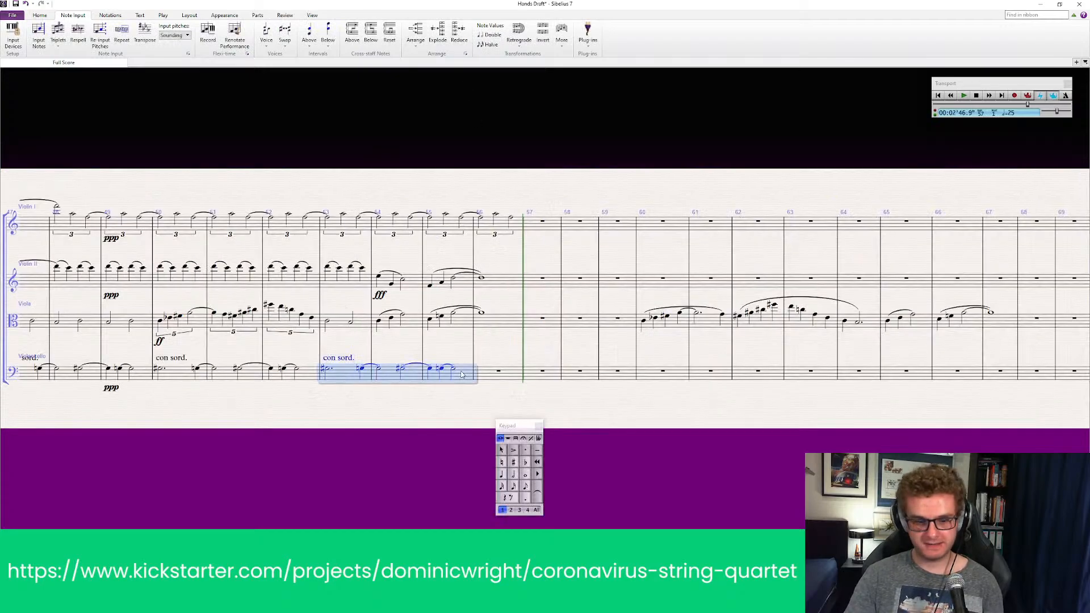
alt+click(494, 379)
click(494, 358)
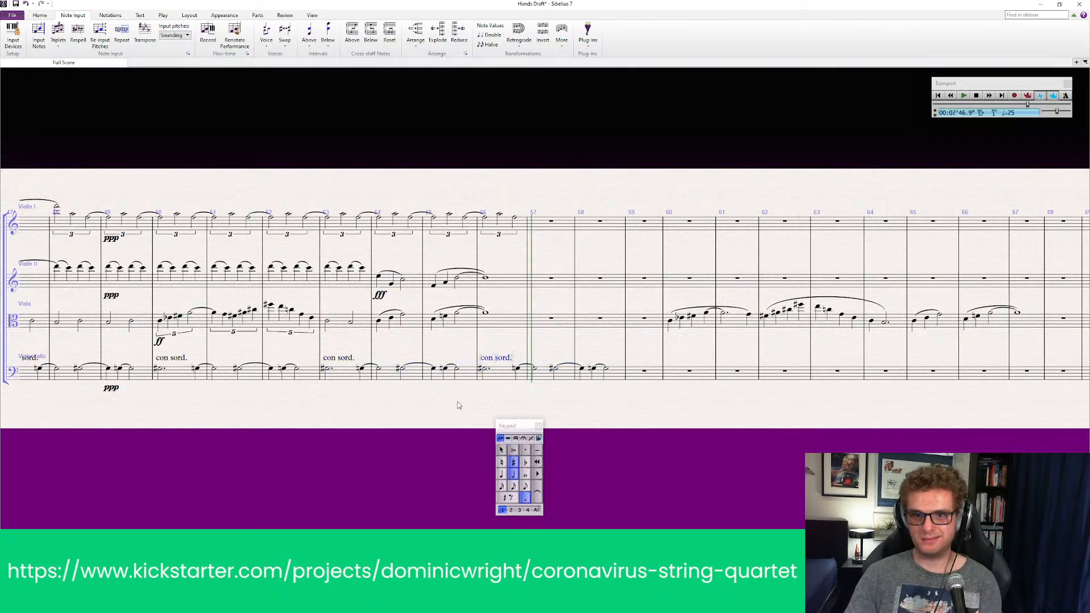
key(Delete)
Step: Save the score
drag(394, 441, 494, 394)
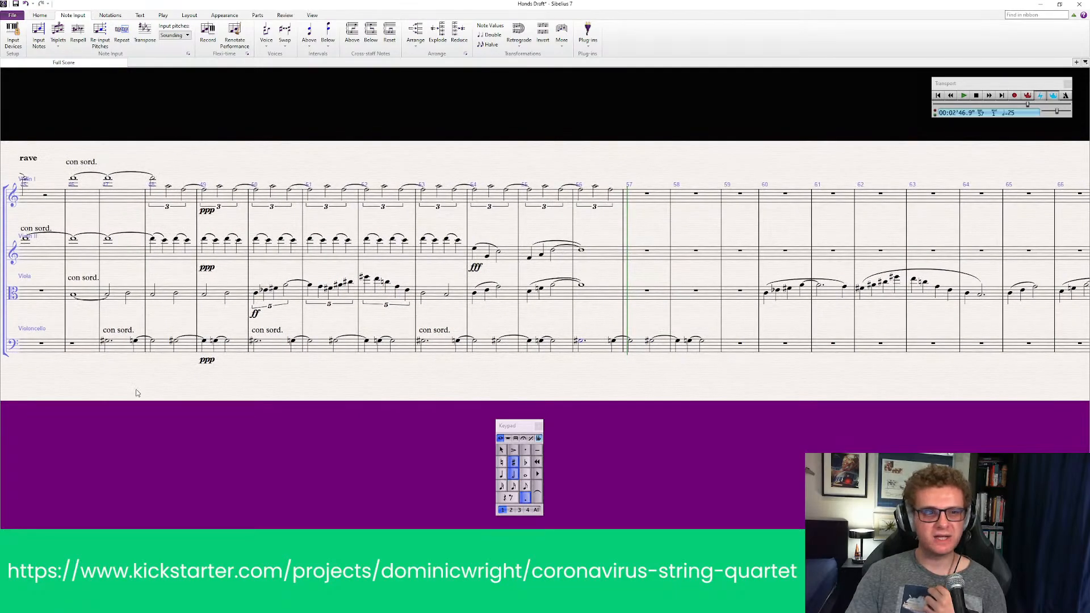
drag(404, 420, 587, 380)
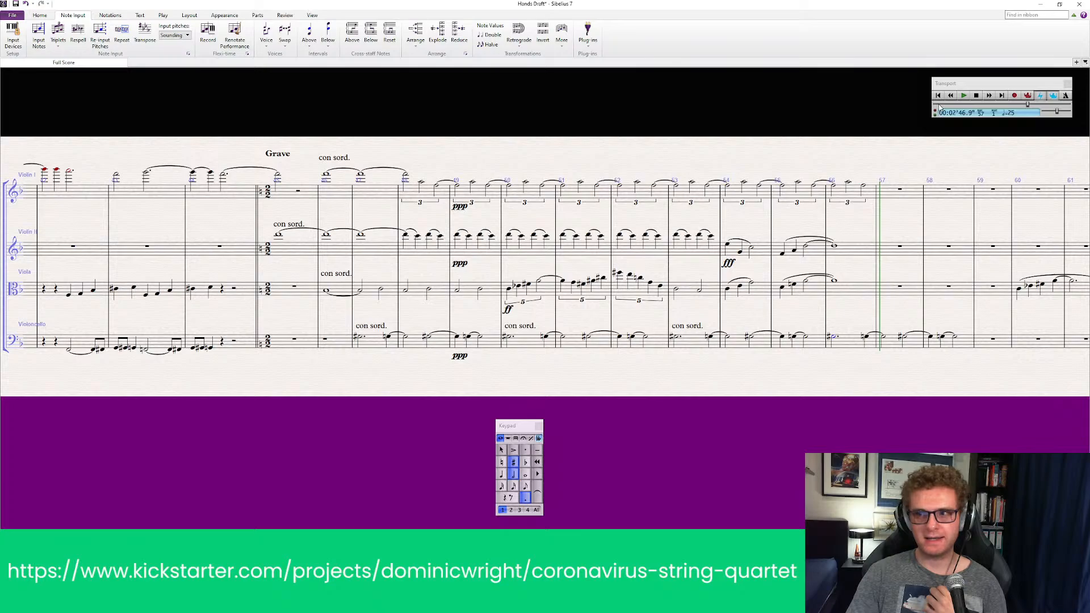
key(ctrl+s)
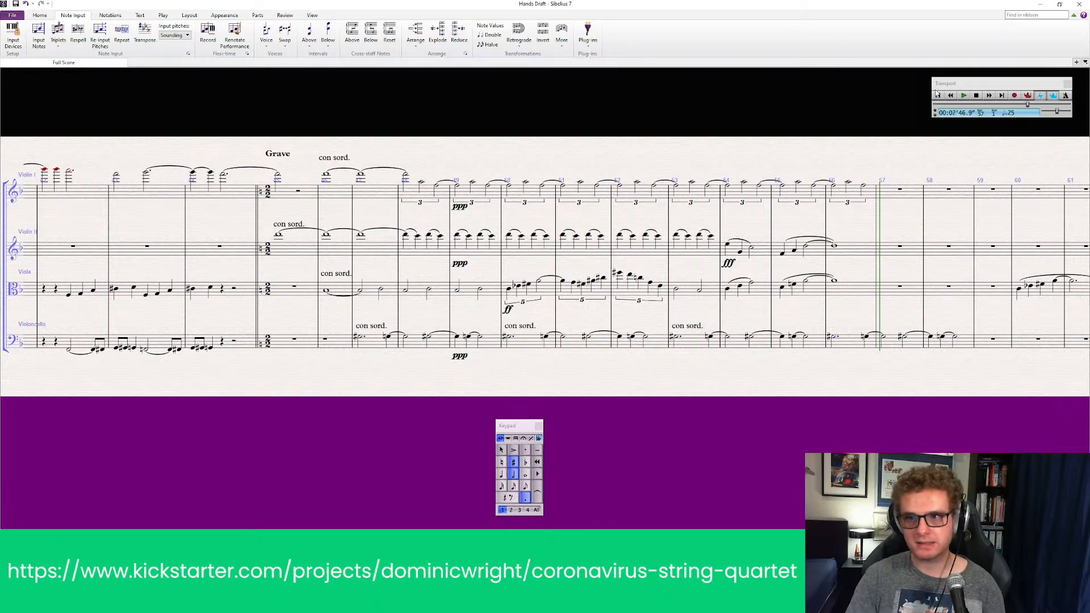
Step: Play the piece from the very beginning and stop in bar 25
click(938, 96)
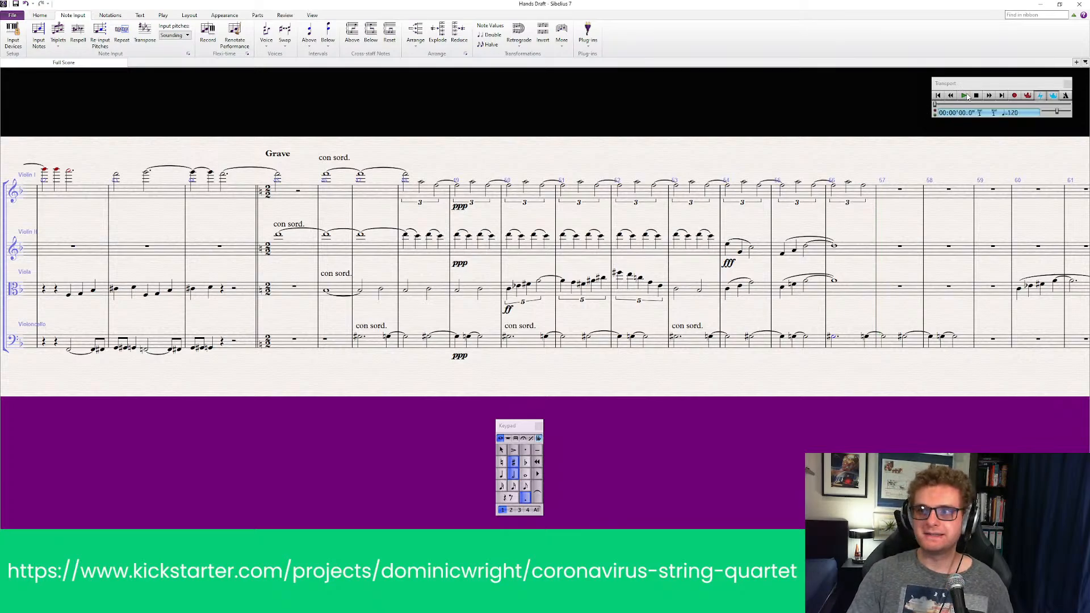
click(964, 96)
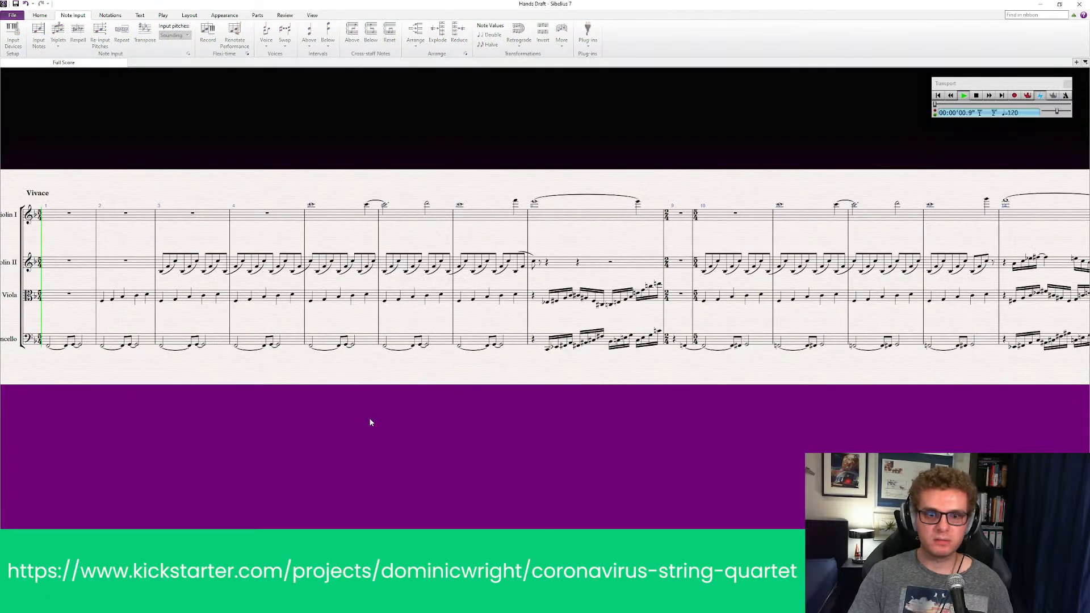
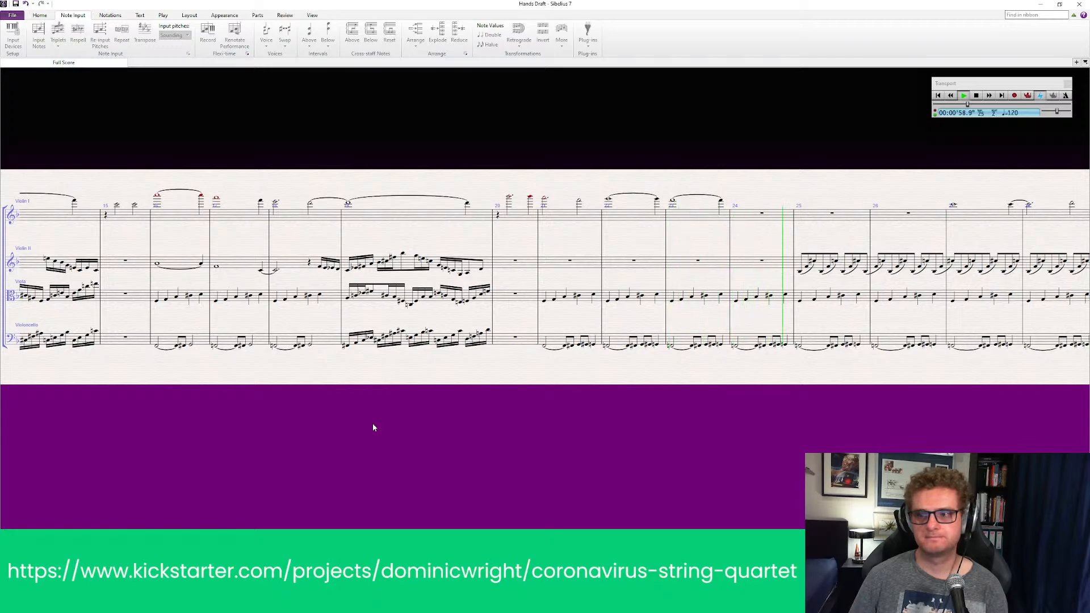
click(373, 425)
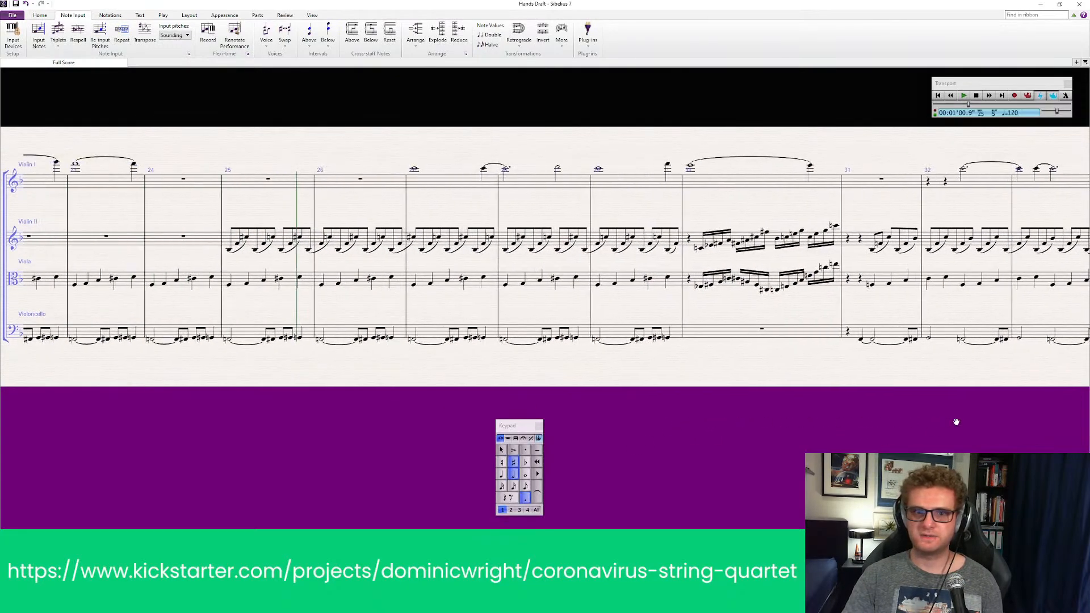
Step: Delete one of the two adjacent bars at 25 and 26 where Violin I rests, and resume playback until the Grave begins
ctrl+click(342, 189)
key(Delete)
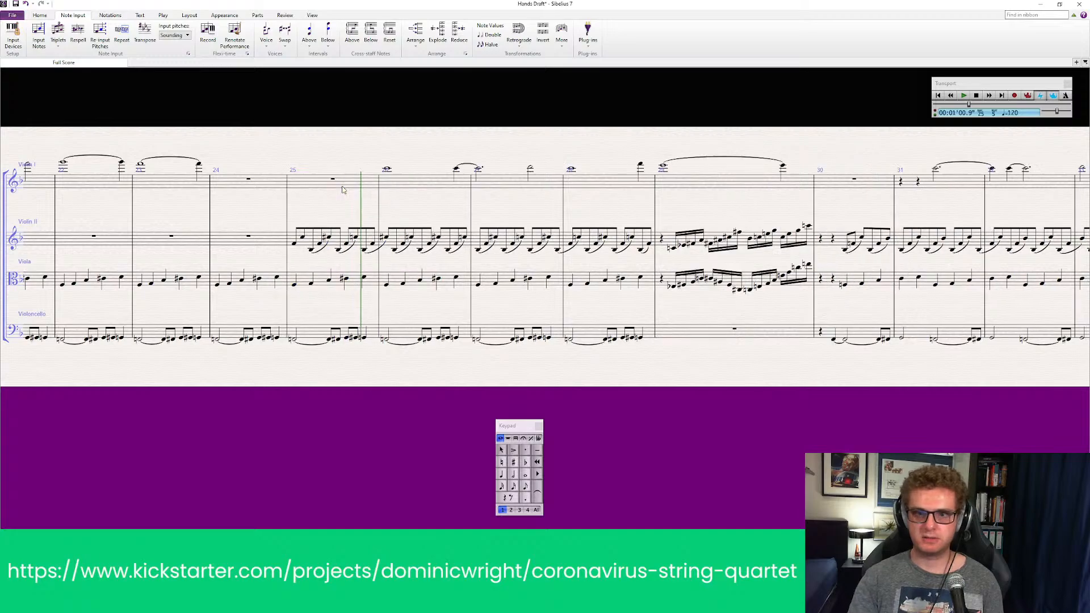
key(space)
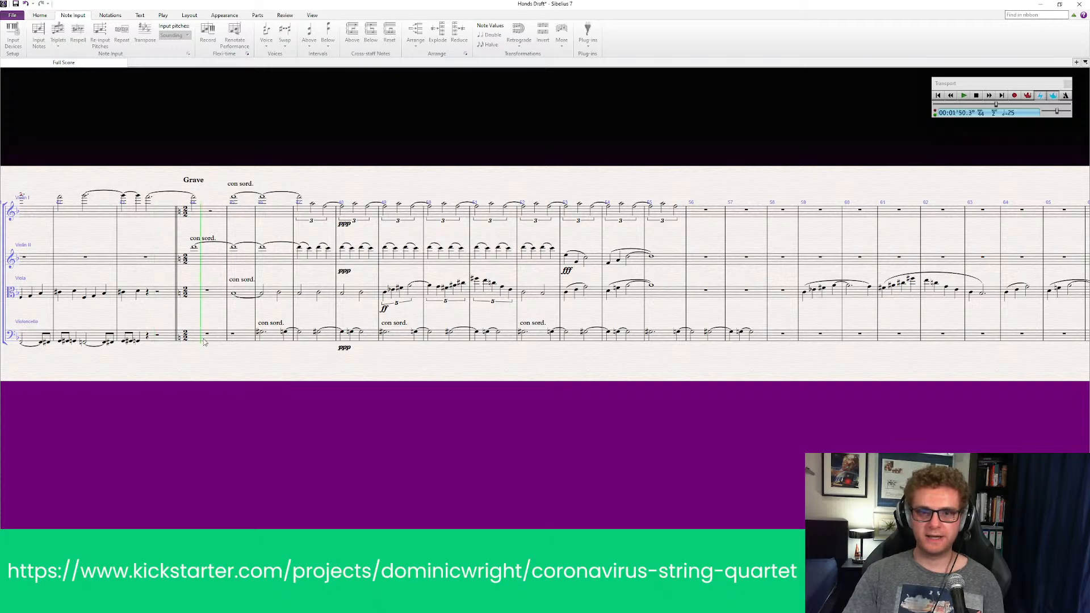
key(space)
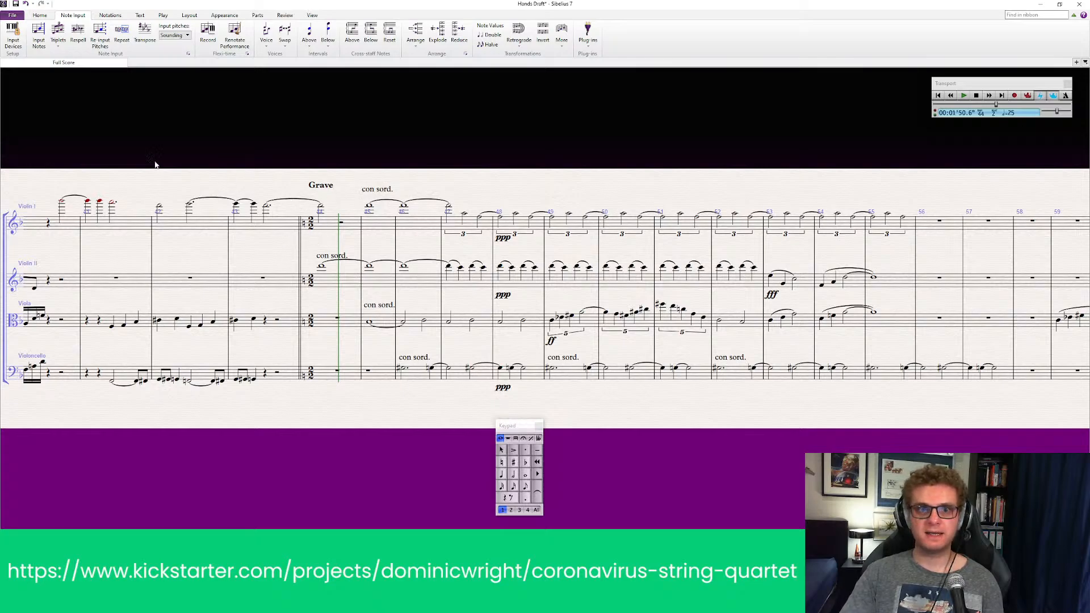
Step: Insert a single empty bar at the start of the Grave section and move the time signature in front of it
click(122, 15)
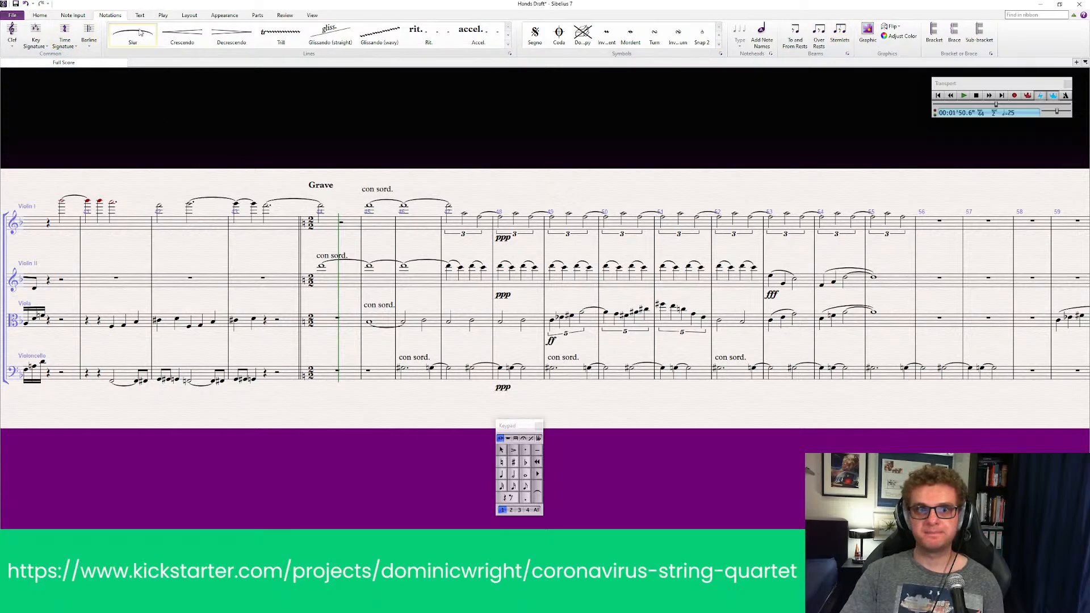
click(163, 17)
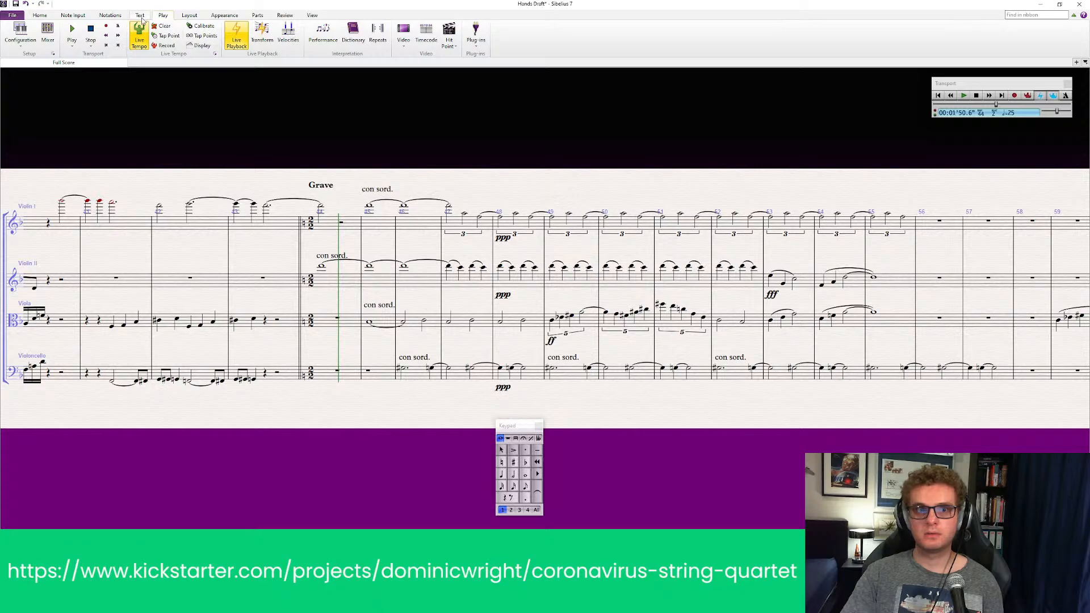
click(141, 16)
click(111, 15)
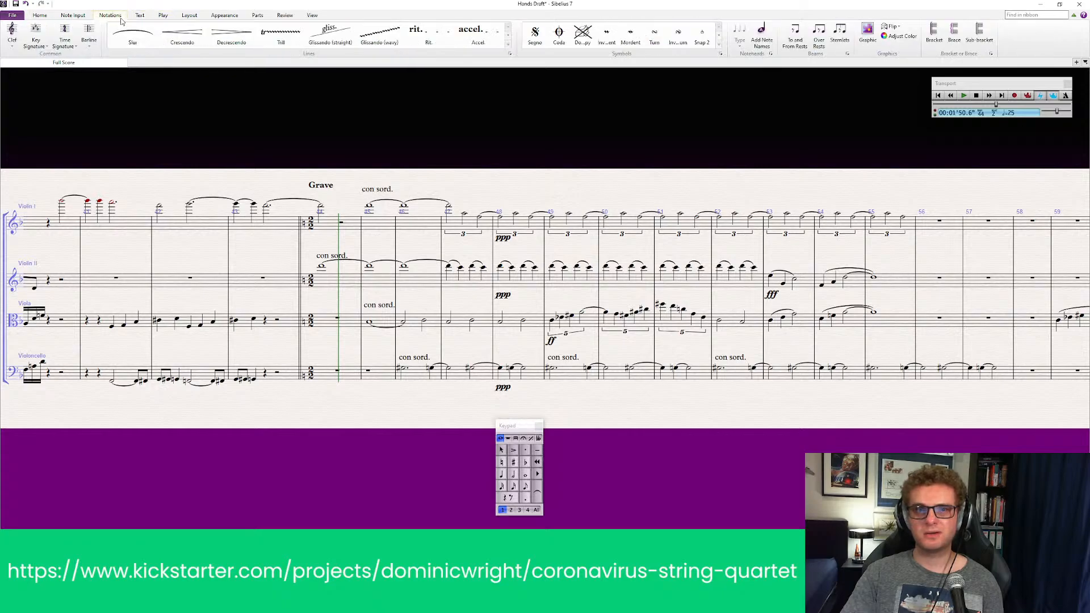
click(38, 16)
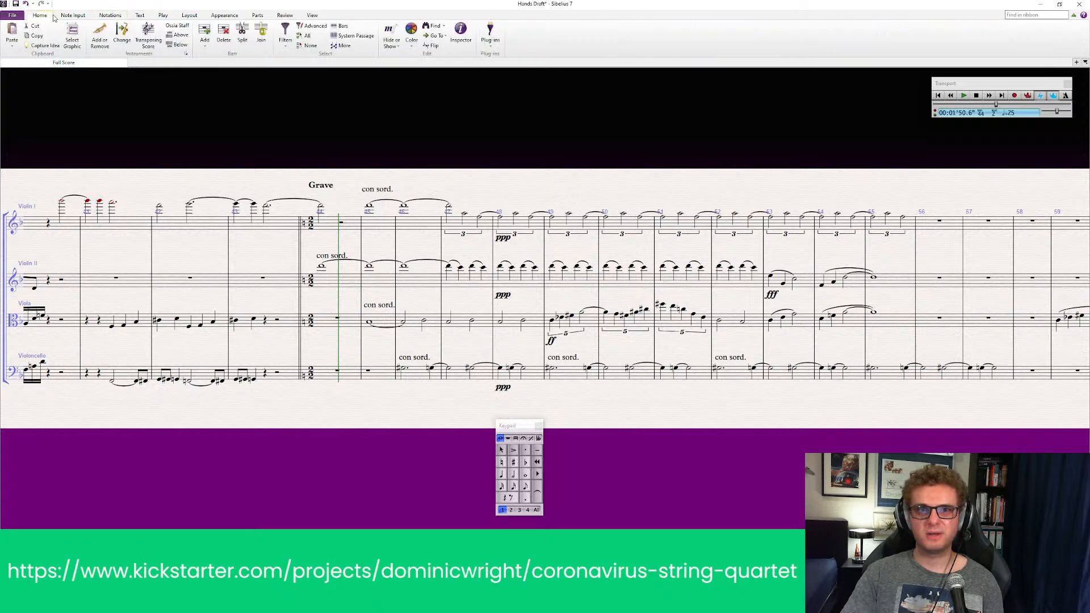
click(205, 45)
click(235, 65)
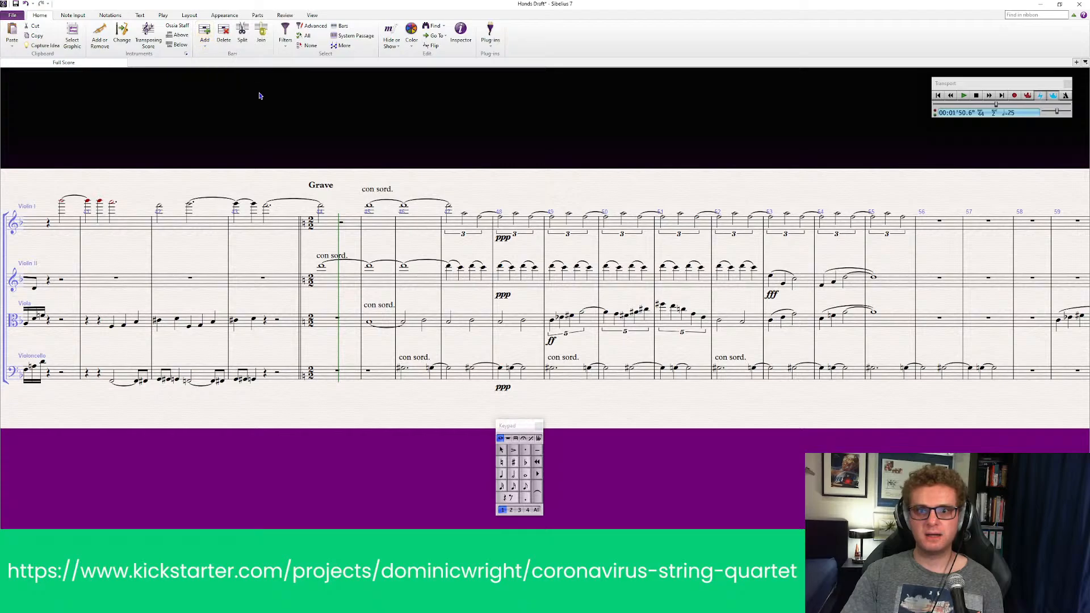
click(316, 225)
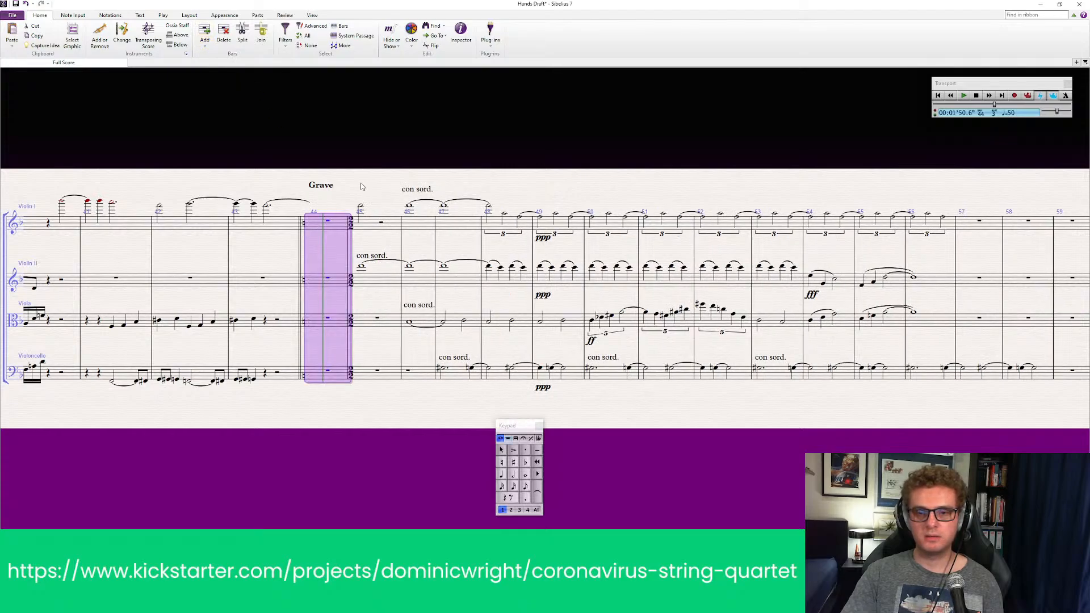
drag(351, 225, 311, 227)
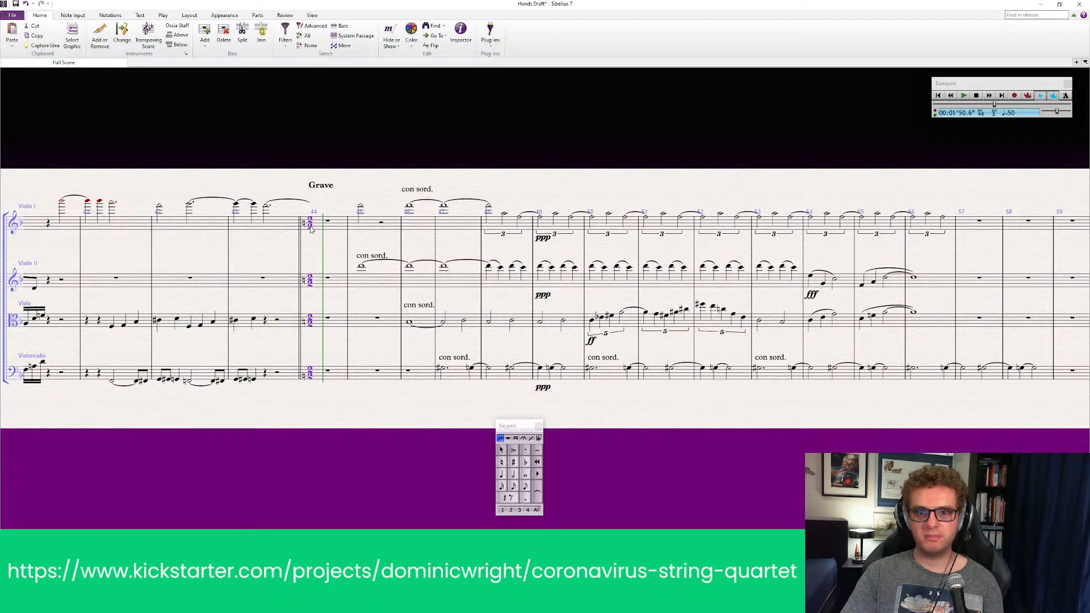
key(Escape)
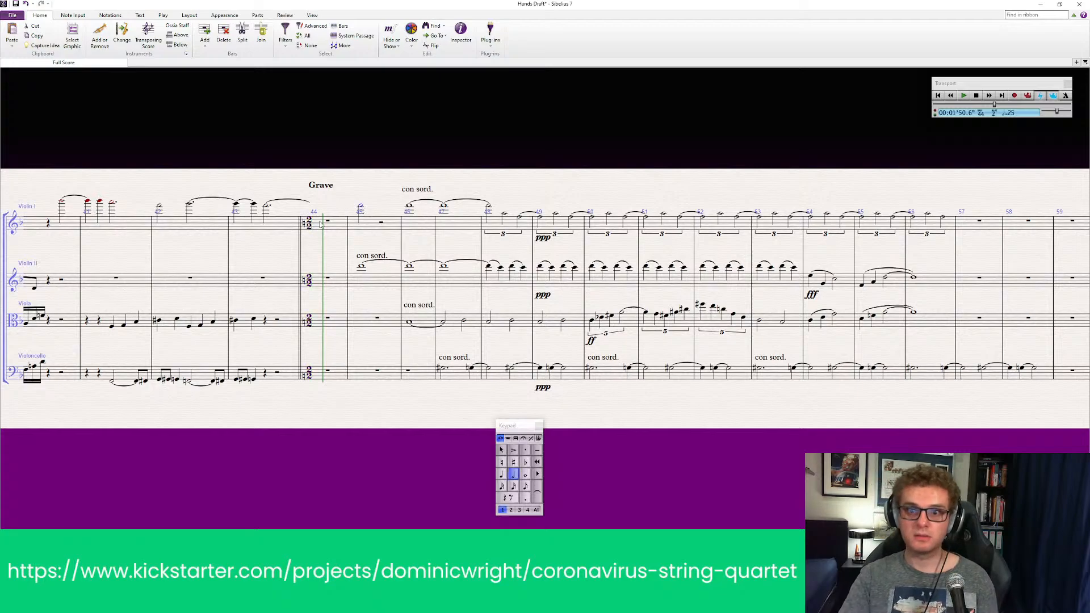
Step: Try to enter a high Violin I note at the start of the new bar 44
click(347, 212)
key(4)
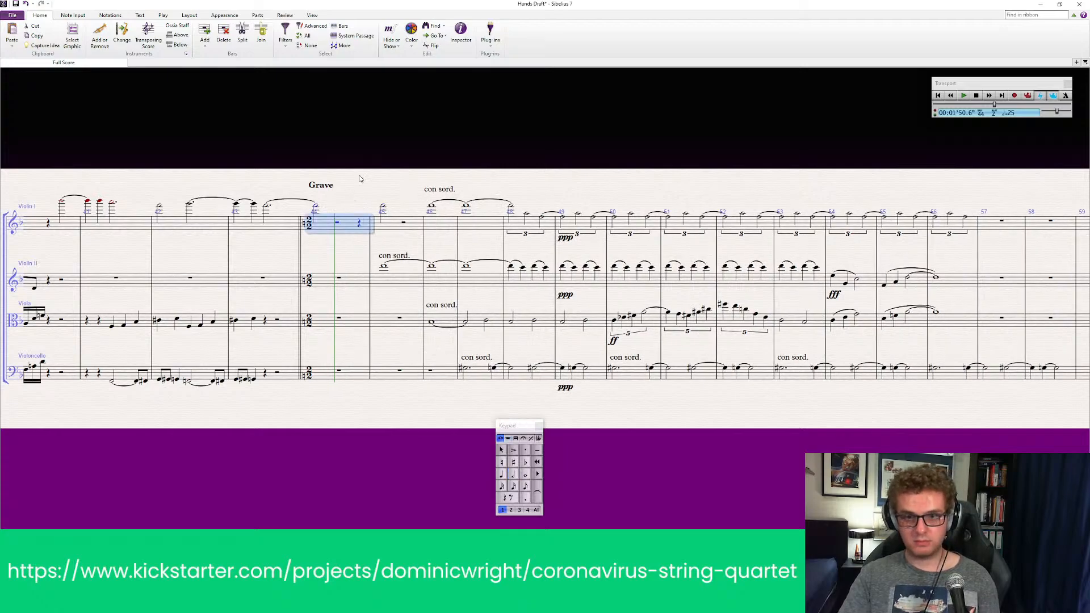
key(Escape)
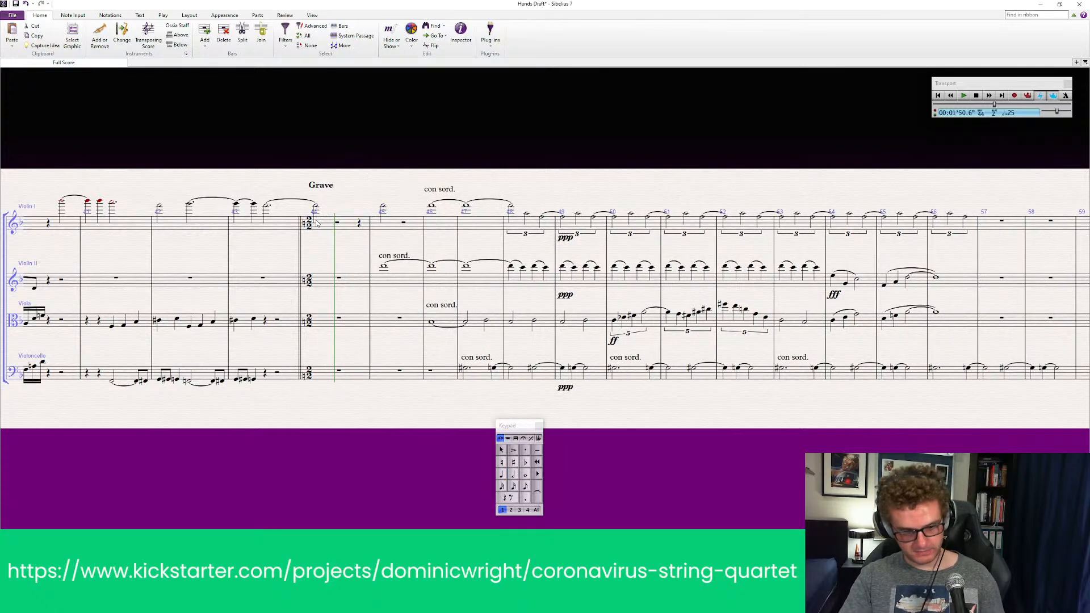
Step: Undo the Violin I note, the time signature move and the bar inserted at the start of the Grave
click(337, 221)
key(Delete)
key(Escape)
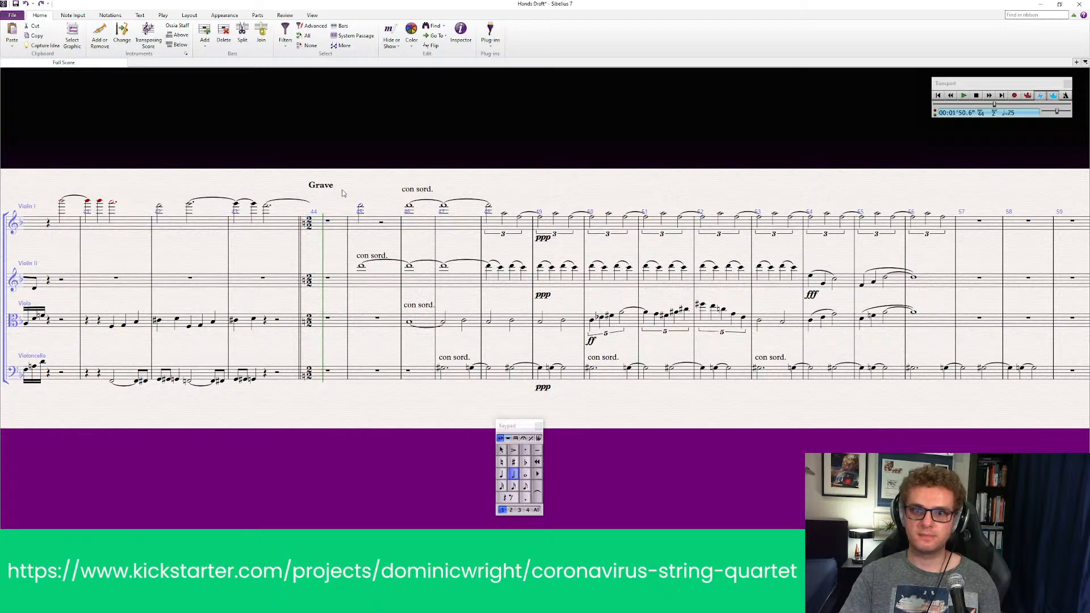
key(ctrl+z)
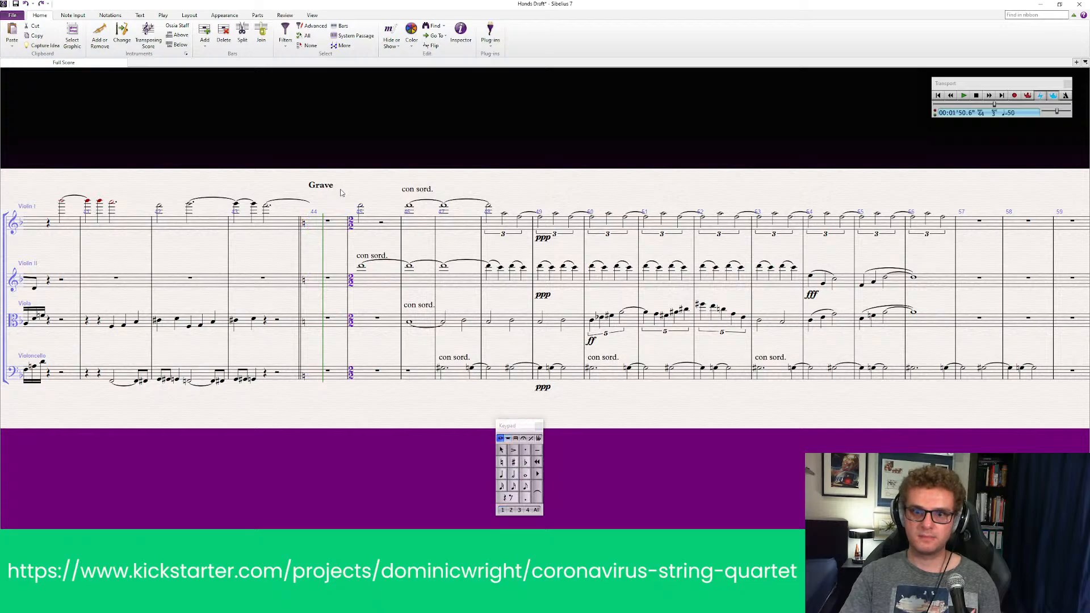
key(ctrl+y)
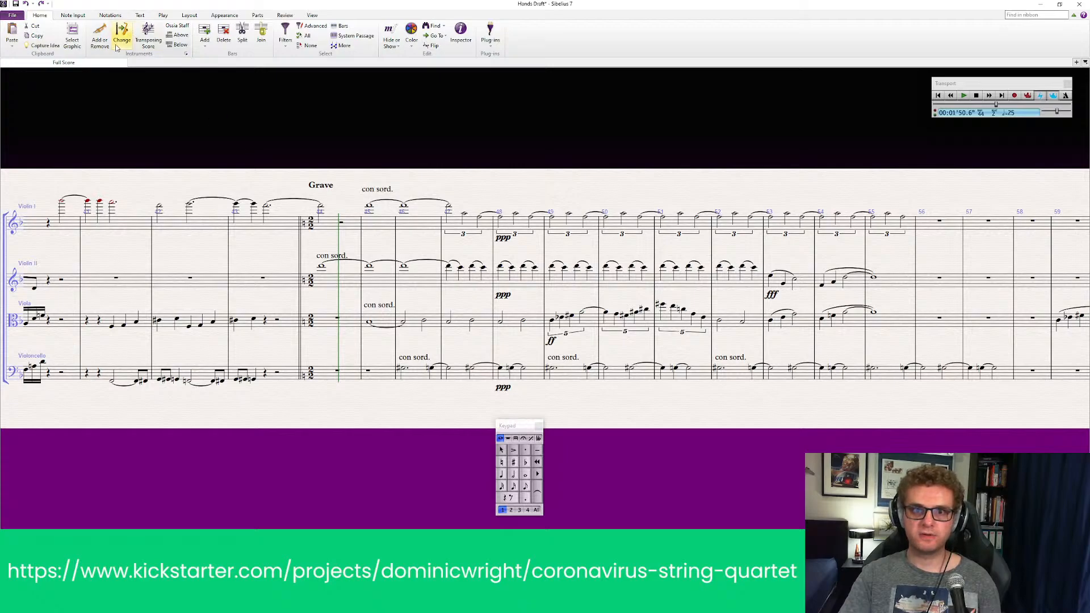
Step: Insert a single empty bar before the first bar of the Grave again
click(204, 41)
click(247, 57)
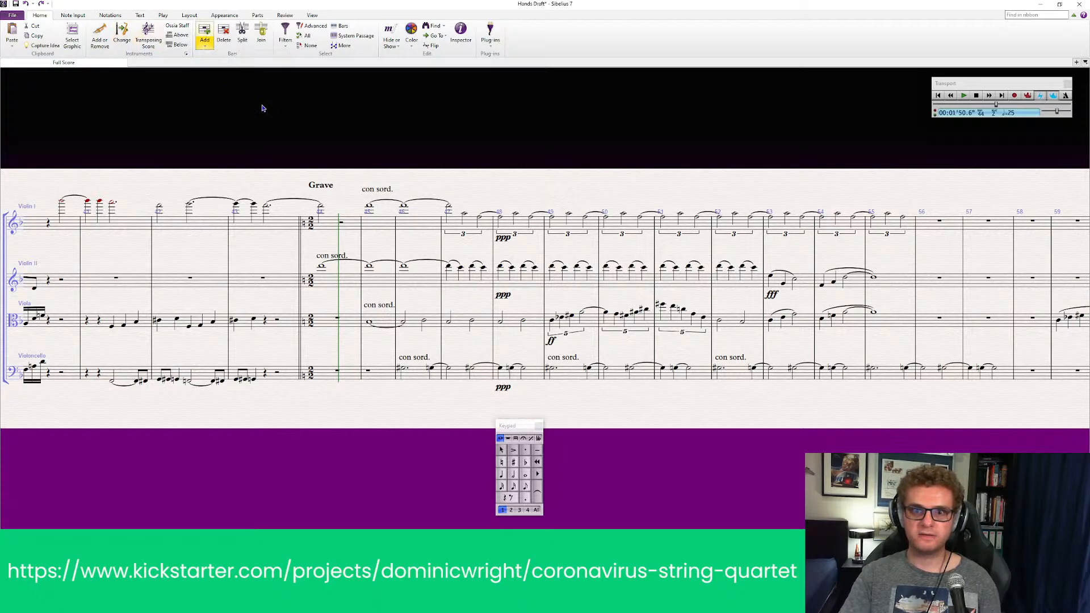
click(319, 227)
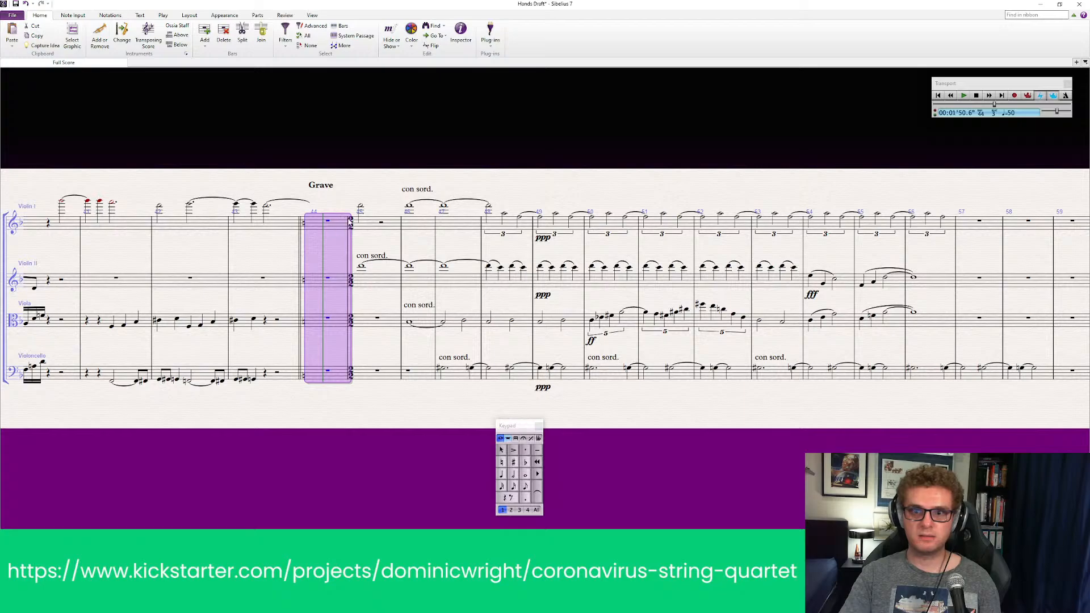
Step: Delete the time signature after the new bar 44 and rewrite the following bars up to the next time signature
click(350, 223)
key(Delete)
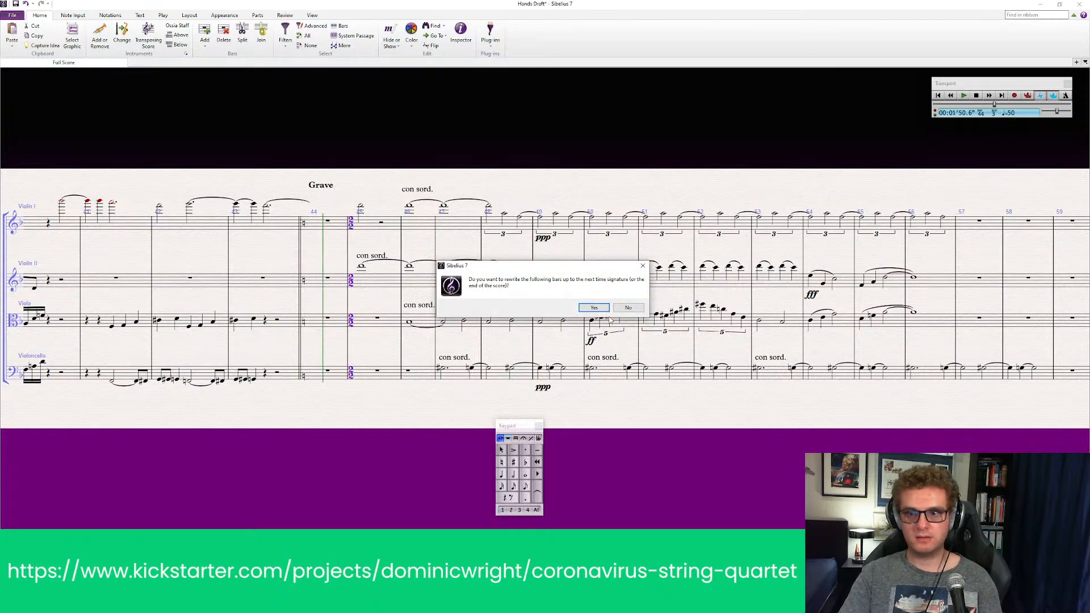
click(594, 307)
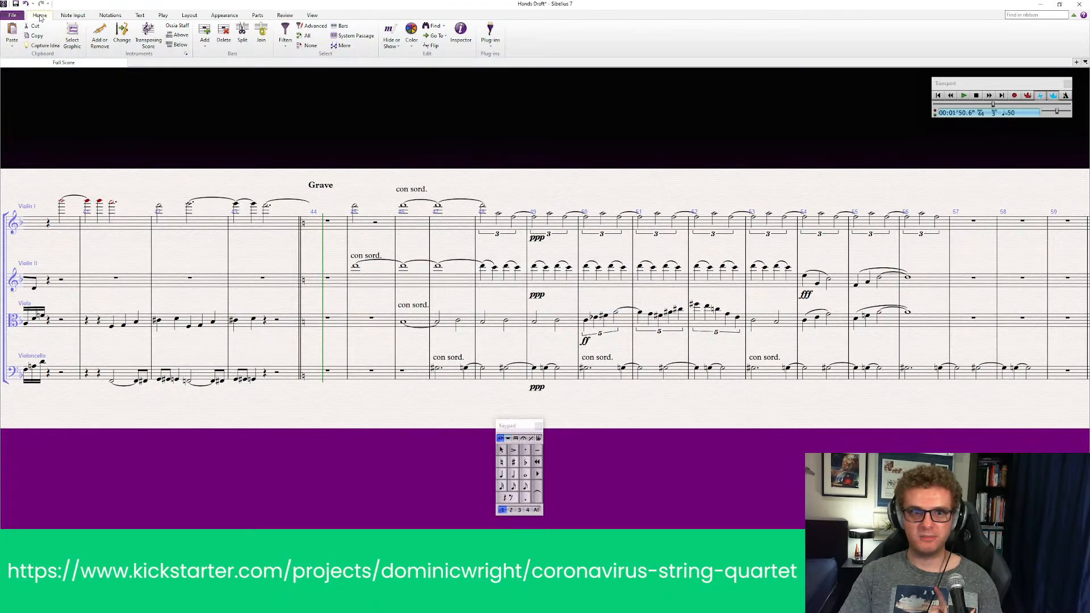
click(72, 15)
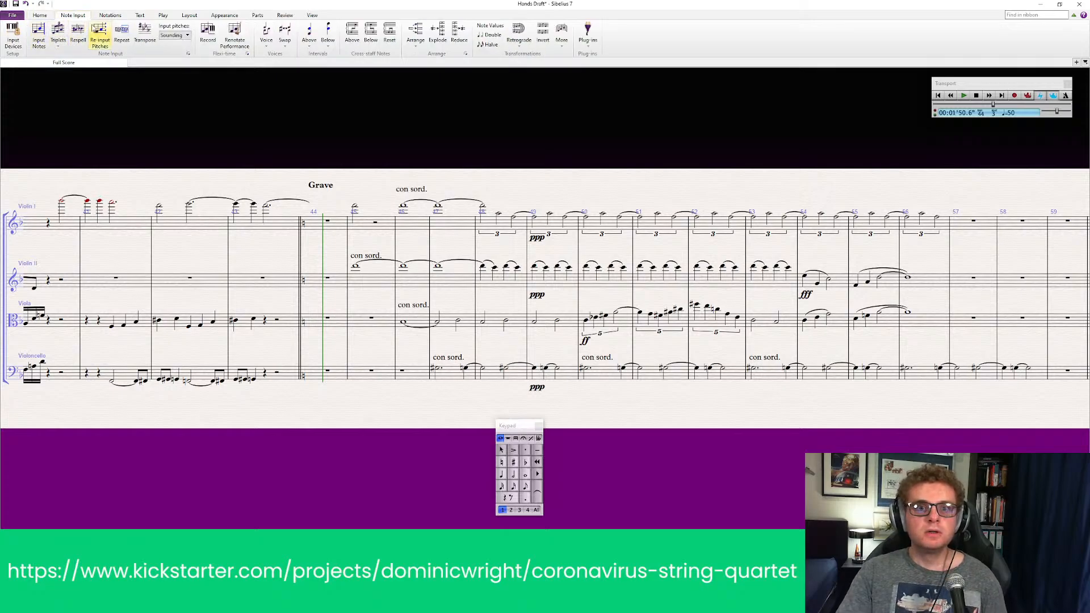
Step: Insert a time signature change at the Grave section and delete the two empty bars ahead of it in all staves
click(109, 15)
click(61, 47)
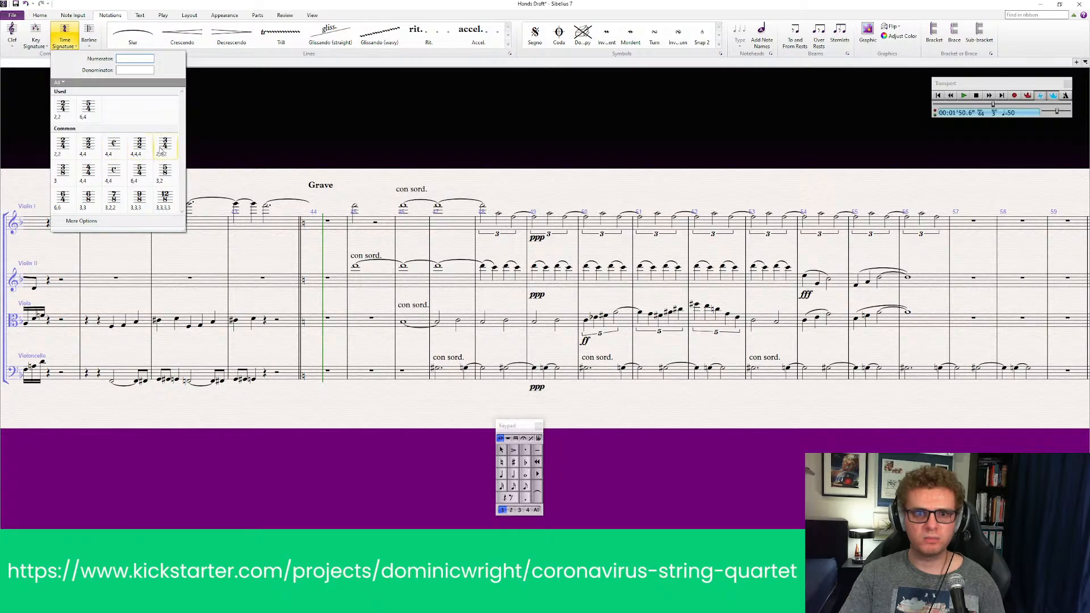
key(Escape)
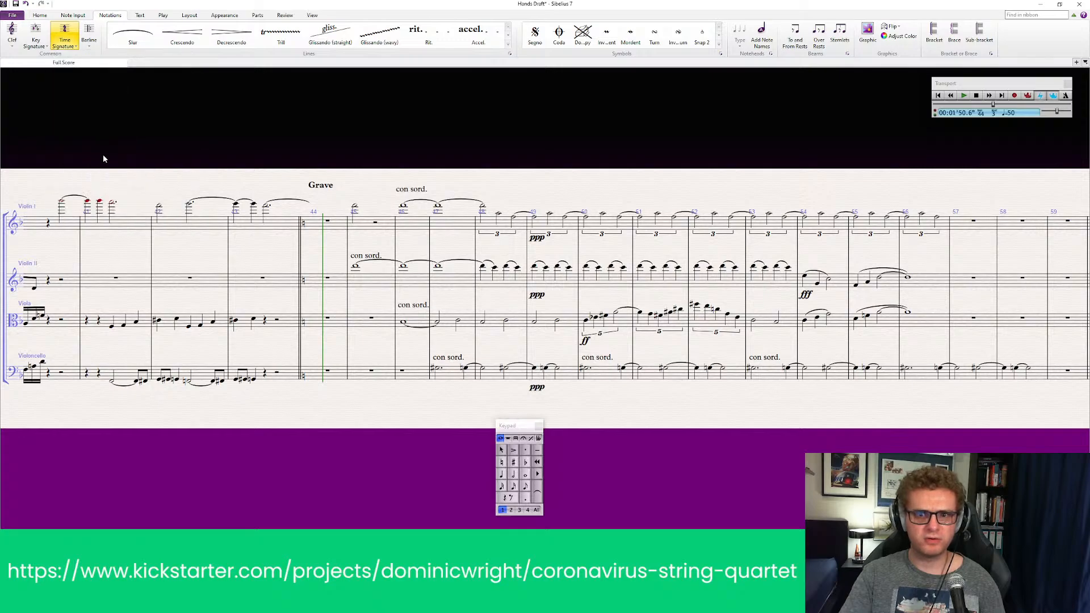
click(302, 226)
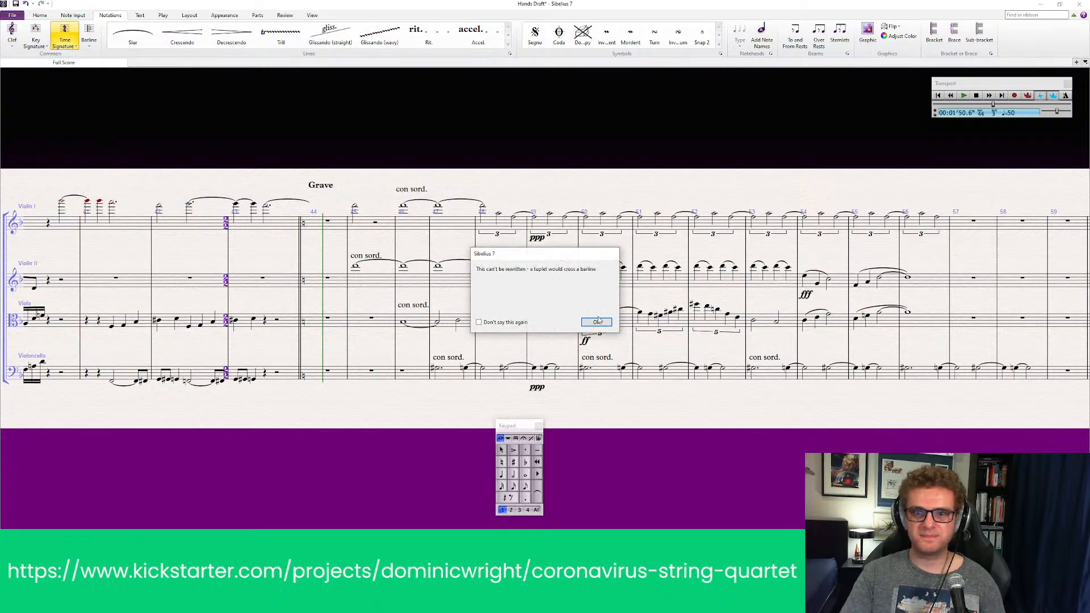
click(598, 322)
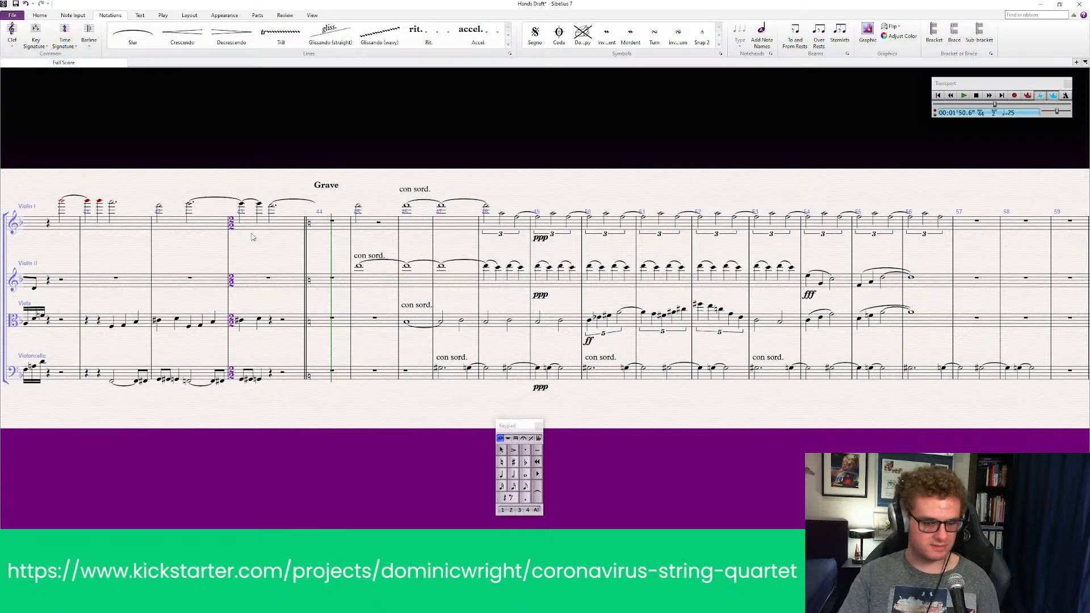
ctrl+click(312, 221)
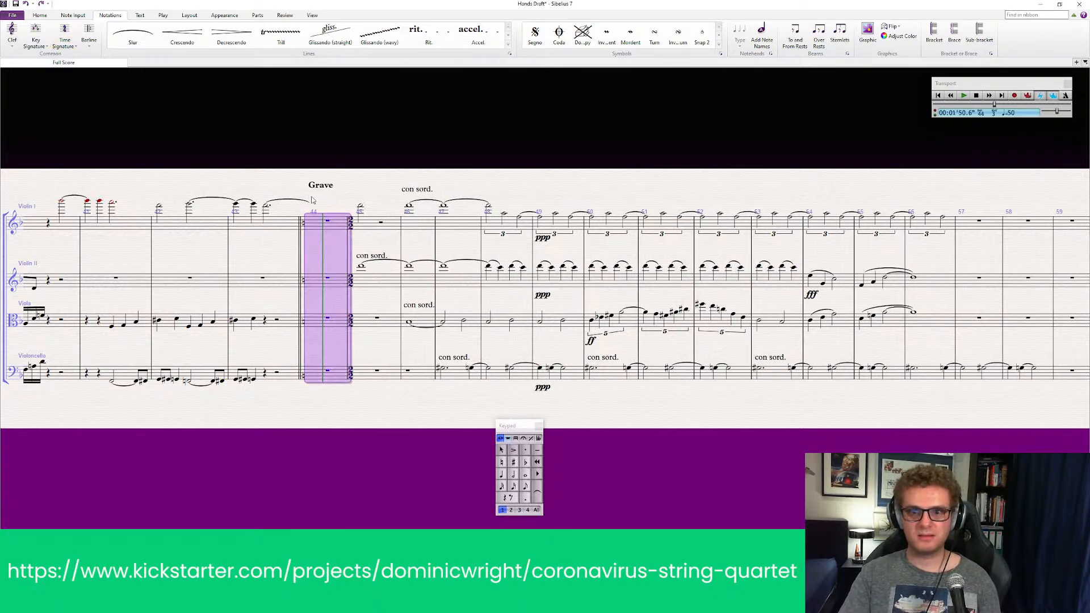
key(Delete)
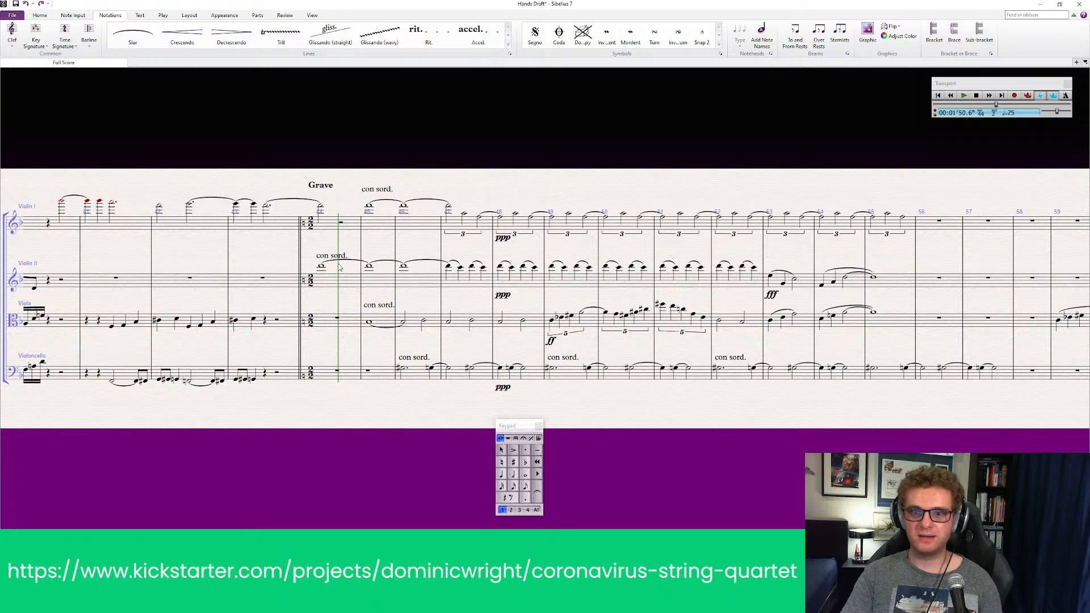
Step: Try to add multiple or irregular bars at the start of the Grave section
click(163, 16)
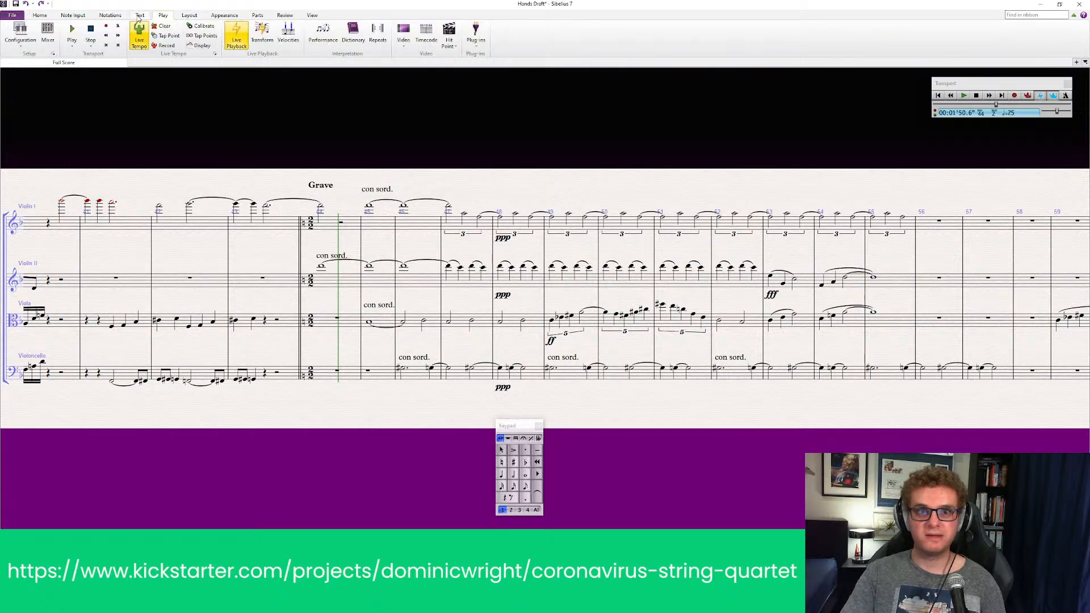
click(140, 16)
click(257, 16)
click(189, 16)
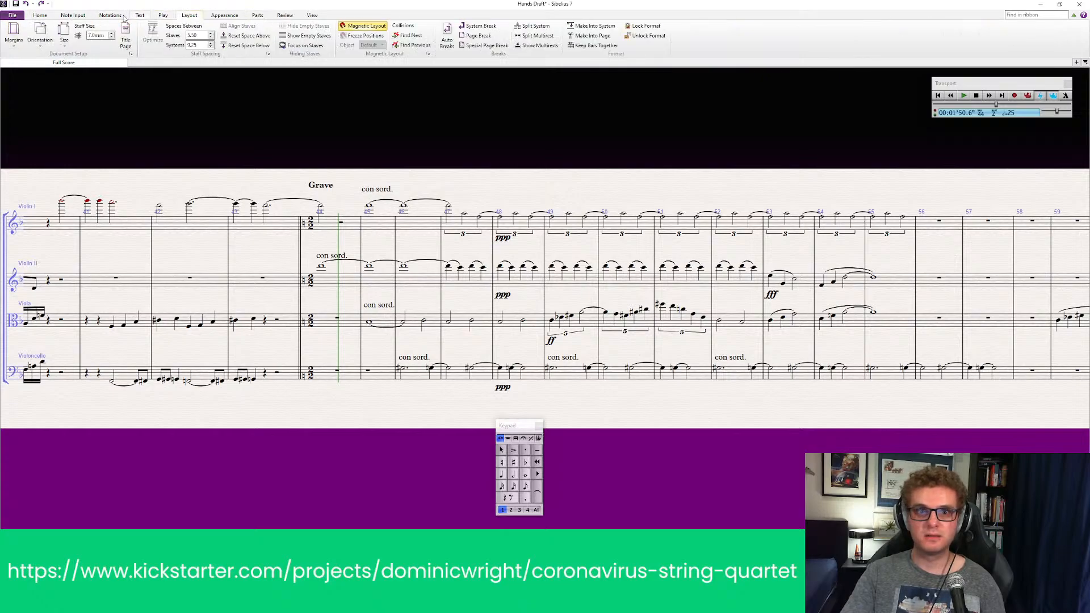
click(73, 16)
click(38, 16)
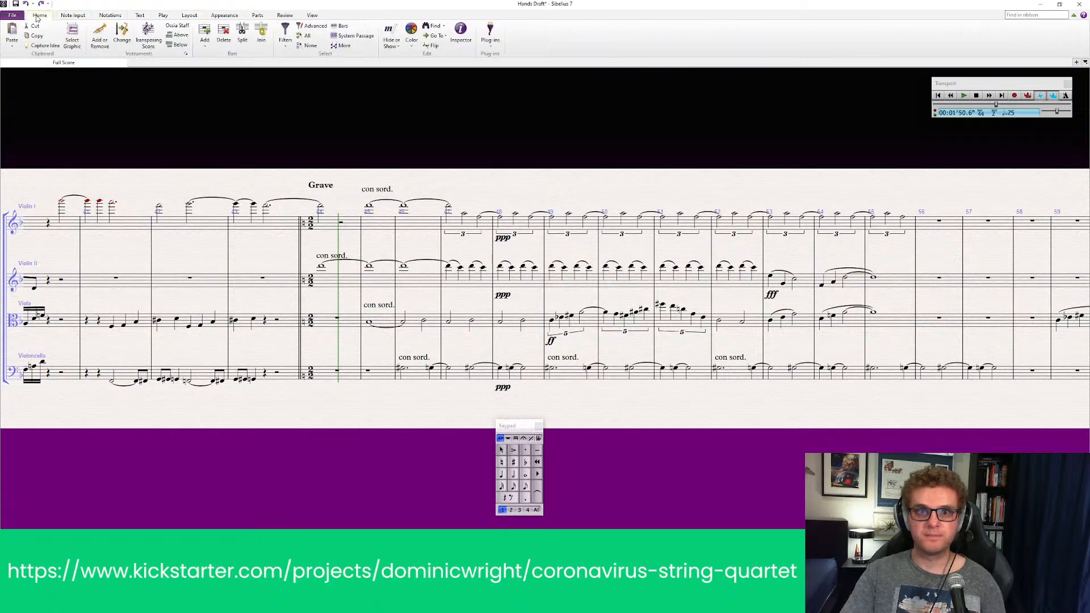
click(209, 43)
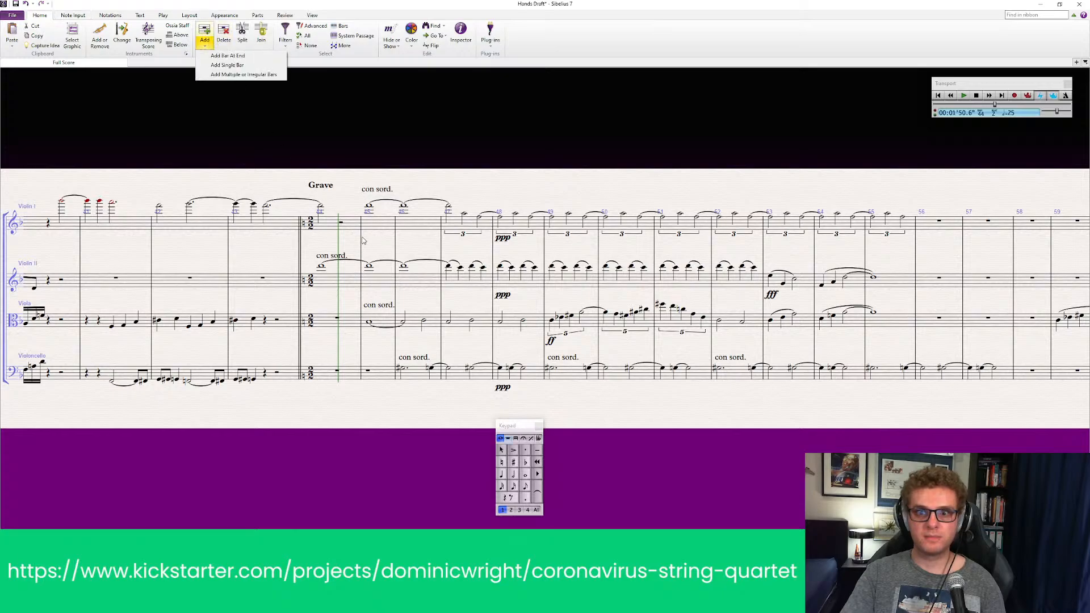
click(239, 78)
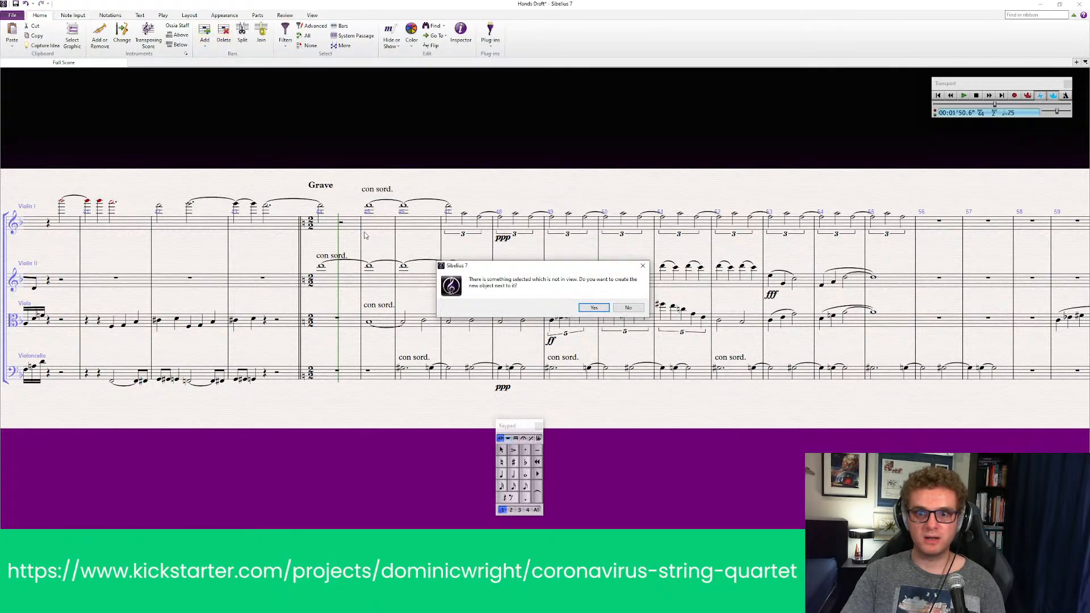
click(630, 308)
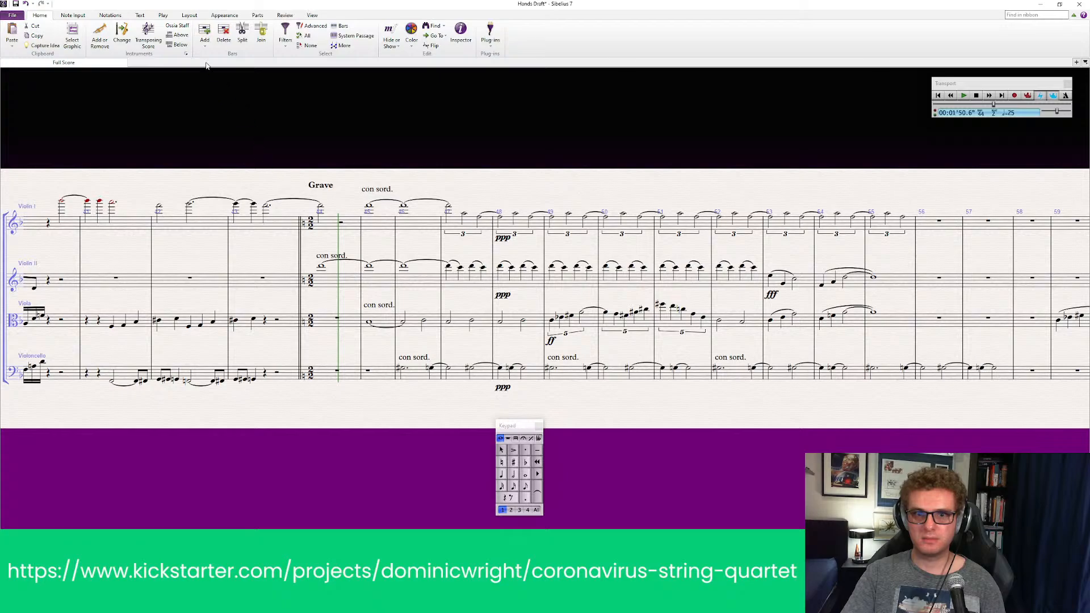
Step: Try to add a single bar near the start of the Grave section
click(204, 42)
click(240, 66)
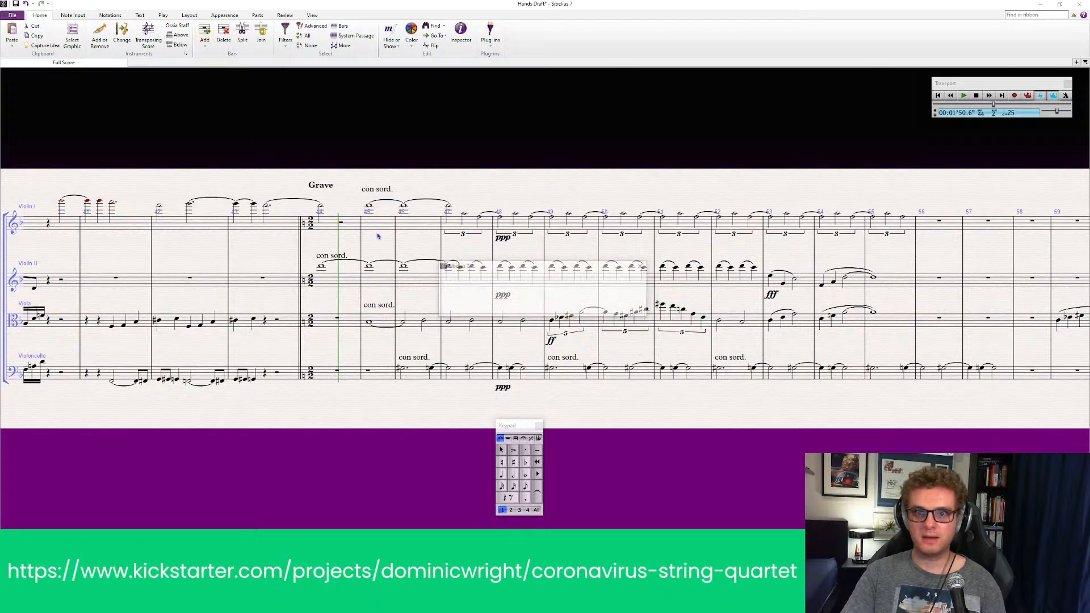
click(628, 308)
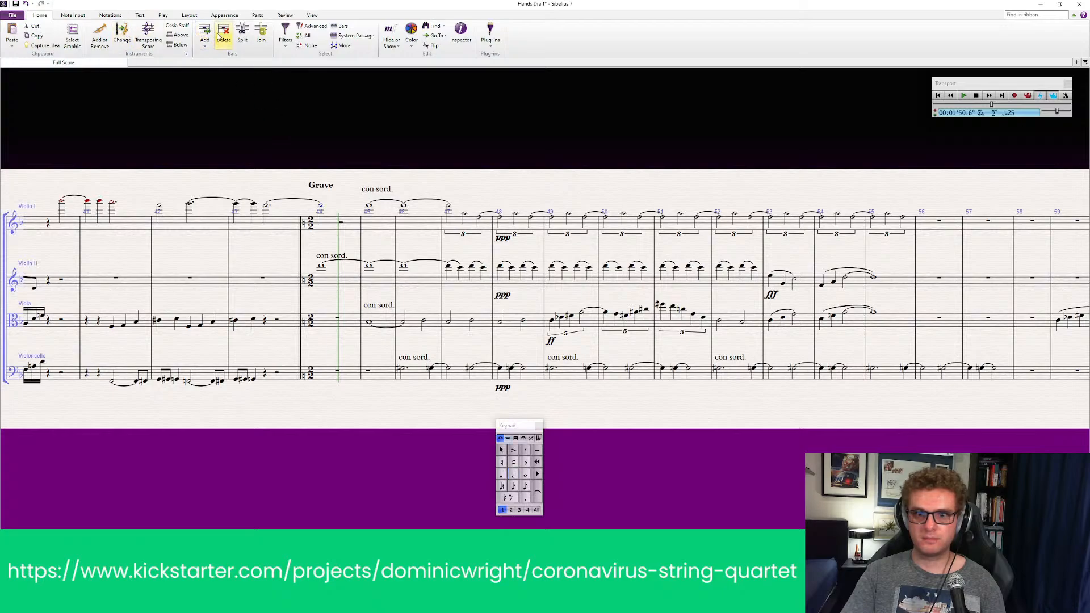
click(205, 46)
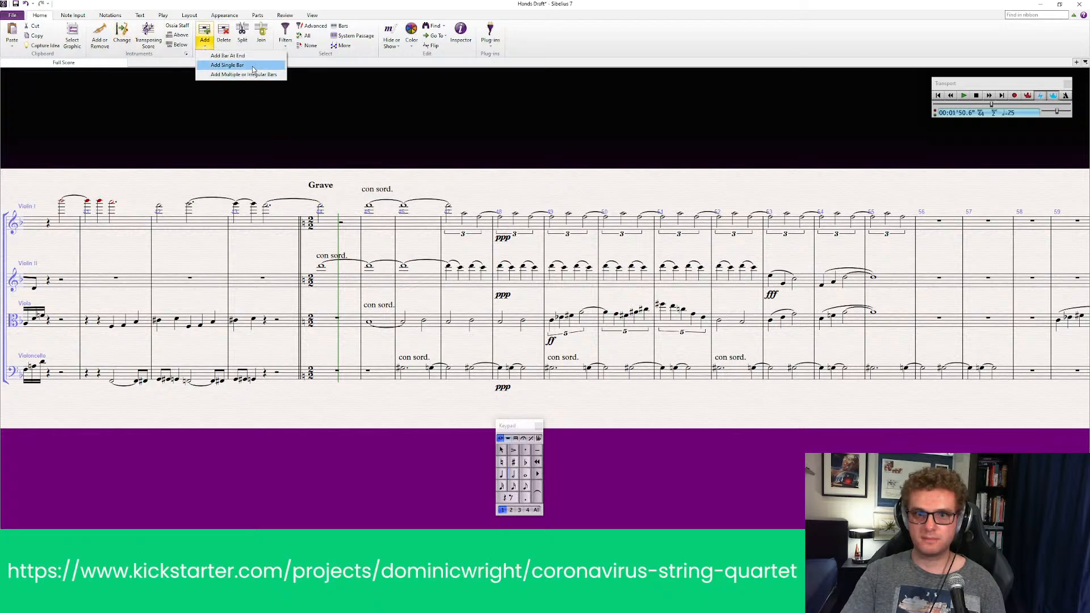
click(254, 66)
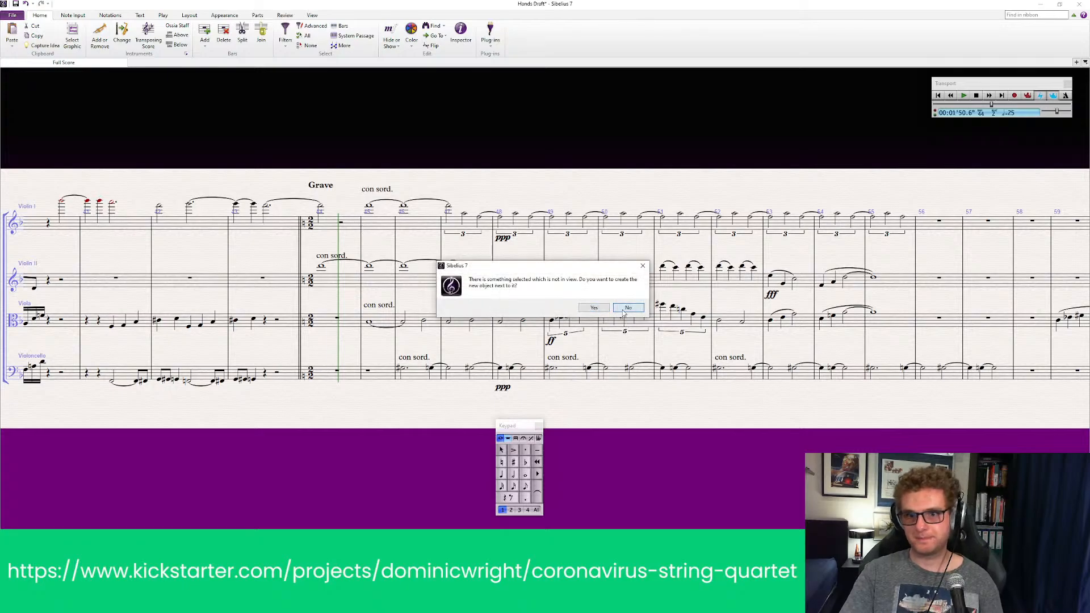
click(593, 307)
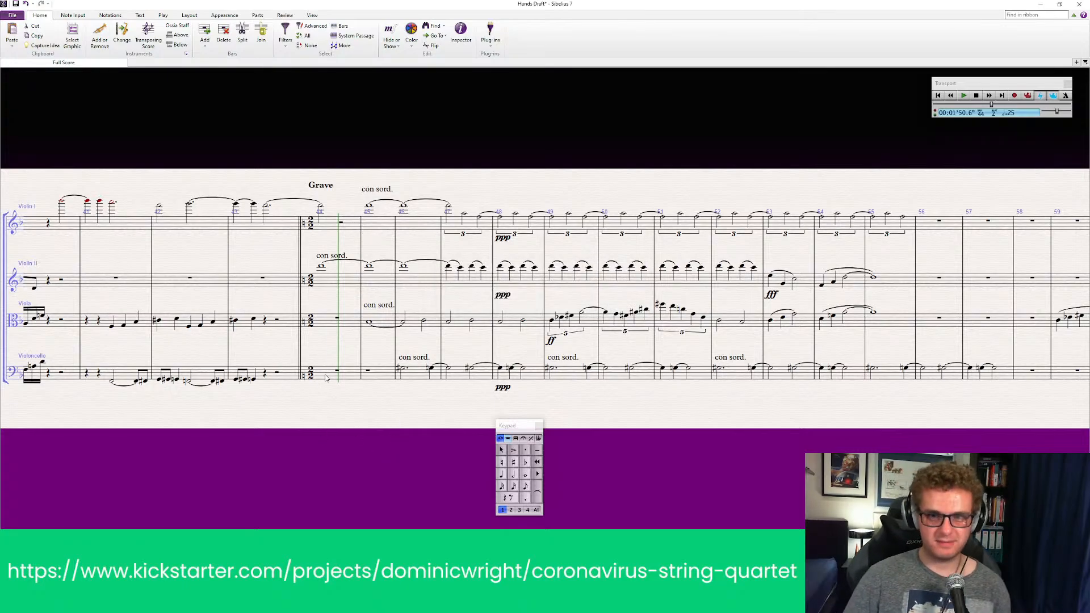
Step: Play back the score from just before the Grave section through bar 55
click(951, 96)
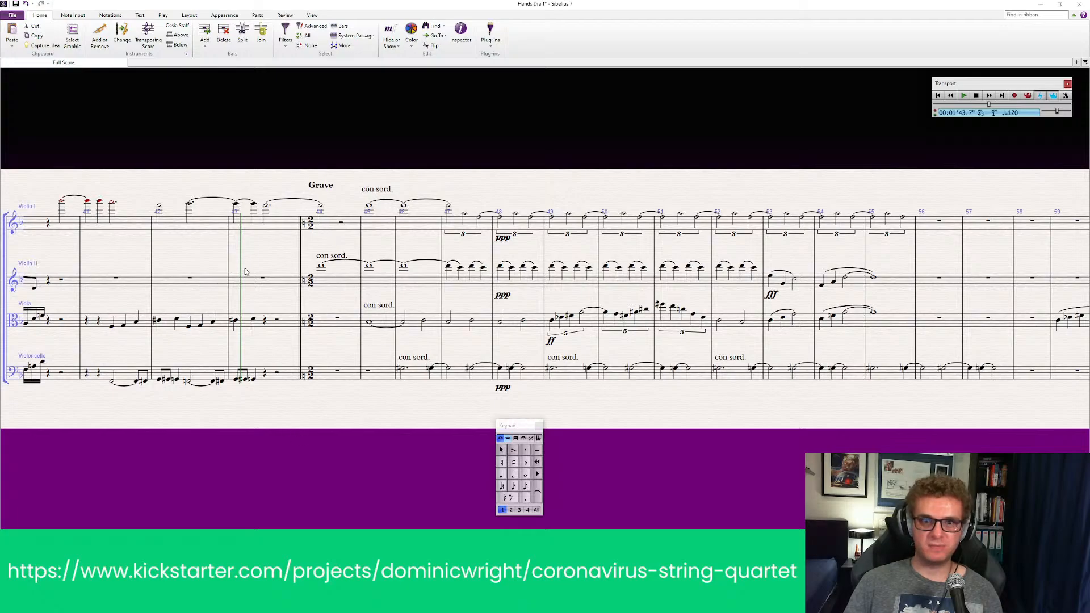
key(space)
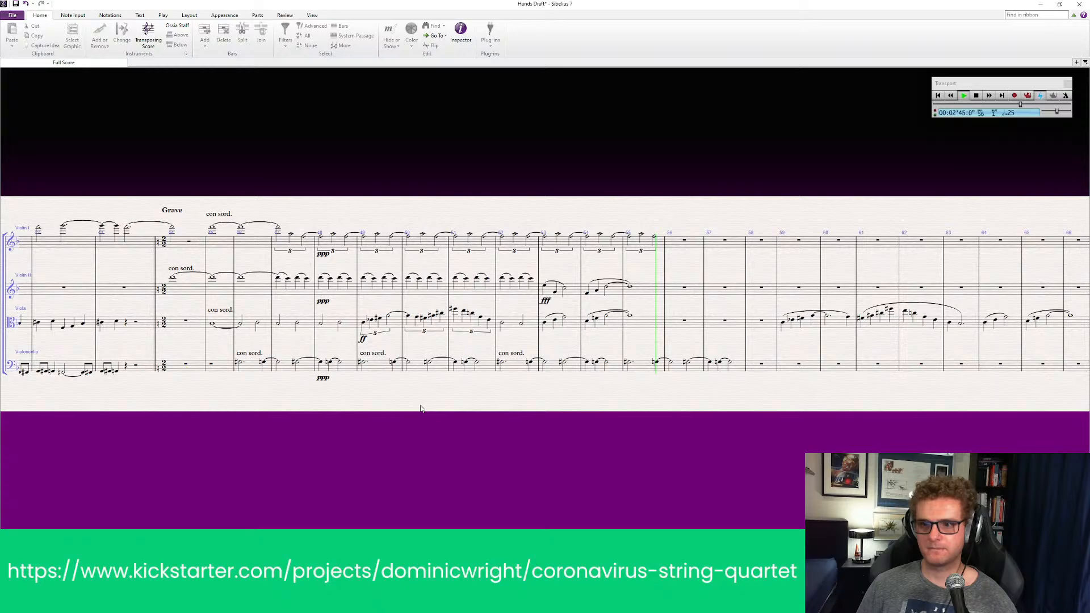
key(space)
Step: Delete the viola passage in bars 59 to 66
key(ctrl+End)
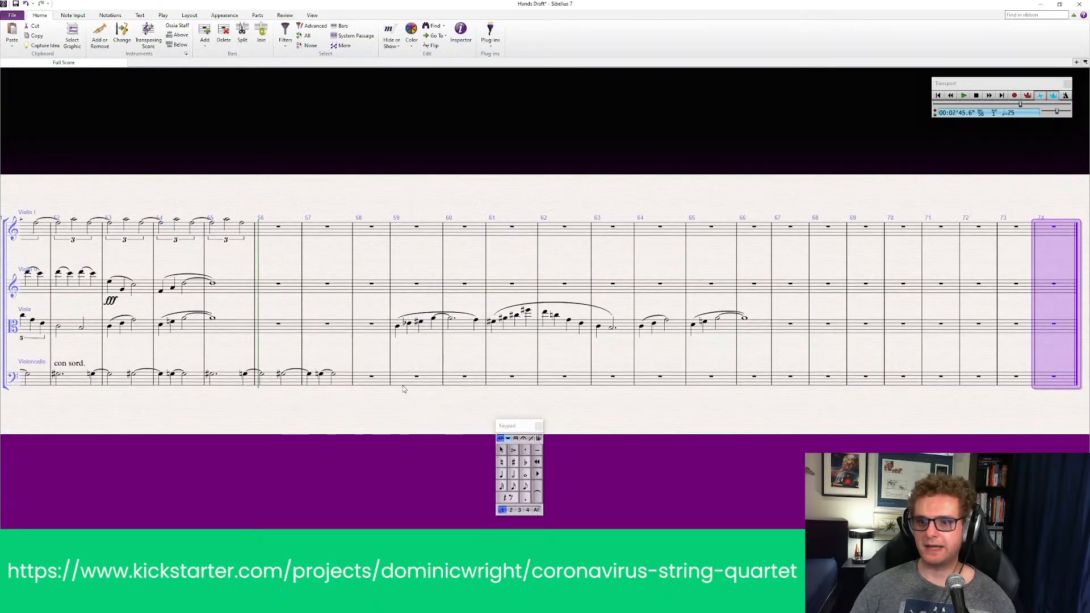
click(434, 333)
shift+click(446, 331)
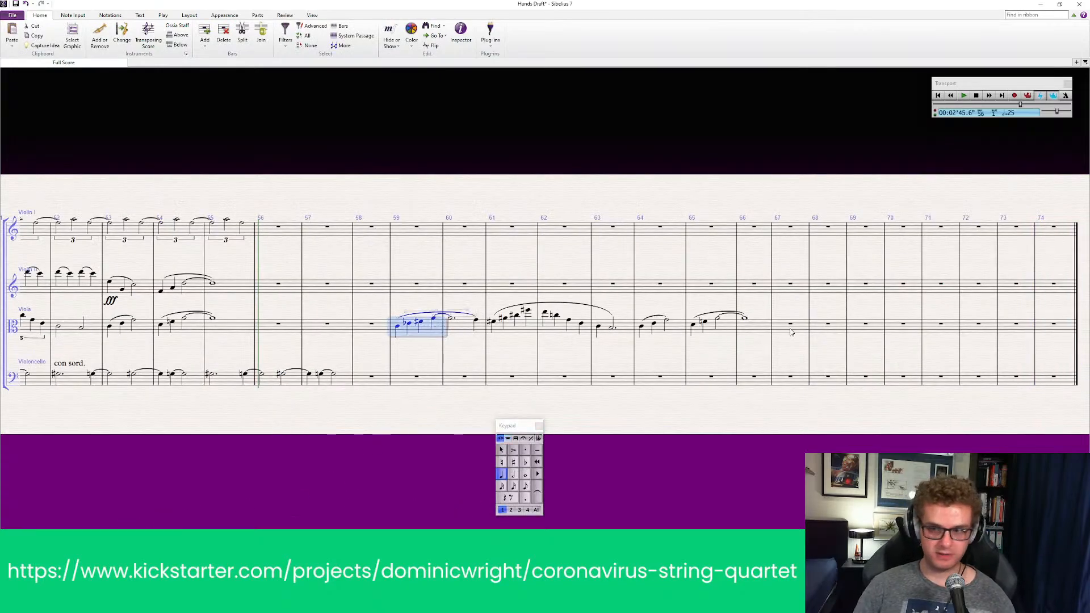
shift+click(765, 327)
key(Delete)
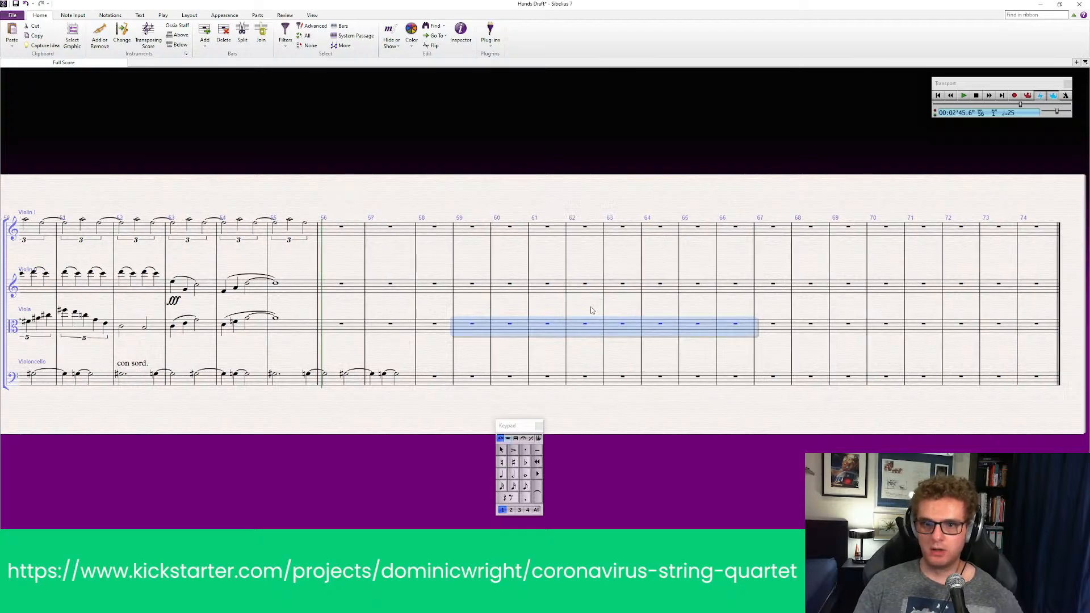
scroll(332, 312, left, 5)
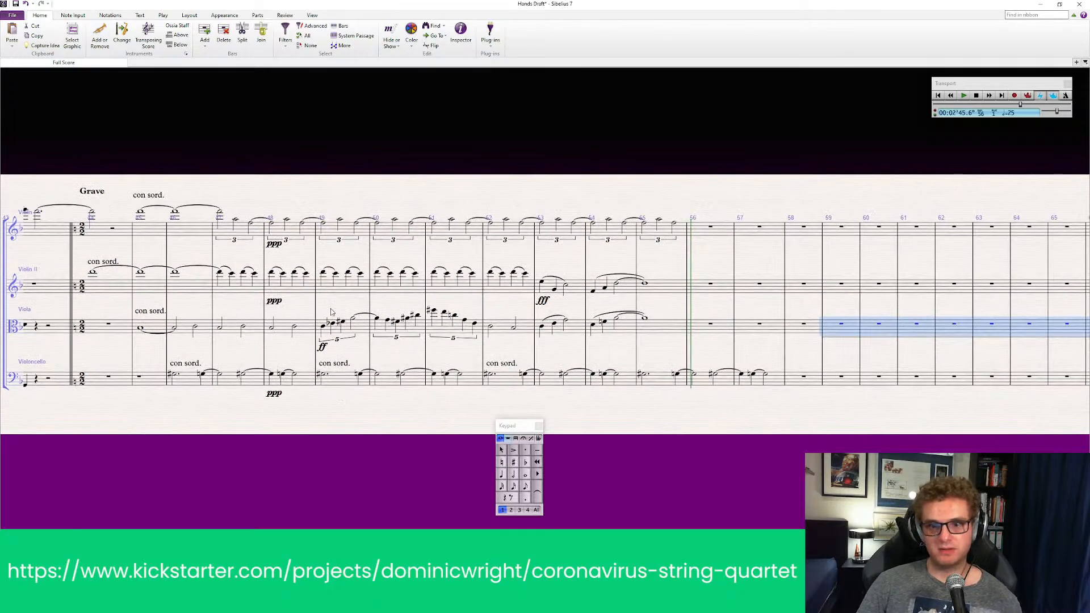
click(367, 334)
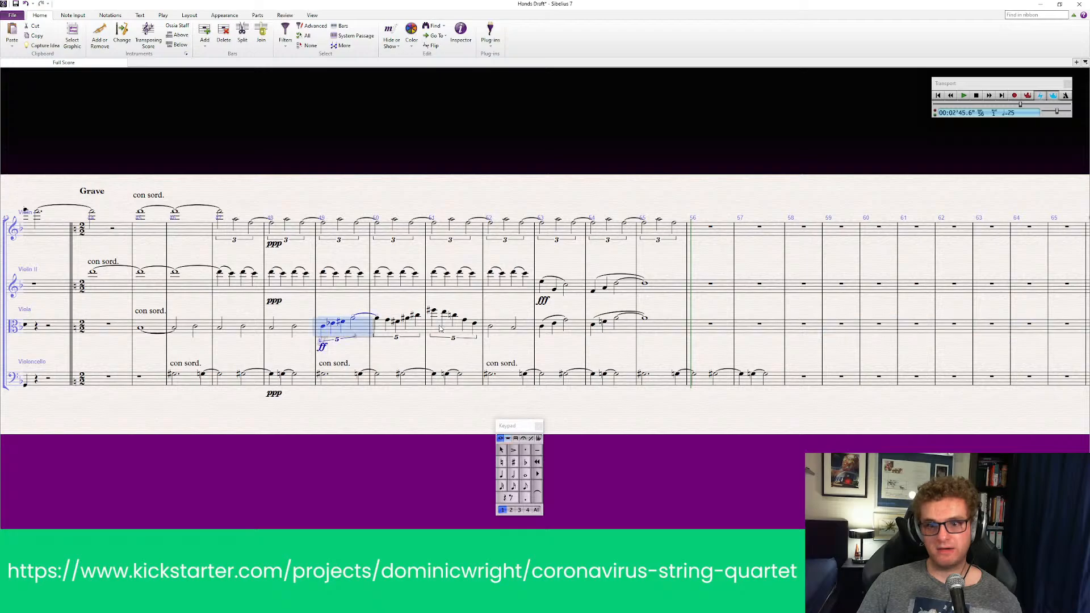
shift+click(651, 330)
key(Escape)
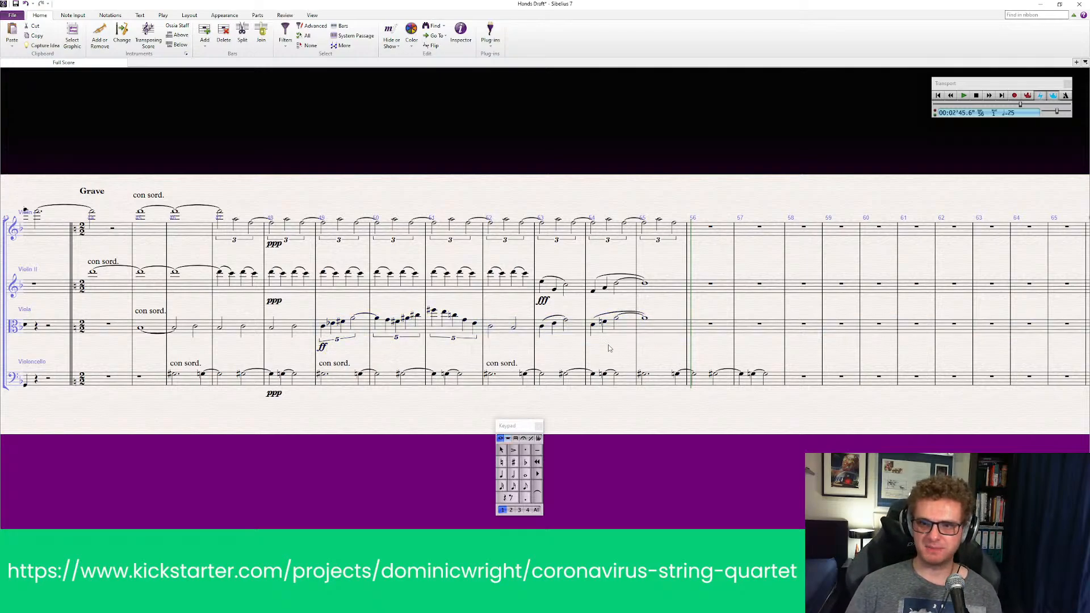
Step: Copy the viola phrase from bars 49 to 52 into Violin II starting at bar 56
click(363, 331)
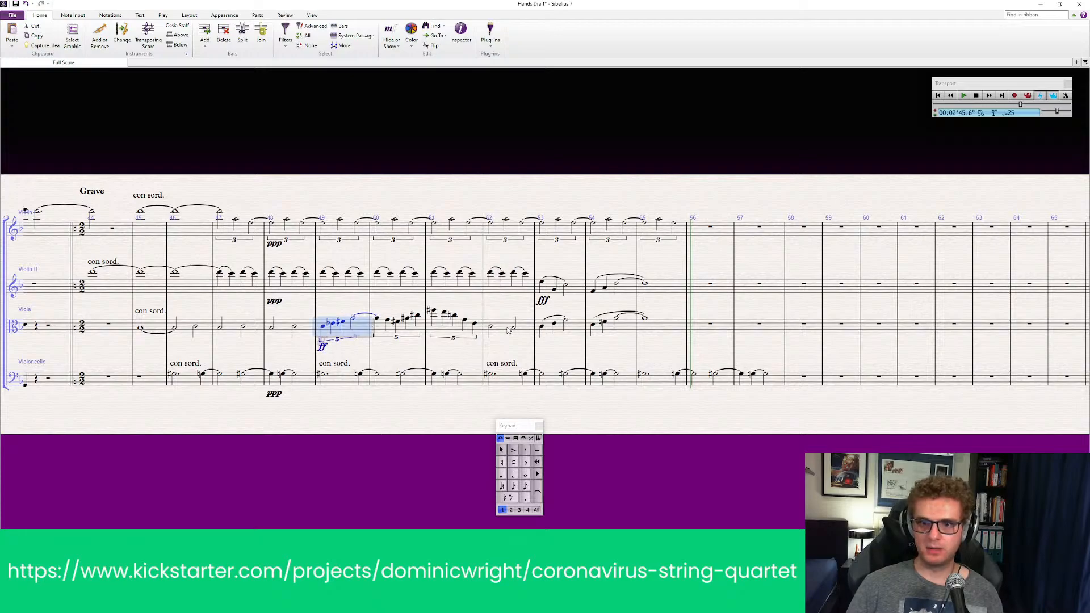
shift+click(508, 331)
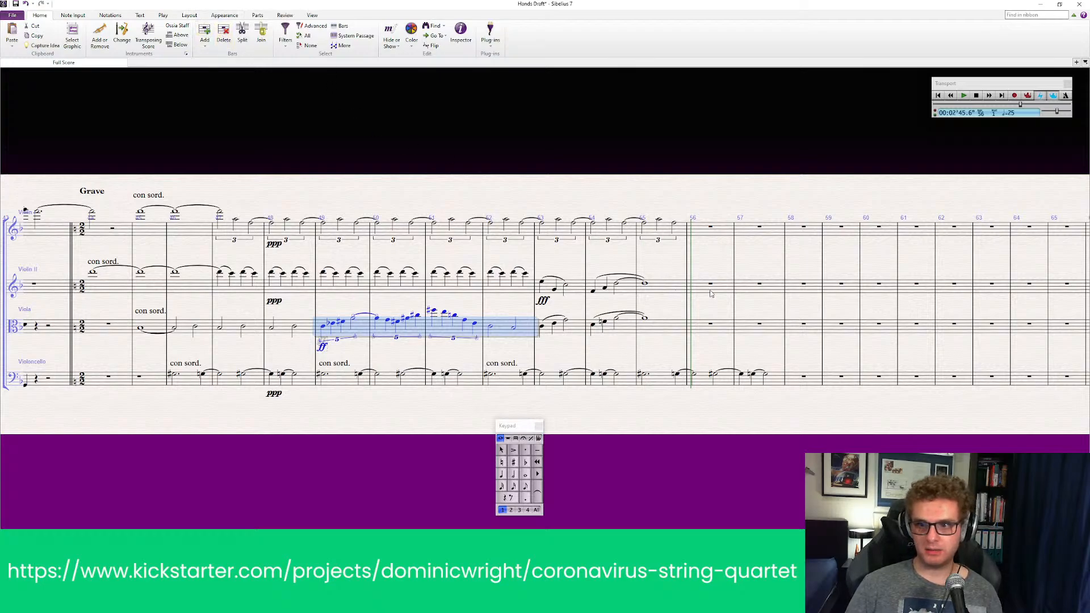
click(693, 291)
key(ctrl+v)
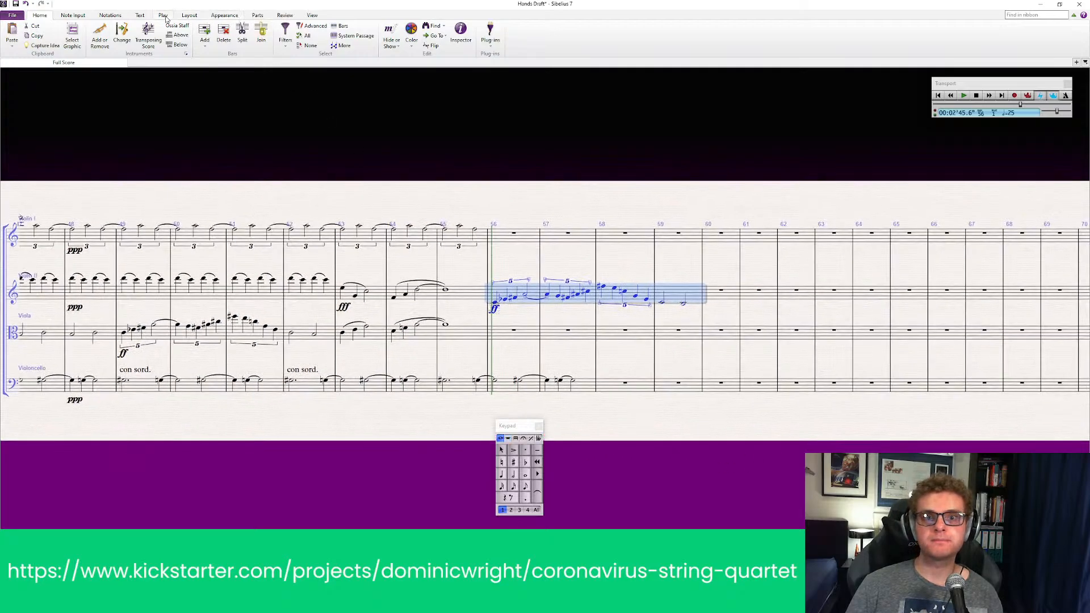
Step: Augment the intervals of the Violin II phrase in bars 56 to 59 by a Minor 3rd
click(109, 15)
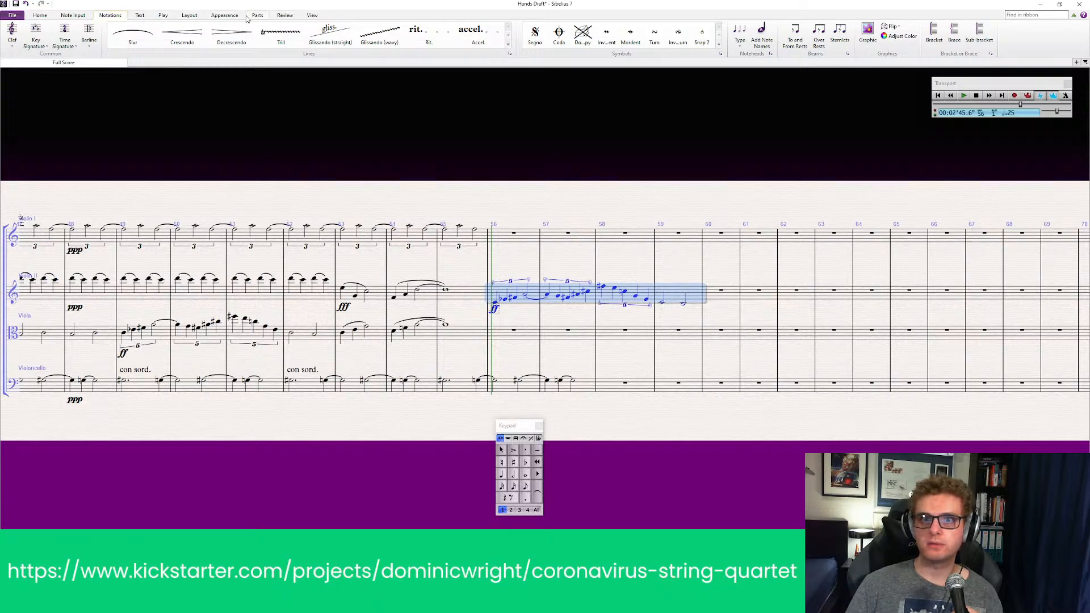
click(79, 15)
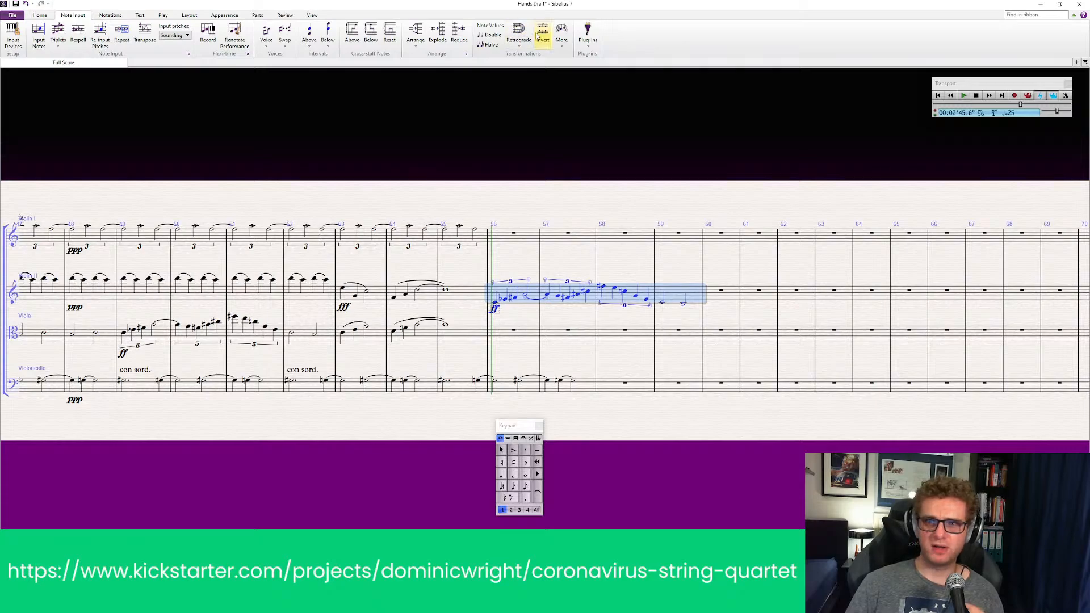
click(562, 44)
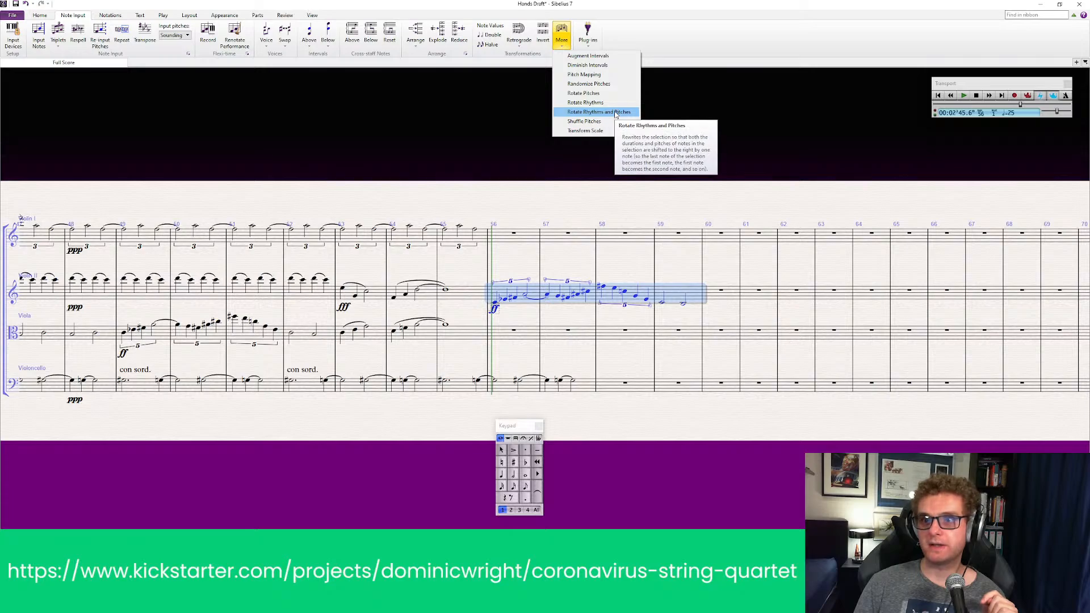
click(579, 57)
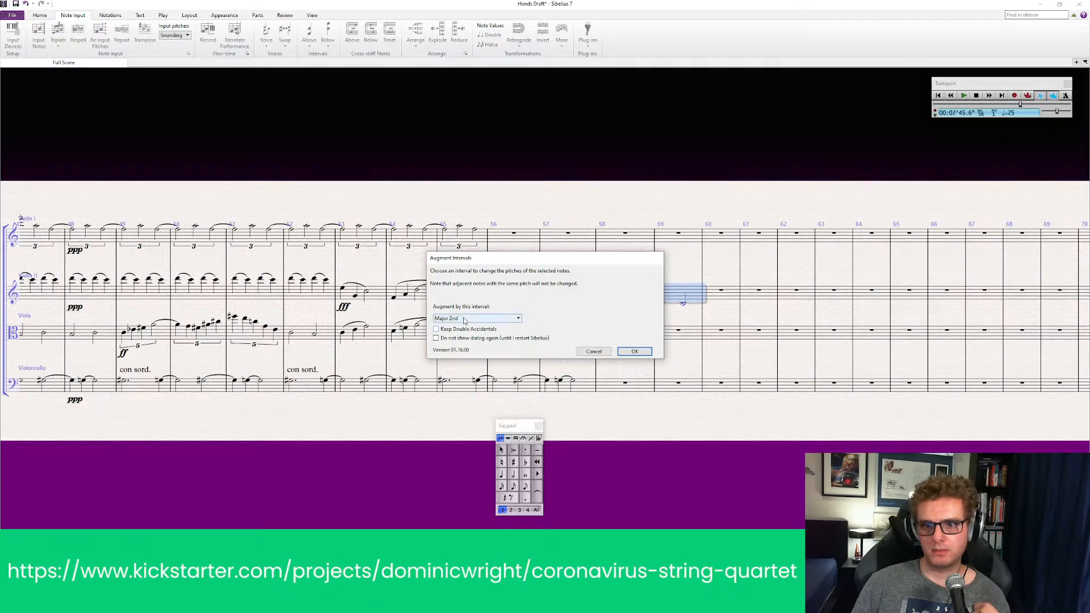
click(463, 319)
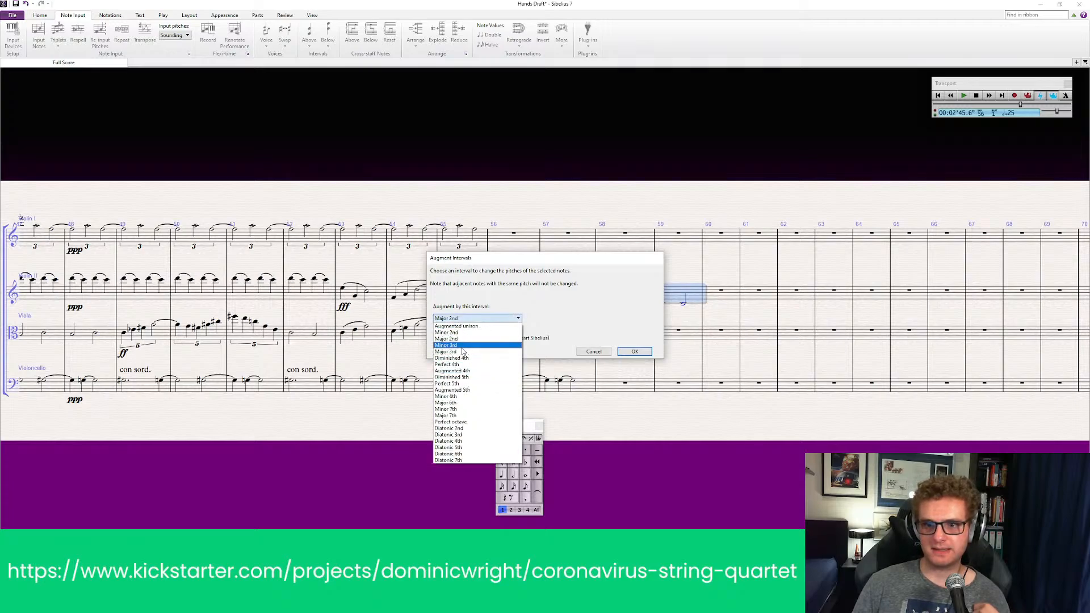
click(462, 346)
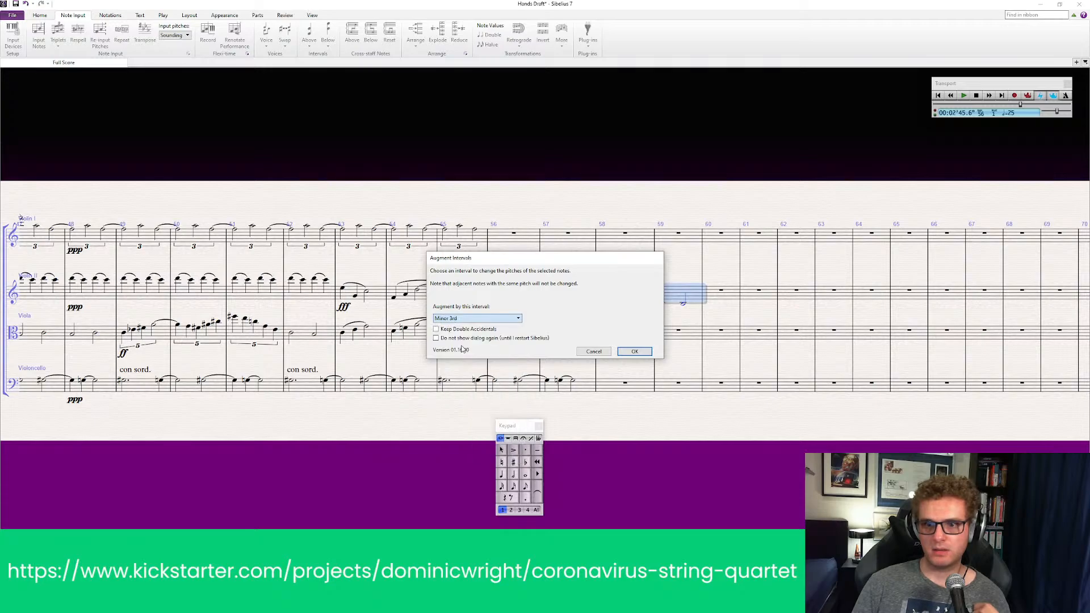
click(635, 352)
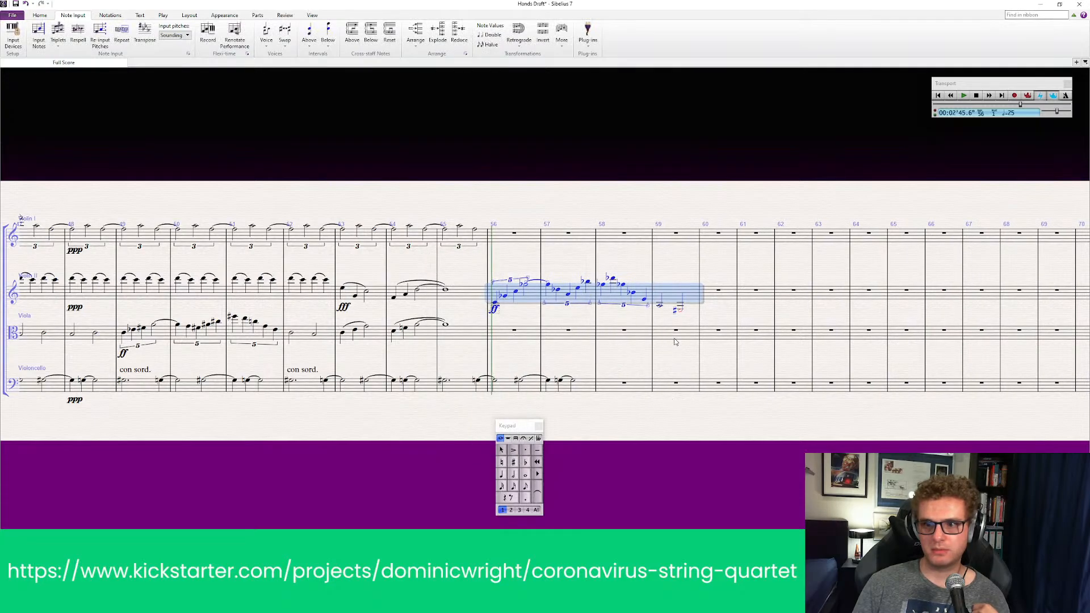
Step: Play back the score from the end of bar 55 through the augmented Violin II phrase to bar 58
drag(658, 422, 671, 418)
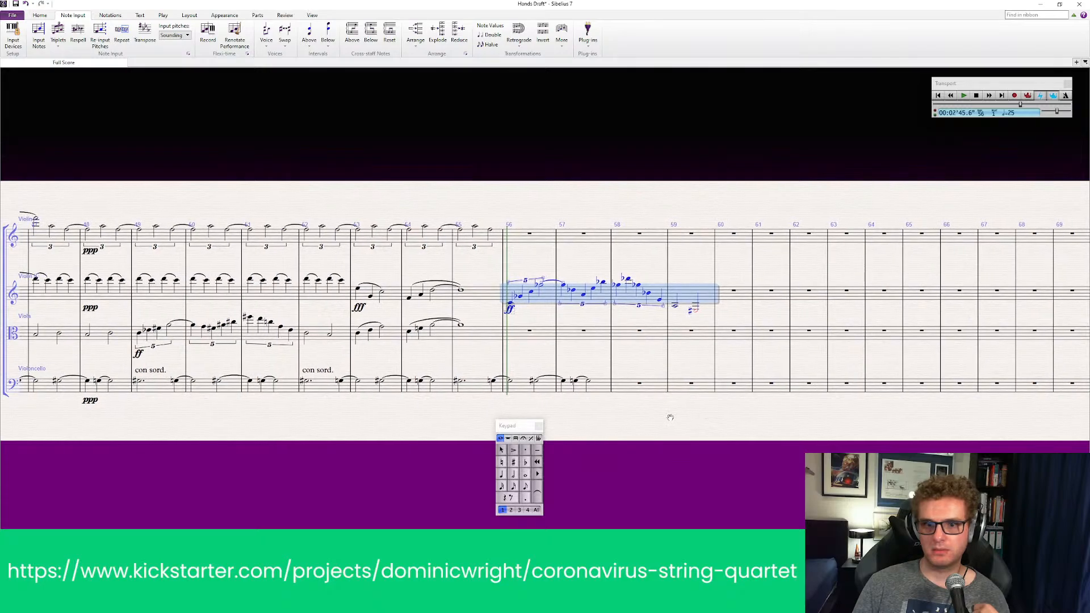
click(671, 422)
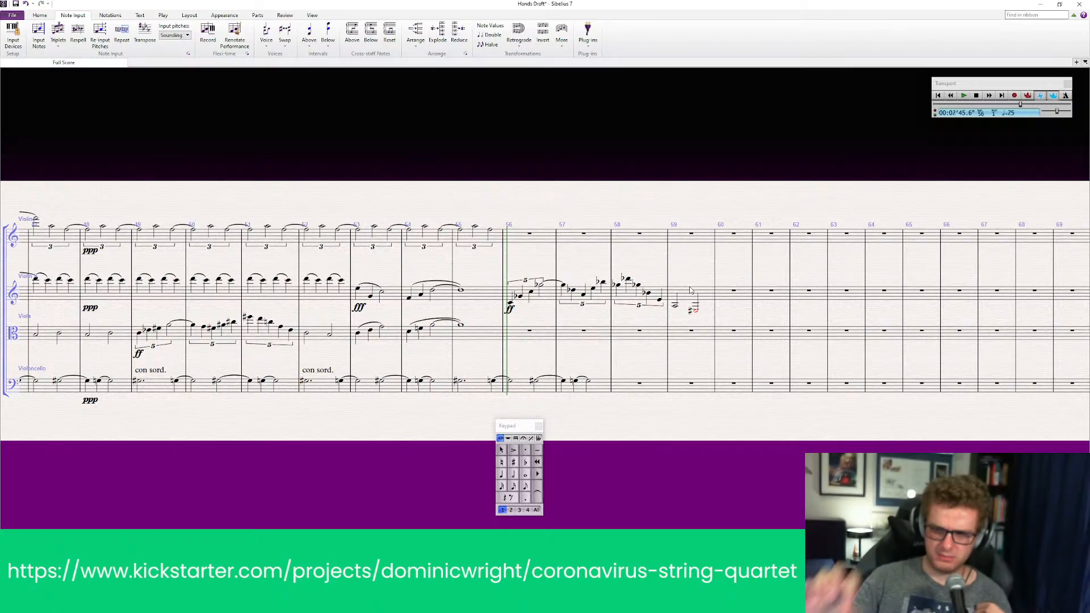
click(950, 96)
click(949, 96)
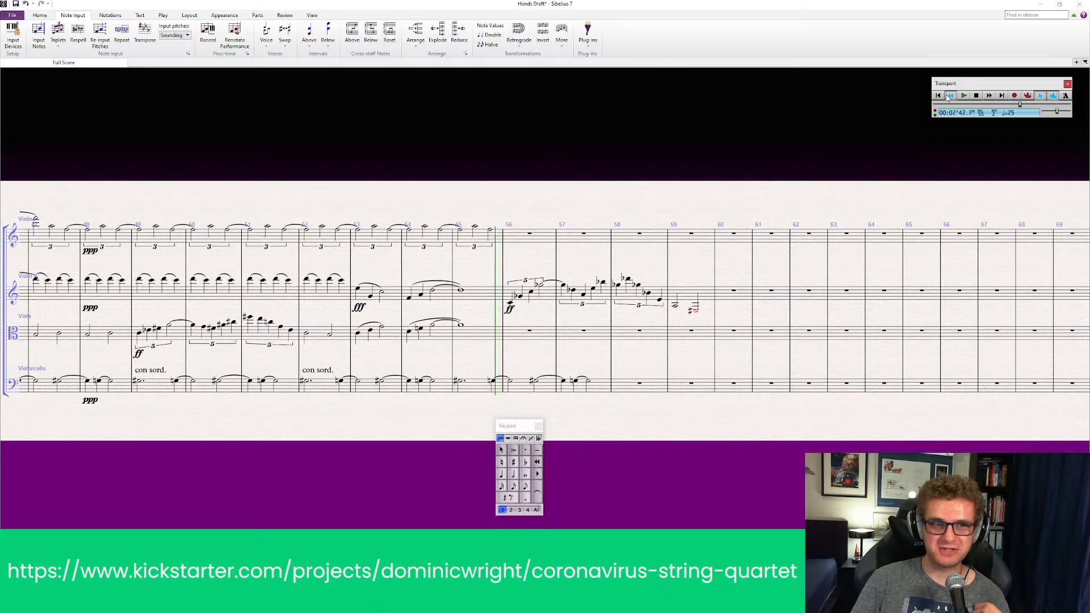
click(962, 96)
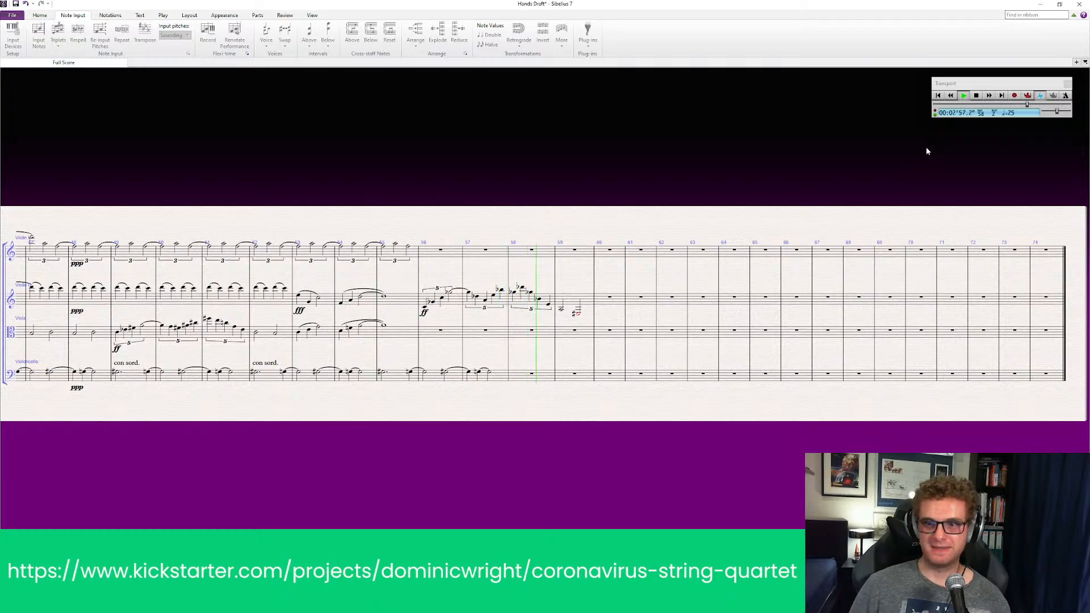
key(space)
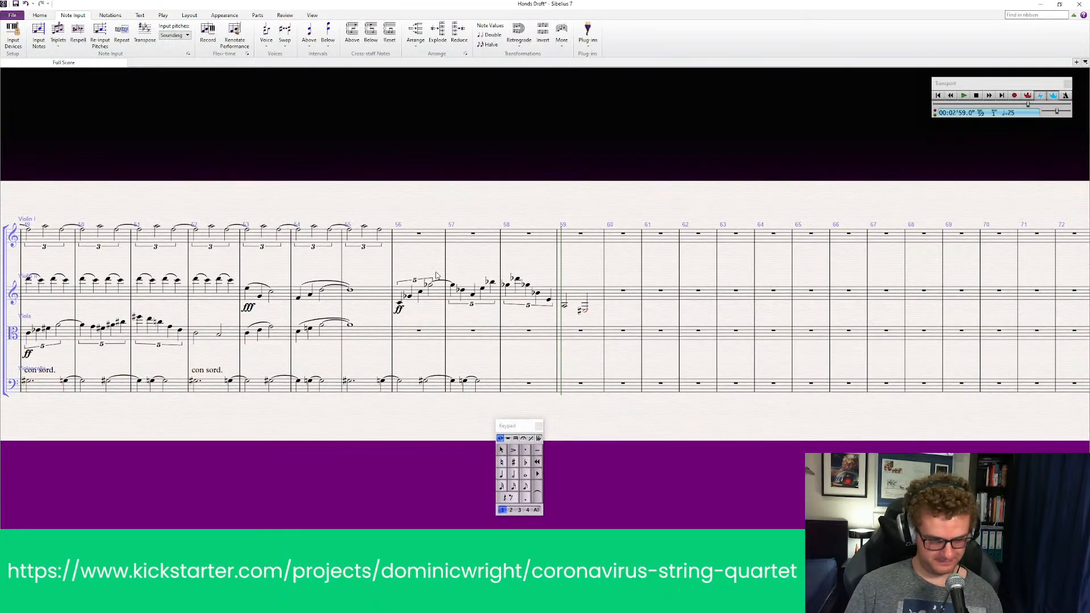
Step: Undo the interval augmentation of the Violin II phrase in bars 56 to 59
key(ctrl+z)
key(ctrl+z)
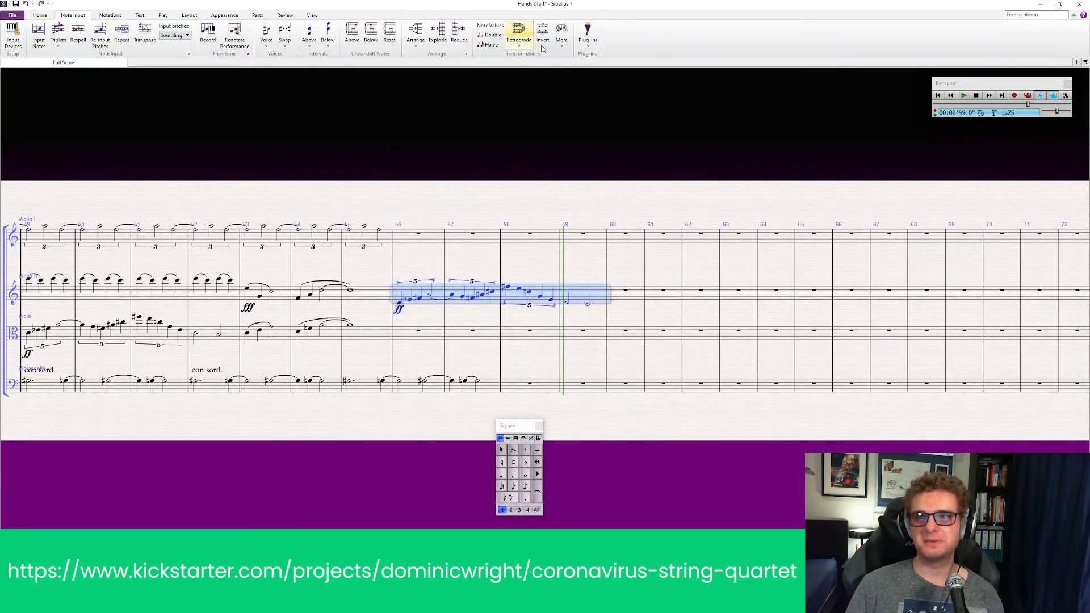
click(562, 35)
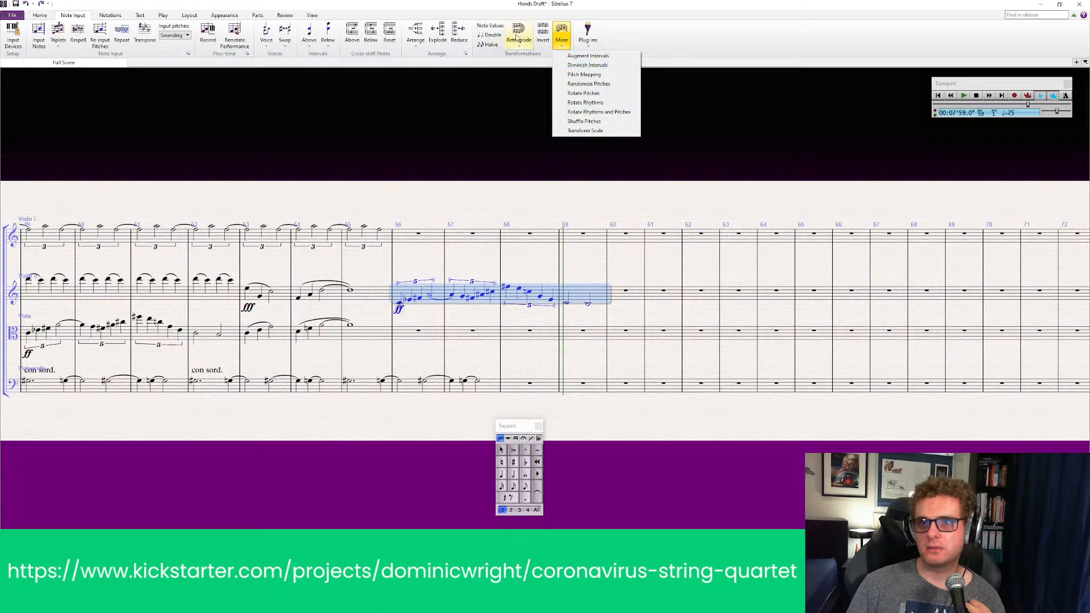
click(528, 118)
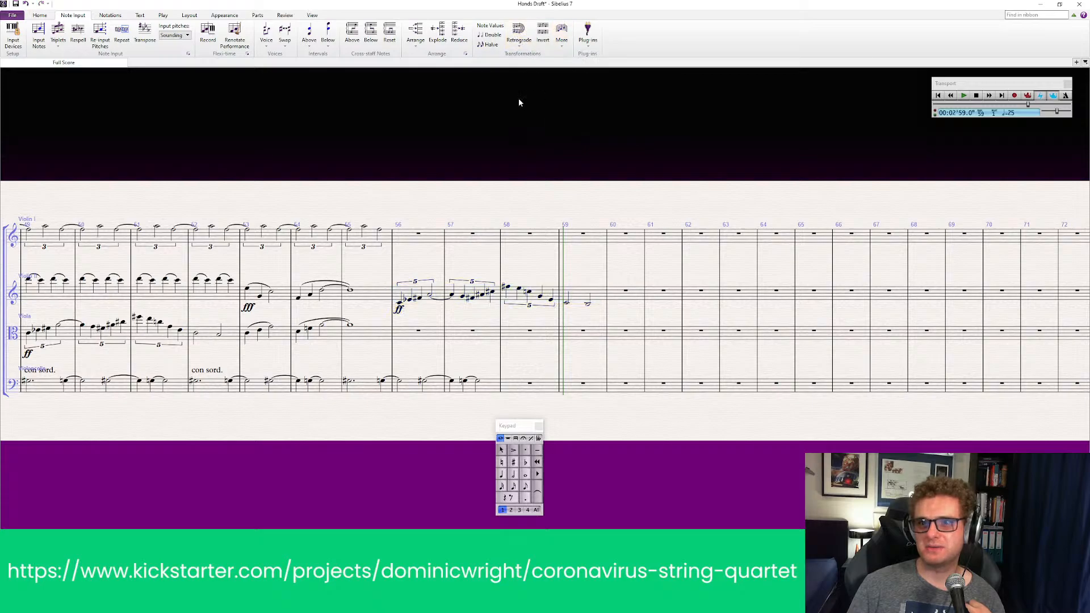
Step: Try Retrograde Pitches and Rhythms on the Violin II phrase in bars 56 to 59, and undo it
click(444, 292)
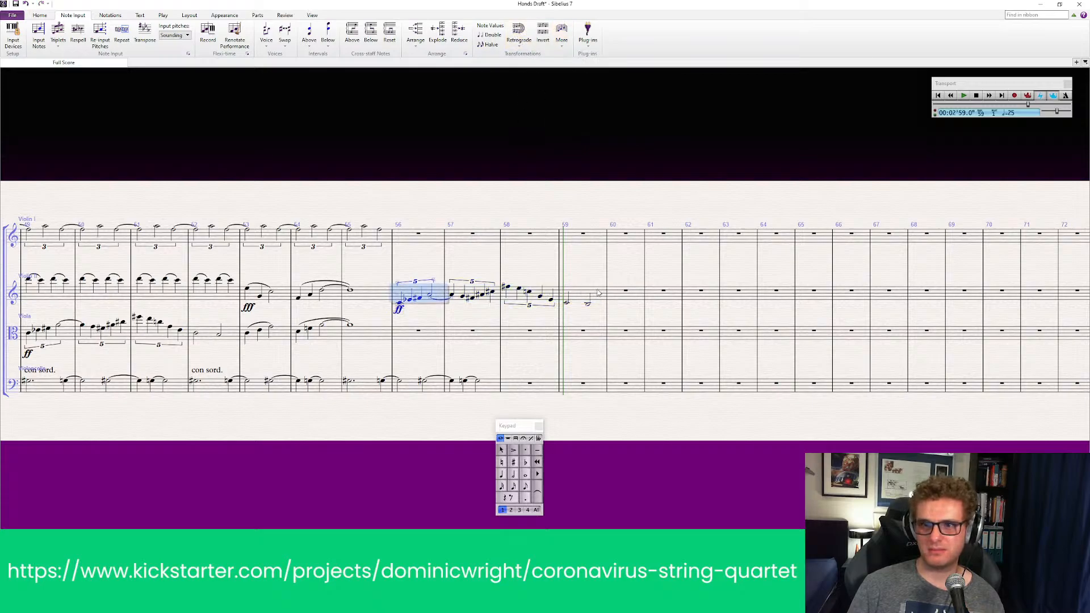
shift+click(598, 293)
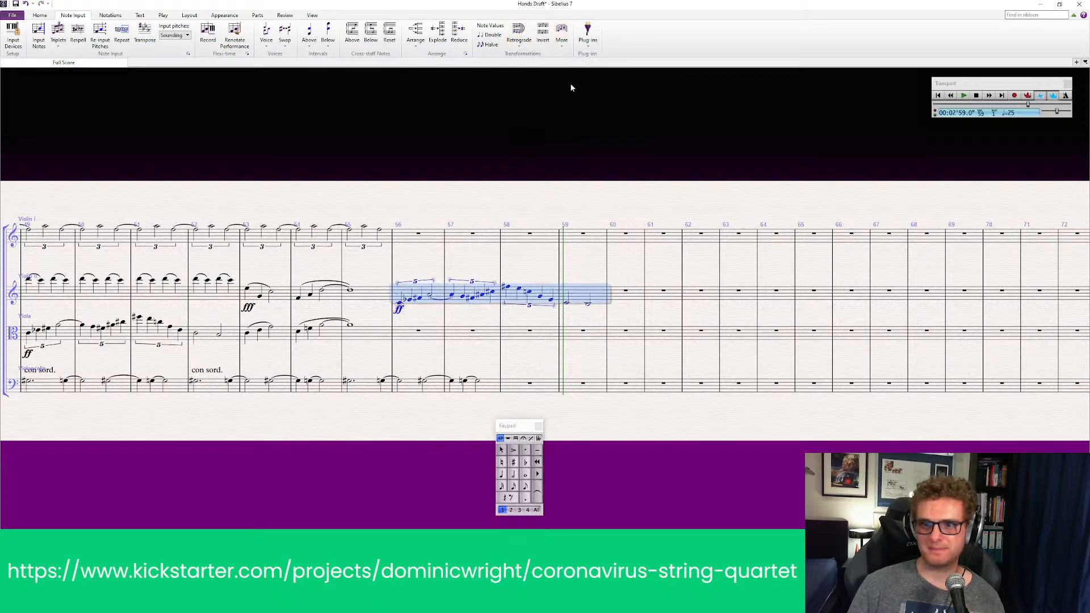
click(522, 46)
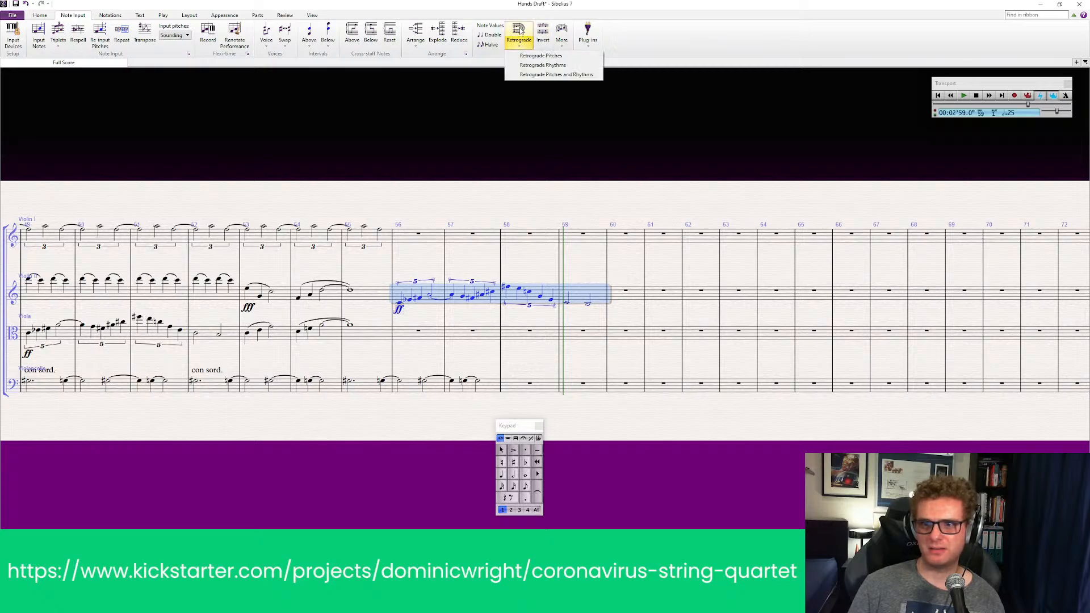
click(557, 75)
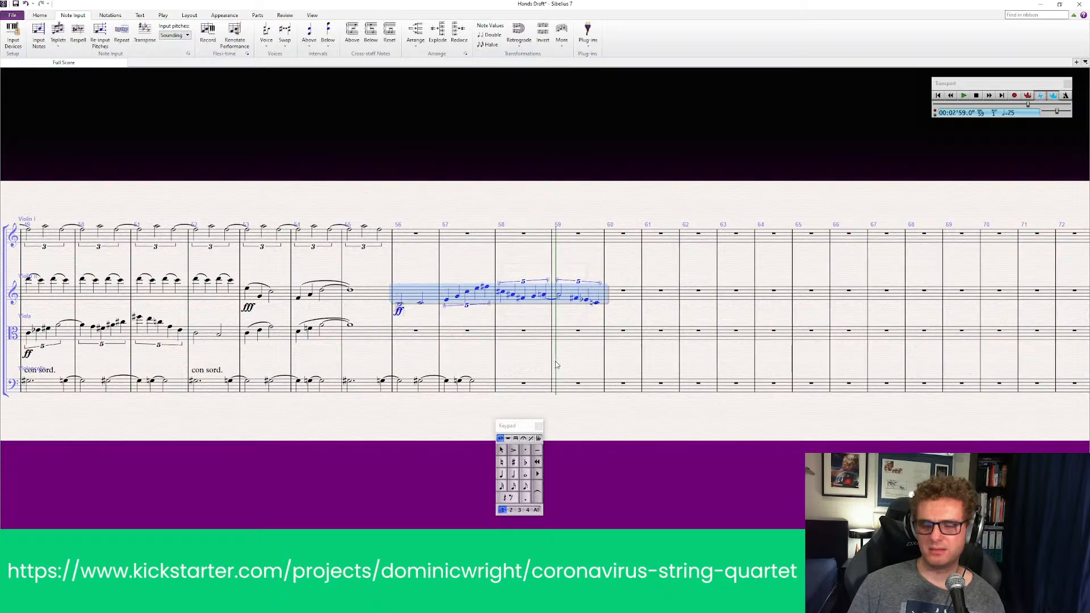
key(ctrl+z)
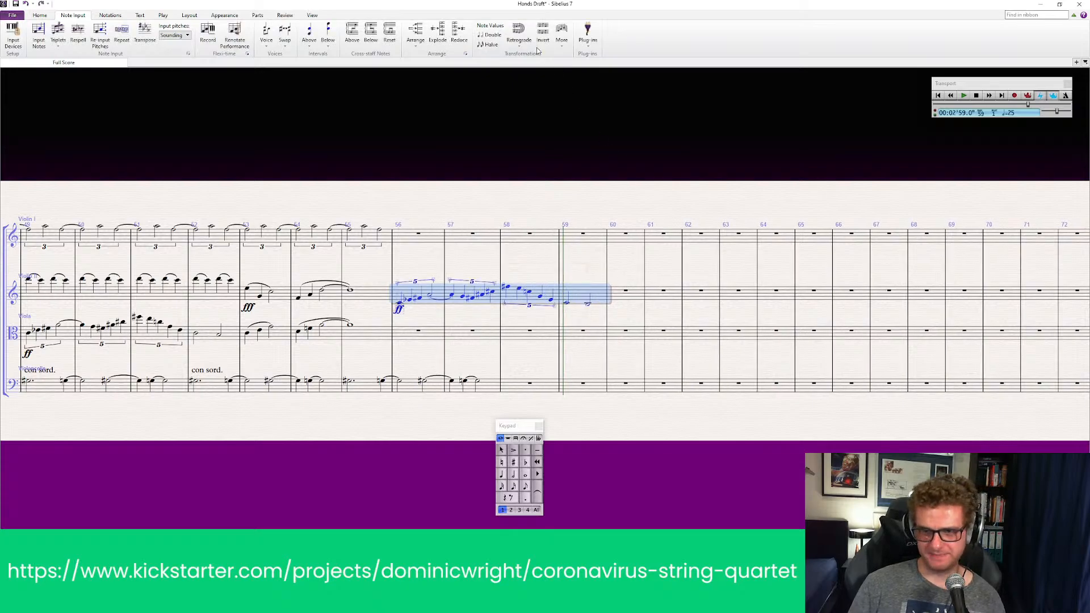
Step: Invert the Violin II phrase in bars 56 to 59 diatonically about F# in octave 4
click(542, 34)
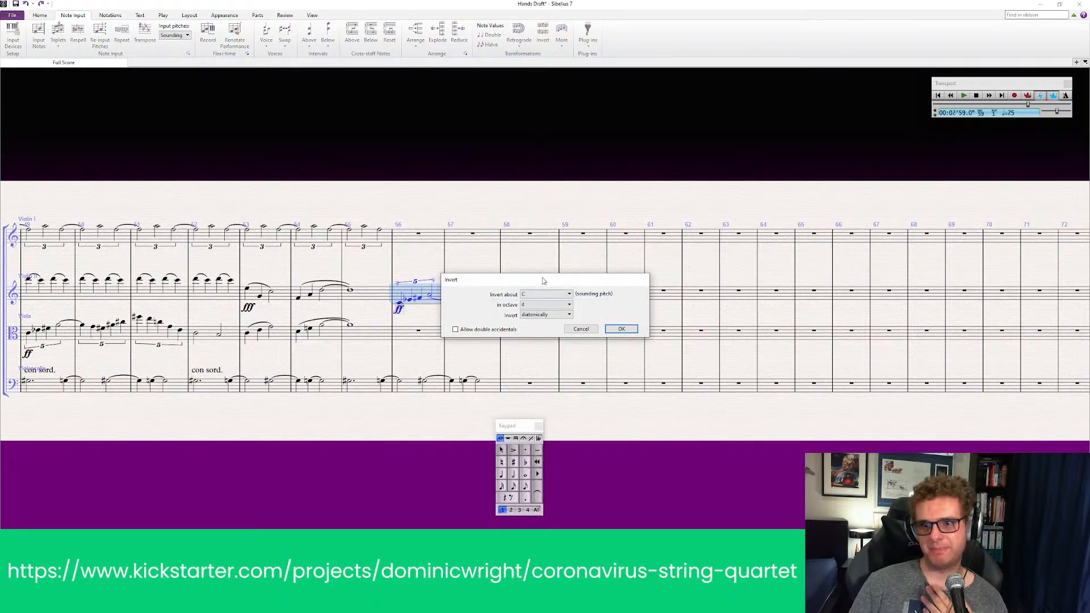
drag(542, 280, 539, 384)
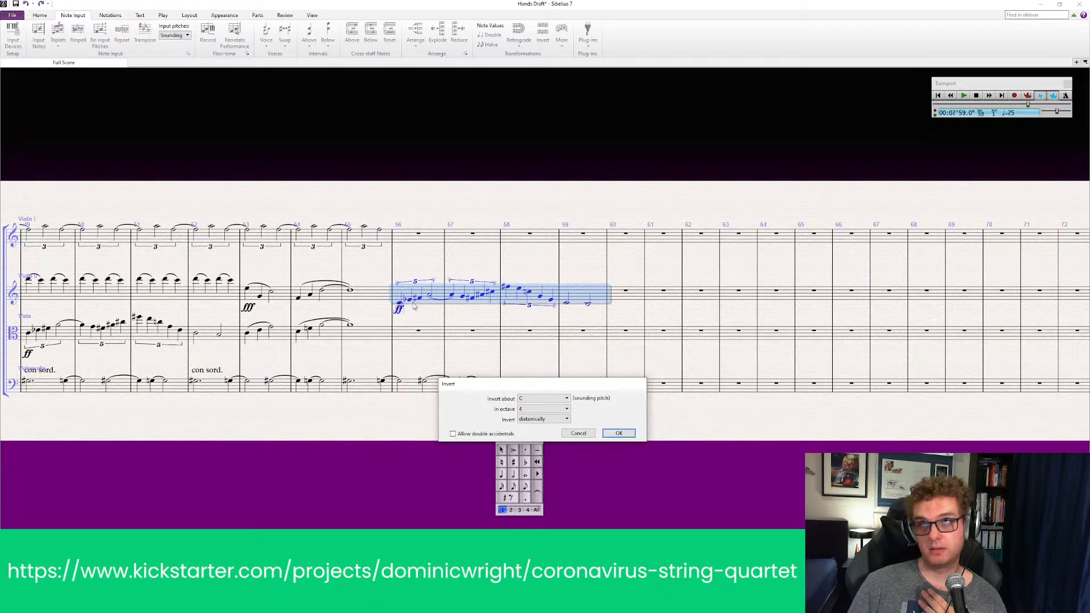
click(544, 399)
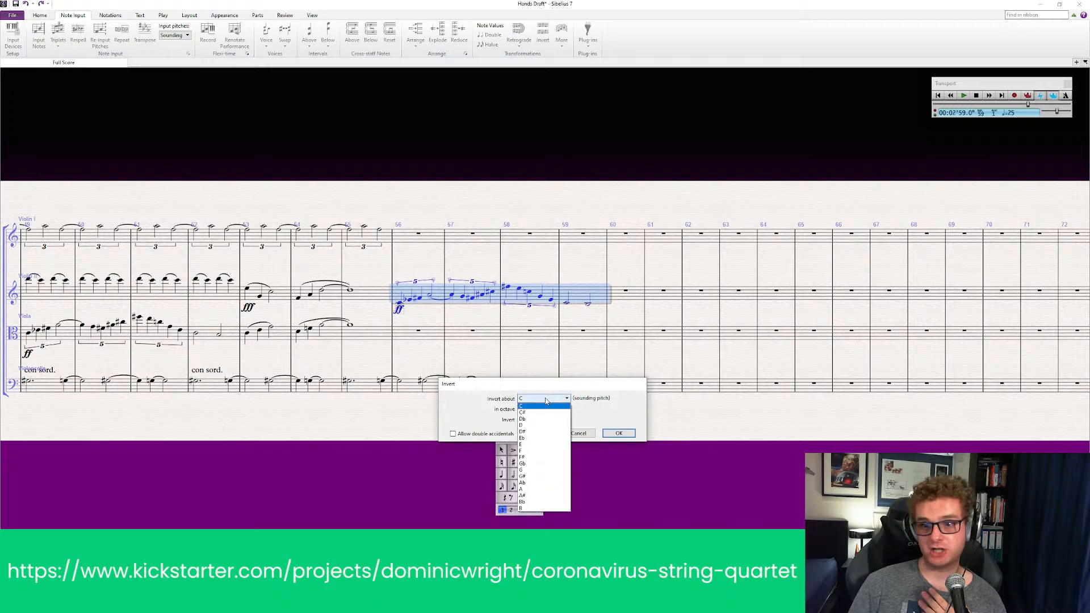
click(531, 459)
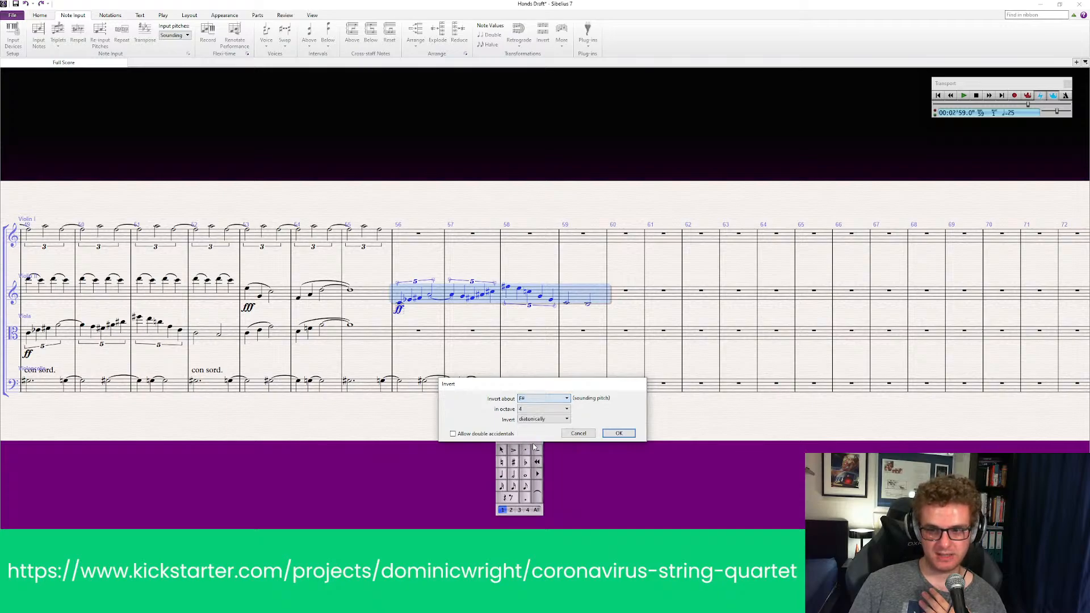
click(543, 411)
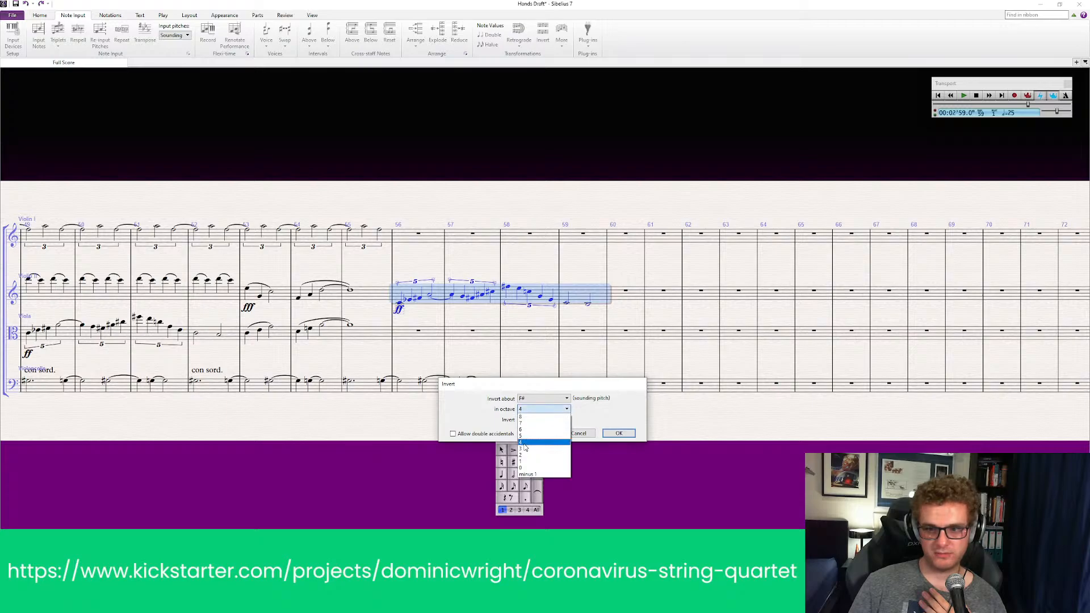
click(539, 421)
click(540, 420)
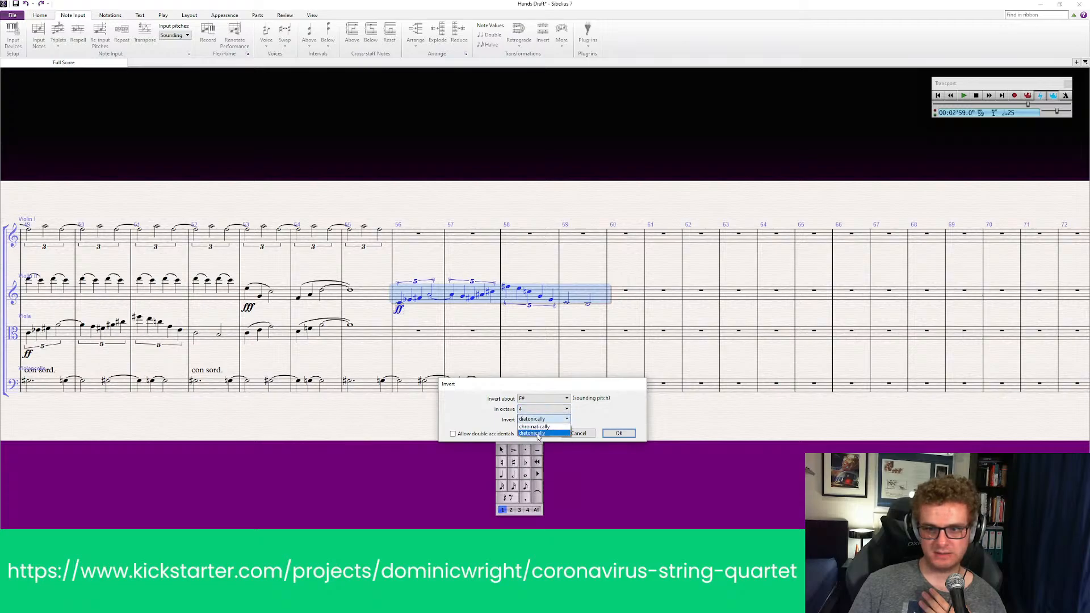
click(538, 434)
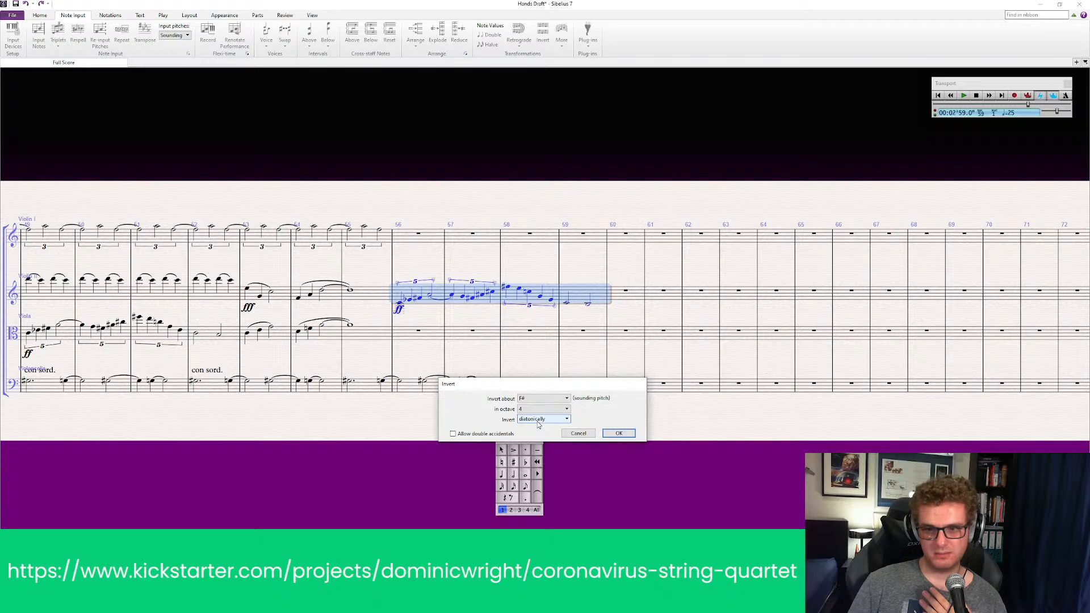
click(619, 434)
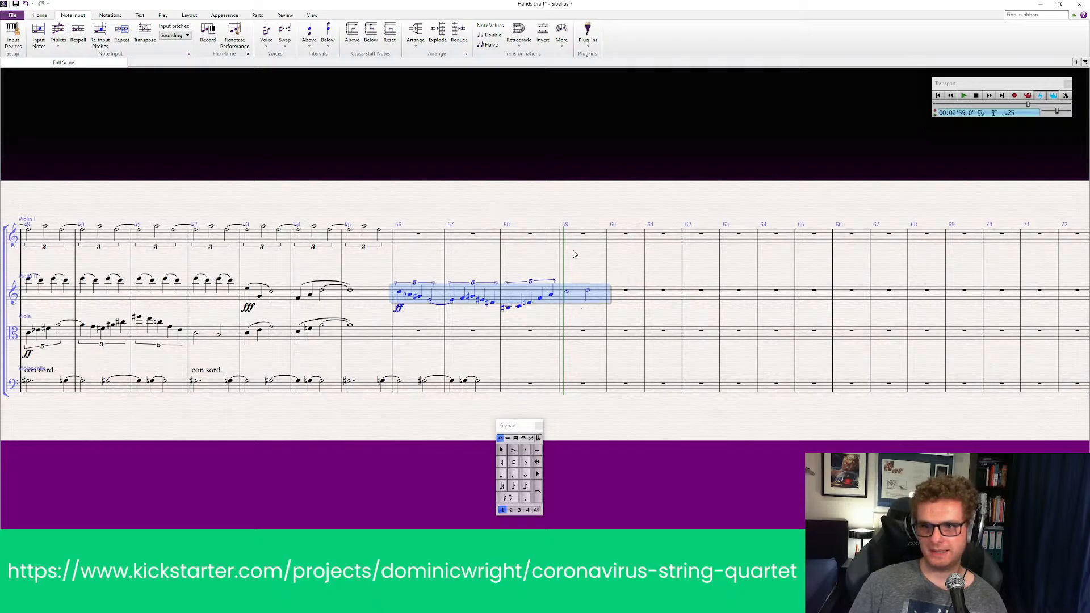
Step: Play back the score from bar 55 into bar 58 to hear the diatonically inverted Violin II phrase
key(Escape)
drag(1027, 105, 1018, 106)
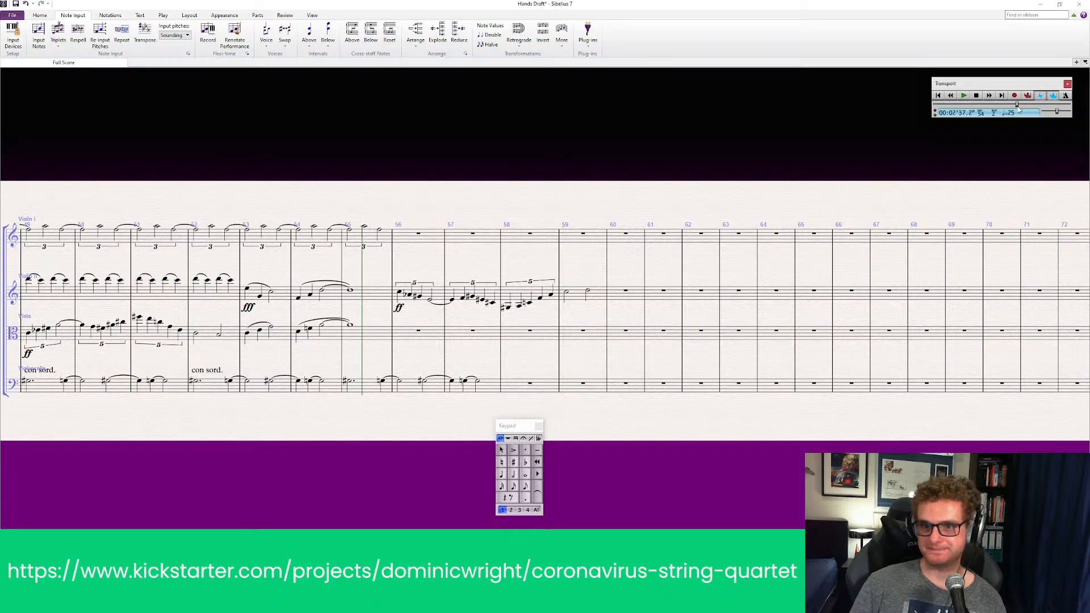
key(space)
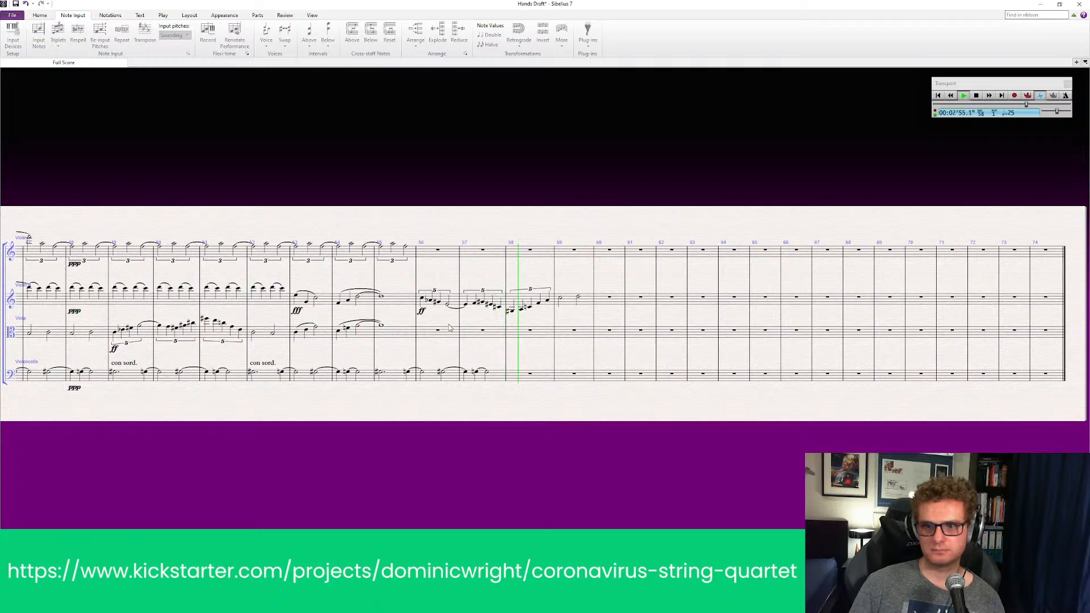
key(space)
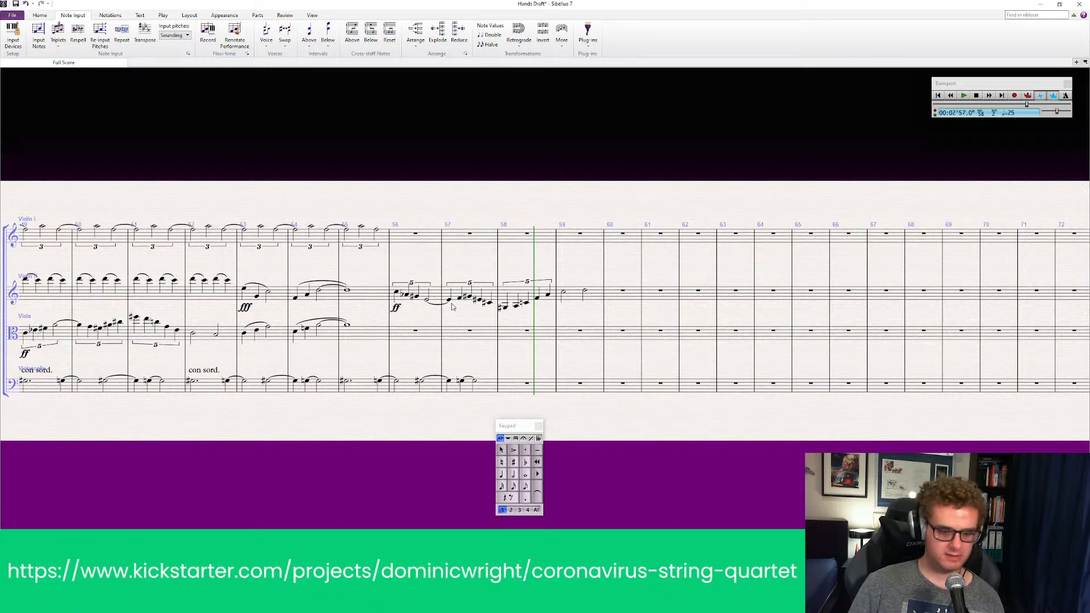
Step: Replace the diatonic inversion of the Violin II phrase with a chromatic one about F# in octave 4, and raise bar 58's first note one step
key(ctrl+z)
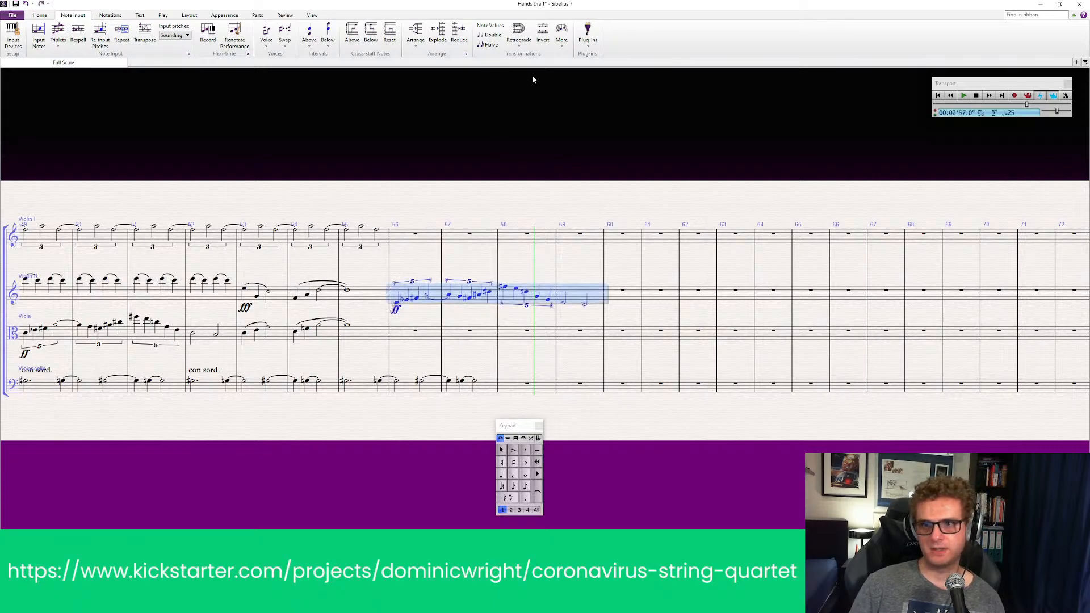
click(543, 33)
click(527, 315)
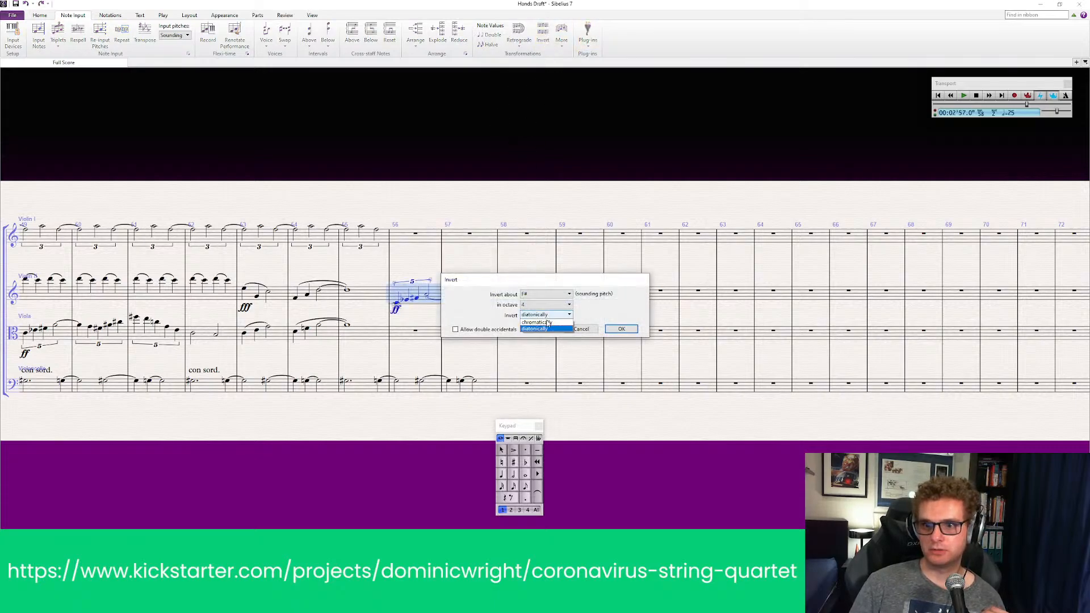
click(535, 323)
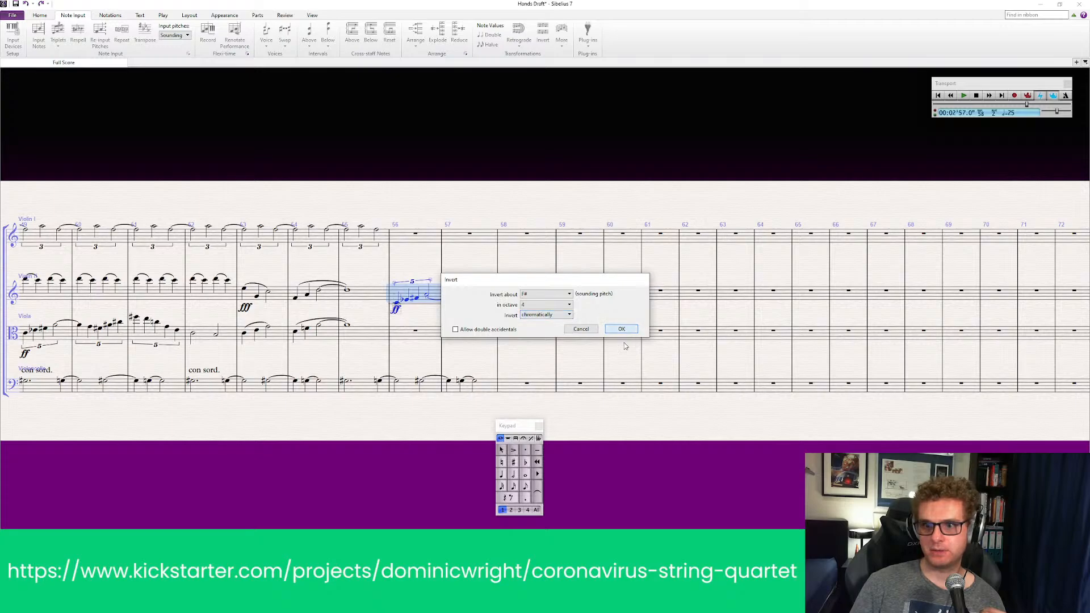
click(621, 329)
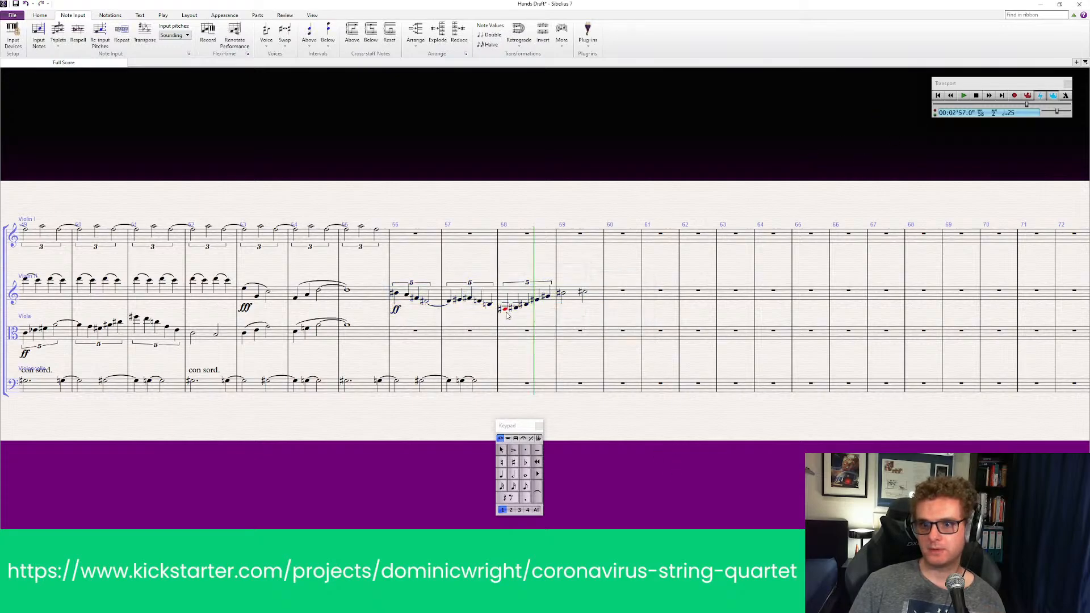
click(506, 312)
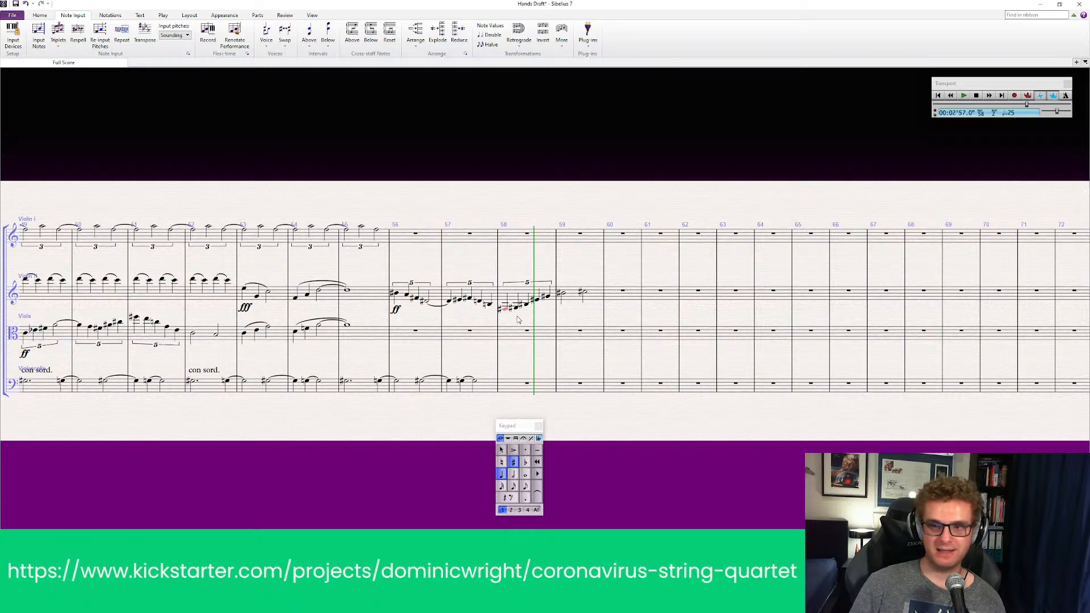
key(Up)
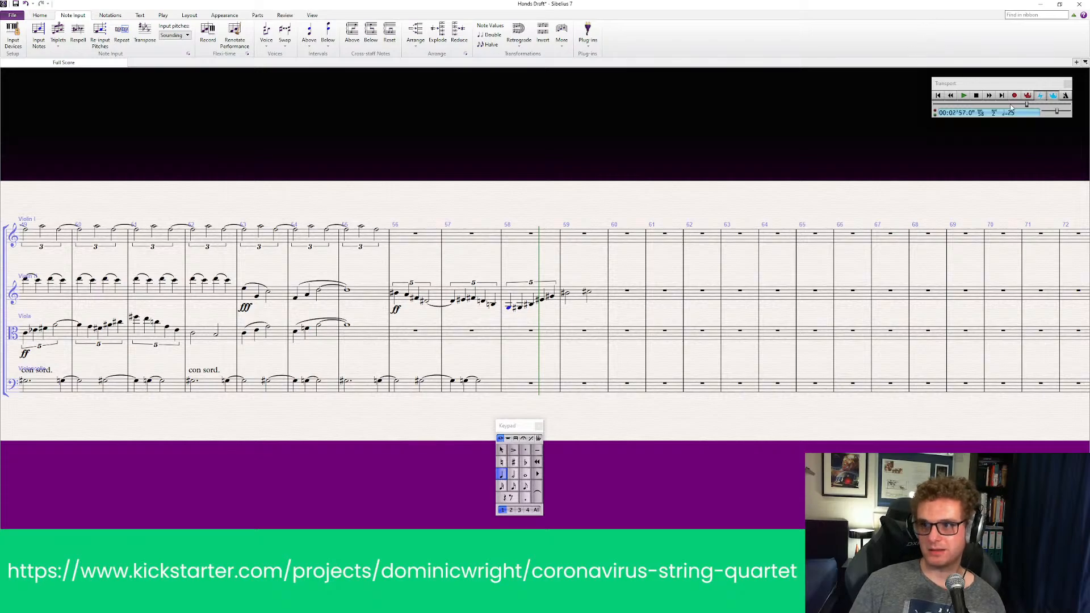
Step: Play back the chromatically inverted Violin II phrase through the end of bar 59
drag(1025, 109, 1021, 113)
click(963, 95)
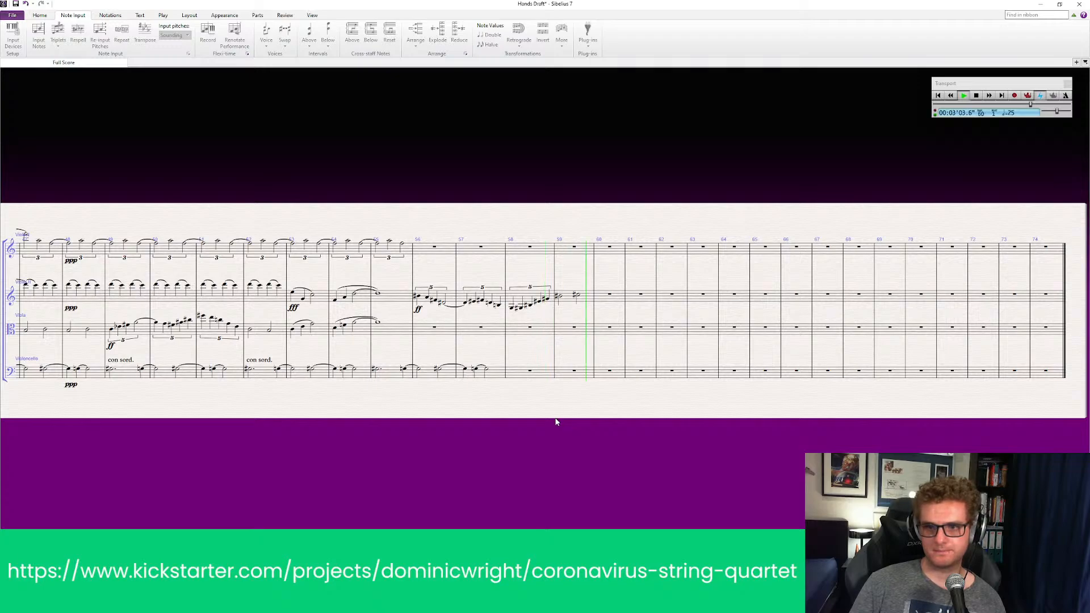
key(space)
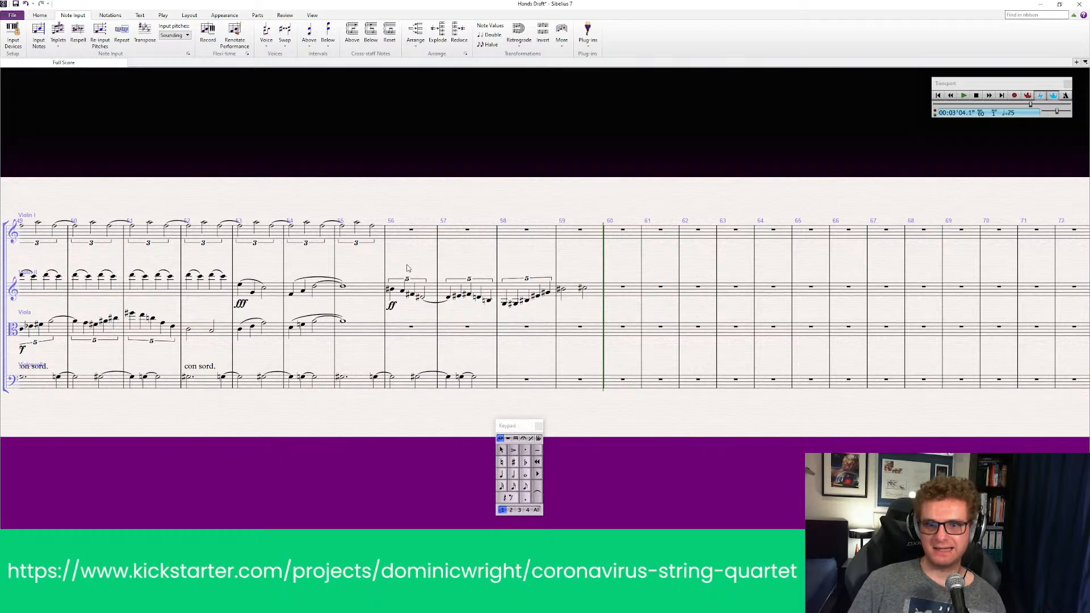
Step: Delete the cello notes from the last beat of bar 55 through bar 57
click(431, 293)
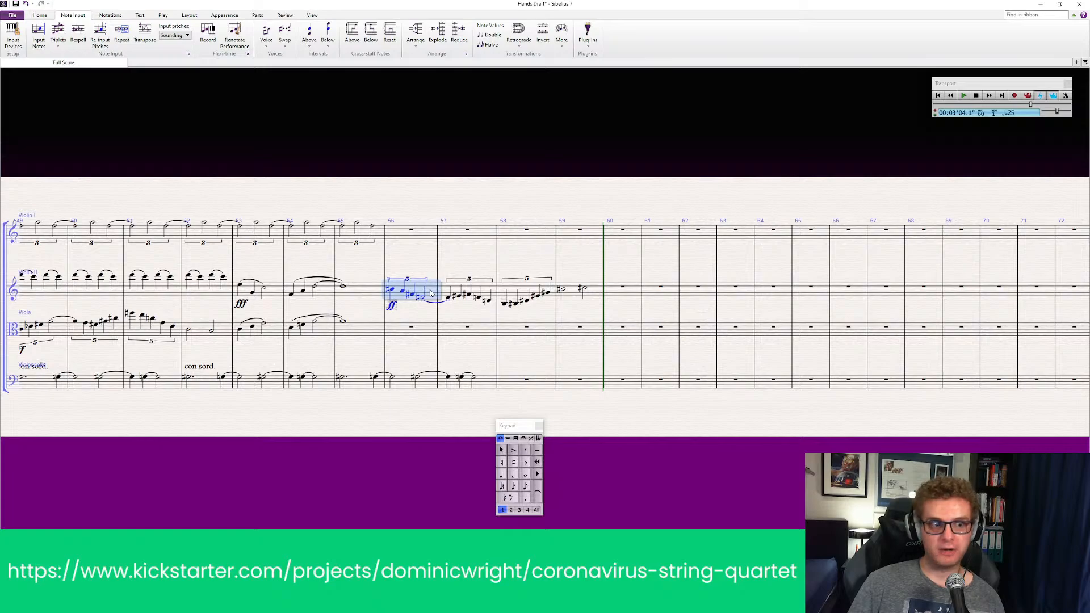
click(376, 378)
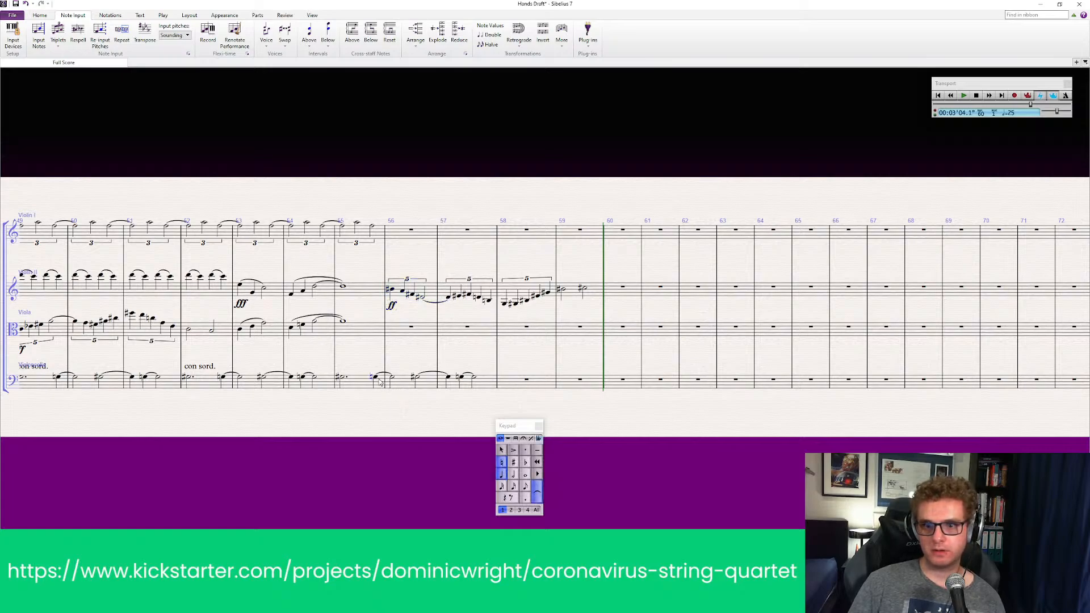
shift+click(476, 383)
key(Delete)
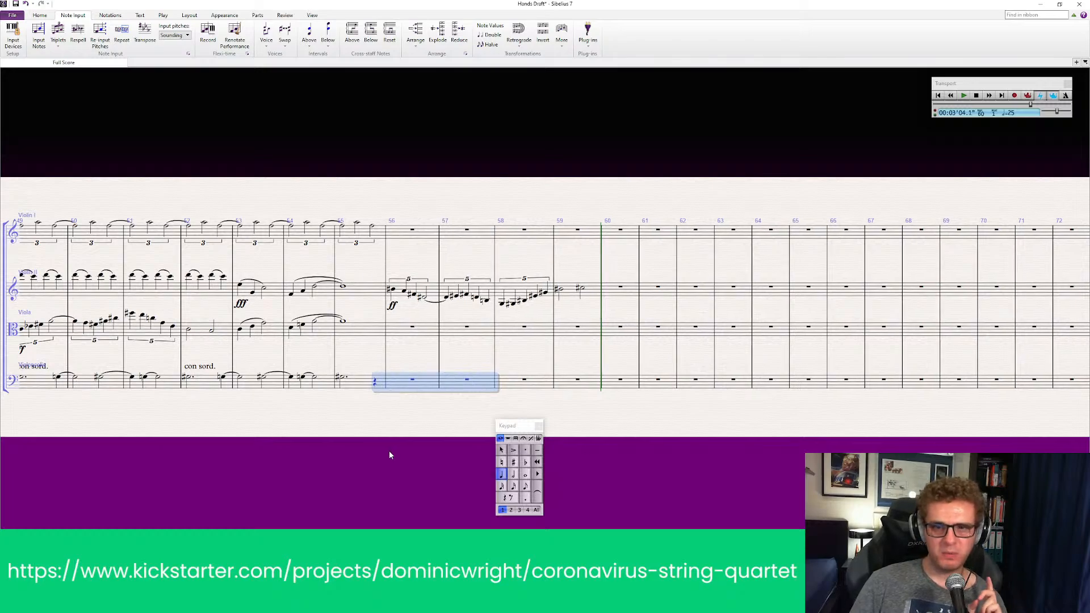
Step: Copy the Violin II phrase of bars 56–59 into the cello part starting at bar 56
key(Escape)
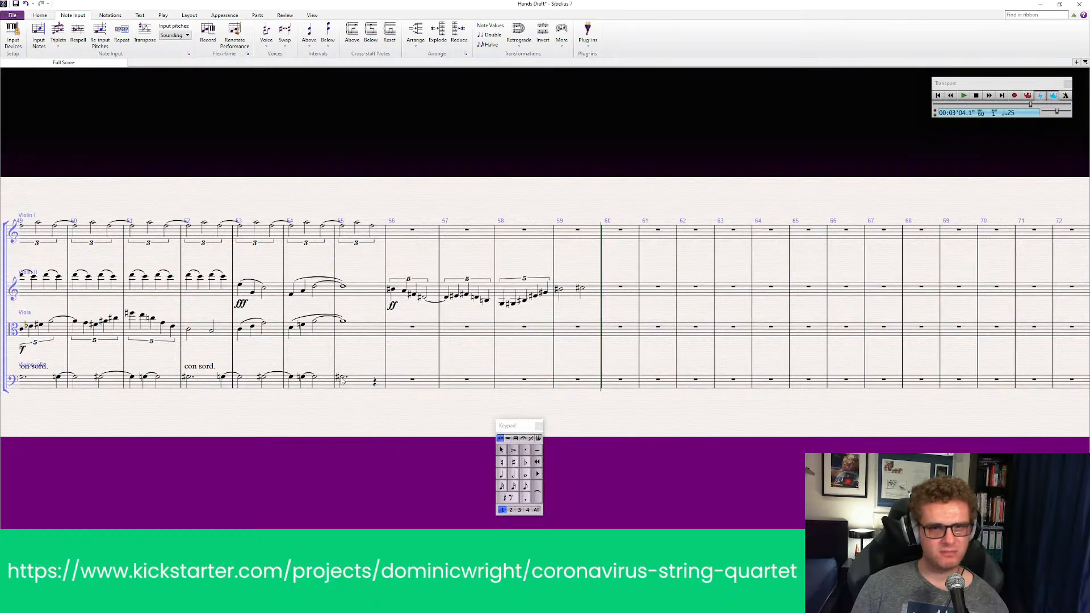
click(432, 285)
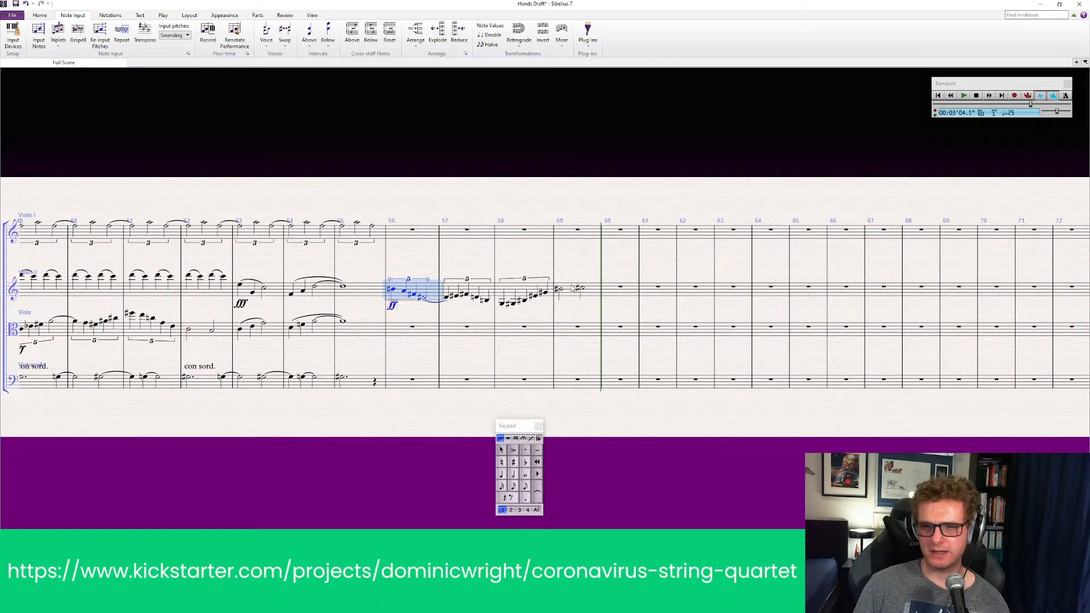
shift+click(574, 289)
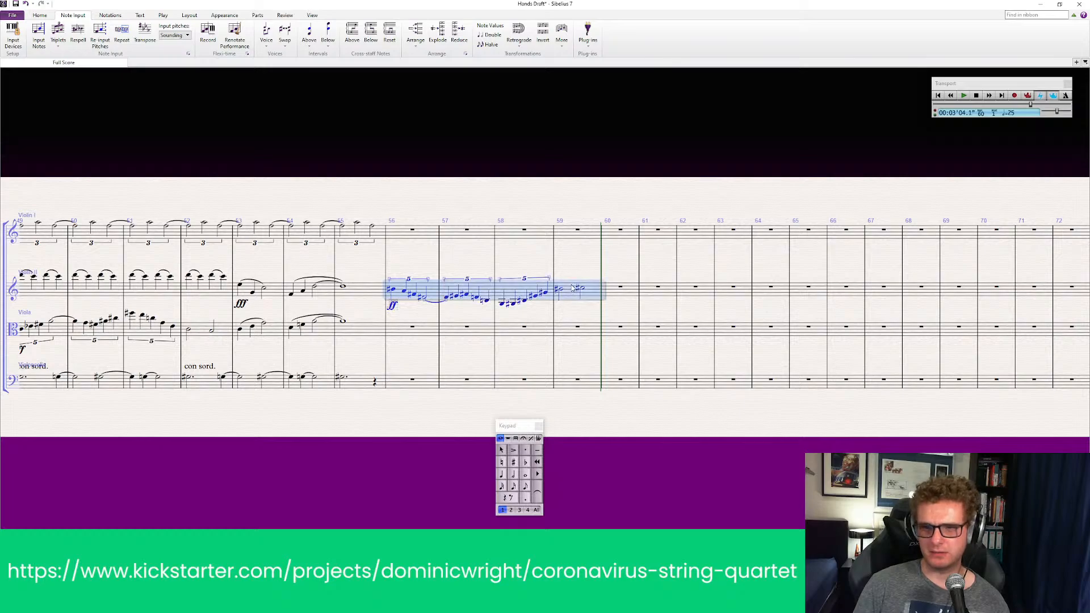
click(410, 391)
key(ctrl+v)
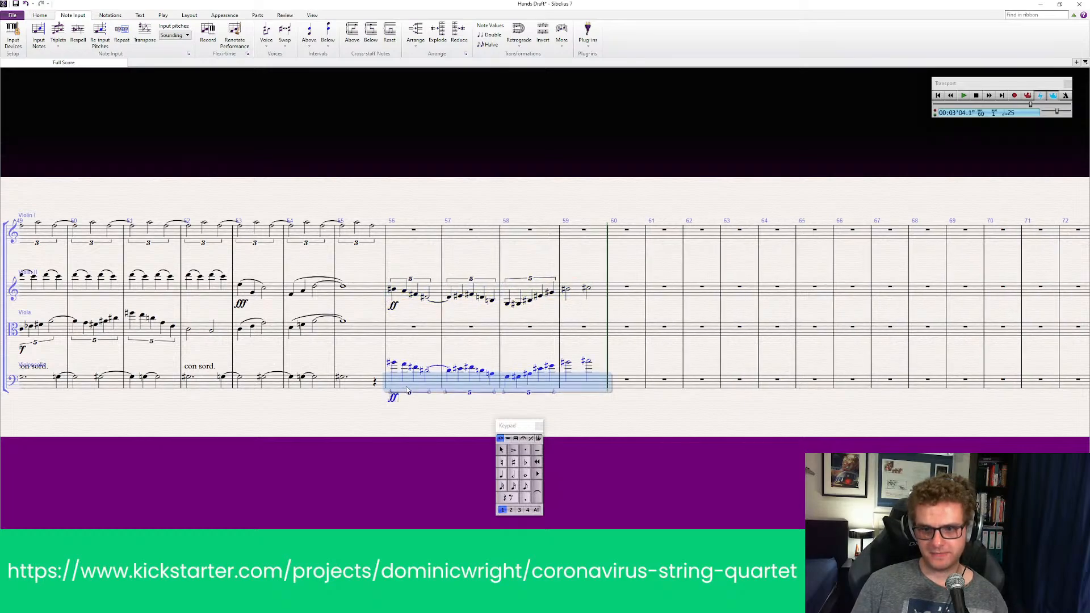
key(Escape)
Step: Delete the phrase from Violin II in bars 56–59
click(422, 292)
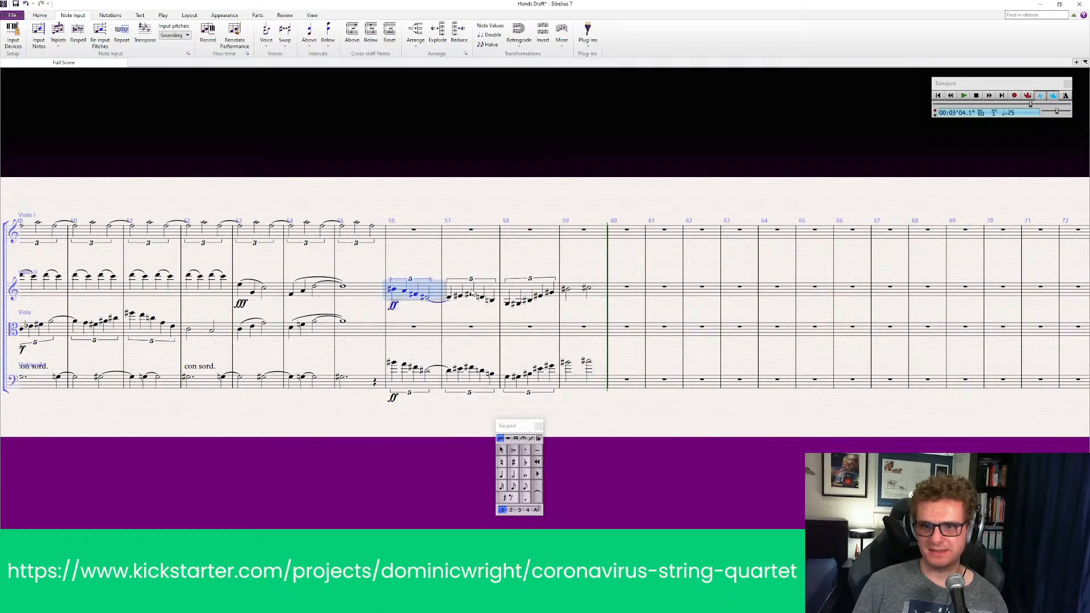
shift+click(596, 289)
key(Delete)
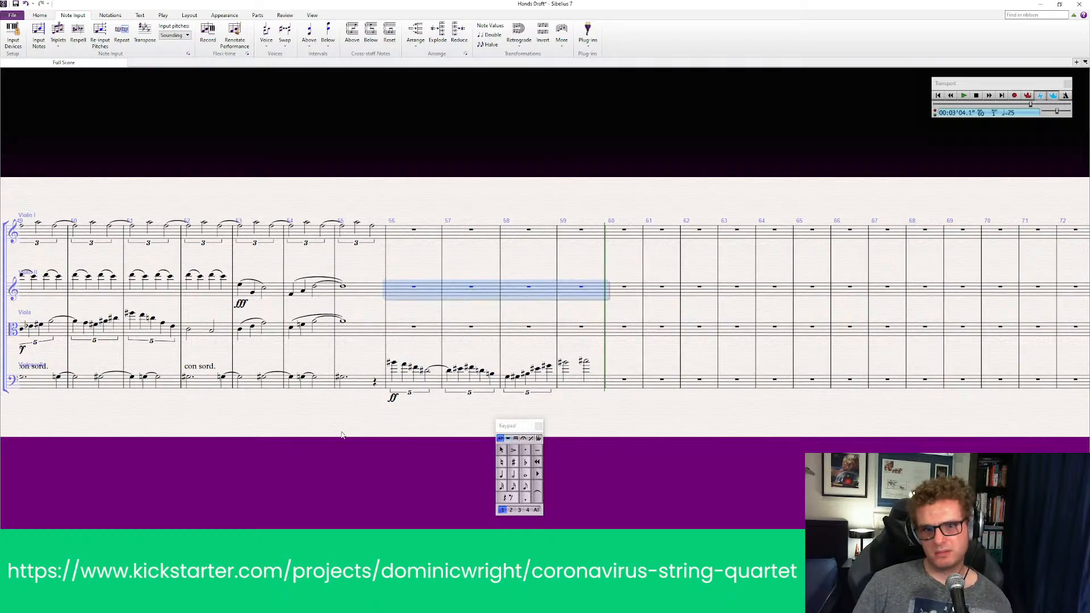
key(Escape)
Step: Insert a tenor clef in the cello part at the start of bar 56
drag(357, 442, 584, 439)
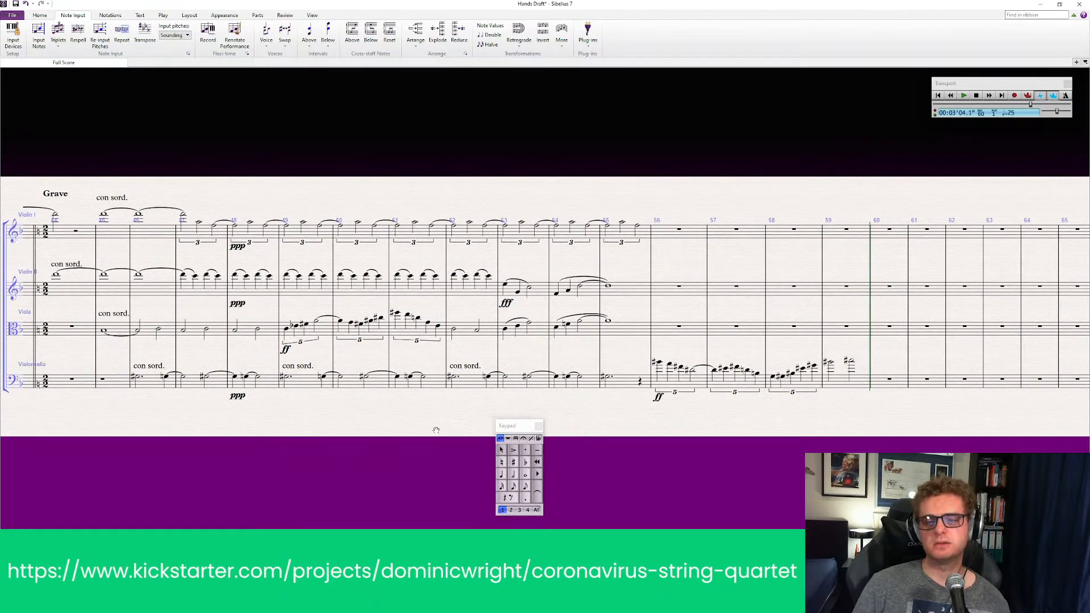
drag(434, 430, 60, 436)
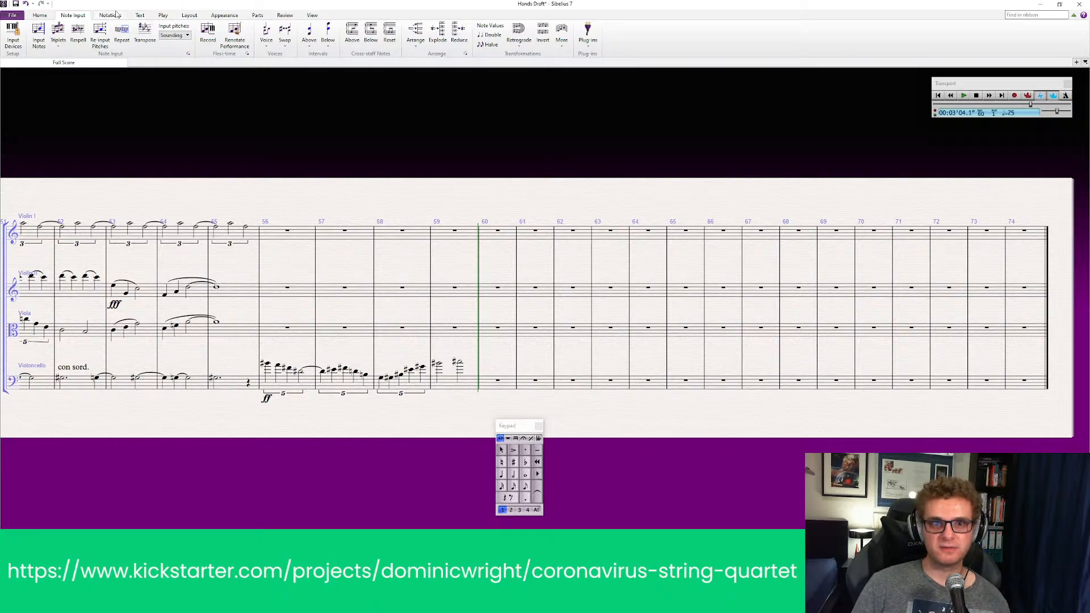
click(115, 15)
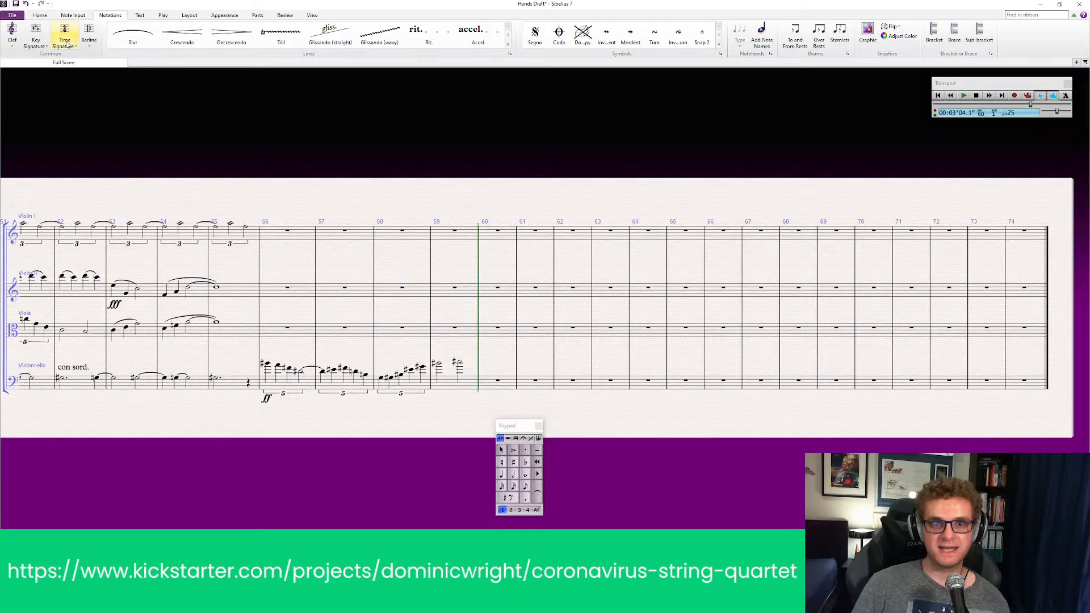
click(11, 35)
click(170, 86)
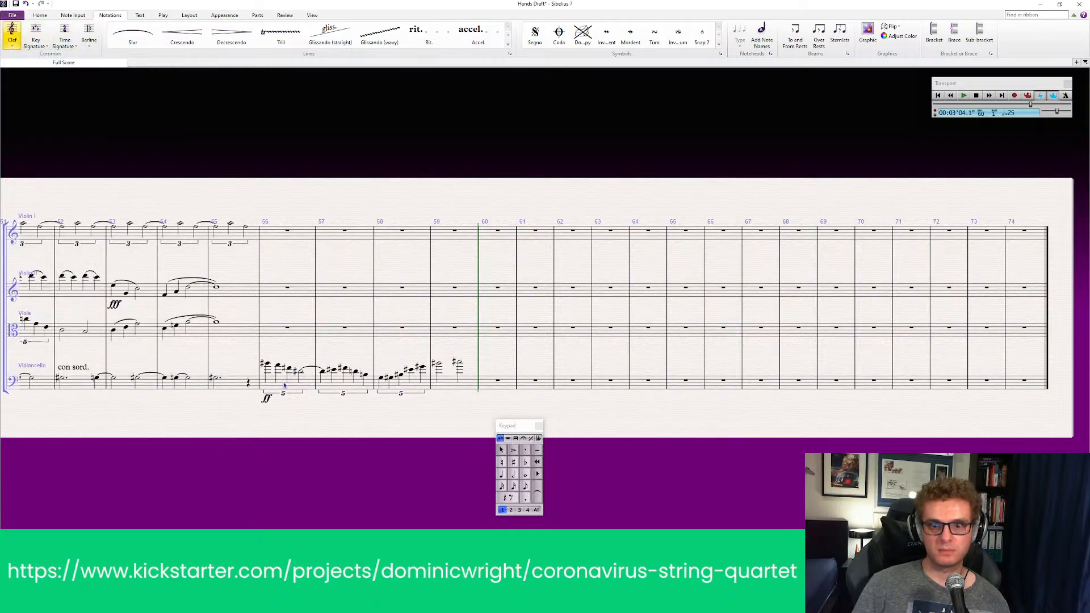
click(262, 386)
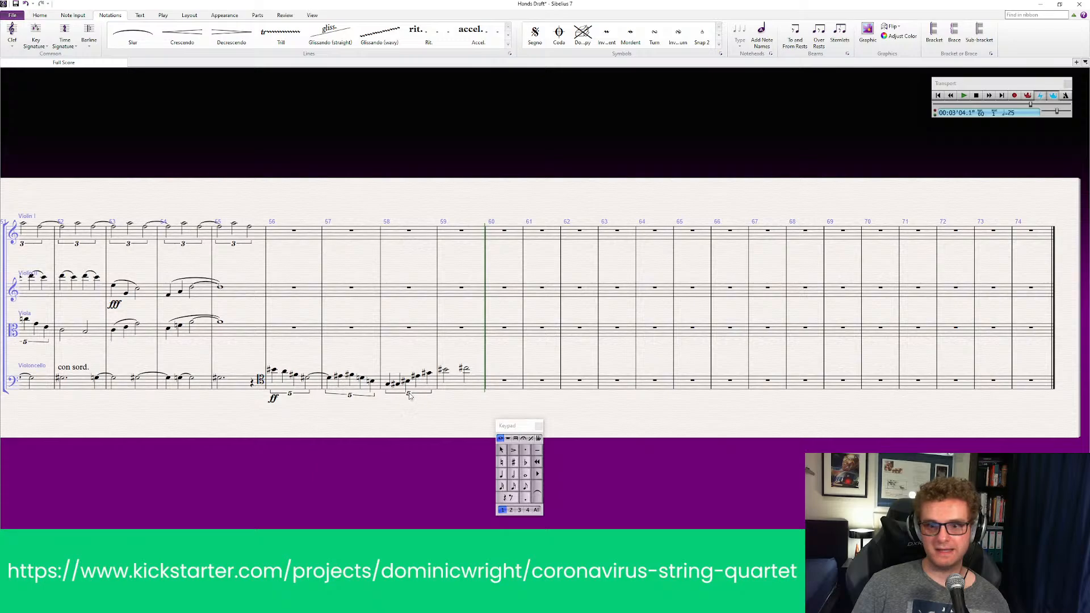
Step: Play back the score from bar 52 through the end of bar 59 to hear the phrase in the cello
drag(1031, 105, 1012, 106)
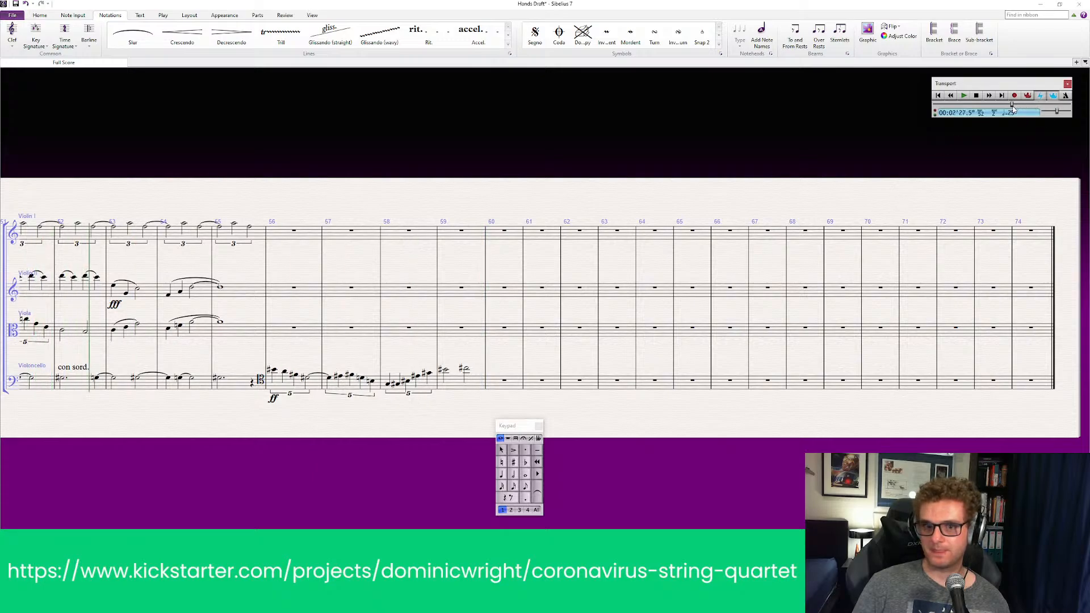
click(966, 97)
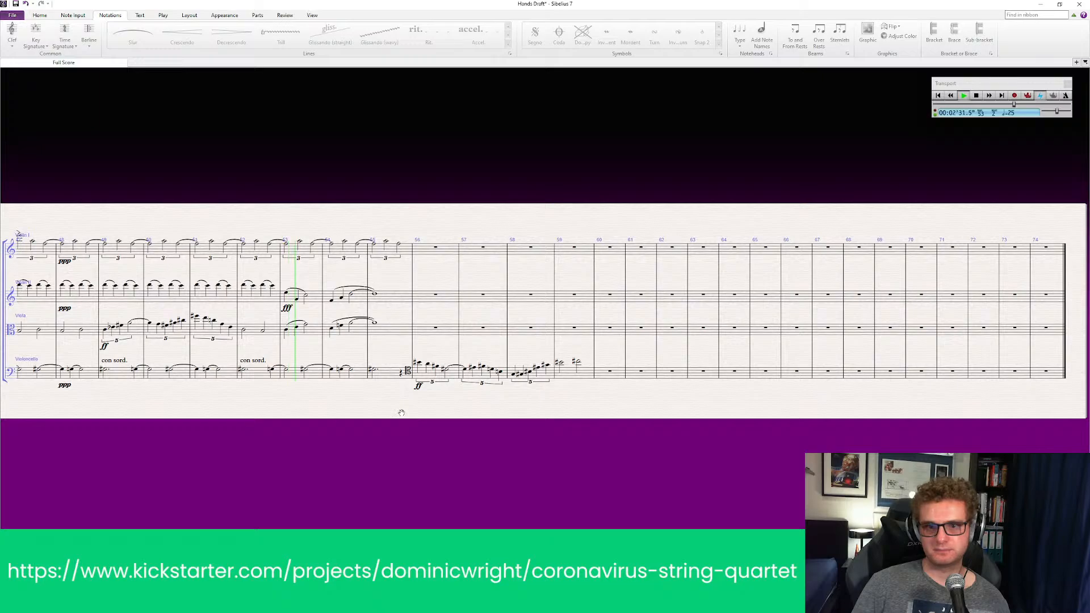
drag(397, 409, 346, 406)
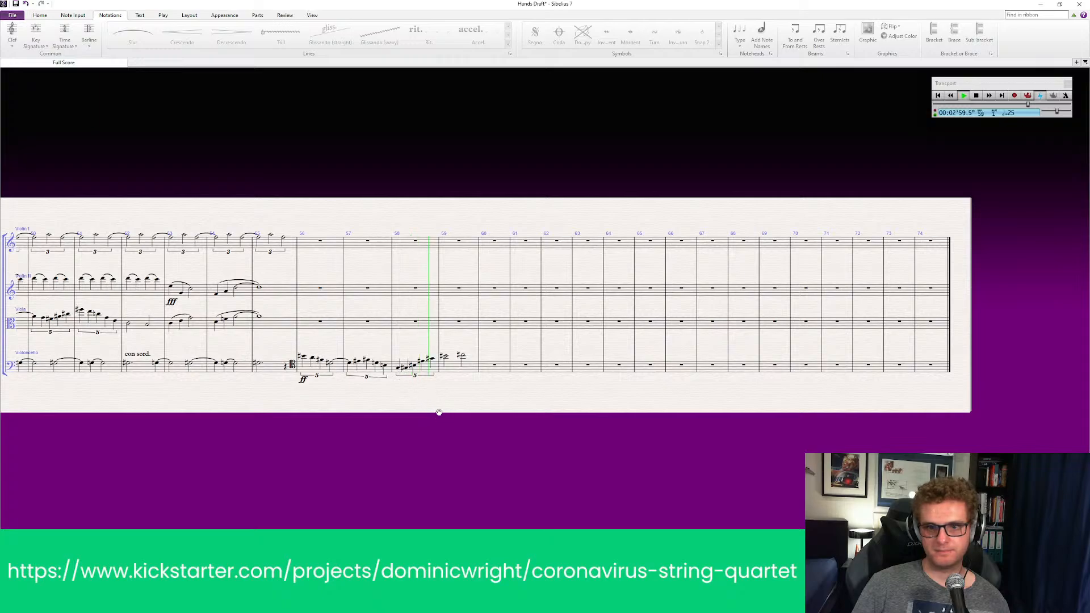
drag(439, 414, 529, 416)
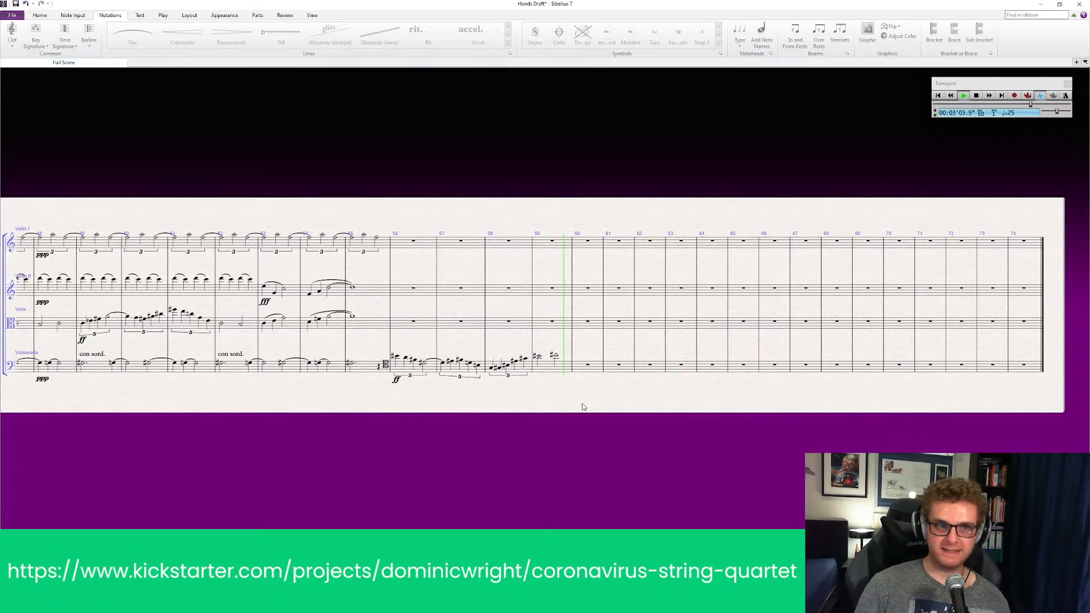
key(space)
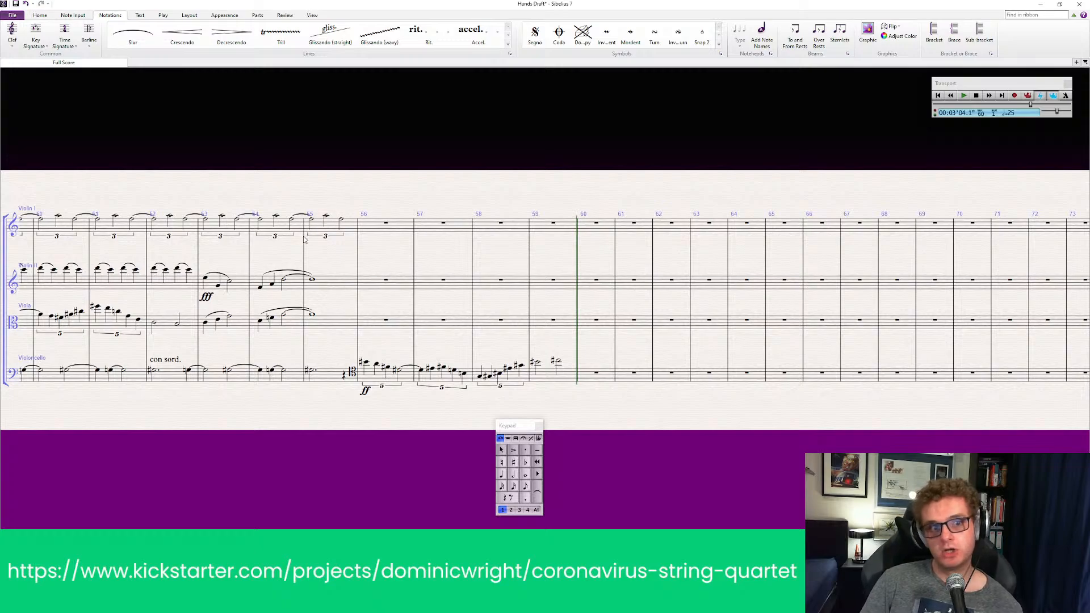
Step: Copy the slurred quarter-note figure of Violin II bar 52 into bars 56–58 of the same part, two octaves lower
click(334, 225)
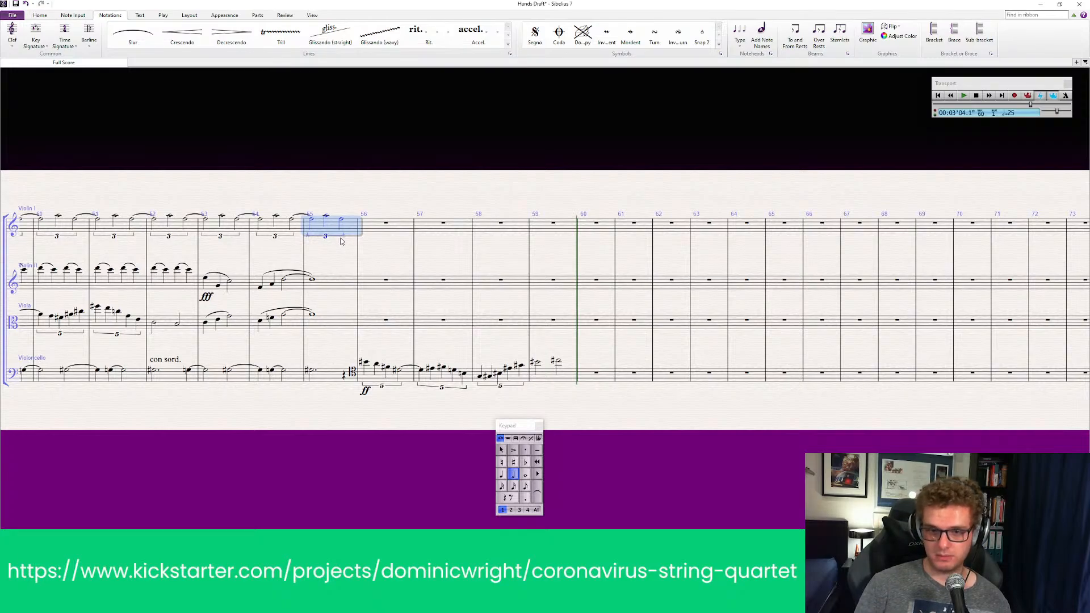
click(185, 284)
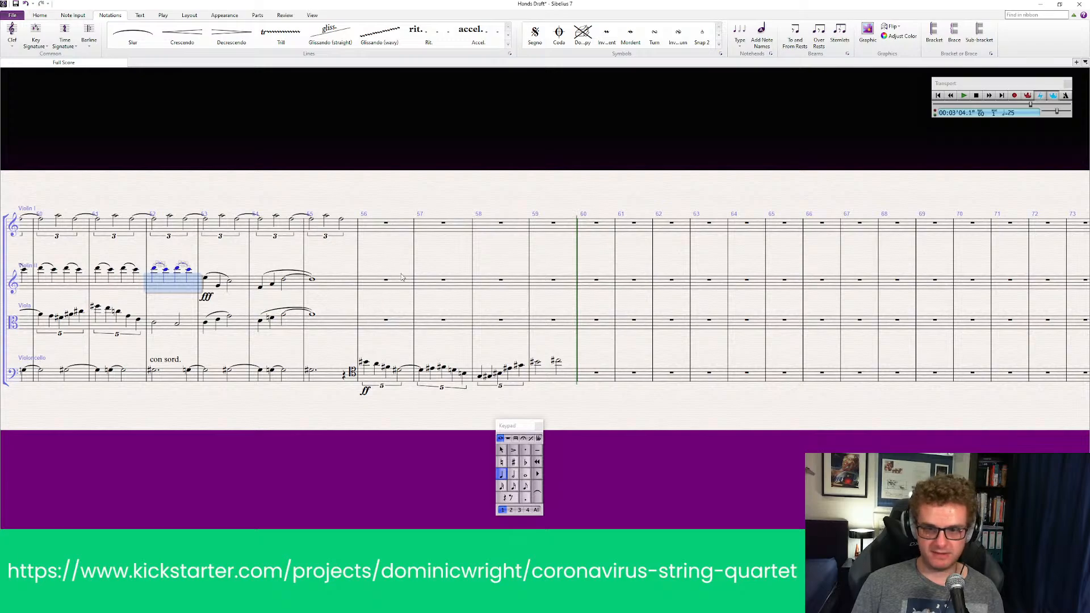
click(386, 288)
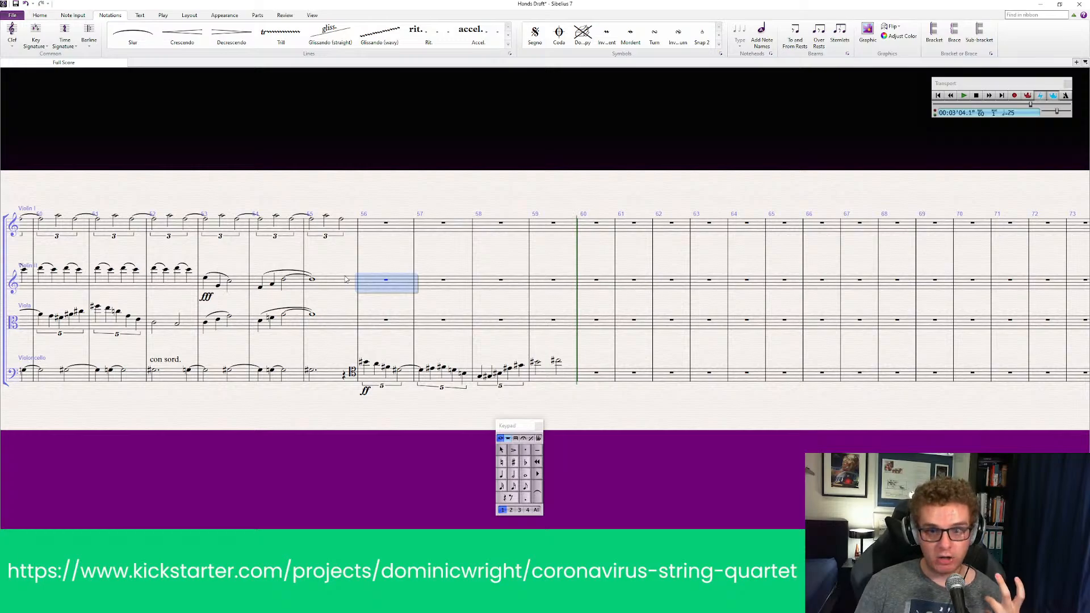
click(176, 282)
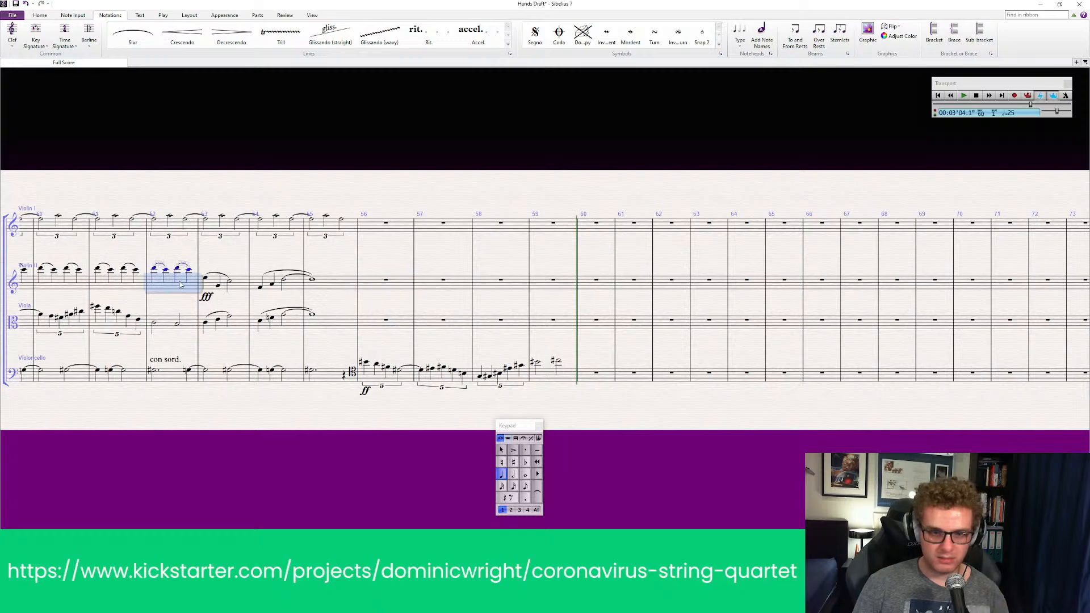
alt+click(381, 284)
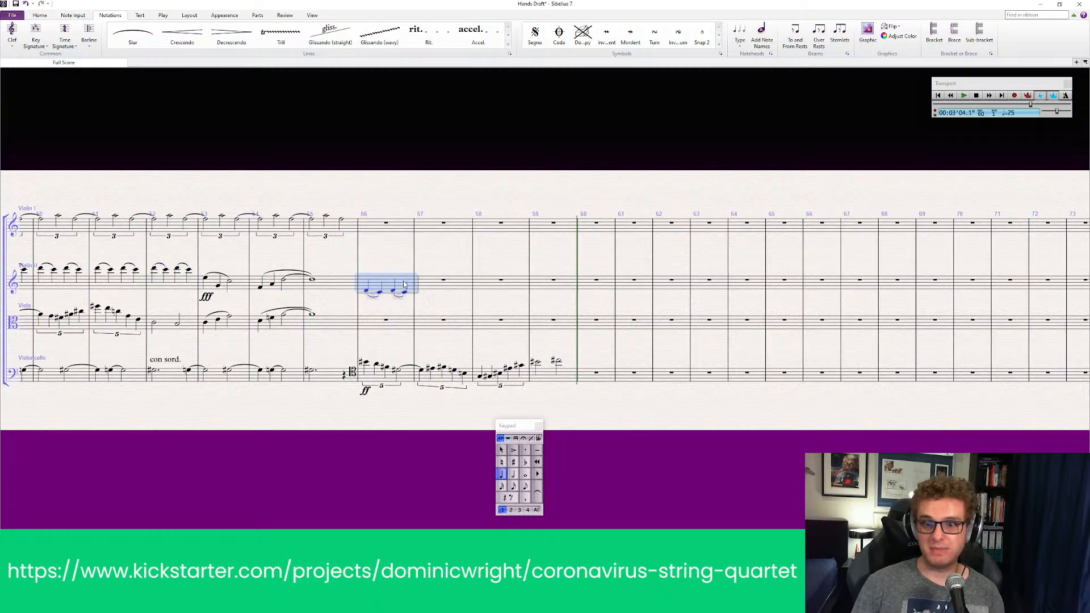
key(ctrl+Up)
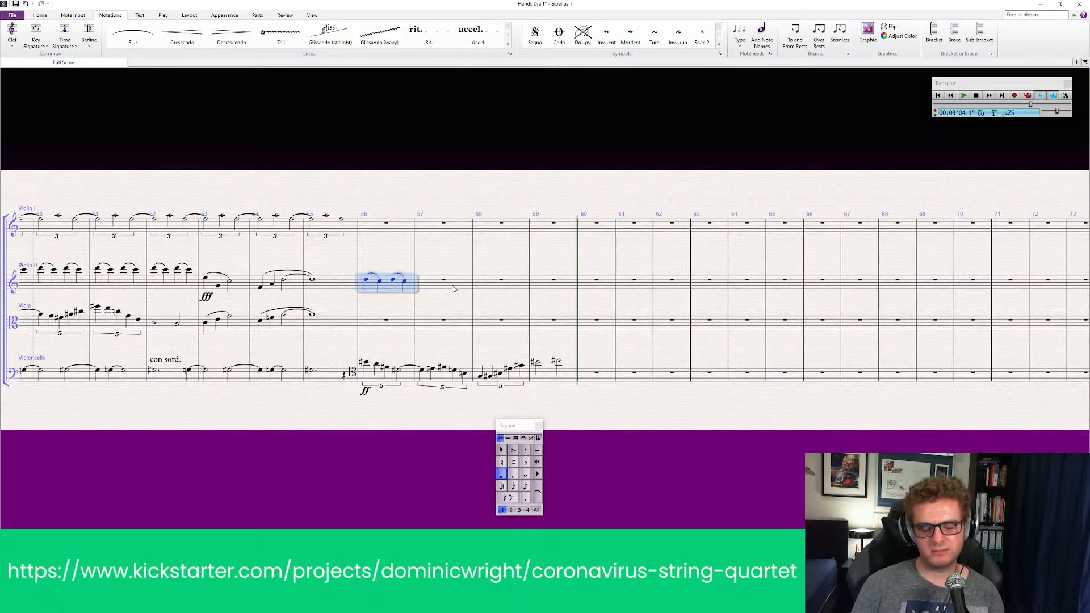
key(ctrl+Down)
alt+click(447, 286)
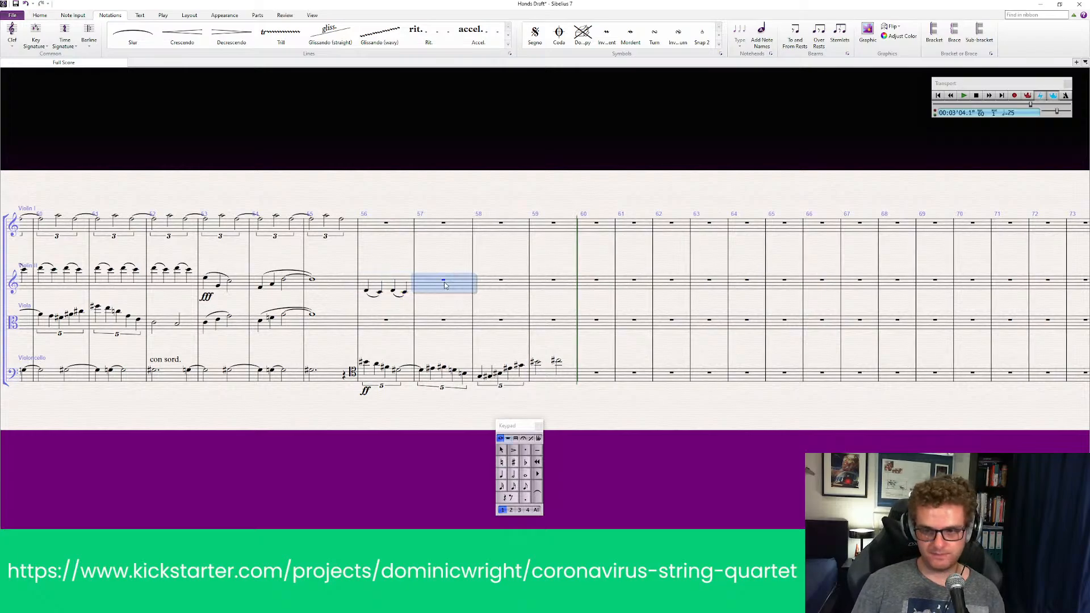
alt+click(502, 286)
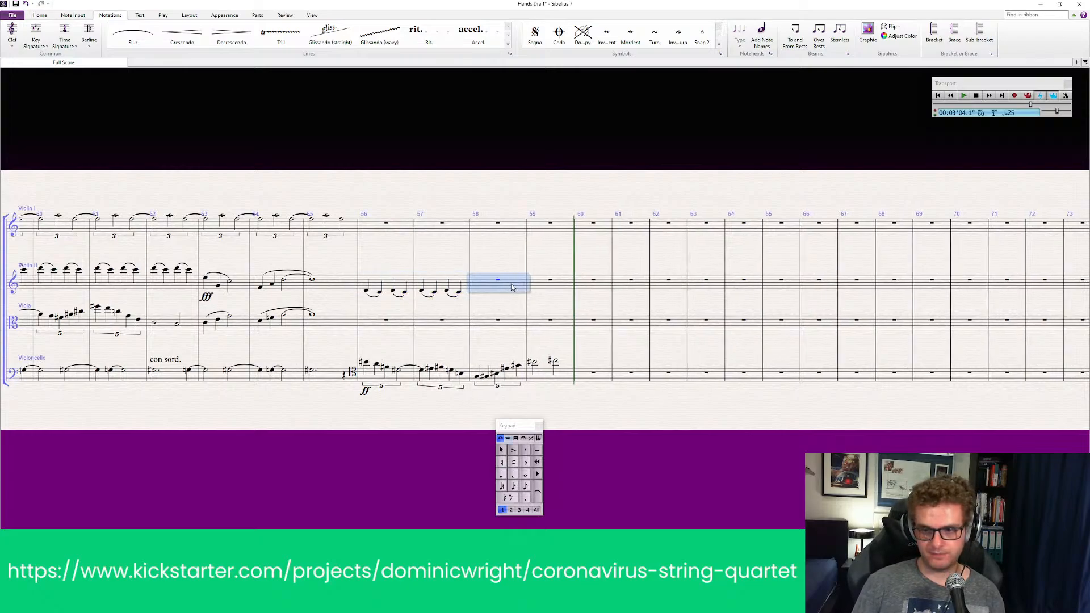
click(545, 289)
key(Escape)
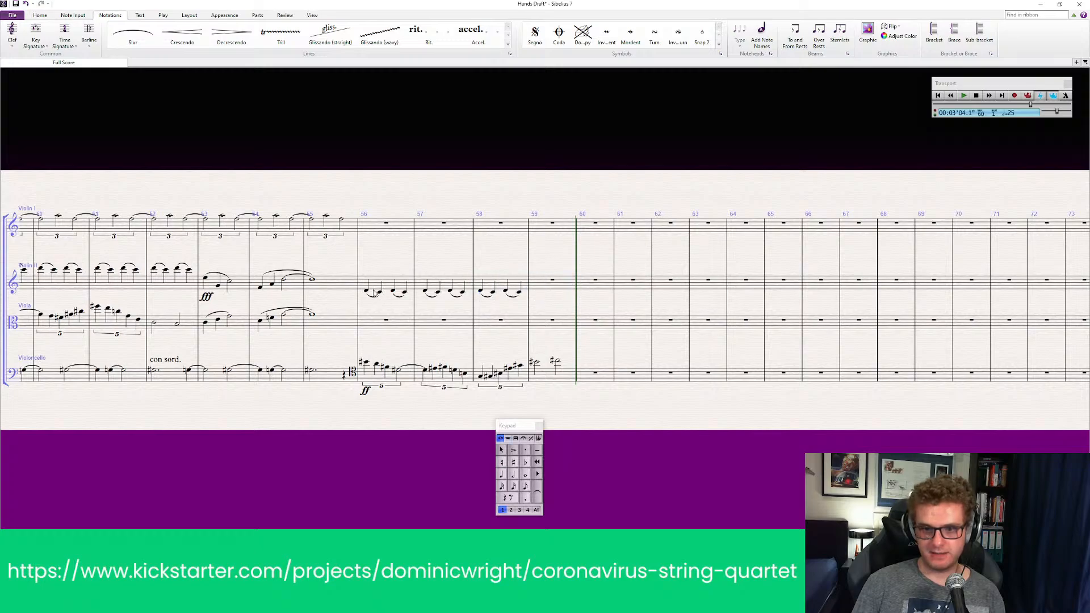
Step: Add a pp dynamic under the first Violin II note of bar 56
click(366, 291)
key(ctrl+e)
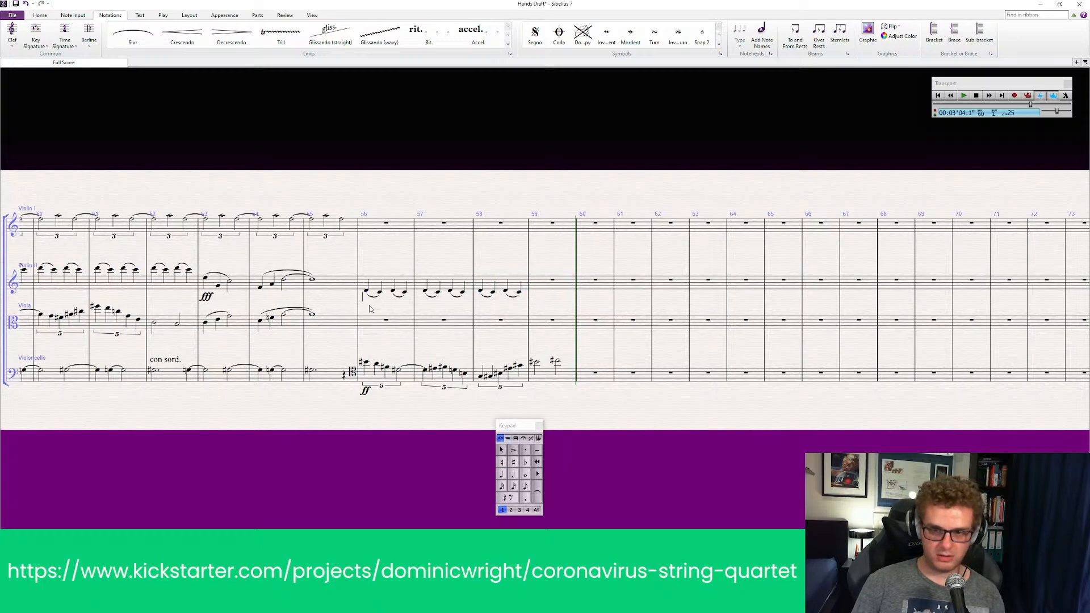
right_click(369, 309)
click(402, 22)
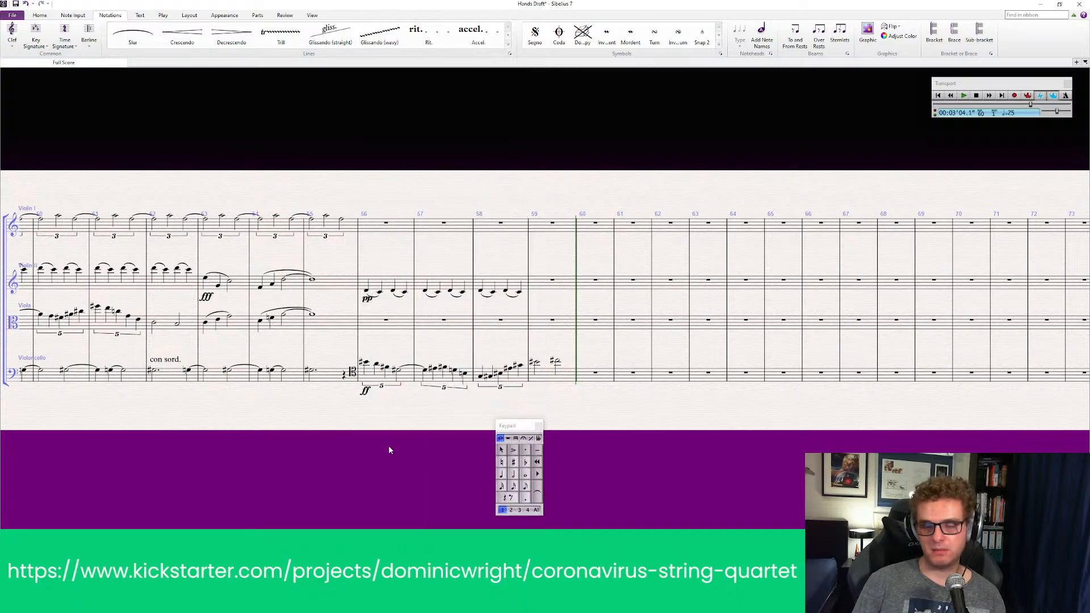
key(Escape)
Step: Play back the score from bar 53 into bar 58 to hear the Violin II accompaniment against the cello phrase
drag(1031, 106, 1014, 106)
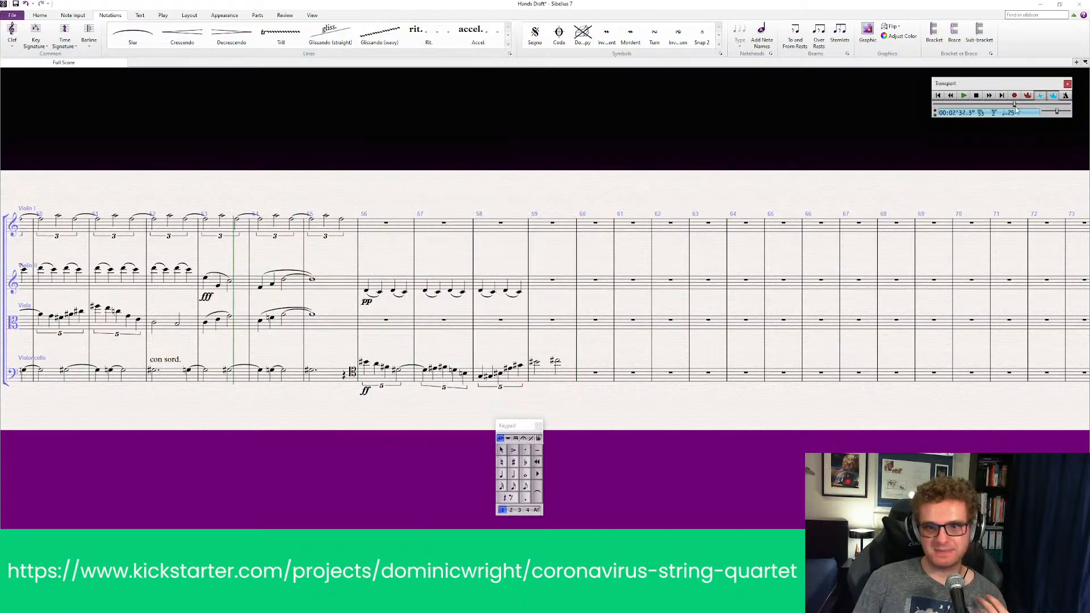
click(965, 95)
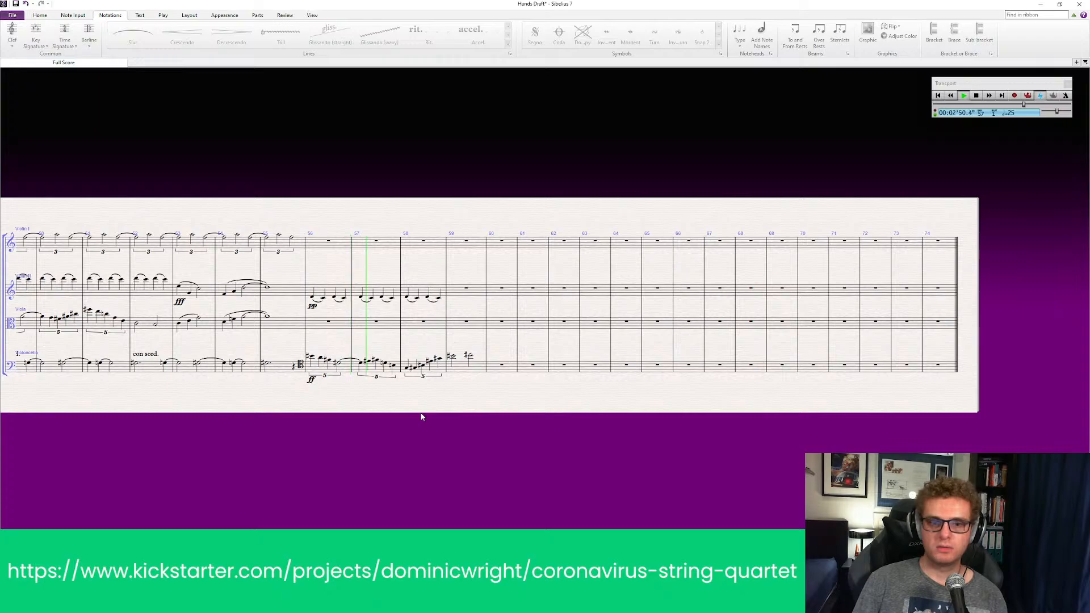
drag(340, 414, 562, 414)
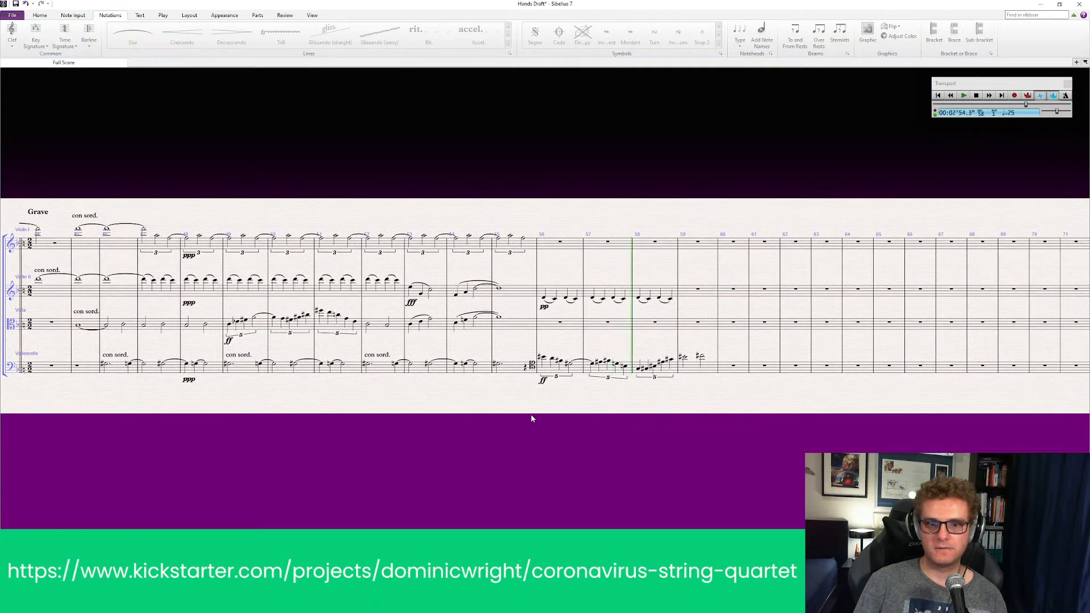
key(ctrl+equal)
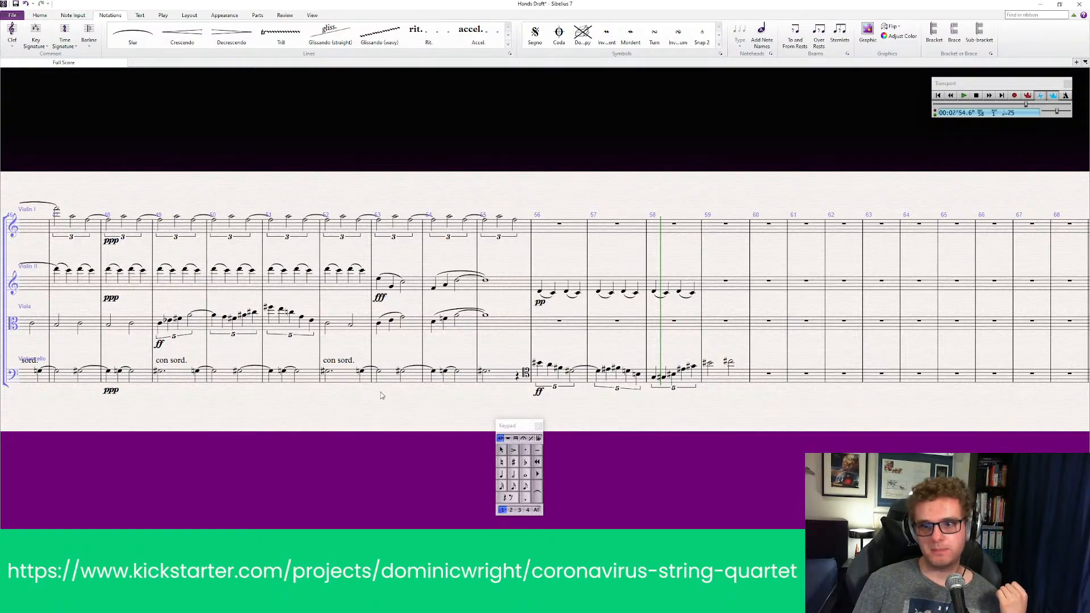
Step: Copy the two viola half notes of bar 47 into bars 56–58 of the same part
drag(379, 424, 475, 417)
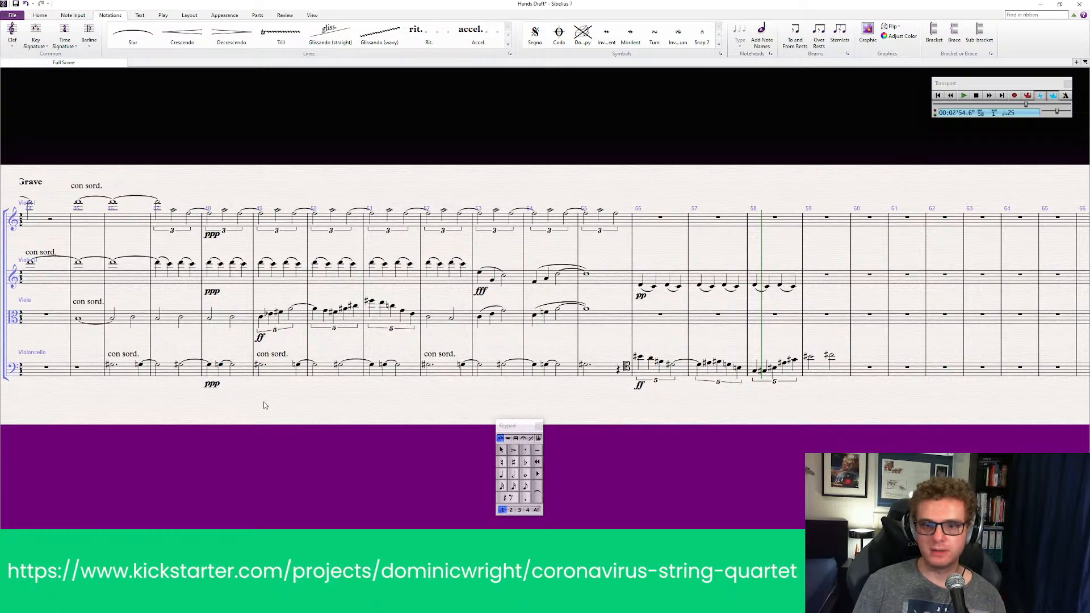
click(158, 321)
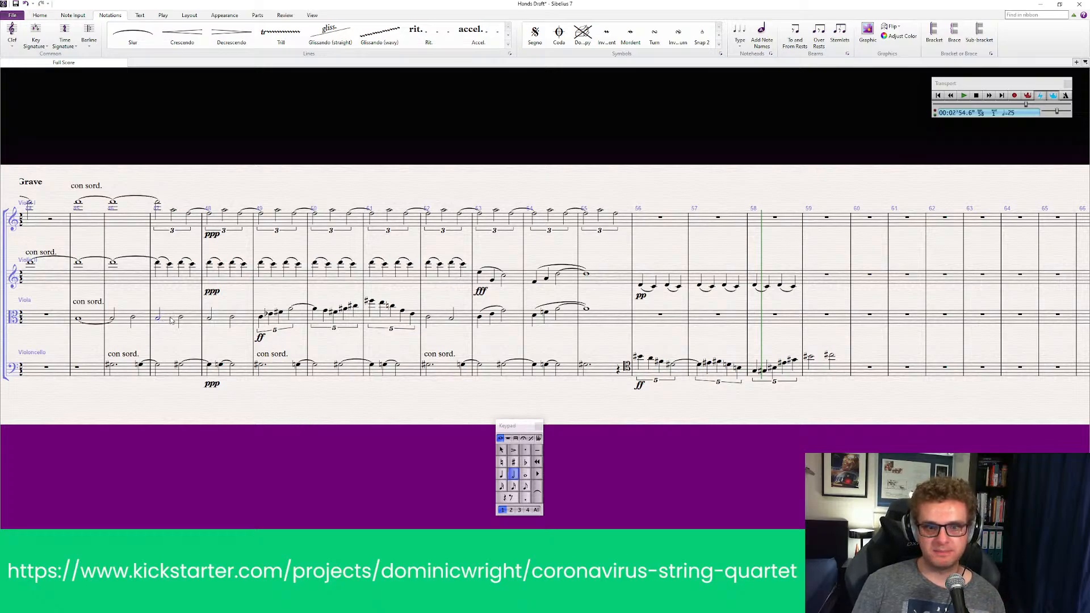
shift+click(180, 318)
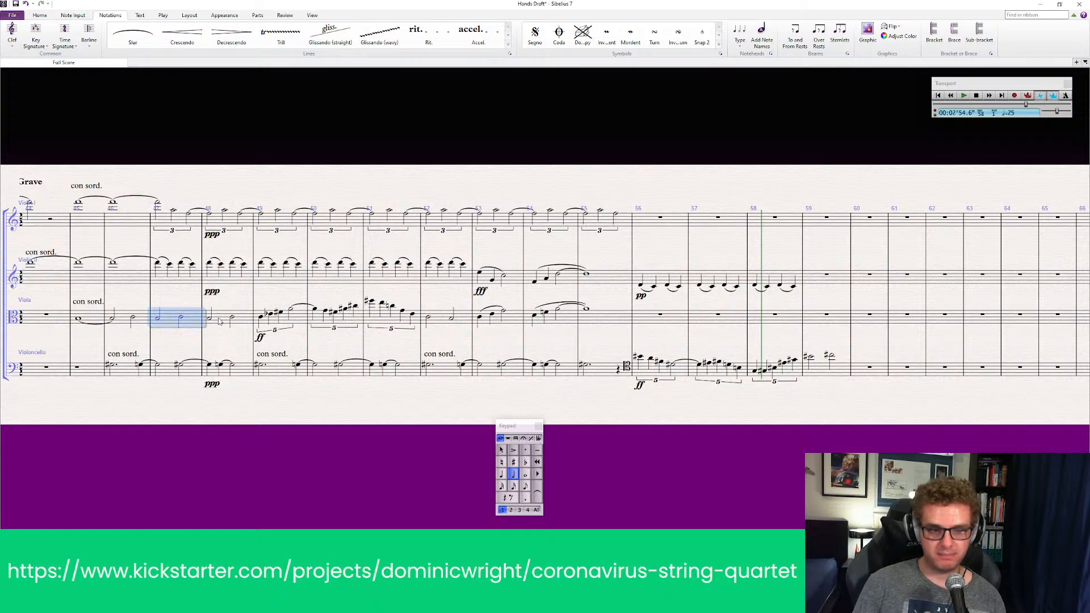
click(680, 318)
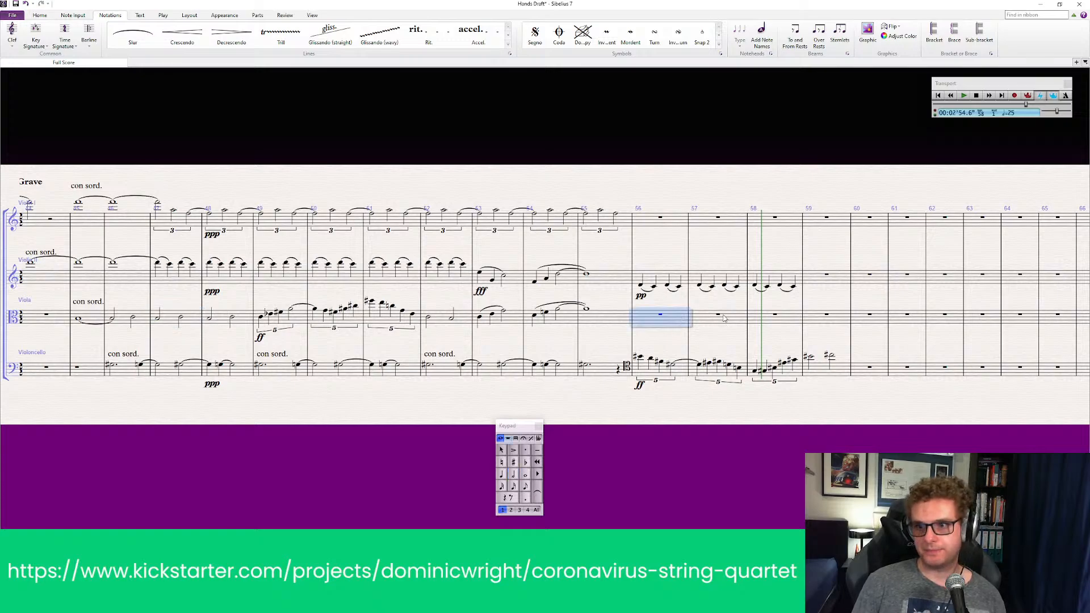
shift+click(774, 323)
key(ctrl+v)
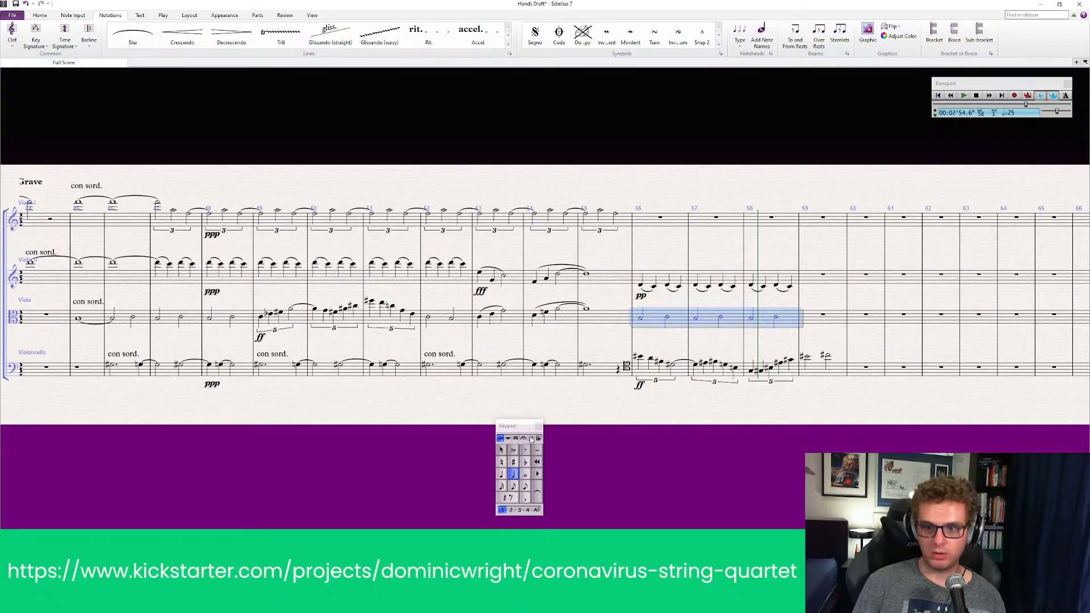
Step: Apply a one-stroke tremolo between the two half notes in each of viola bars 56–58
click(508, 438)
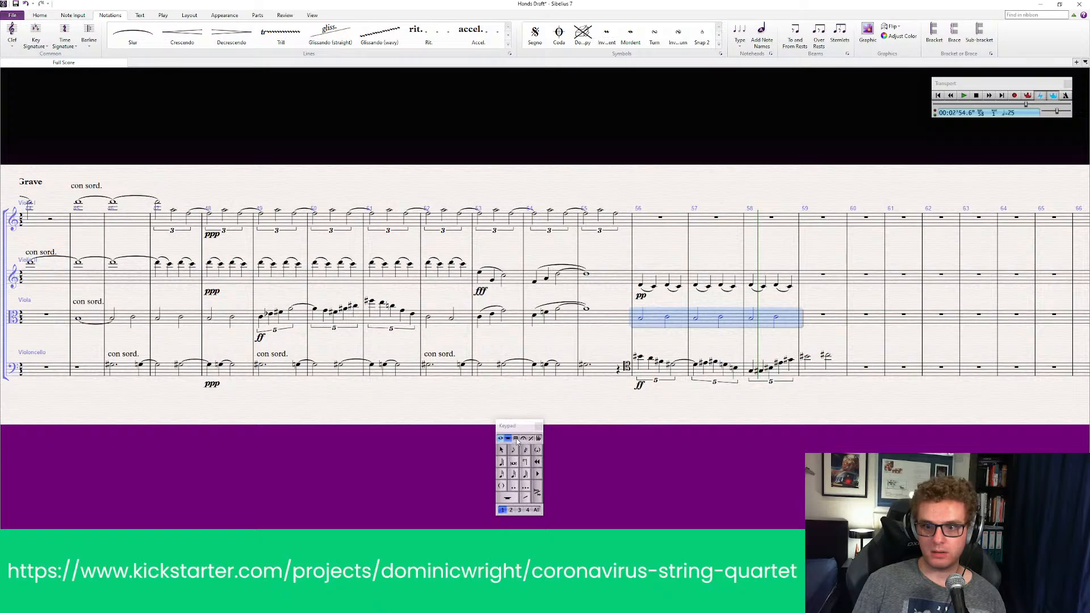
click(517, 440)
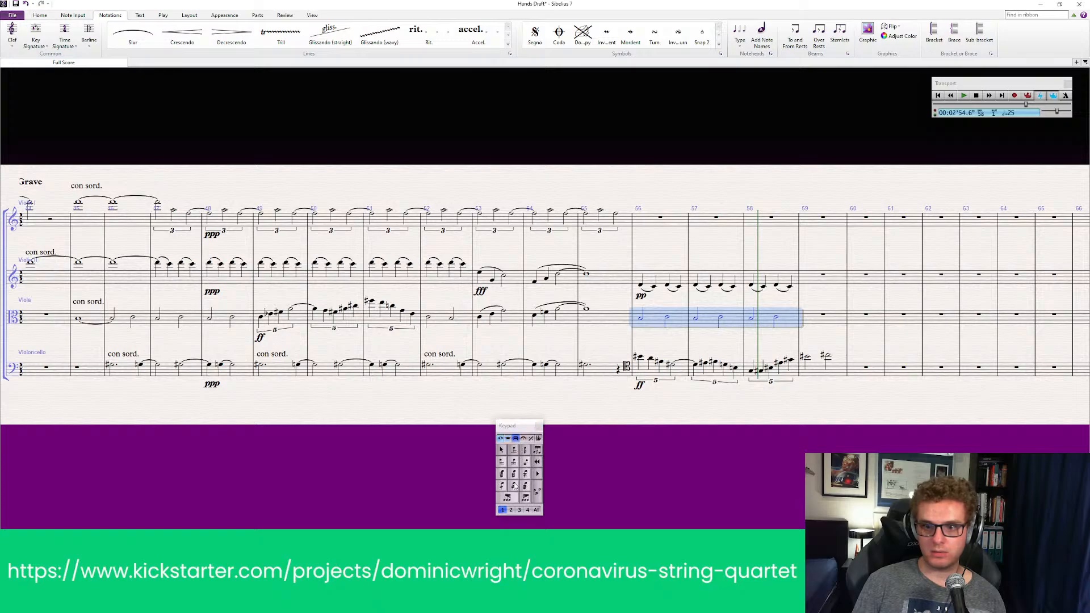
click(513, 486)
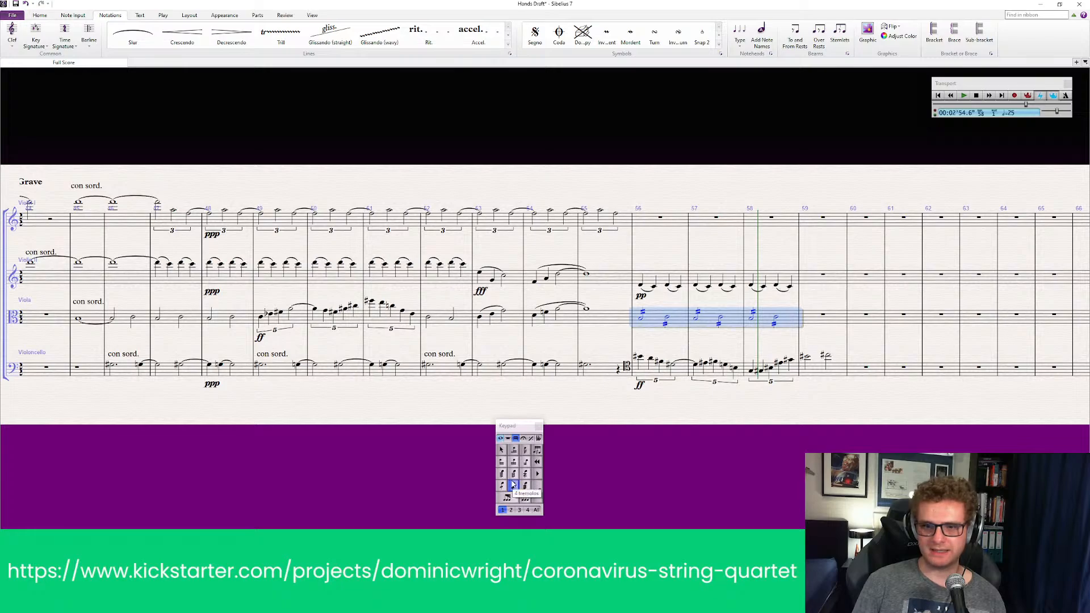
click(537, 492)
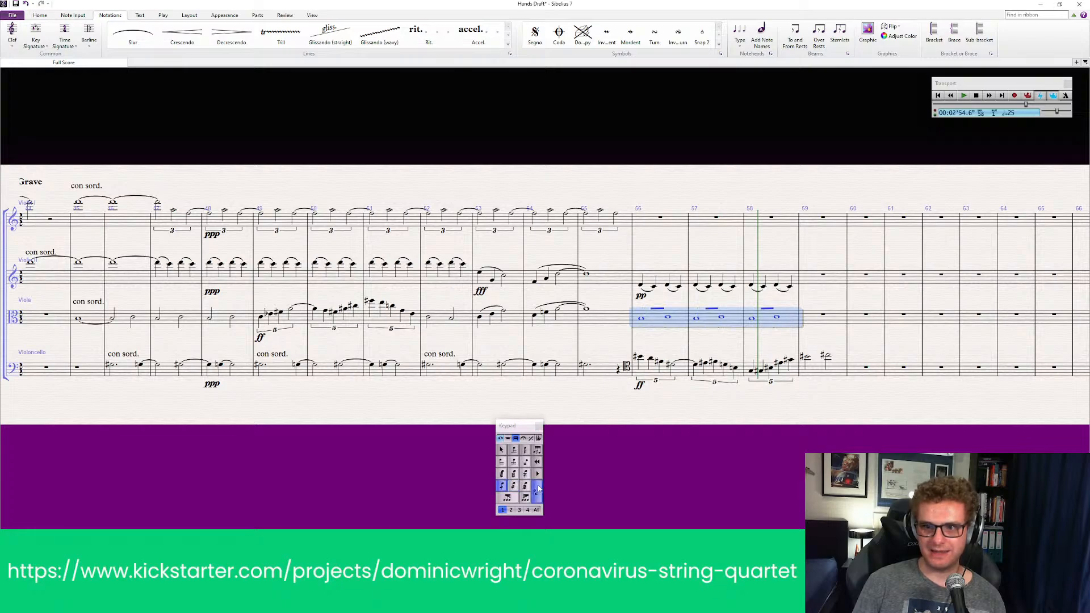
click(615, 408)
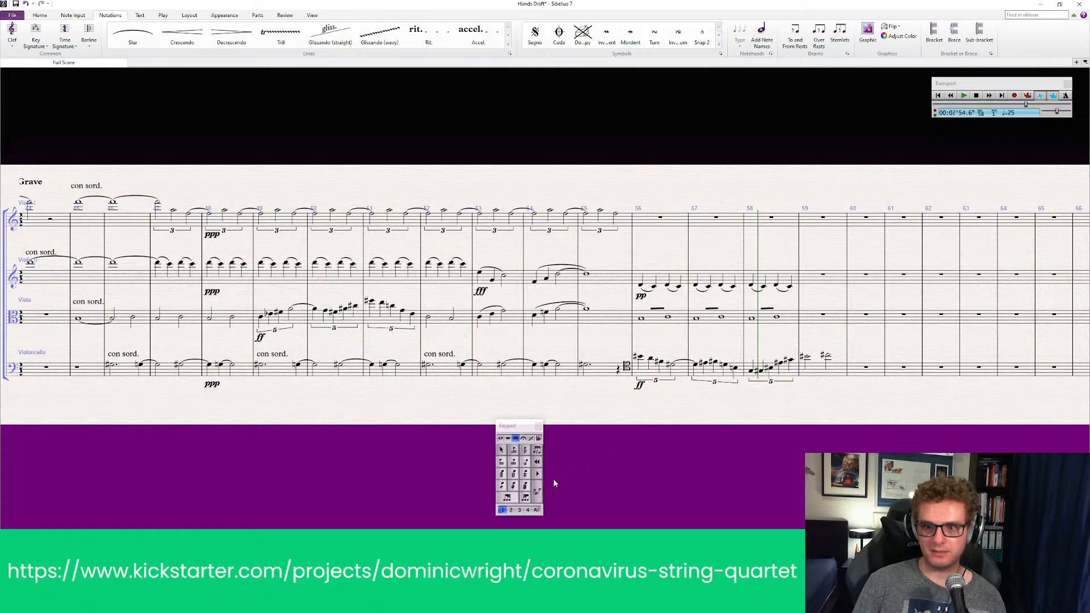
Step: Play back the score from bar 55 through the end of bar 56 to hear the viola tremolo
click(661, 318)
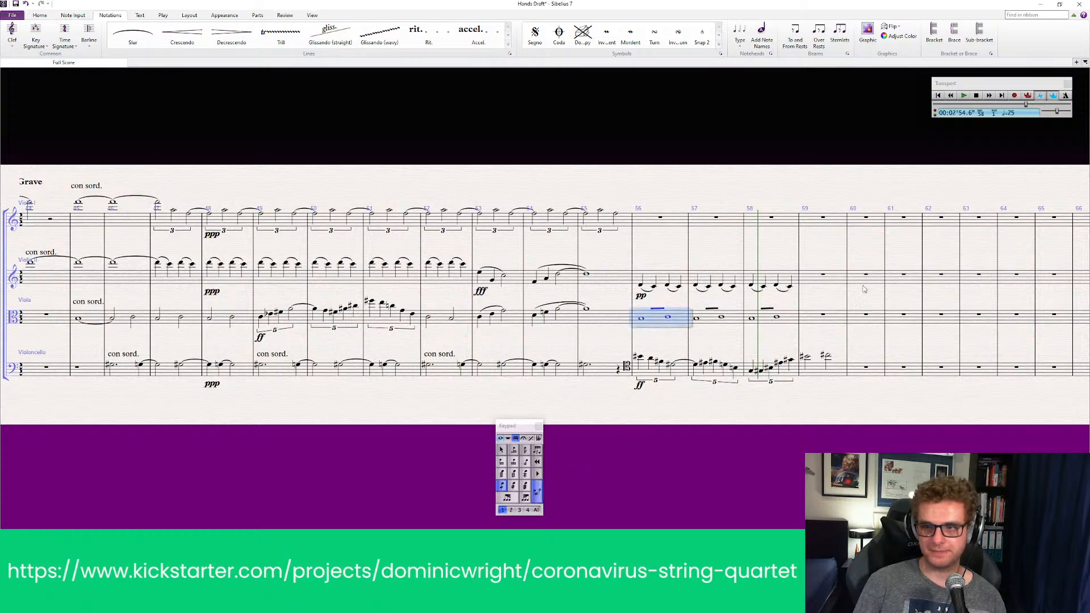
key(Escape)
click(951, 95)
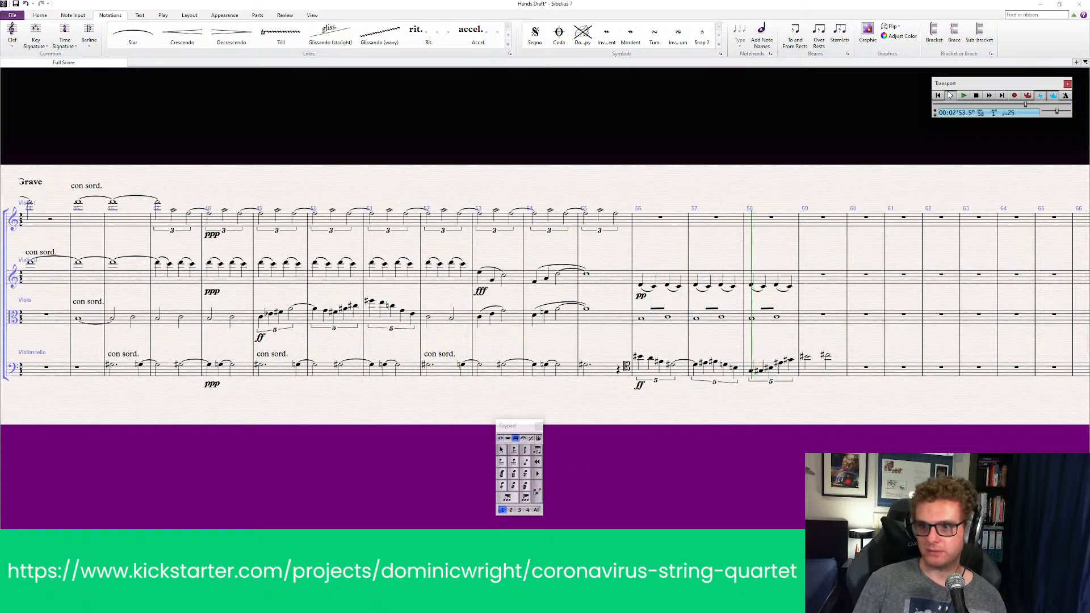
drag(951, 95, 950, 96)
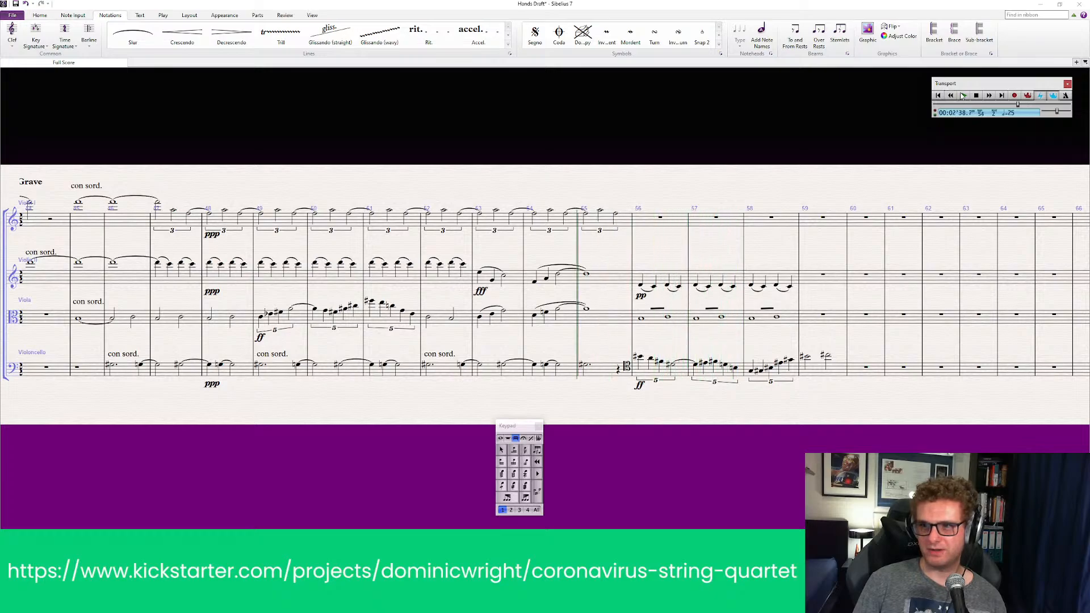
click(963, 96)
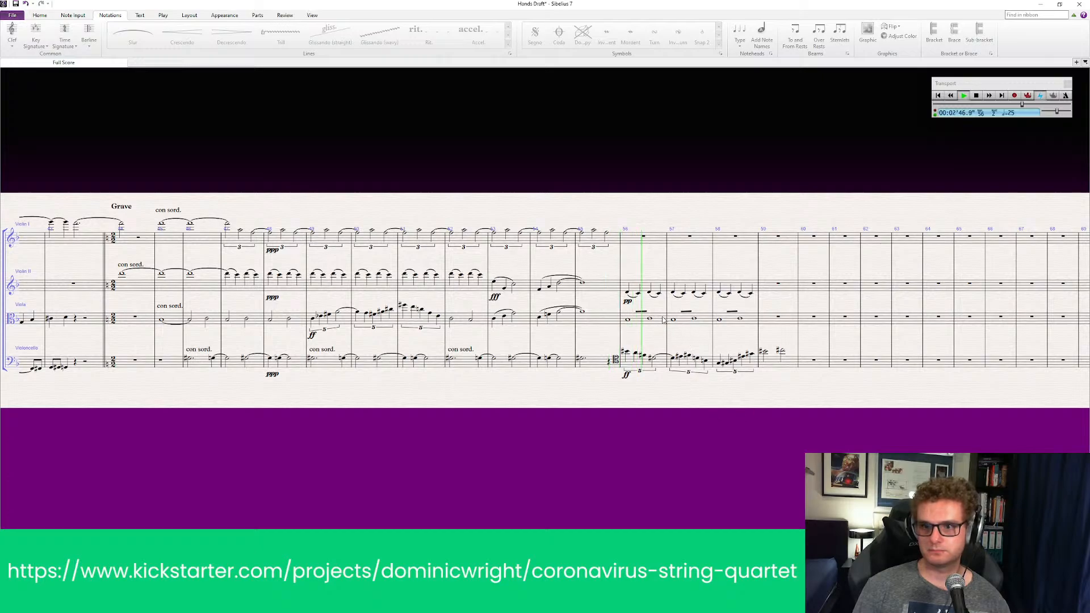
key(space)
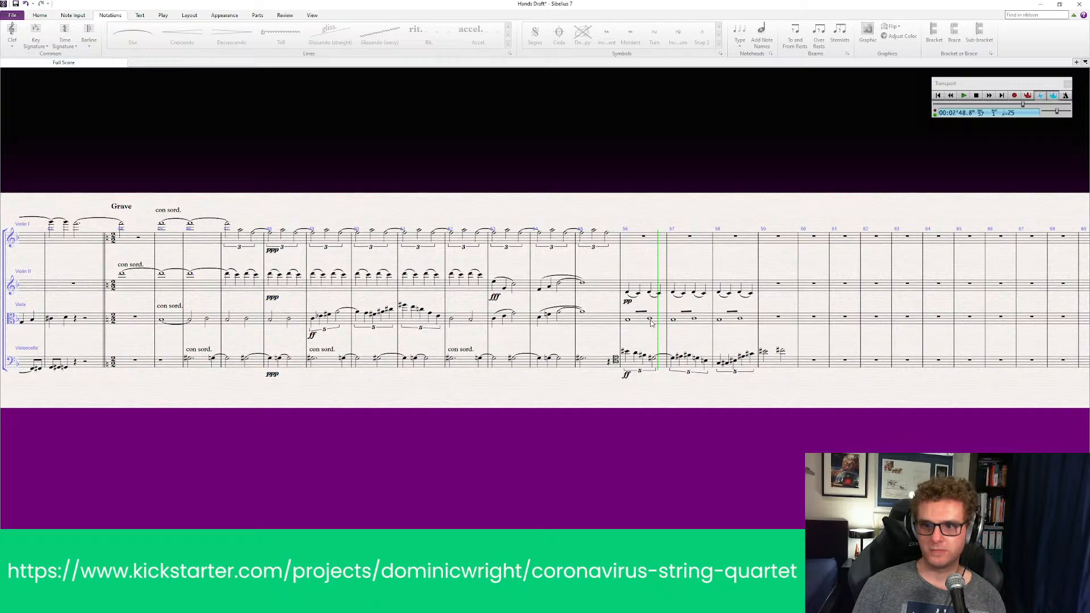
Step: Set the two-note tremolos in viola bars 56–58 to three strokes
click(640, 321)
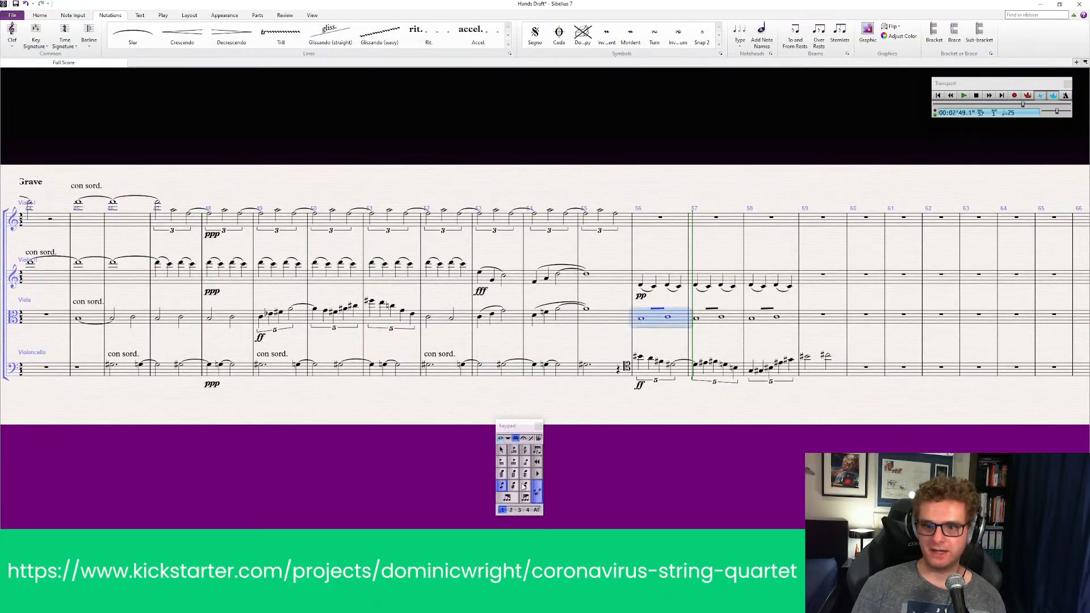
click(525, 487)
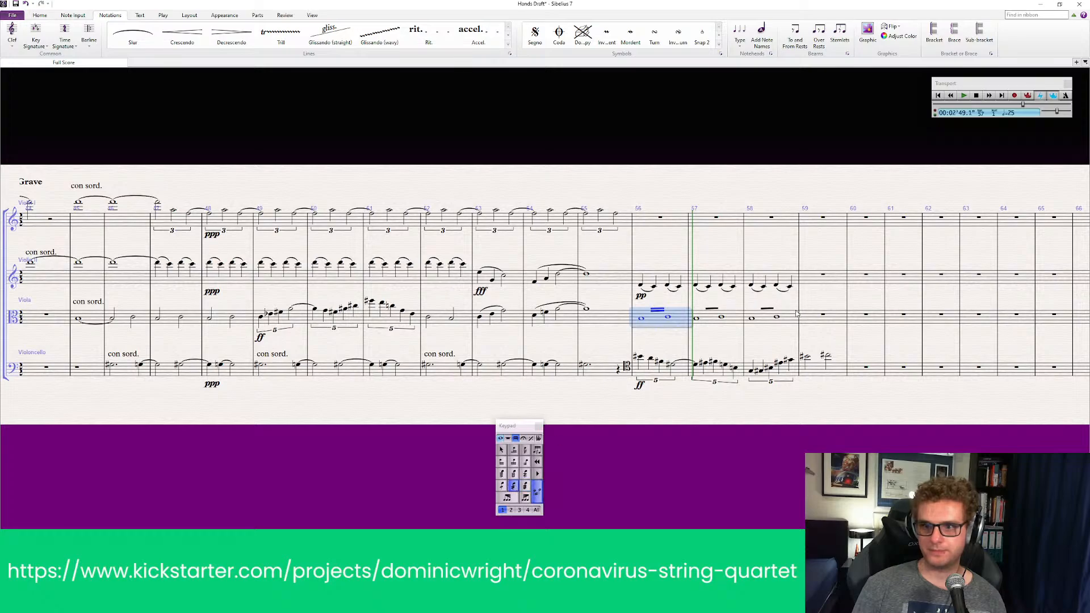
shift+click(772, 326)
click(515, 486)
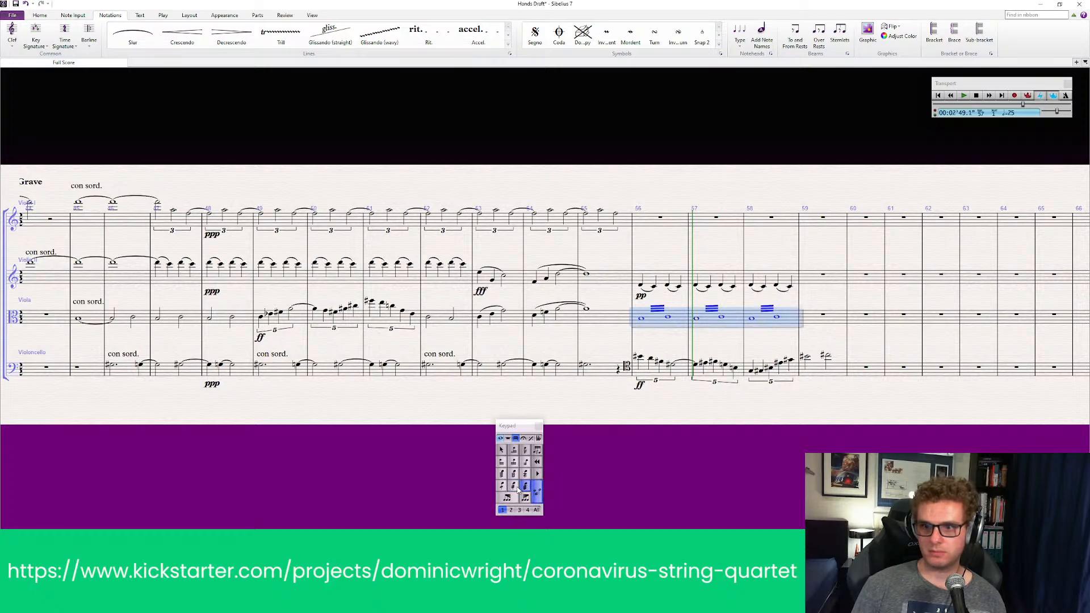
click(525, 487)
key(Escape)
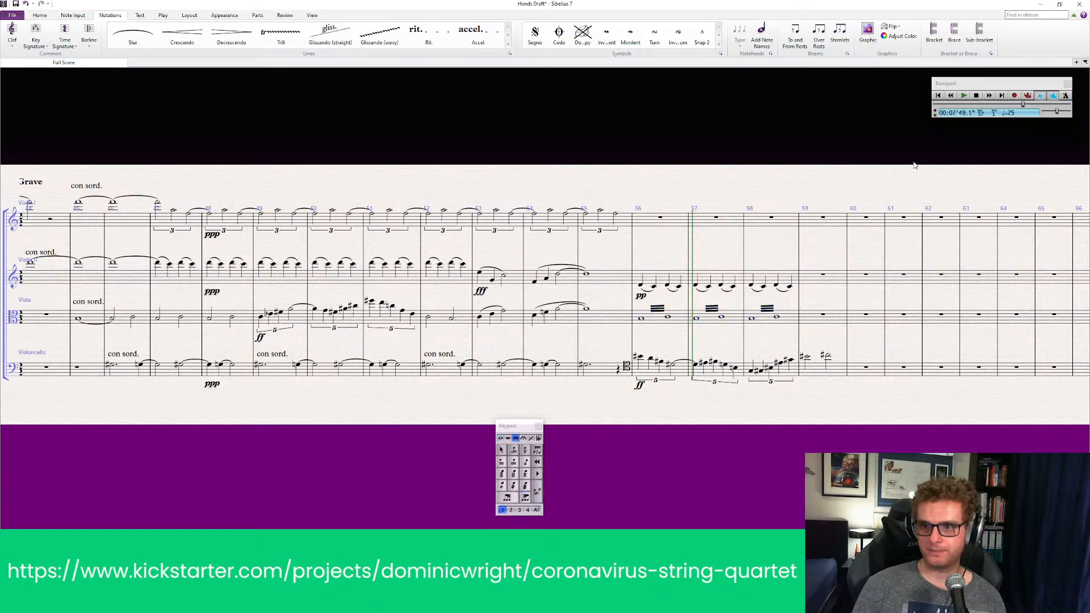
Step: Play back the score from the end of bar 55 into bar 57 to hear the three-stroke viola tremolo
drag(1024, 112, 1022, 113)
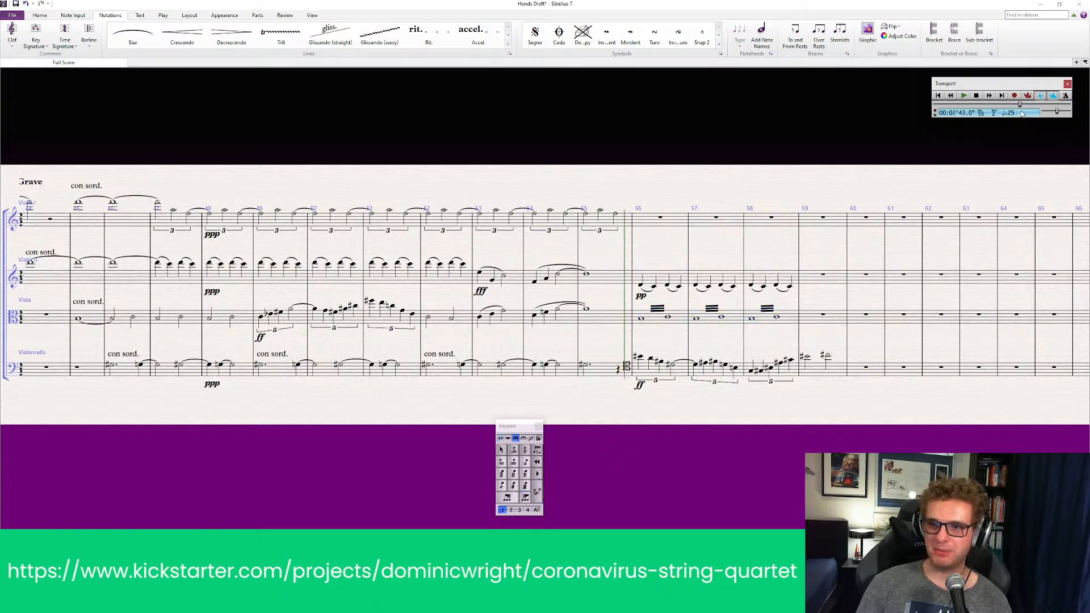
click(962, 96)
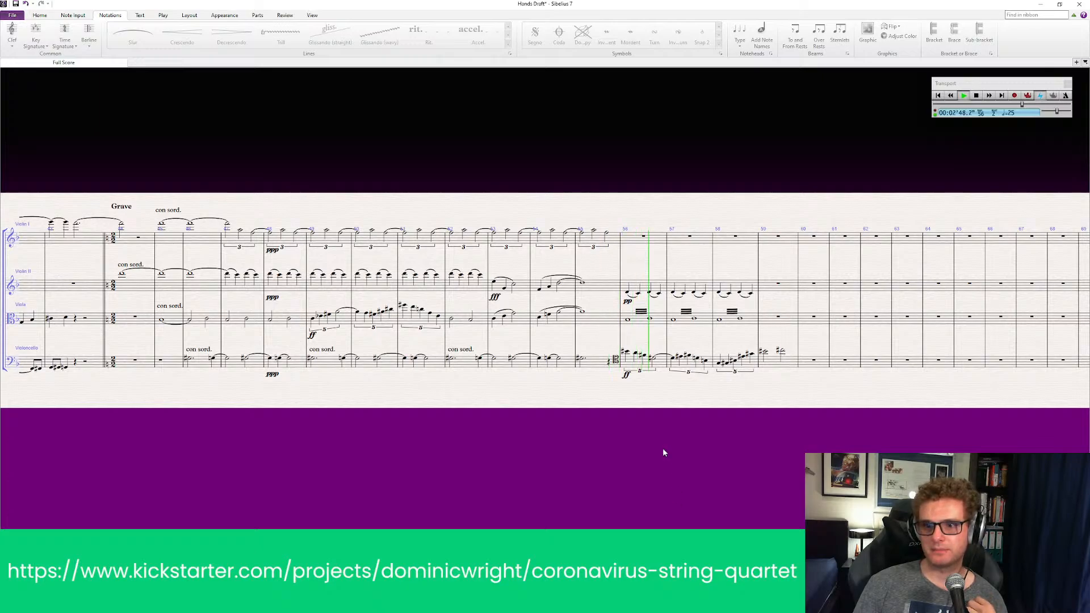
key(Escape)
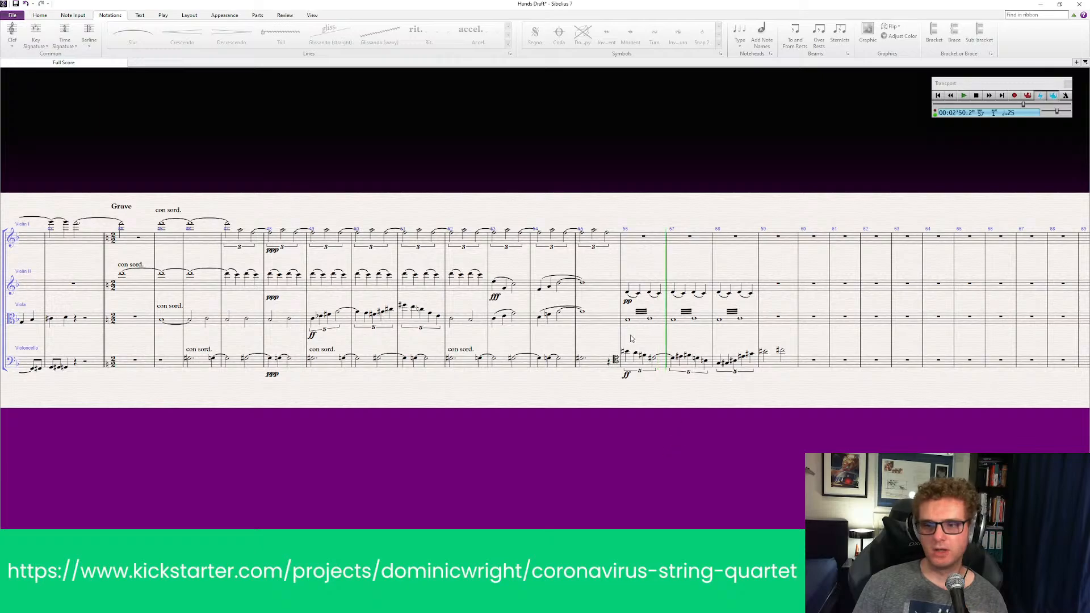
Step: Convert the two-note tremolos in viola bars 56–58 into three-stroke tremolos on each individual half note
click(653, 321)
shift+click(766, 323)
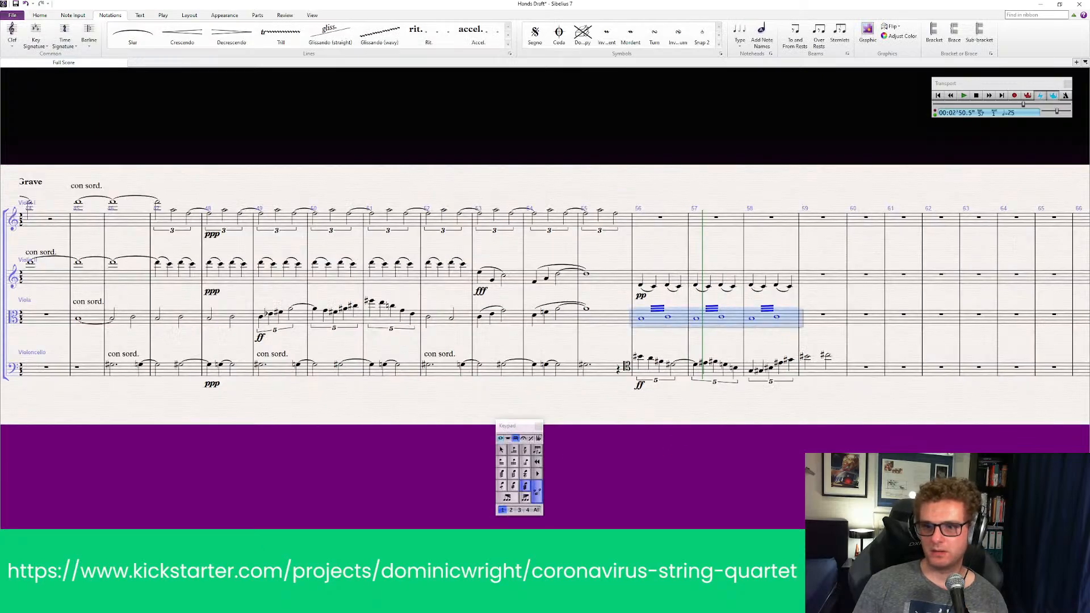
click(537, 491)
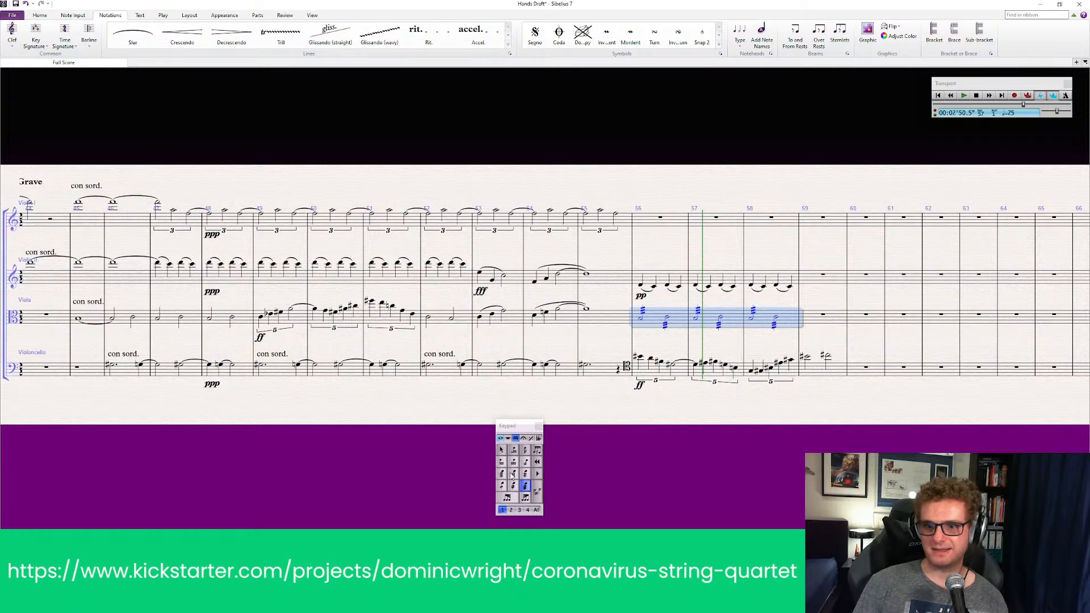
drag(729, 424, 756, 418)
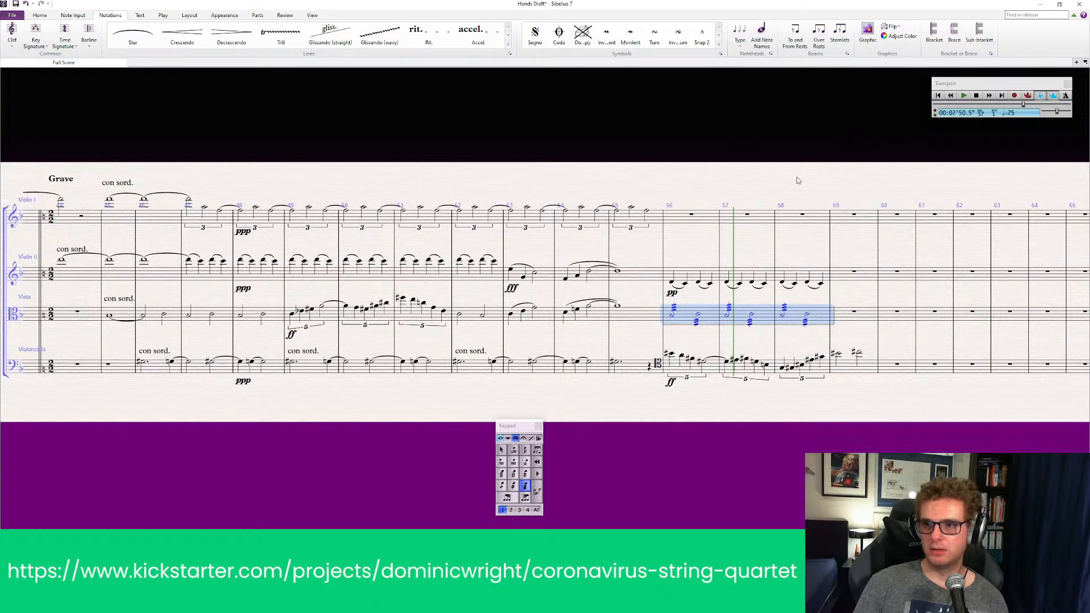
key(Escape)
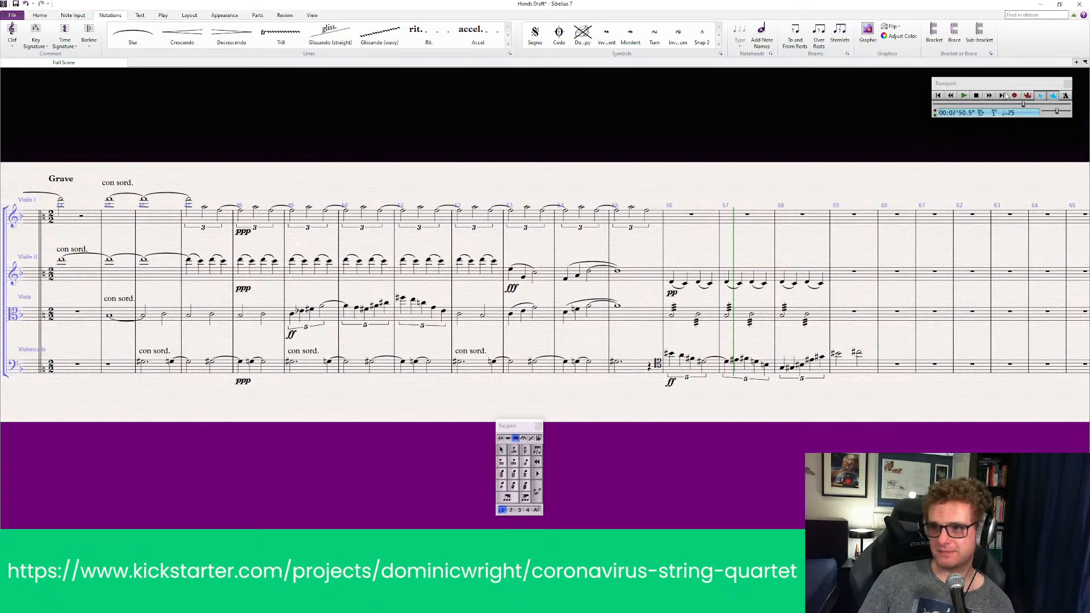
Step: Play back the score from bar 54 into bar 56 to hear the single-note viola tremolos
drag(1024, 105, 1017, 104)
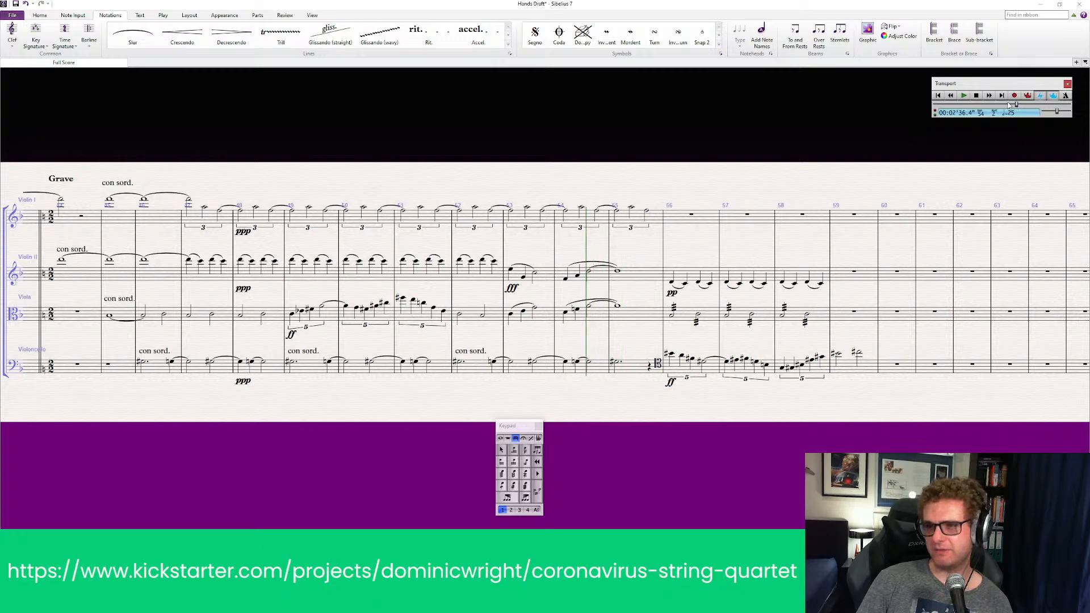
key(space)
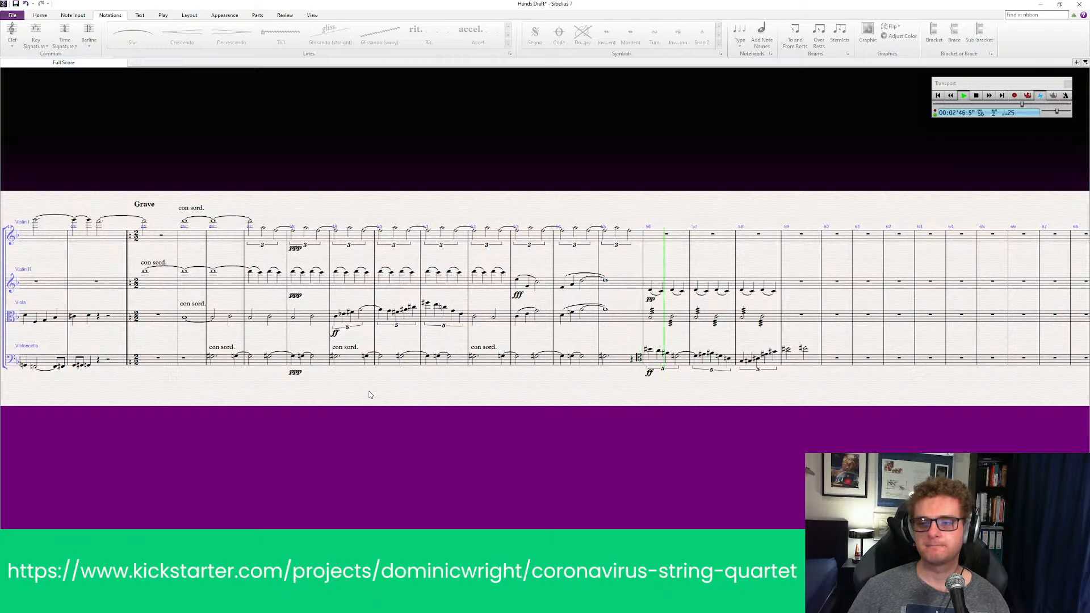
key(Escape)
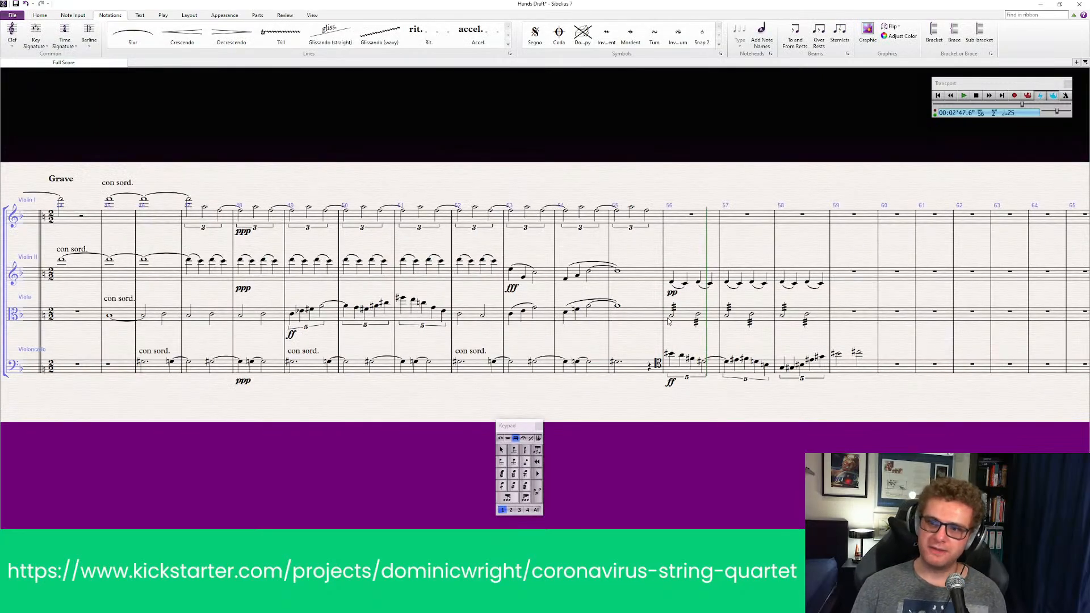
Step: Add a pp dynamic under the first viola note of bar 56
click(672, 321)
key(Escape)
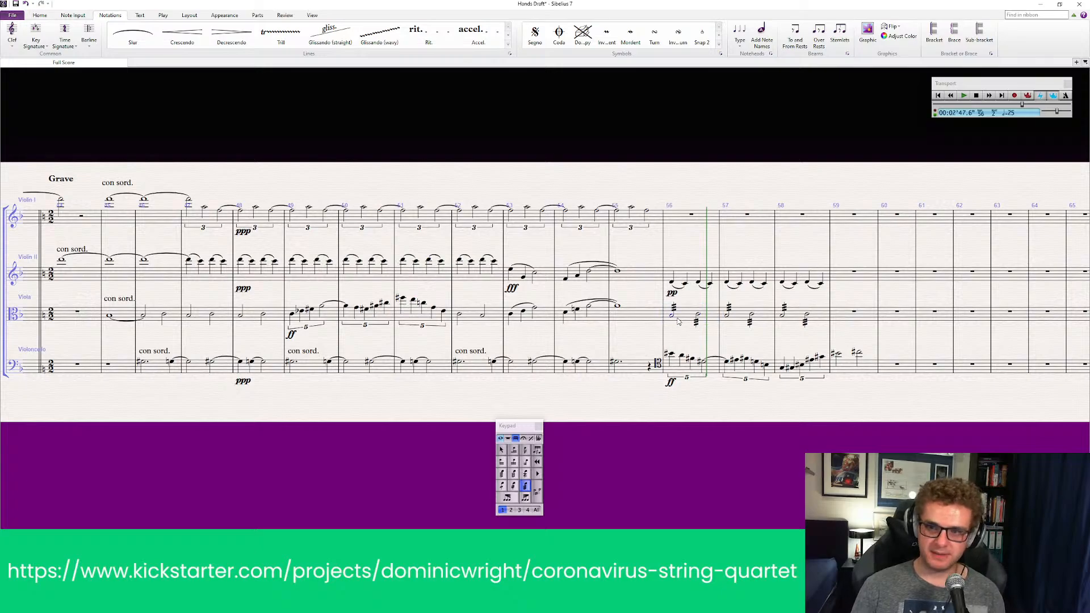
key(ctrl+e)
right_click(673, 325)
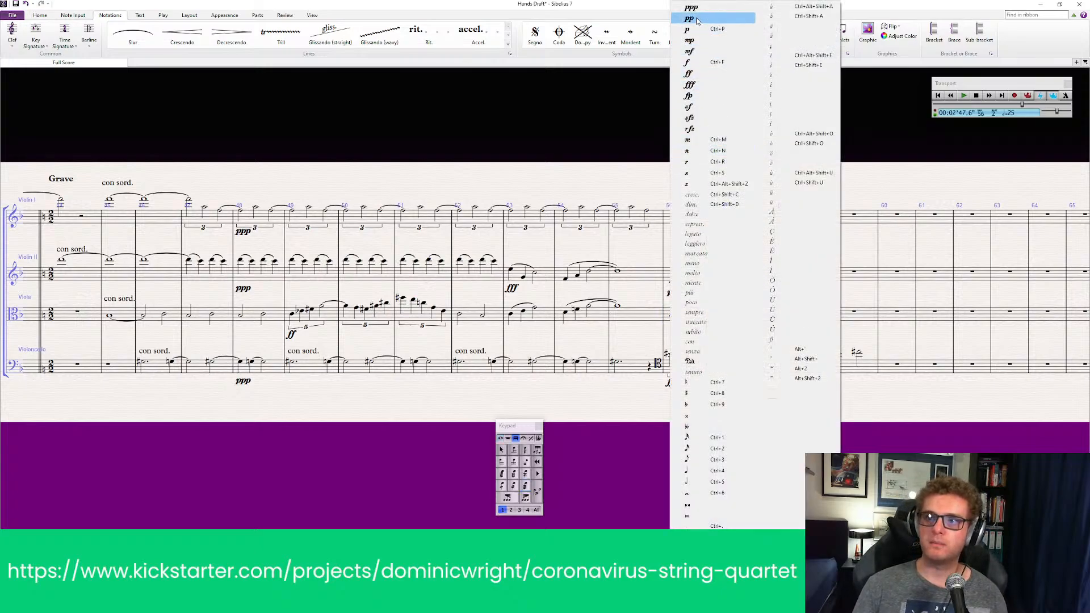
click(691, 94)
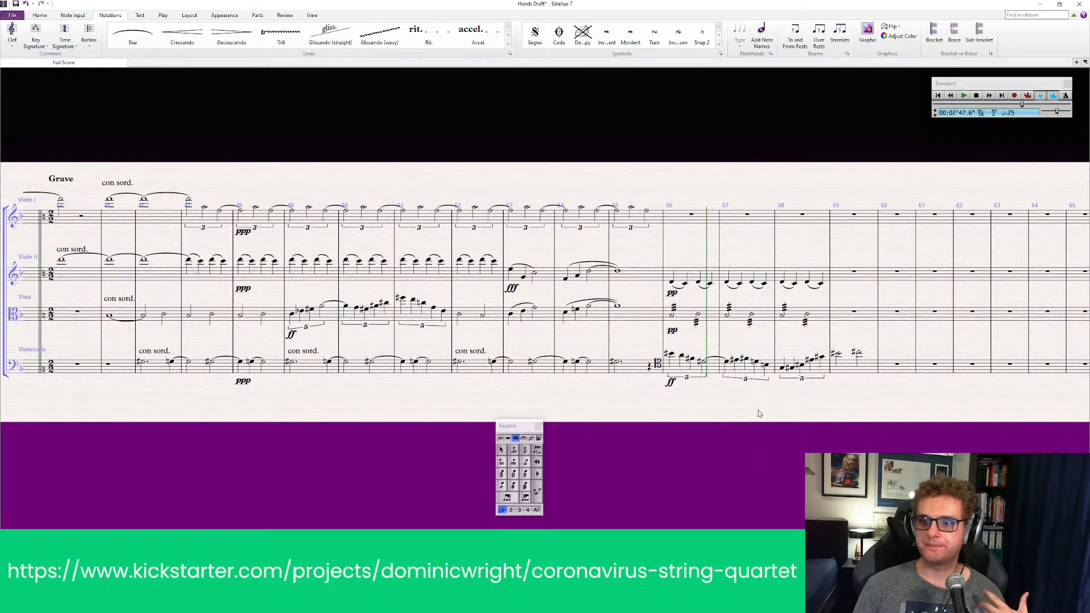
Step: Play back the score from bar 54 to the end of bar 58 to hear the pp viola tremolos
drag(1022, 105, 1016, 105)
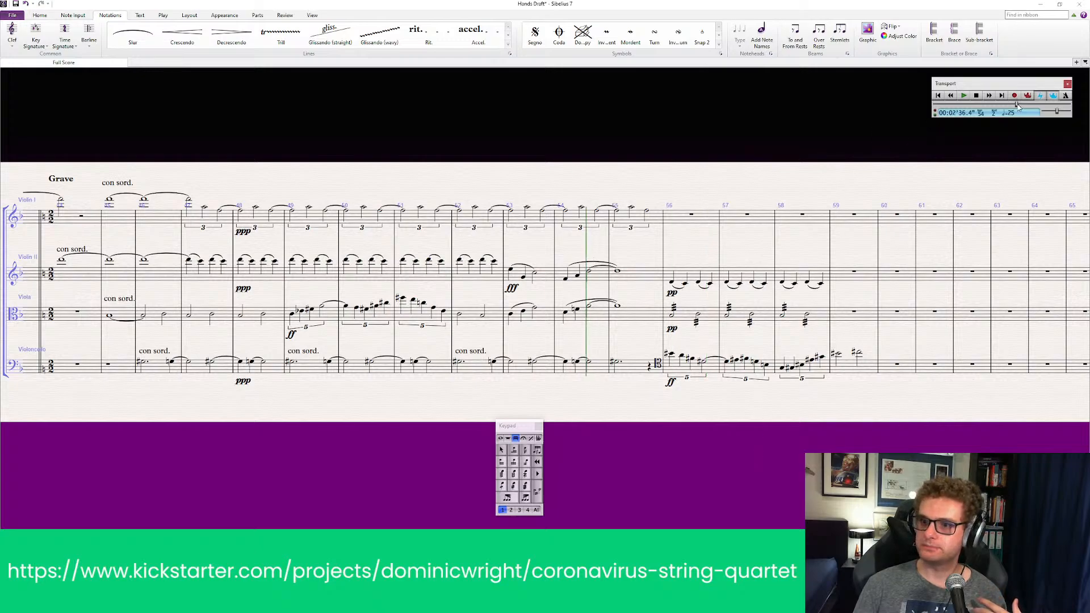
click(964, 95)
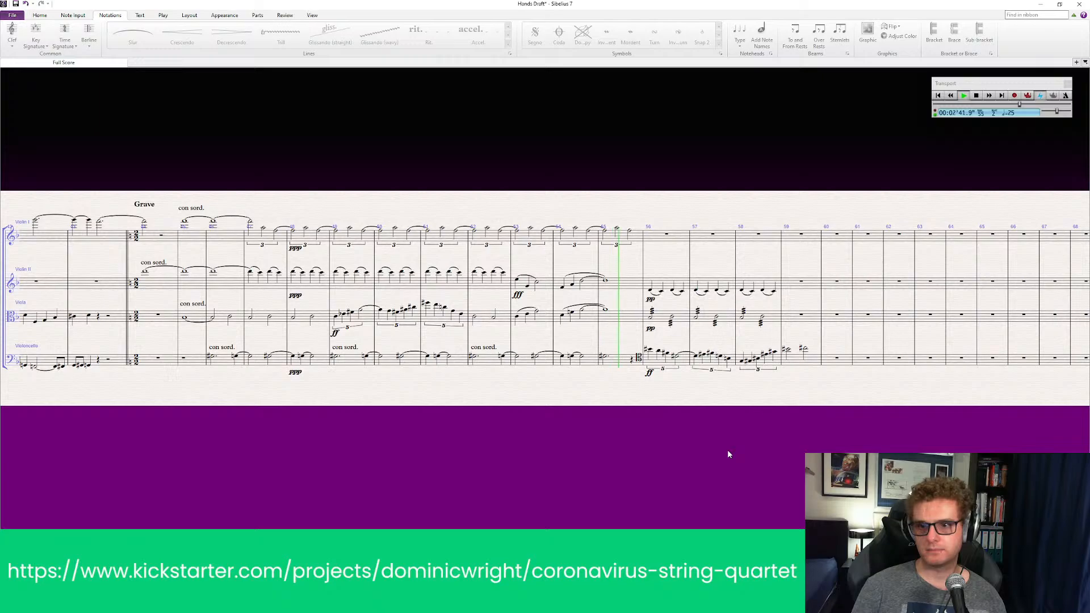
drag(751, 409, 679, 410)
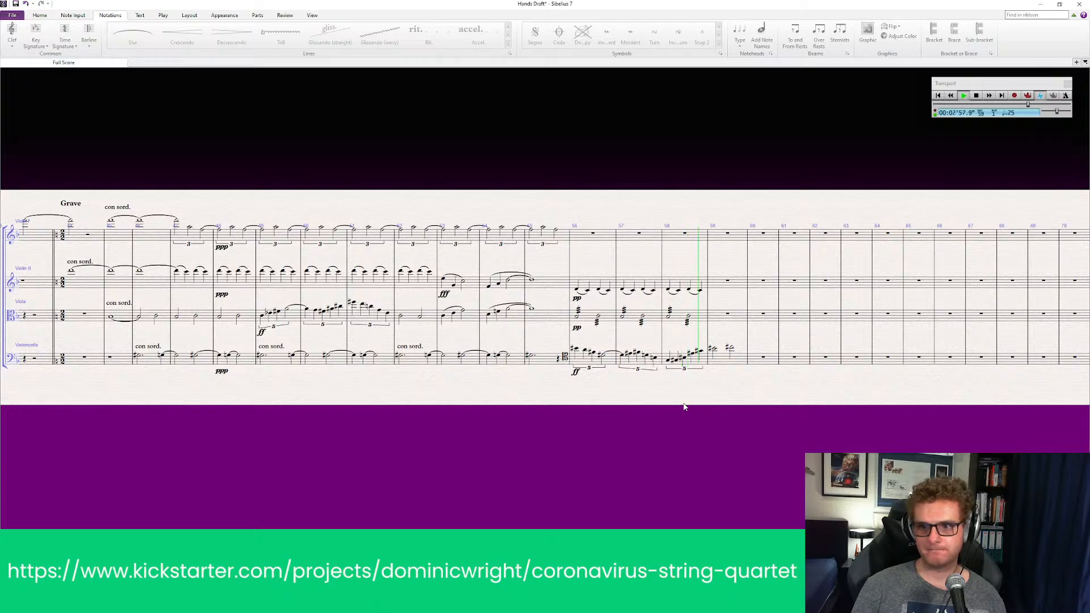
key(space)
Step: Change the first cello note of bar 58 to a sharp
key(ctrl+equal)
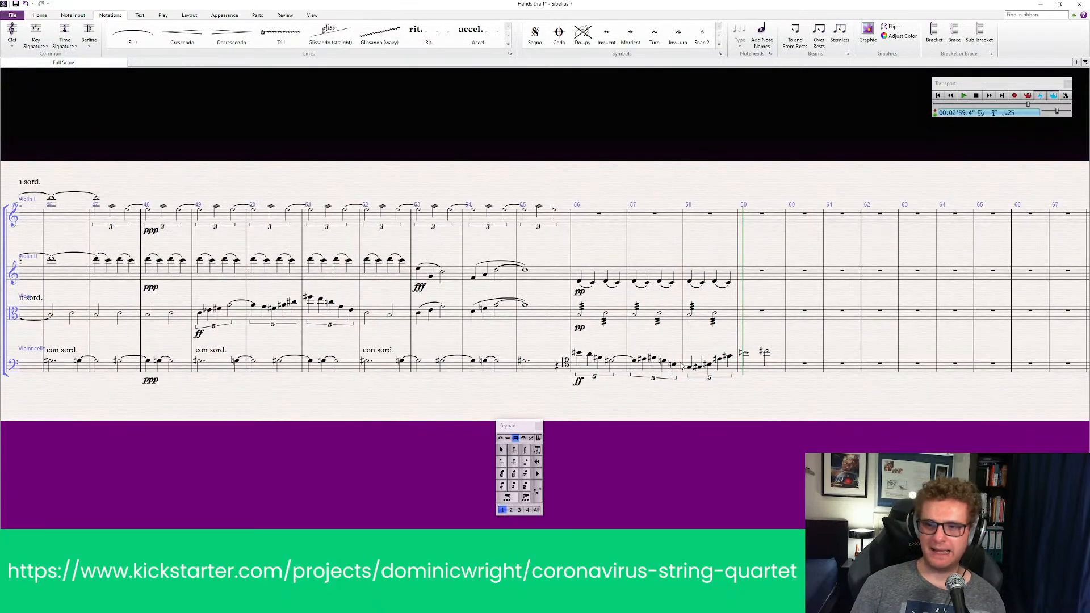
click(692, 370)
click(690, 368)
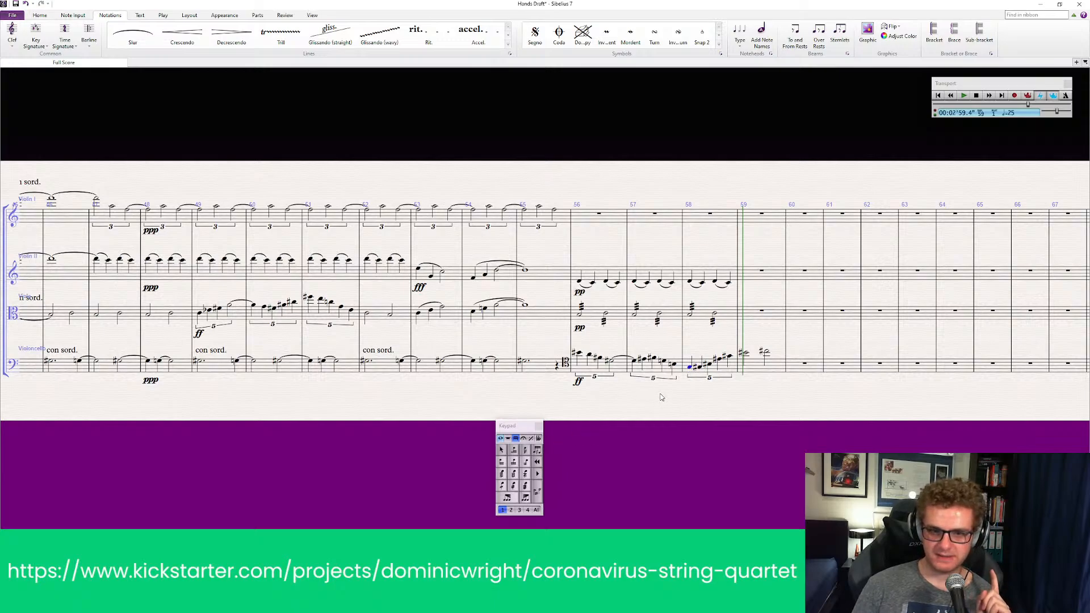
key(Down)
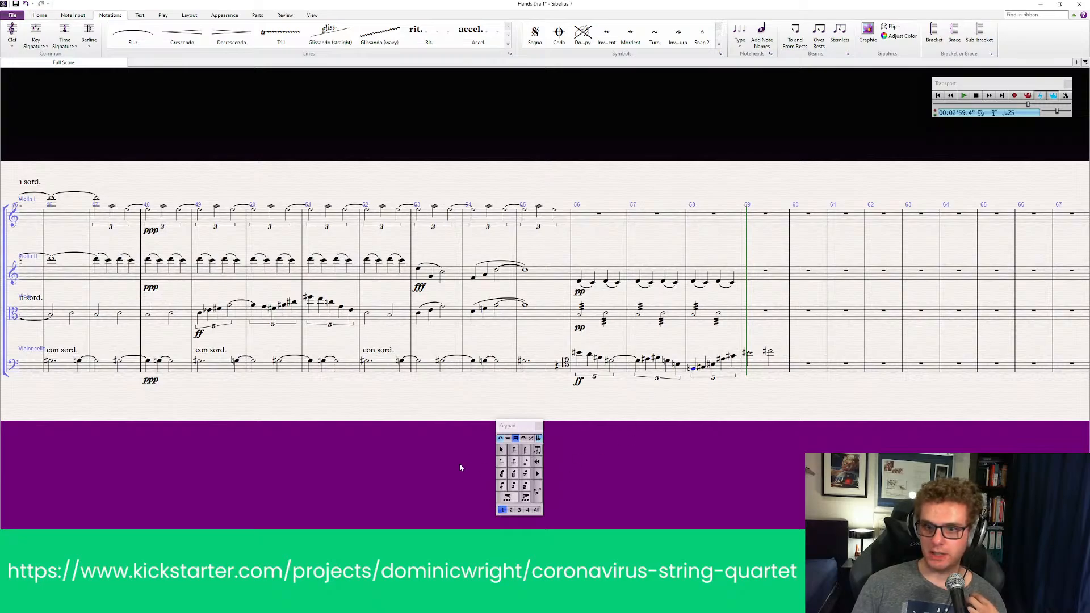
click(501, 439)
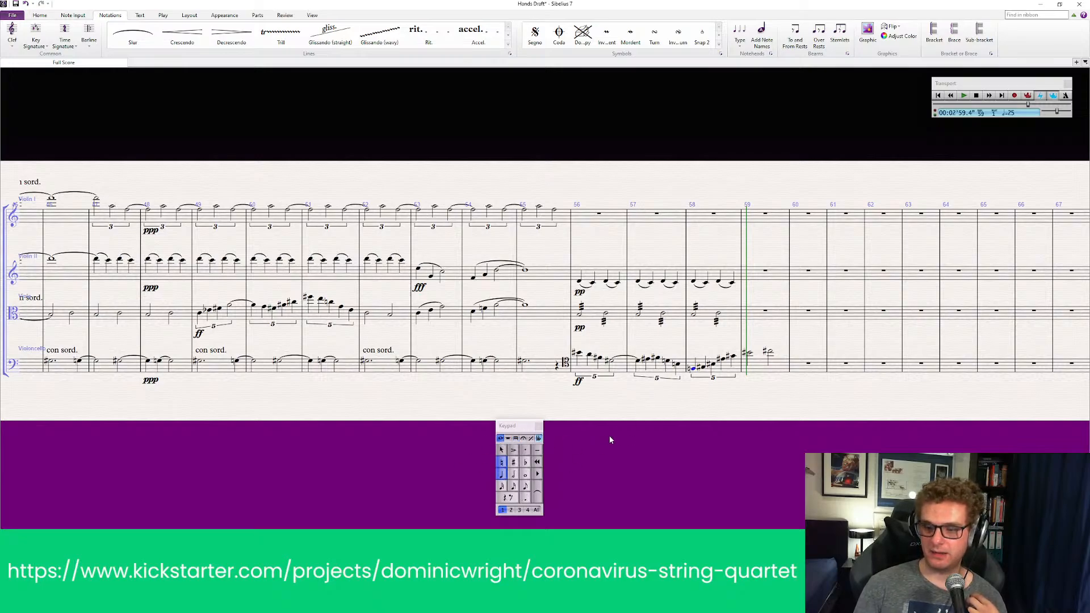
key(Up)
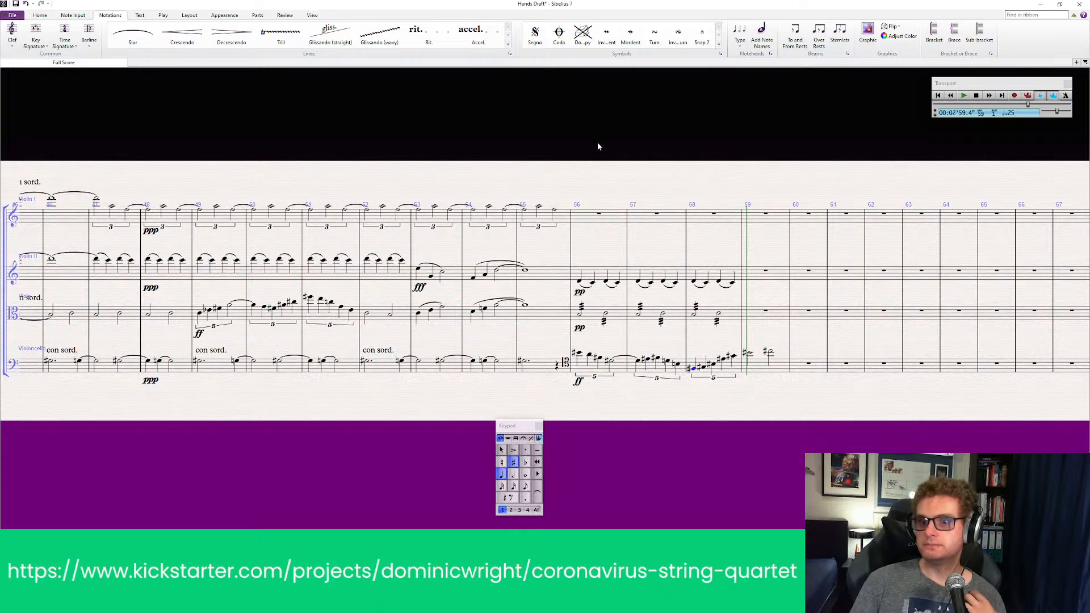
Step: Play back the score from the last Violin I note of bar 55 through bar 59
click(555, 212)
key(p)
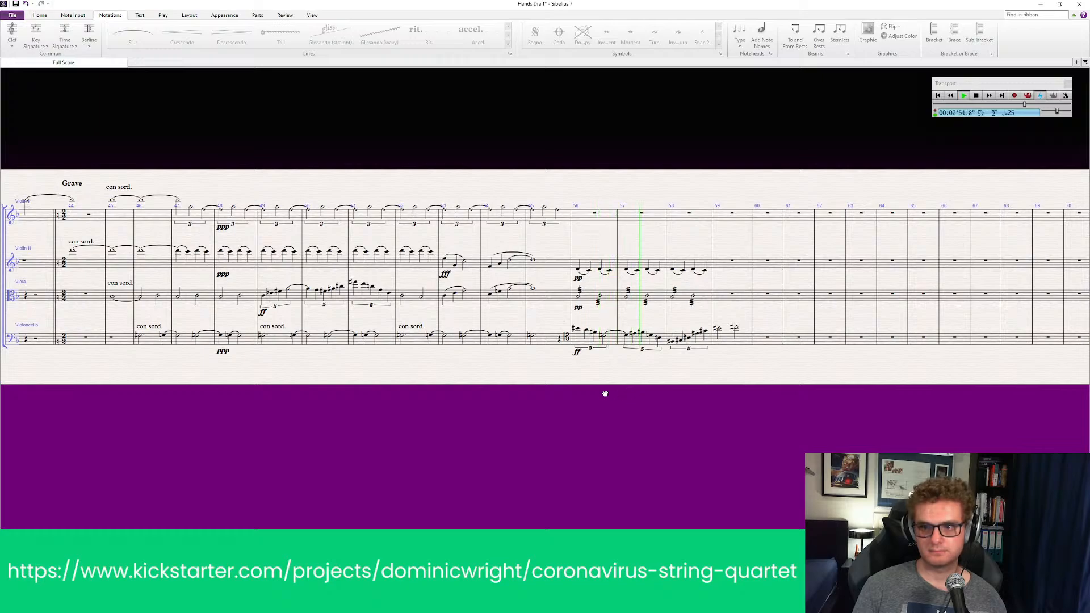
drag(605, 393, 568, 398)
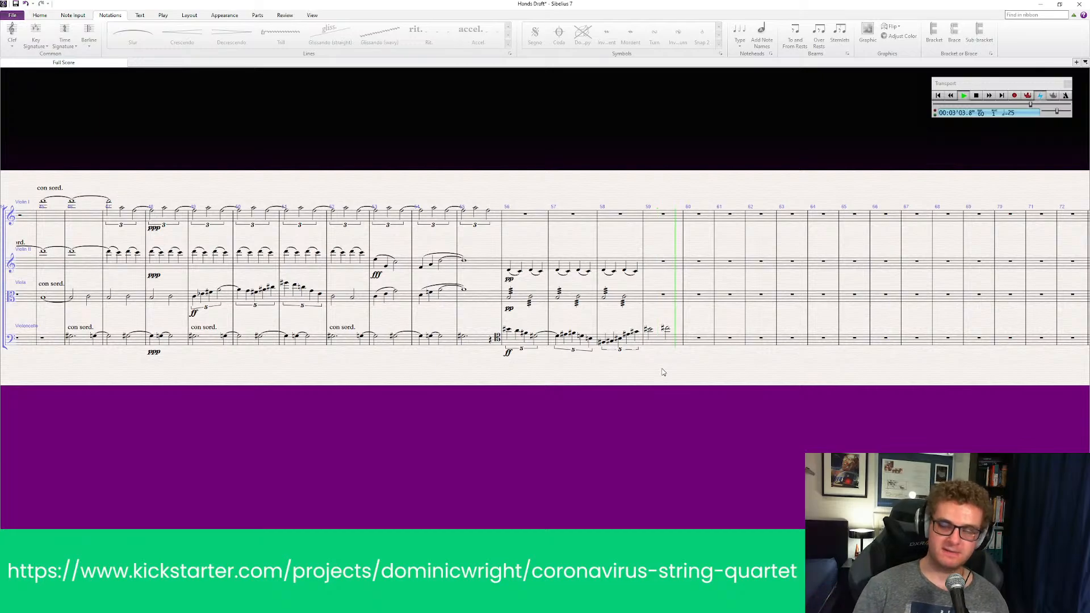
key(space)
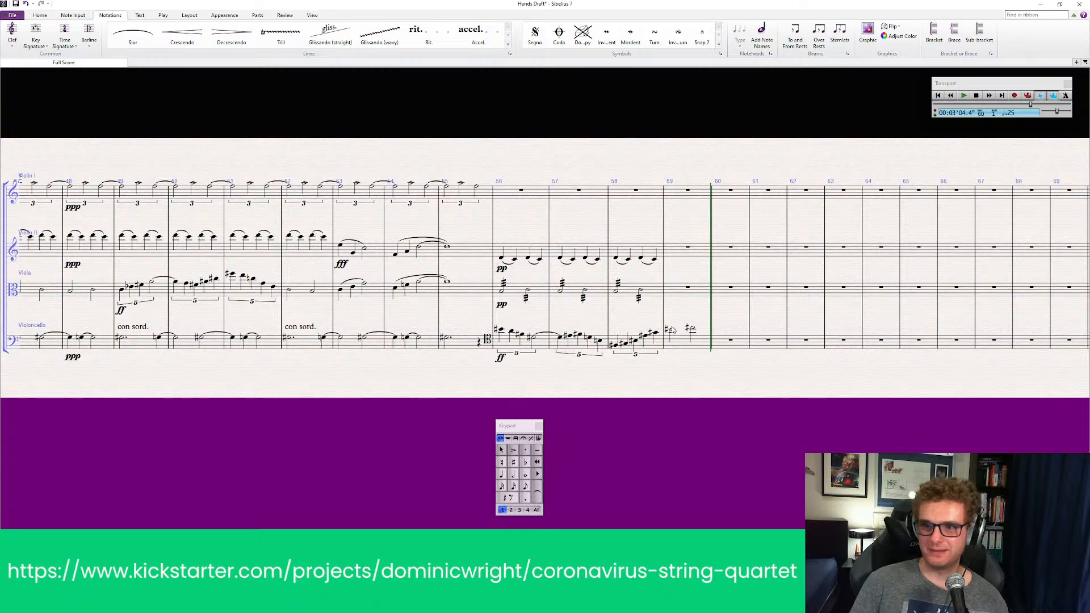
Step: Try the second cello note of bar 59 one step lower, and return it to its previous pitch
click(692, 329)
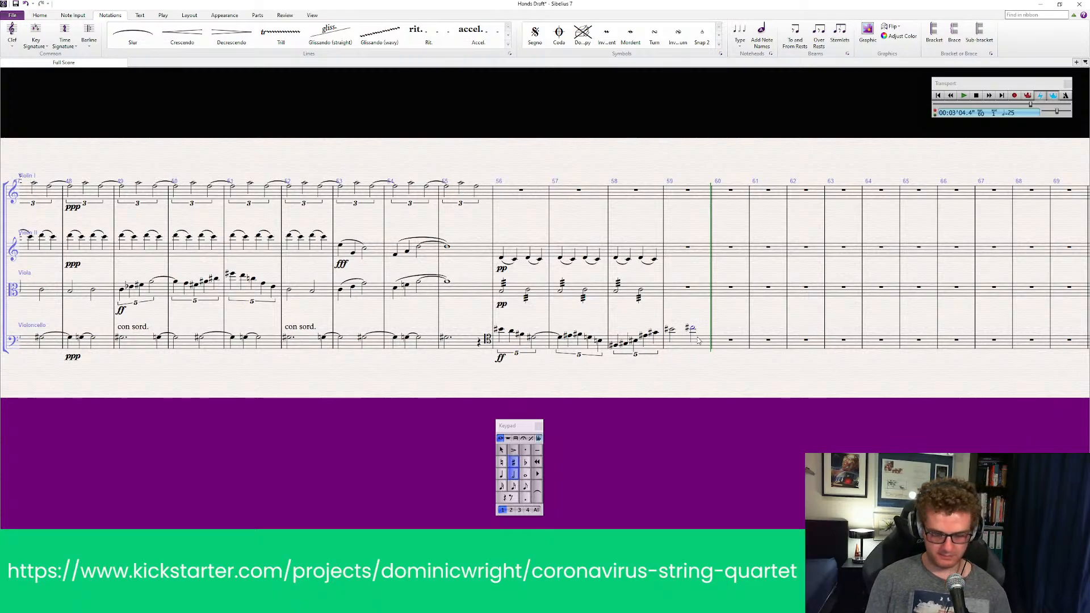
key(Down)
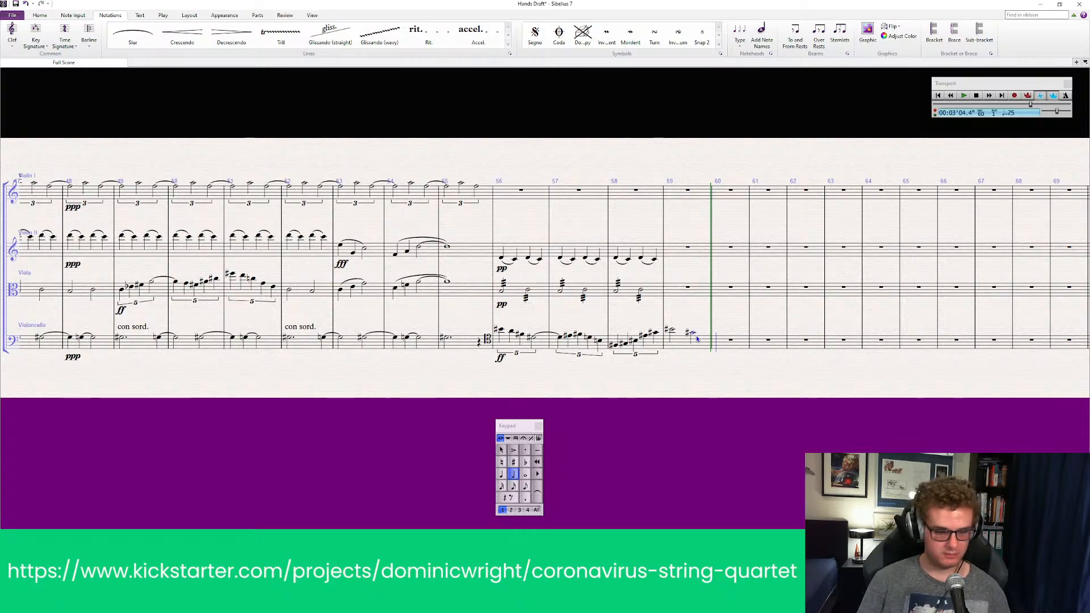
key(Up)
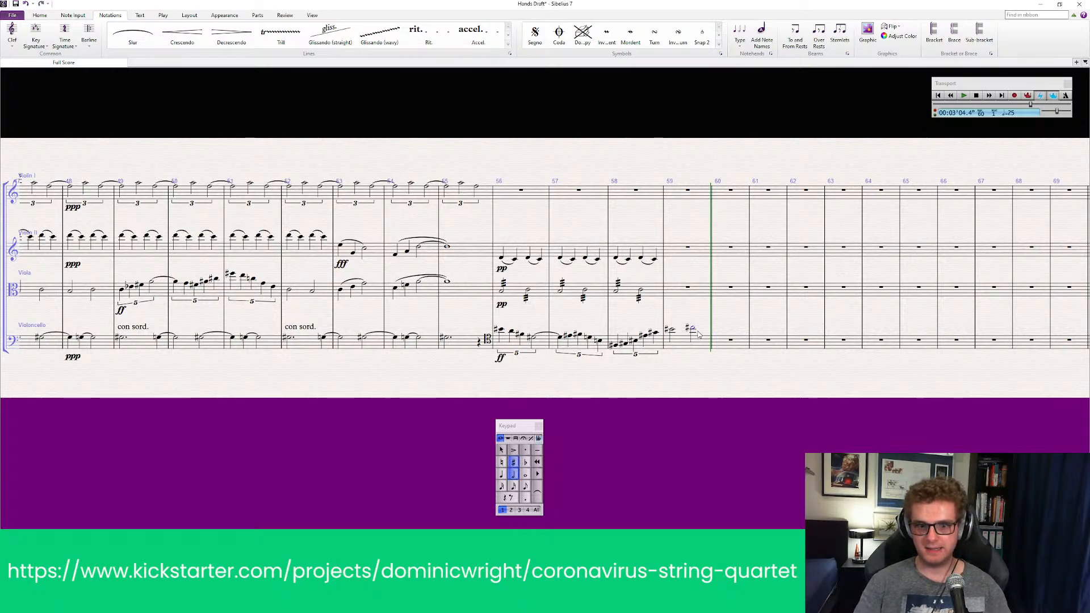
key(Escape)
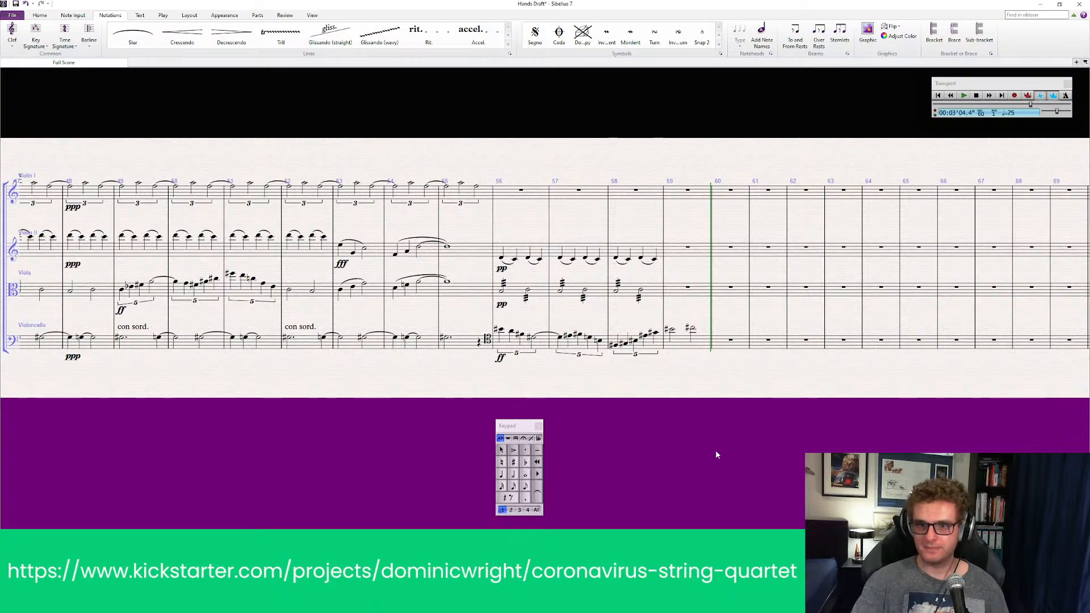
Step: Add a sharp half note at the start of cello bar 60, matching the pitch of the last note in bar 59
scroll(716, 454, right, 3)
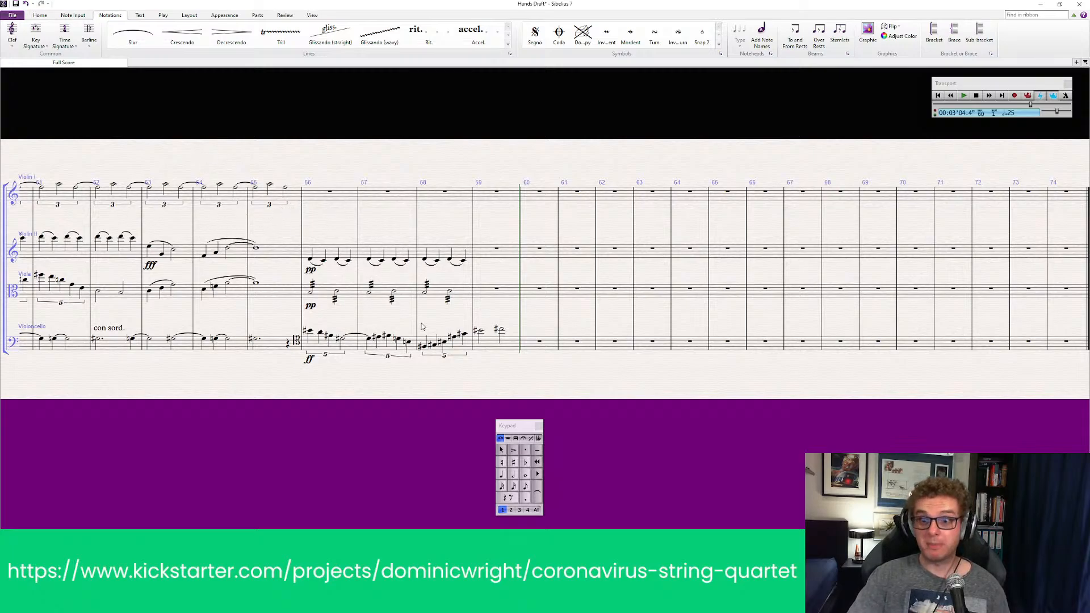
scroll(489, 397, right, 2)
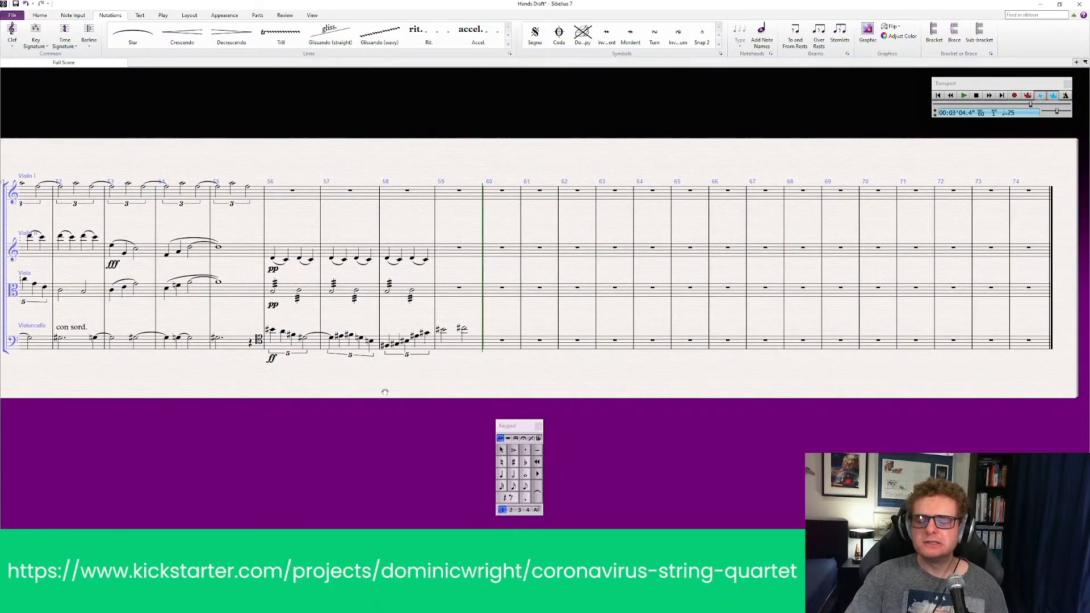
click(514, 475)
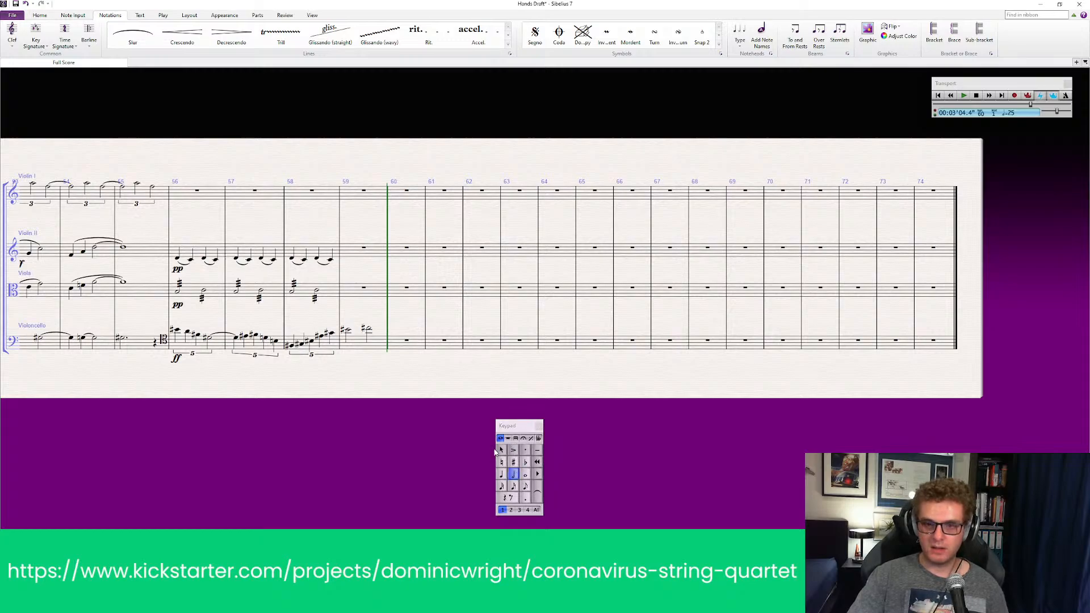
key(Escape)
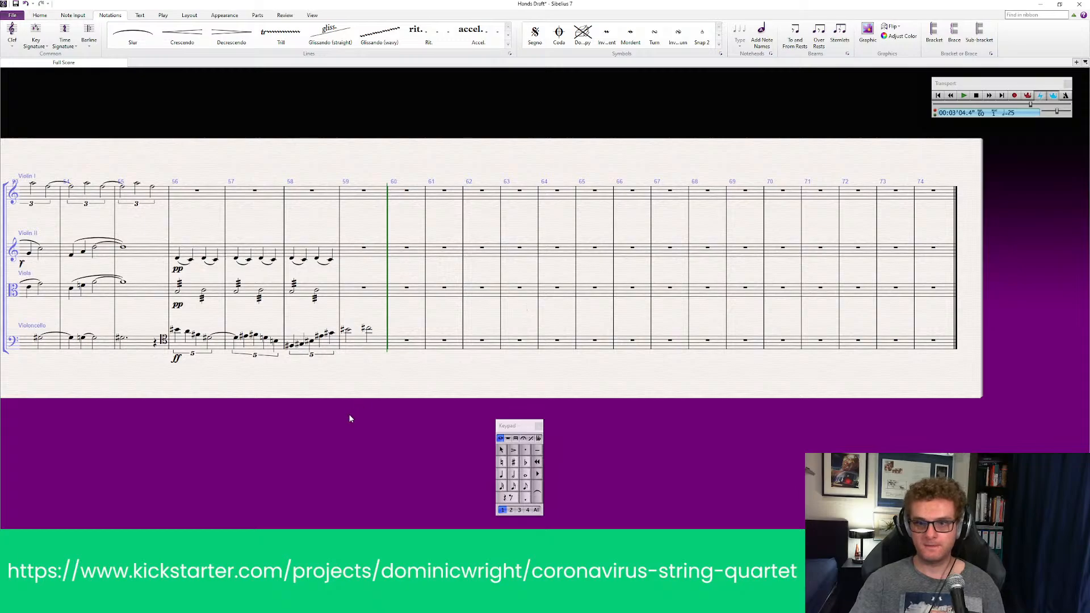
scroll(349, 413, up, 1)
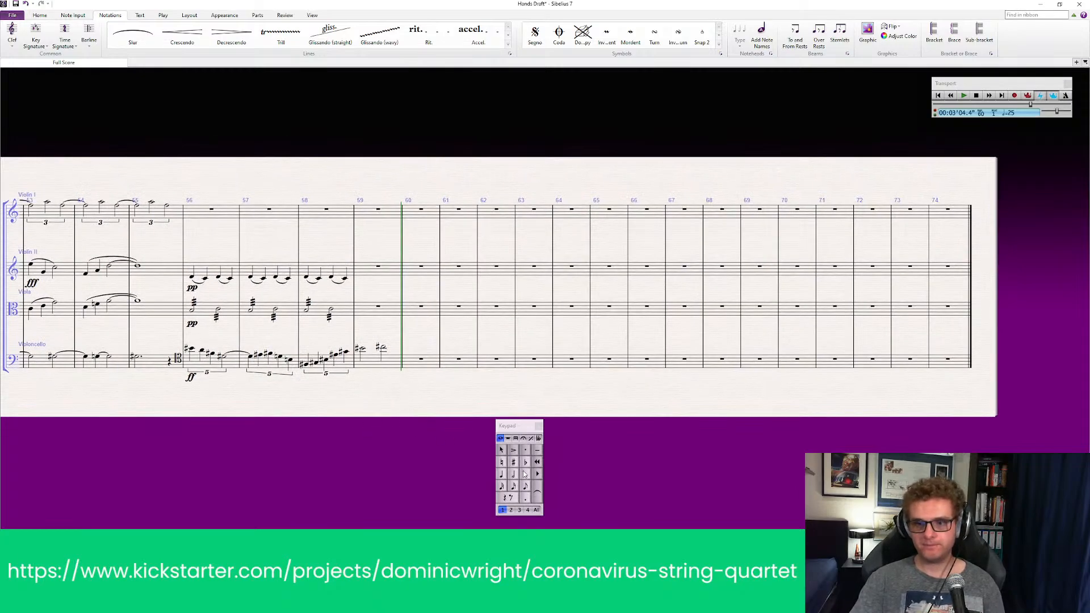
click(525, 479)
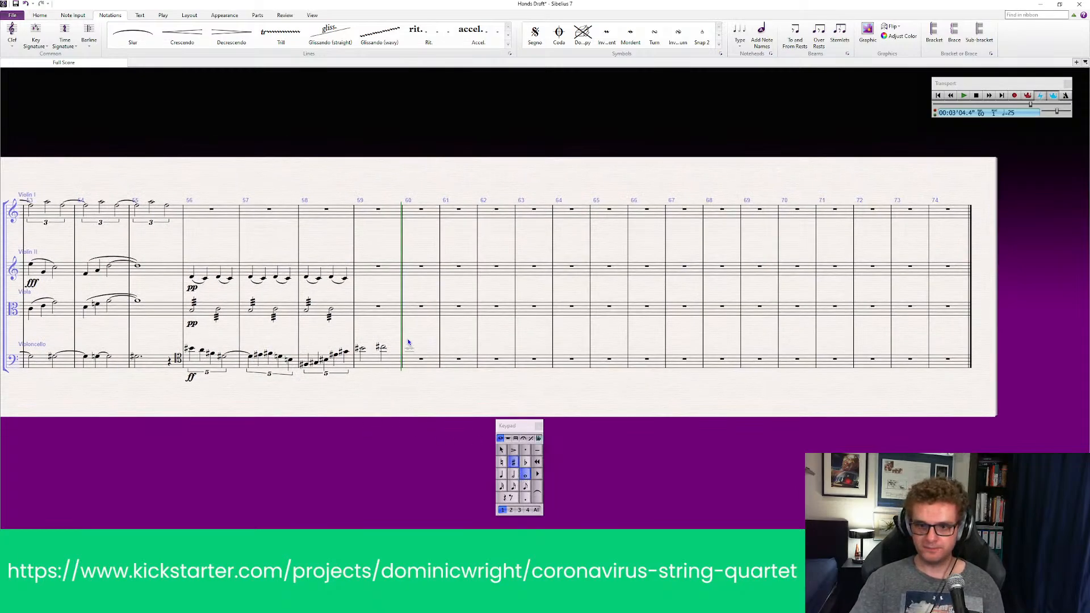
click(513, 475)
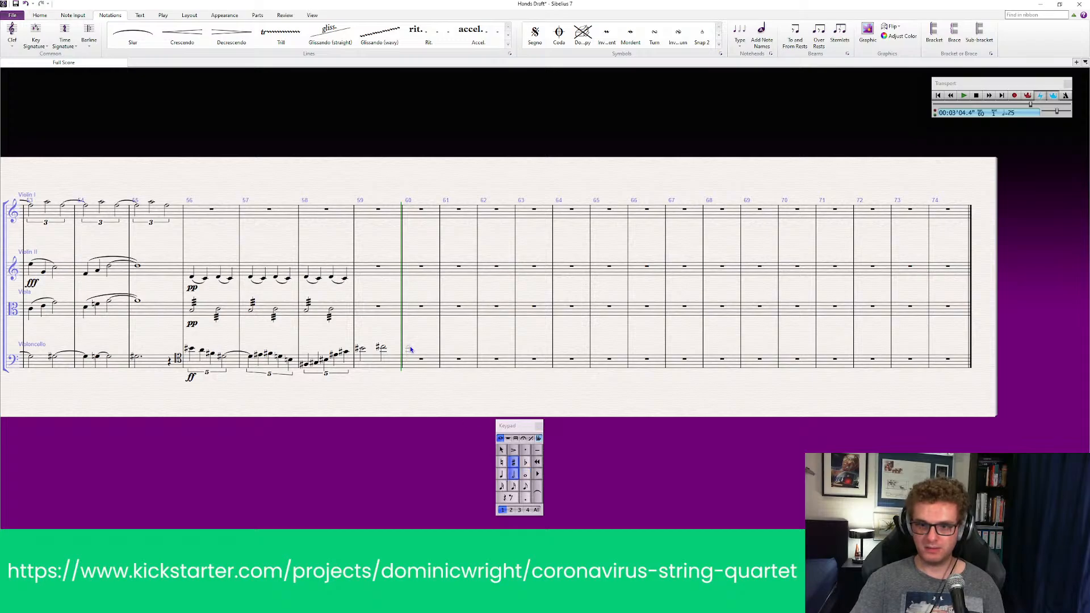
click(408, 349)
key(Escape)
key(Escape)
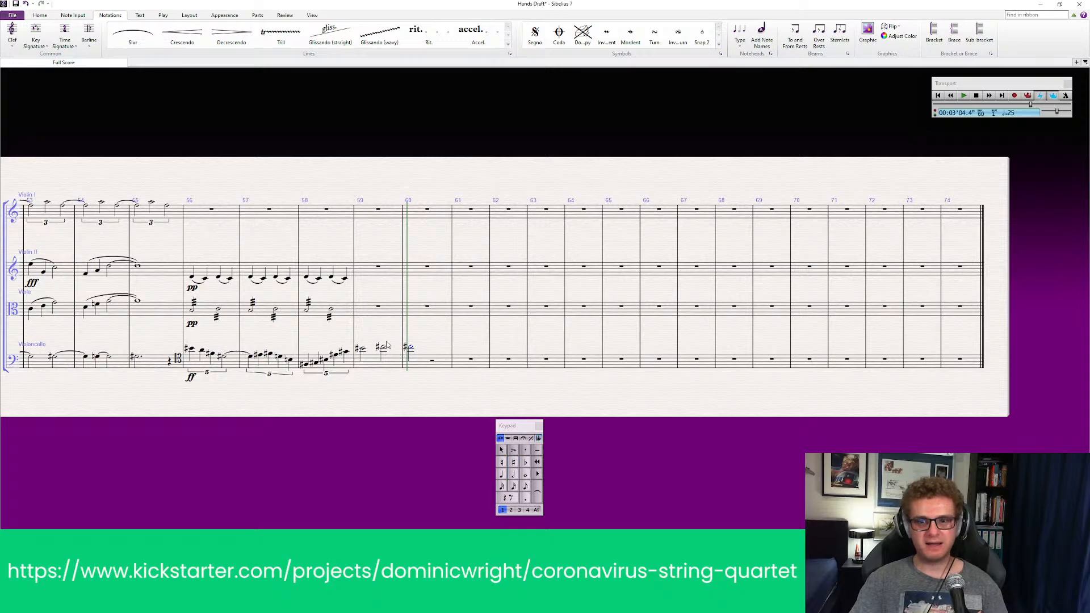
Step: Add a half note at the start of viola bar 60 and raise it an octave
drag(377, 414, 699, 429)
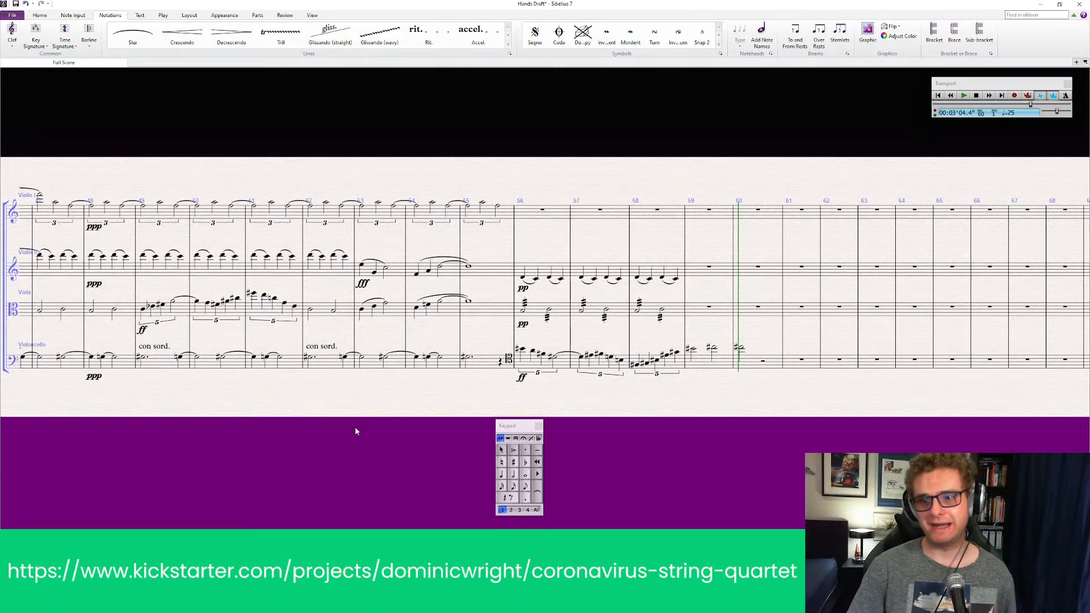
drag(755, 447, 712, 420)
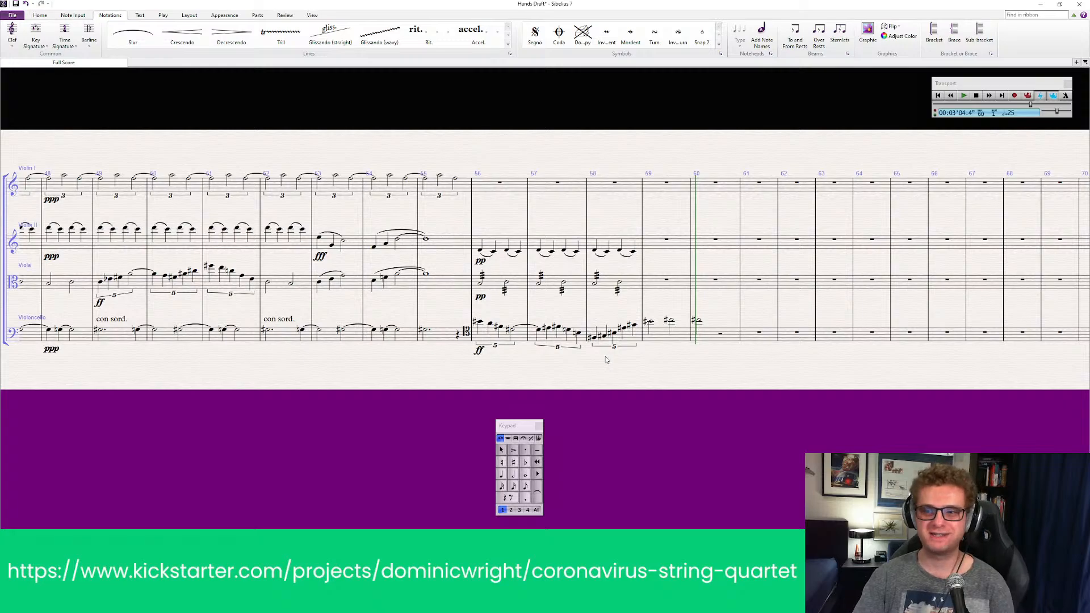
drag(686, 371, 568, 376)
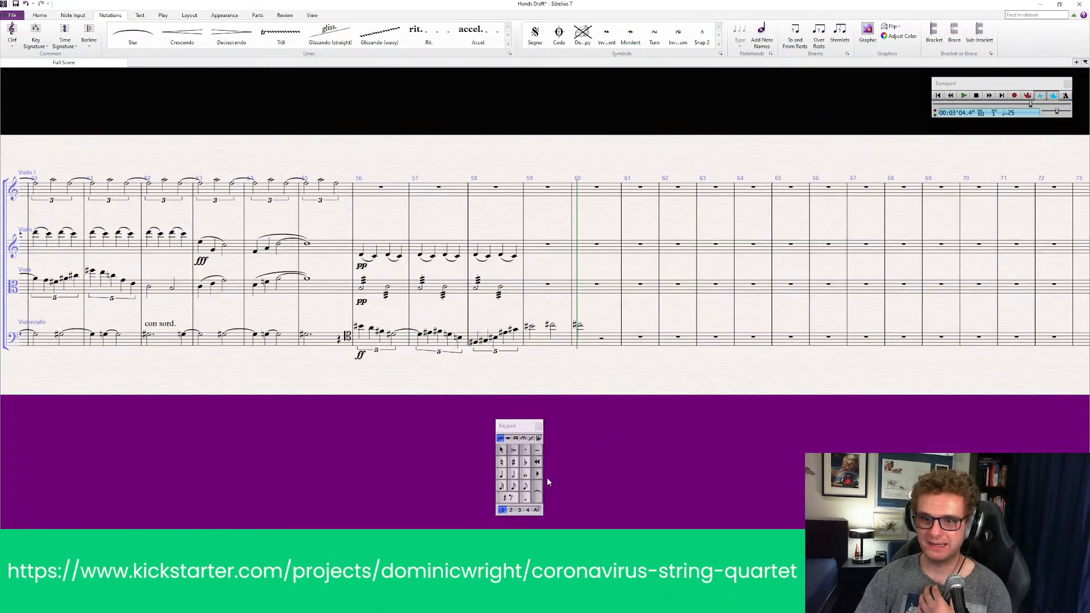
click(513, 477)
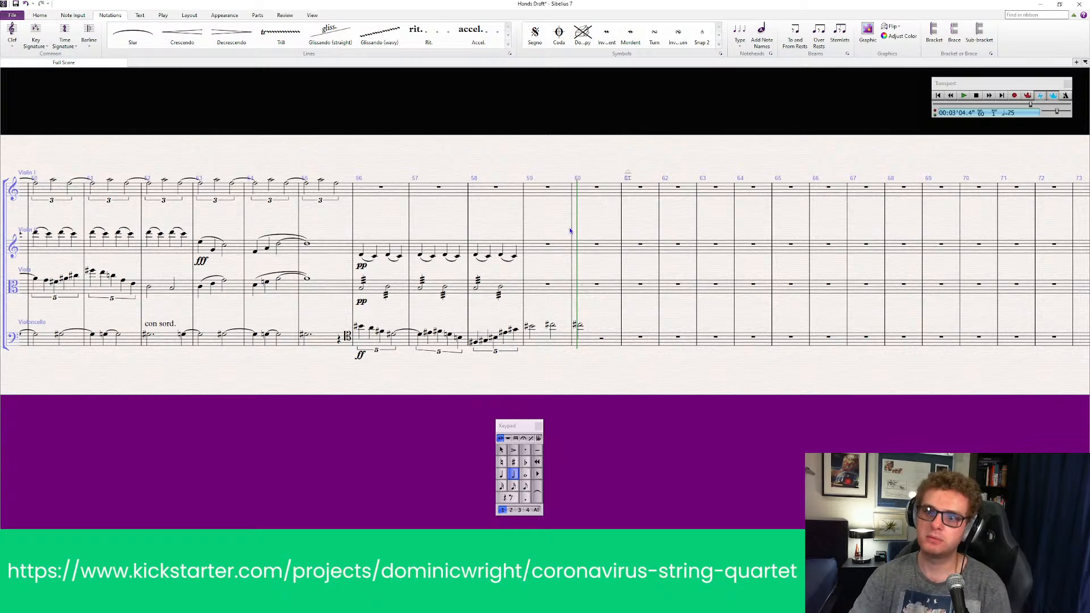
click(580, 289)
key(ctrl+Up)
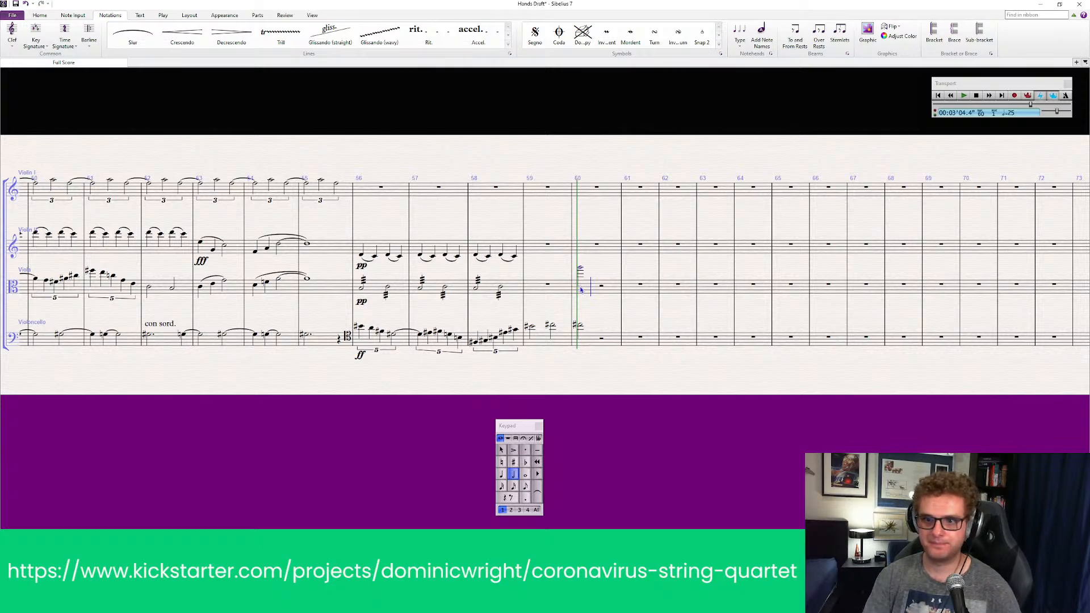
Step: Add a half note at the start of Violin II bar 60, an octave above the middle line, and make it sharp
click(579, 245)
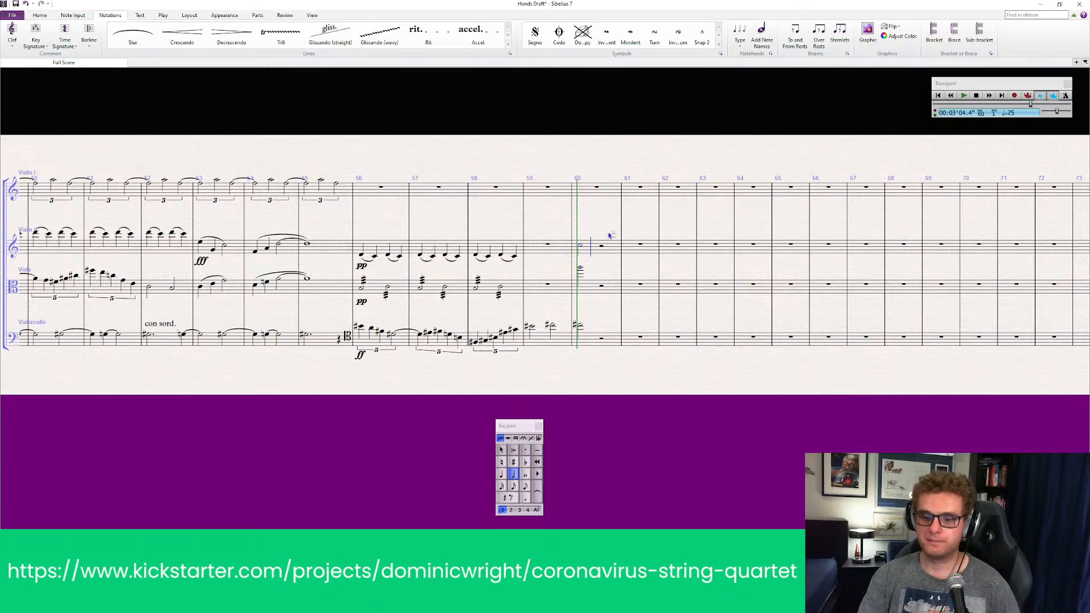
key(ctrl+Up)
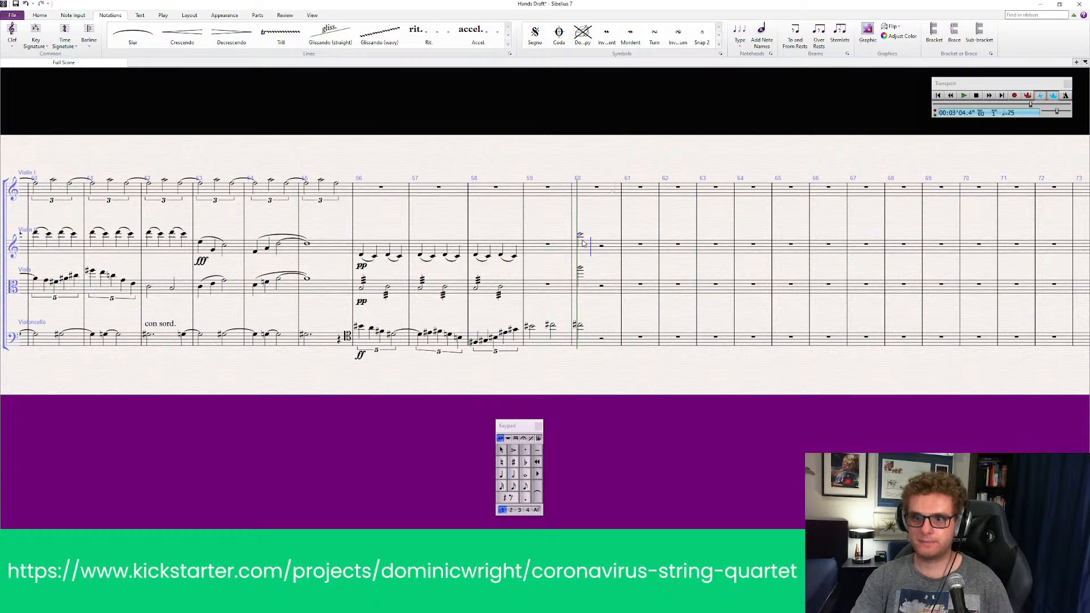
key(Escape)
click(581, 236)
key(8)
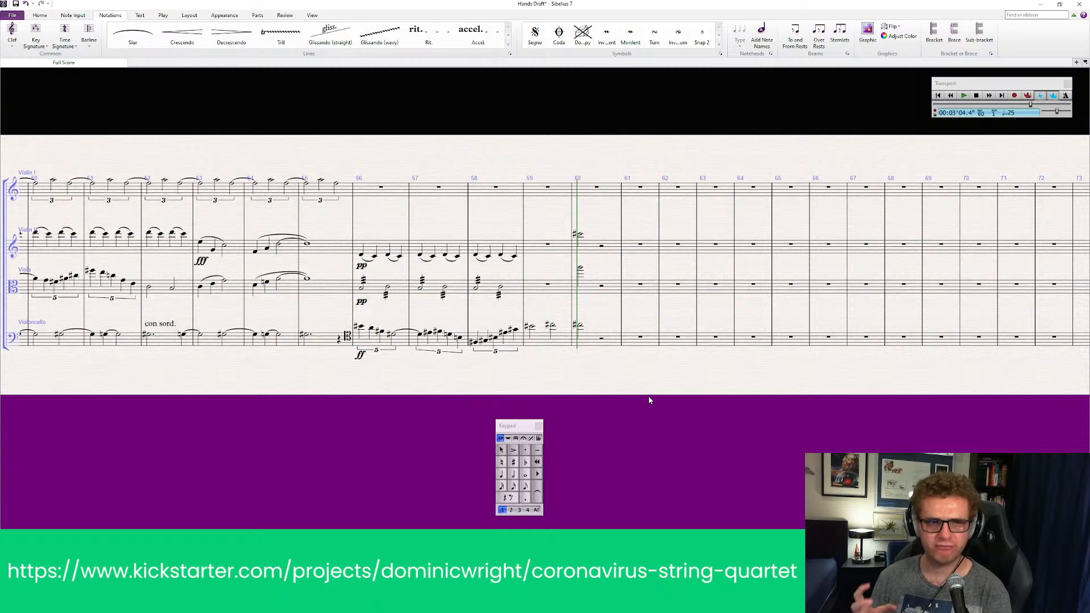
Step: Add a half note at the start of Violin I bar 60 and raise it an octave
click(580, 272)
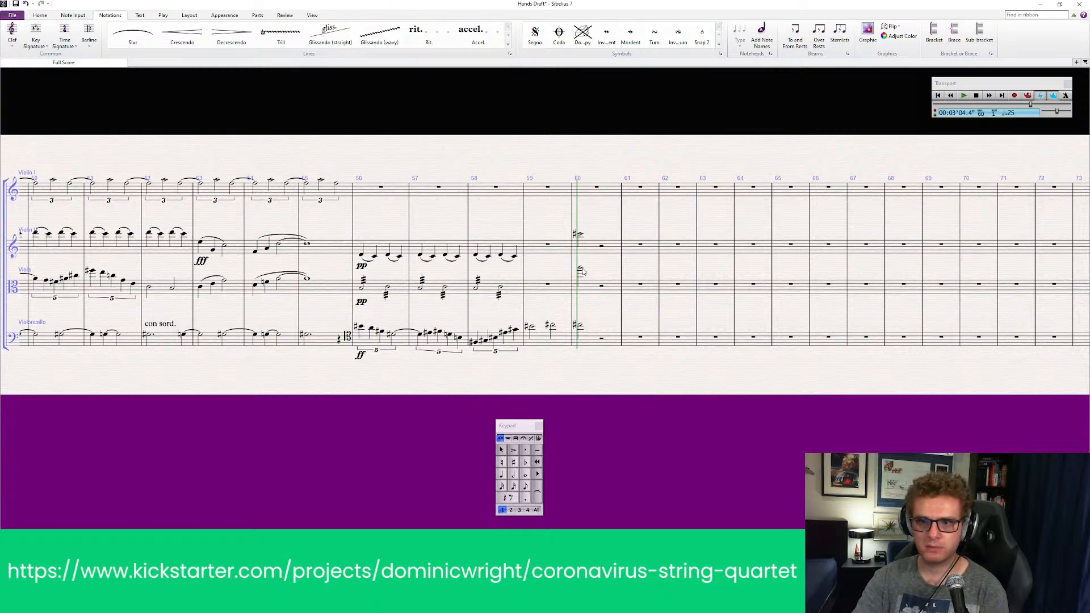
click(579, 235)
click(589, 462)
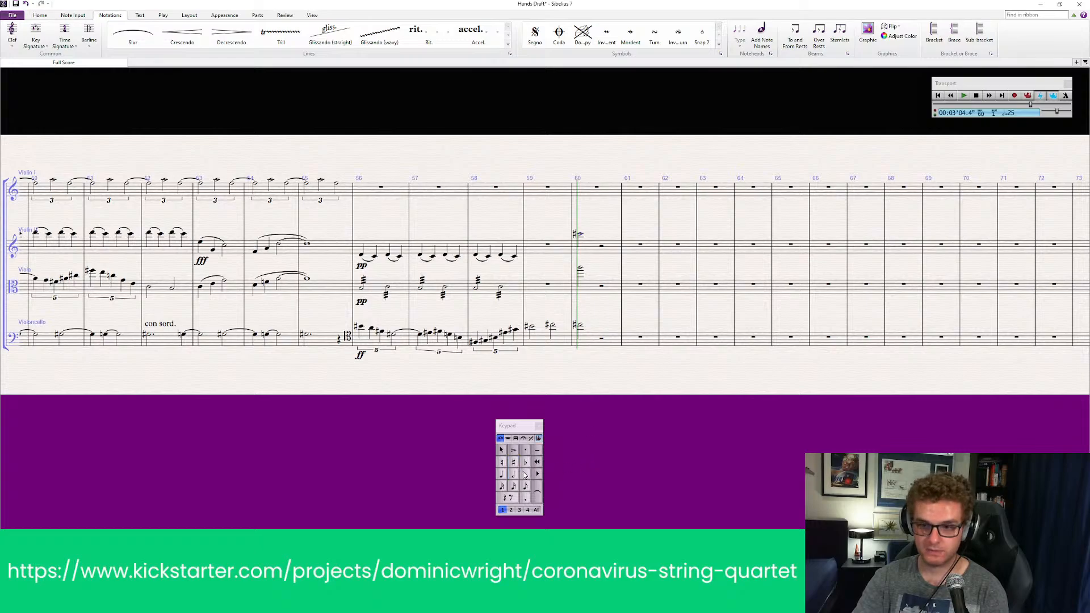
click(581, 185)
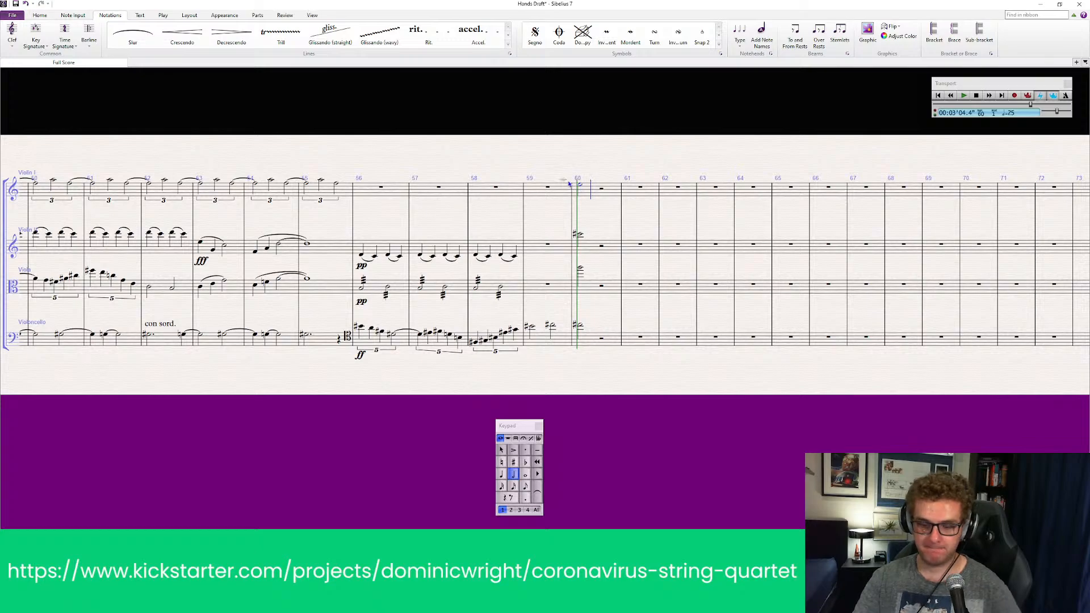
key(ctrl+Up)
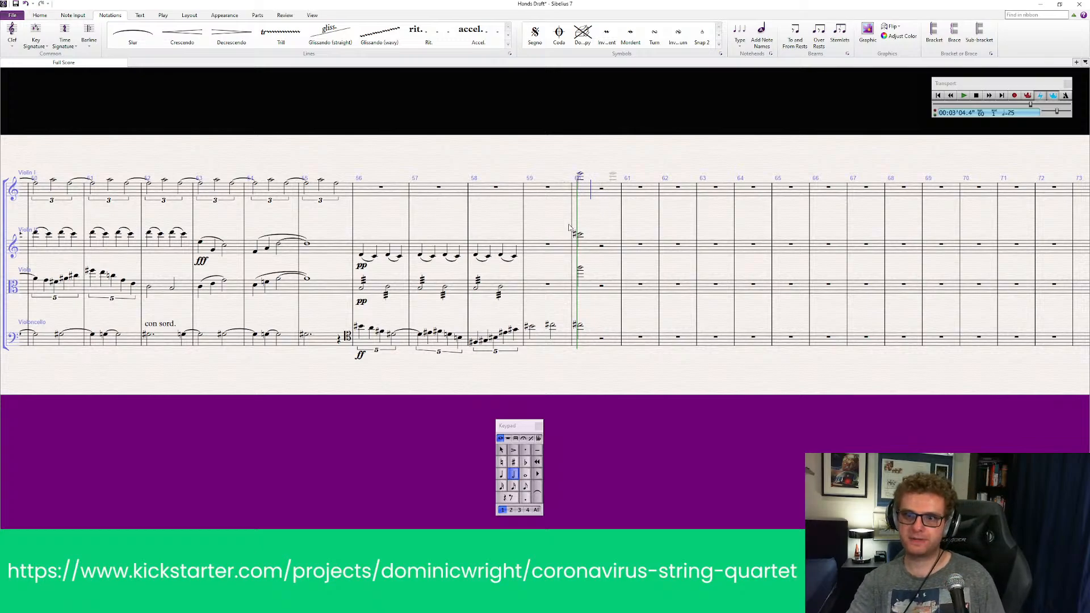
Step: Change the viola's note at the start of bar 60 to a whole note
key(Escape)
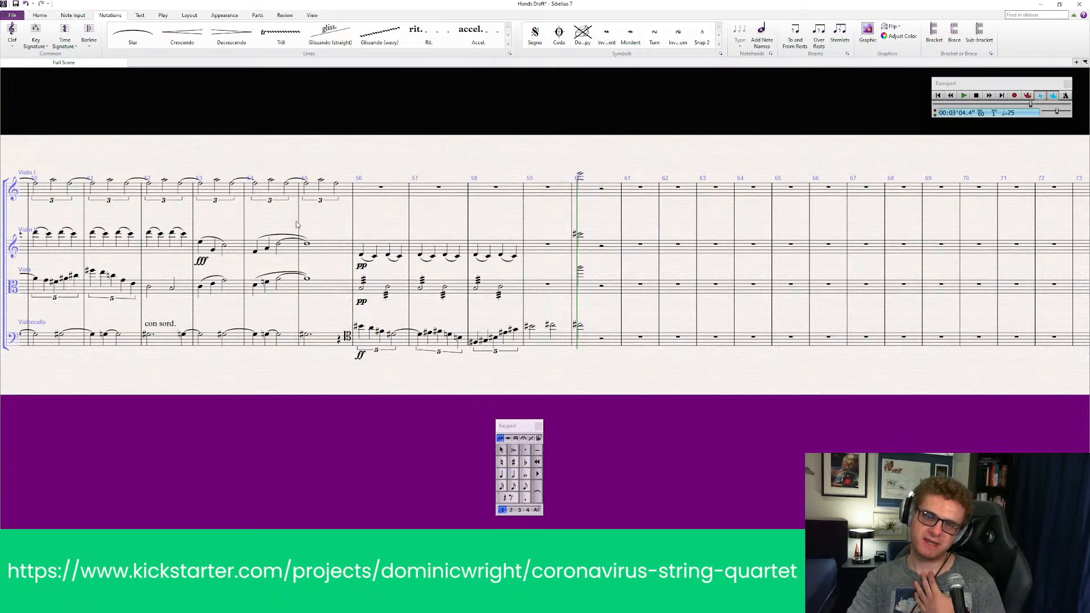
drag(707, 373, 635, 382)
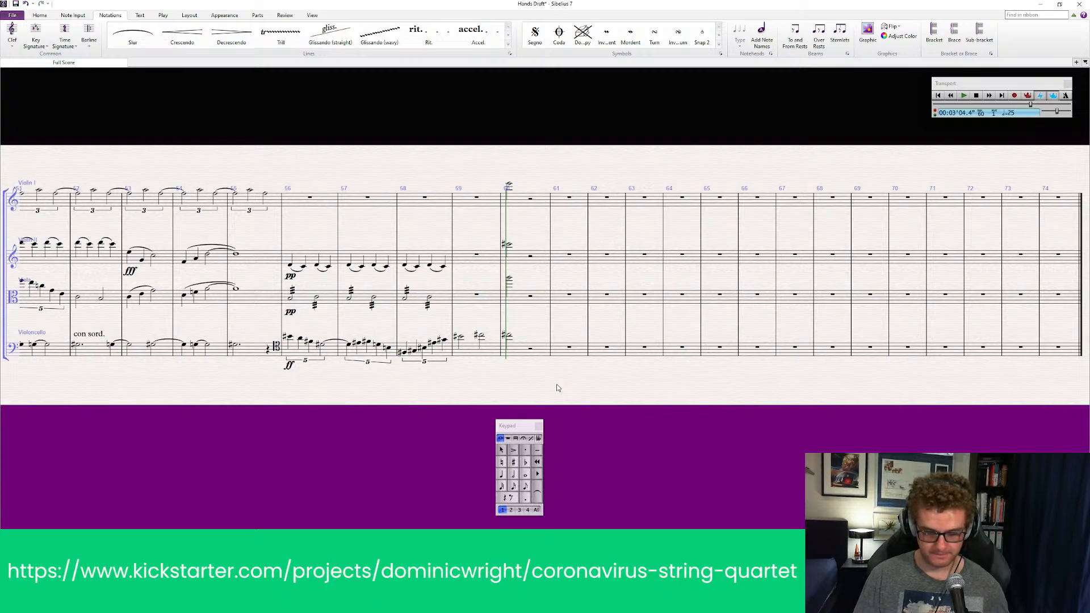
click(510, 279)
click(524, 475)
click(641, 375)
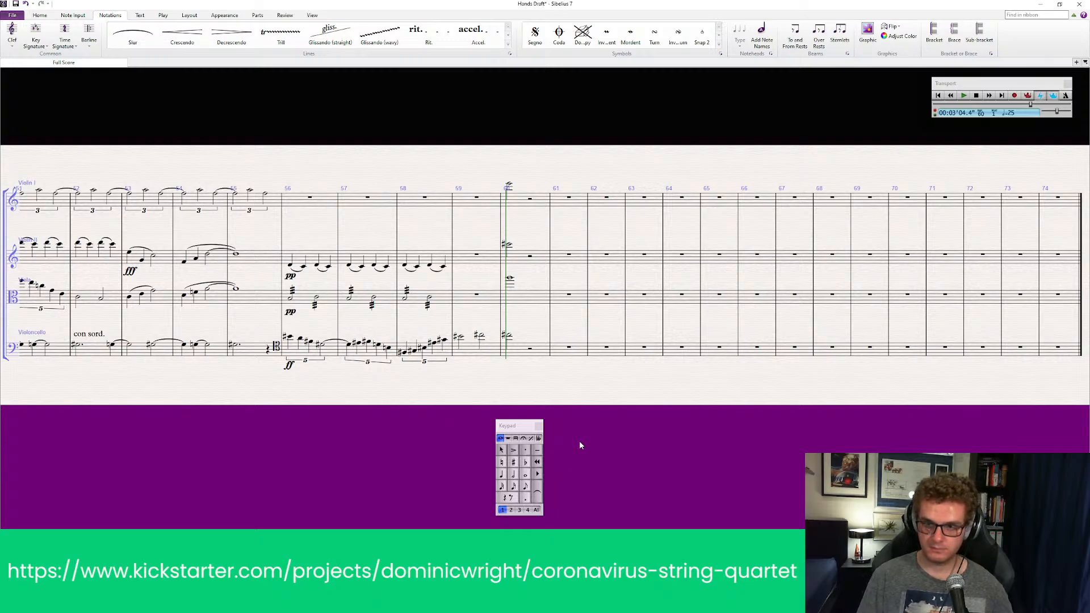
Step: Add two quarter notes above the staff in the second half of Violin II bar 60
click(515, 472)
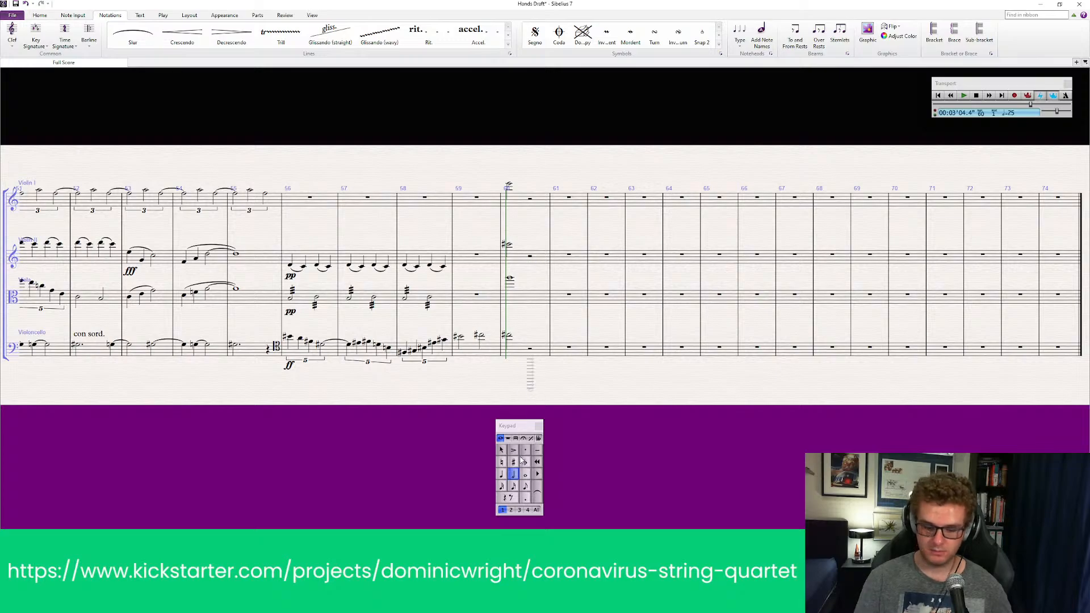
key(Left)
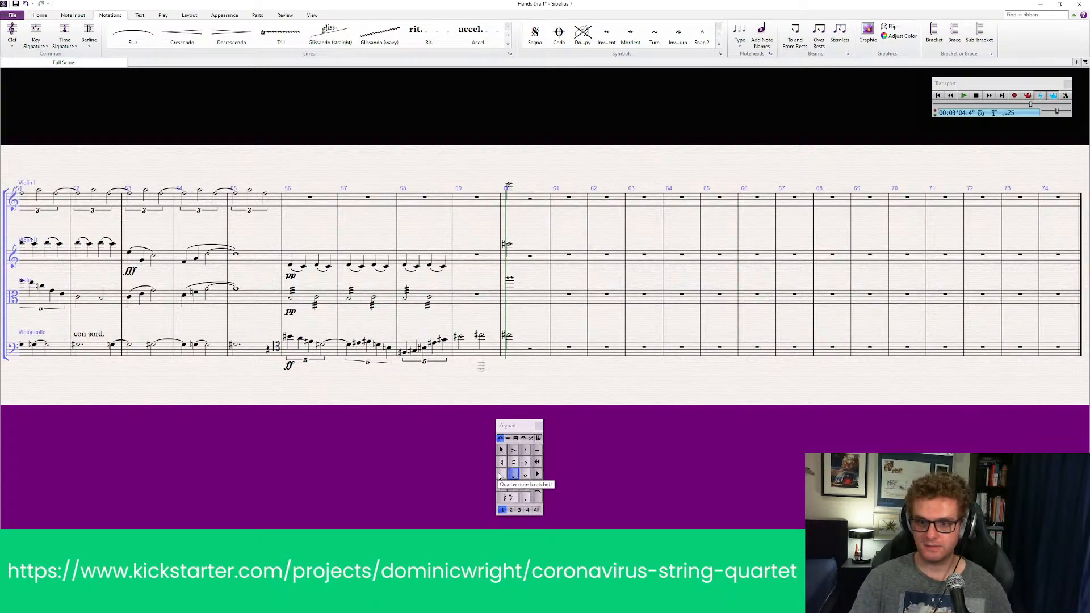
click(534, 248)
click(542, 246)
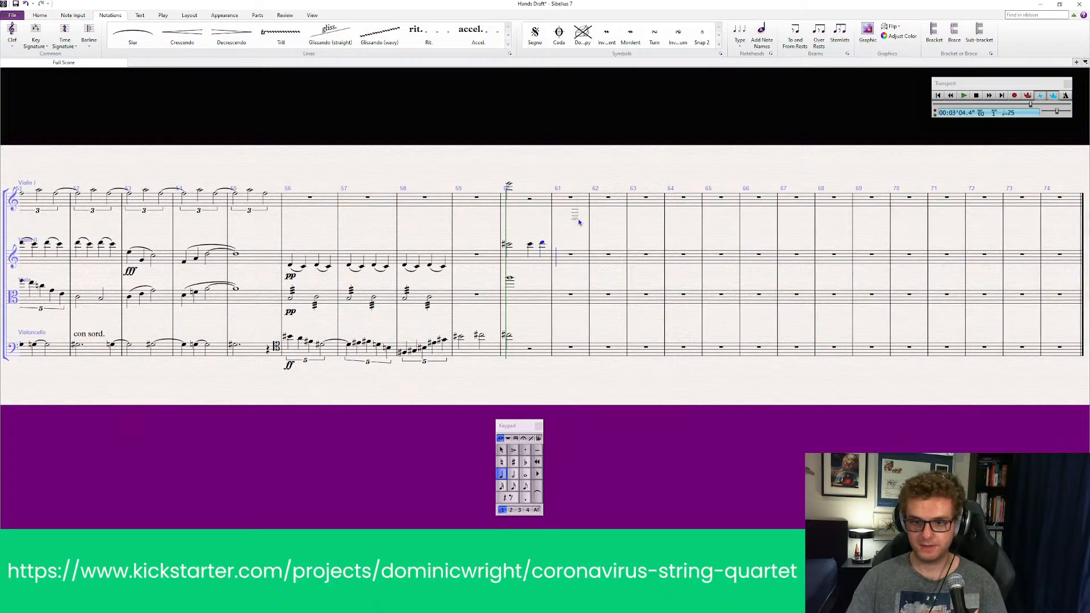
key(Escape)
key(Escape)
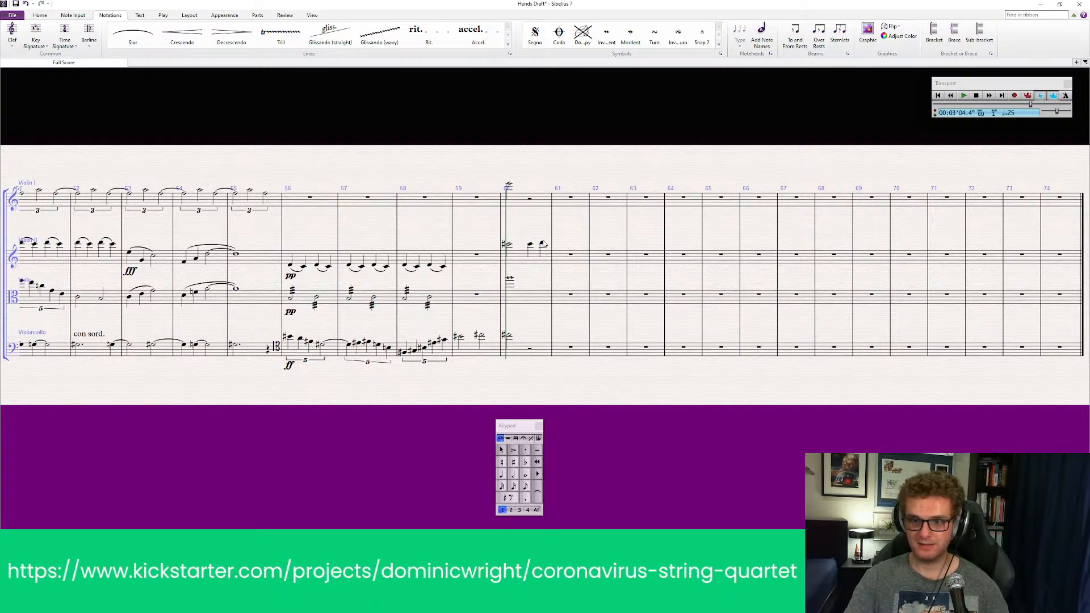
Step: Make the last quarter note of Violin II bar 60 sharp
click(543, 245)
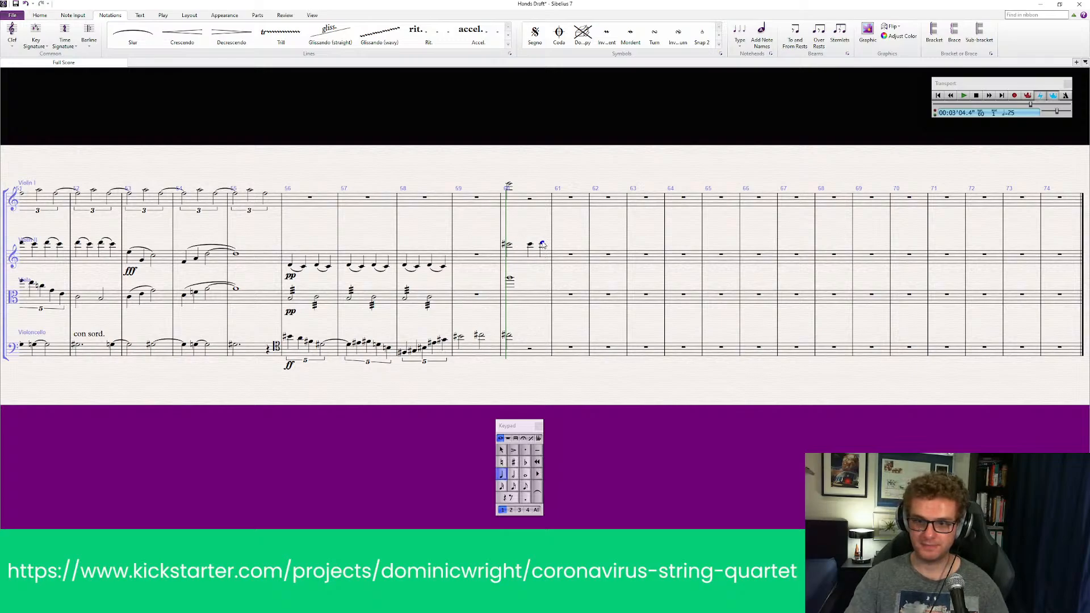
click(514, 461)
click(628, 378)
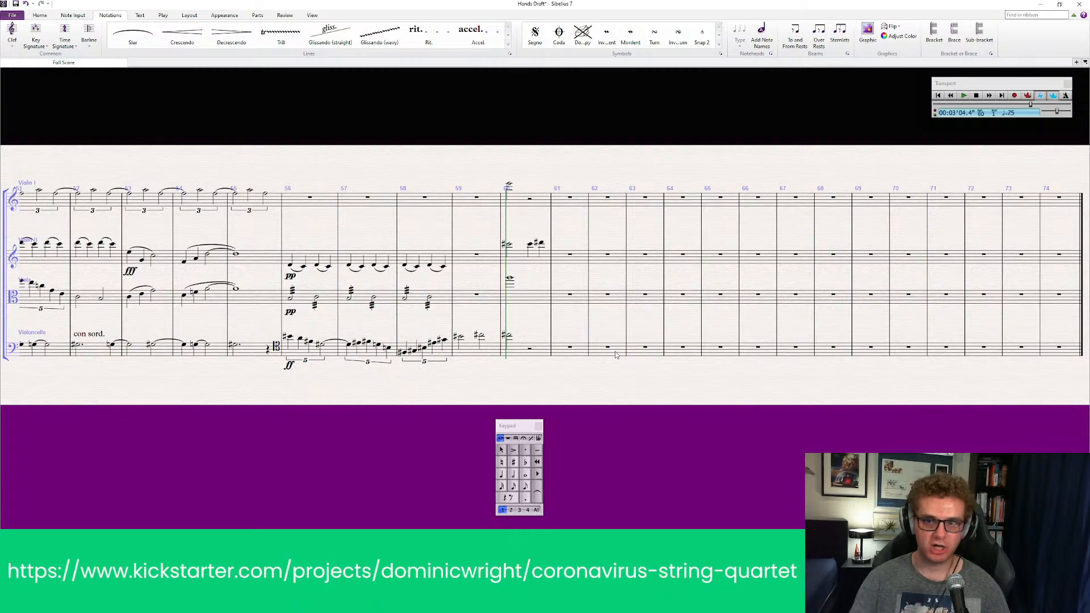
Step: Add a sharp whole note in Violin II bar 61, placed high above the staff
drag(683, 434, 666, 460)
click(526, 474)
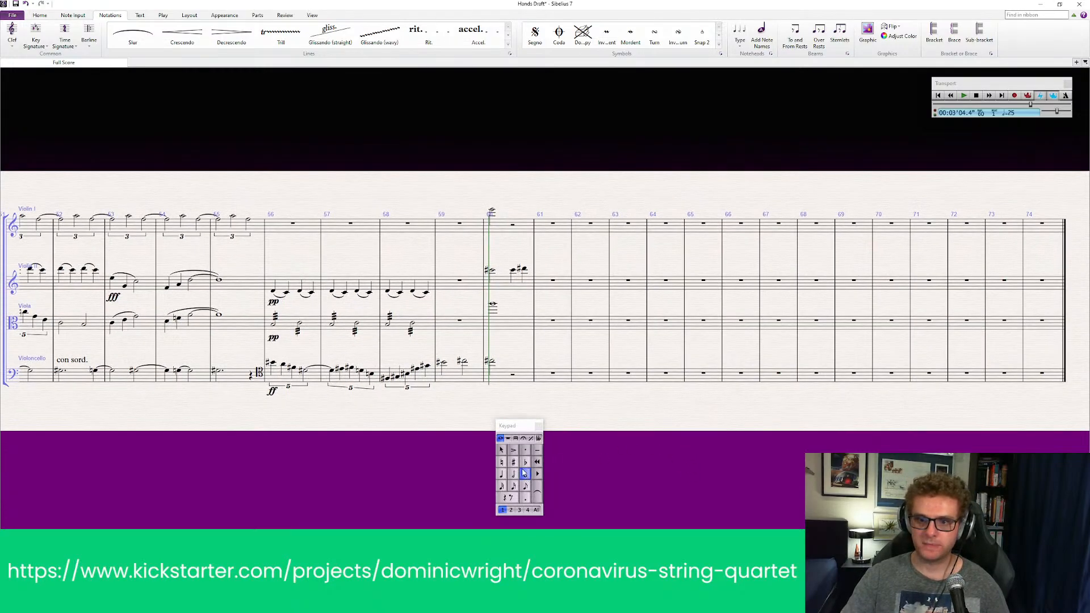
click(513, 463)
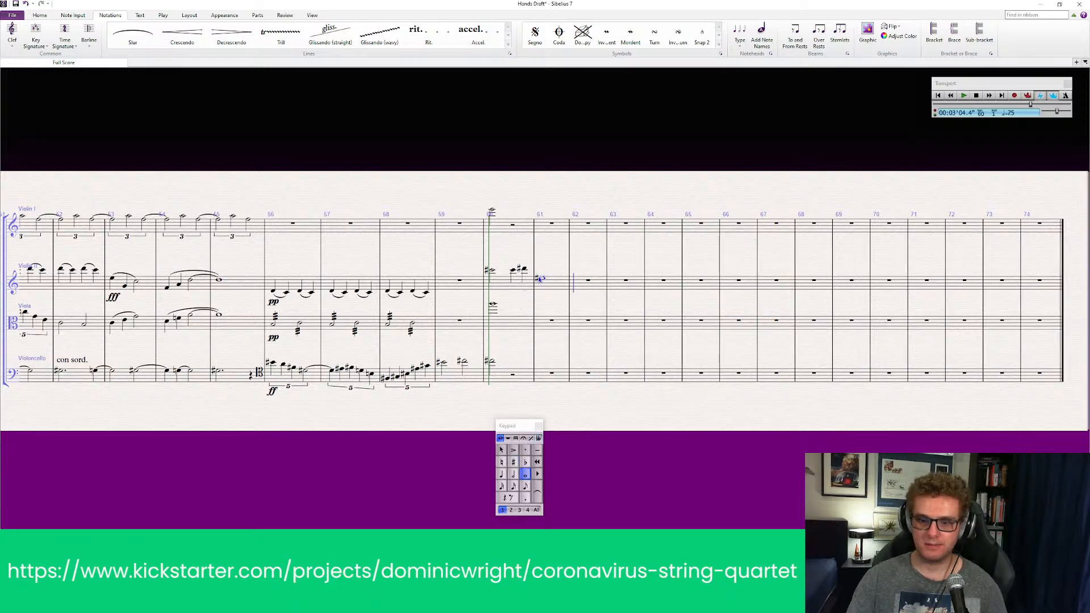
click(542, 269)
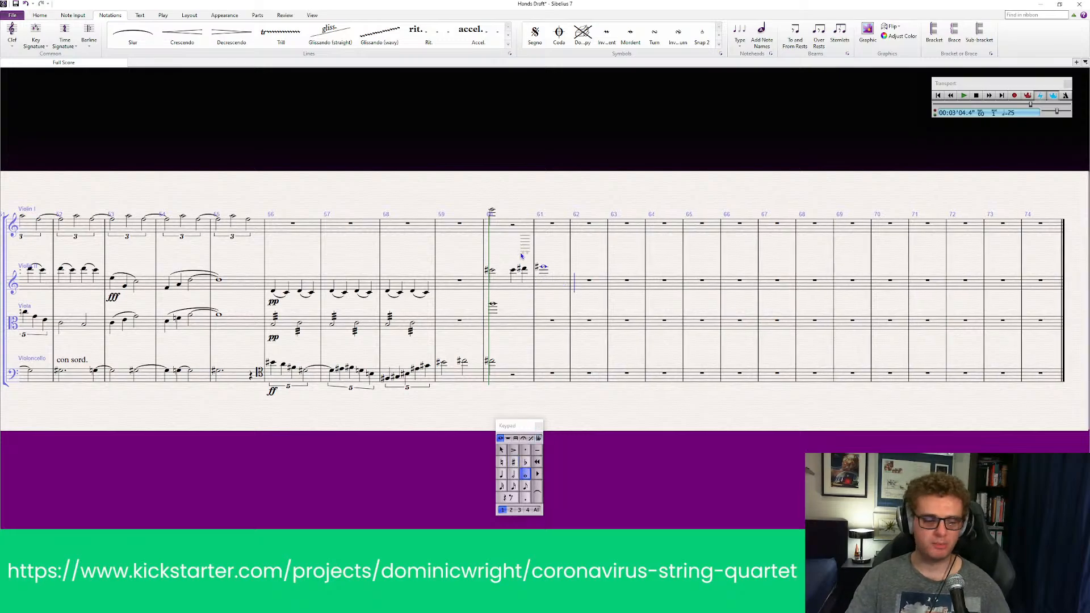
key(Escape)
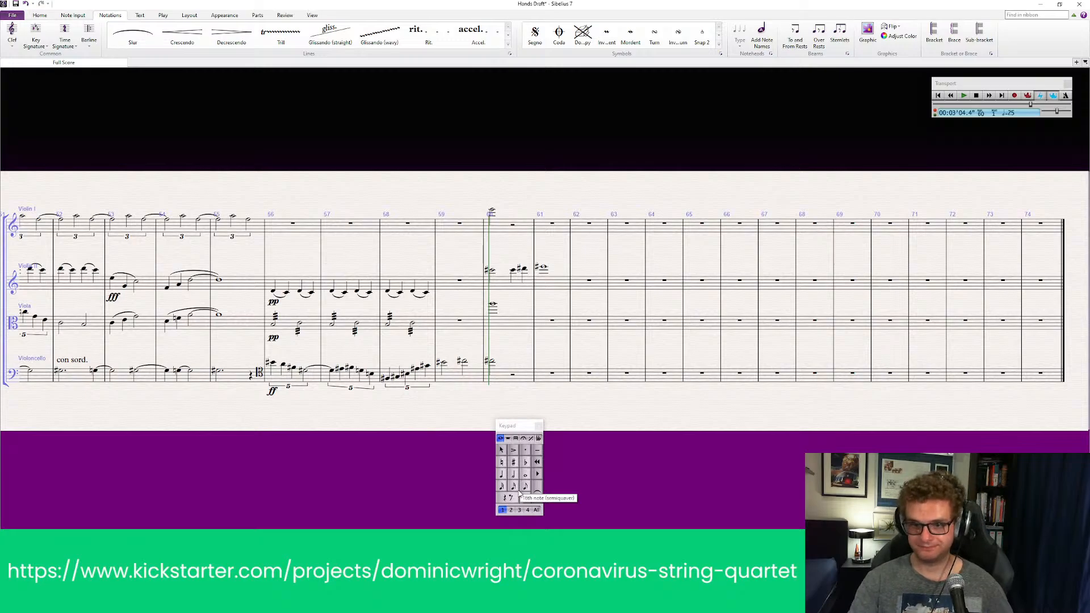
Step: Add high sharp half notes in Violin I, in the second half of bar 60 and at the start of bar 61
click(513, 475)
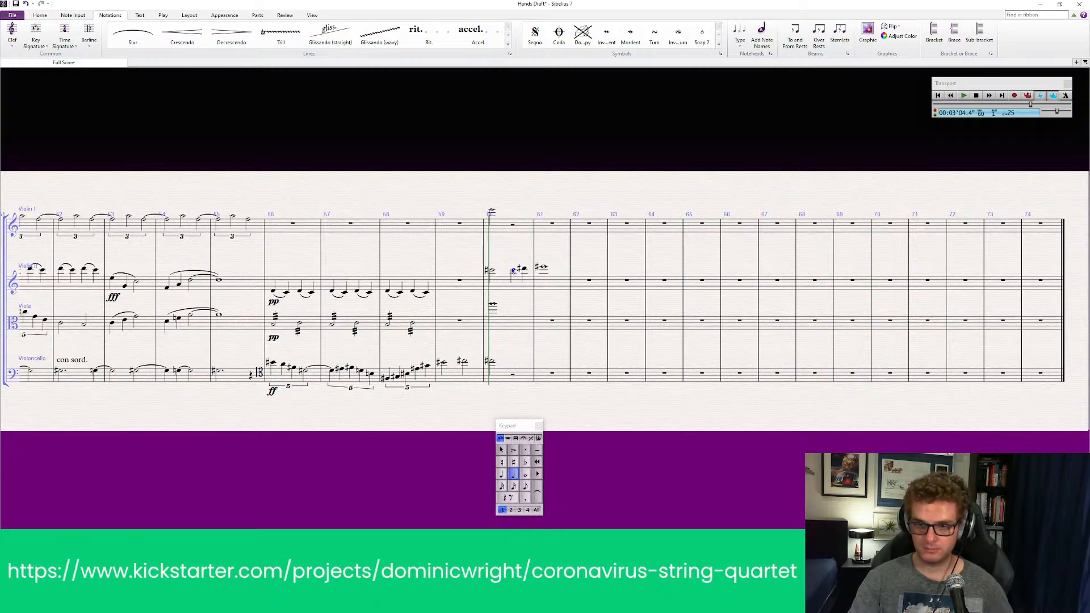
click(516, 212)
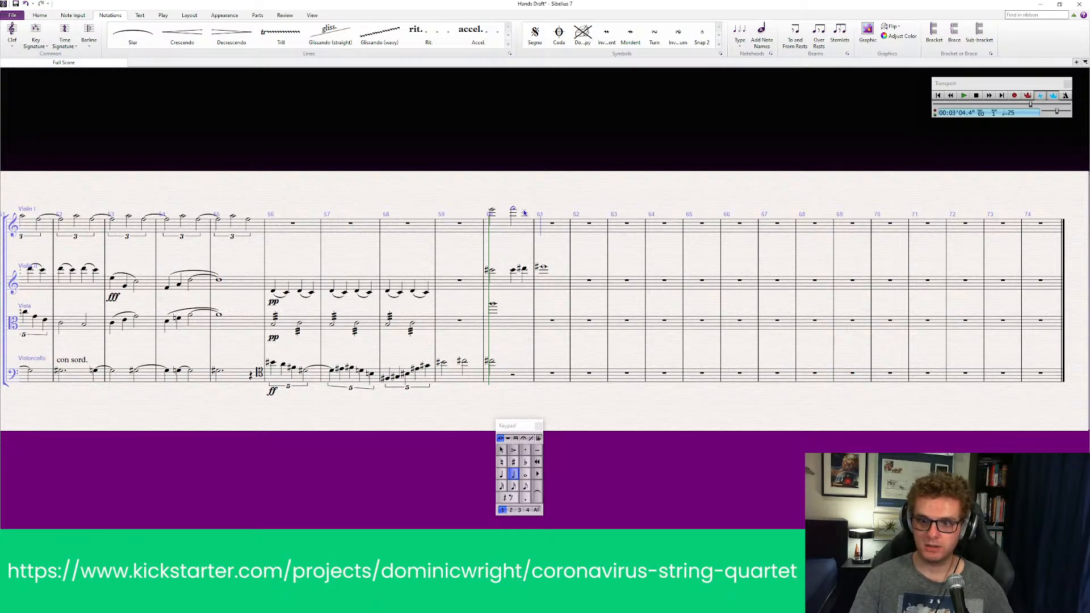
key(KP_8)
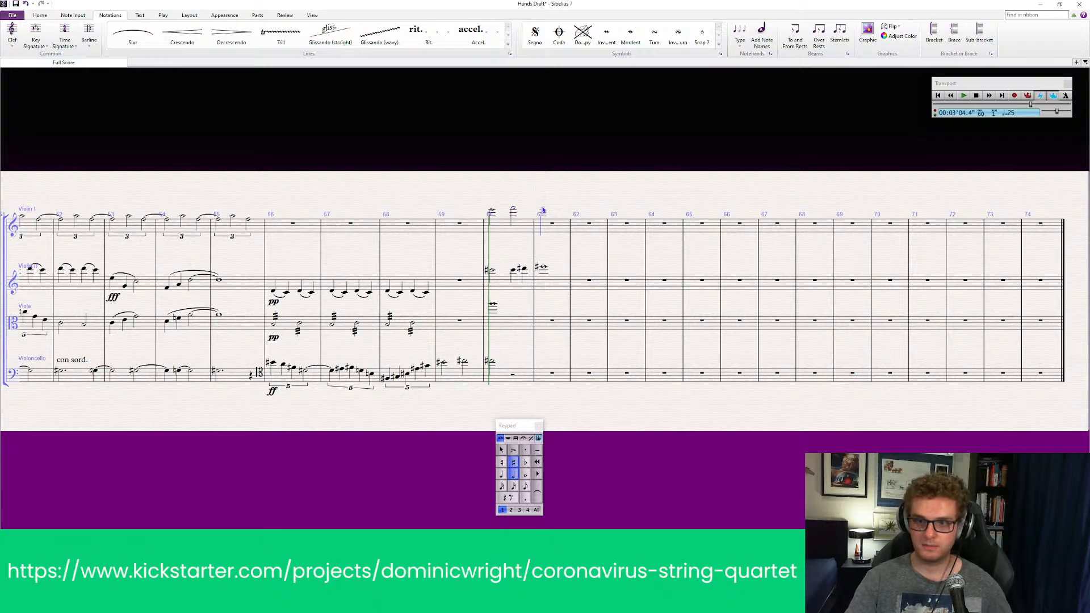
click(543, 209)
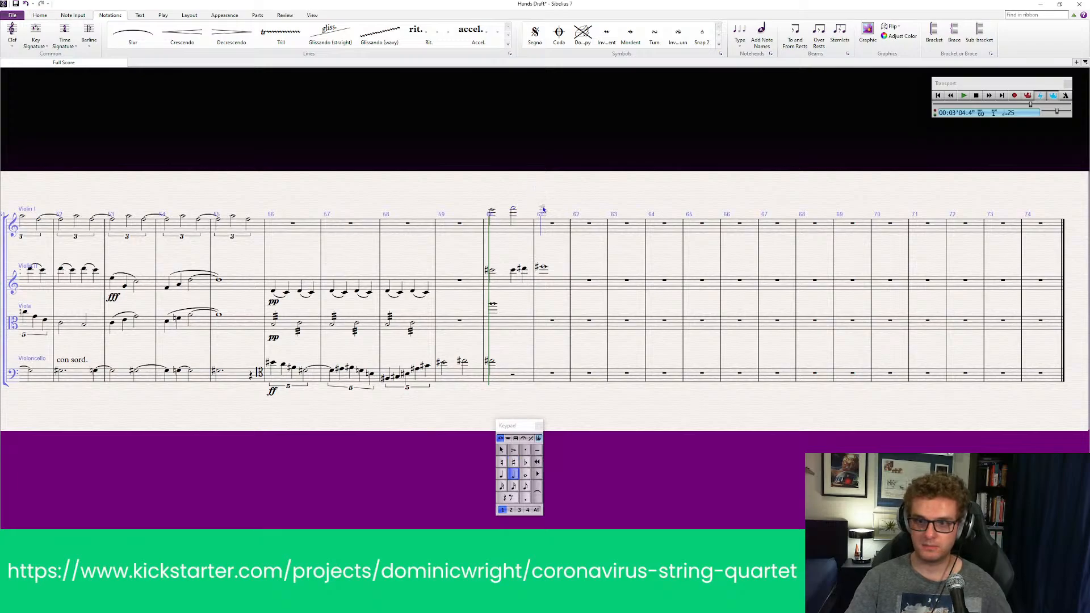
click(513, 211)
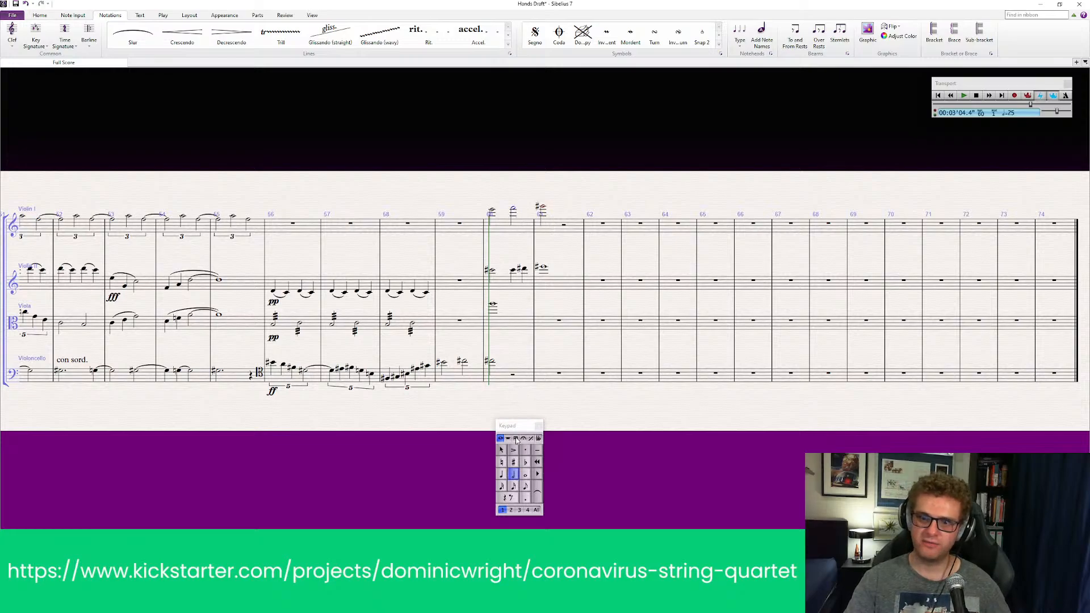
Step: Change Violin I's high sharp note in bar 61 to a whole note
click(543, 210)
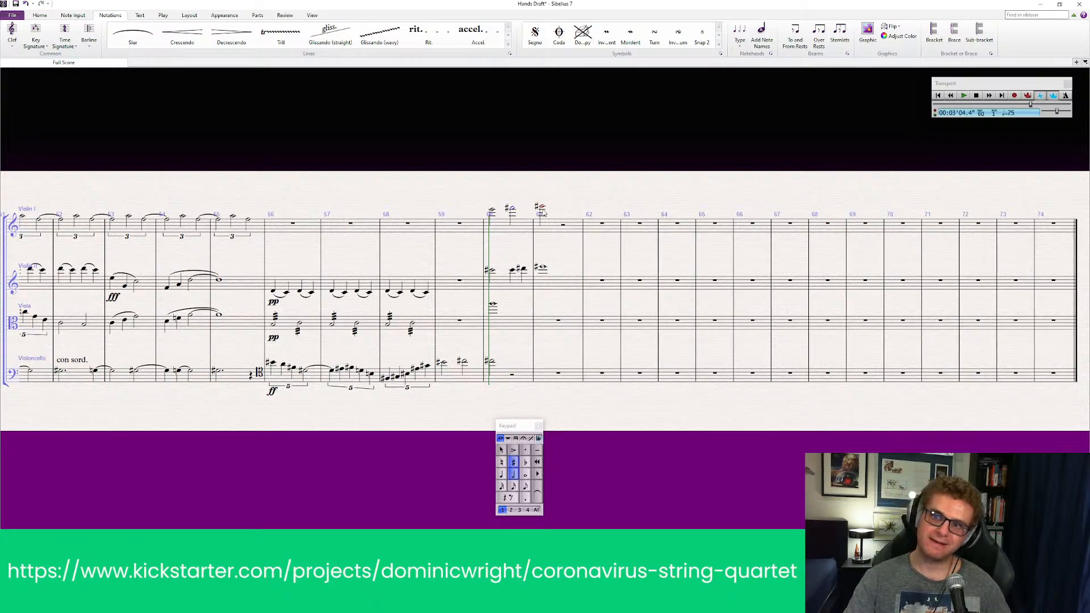
click(543, 210)
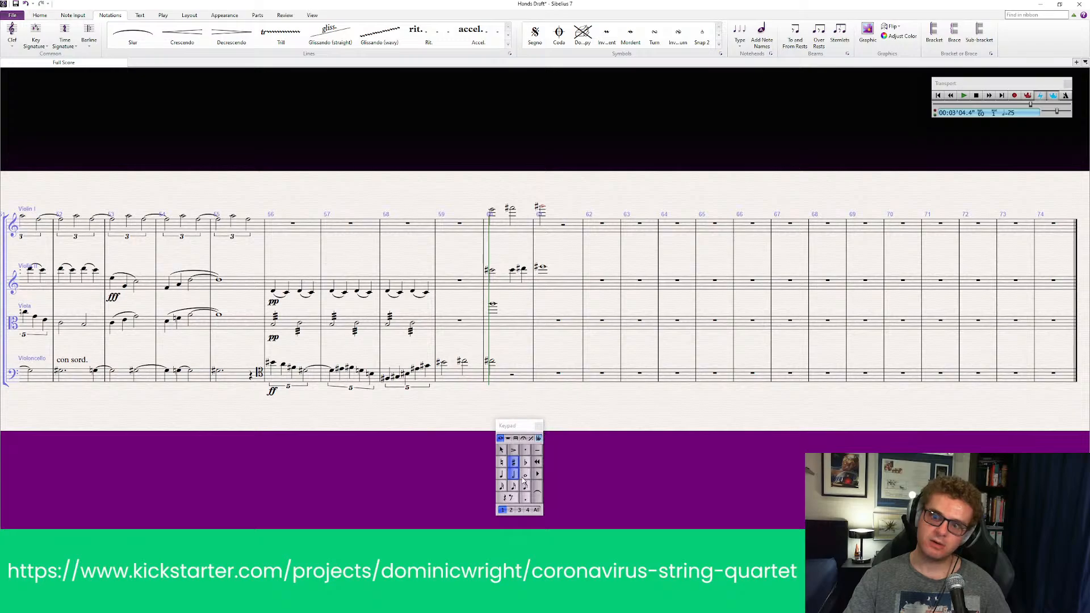
click(526, 475)
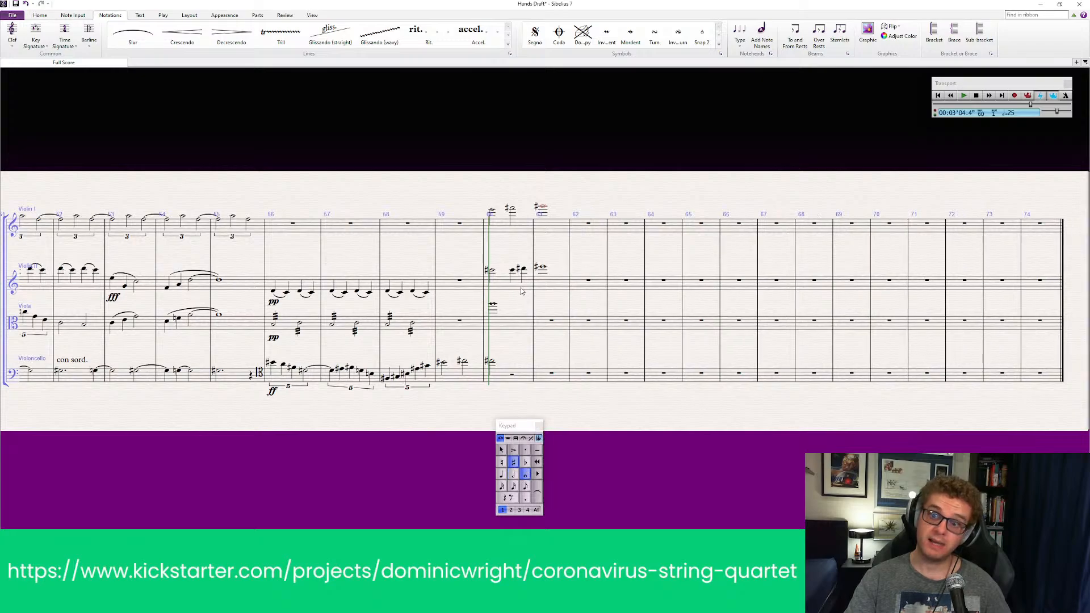
Step: Add a high sharp whole note in viola bar 61, just above the pitch of the bar 60 note
click(493, 306)
click(493, 307)
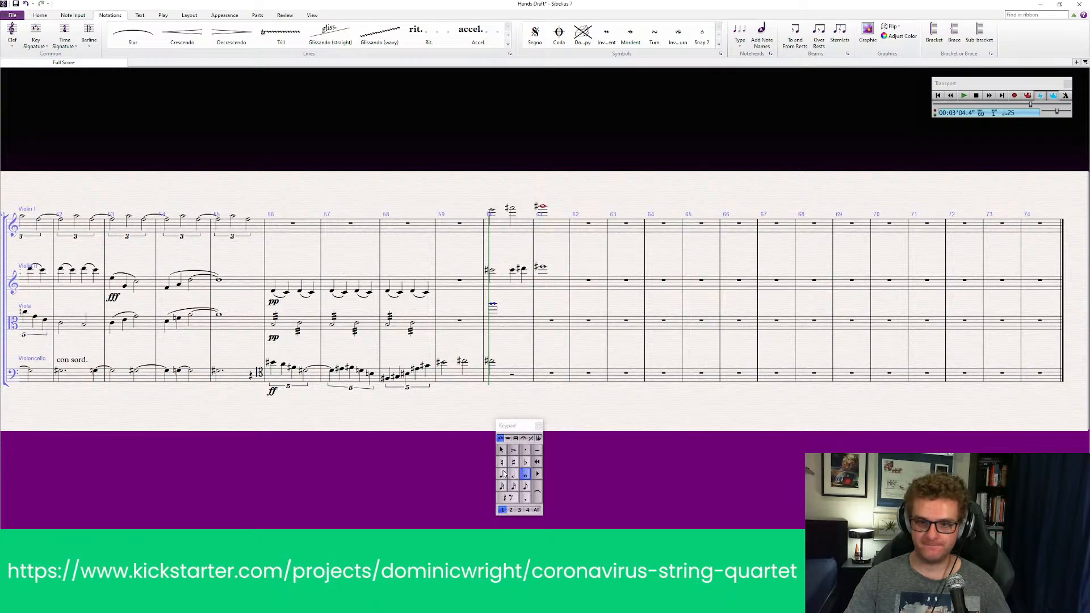
click(481, 496)
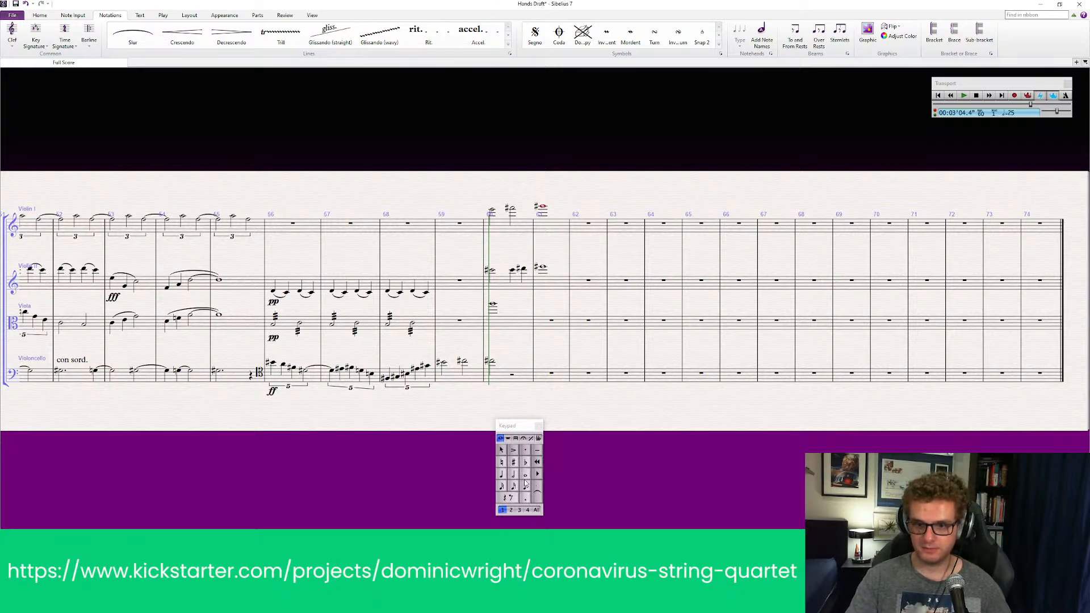
click(512, 304)
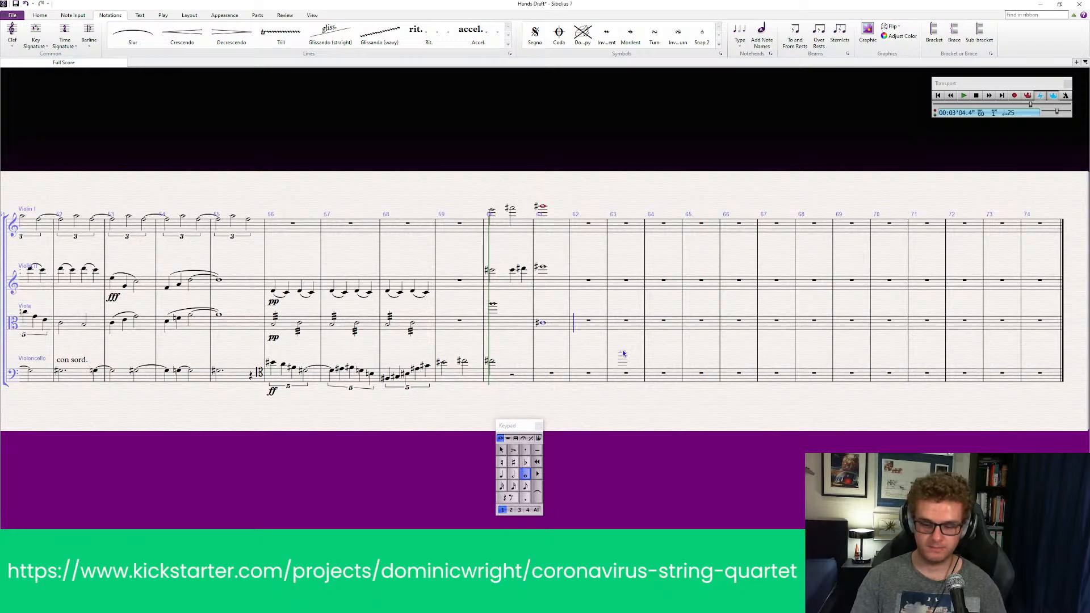
key(r)
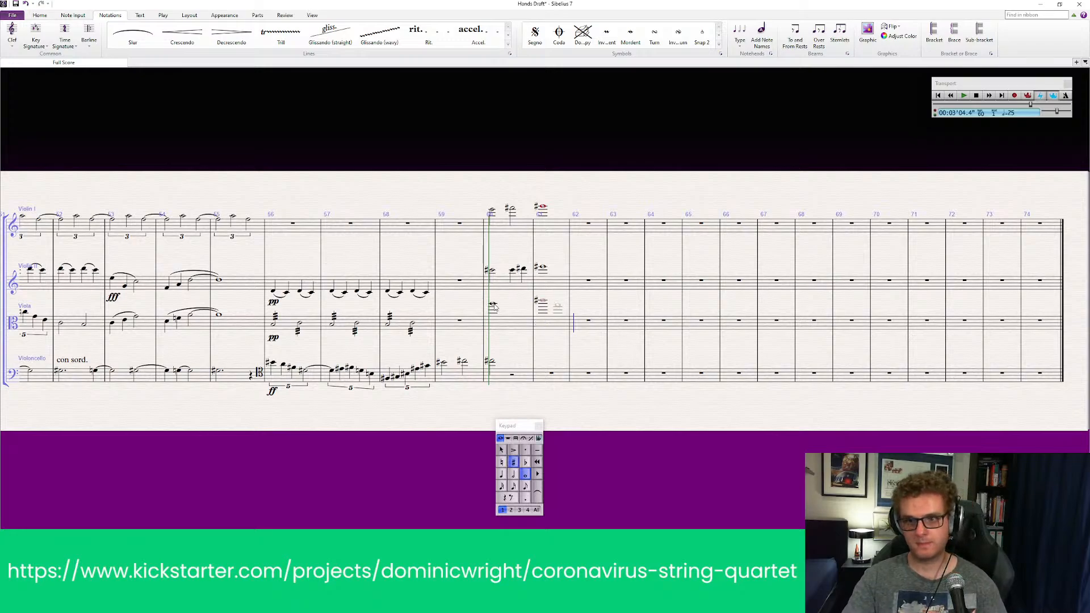
key(Escape)
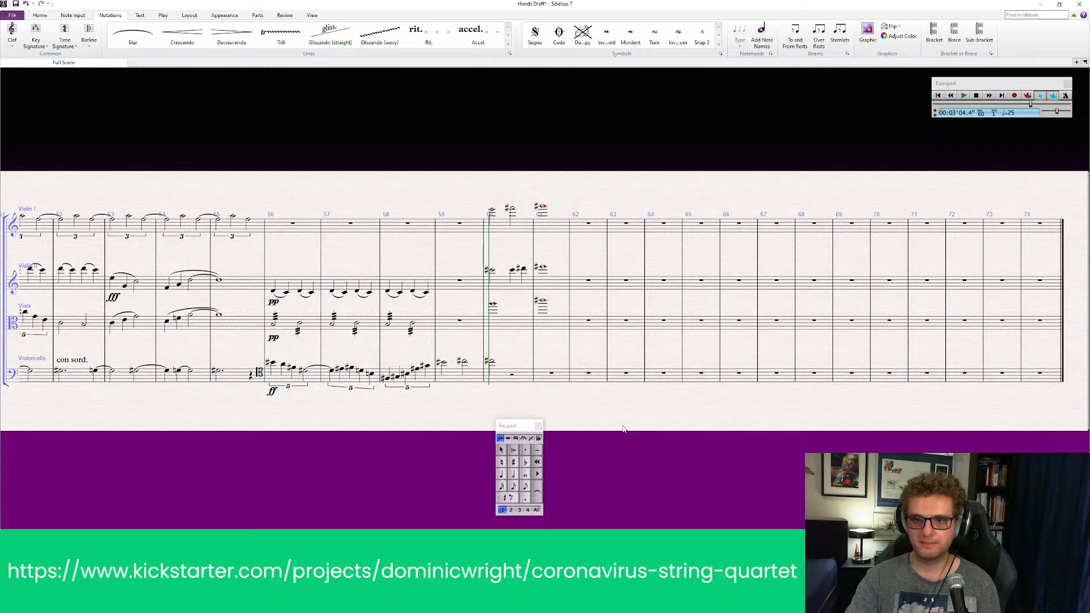
Step: Add a sharp half note in the second half of cello bar 60, lower than the bar's first note
click(514, 463)
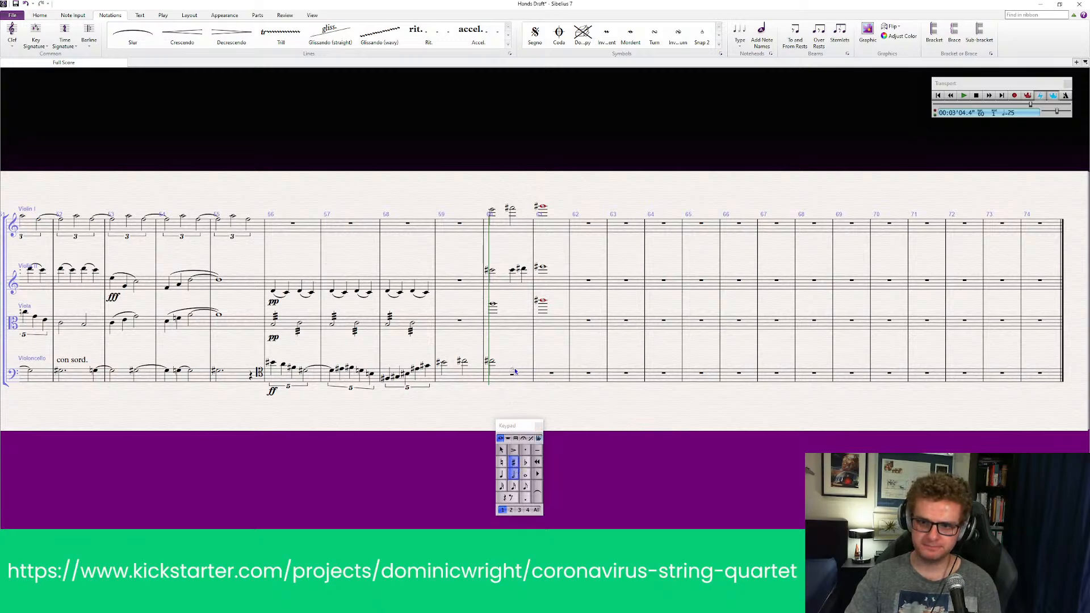
click(512, 370)
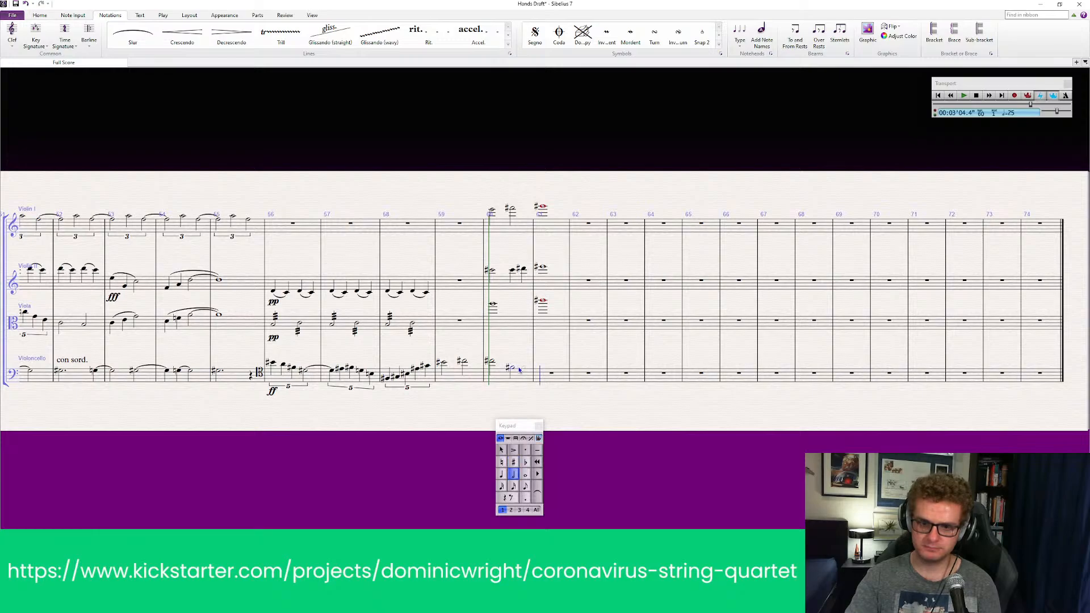
key(Escape)
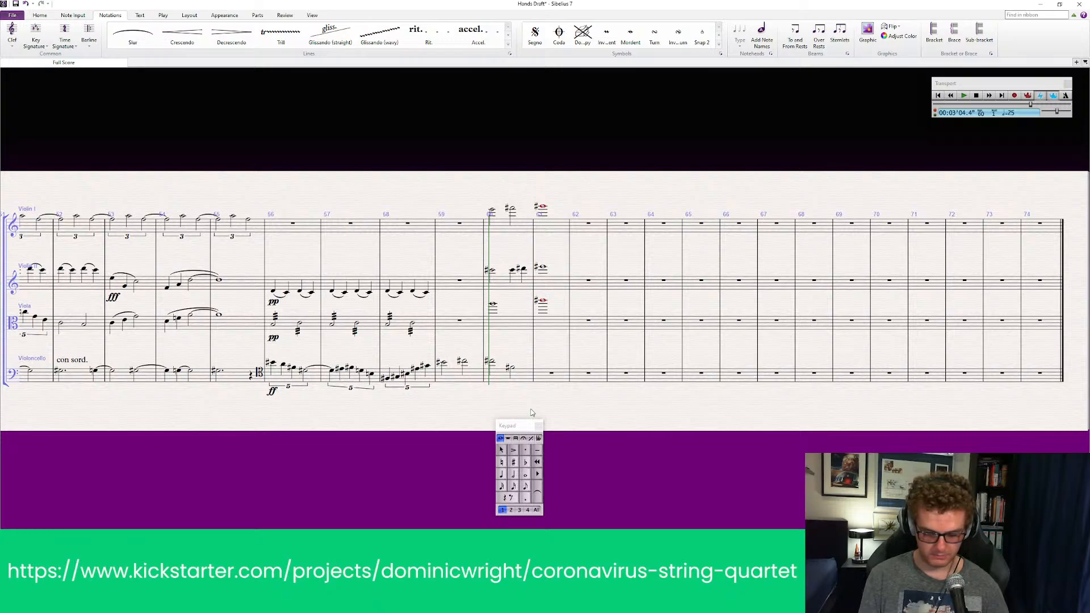
Step: Add a sharp quarter note at the start of cello bar 61
click(501, 474)
click(514, 462)
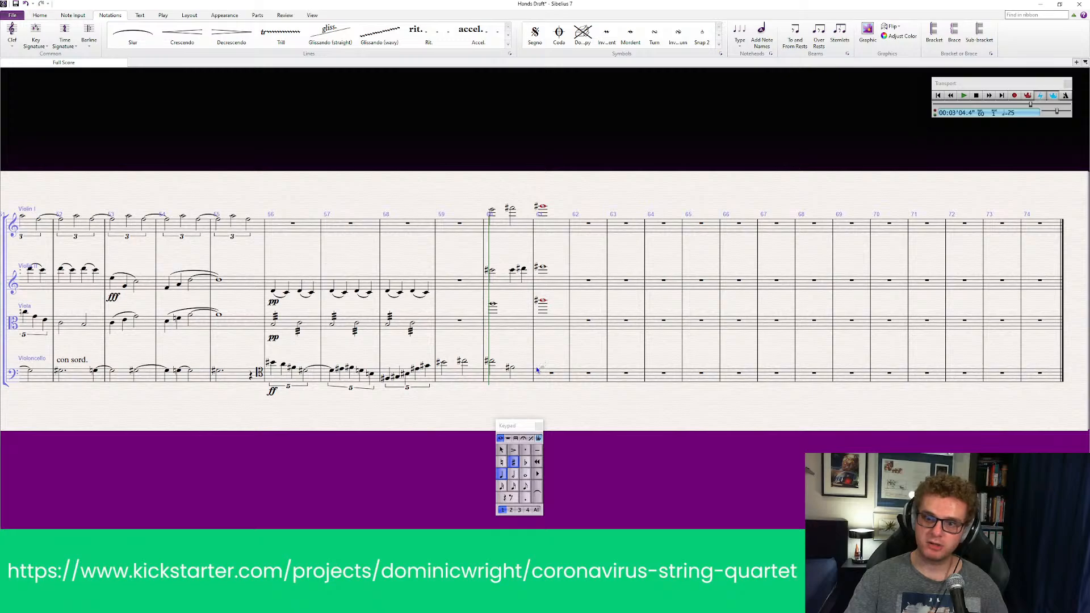
click(536, 366)
key(Up)
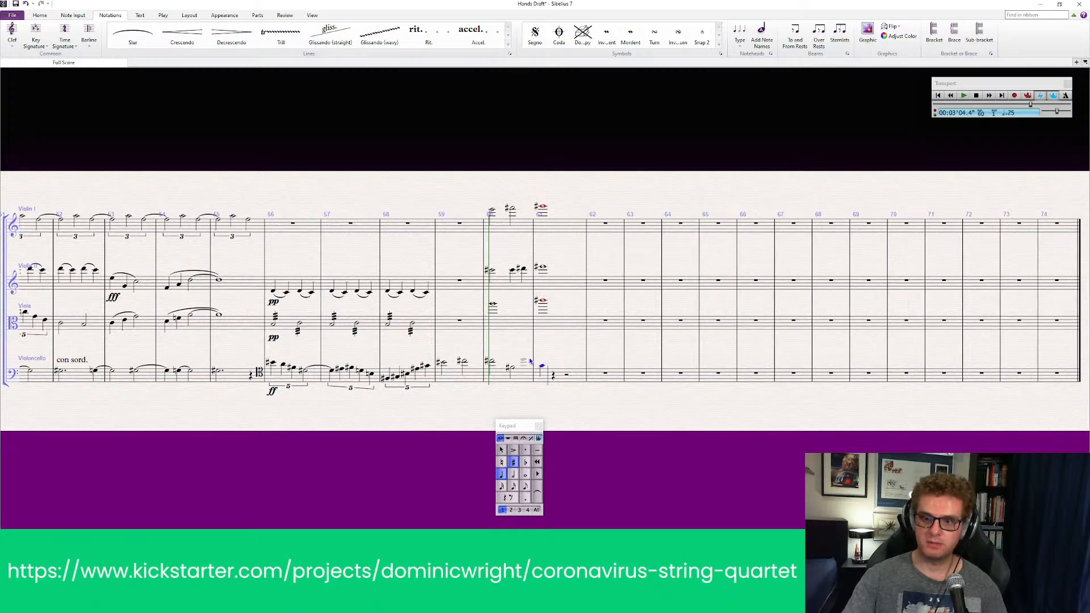
key(Escape)
key(Escape)
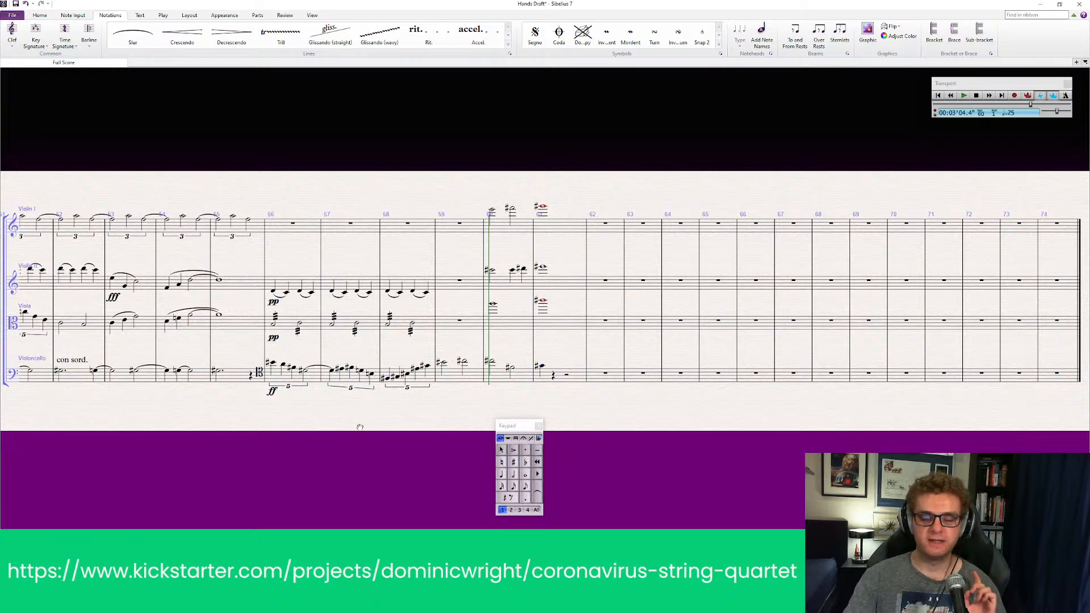
Step: Play back the score from bar 55 to hear the passage into bars 60 and 61
scroll(277, 349, left, 1)
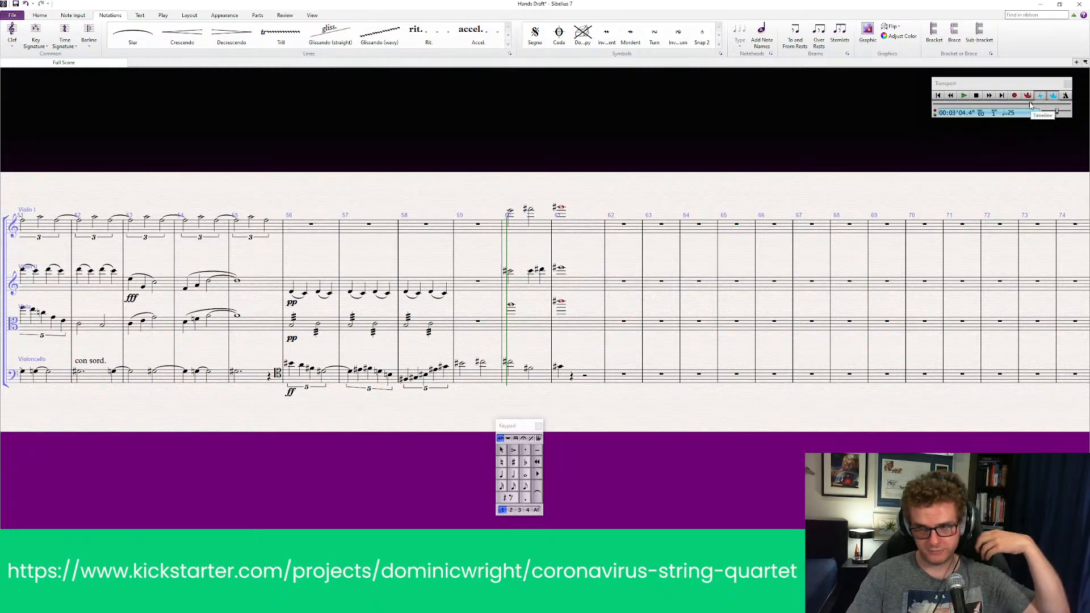
drag(1031, 105, 1017, 102)
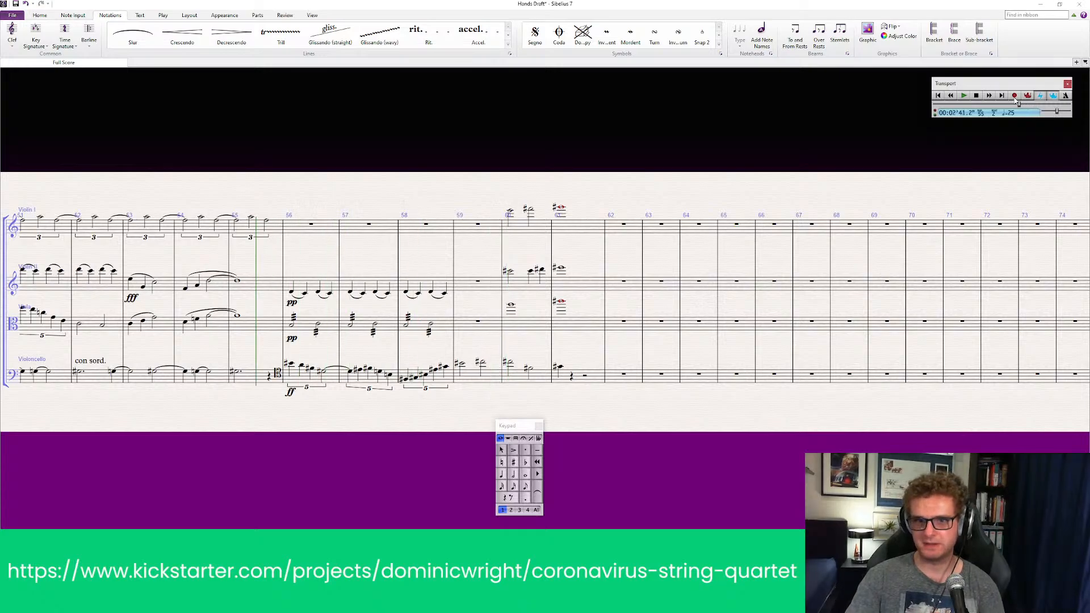
click(963, 95)
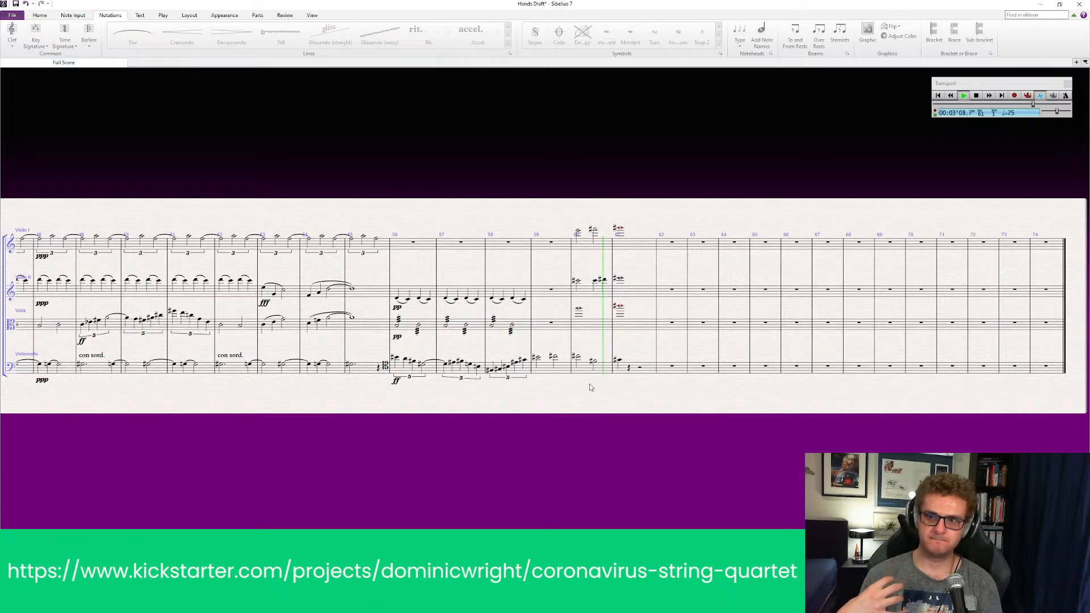
Step: Stop playback and tie the second half note of cello bar 59 into the first note of bar 60
key(space)
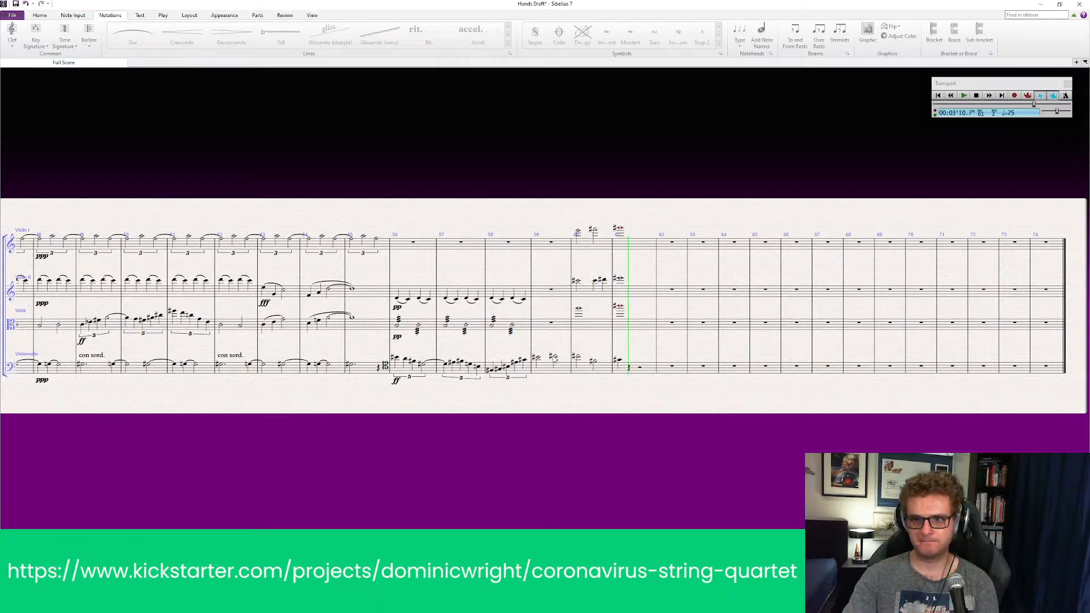
click(557, 363)
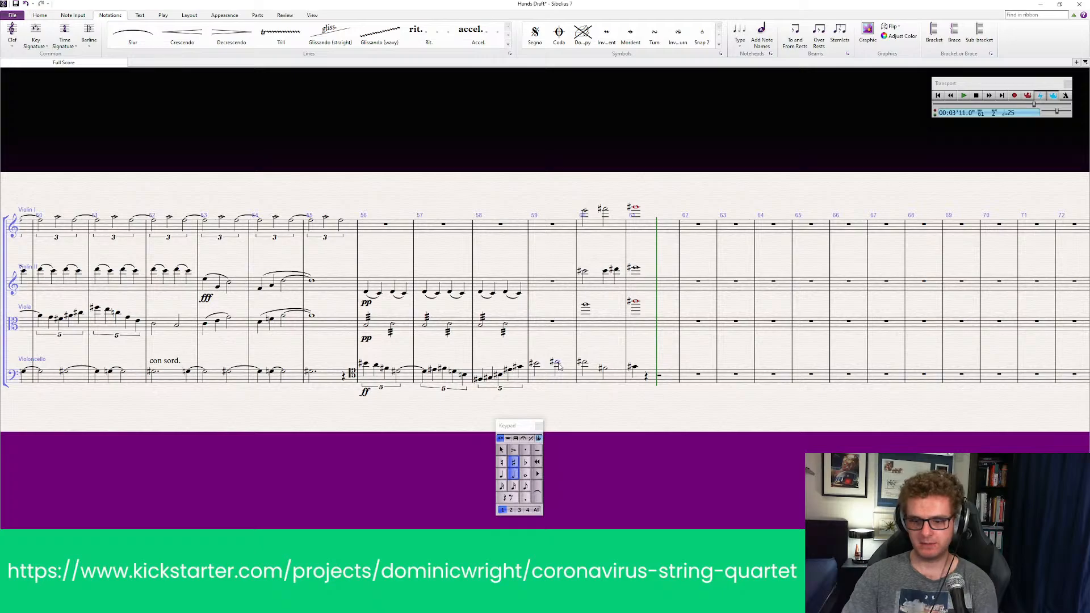
key(KP_Enter)
key(Escape)
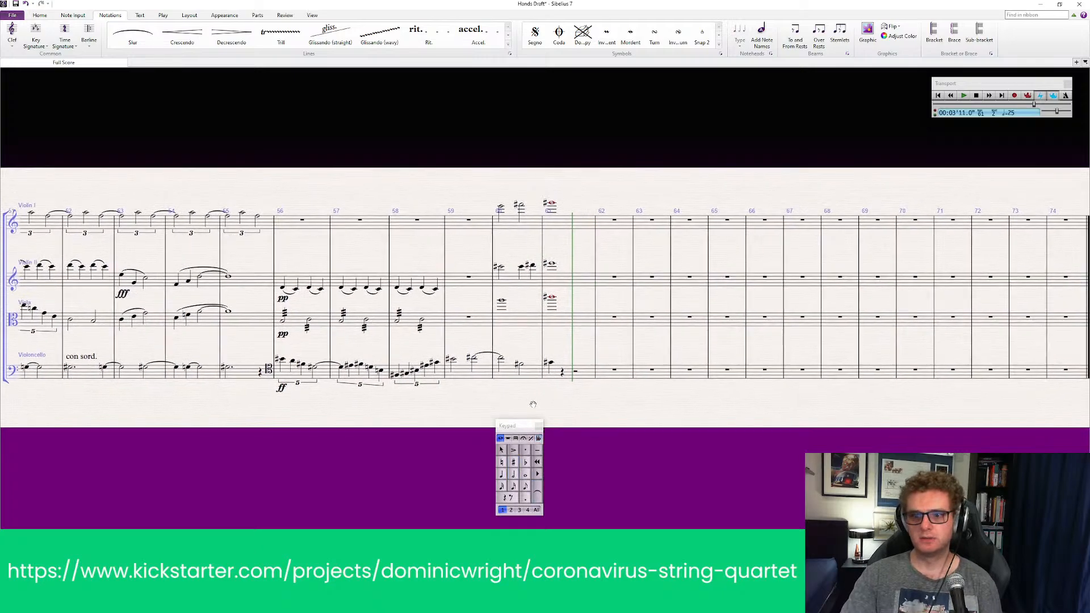
Step: Add a "sul pont." technique marking above the first Violin I note of bar 60
click(470, 203)
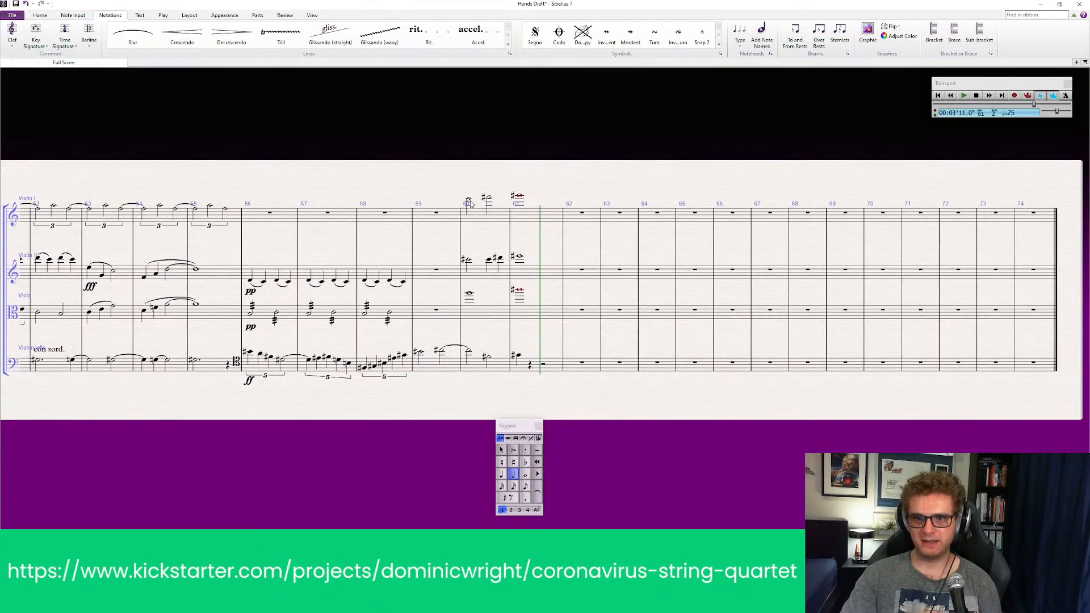
key(ctrl+t)
right_click(470, 193)
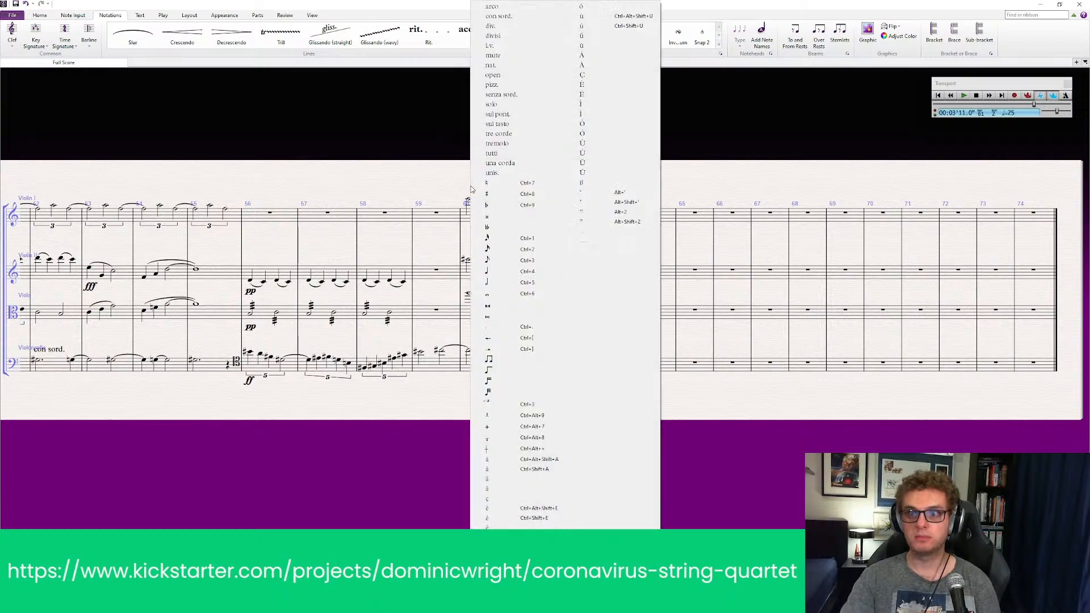
click(494, 114)
key(Escape)
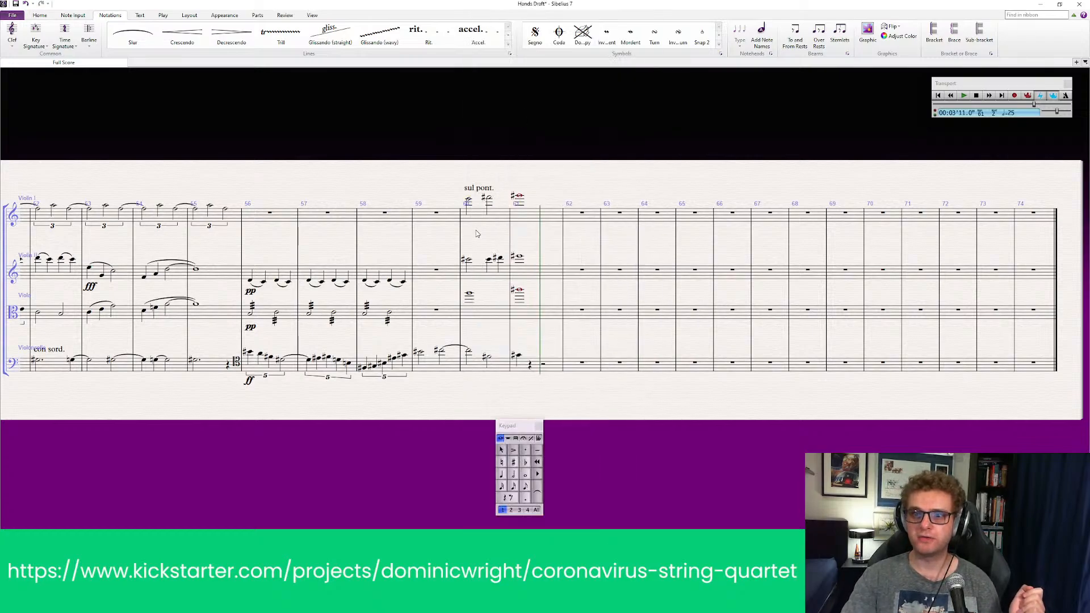
Step: Add a "sul pont." technique marking above the first Violin II note of bar 60
click(469, 263)
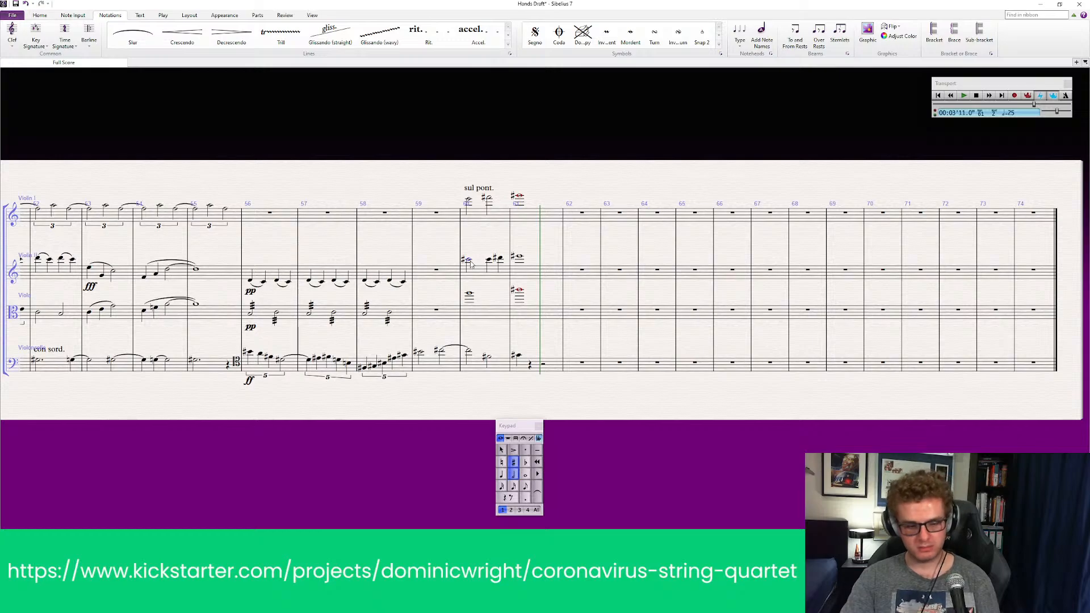
key(ctrl+t)
right_click(470, 238)
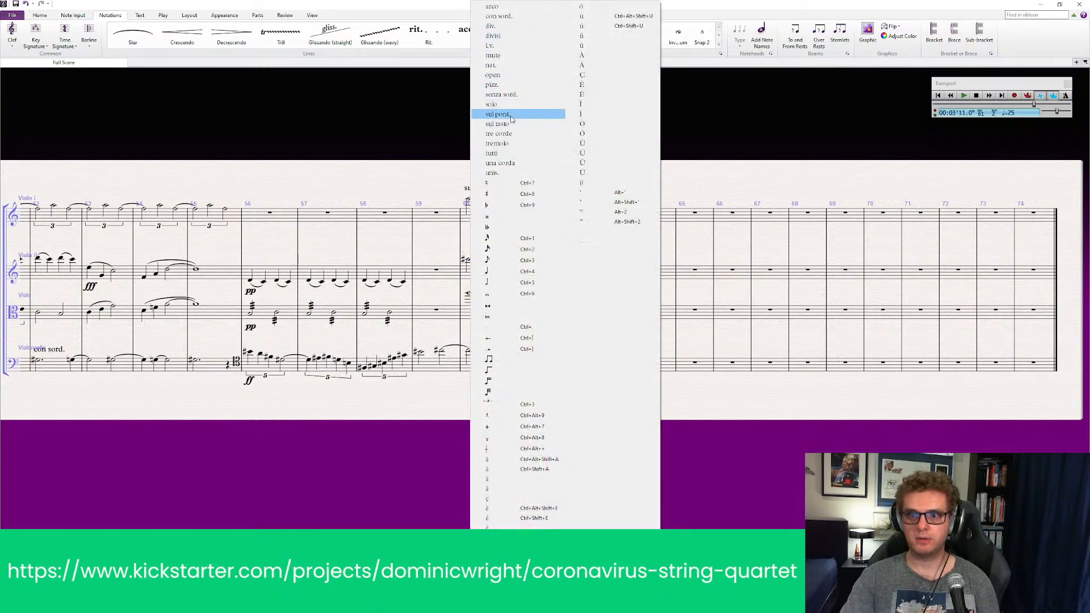
click(511, 118)
key(Escape)
click(471, 296)
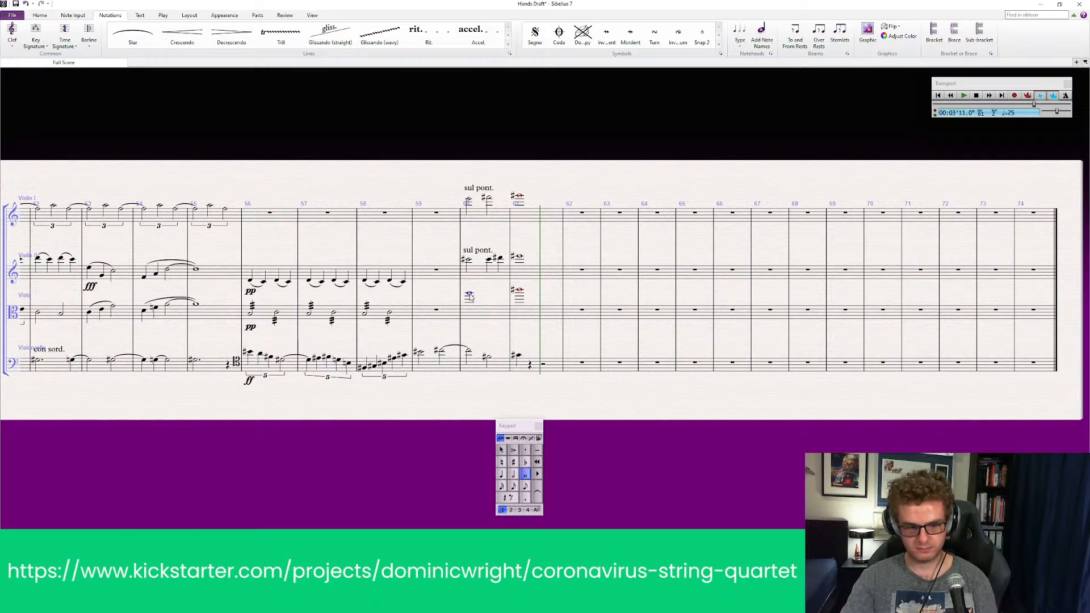
key(ctrl+e)
right_click(476, 287)
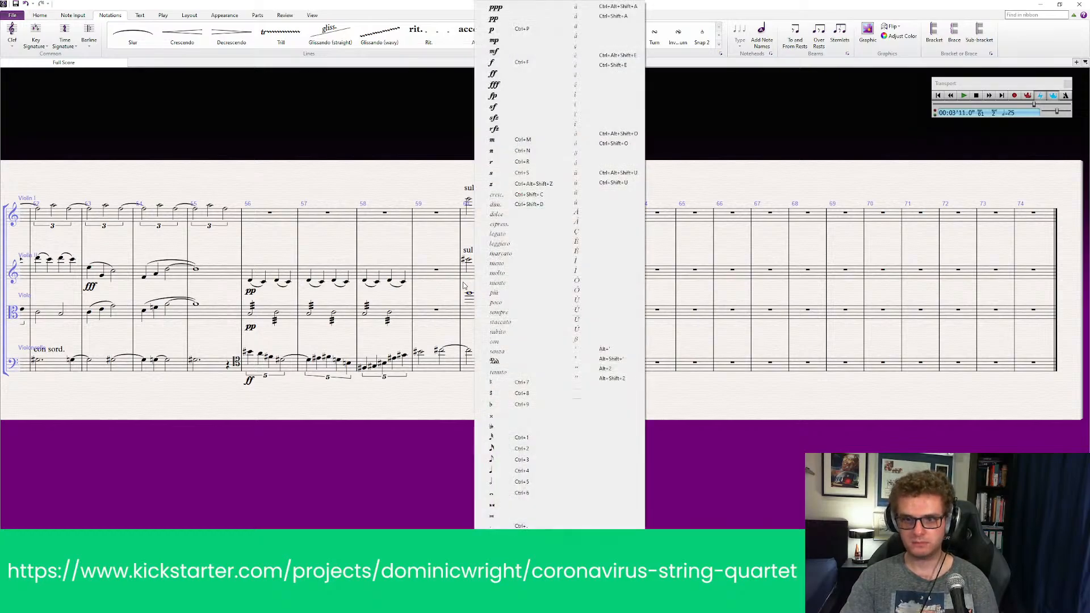
click(469, 296)
key(ctrl+e)
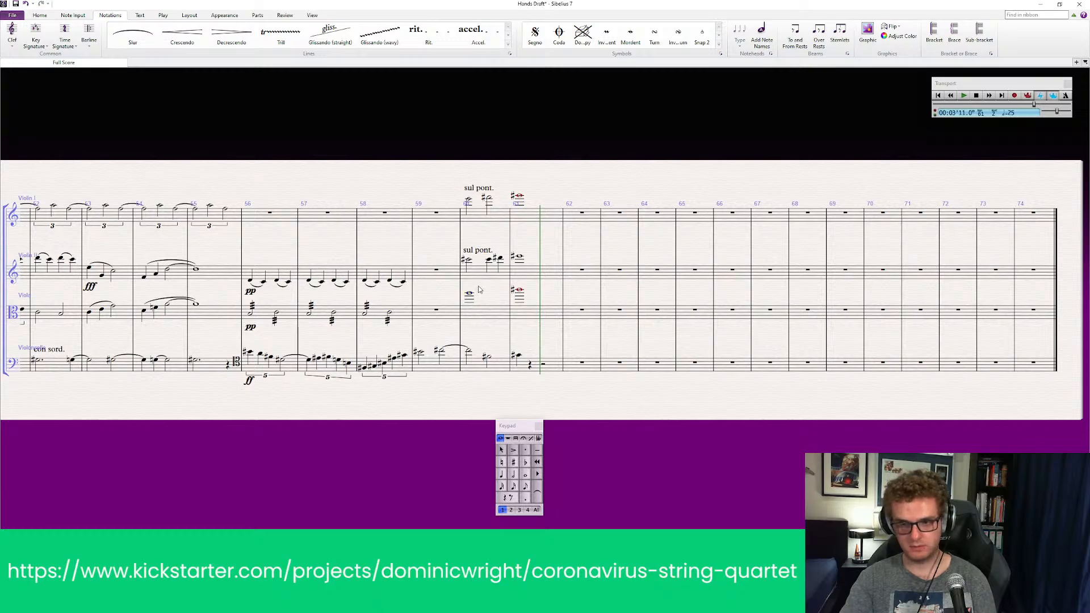
right_click(470, 296)
key(Escape)
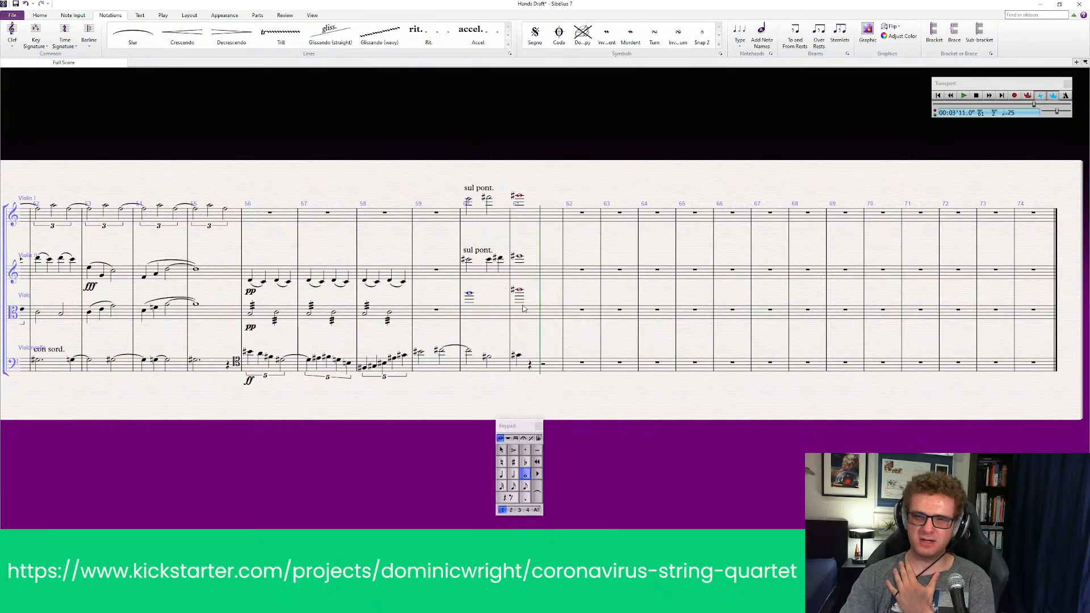
key(Escape)
Step: Add a "sul pont." technique marking to the viola's bar 60 note and move the text above the note
key(ctrl+t)
right_click(480, 305)
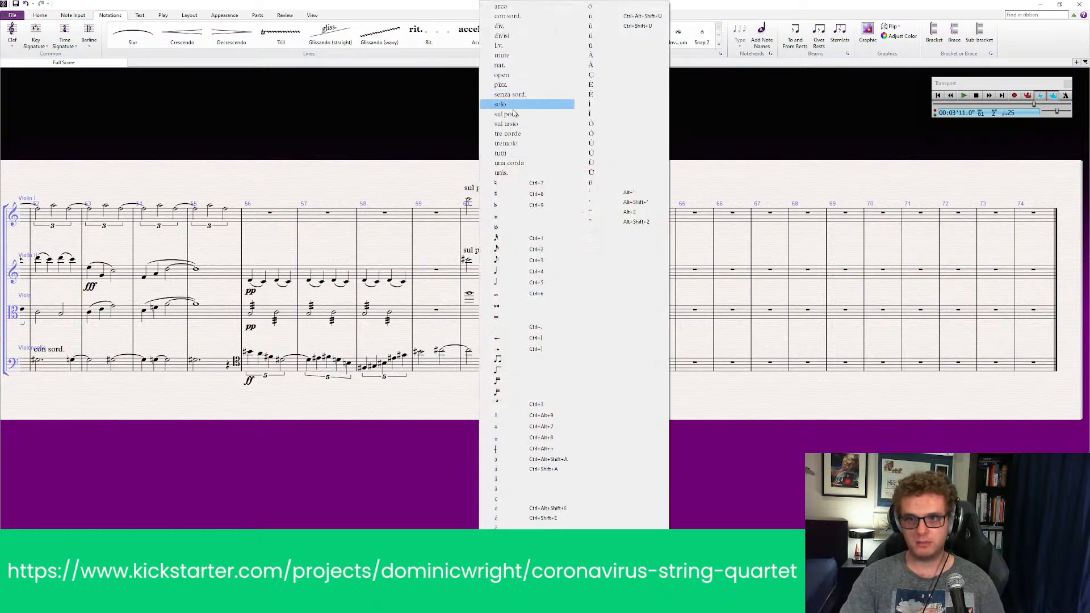
click(515, 136)
click(544, 400)
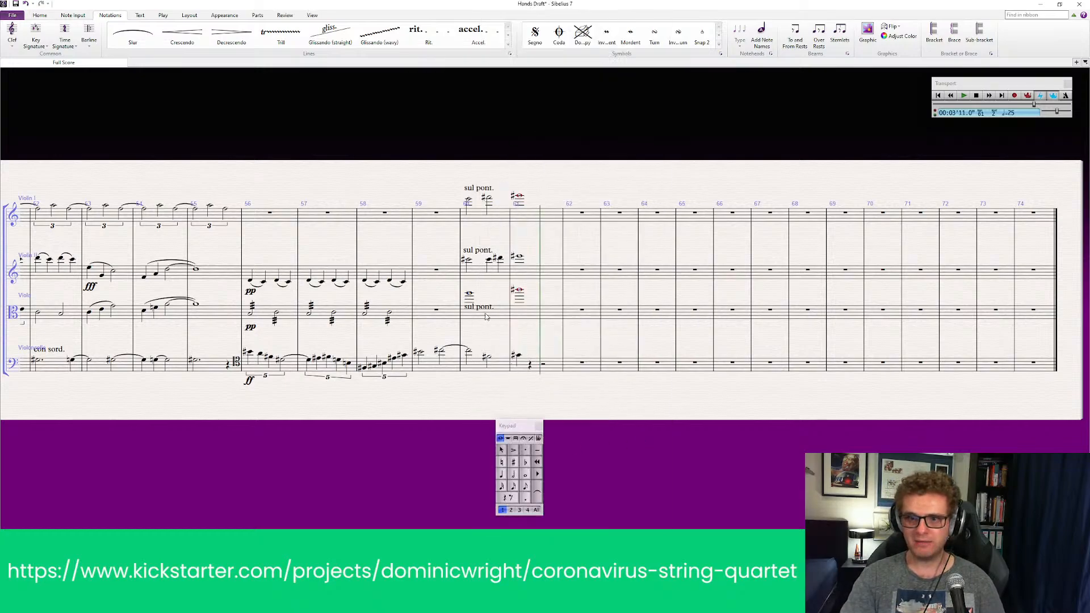
drag(484, 307, 484, 283)
drag(492, 323, 491, 337)
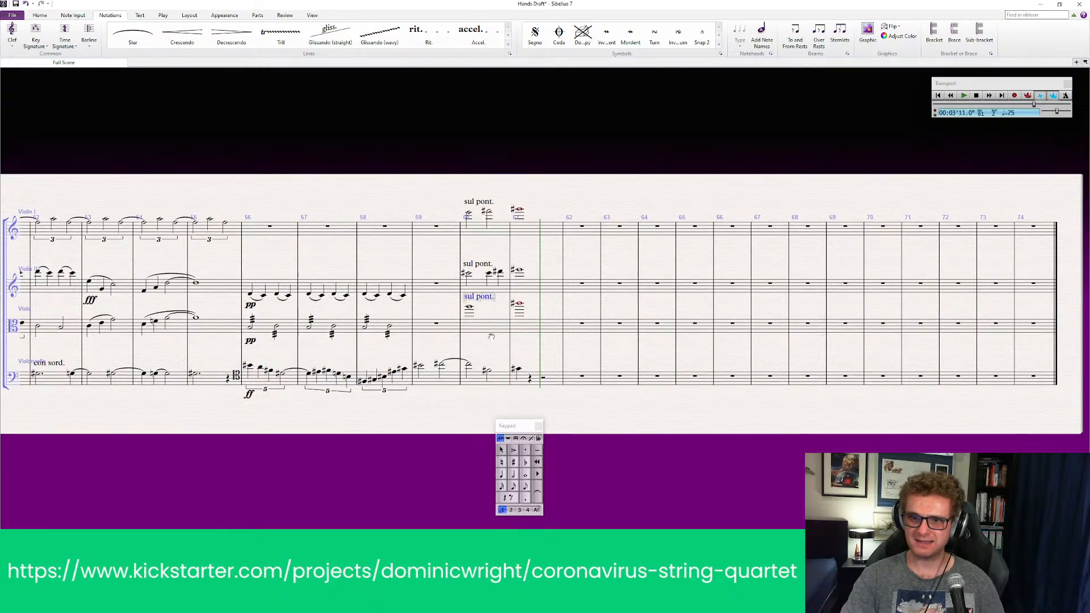
click(492, 333)
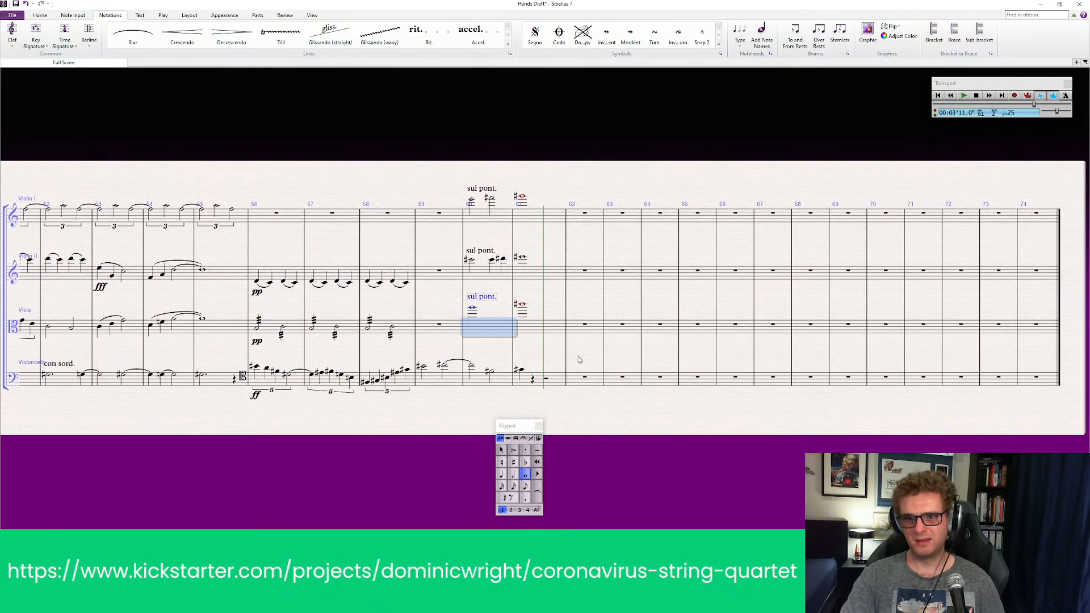
click(594, 419)
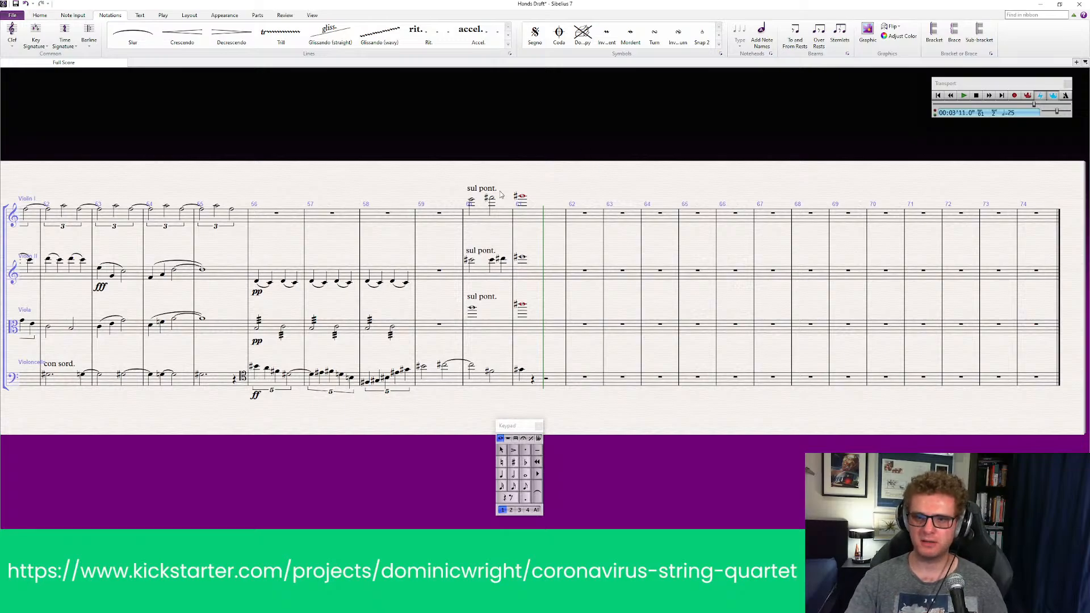
Step: Shorten the cello's second note in bar 60 to a quarter note and make it the start of a triplet
click(491, 373)
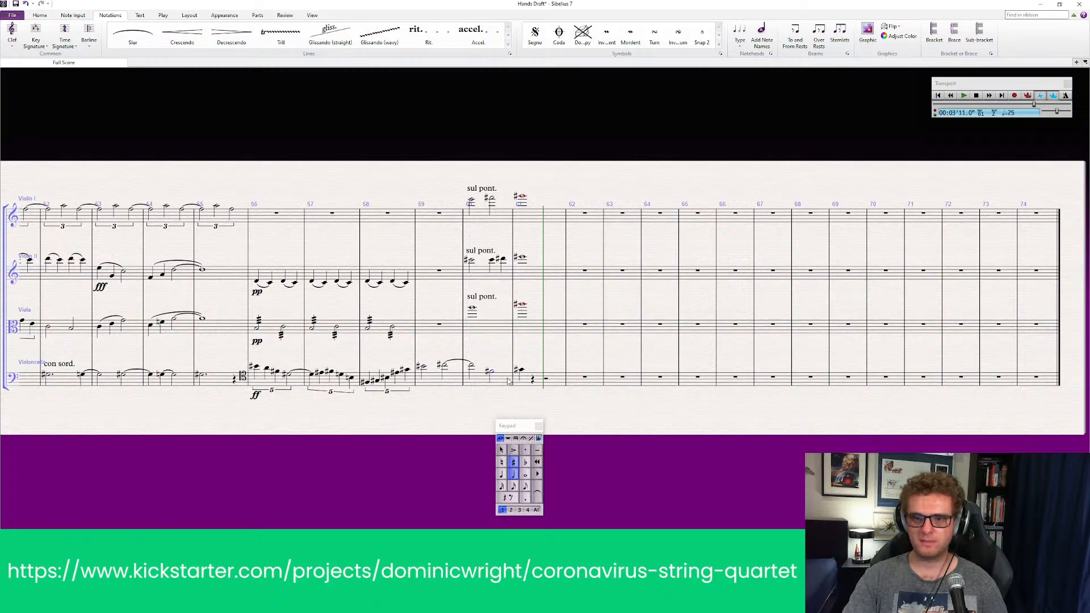
key(Escape)
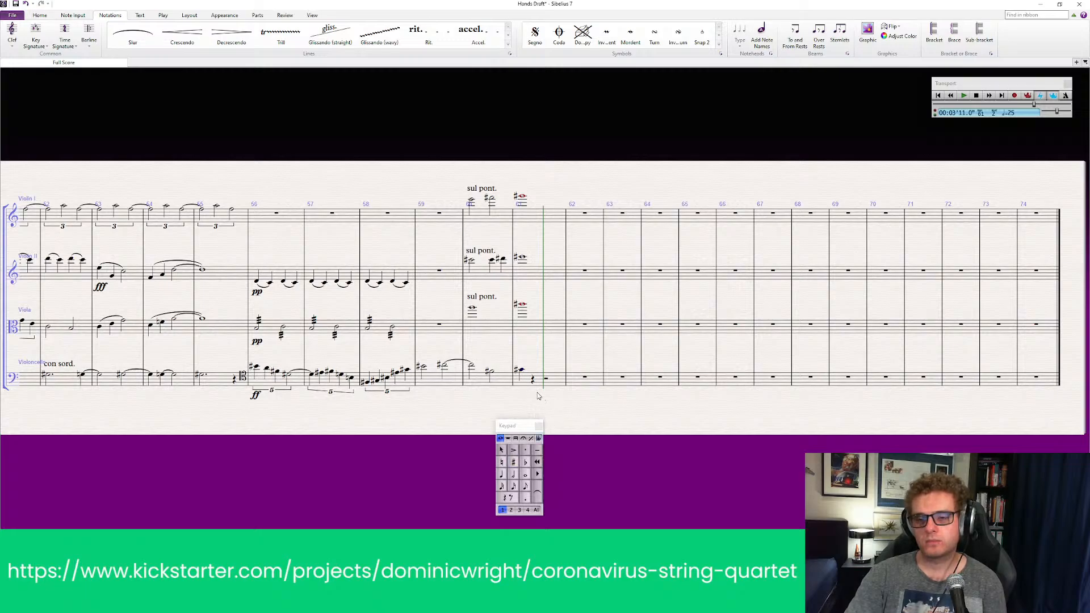
click(492, 373)
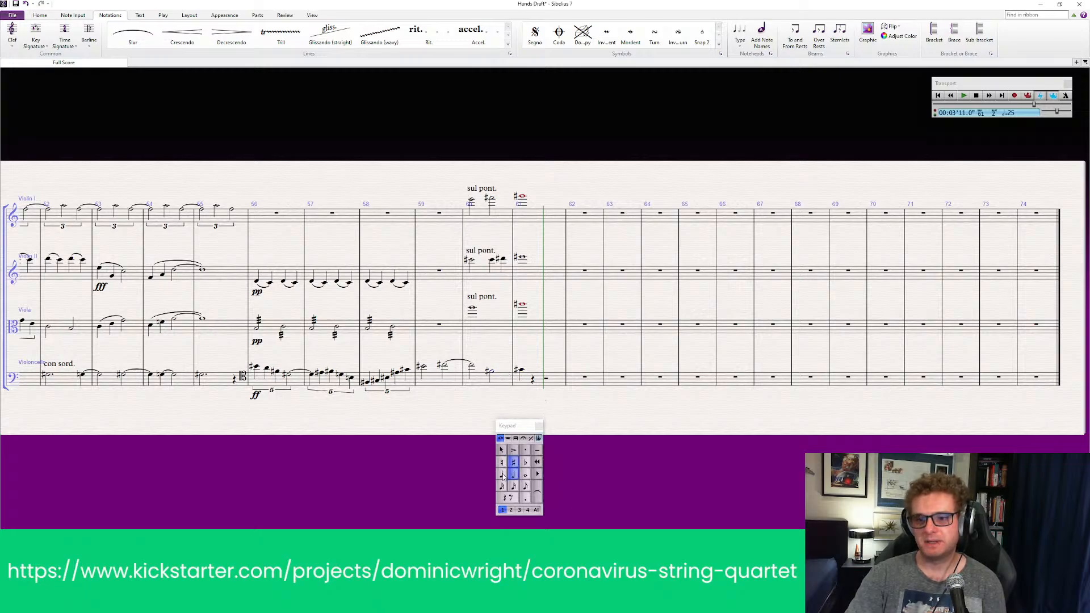
click(502, 475)
key(Escape)
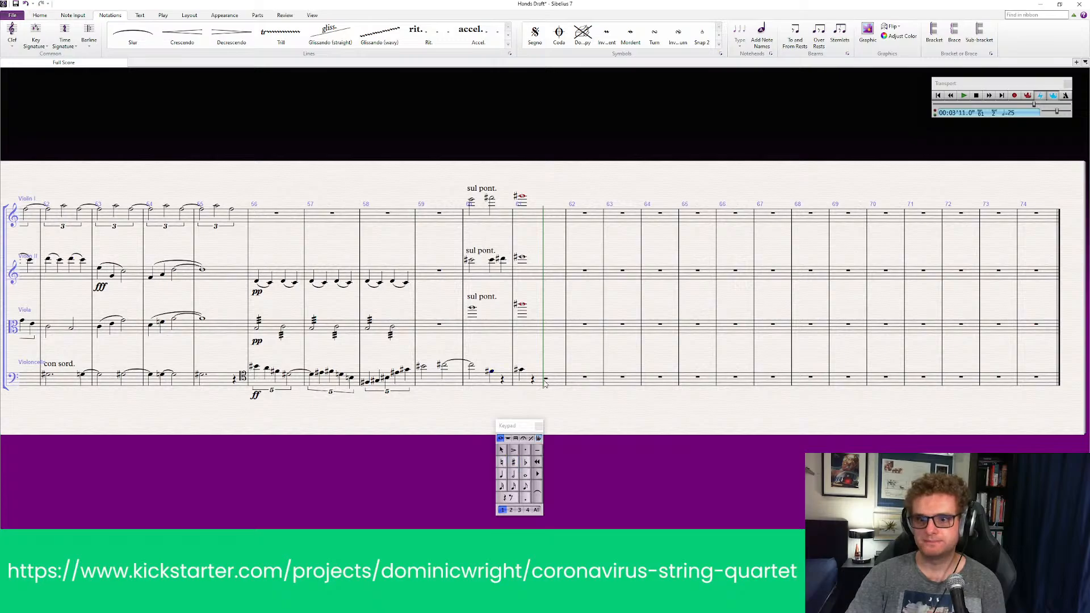
click(489, 375)
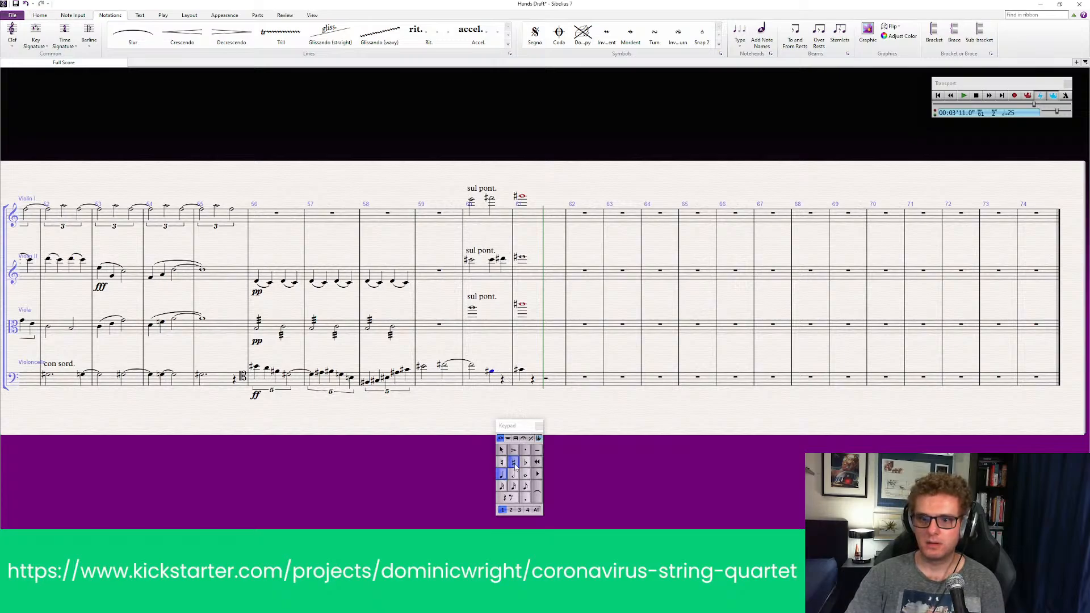
key(ctrl+3)
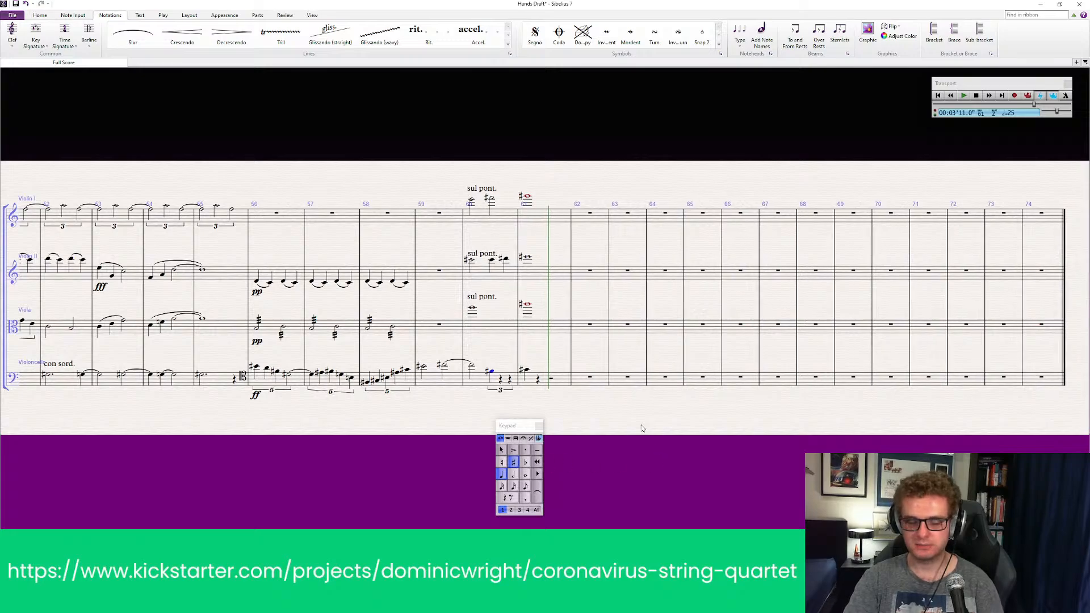
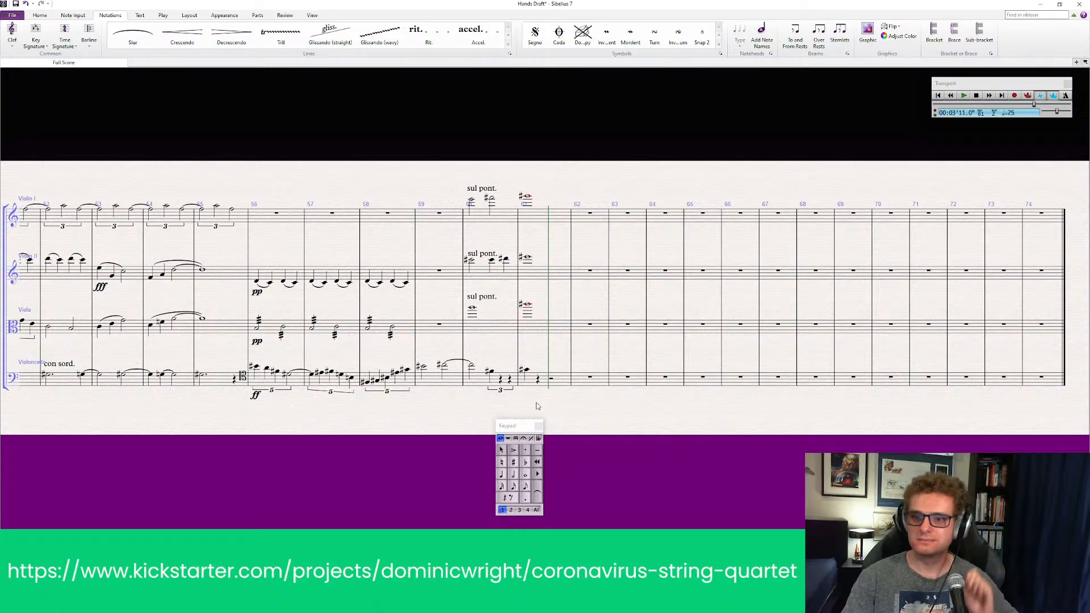
Step: Fill the two remaining rests of the cello triplet in bar 60 with quarter notes close to the first note's pitch
click(502, 373)
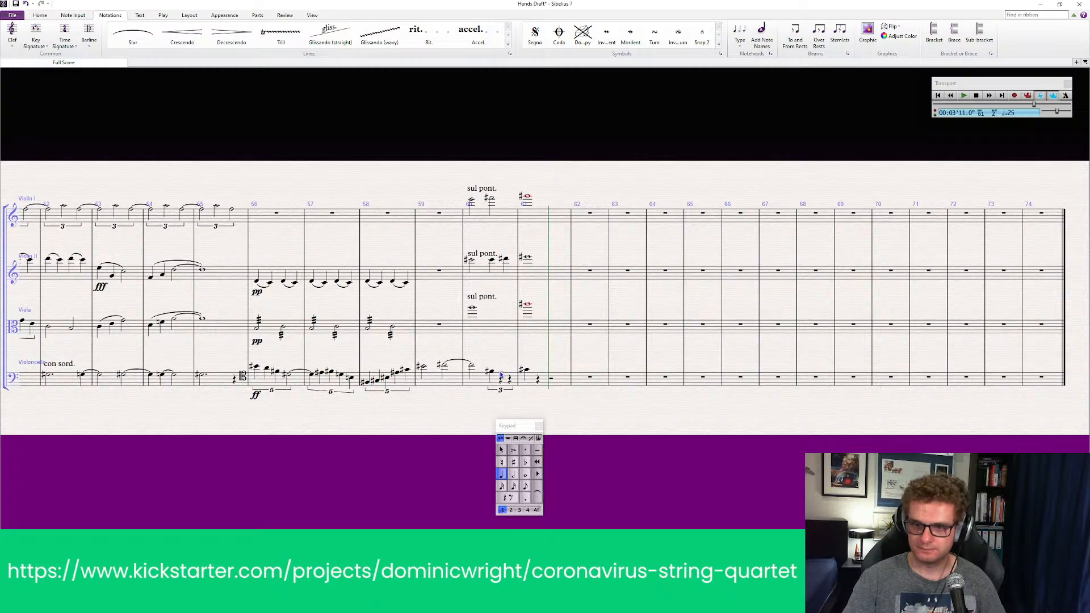
click(511, 373)
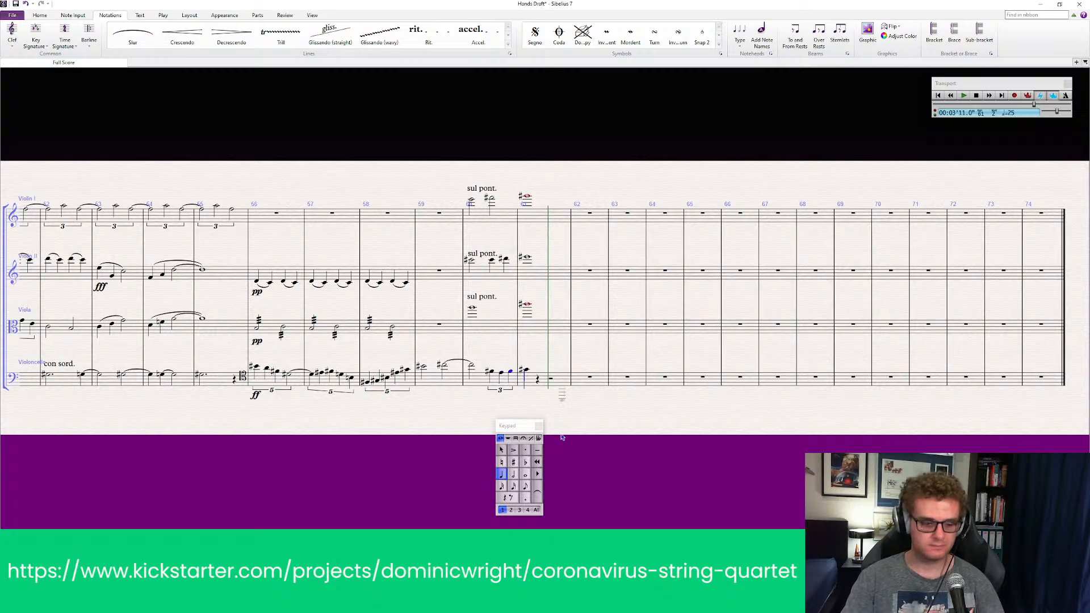
key(Escape)
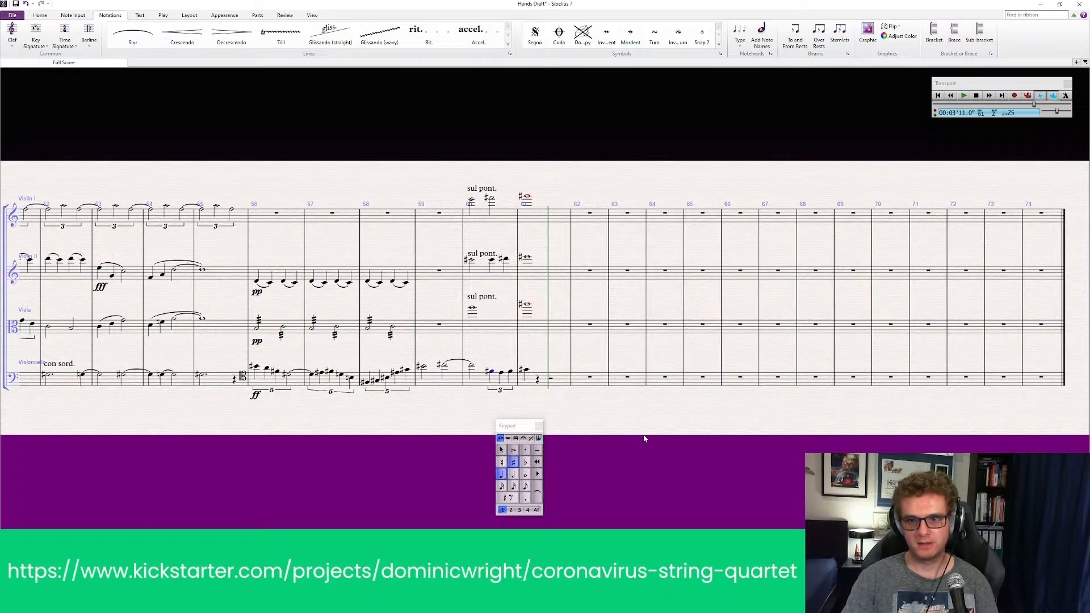
Step: Play back the score from bar 56 through the new cello triplet into bar 61
click(257, 281)
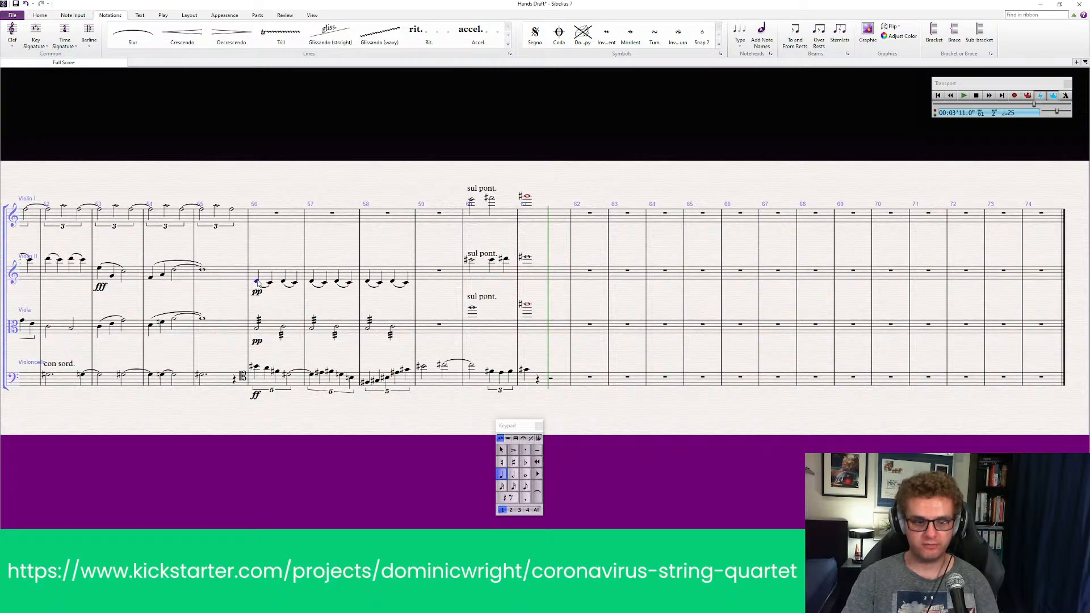
key(space)
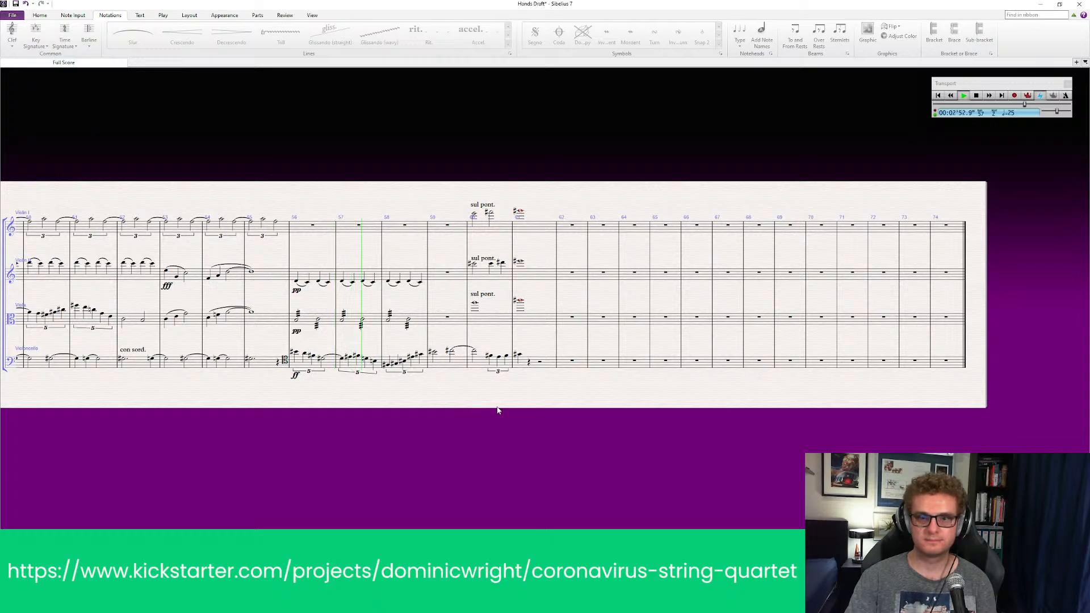
drag(519, 410, 454, 409)
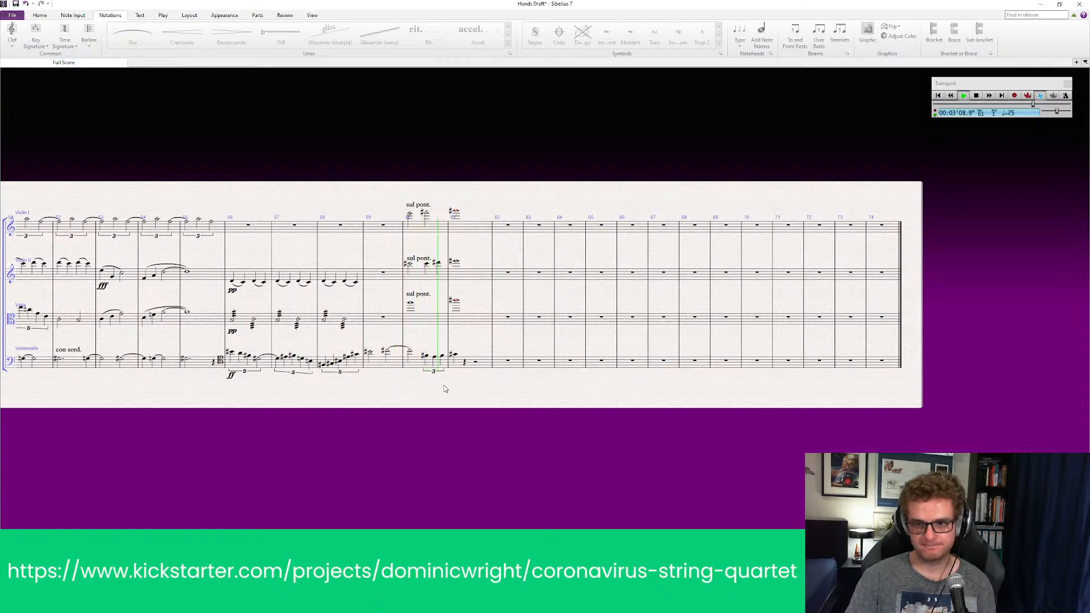
key(space)
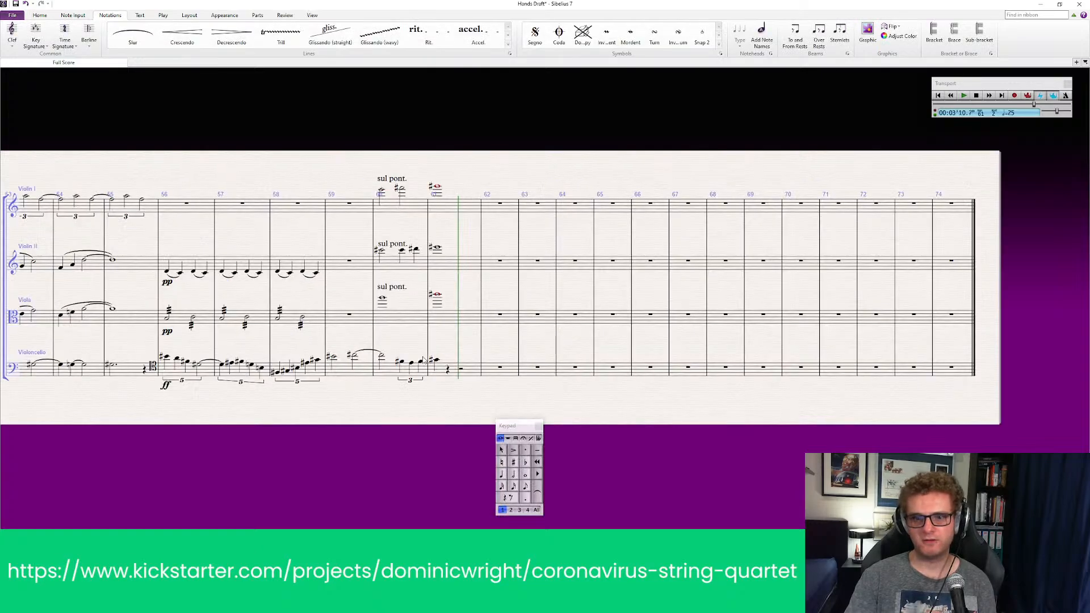
Step: Add a decrescendo hairpin beneath the tied cello notes from the second half of bar 59 into bar 60
click(354, 356)
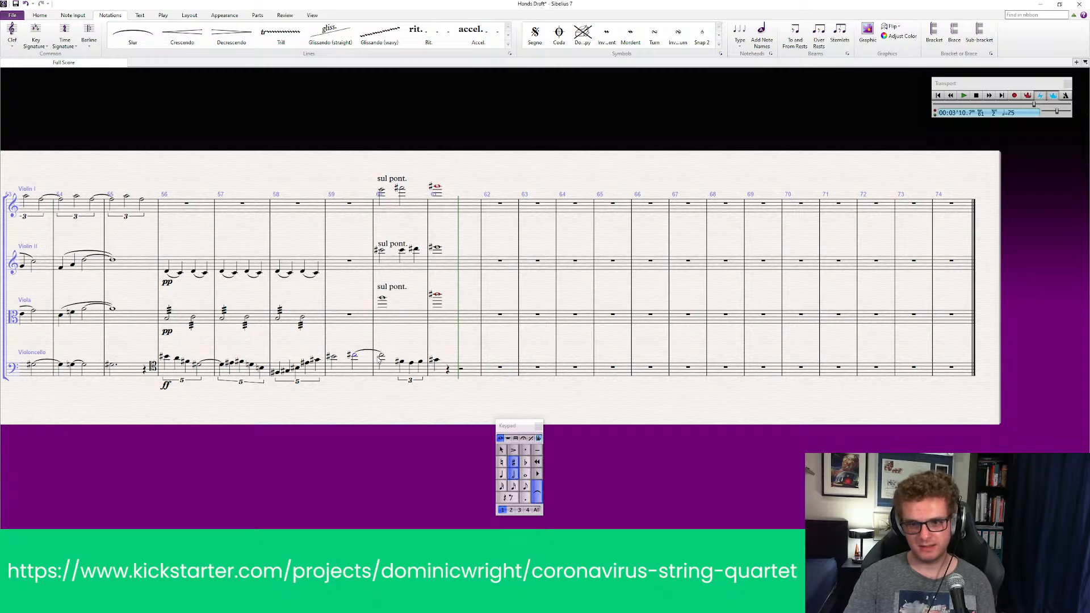
shift+click(382, 359)
key(greater)
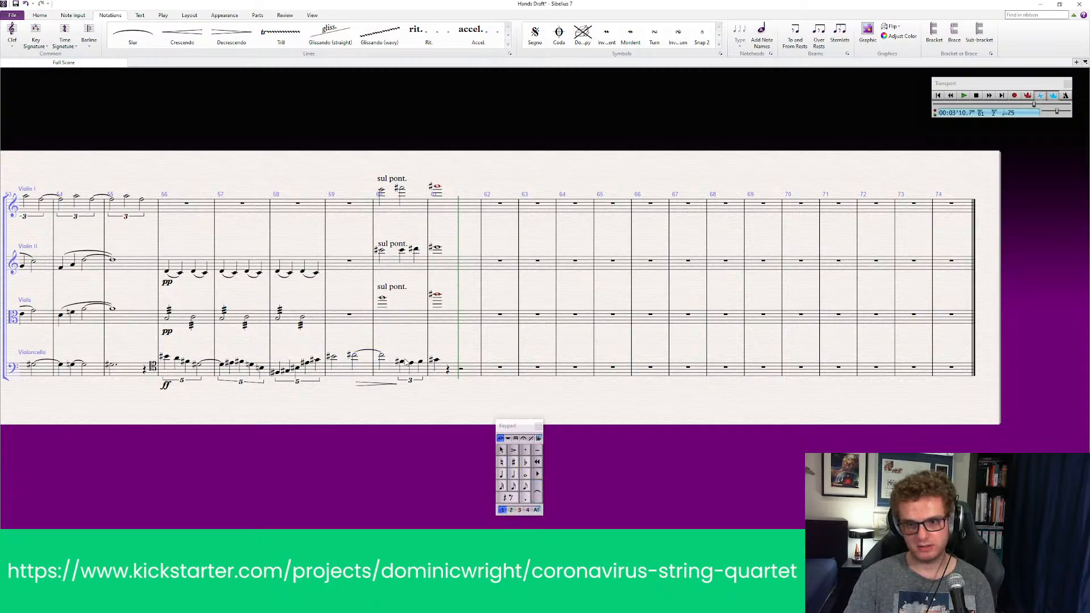
Step: Add a pp dynamic beneath the first note of the cello triplet in bar 60
click(403, 367)
key(ctrl+e)
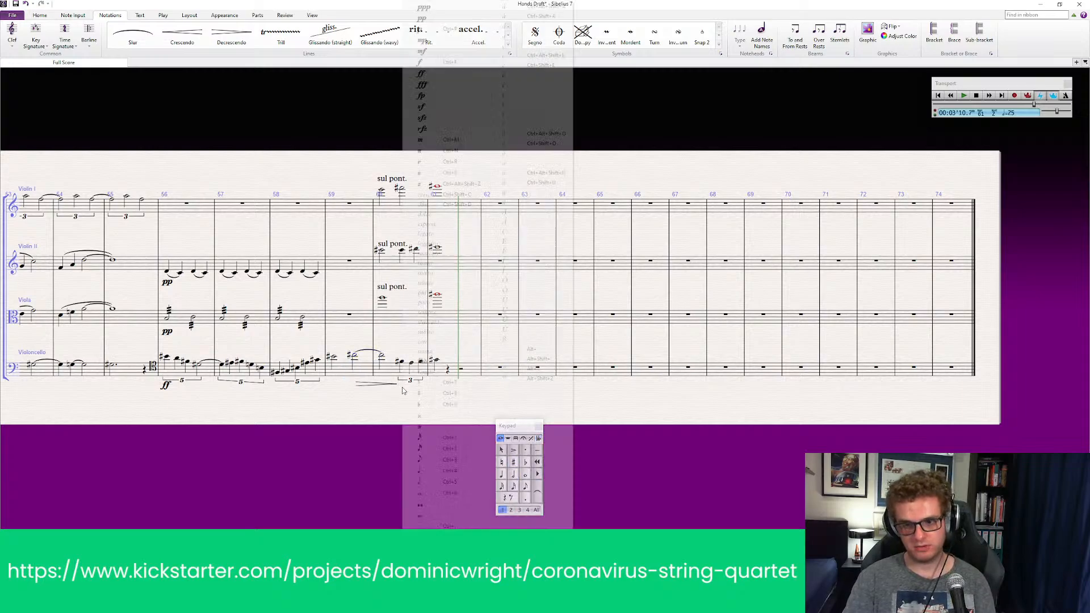
right_click(403, 368)
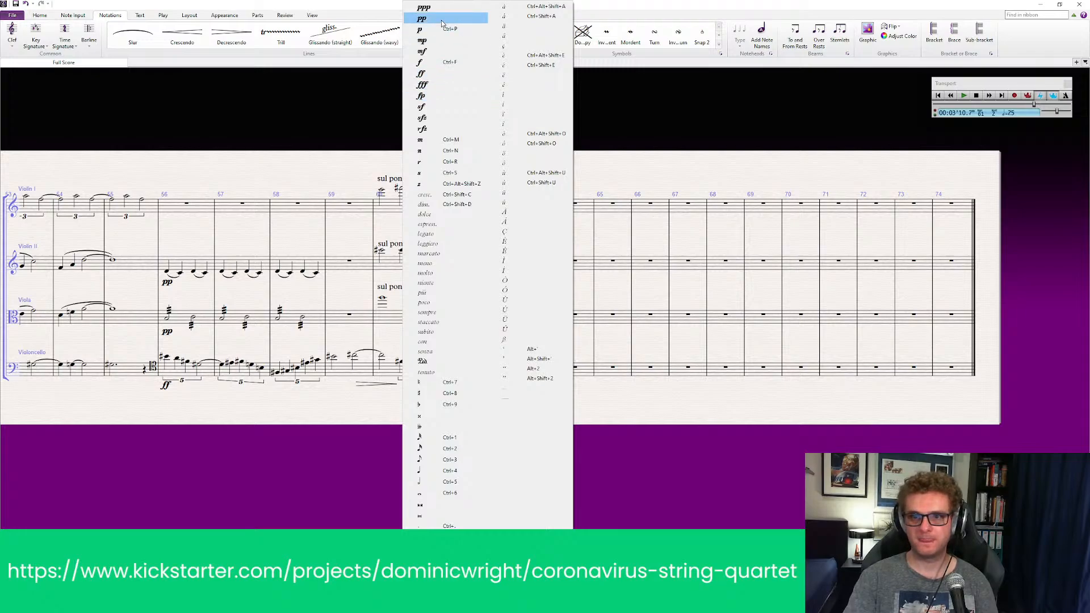
key(Escape)
key(Escape)
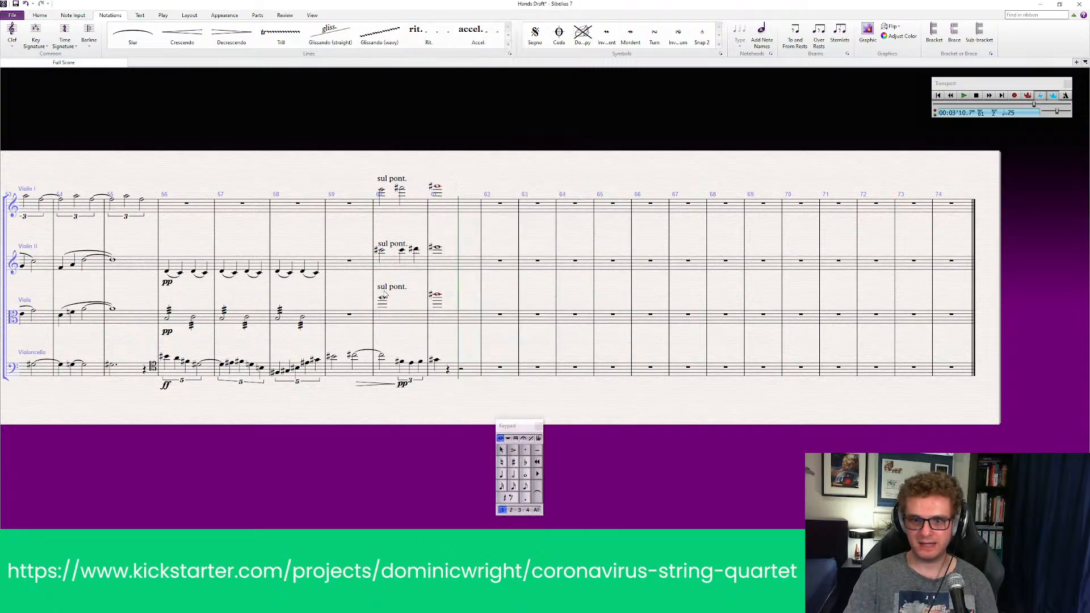
Step: Add a ppp dynamic beneath the viola's sul pont. note in bar 60
click(382, 300)
key(ctrl+e)
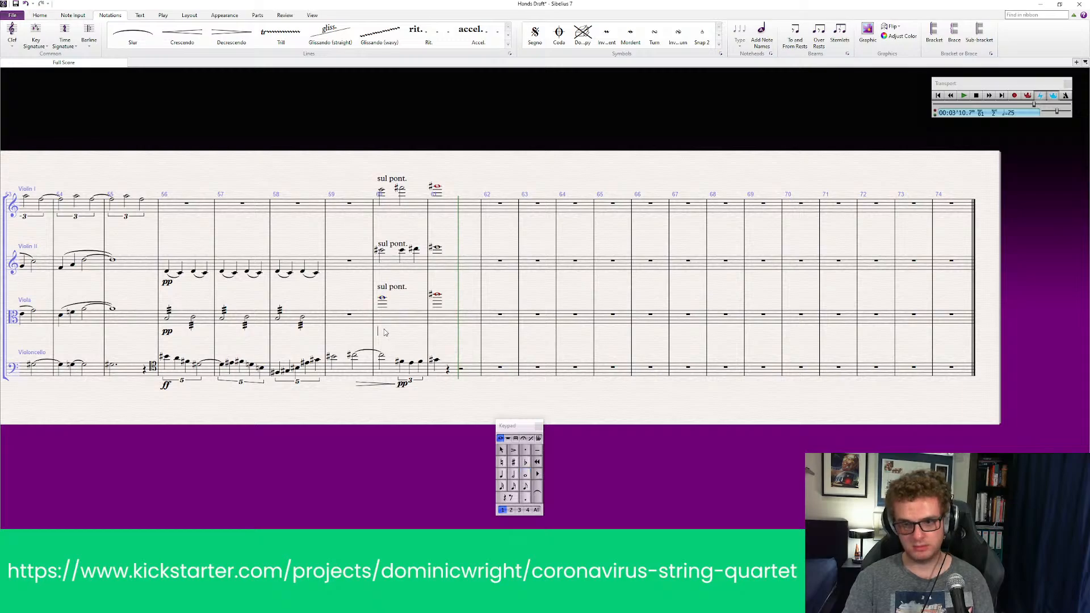
right_click(384, 331)
click(391, 7)
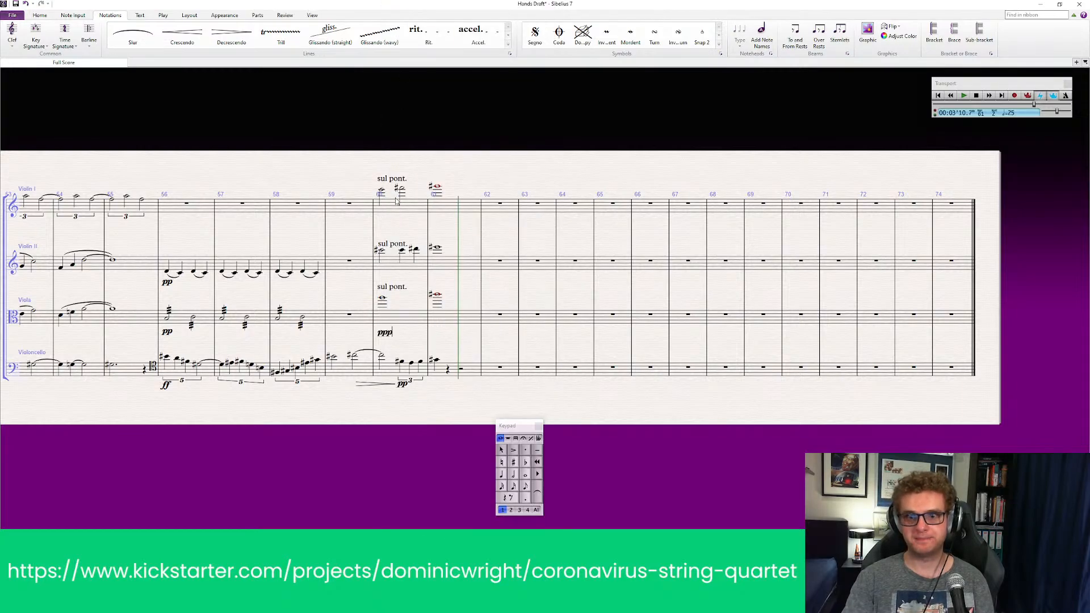
key(Escape)
click(383, 250)
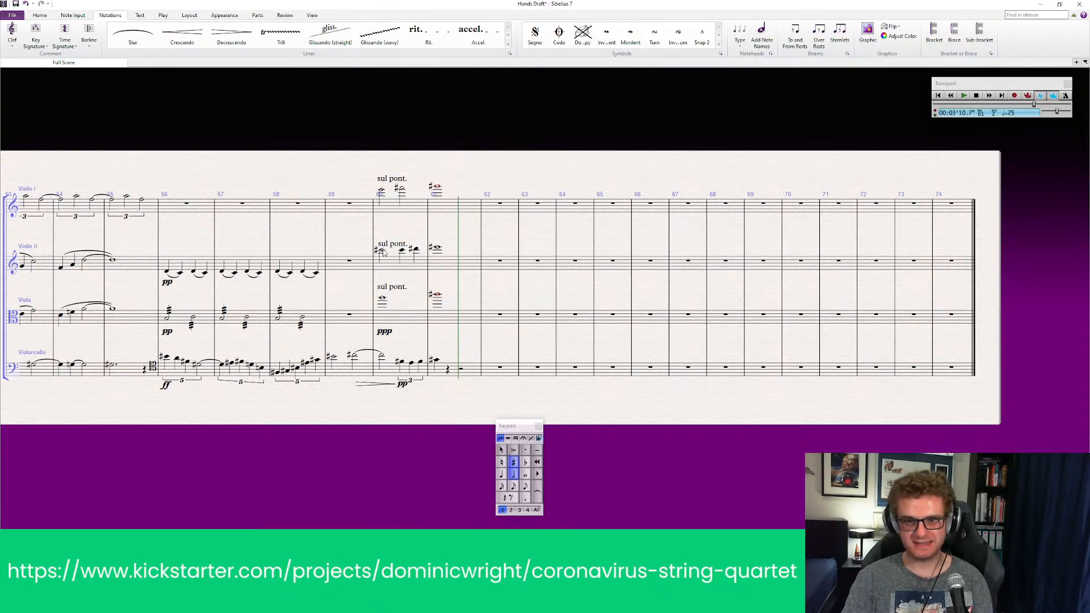
key(ctrl+e)
right_click(385, 281)
click(403, 18)
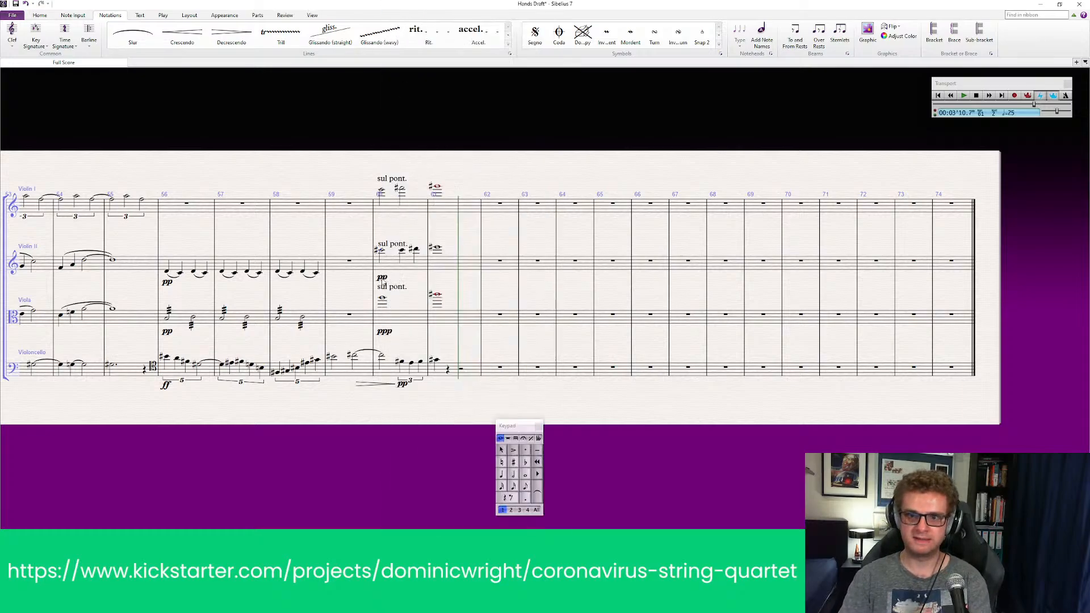
key(ctrl+z)
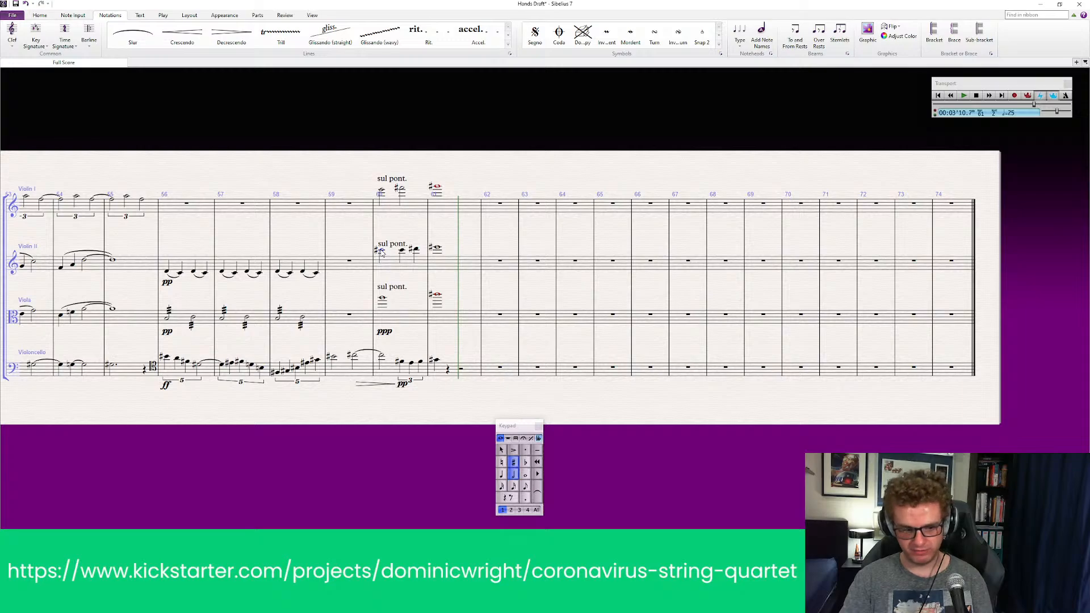
Step: Add ppp dynamics beneath the first sul pont. notes of Violin II and Violin I in bar 60
key(ctrl+e)
right_click(384, 280)
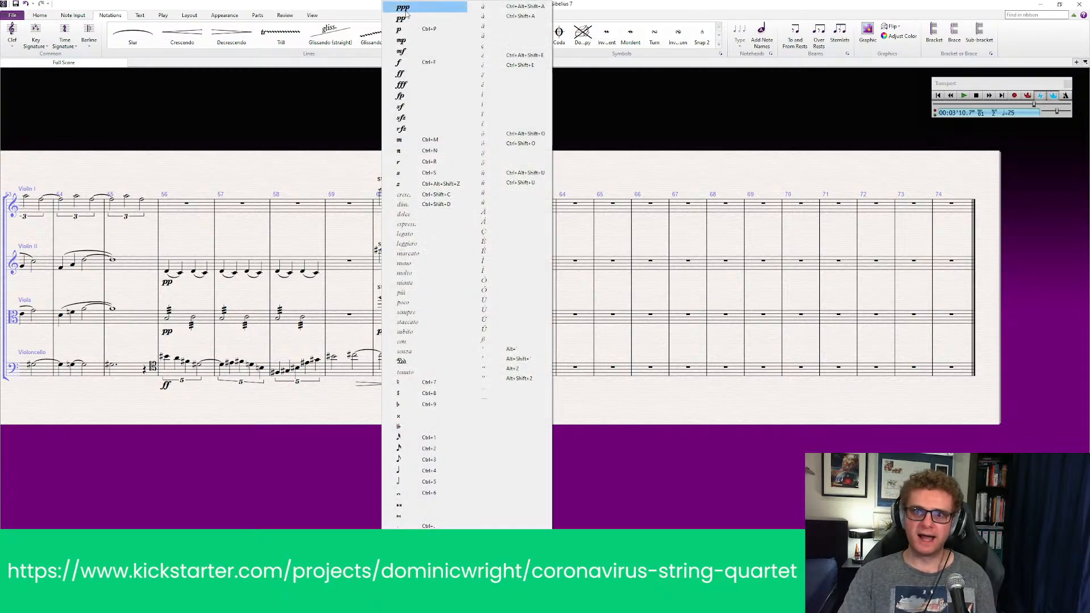
click(403, 7)
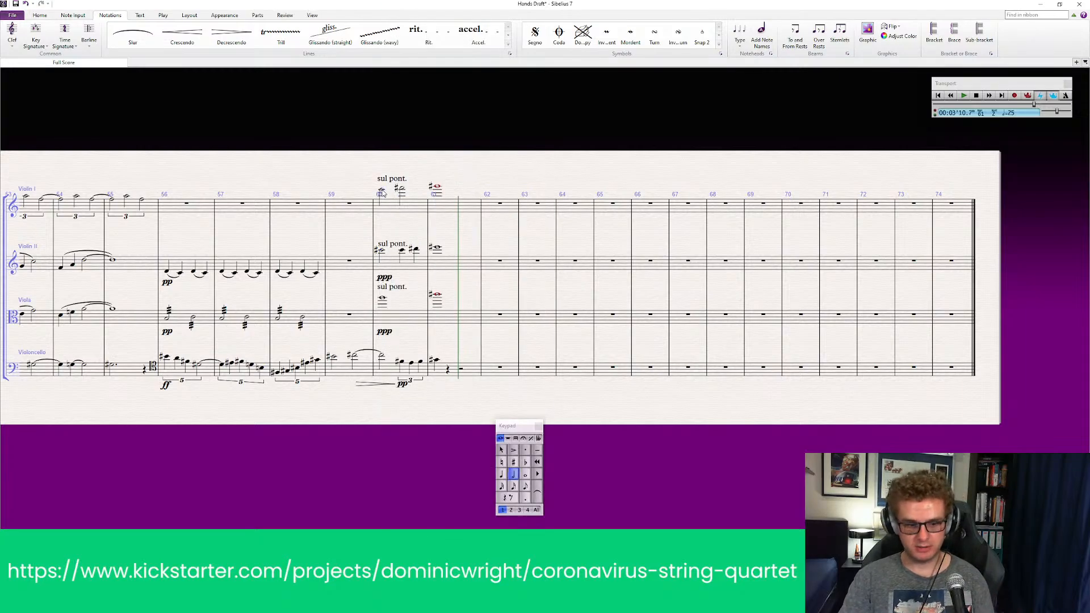
click(382, 193)
key(ctrl+e)
right_click(384, 221)
click(406, 8)
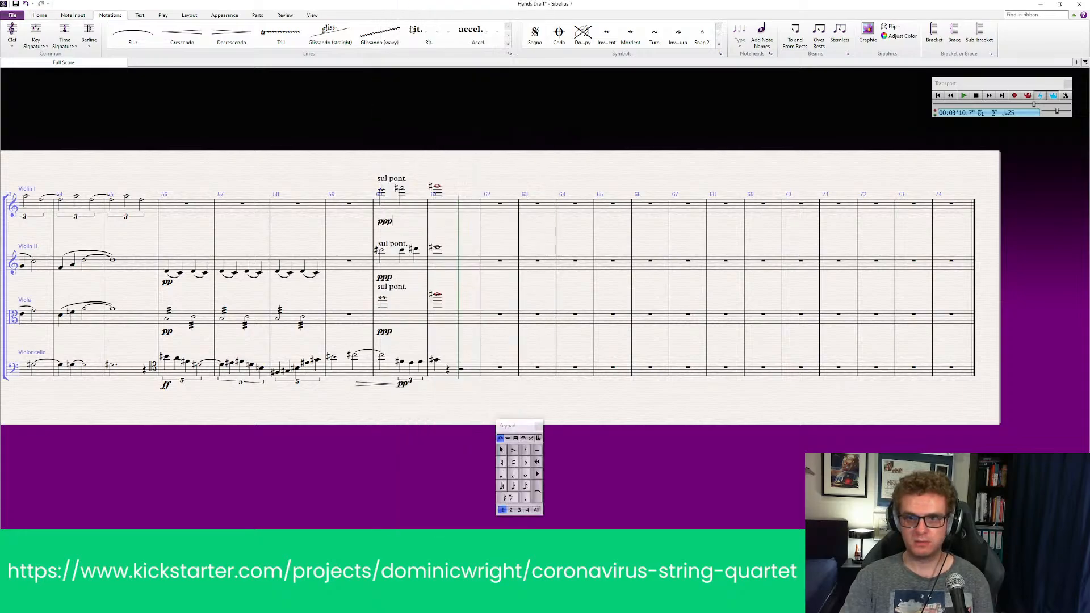
key(Escape)
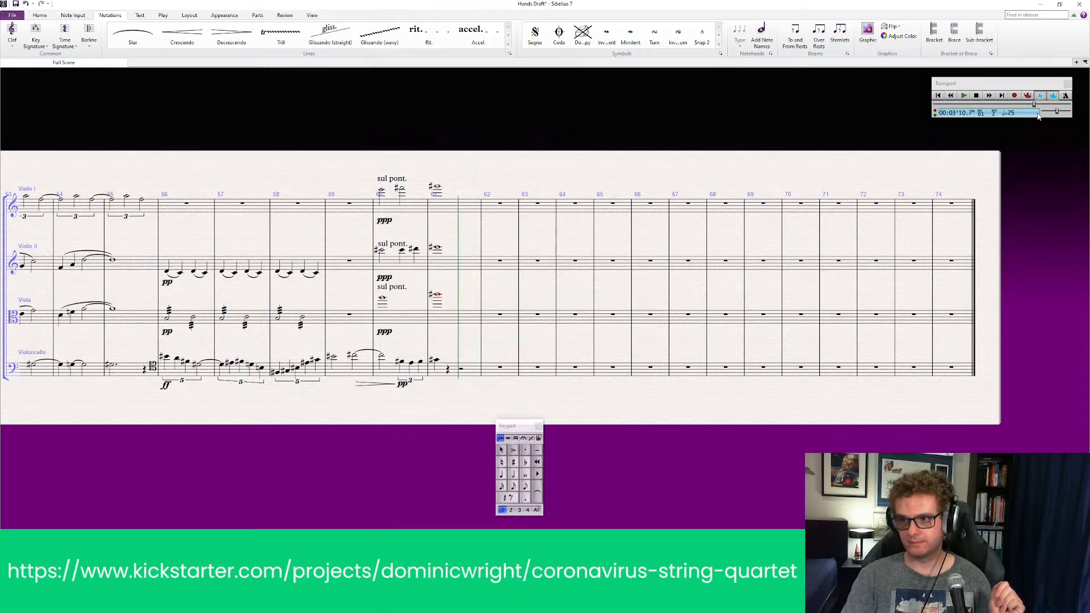
Step: Play back the score from bar 55 to the end of bar 61 with the new dynamics
drag(1033, 105, 1018, 105)
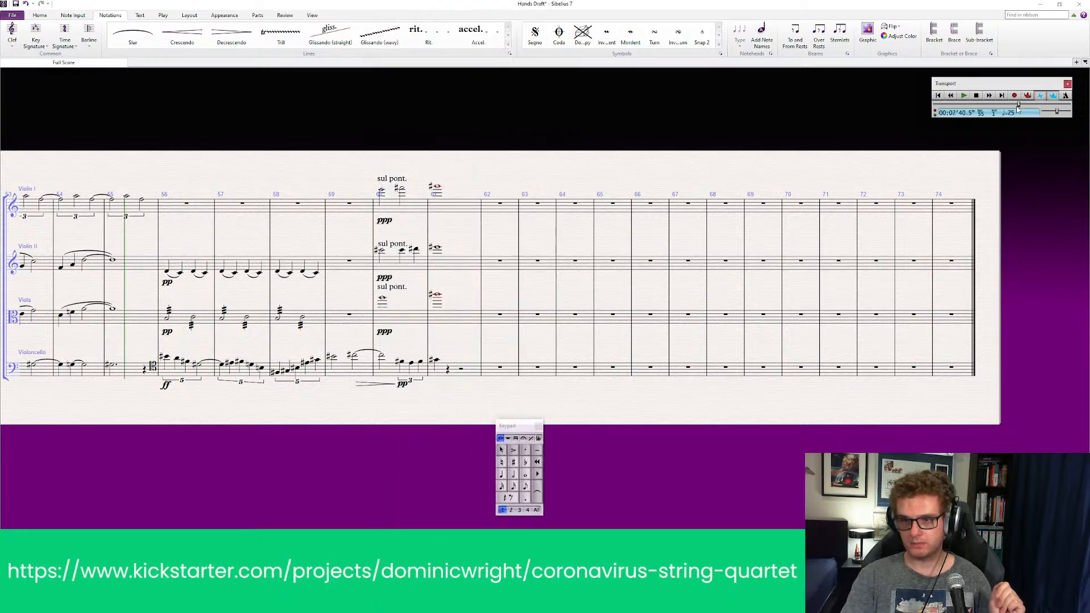
click(963, 97)
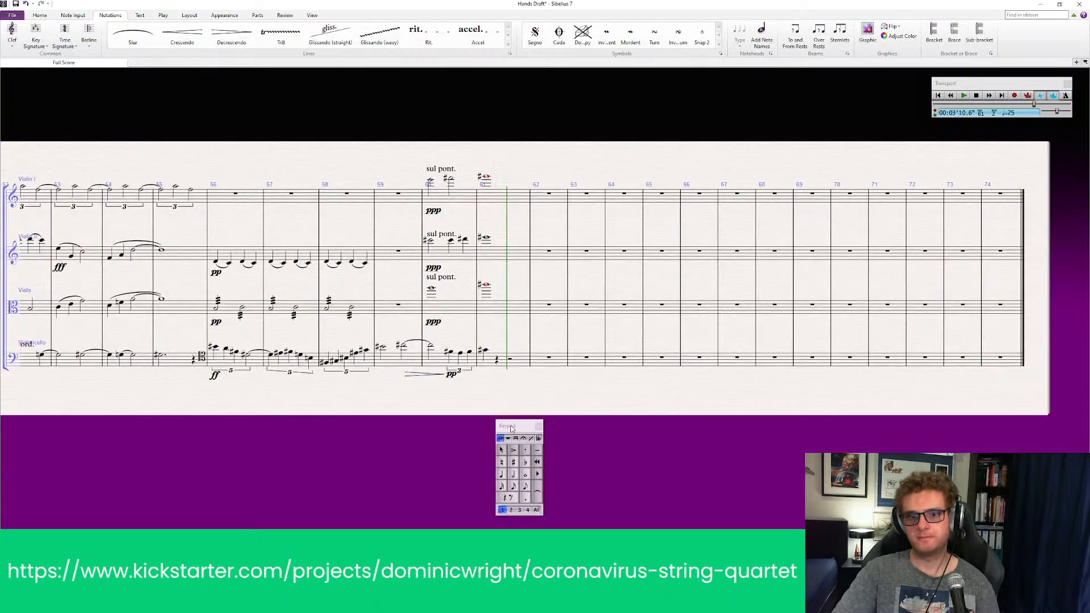
key(space)
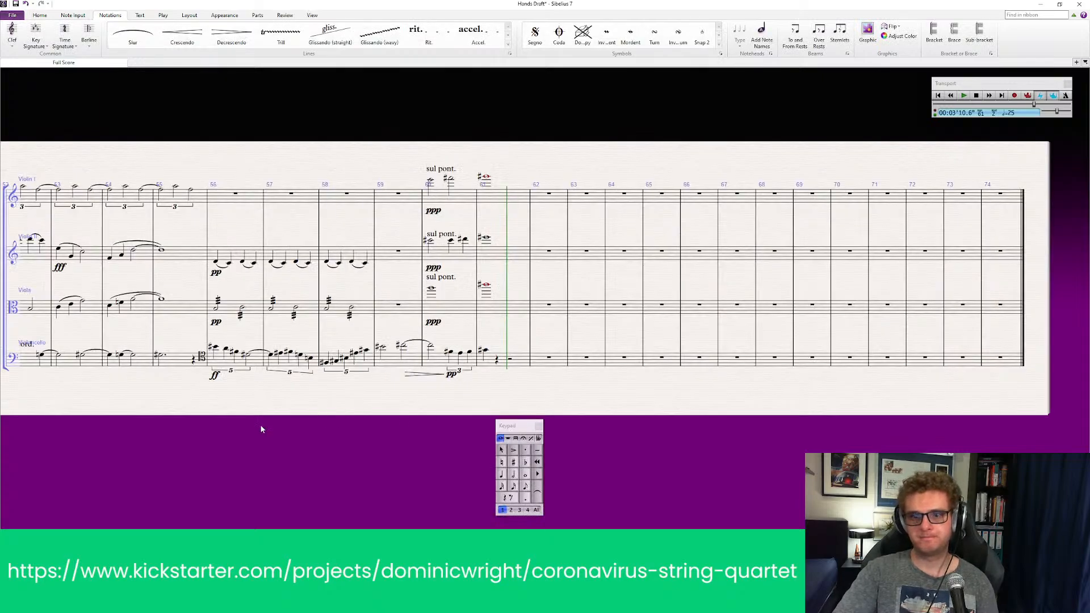
click(485, 352)
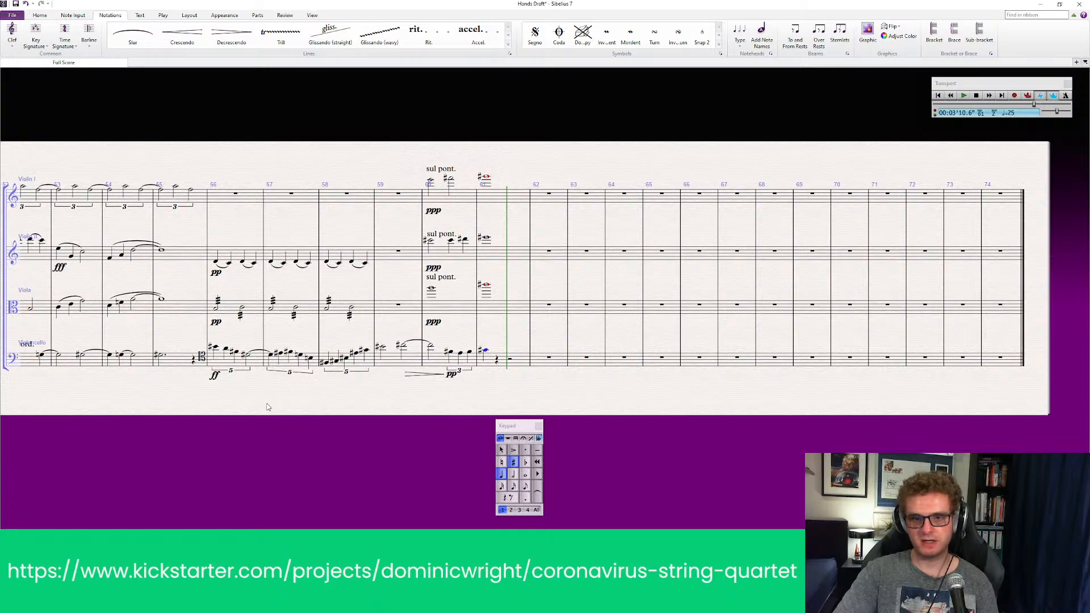
drag(237, 421, 550, 418)
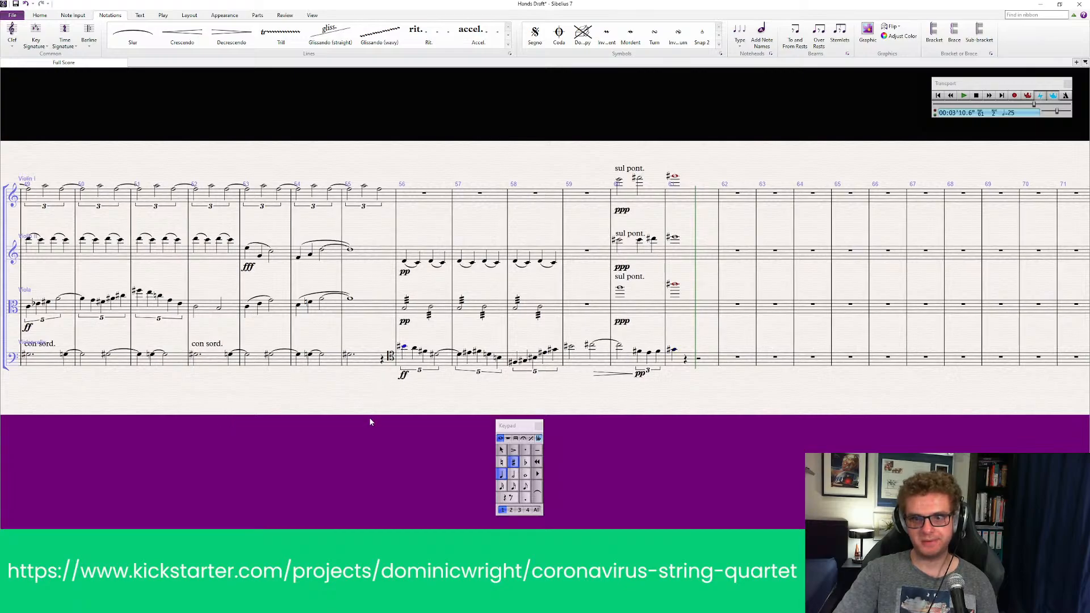
click(491, 355)
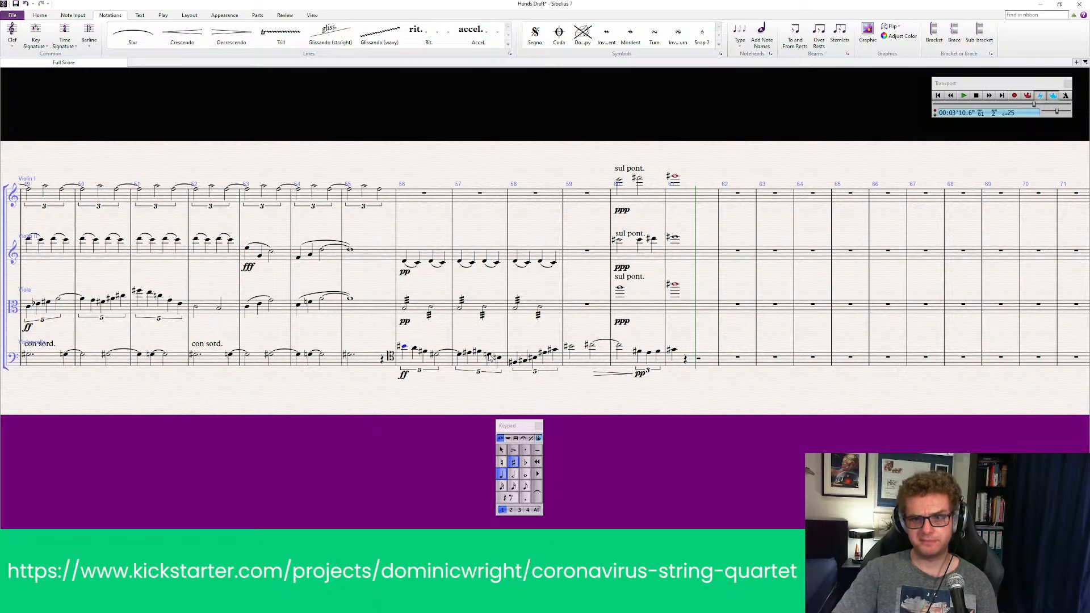
click(477, 408)
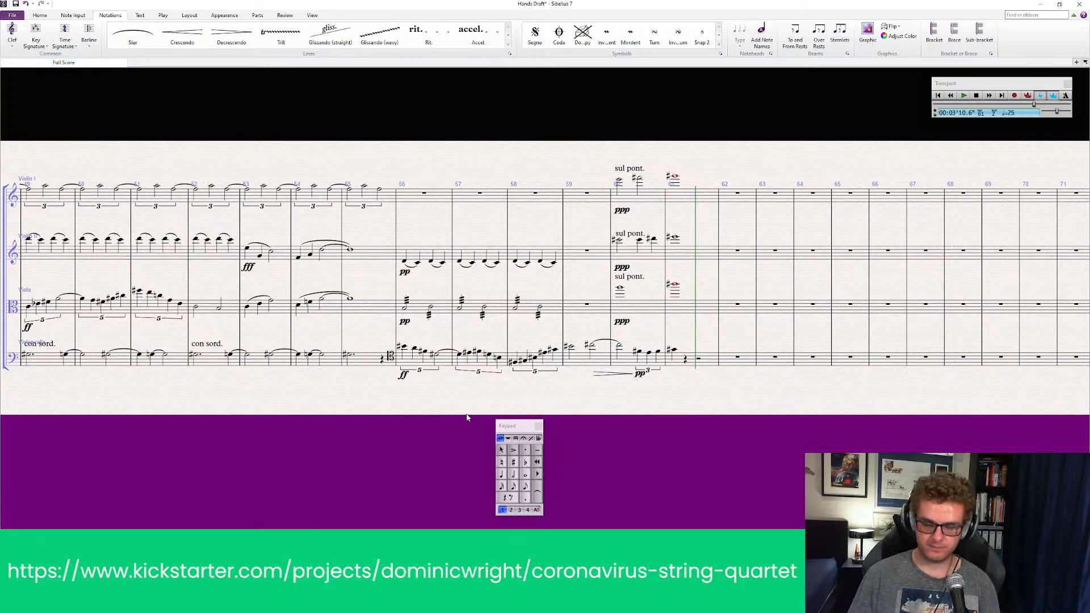
click(676, 352)
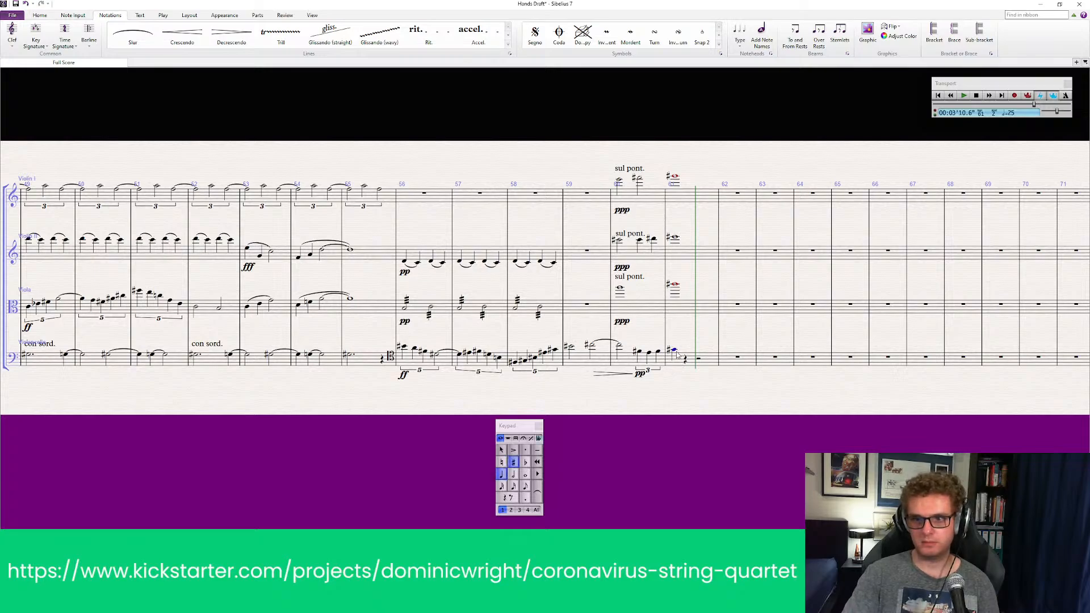
key(Escape)
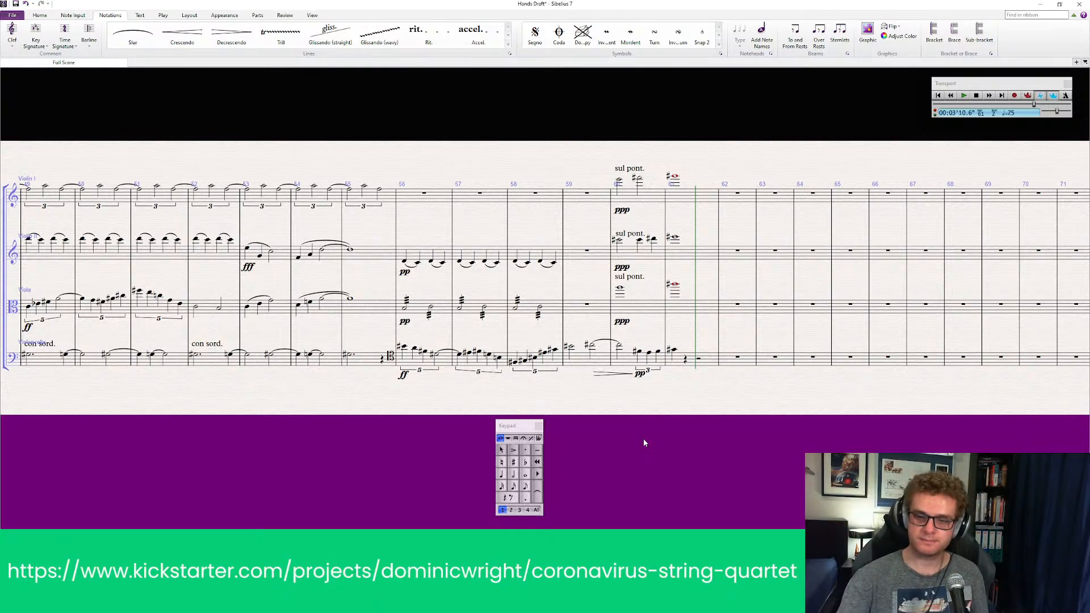
click(501, 474)
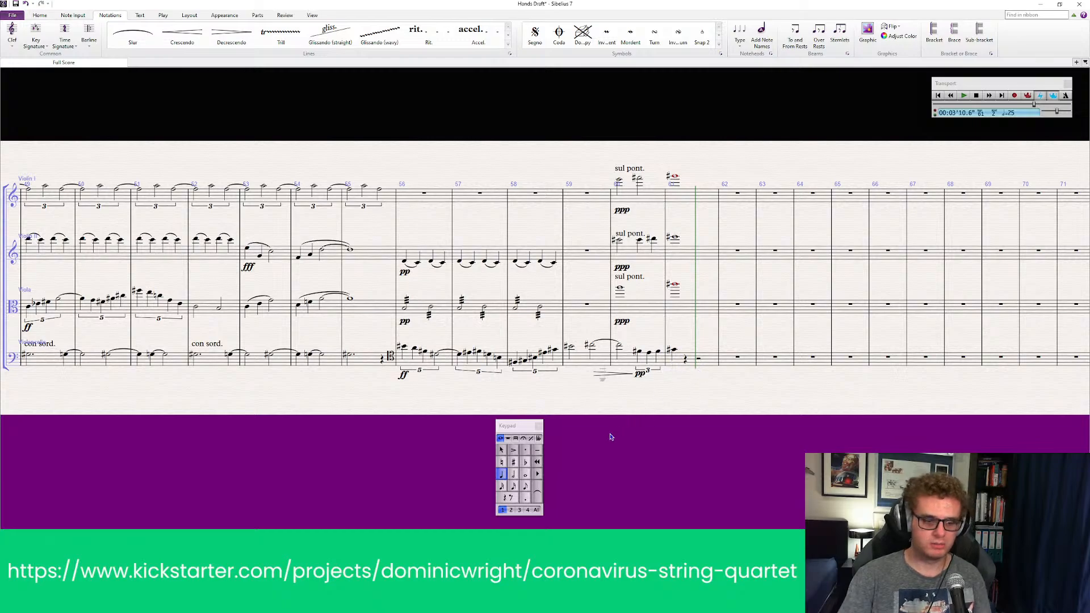
key(Escape)
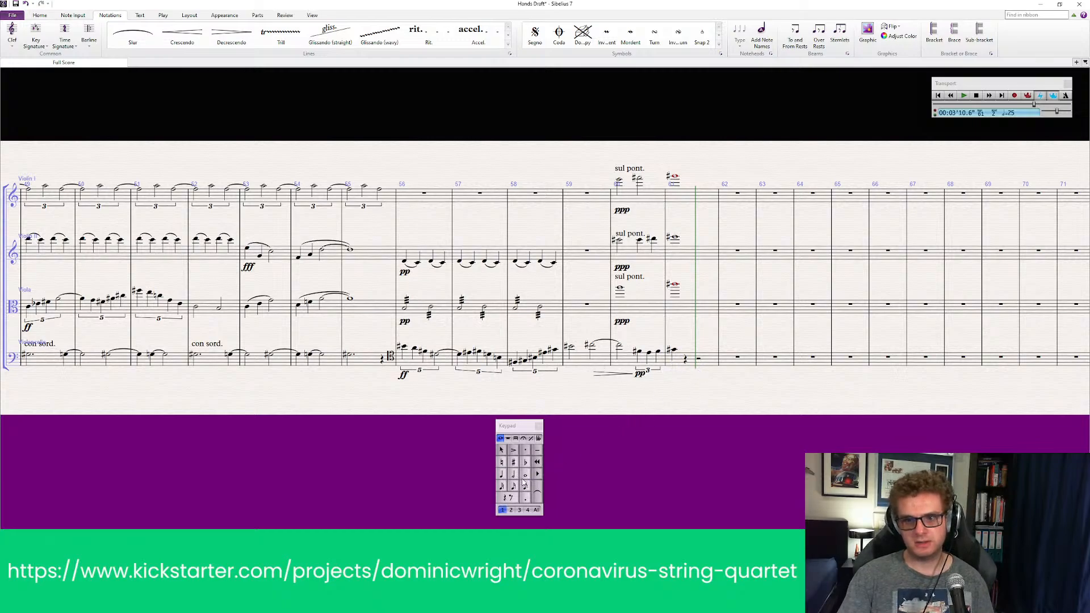
click(524, 486)
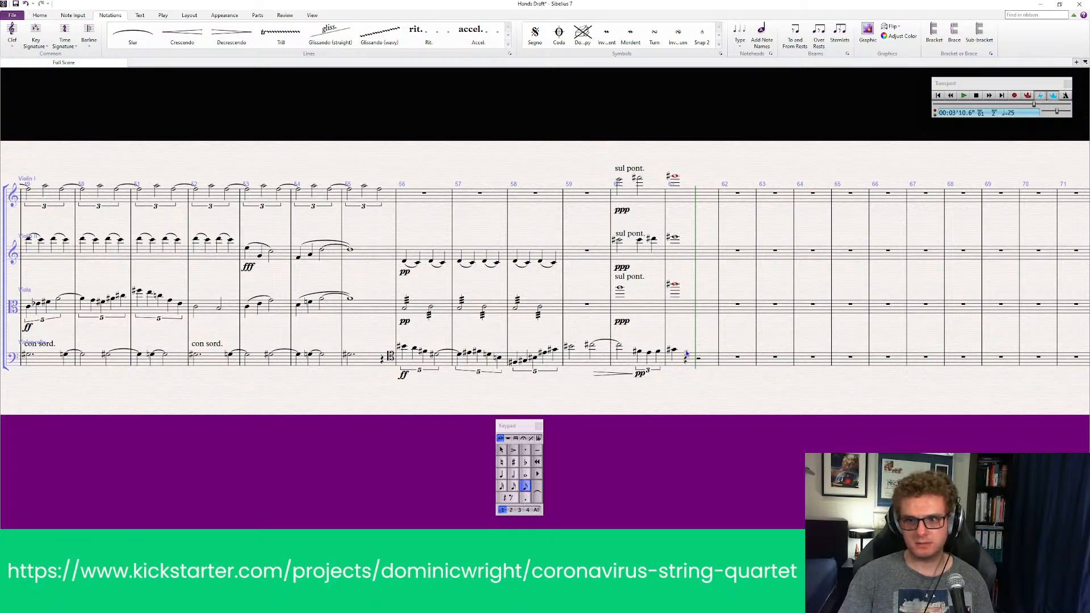
key(Escape)
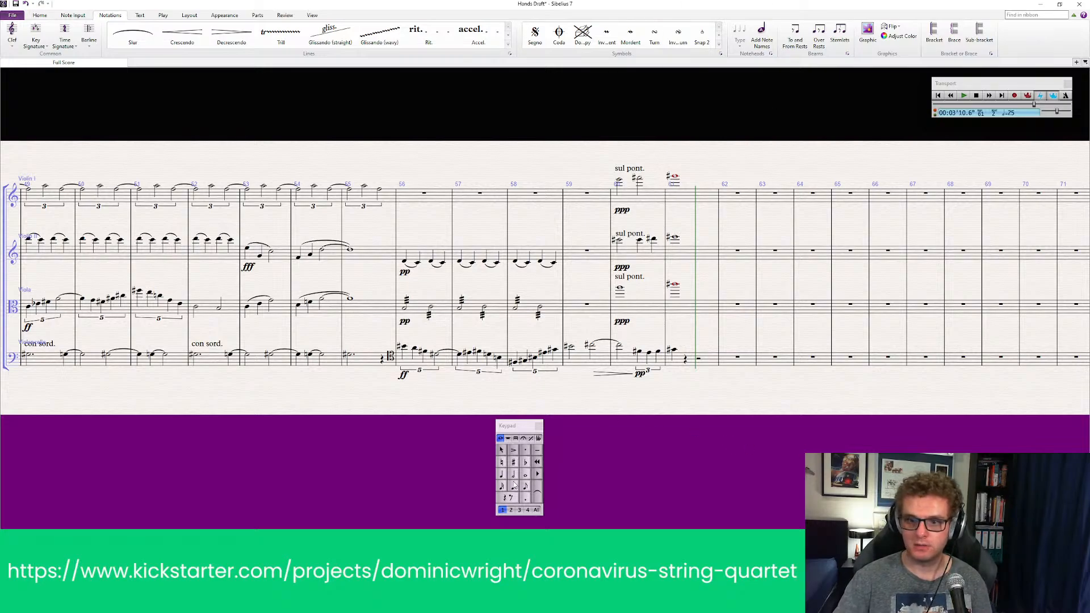
click(525, 486)
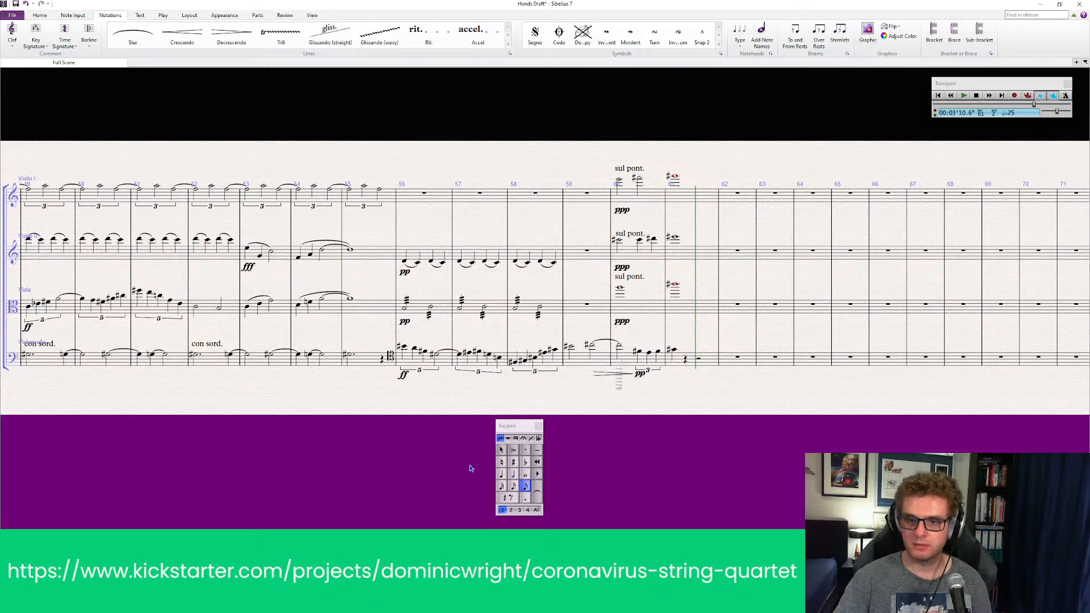
Step: Enter a descending quarter-note triplet in the cello after the first note of bar 61
click(502, 475)
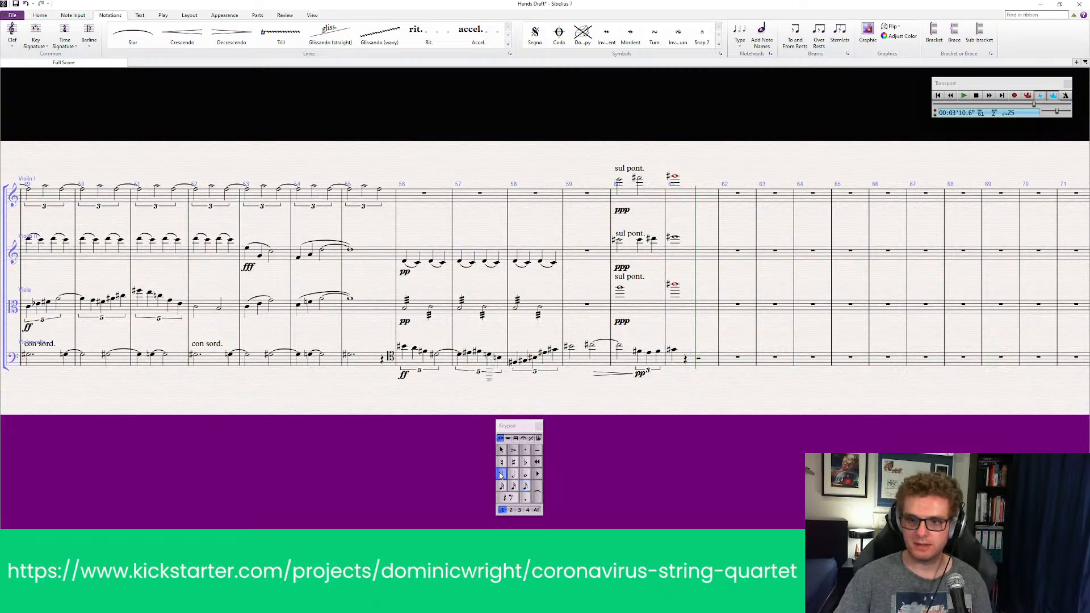
click(692, 353)
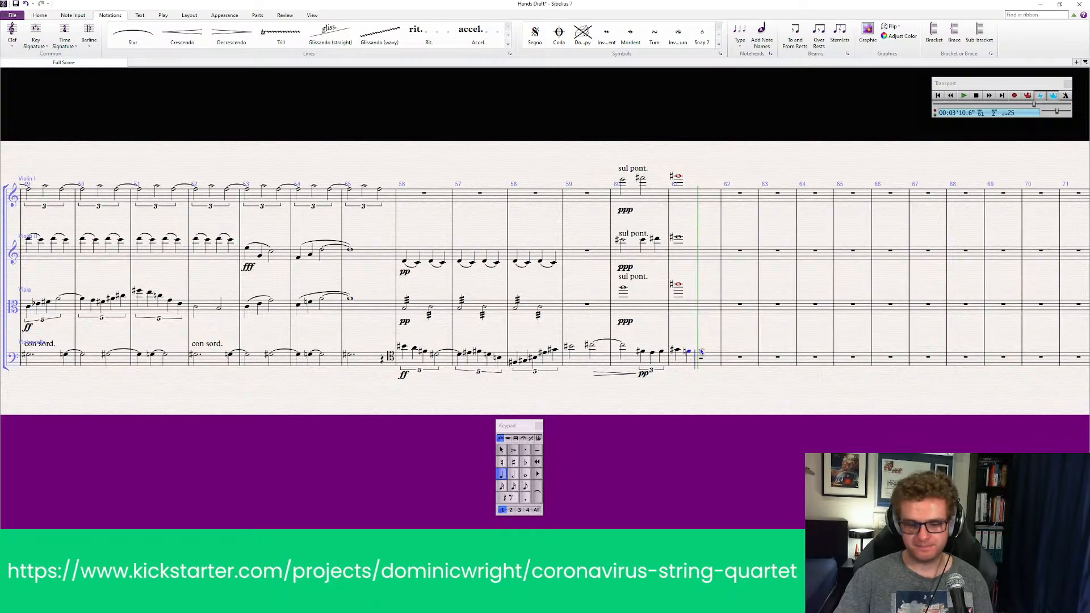
key(ctrl+3)
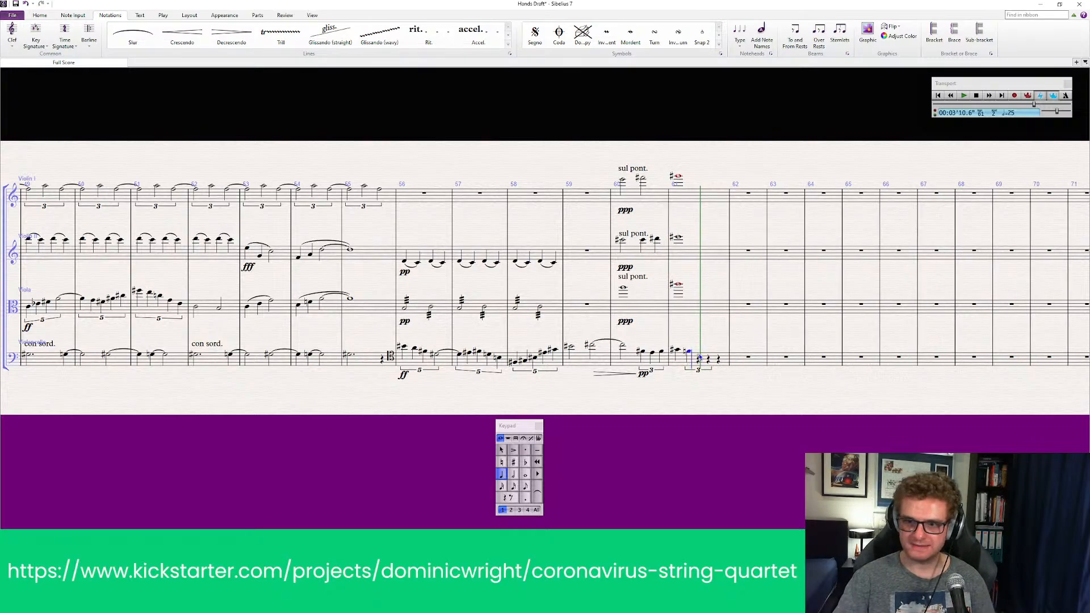
click(708, 357)
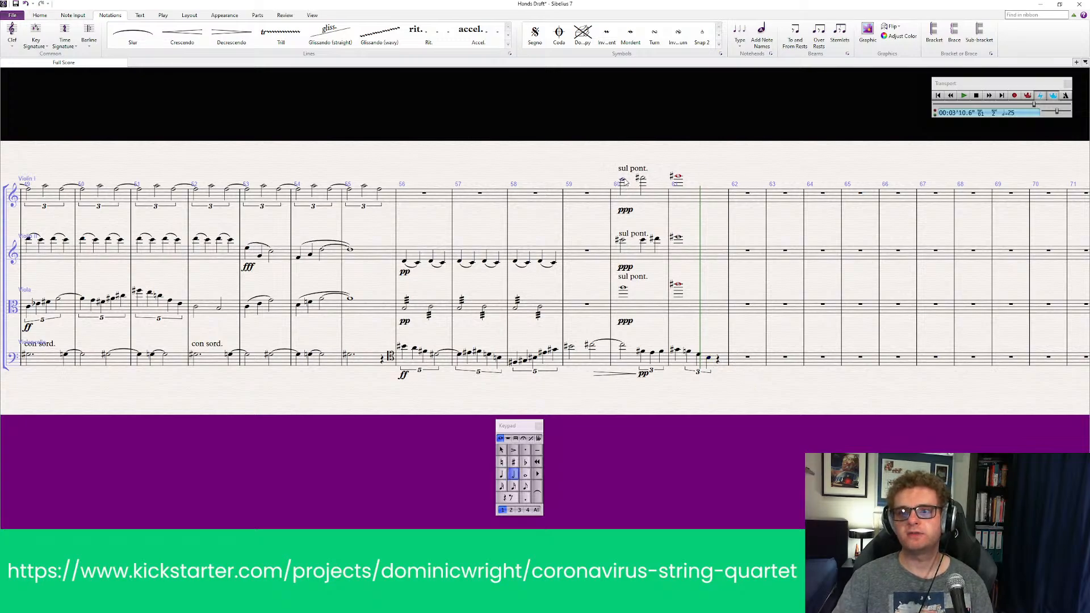
Step: Play back the score from the tied cello note in bar 59 through the new triplet in bar 61
click(592, 347)
key(p)
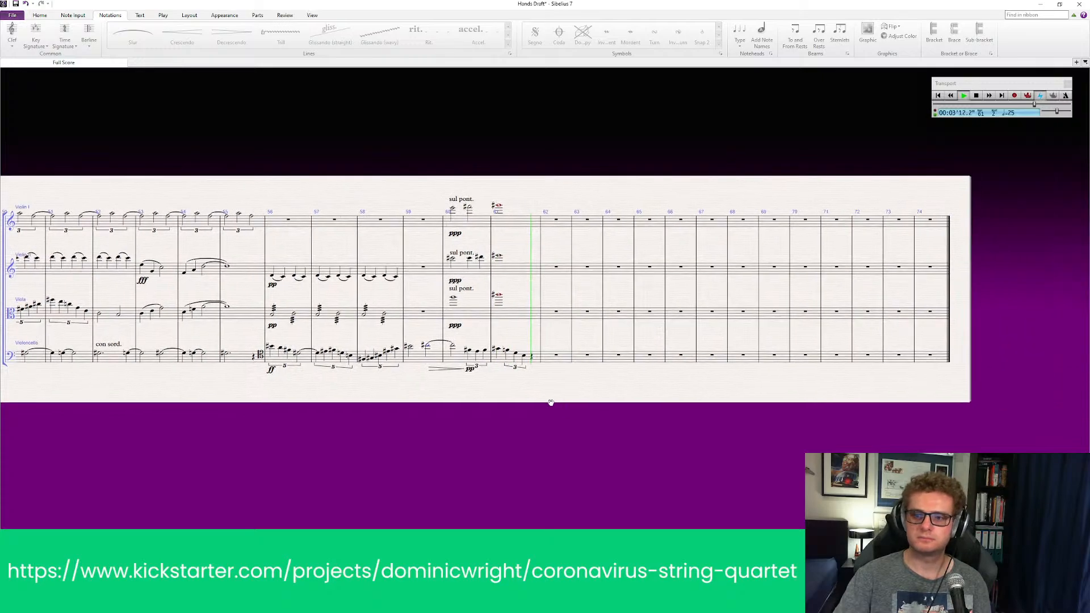
key(space)
click(437, 432)
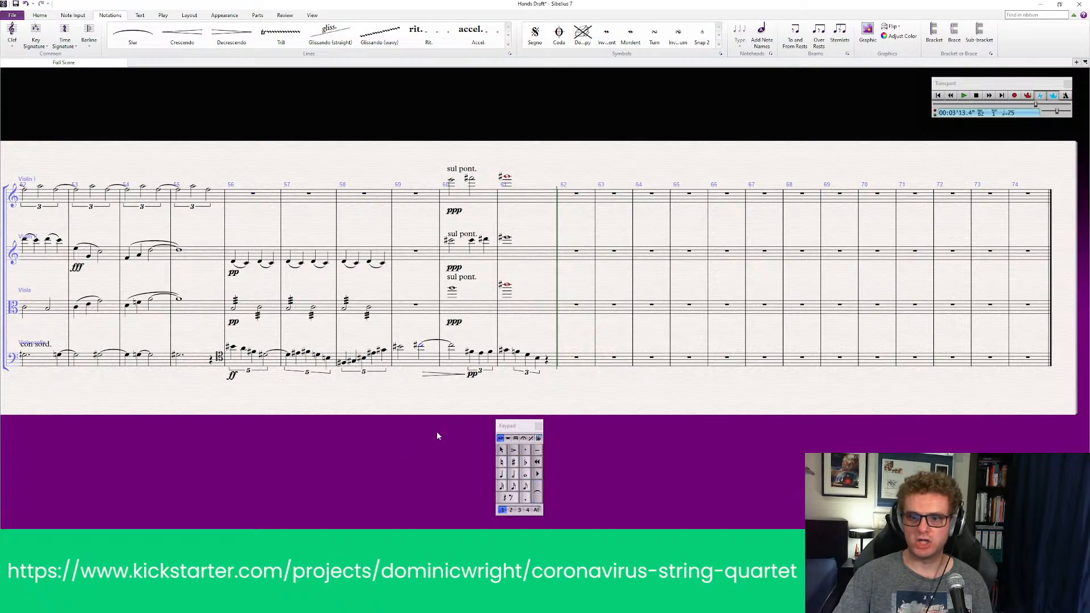
Step: Replace the last rest of the cello's bar 61 with two low eighth notes following the triplet
click(525, 486)
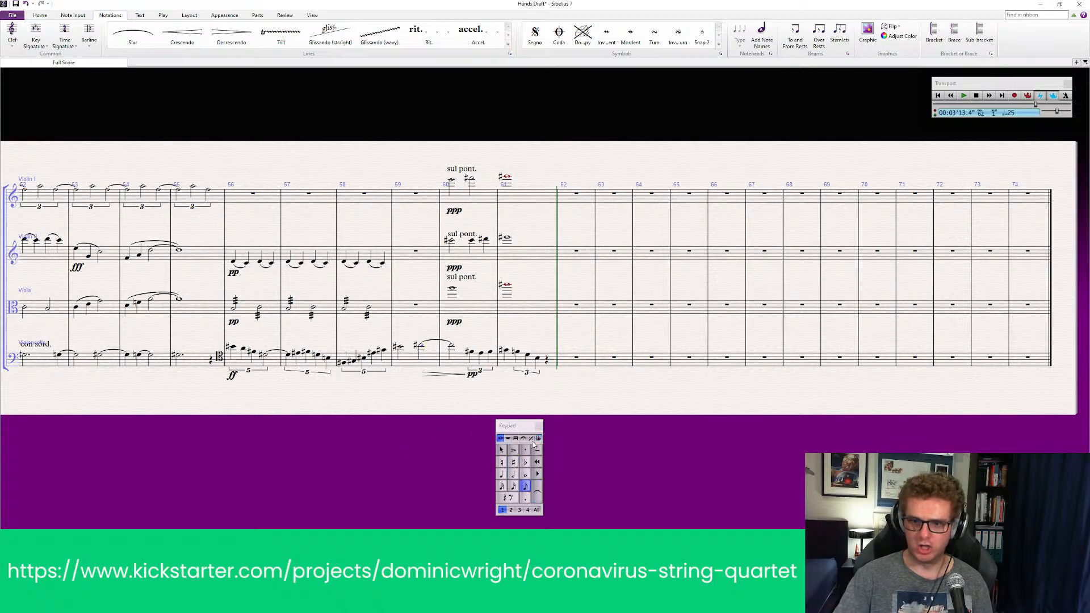
click(548, 361)
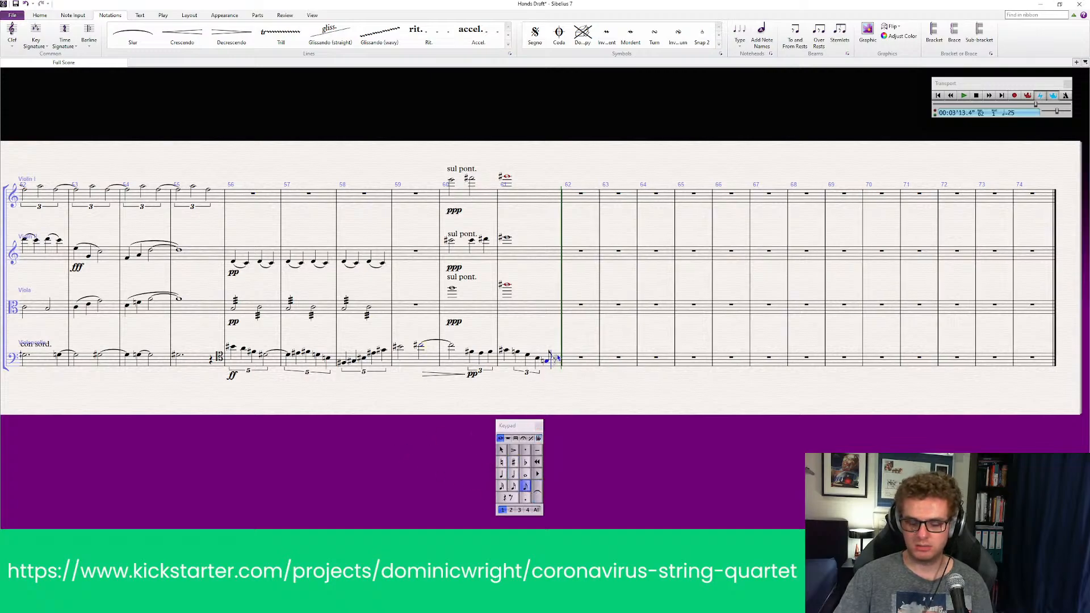
click(556, 361)
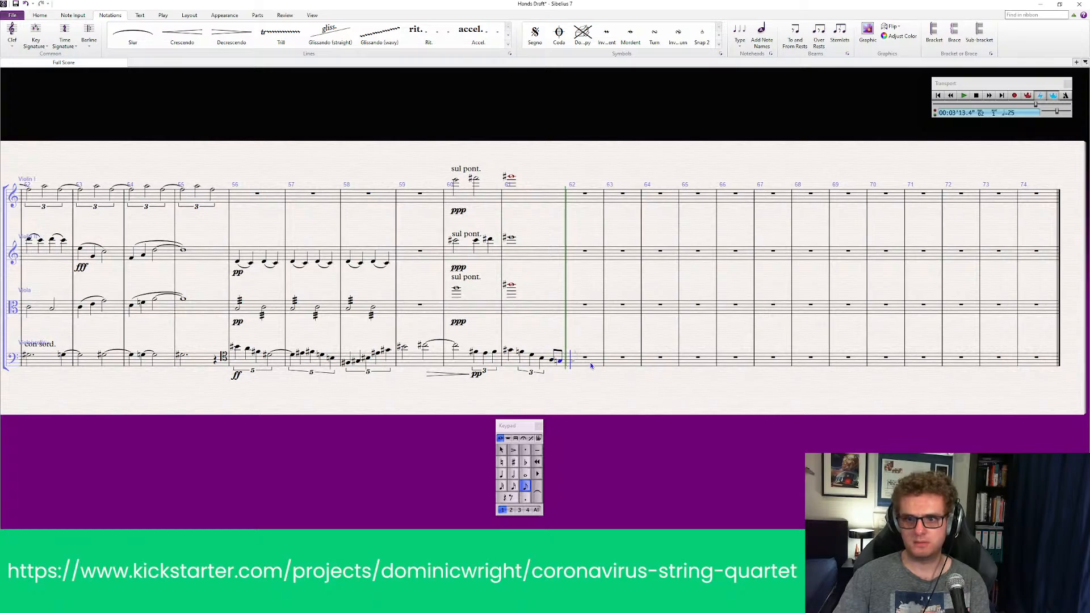
Step: Leave note input and play back the score from the first violin's sul ponticello entry in bar 60 through the end of bar 61
key(Up)
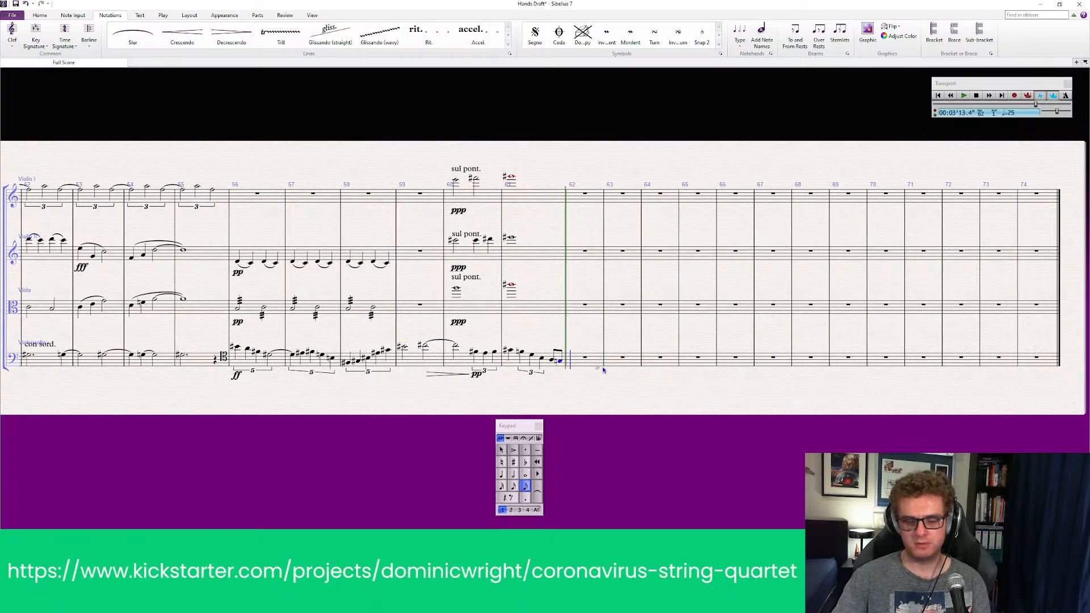
key(Escape)
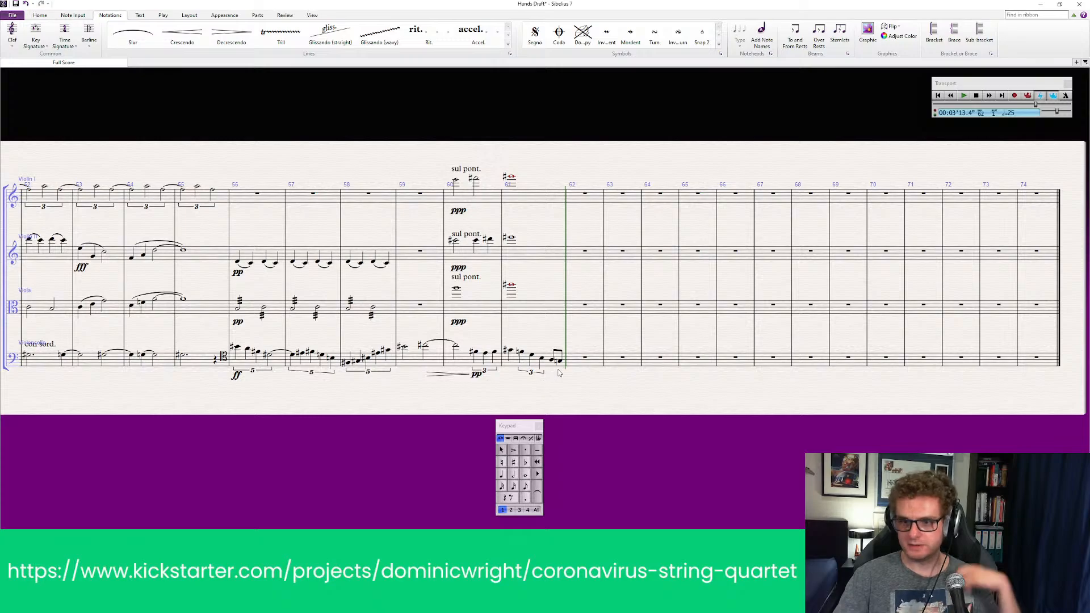
key(Escape)
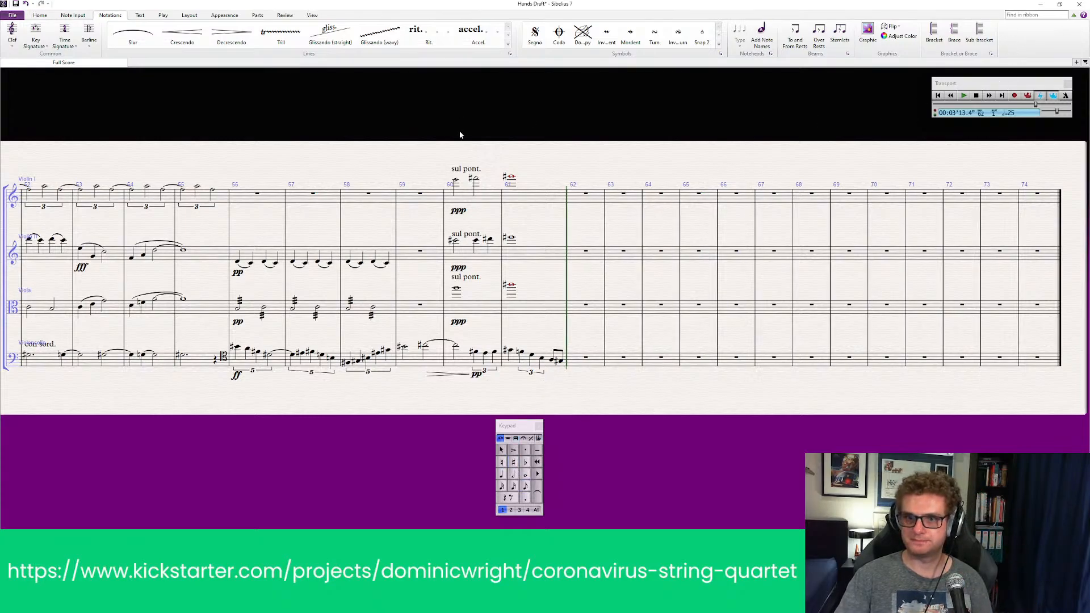
click(455, 184)
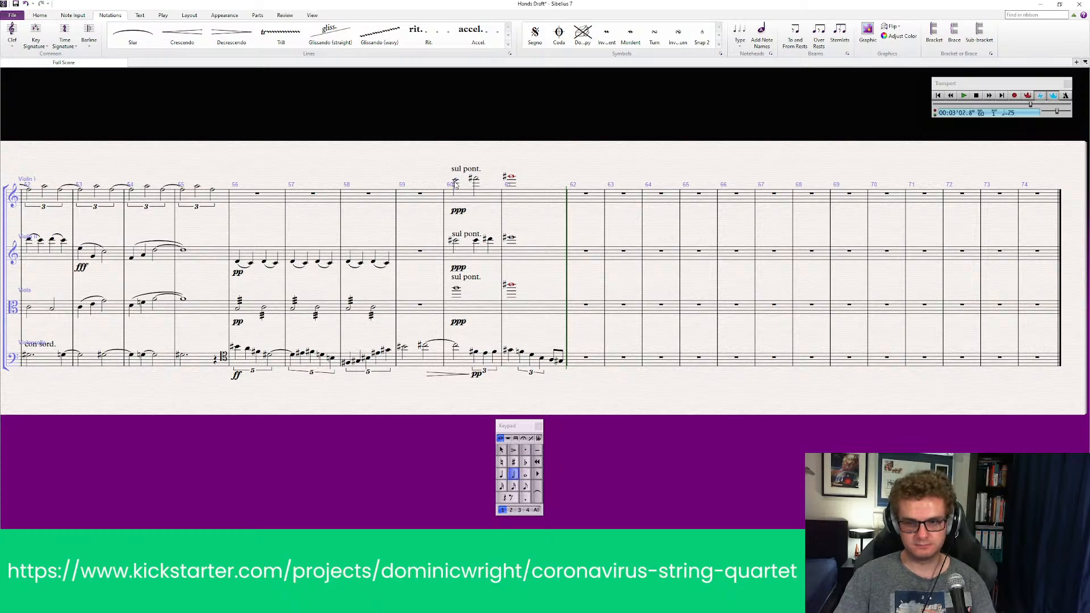
key(p)
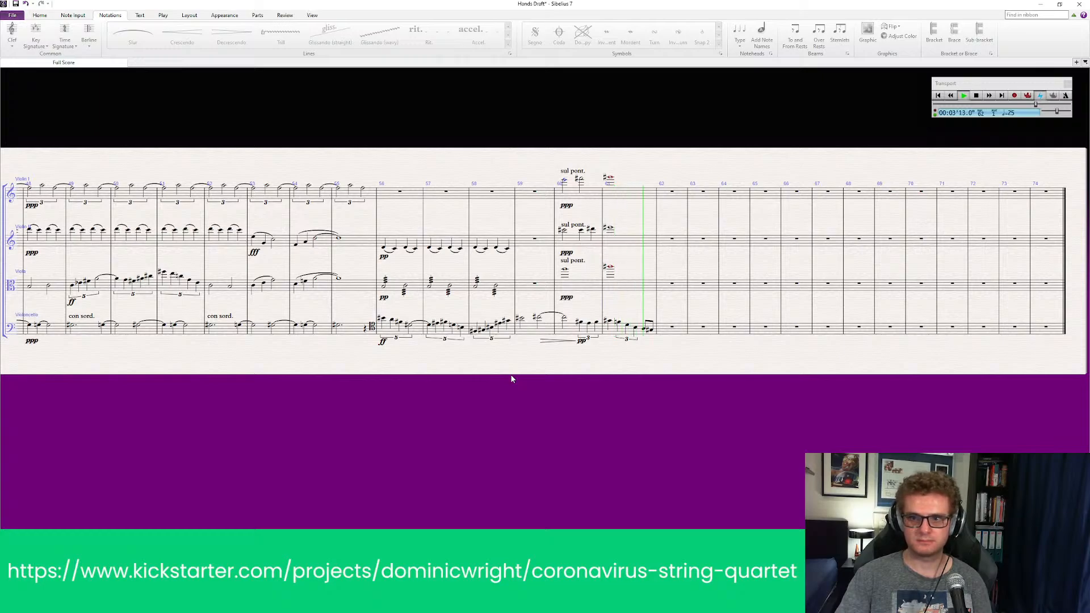
key(space)
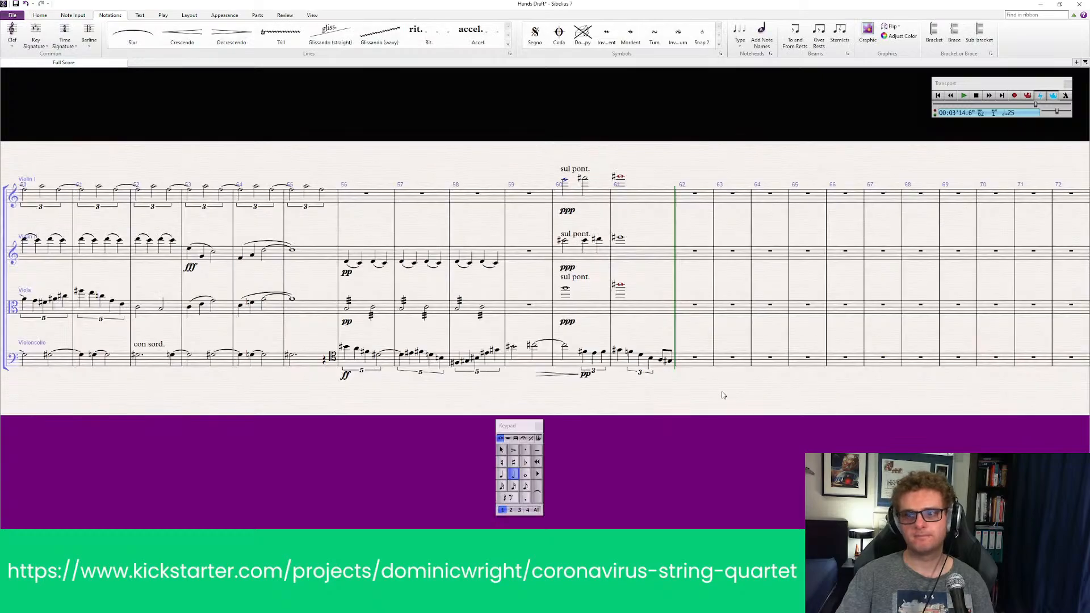
Step: Review the Grave section back to its opening and save the score
drag(597, 414, 667, 389)
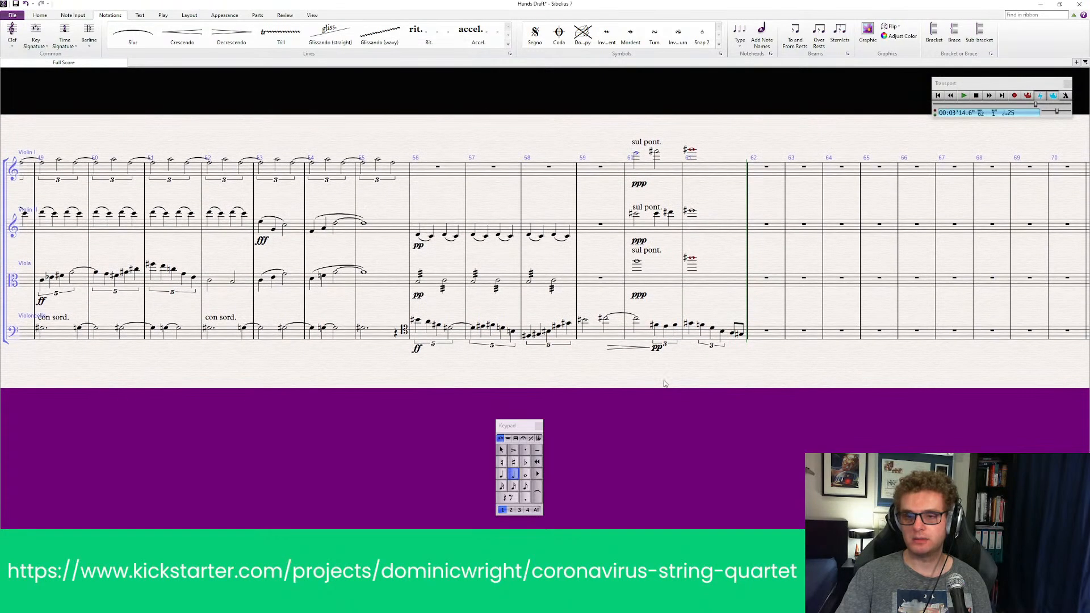
drag(315, 431, 640, 433)
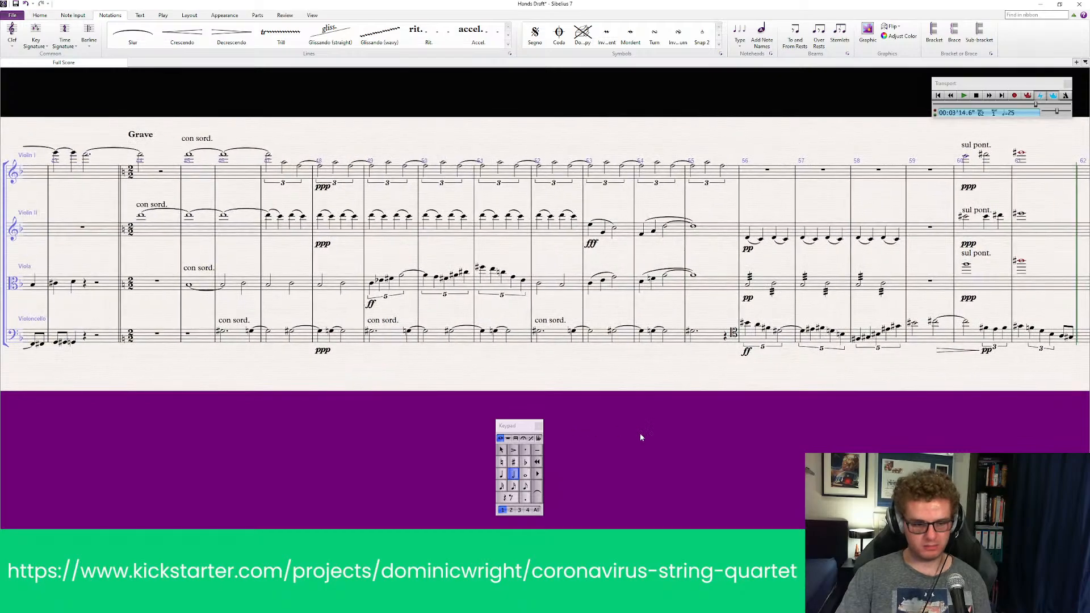
key(ctrl+s)
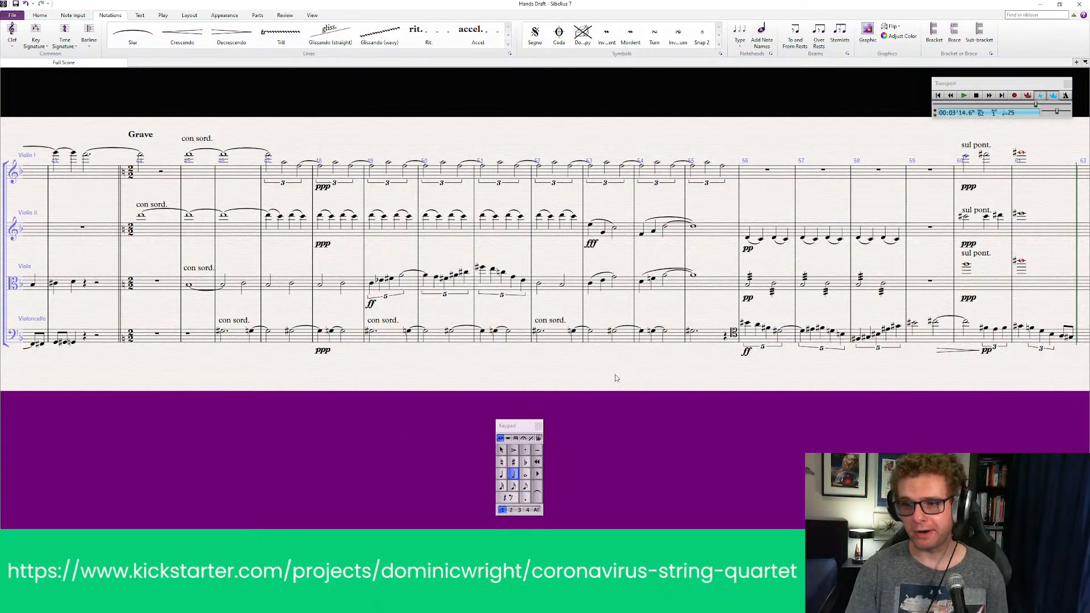
drag(659, 398, 499, 398)
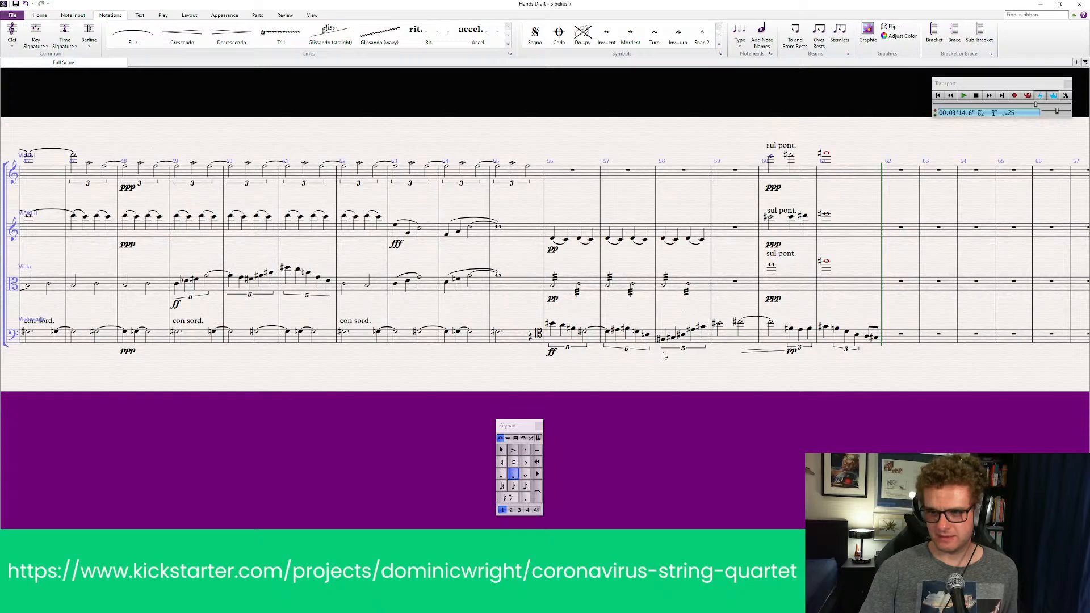
click(739, 325)
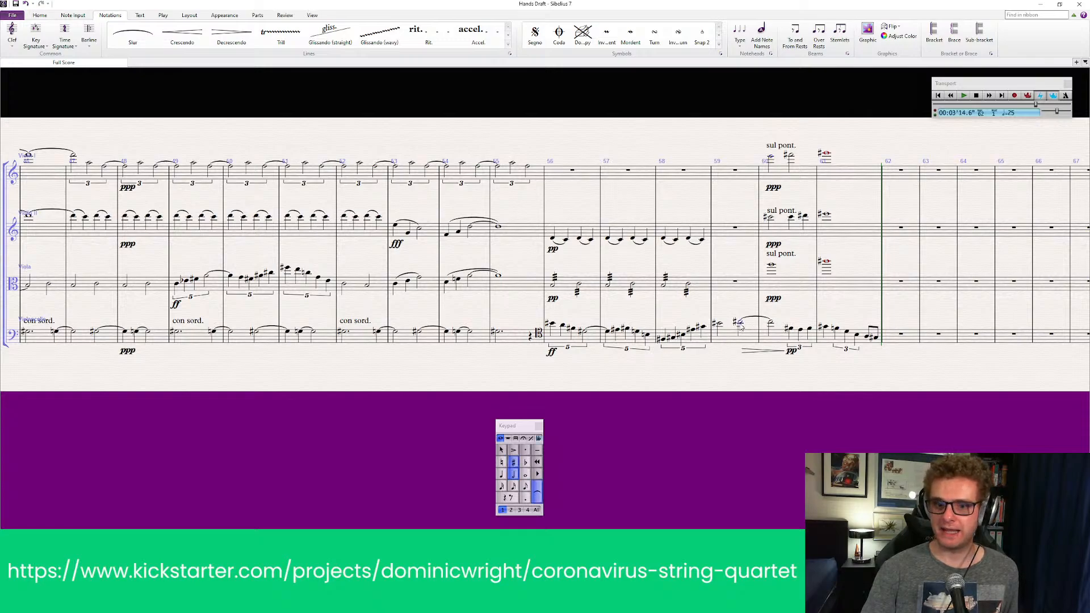
key(Escape)
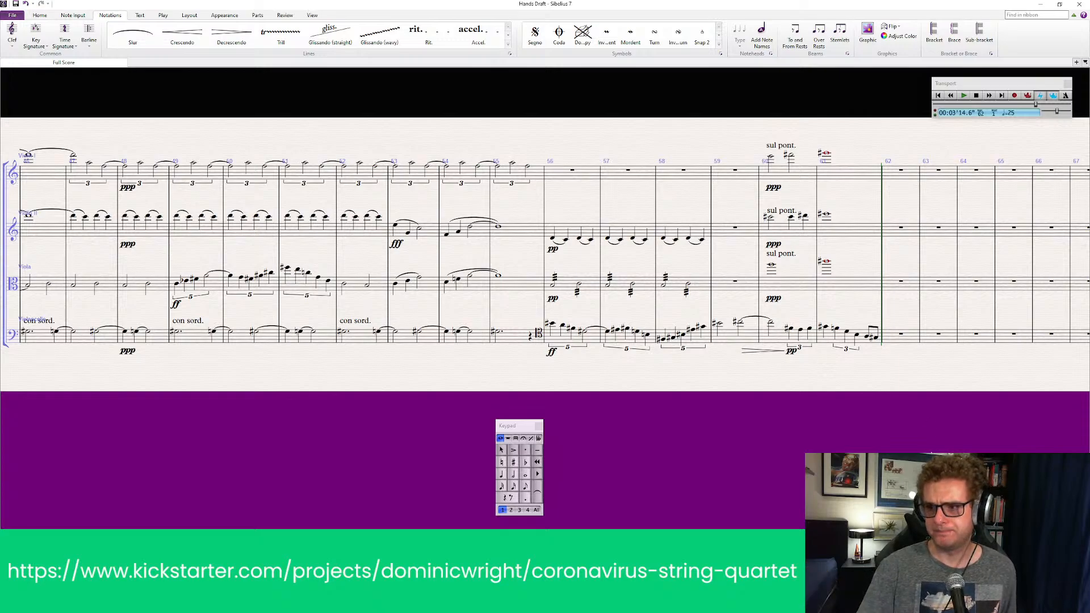
Step: Rewind to the start of the score and play the whole piece back through the end of bar 61
drag(746, 447, 961, 407)
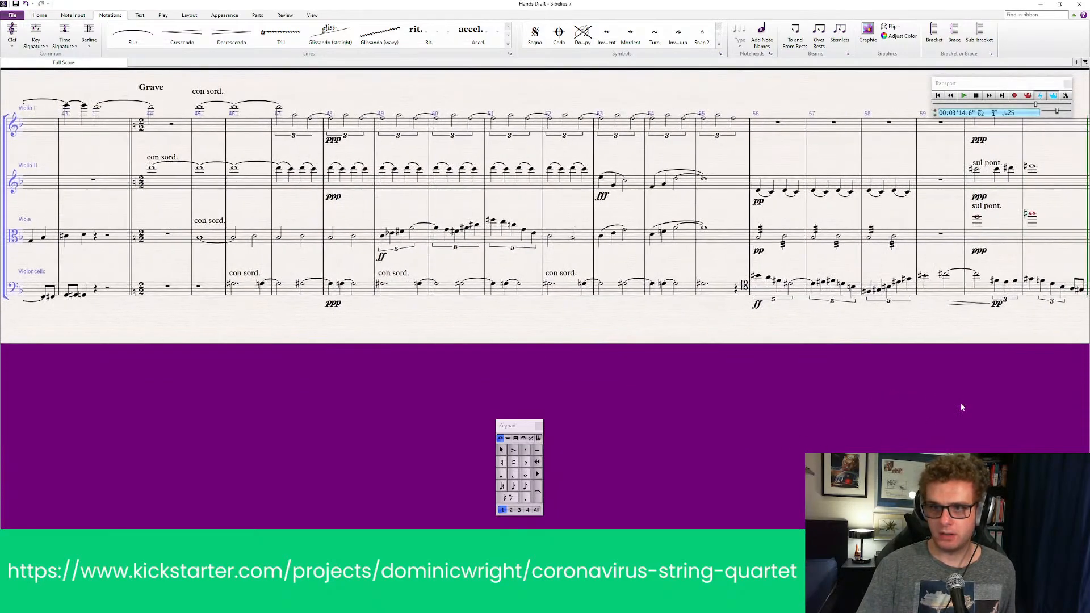
drag(259, 375, 1025, 130)
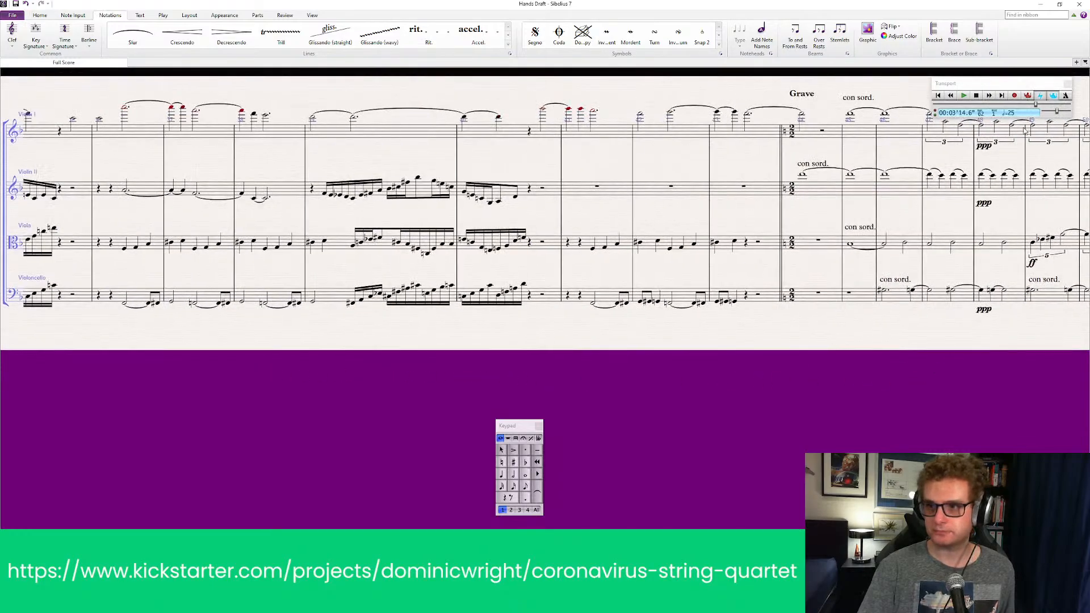
click(943, 97)
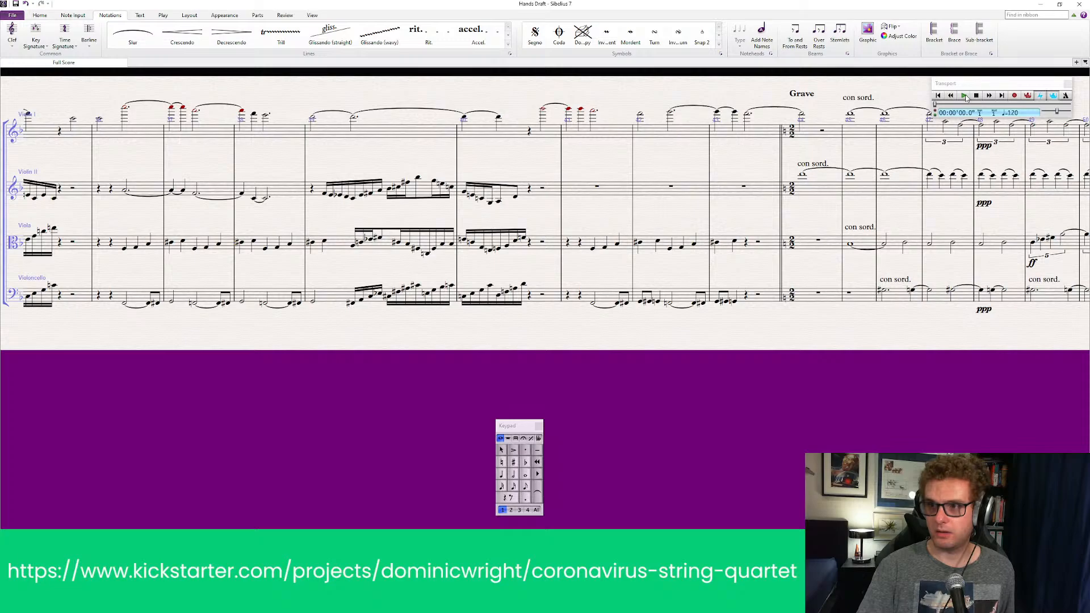
click(965, 97)
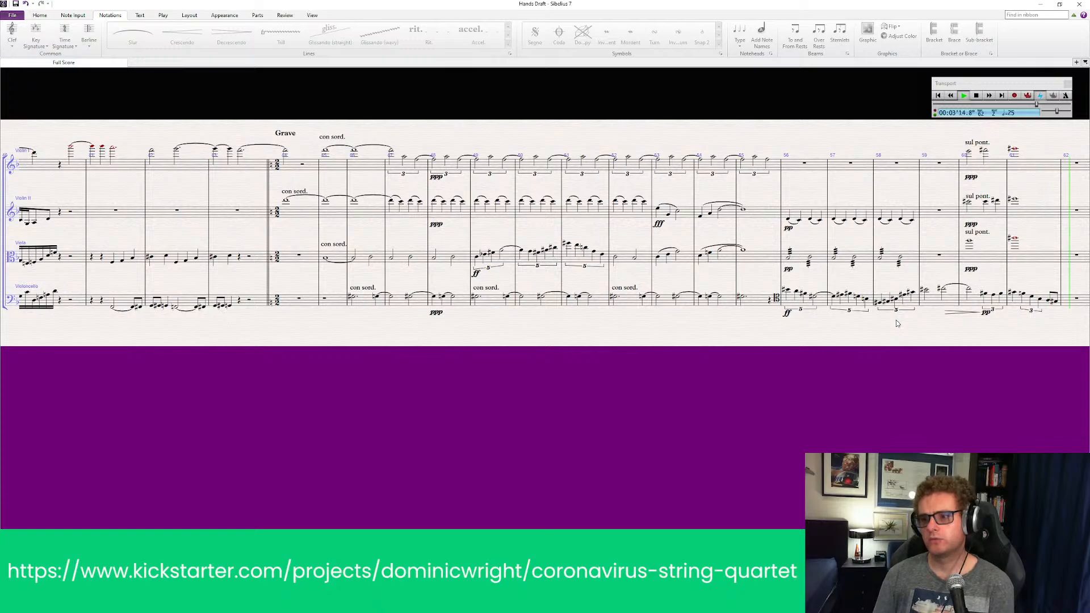
key(space)
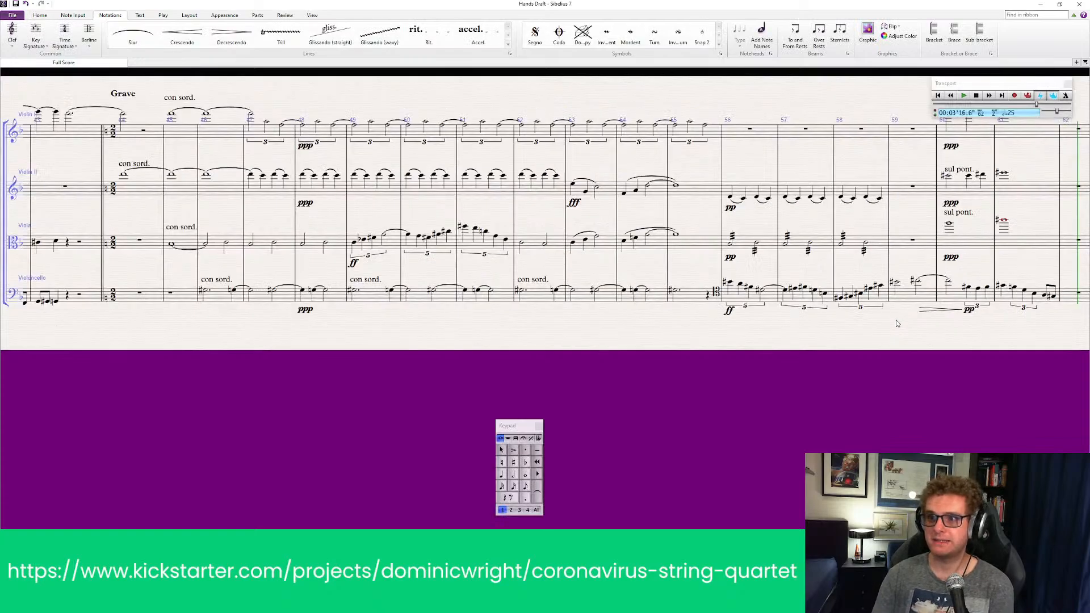